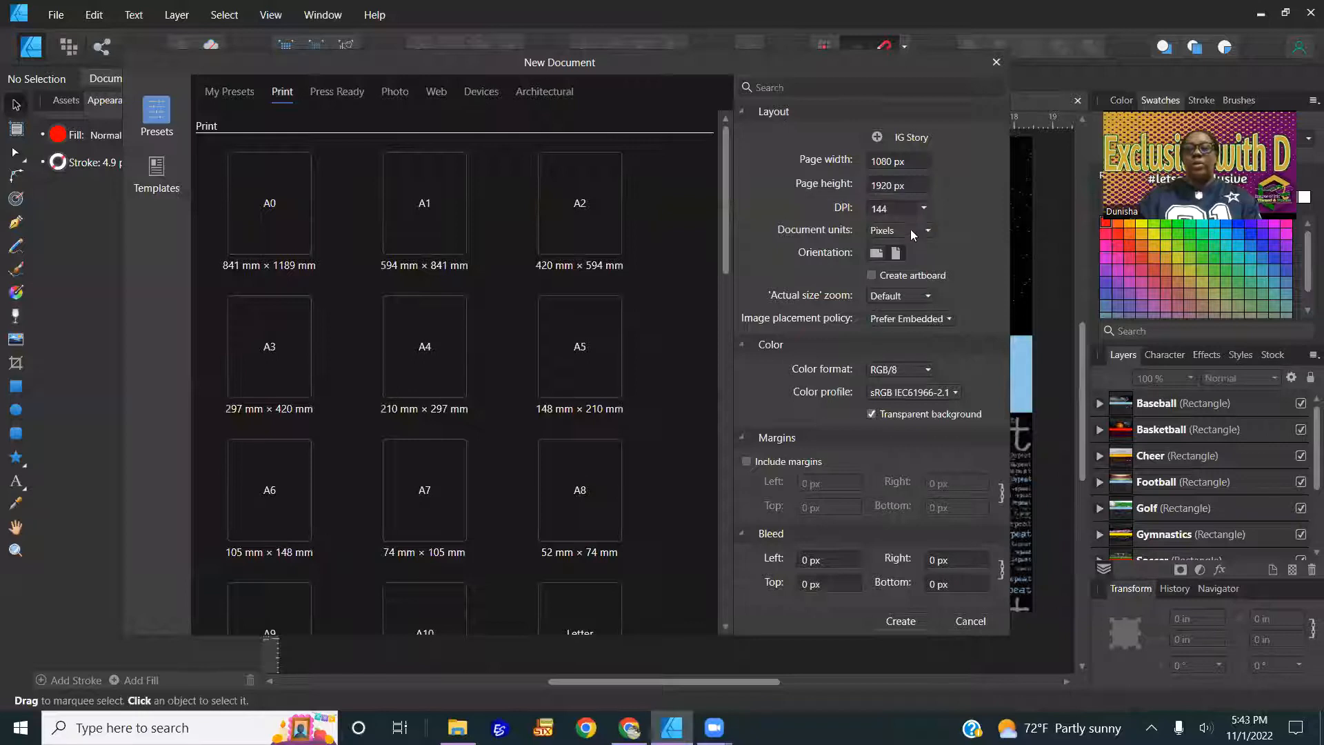
Create a new document in inches, 13 in wide by 19 in high, at 300 DPI
{"action": "left_click", "coordinate": [882, 311]}
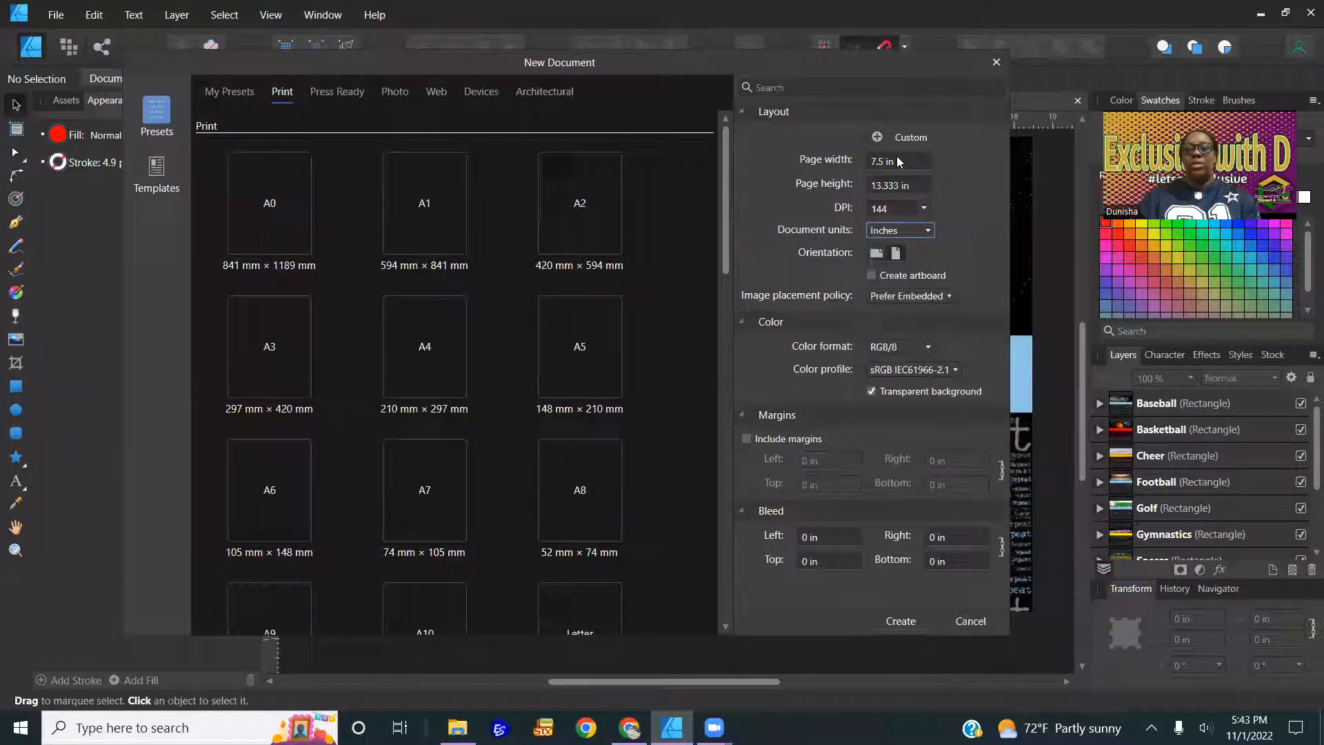
{"action": "left_click", "coordinate": [898, 159]}
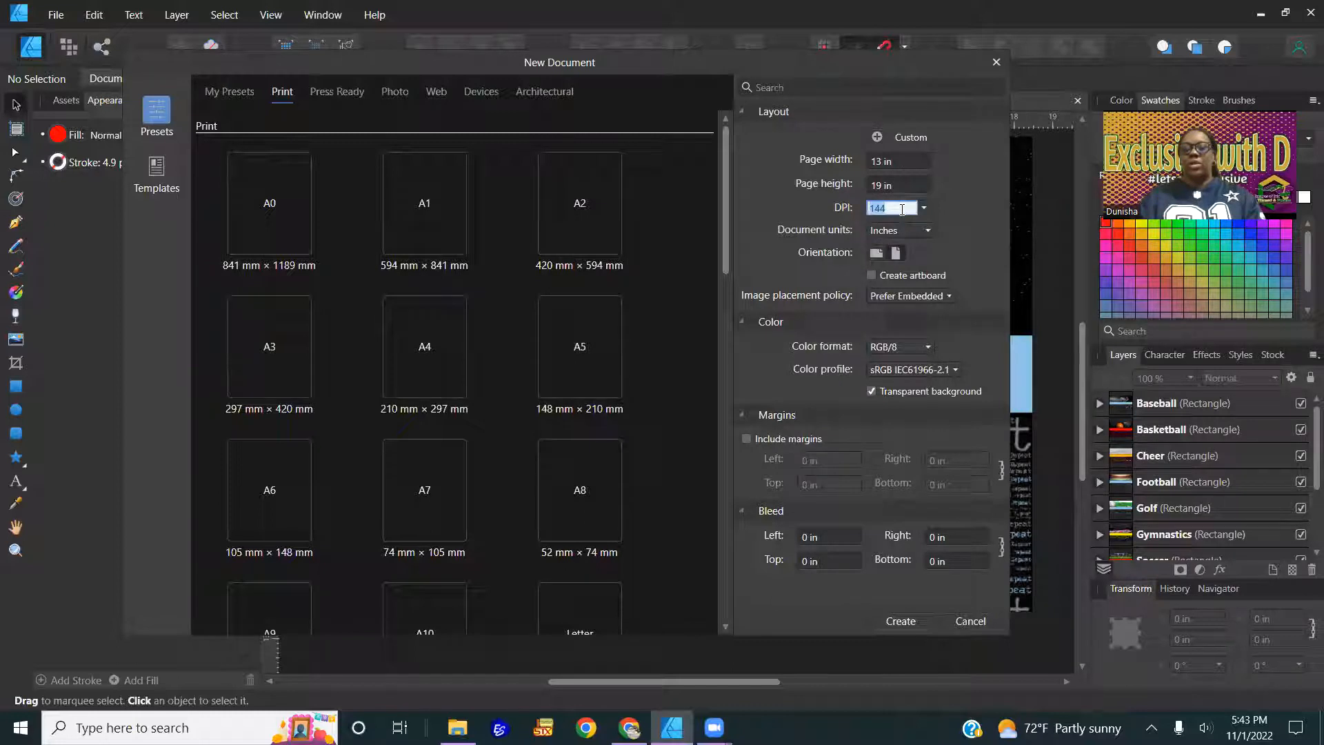
{"action": "type", "text": "300"}
{"action": "left_click", "coordinate": [898, 619]}
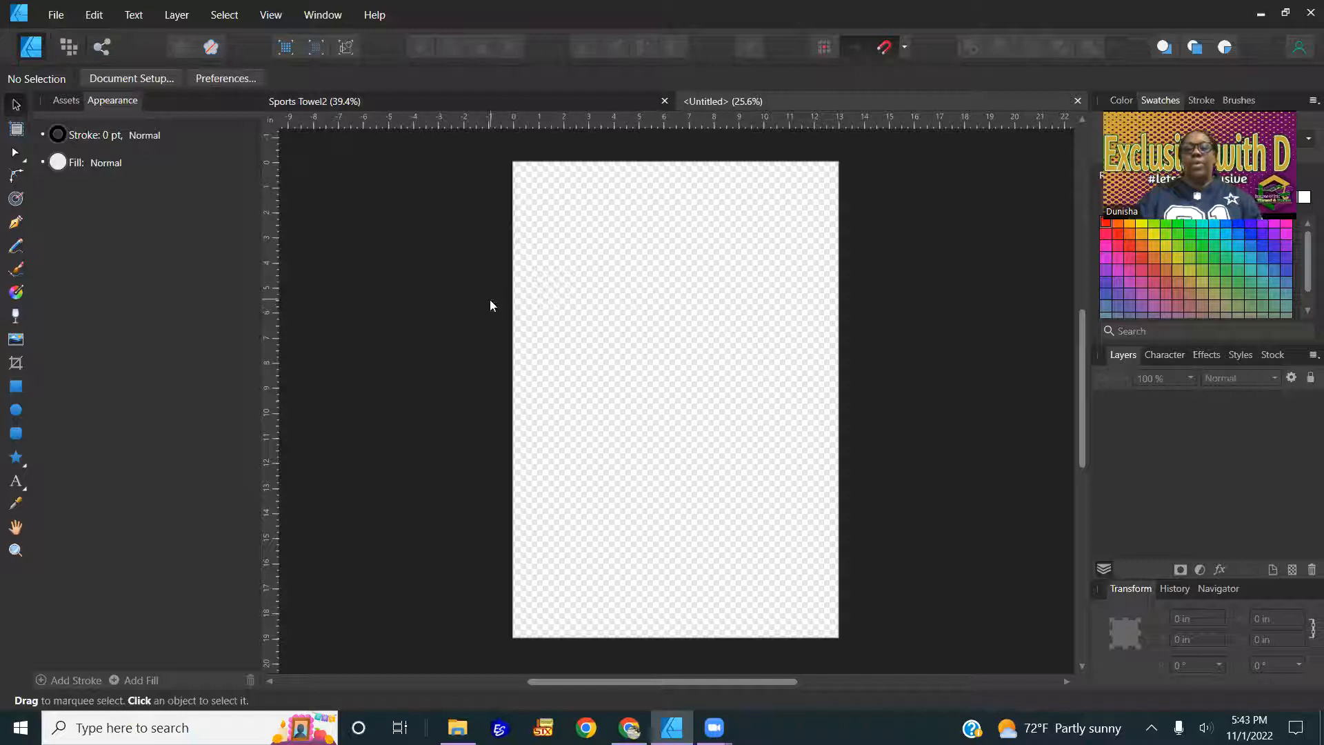
Place the Polaroid image from the .EPIC Tuesday > Pop Out folder on the page at its default size
{"action": "left_click", "coordinate": [19, 345]}
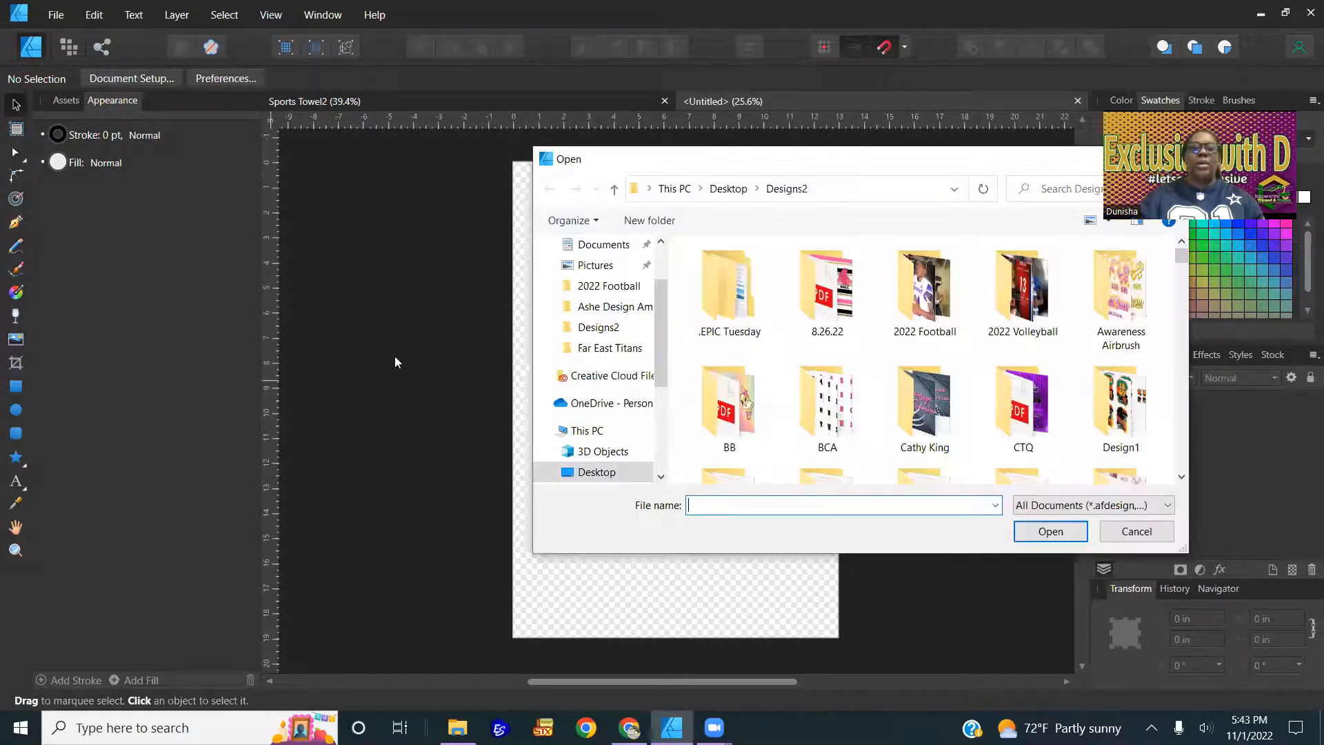
{"action": "double_click", "coordinate": [731, 292]}
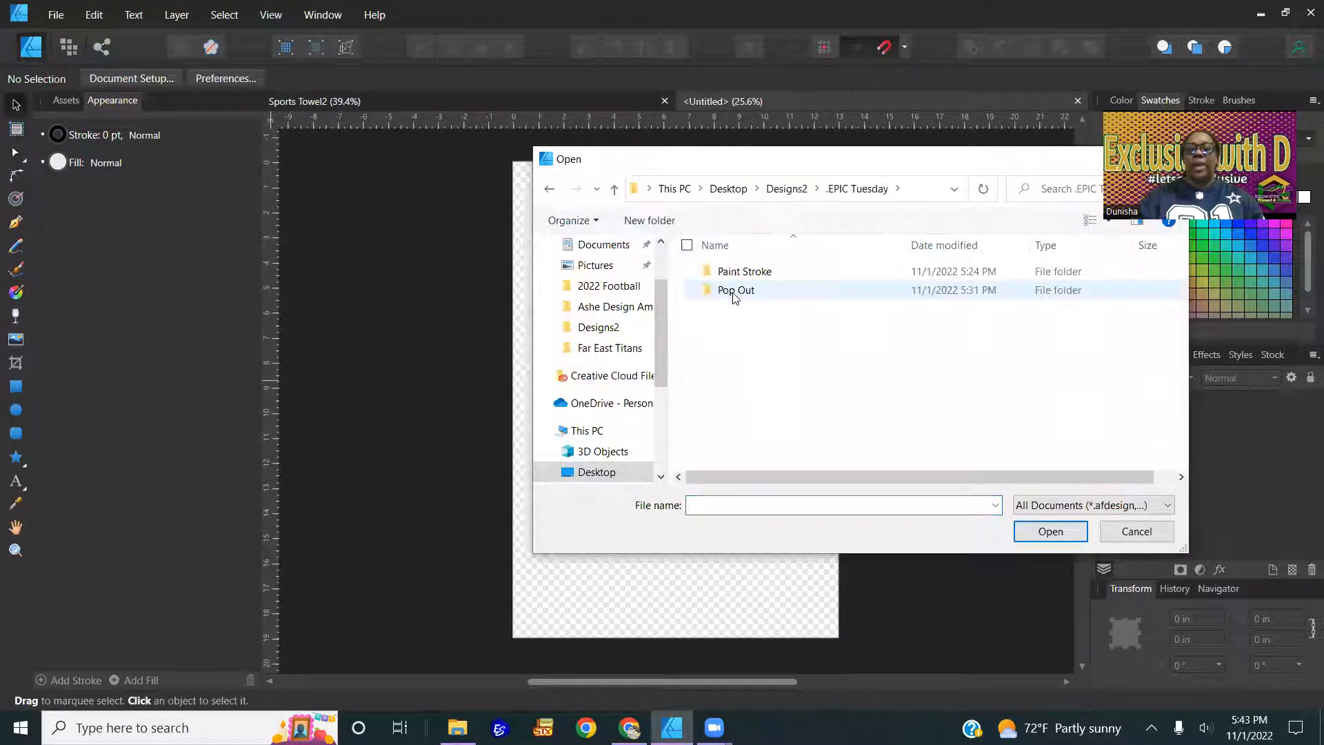
{"action": "double_click", "coordinate": [735, 291]}
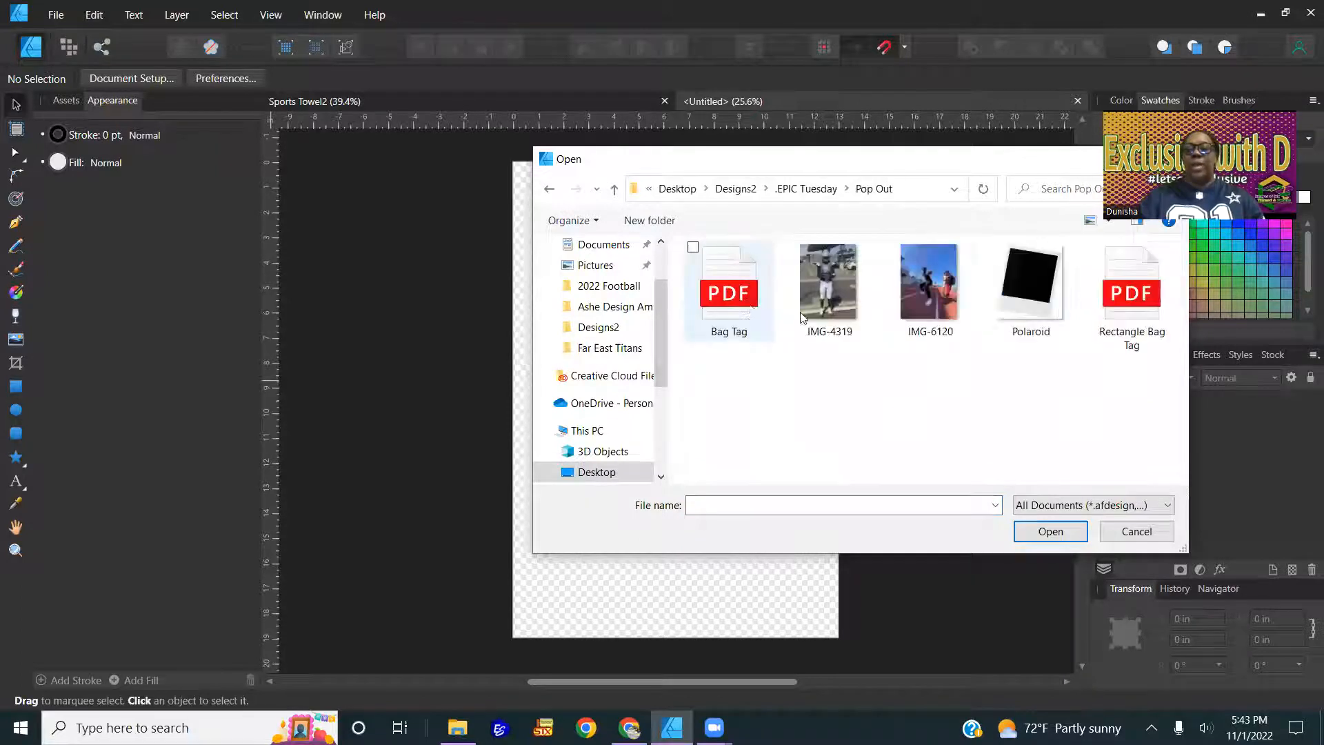
{"action": "double_click", "coordinate": [1027, 275]}
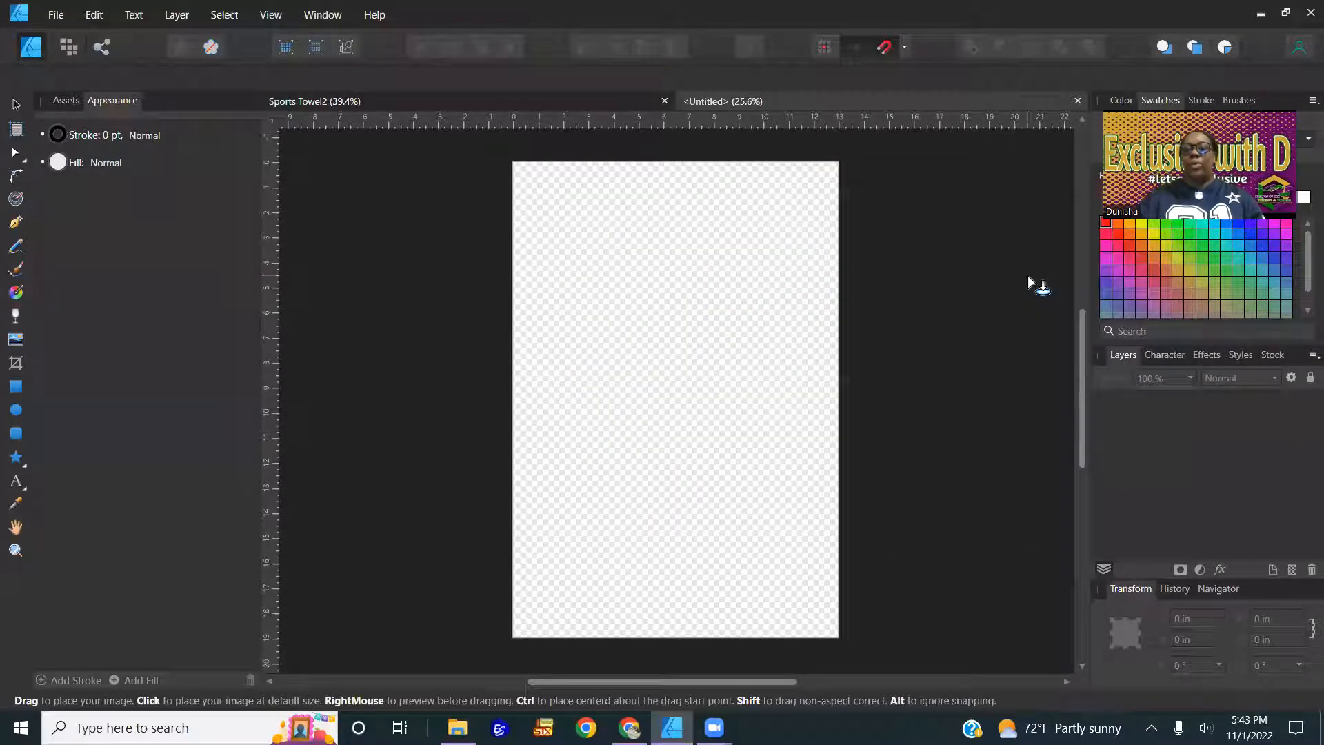
{"action": "left_click", "coordinate": [646, 400]}
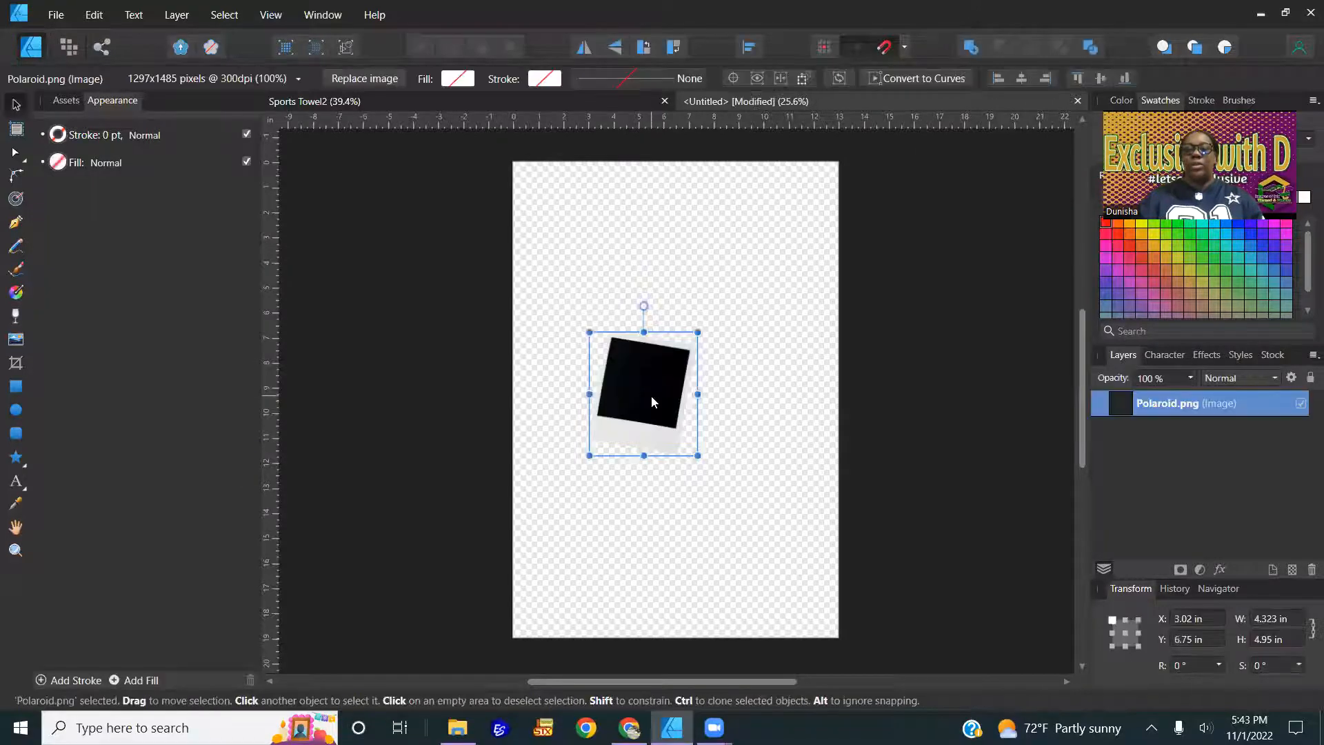
Enlarge the Polaroid image to about 10.7 × 12.25 in and move it to about X 1.15 in, Y 3.375 in
{"action": "left_click_drag", "start_coordinate": [703, 476], "coordinate": [862, 655]}
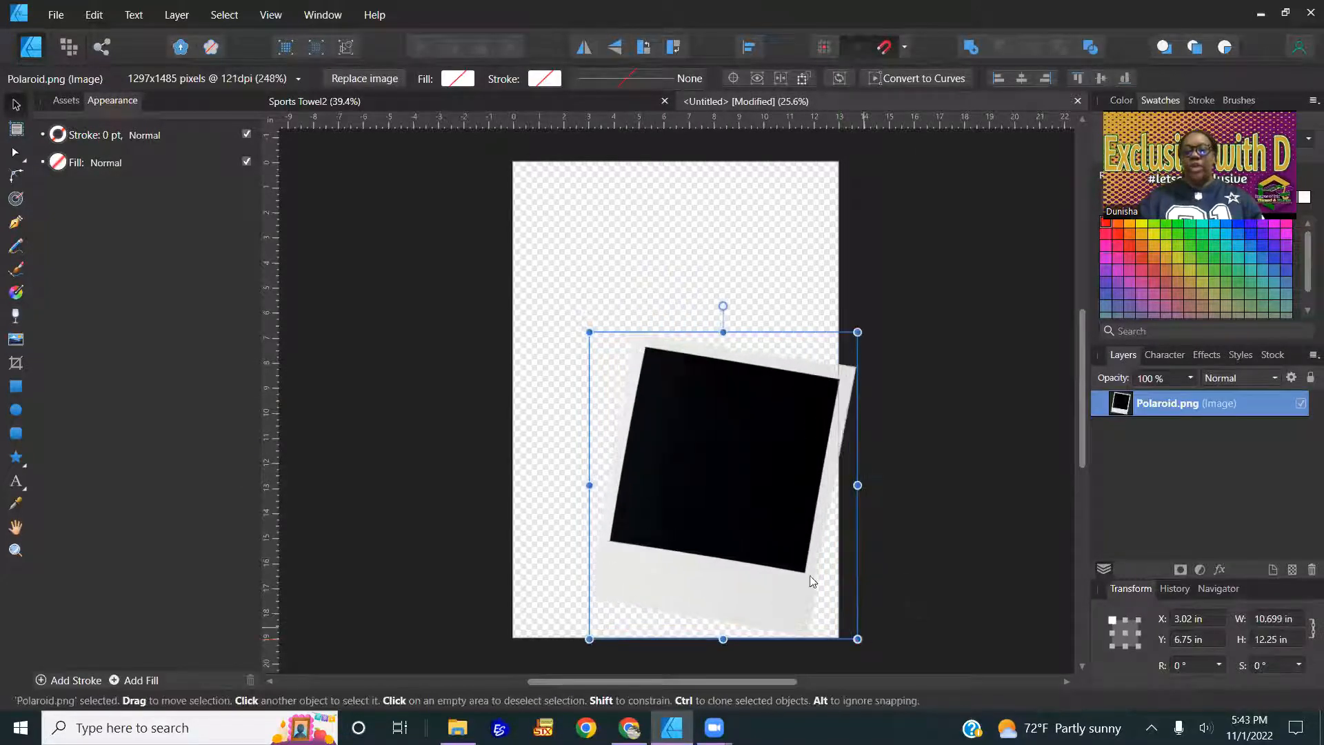
{"action": "left_click_drag", "start_coordinate": [763, 520], "coordinate": [725, 421]}
{"action": "scroll", "coordinate": [723, 420], "scroll_direction": "up", "scroll_amount": 2}
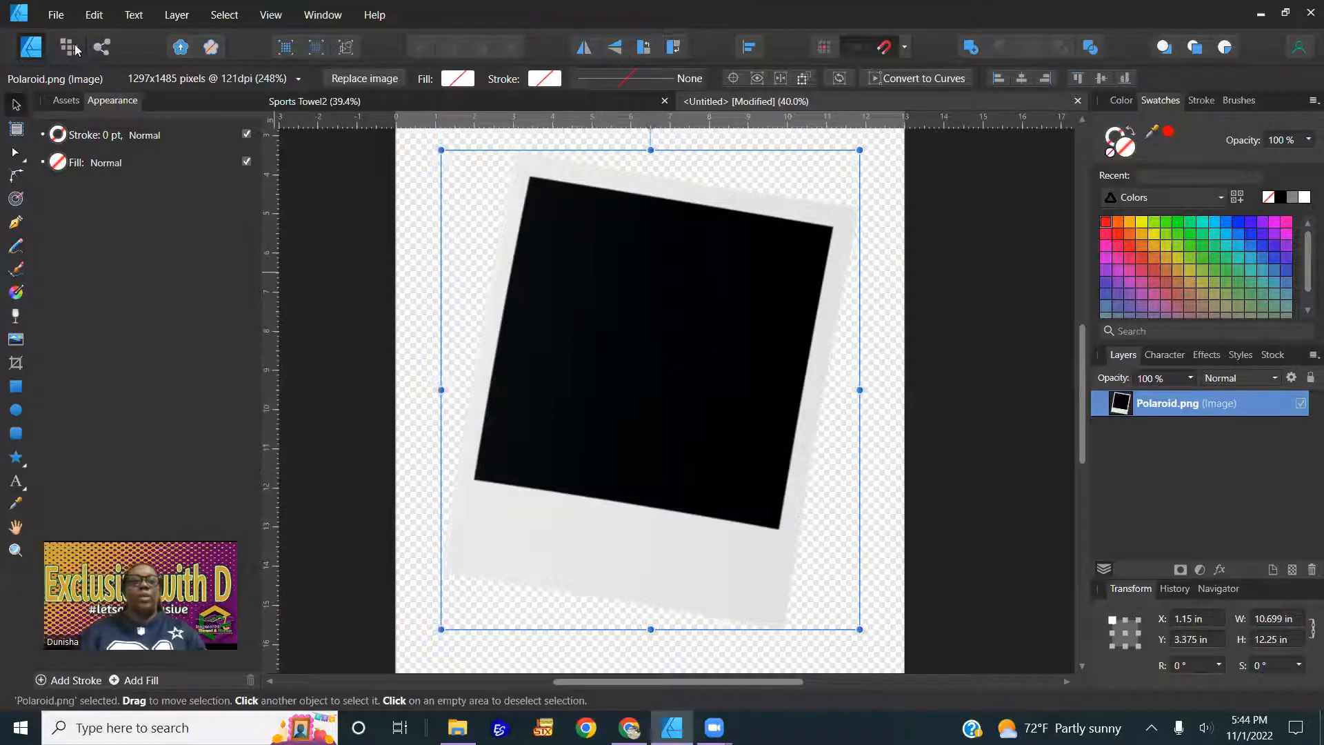
{"action": "left_click", "coordinate": [970, 399]}
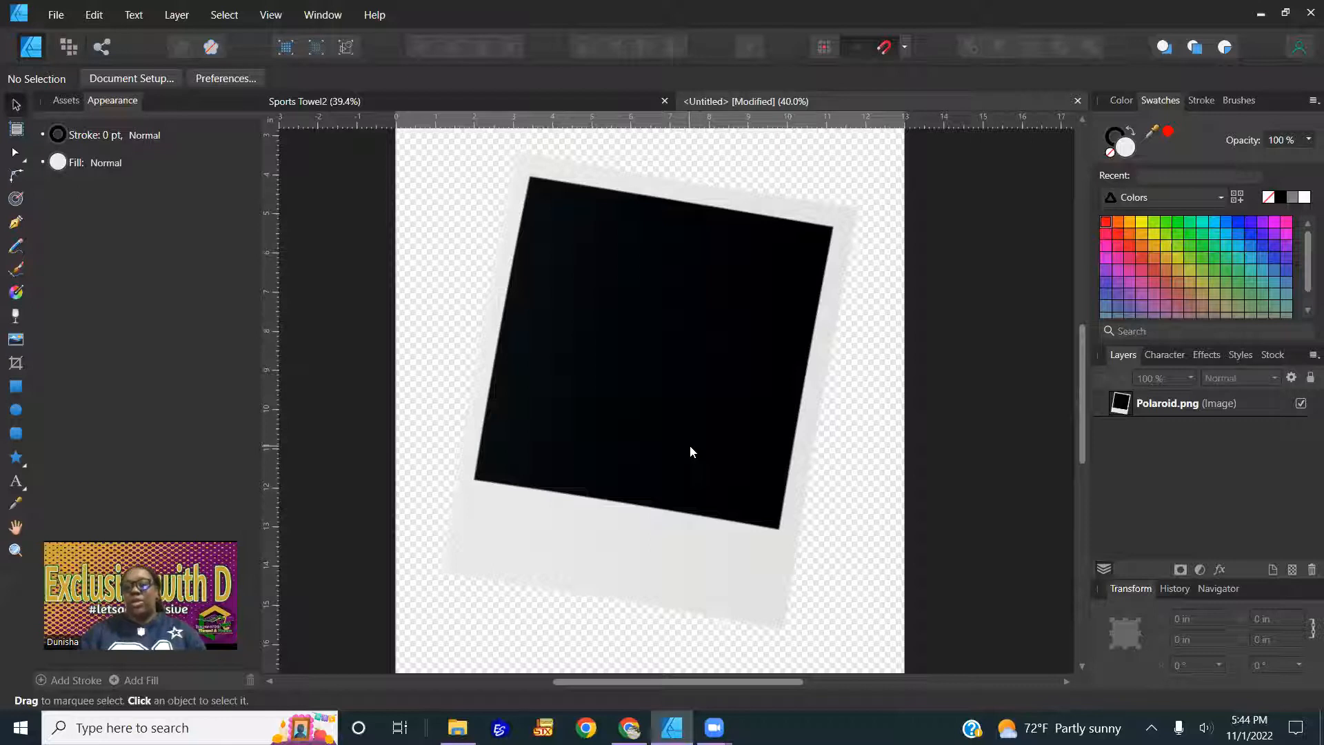
{"action": "left_click", "coordinate": [1200, 407]}
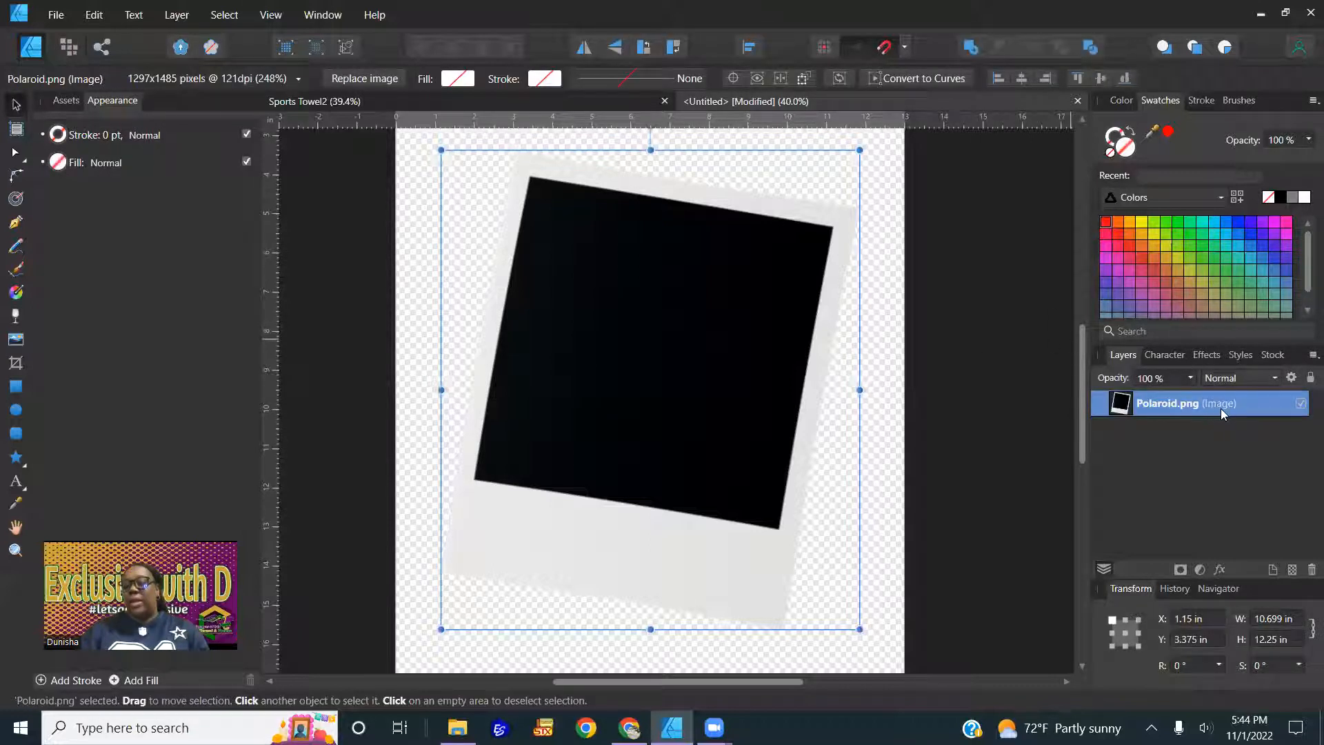
{"action": "left_click", "coordinate": [934, 425]}
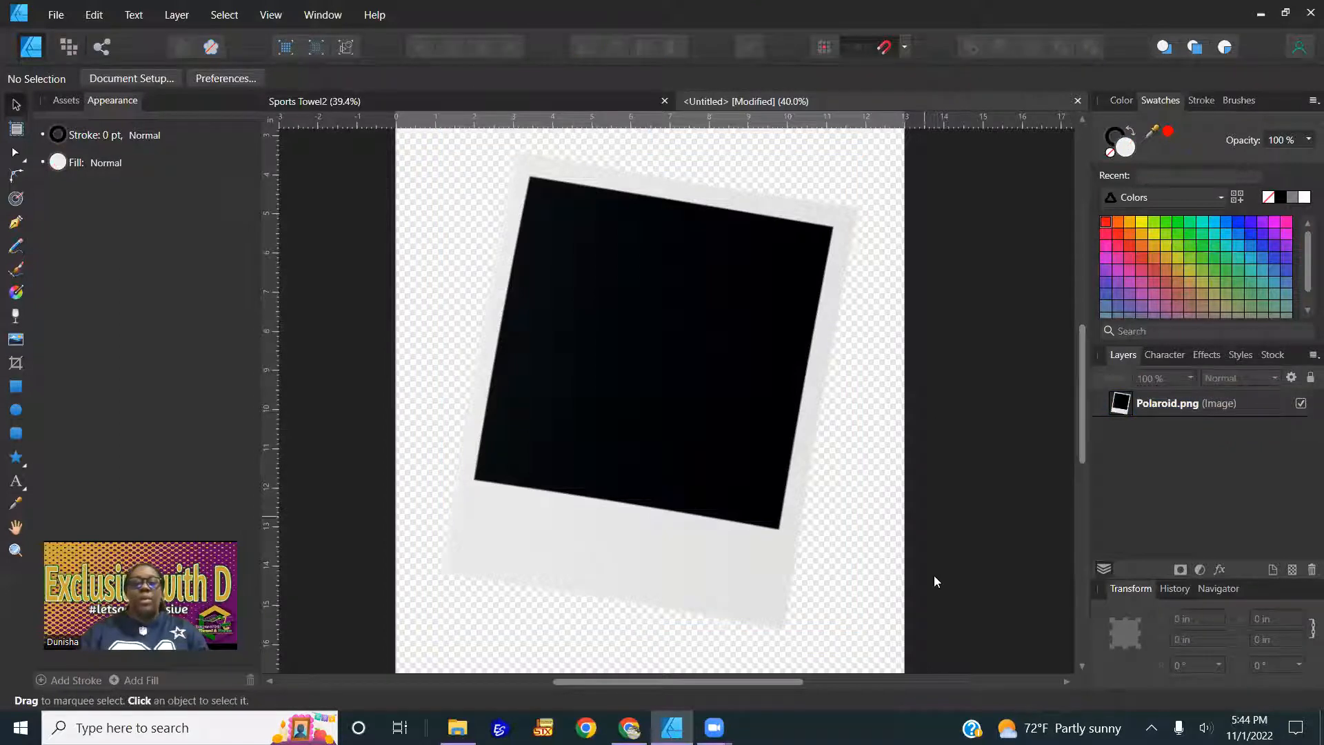
Switch to remove.bg in the browser and upload IMG-4319 from the .EPIC Tuesday > Pop Out folder for background removal
{"action": "left_click", "coordinate": [629, 728]}
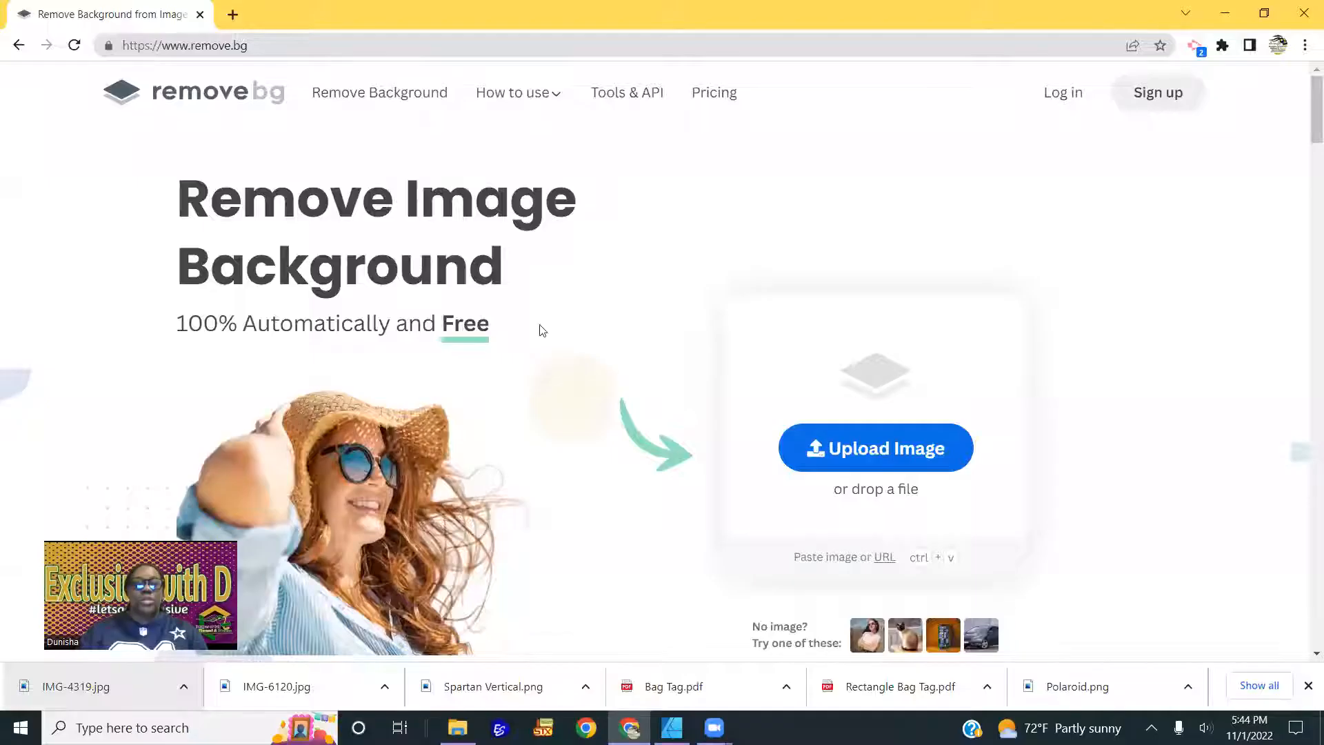
{"action": "left_click", "coordinate": [868, 449]}
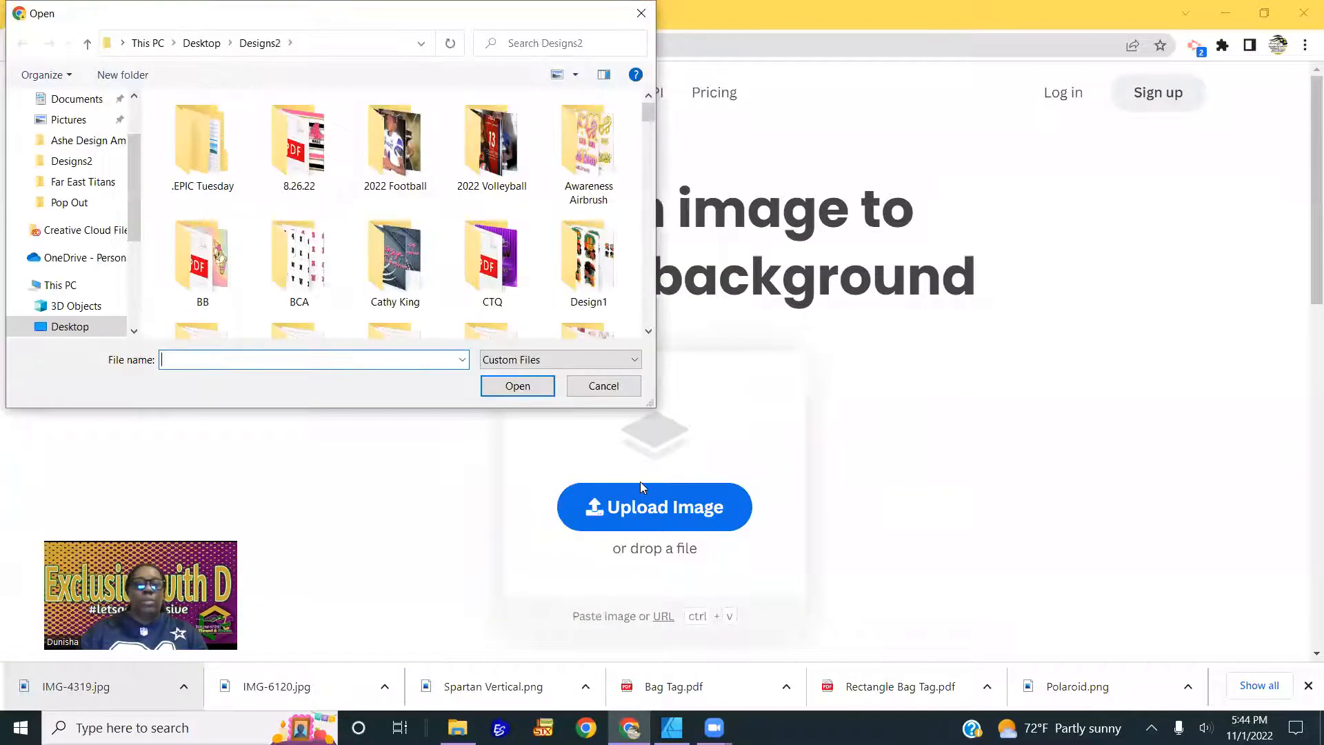
{"action": "double_click", "coordinate": [183, 131]}
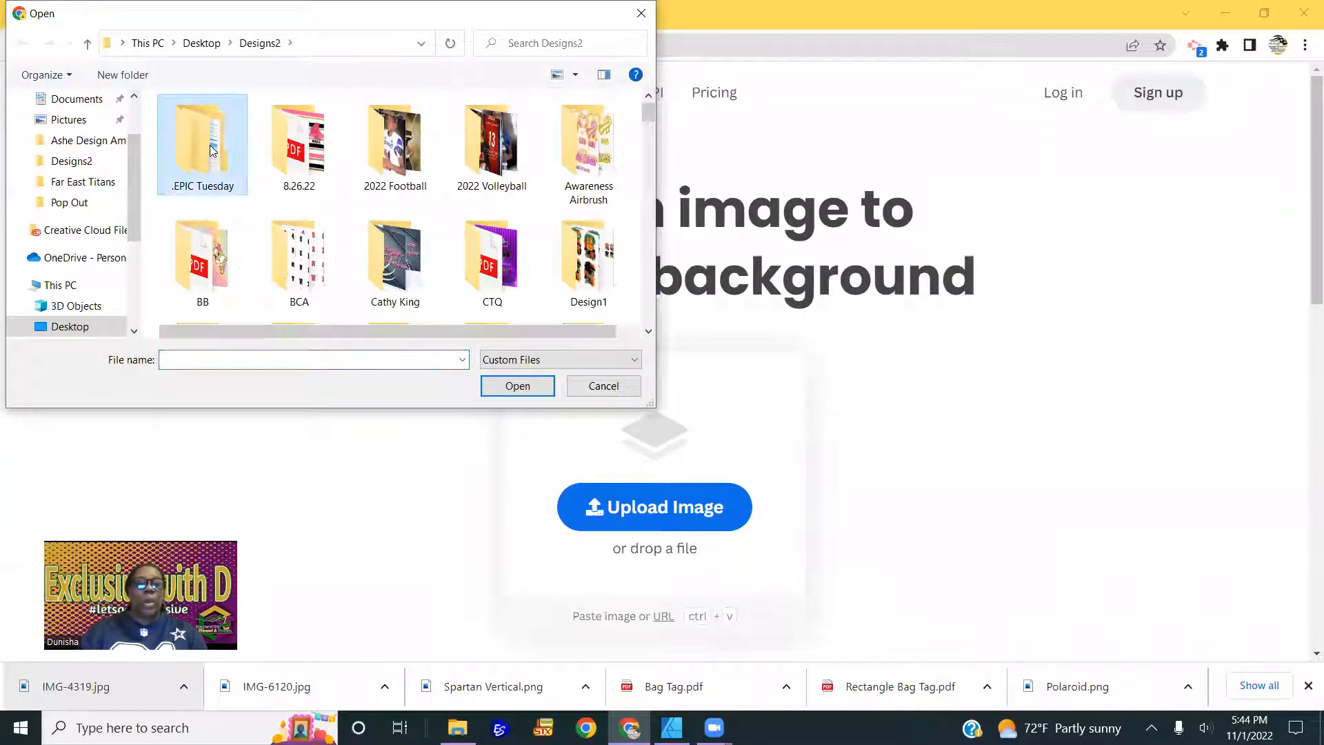
{"action": "double_click", "coordinate": [185, 146]}
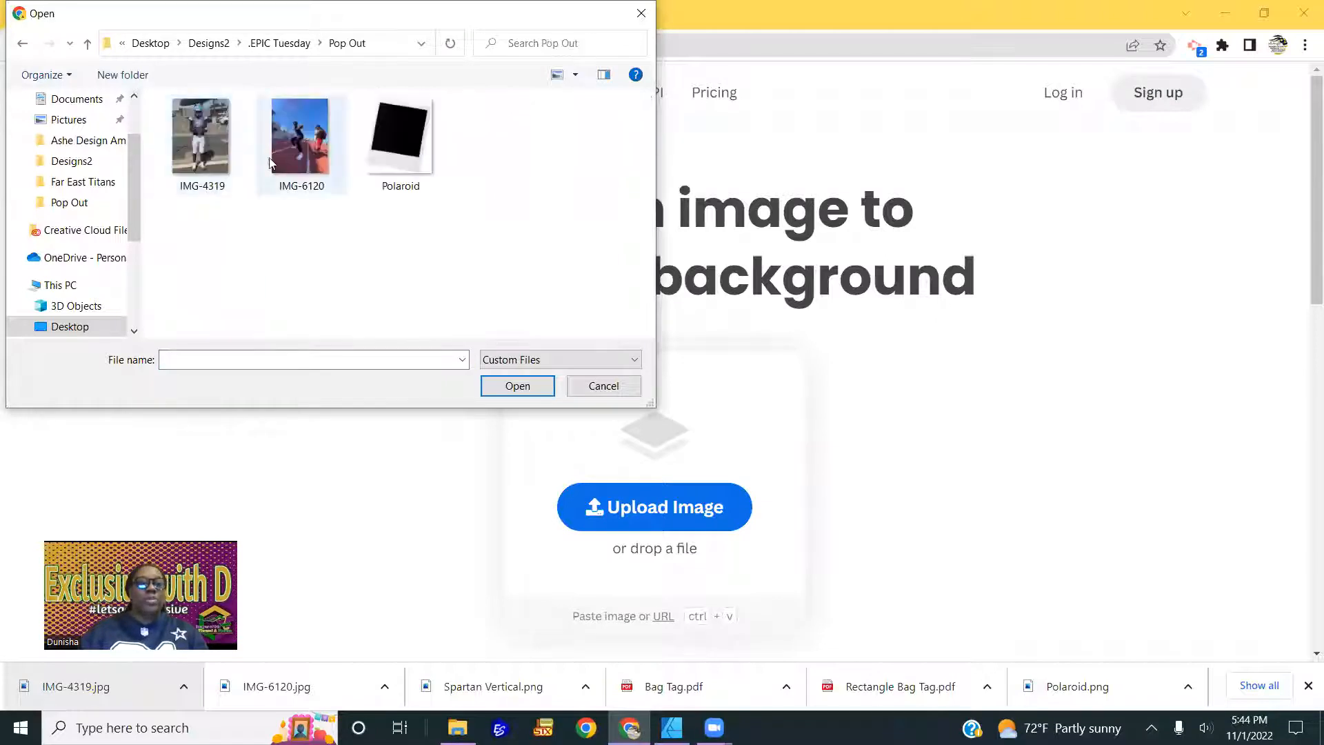
{"action": "left_click", "coordinate": [204, 134]}
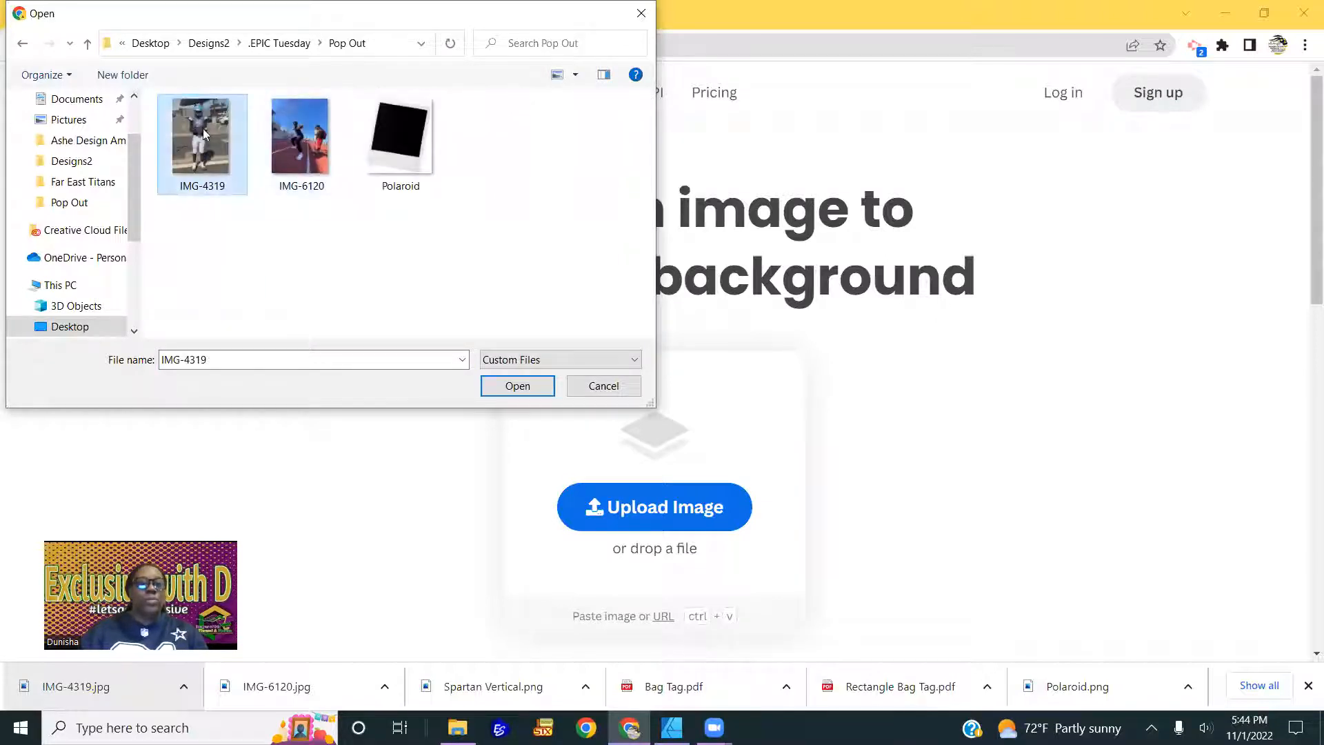
{"action": "left_click", "coordinate": [314, 165]}
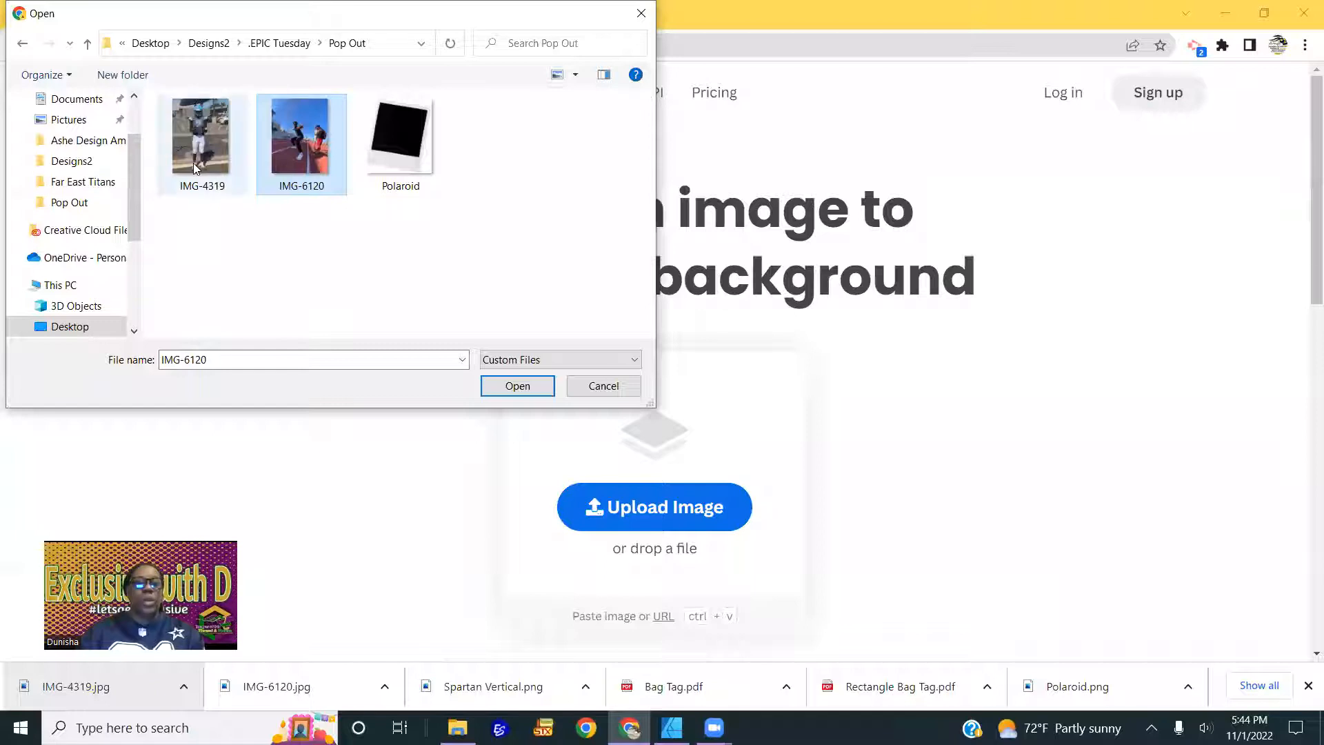
{"action": "left_click", "coordinate": [202, 138]}
{"action": "left_click", "coordinate": [517, 386]}
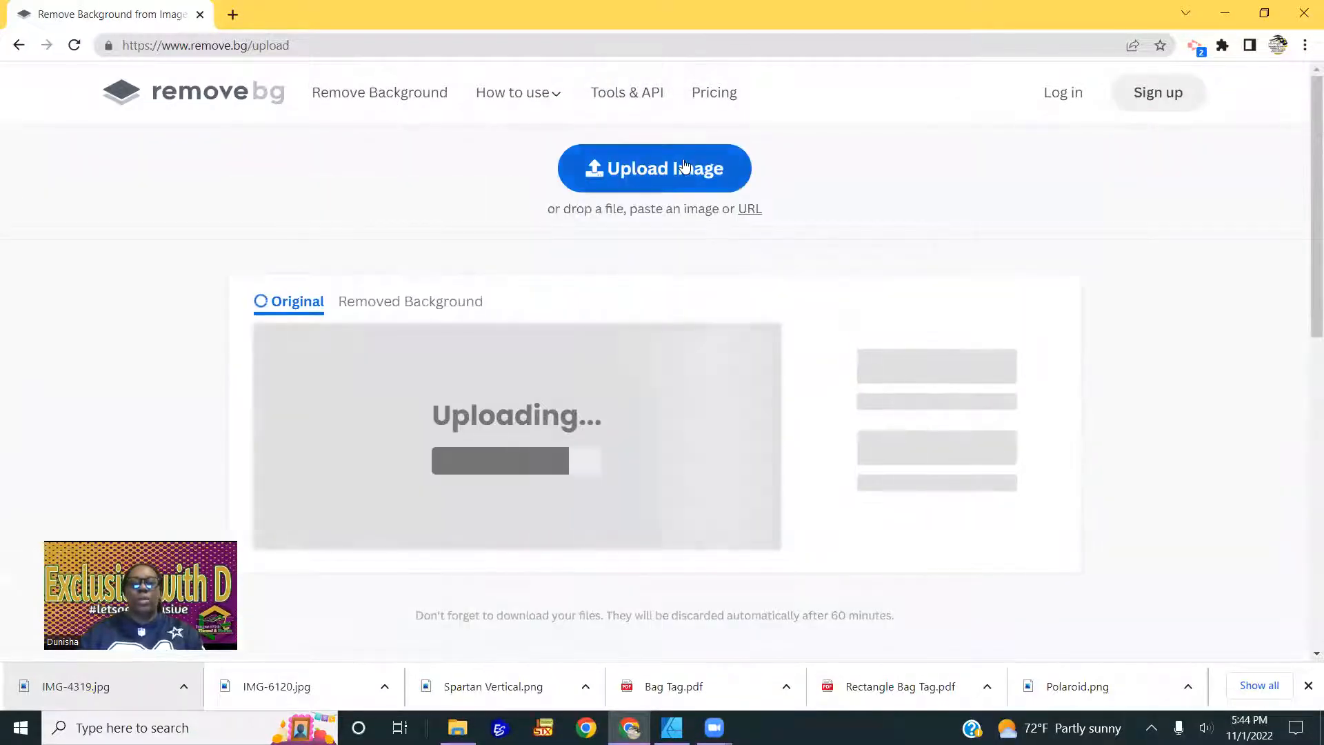
Try to upload IMG-6120 as a second image for background removal
{"action": "left_click", "coordinate": [649, 192]}
{"action": "double_click", "coordinate": [292, 137]}
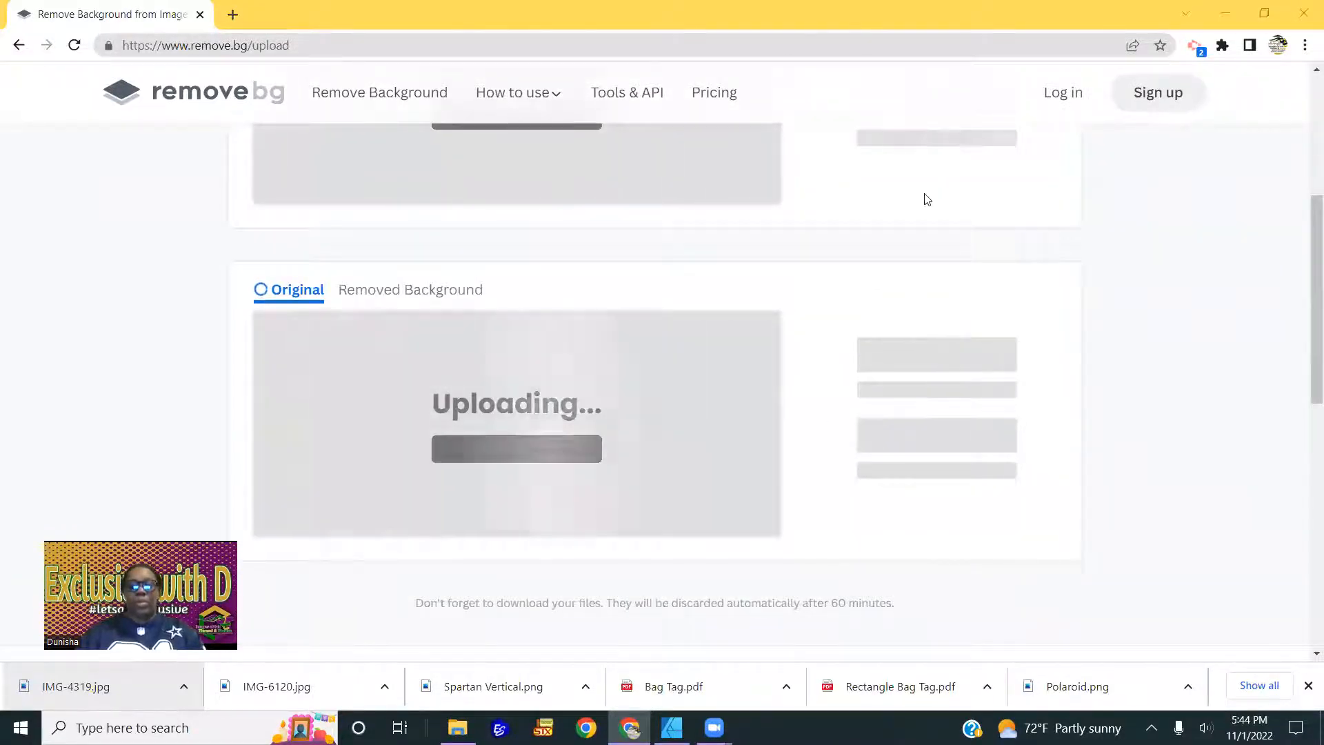
{"action": "scroll", "coordinate": [831, 456], "scroll_direction": "up", "scroll_amount": 1}
{"action": "scroll", "coordinate": [831, 457], "scroll_direction": "up", "scroll_amount": 3}
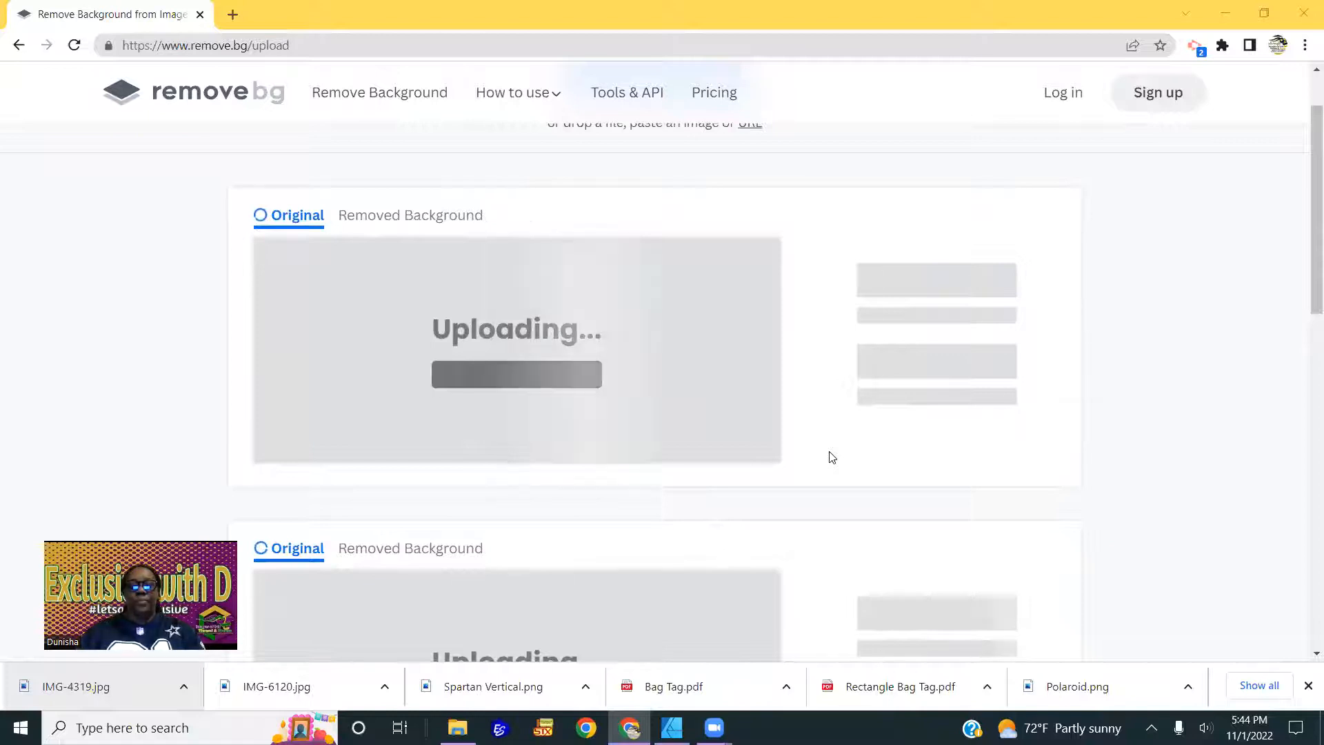
{"action": "scroll", "coordinate": [832, 457], "scroll_direction": "down", "scroll_amount": 3}
{"action": "scroll", "coordinate": [832, 456], "scroll_direction": "down", "scroll_amount": 1}
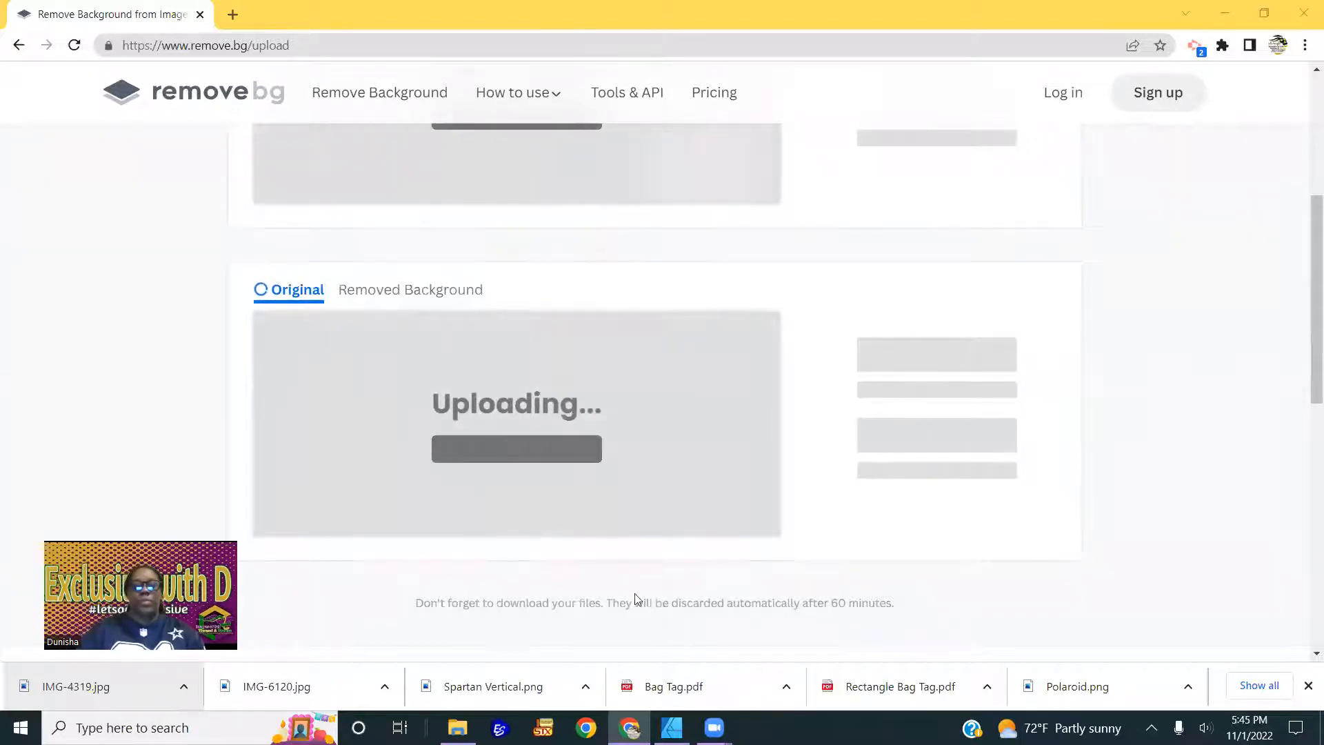
Reload the upload page and upload IMG-4319 from the Pop Out folder again
{"action": "left_click", "coordinate": [75, 46]}
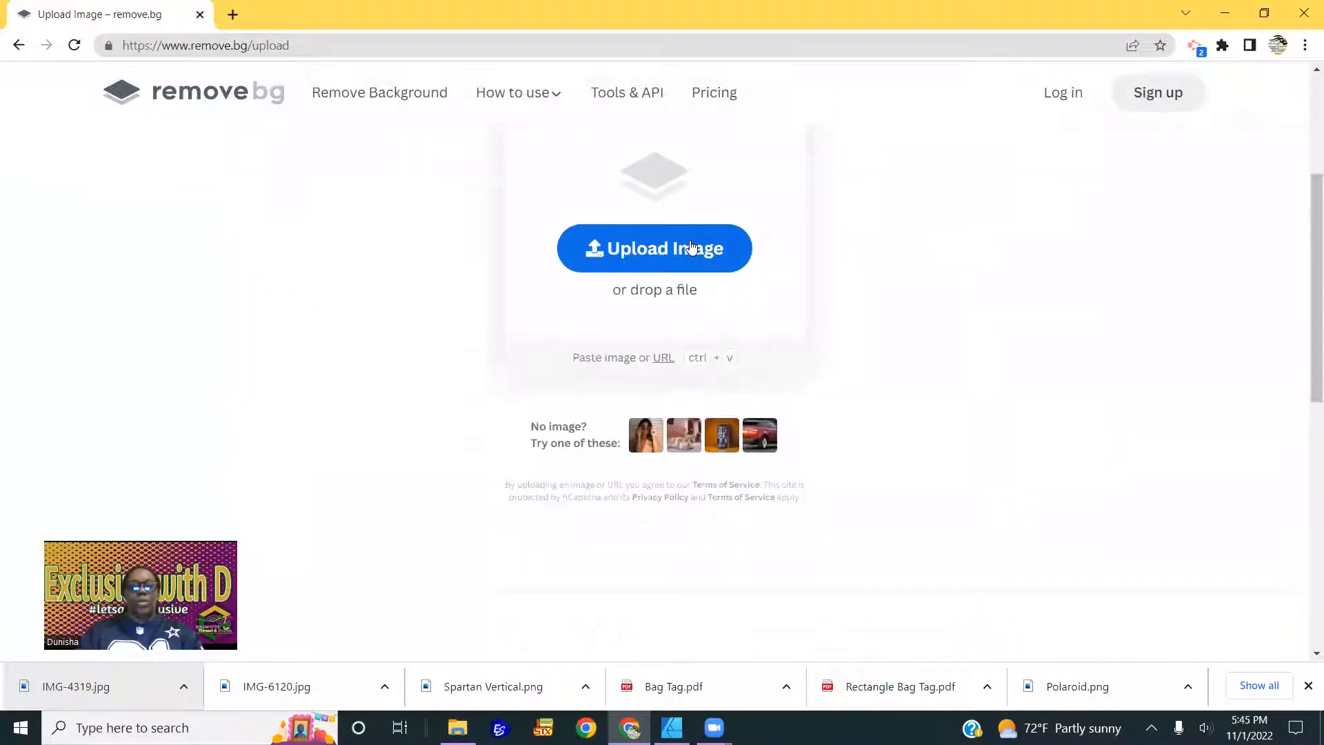
{"action": "left_click", "coordinate": [686, 258]}
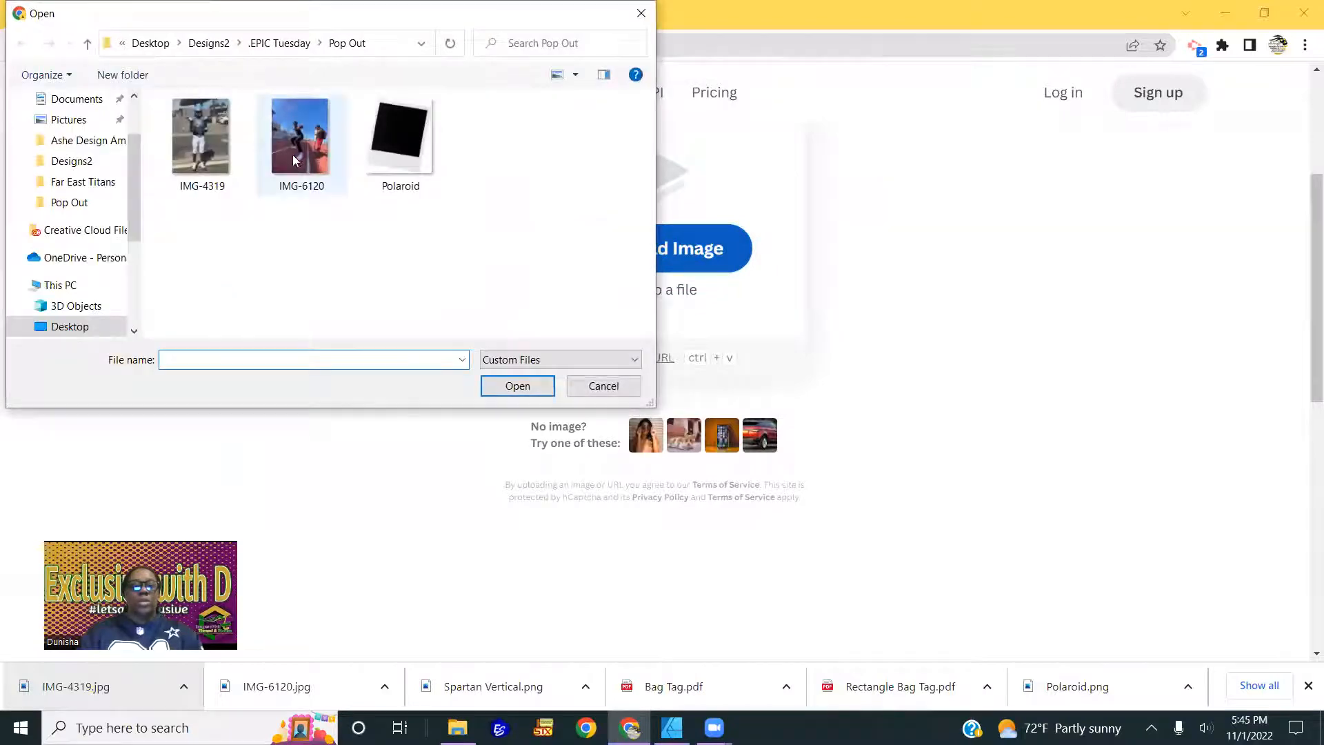
{"action": "double_click", "coordinate": [226, 156]}
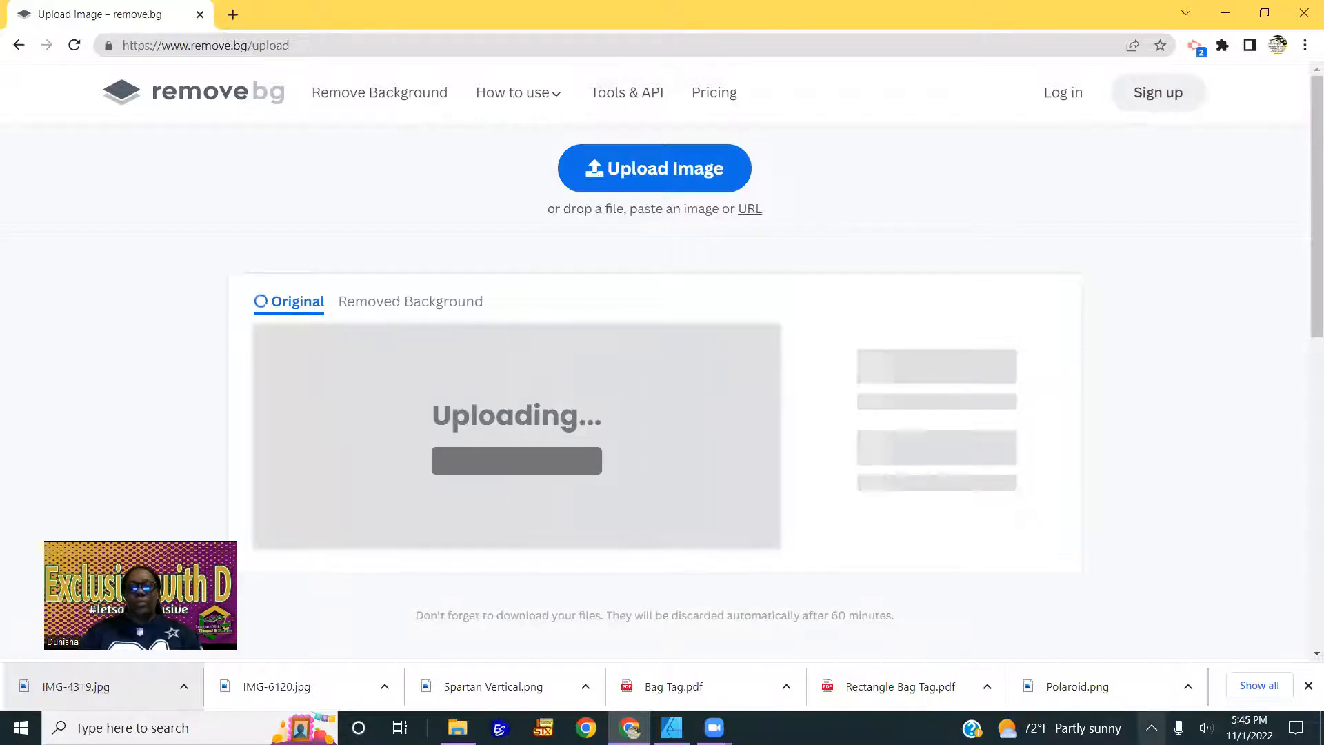
Switch the computer's Wi-Fi connection from the phone hotspot to the ATTAfawuwa network
{"action": "left_click", "coordinate": [1152, 728]}
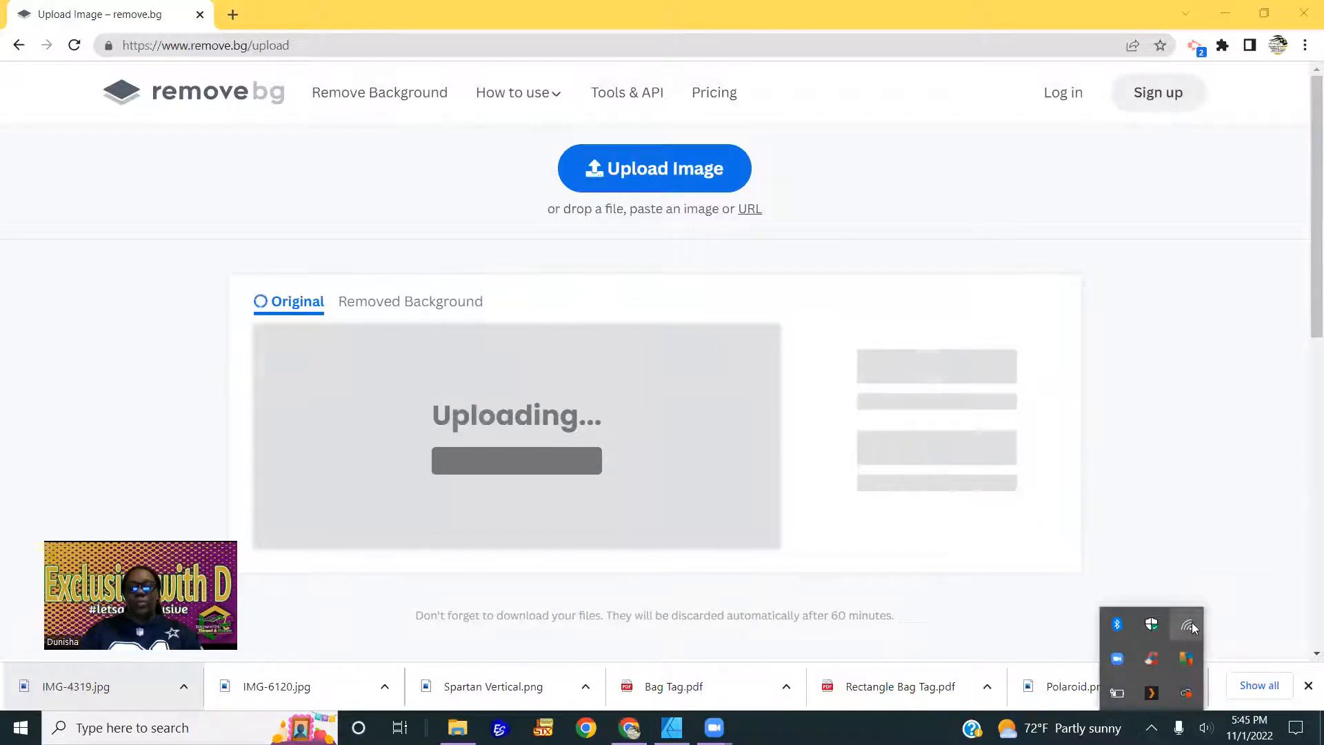
{"action": "left_click", "coordinate": [1190, 625]}
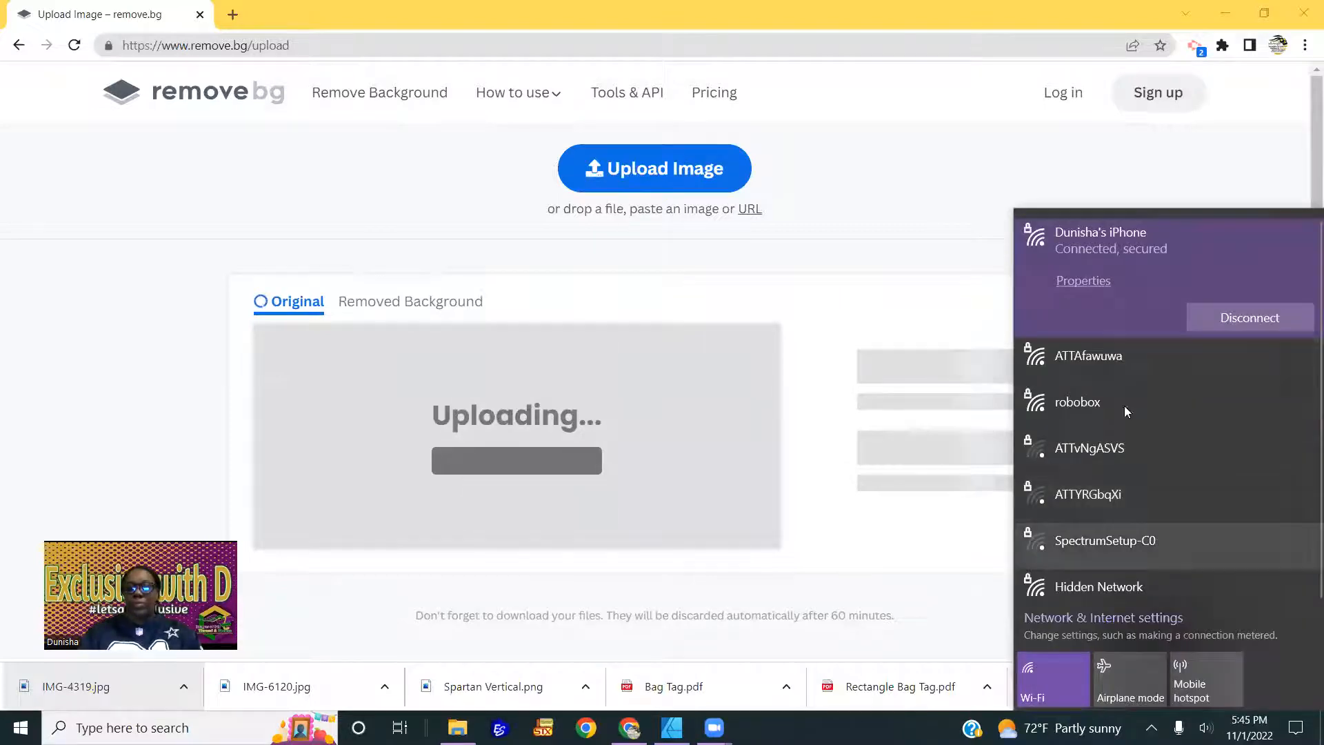
{"action": "left_click", "coordinate": [1107, 353]}
{"action": "left_click", "coordinate": [1256, 366]}
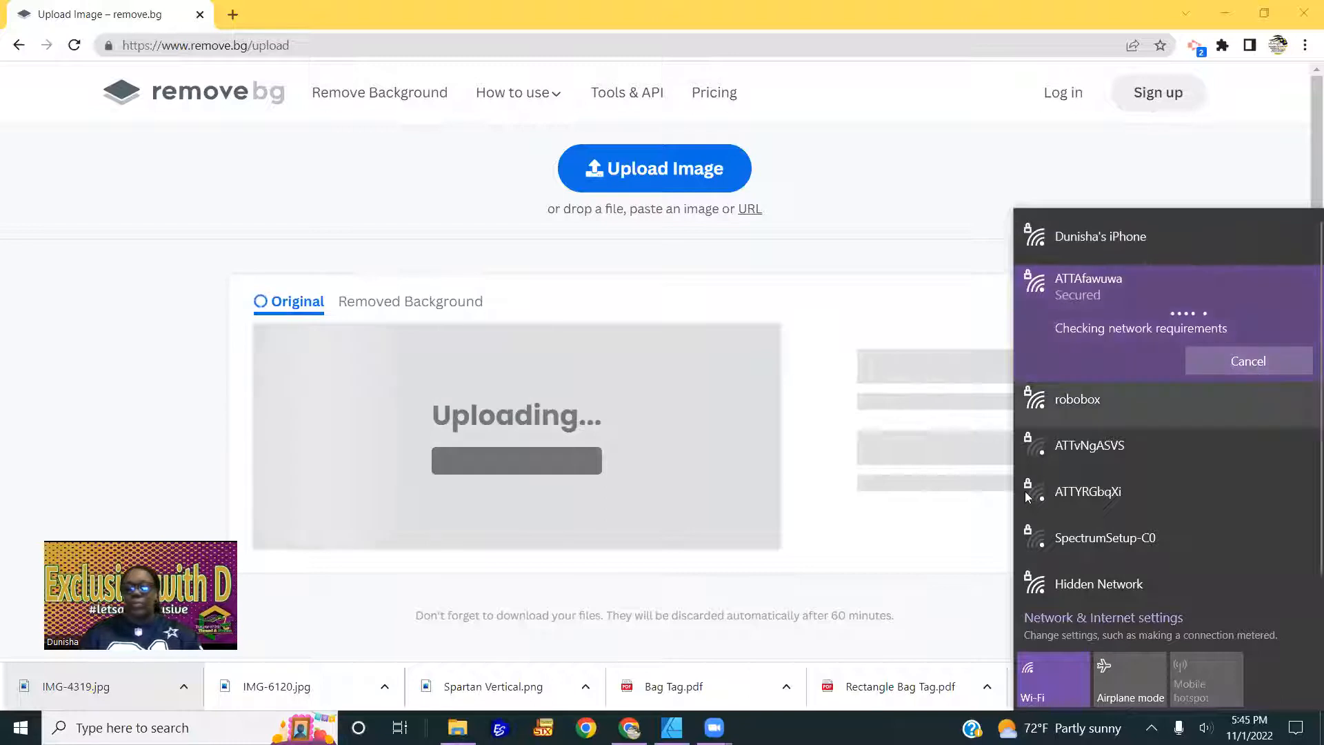
{"action": "left_click", "coordinate": [1155, 193]}
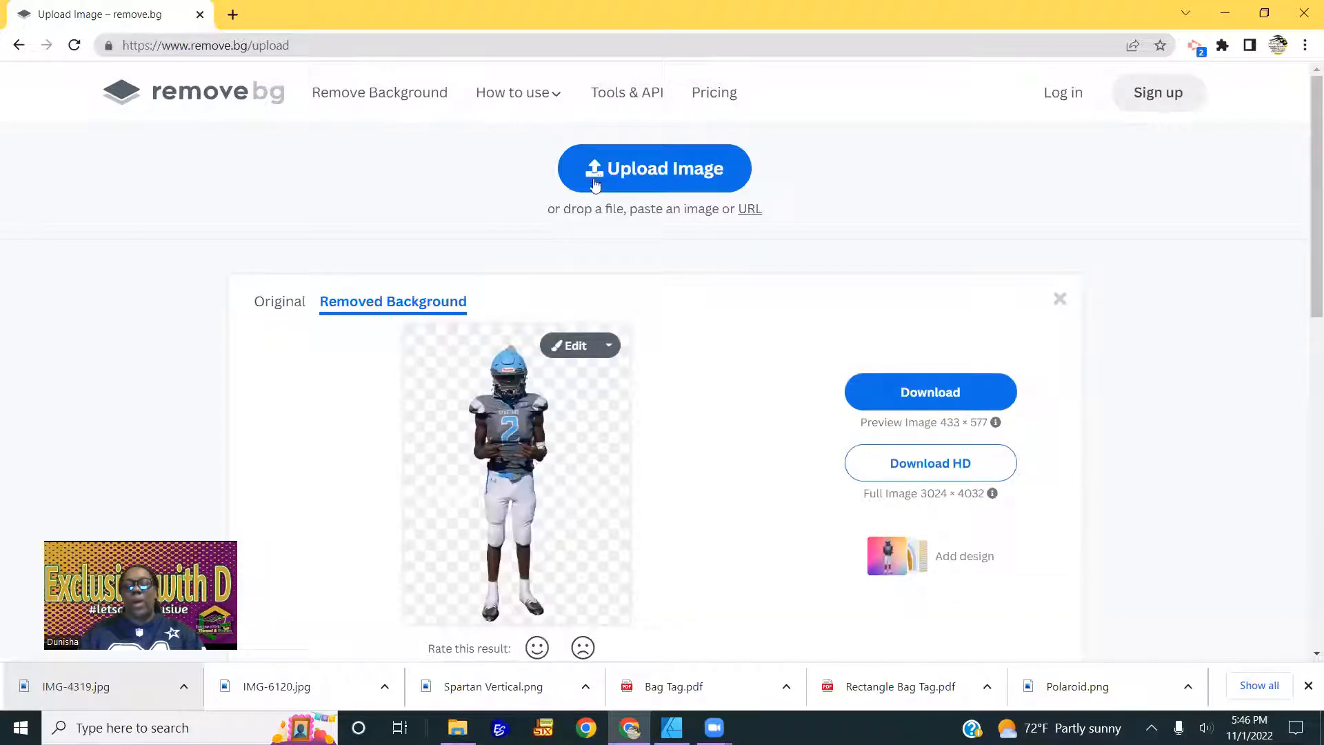
Upload IMG-6120 from the Pop Out folder to remove its background
{"action": "left_click", "coordinate": [636, 172]}
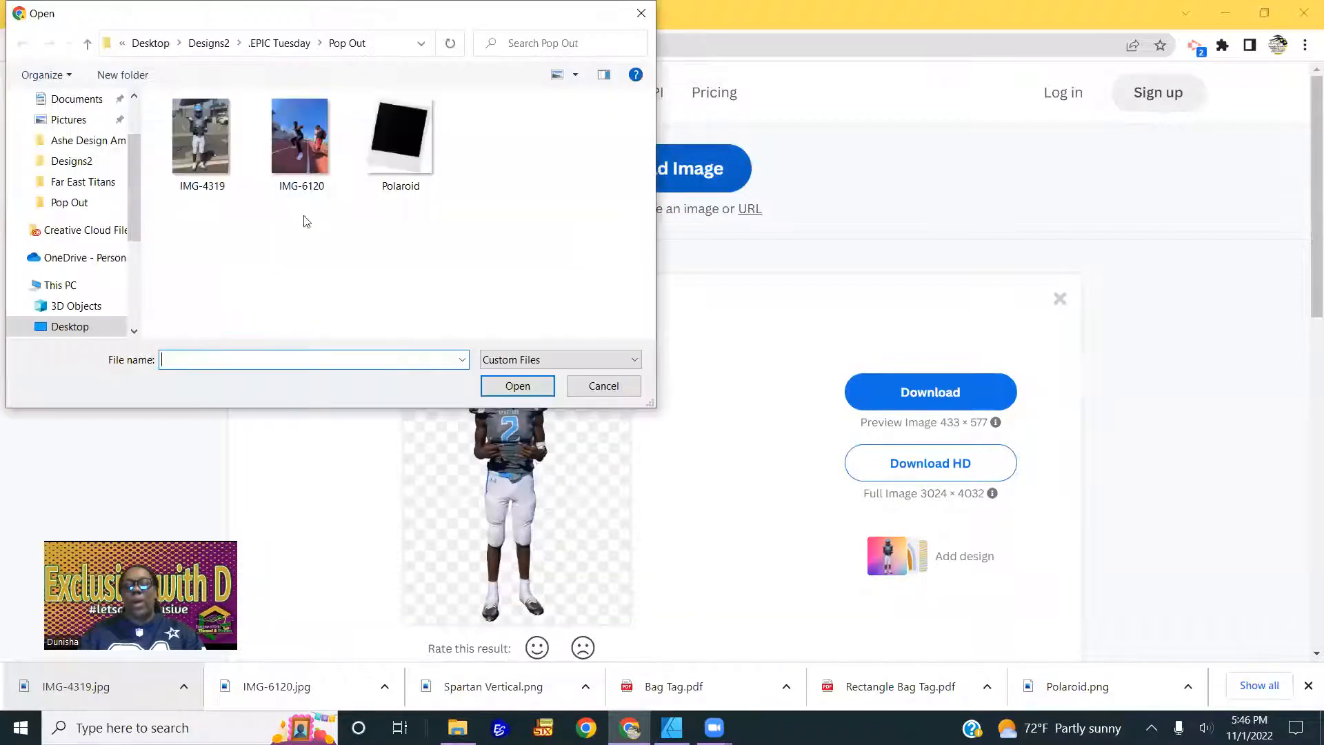
{"action": "double_click", "coordinate": [299, 144]}
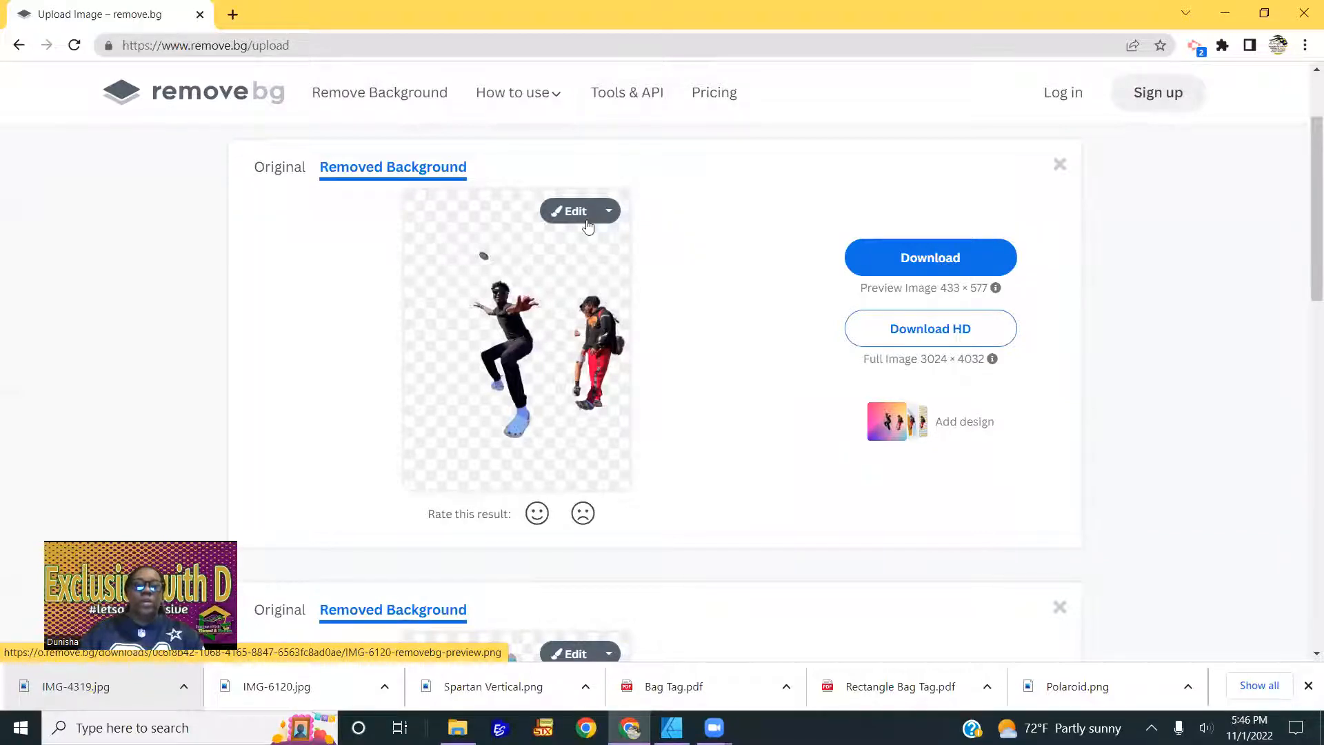
Erase the ball floating above the jumping athlete in the IMG-6120 cutout and download the edited image
{"action": "left_click", "coordinate": [569, 210]}
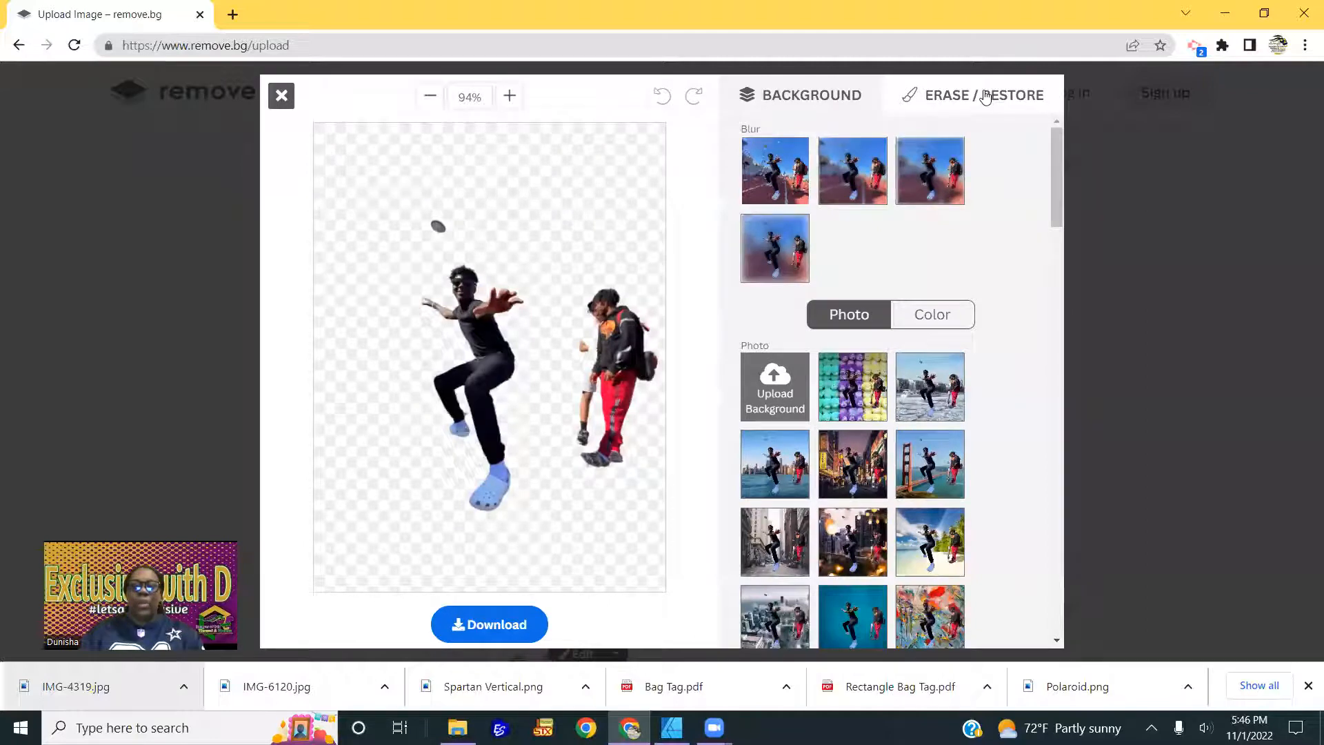
{"action": "left_click", "coordinate": [976, 102]}
{"action": "mouse_move", "coordinate": [437, 225]}
{"action": "left_mouse_down"}
{"action": "mouse_move", "coordinate": [407, 234]}
{"action": "mouse_move", "coordinate": [502, 216]}
{"action": "left_mouse_up"}
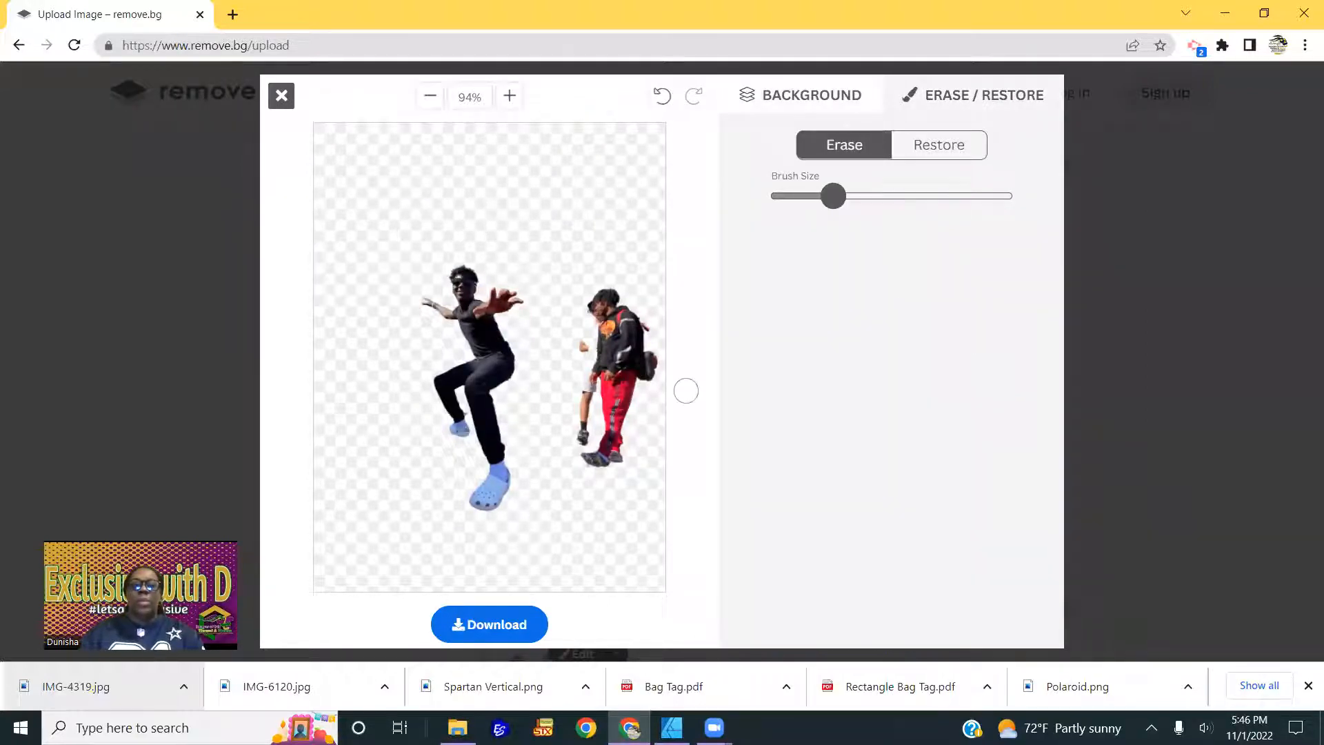
{"action": "left_click", "coordinate": [485, 625]}
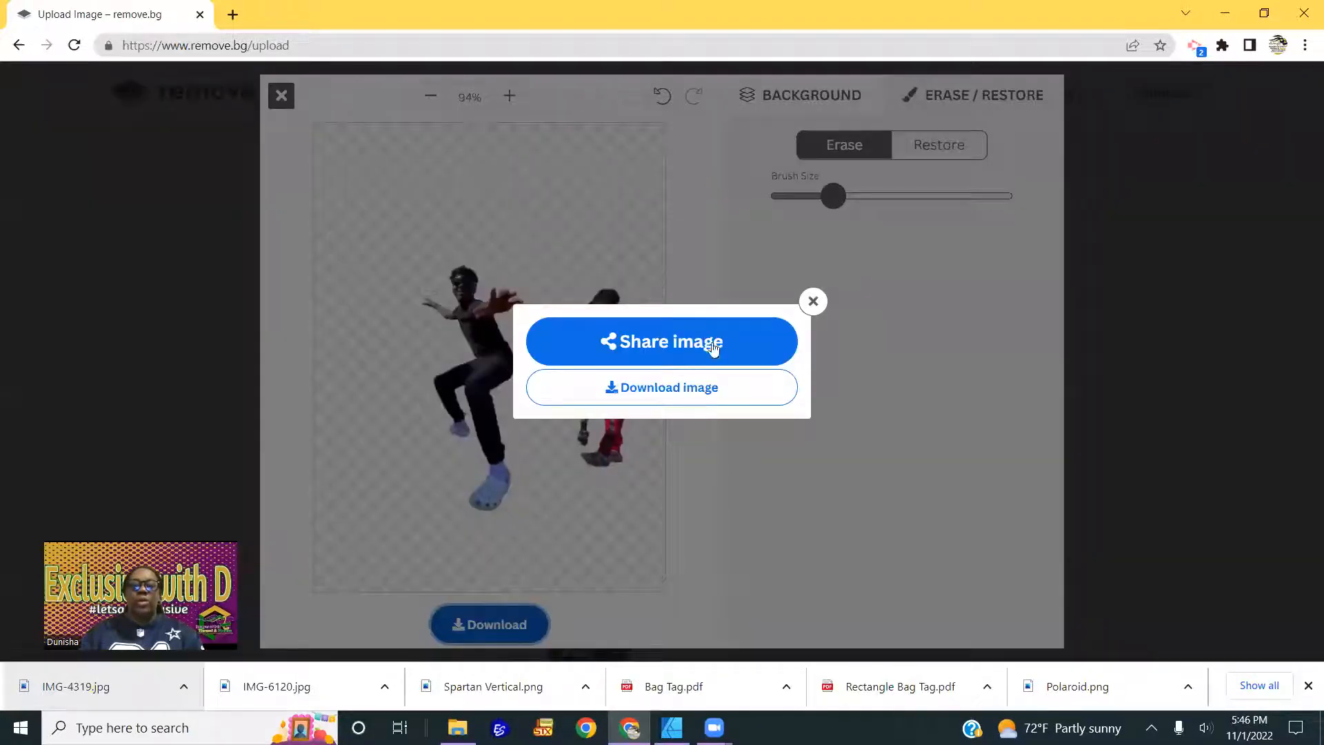
{"action": "left_click", "coordinate": [684, 393]}
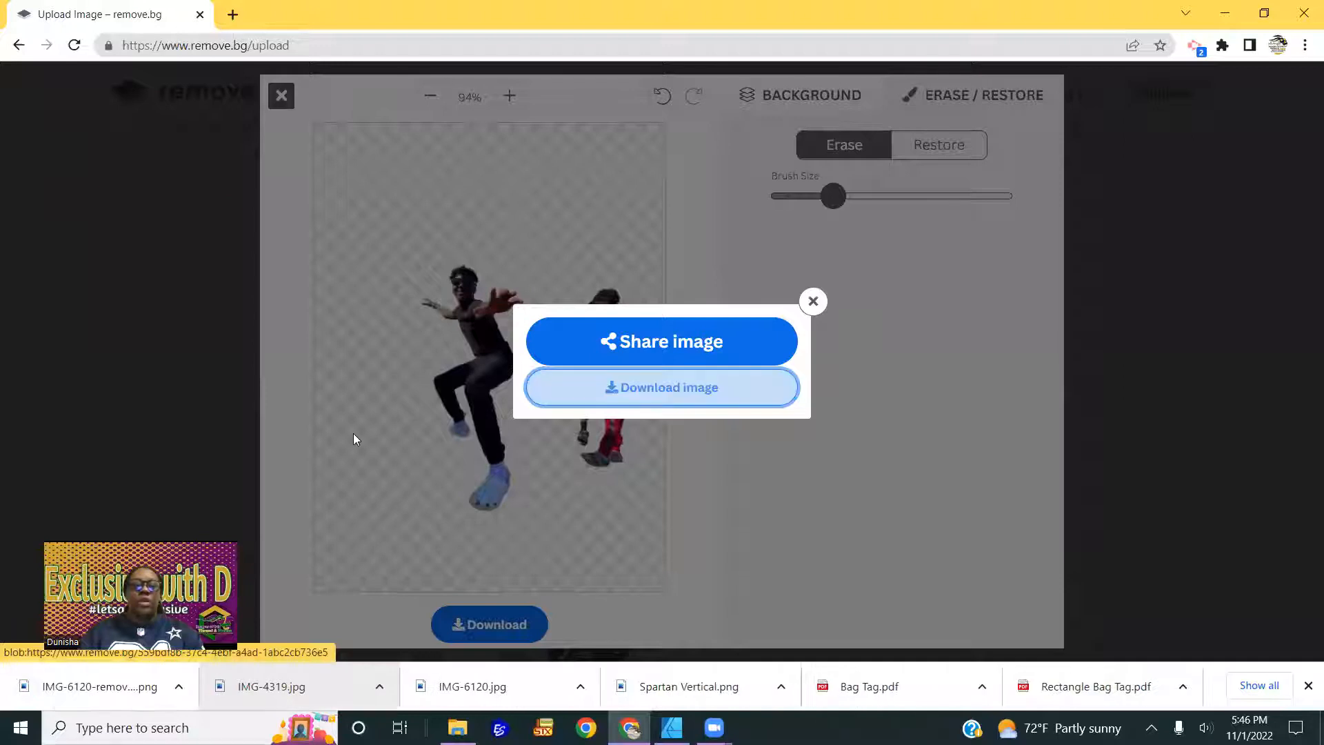
{"action": "left_click", "coordinate": [814, 301]}
{"action": "left_click", "coordinate": [282, 96]}
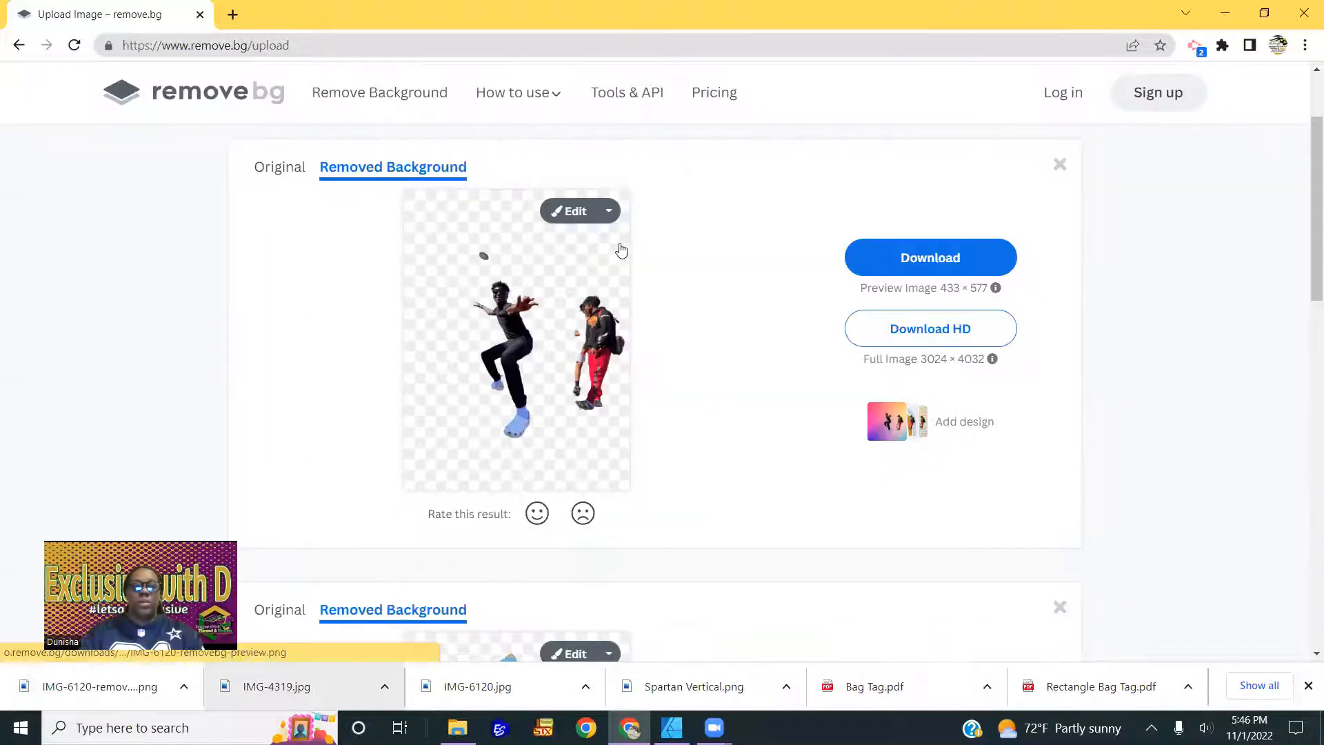
Download the preview-size IMG-4319 cutout and place it on the Polaroid page in Affinity Designer
{"action": "scroll", "coordinate": [881, 302], "scroll_direction": "down", "scroll_amount": 8}
{"action": "scroll", "coordinate": [897, 310], "scroll_direction": "up", "scroll_amount": 4}
{"action": "left_click", "coordinate": [919, 355]}
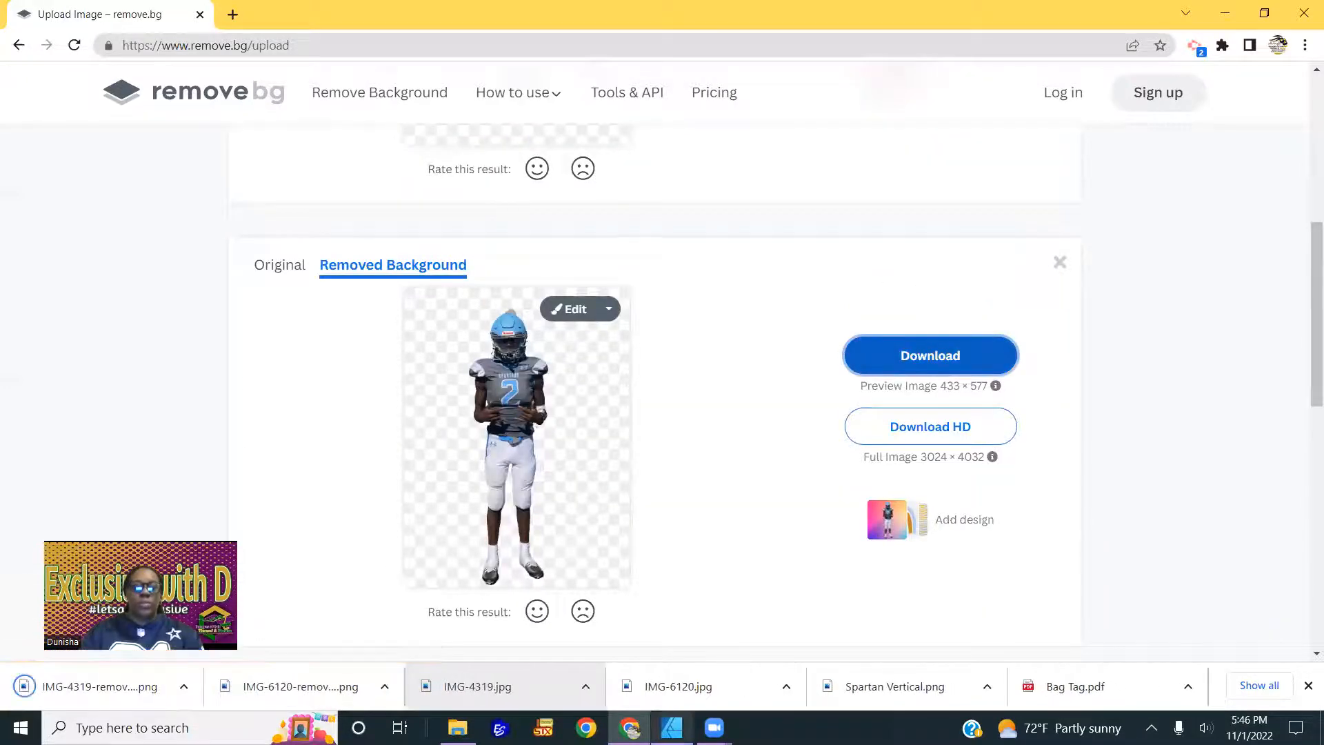
{"action": "left_click_drag", "start_coordinate": [103, 689], "coordinate": [641, 735]}
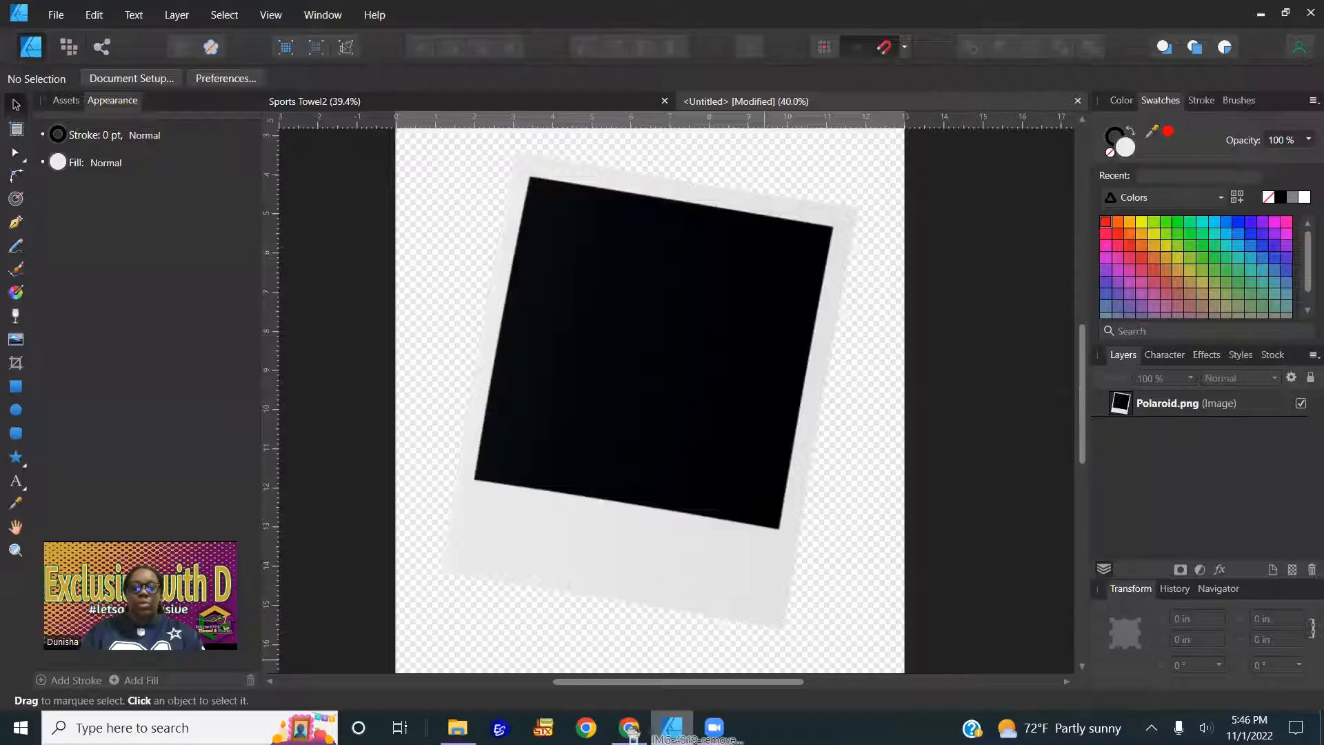
{"action": "left_click_drag", "start_coordinate": [697, 428], "coordinate": [700, 429]}
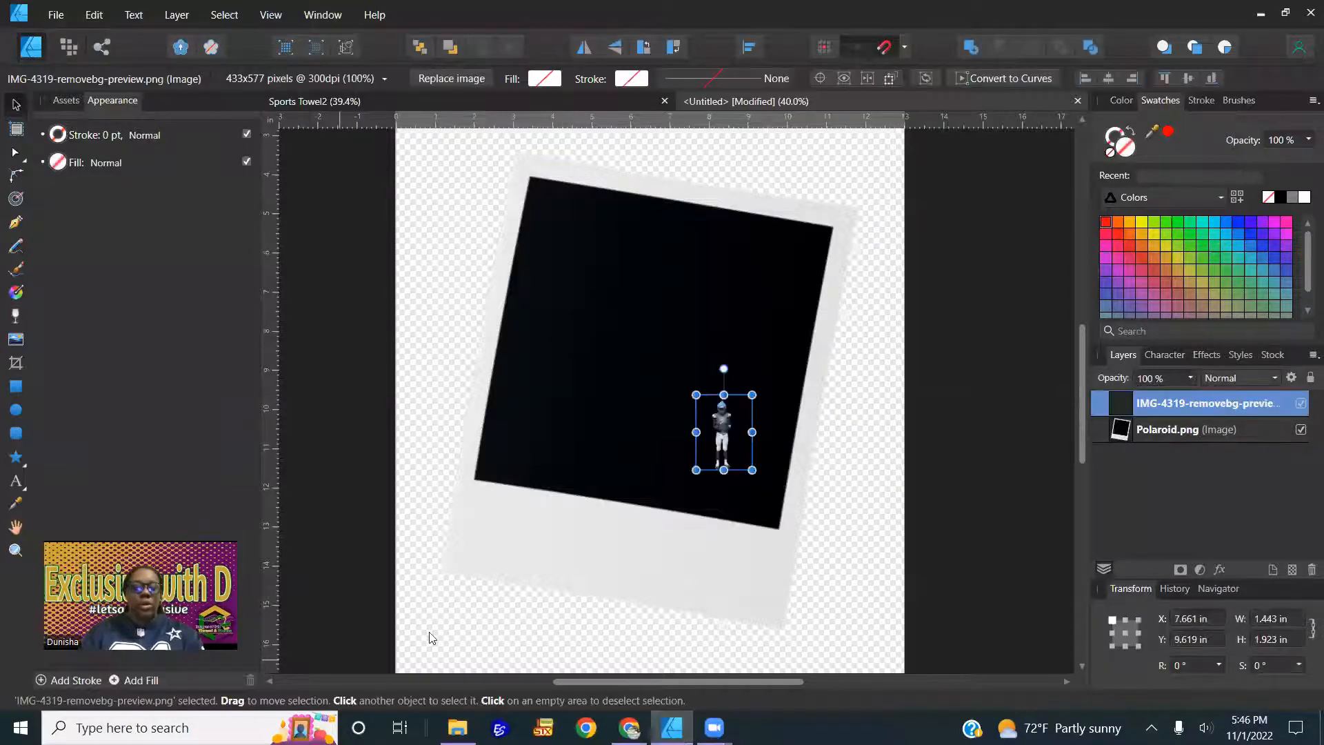
Bring the downloaded IMG-6120 cutout from the browser onto the Polaroid page at about 6.6 × 8.7 in
{"action": "key", "text": "alt+Tab"}
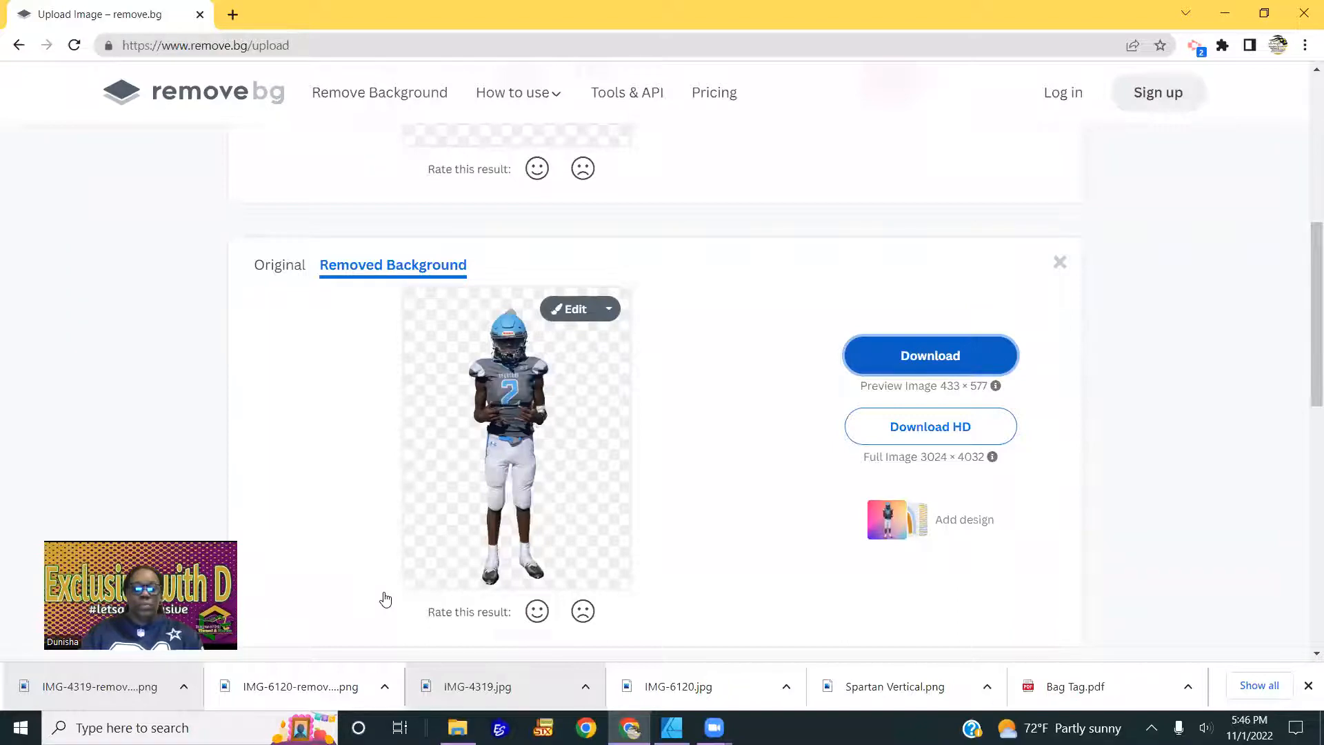
{"action": "left_click", "coordinate": [671, 728]}
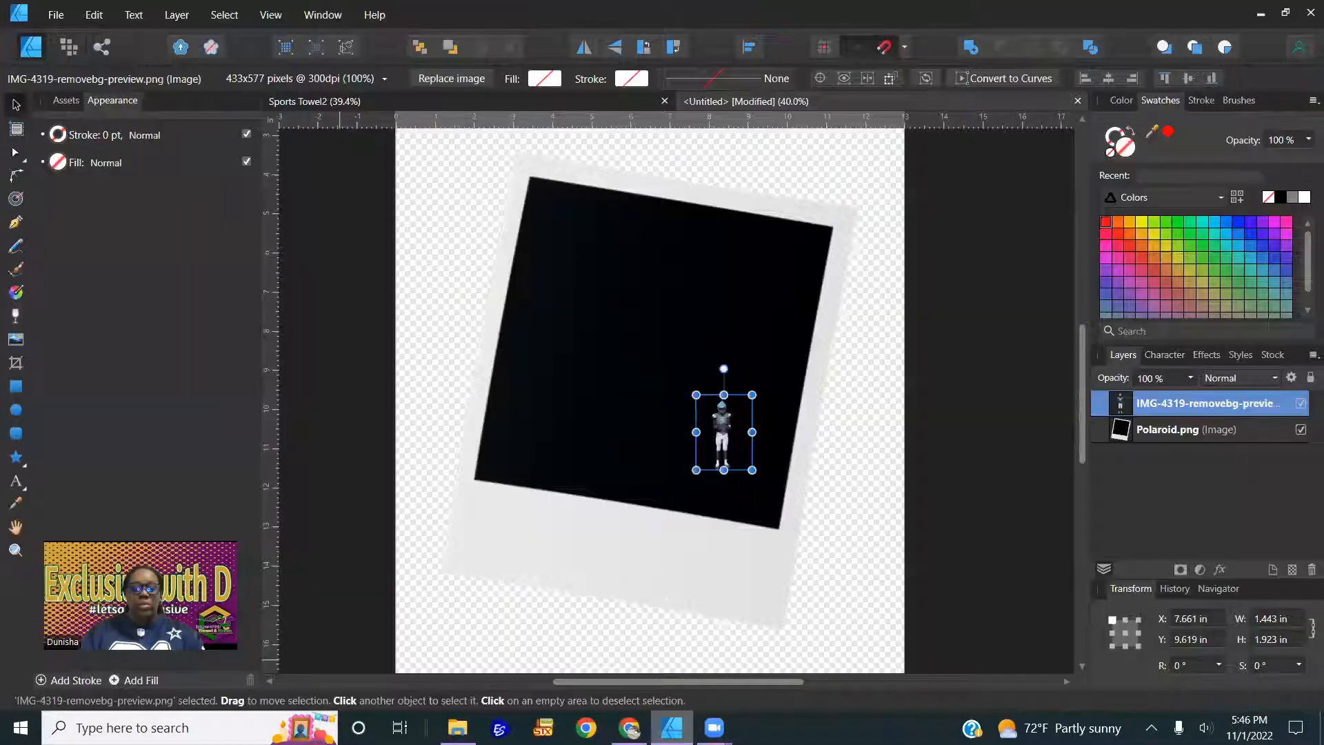
{"action": "left_click_drag", "start_coordinate": [642, 502], "coordinate": [442, 230]}
Enlarge the IMG-4319 football player to about 6.1 × 8.2 in and position it over the Polaroid's right part
{"action": "left_click", "coordinate": [717, 451]}
{"action": "left_click_drag", "start_coordinate": [757, 364], "coordinate": [969, 218]}
{"action": "left_click_drag", "start_coordinate": [814, 311], "coordinate": [737, 413]}
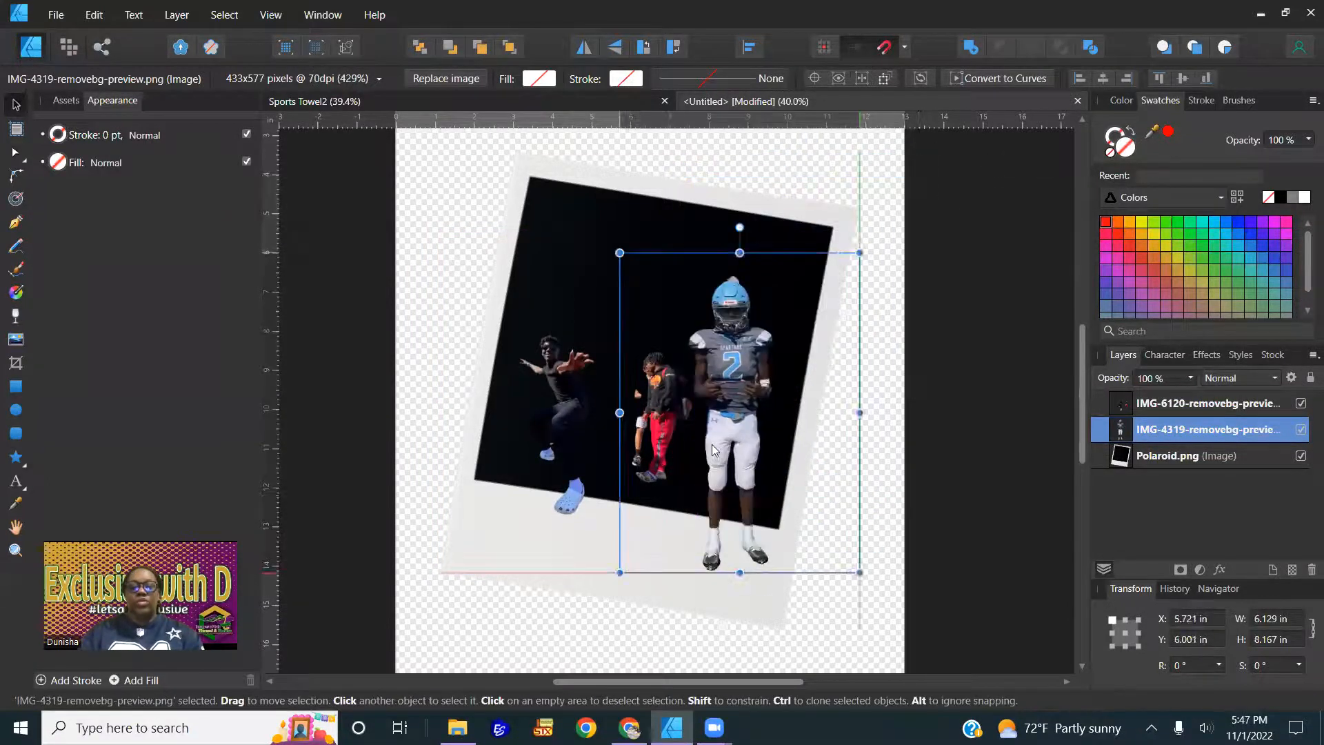
Hide the IMG-6120 image layer and clear the selection
{"action": "left_click", "coordinate": [547, 441]}
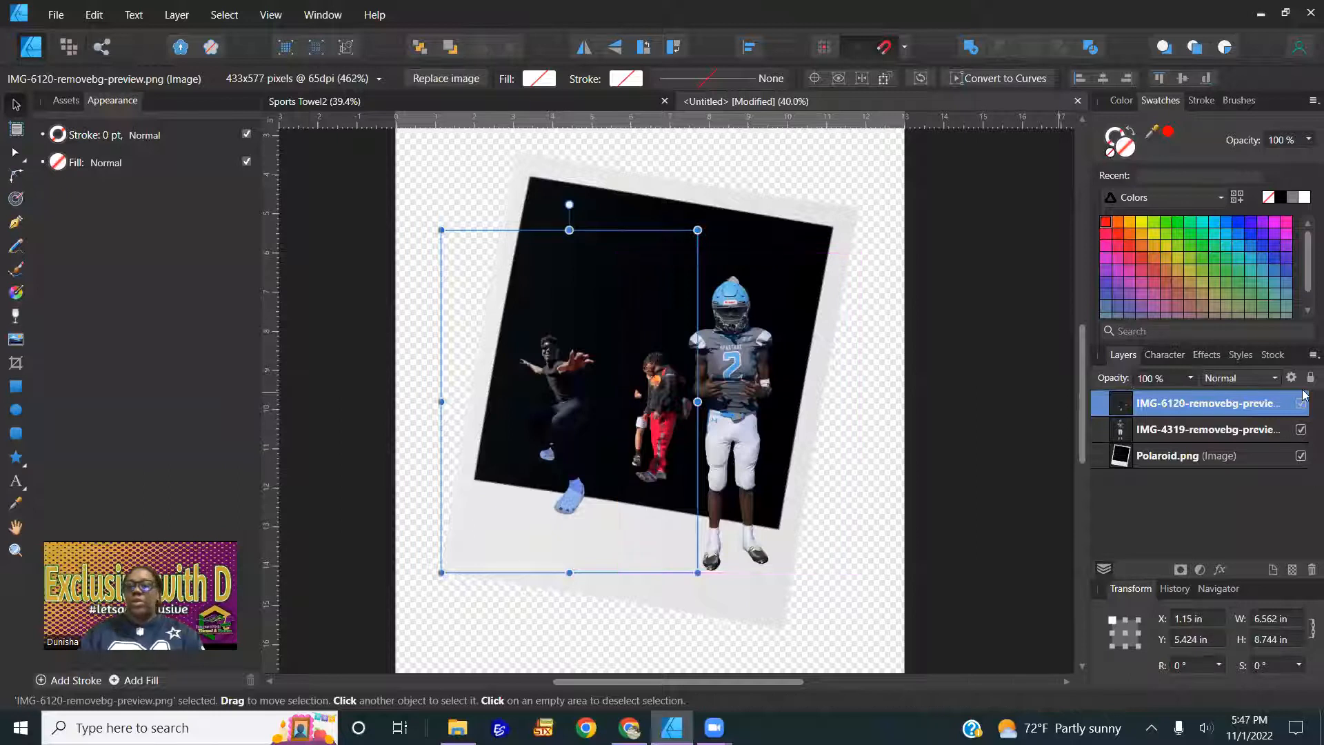
{"action": "left_click", "coordinate": [1299, 406]}
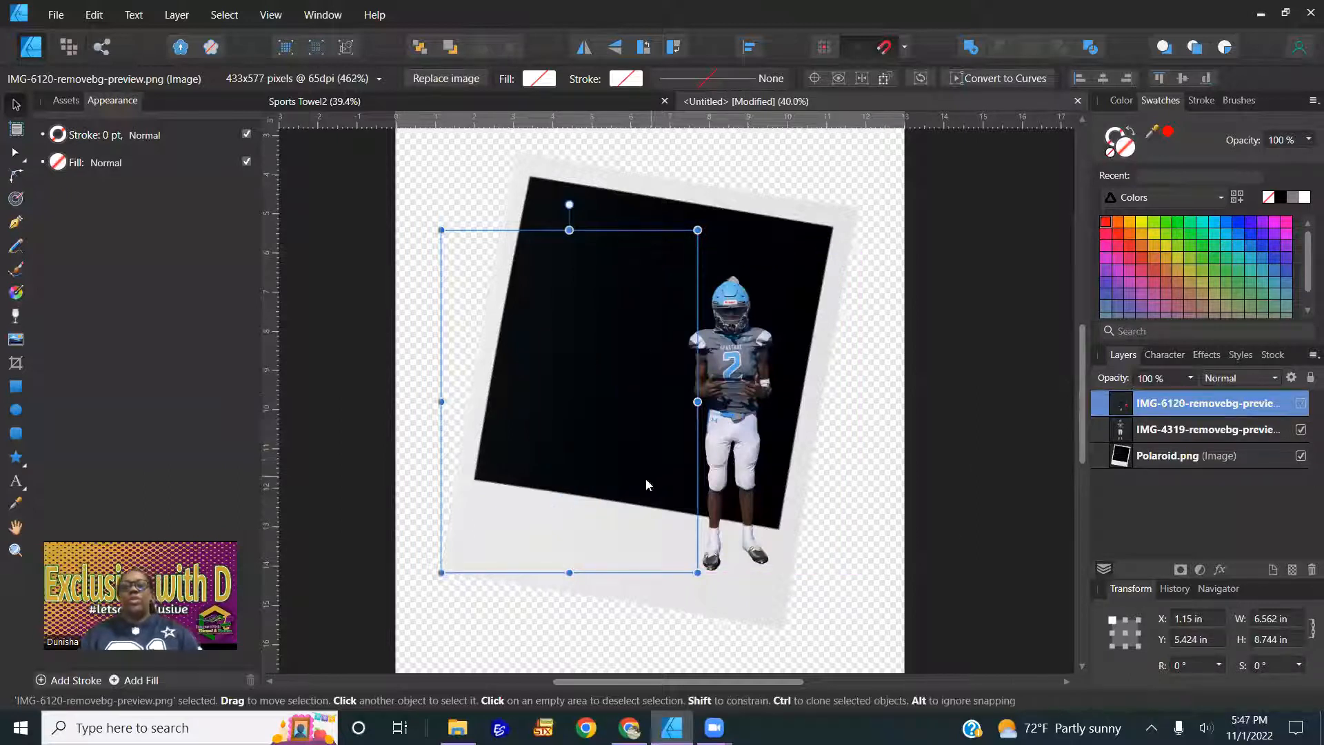
{"action": "left_click", "coordinate": [1033, 492]}
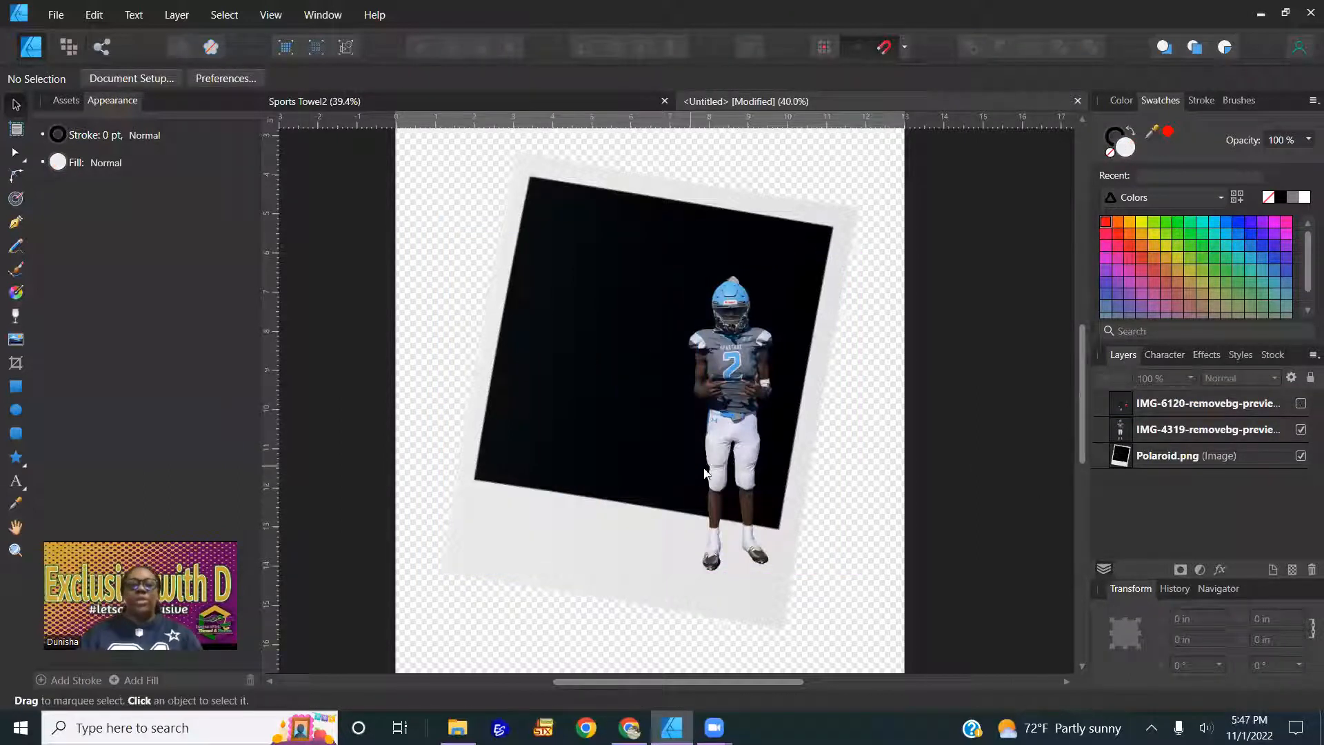
Center the football player on the Polaroid, enlarge it to about 10.4 × 13.9 in and rotate it to about -11.2° to match the frame
{"action": "left_click_drag", "start_coordinate": [734, 454], "coordinate": [627, 453]}
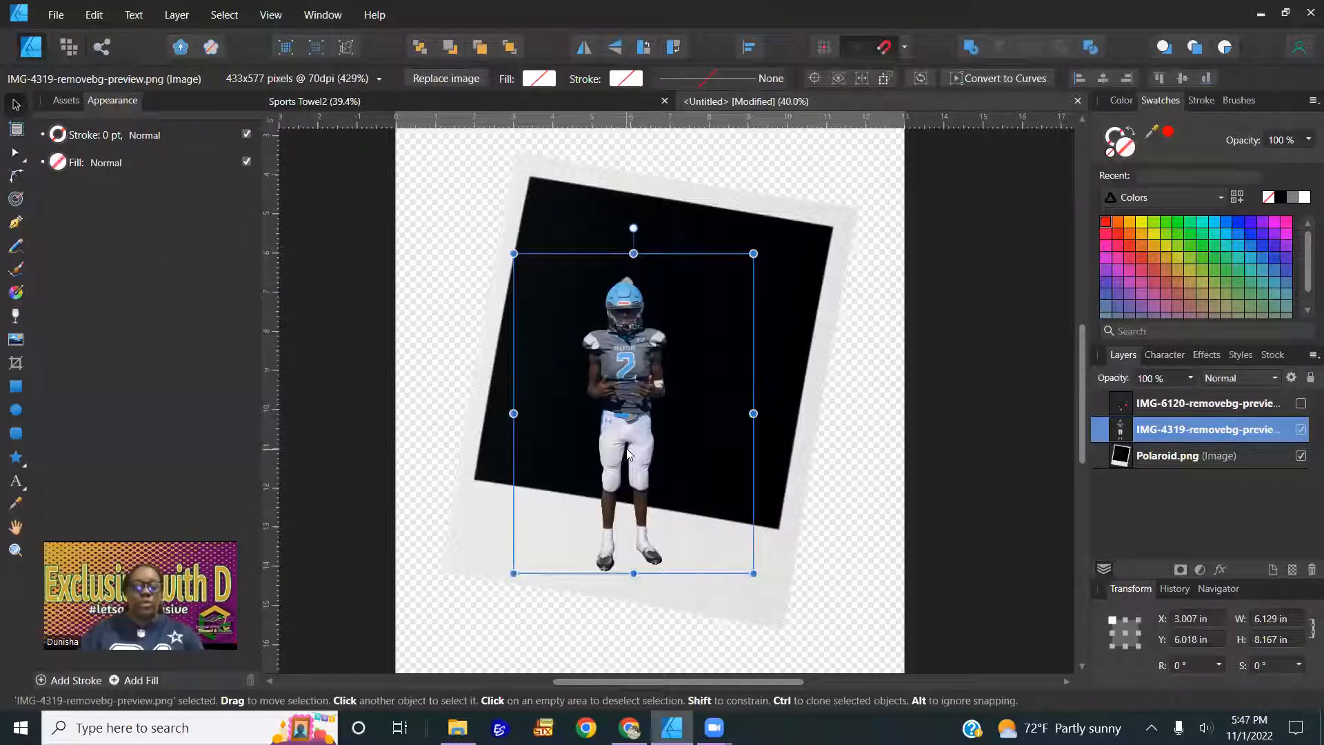
{"action": "scroll", "coordinate": [571, 458], "scroll_direction": "down", "scroll_amount": 2}
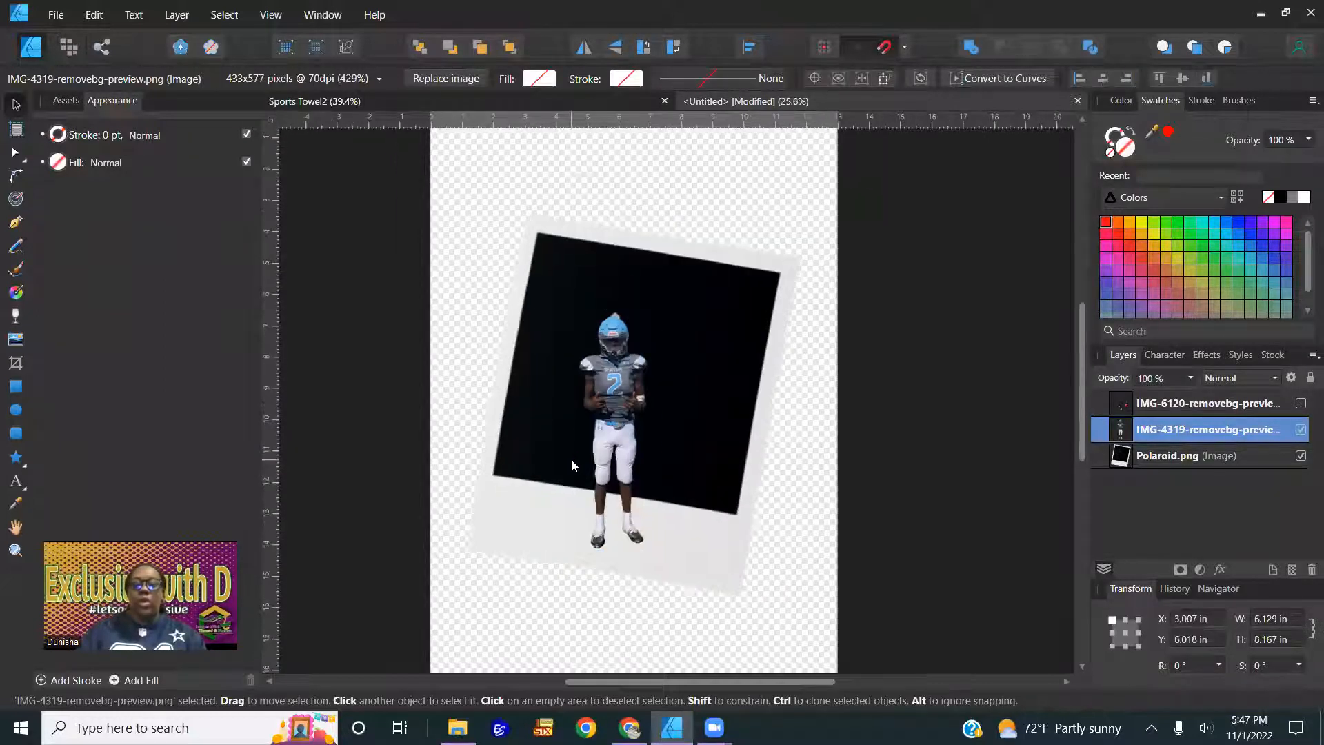
{"action": "scroll", "coordinate": [576, 458], "scroll_direction": "up", "scroll_amount": 1}
{"action": "scroll", "coordinate": [589, 411], "scroll_direction": "up", "scroll_amount": 1}
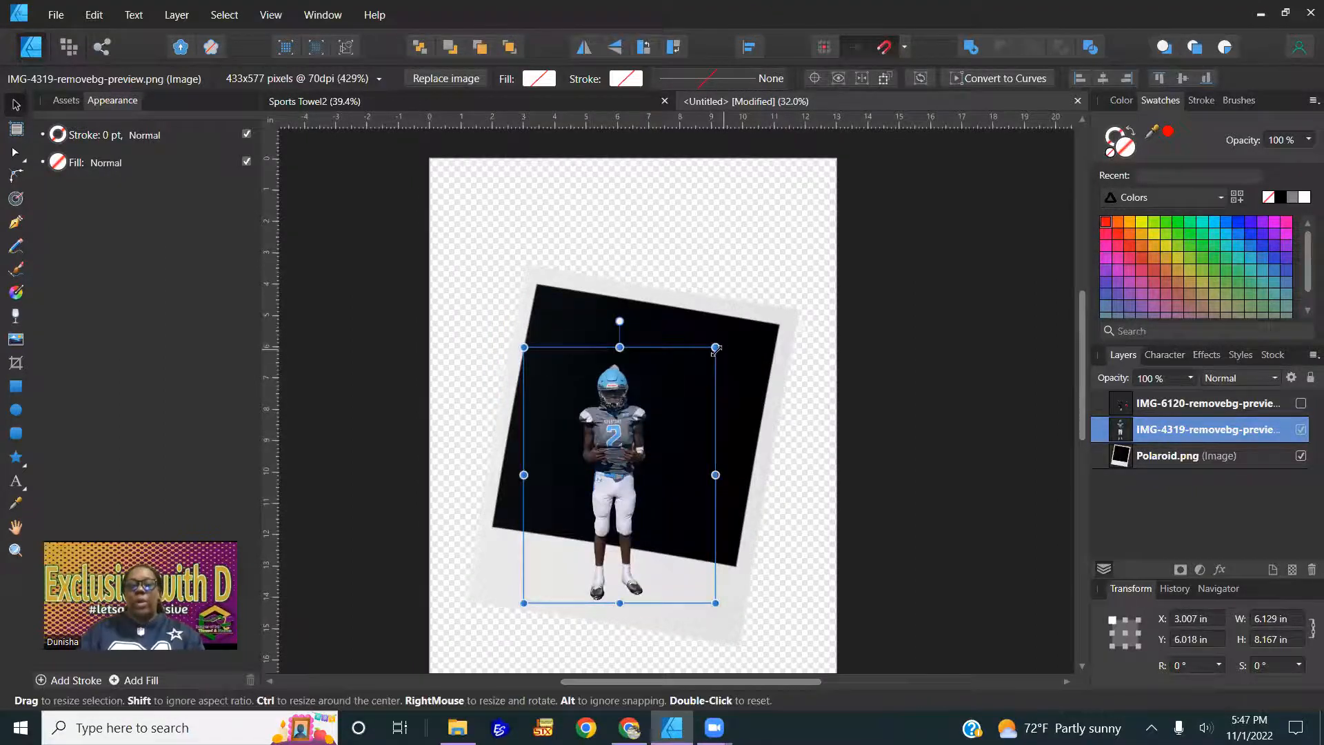
{"action": "left_click_drag", "start_coordinate": [715, 348], "coordinate": [946, 244]}
{"action": "left_click_drag", "start_coordinate": [696, 458], "coordinate": [661, 467]}
{"action": "left_click_drag", "start_coordinate": [669, 157], "coordinate": [695, 172]}
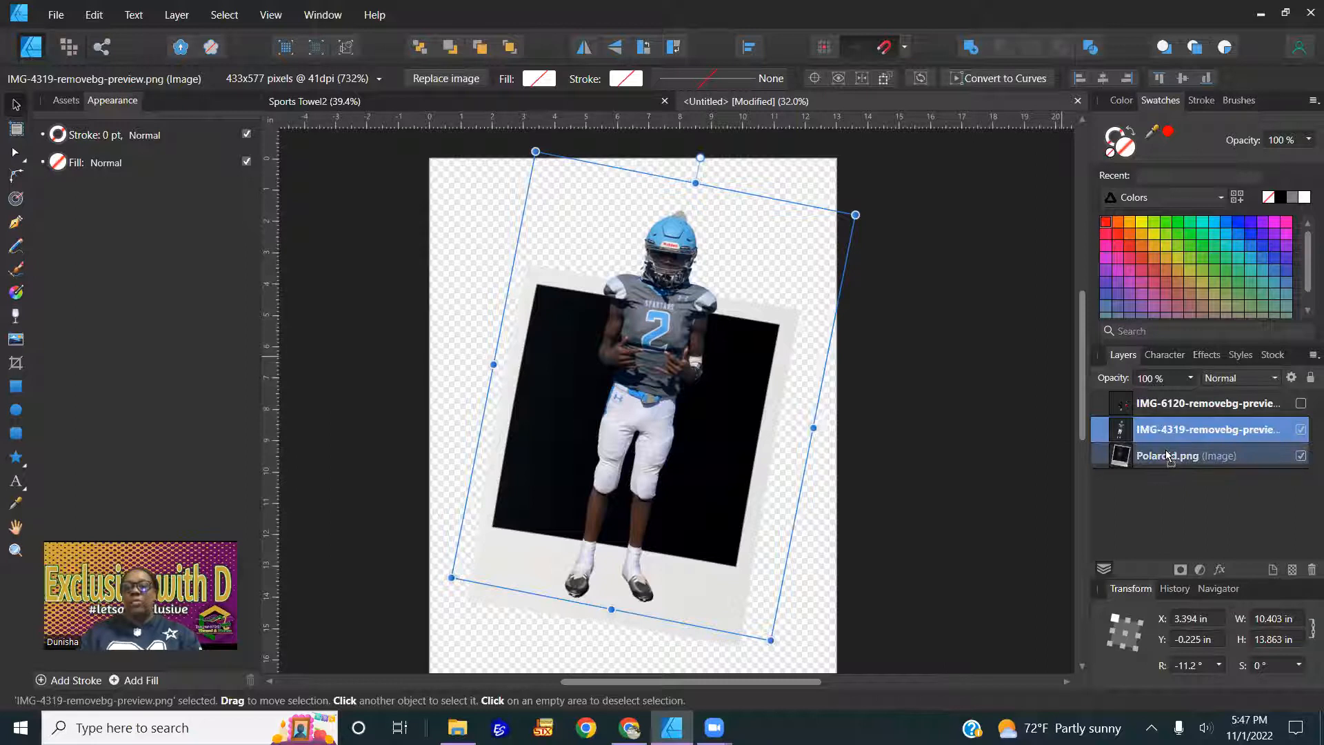
Try nesting the IMG-4319 layer inside the Polaroid.png layer to clip the football player
{"action": "left_click_drag", "start_coordinate": [1167, 458], "coordinate": [1167, 458]}
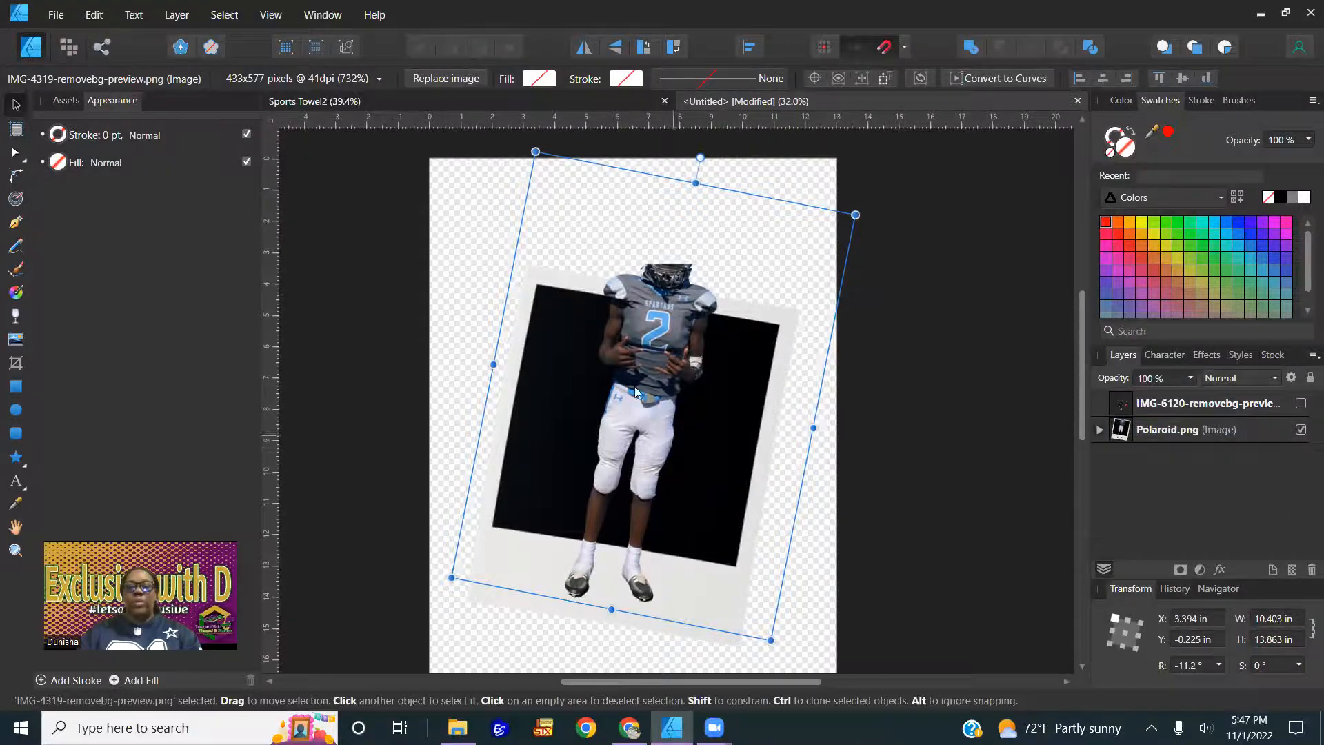
{"action": "left_click", "coordinate": [918, 467]}
{"action": "left_click", "coordinate": [488, 365]}
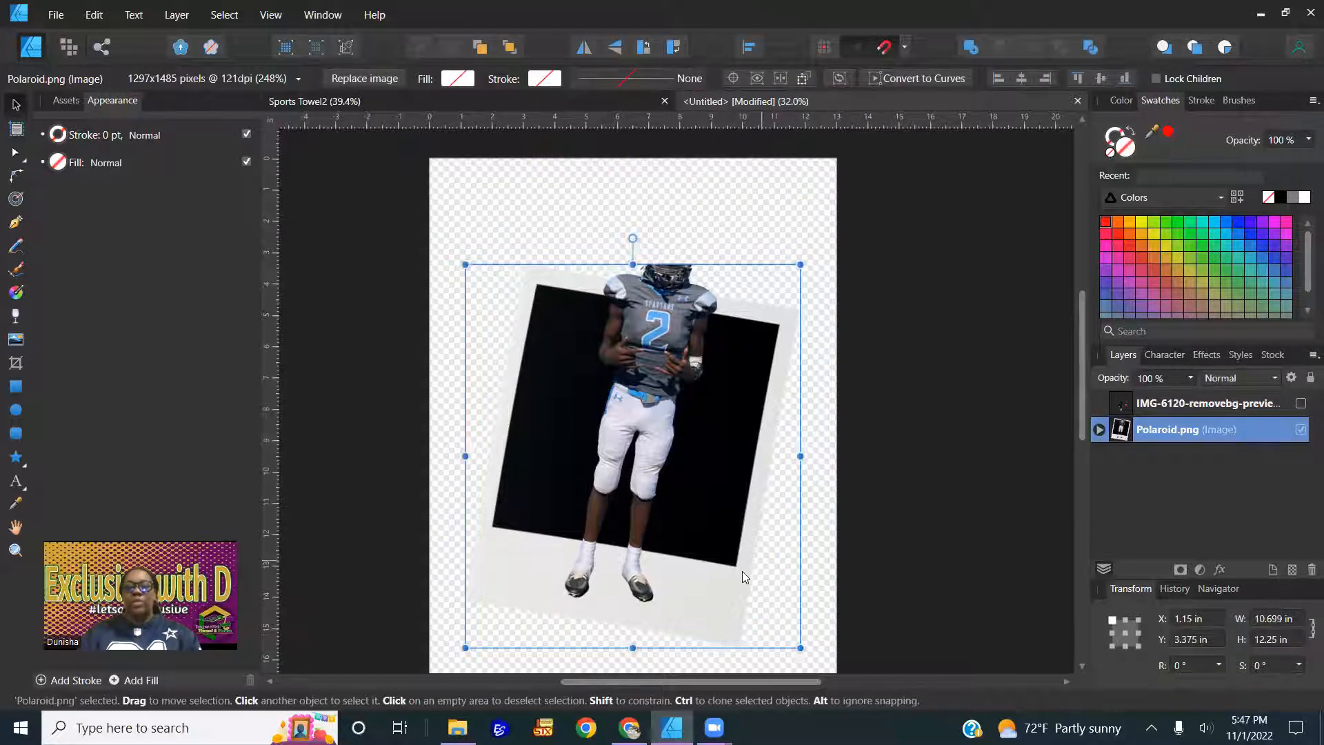
{"action": "left_click", "coordinate": [959, 465]}
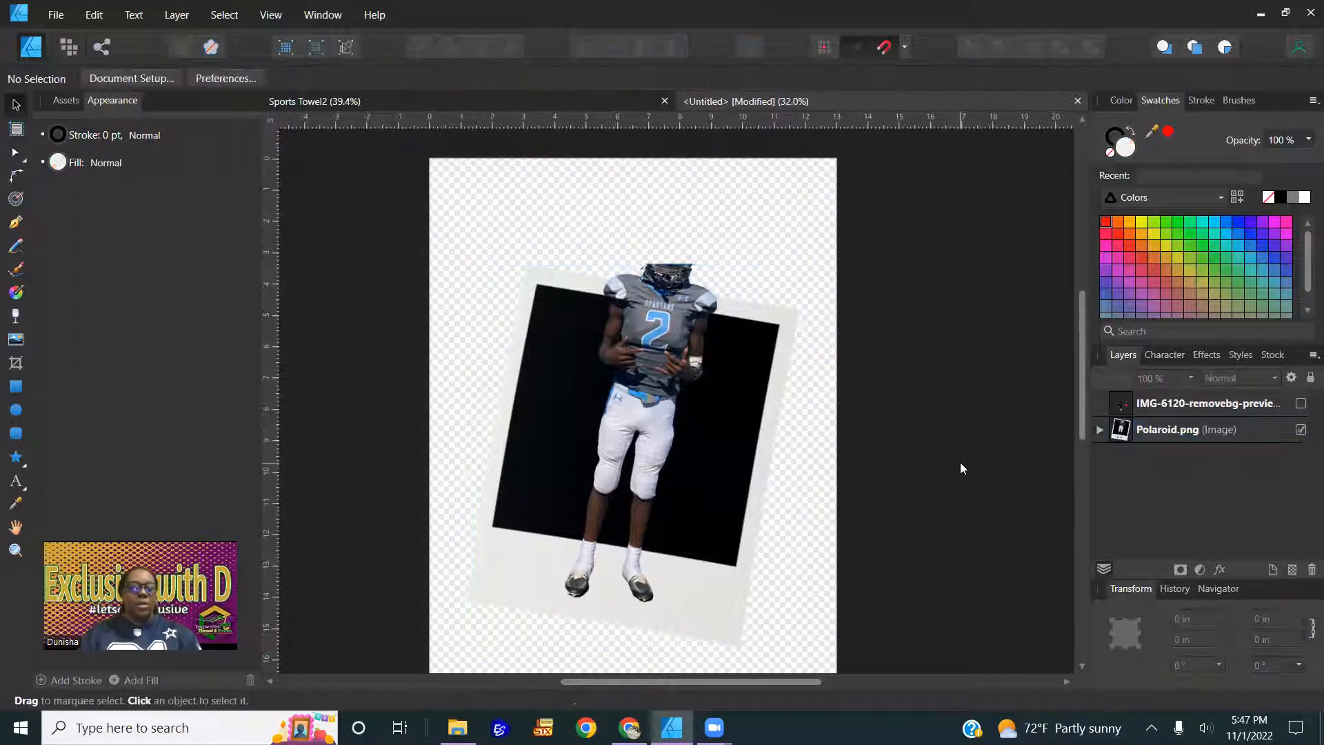
Undo the nesting of the IMG-4319 layer inside Polaroid.png and clear the selection
{"action": "key", "text": "ctrl+z"}
{"action": "left_click", "coordinate": [961, 463]}
{"action": "key", "text": "ctrl+z"}
{"action": "key", "text": "ctrl+z"}
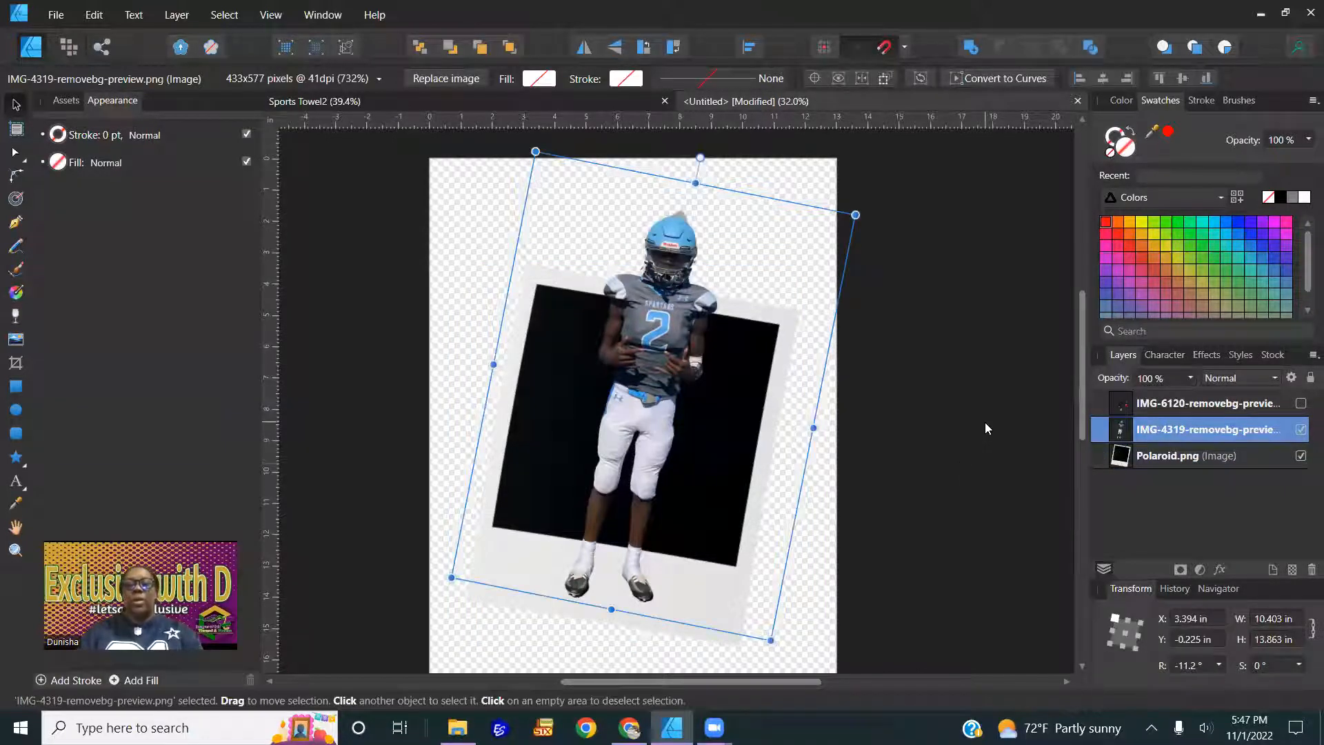
{"action": "left_click", "coordinate": [986, 423]}
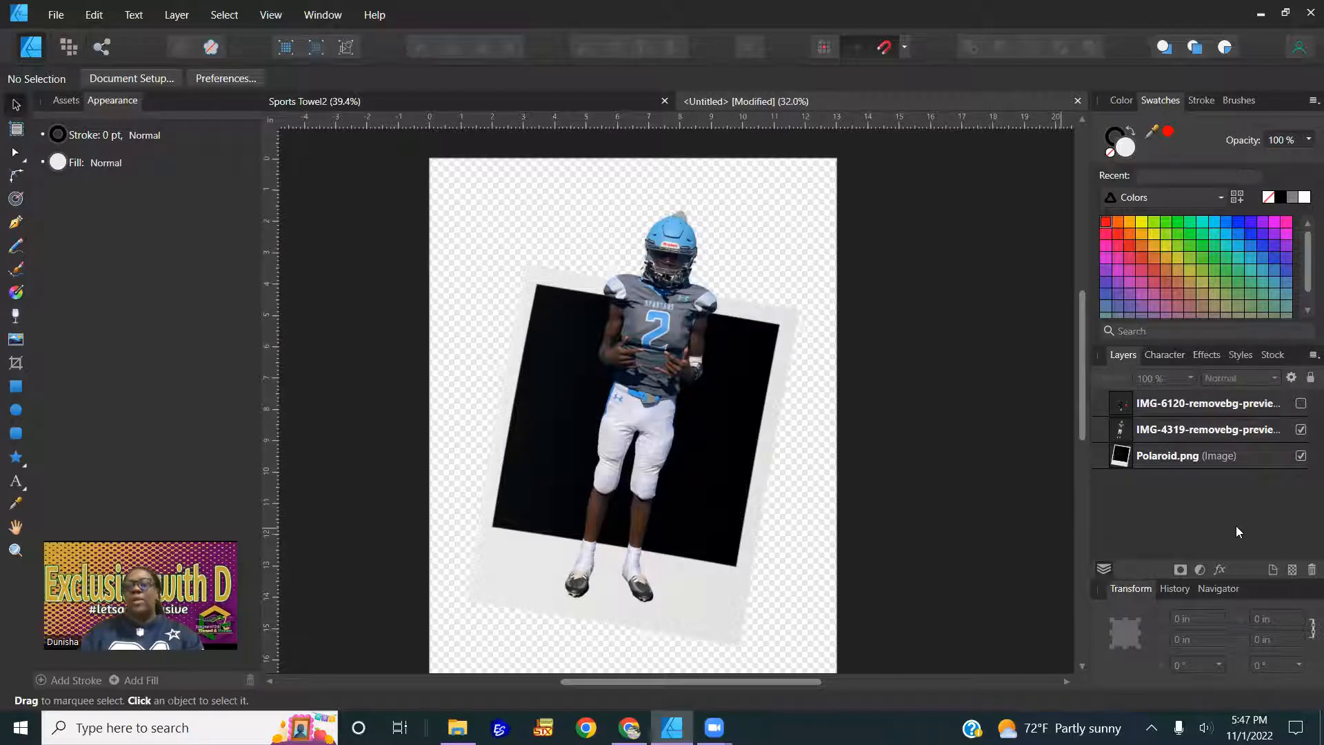
Hide the IMG-4319 layer and draw a rectangle about 8.9 × 9.9 in over the Polaroid's black photo area
{"action": "left_click", "coordinate": [1300, 429]}
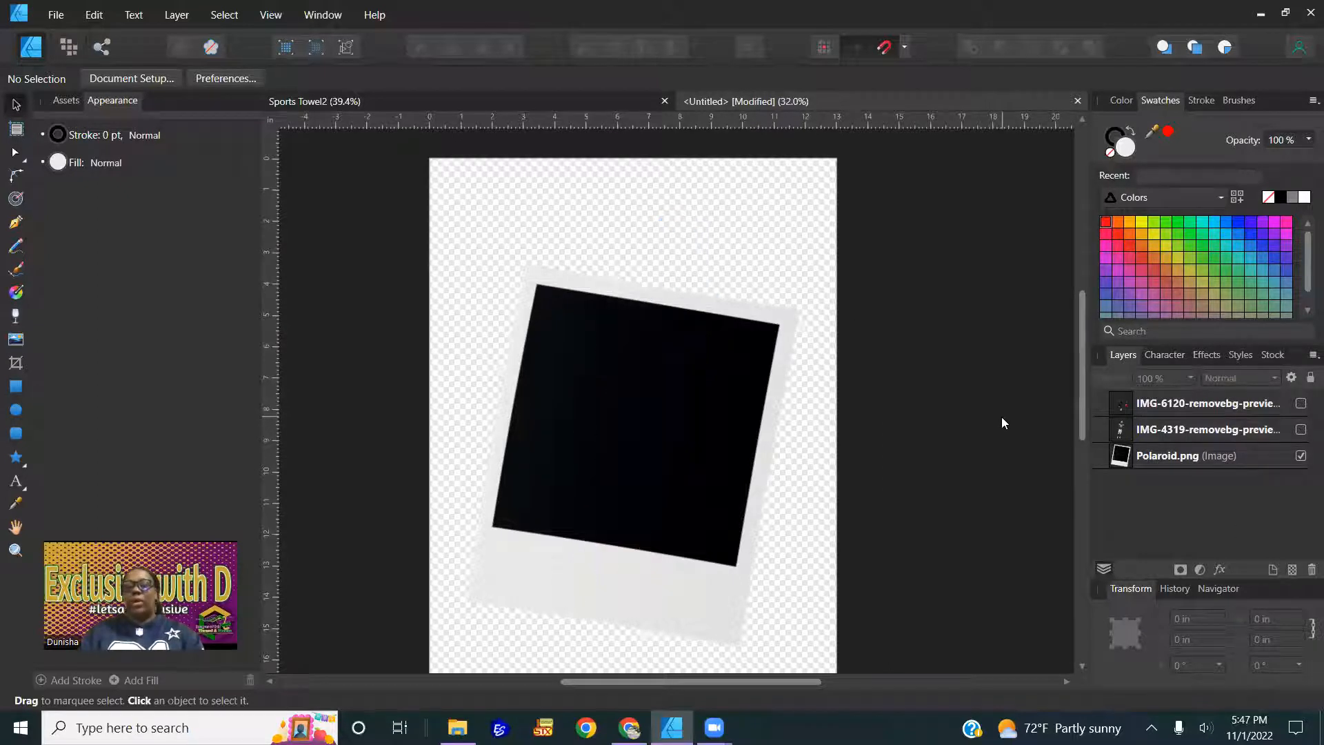
{"action": "left_click", "coordinate": [16, 388]}
{"action": "left_click_drag", "start_coordinate": [533, 283], "coordinate": [814, 564]}
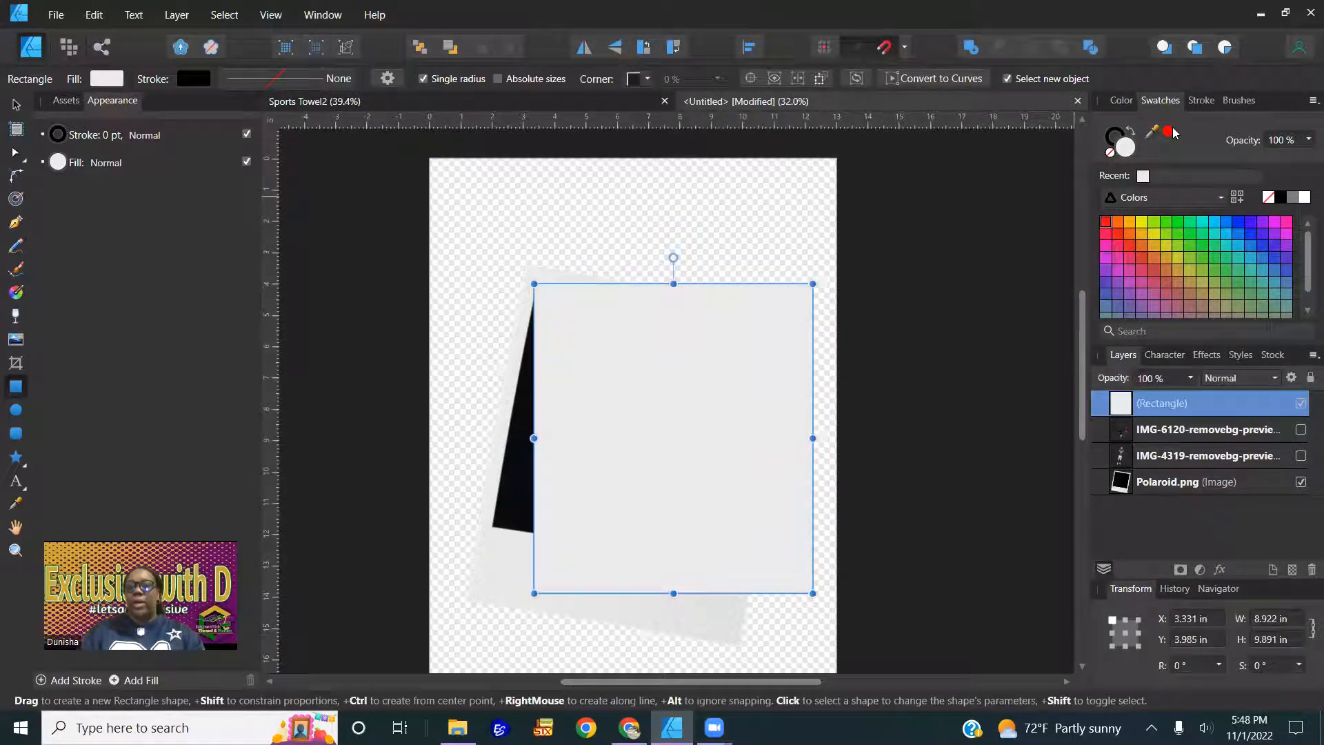
Fill the rectangle with red at 50% layer opacity and move it to cover more of the black photo area
{"action": "left_click", "coordinate": [1169, 131]}
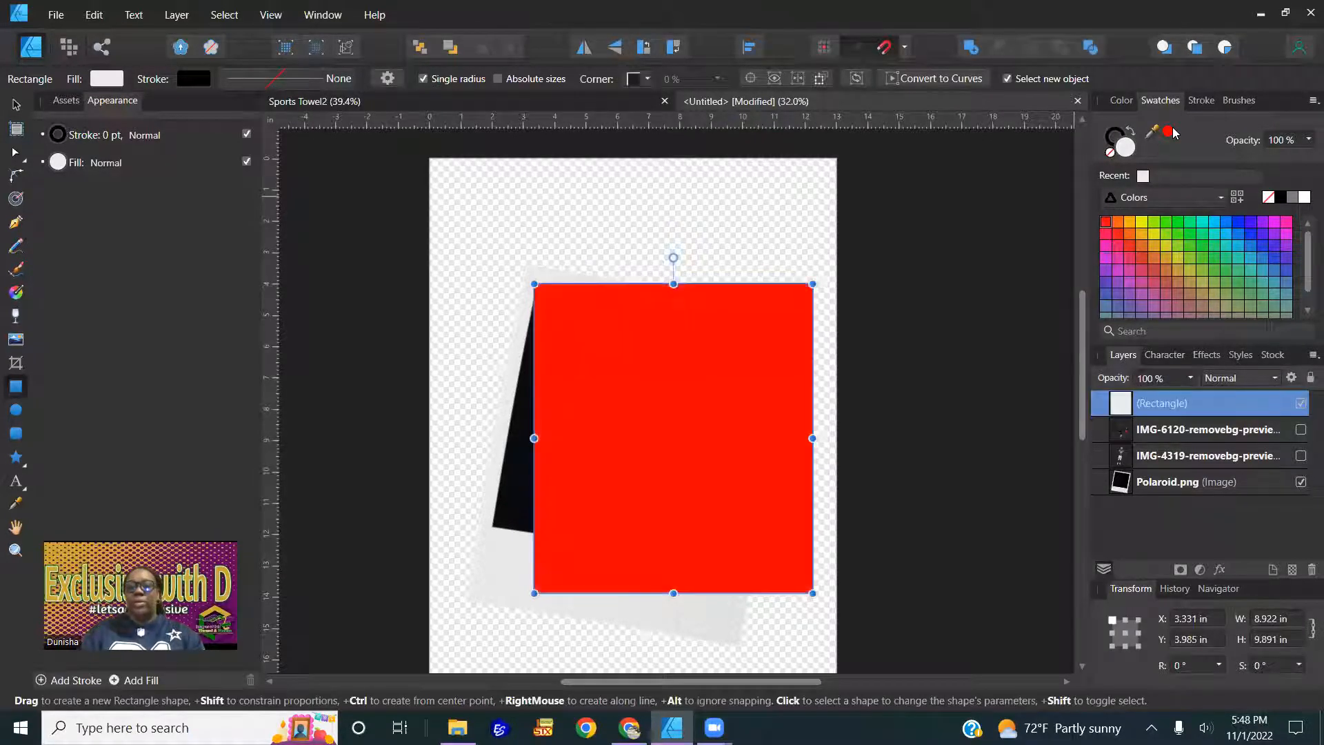
{"action": "left_click", "coordinate": [1191, 379]}
{"action": "left_click_drag", "start_coordinate": [1195, 400], "coordinate": [1137, 405]}
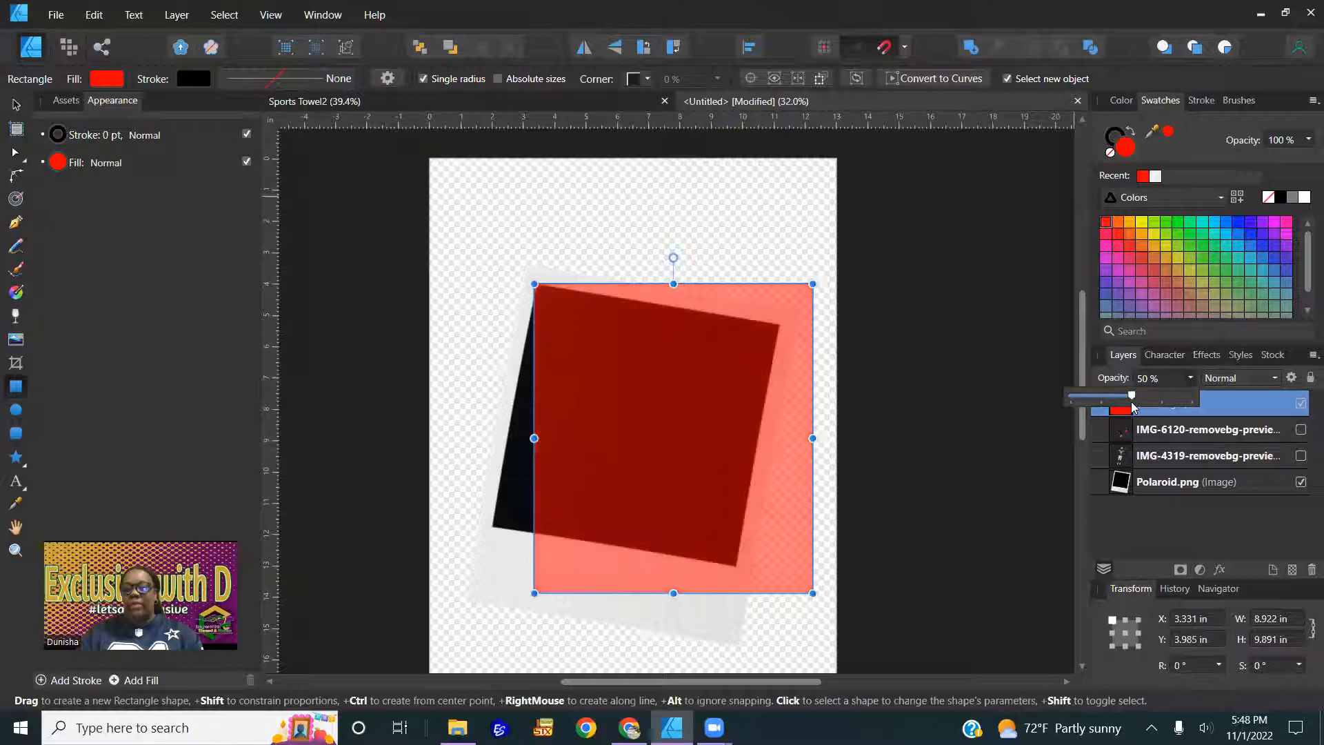
{"action": "key", "text": "v"}
{"action": "left_click_drag", "start_coordinate": [654, 403], "coordinate": [664, 437]}
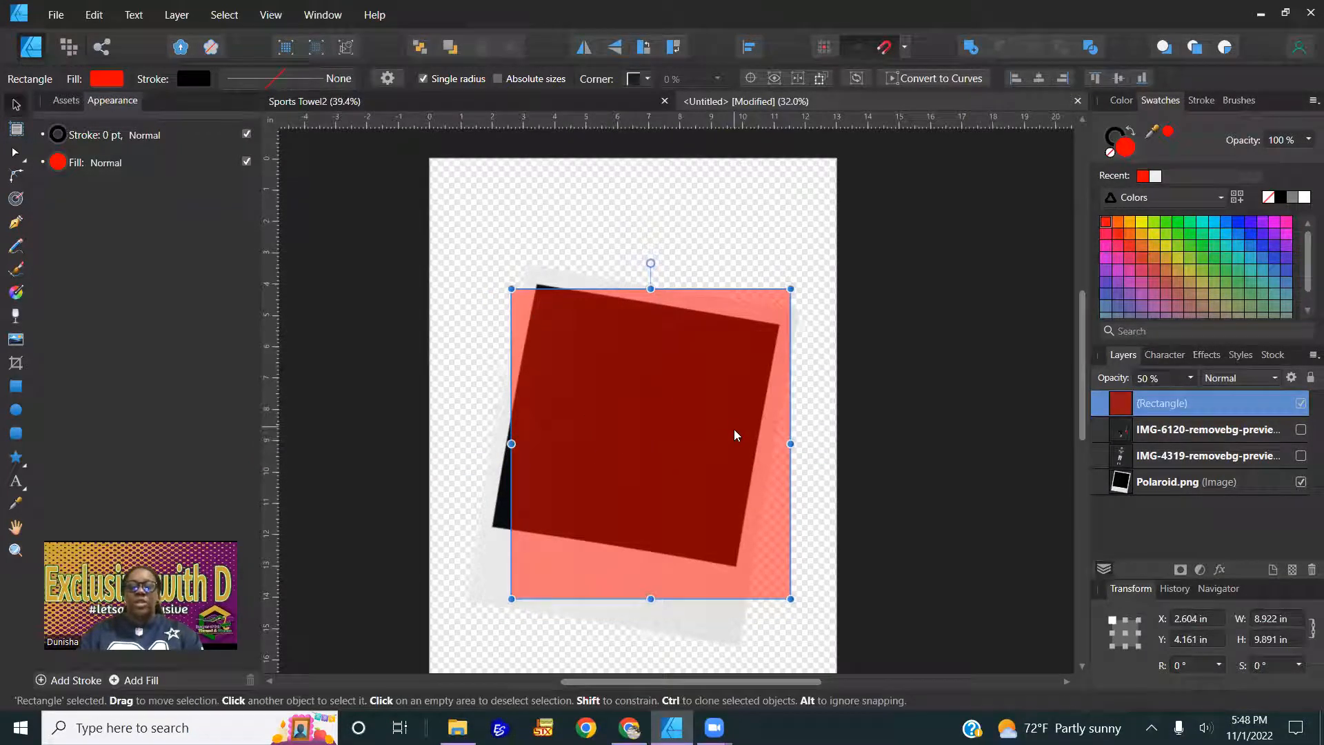
Try rotating the red rectangle to about -10.3° to match the Polaroid's tilt, and undo the rotation
{"action": "left_click_drag", "start_coordinate": [651, 263], "coordinate": [679, 275]}
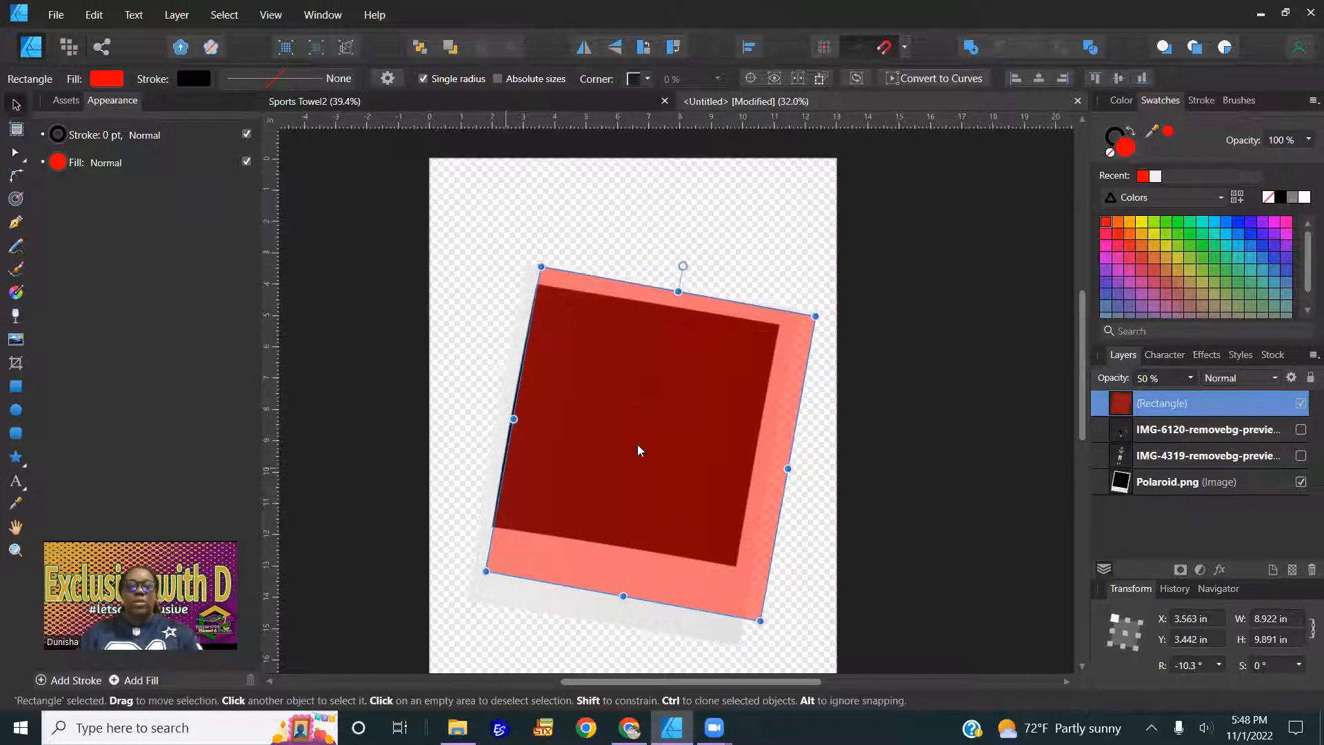
{"action": "key", "text": "ctrl+z"}
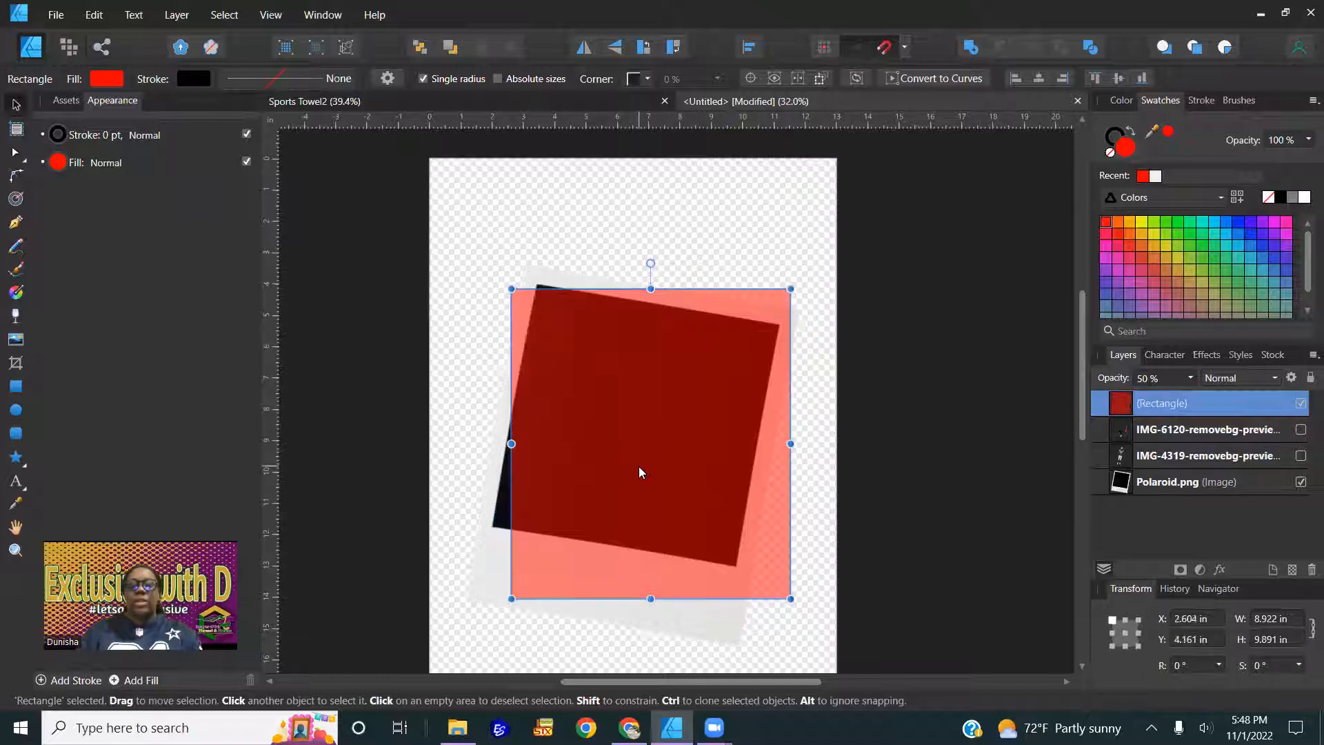
Convert the red rectangle to curves with the Node tool active
{"action": "key", "text": "a"}
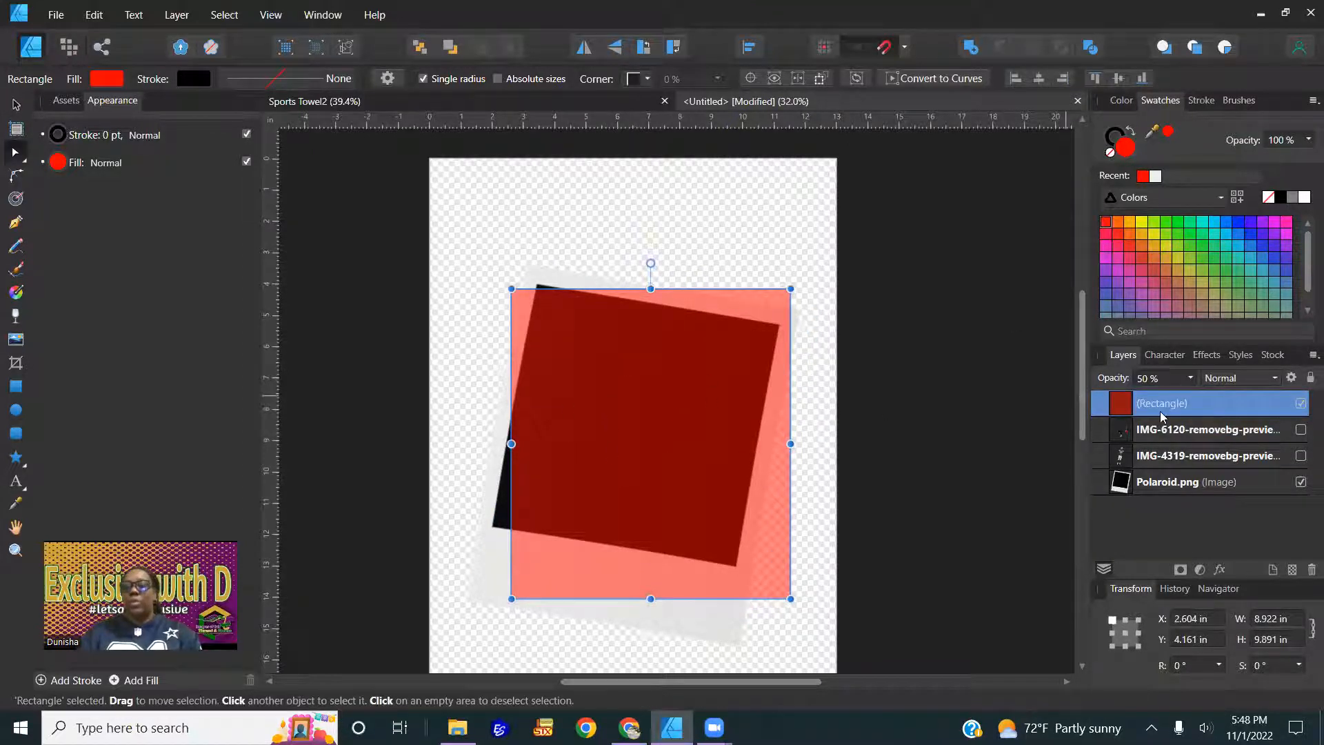
{"action": "right_click", "coordinate": [645, 429]}
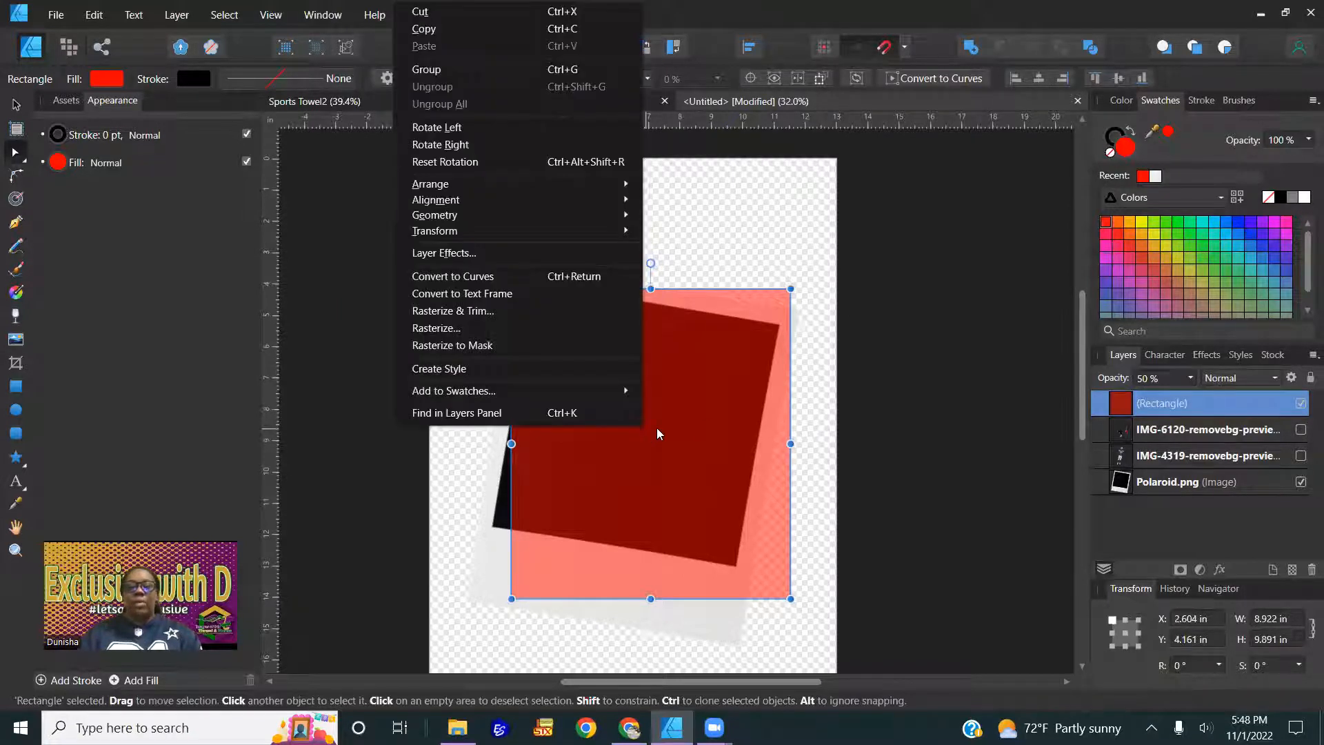
{"action": "left_click", "coordinate": [486, 277]}
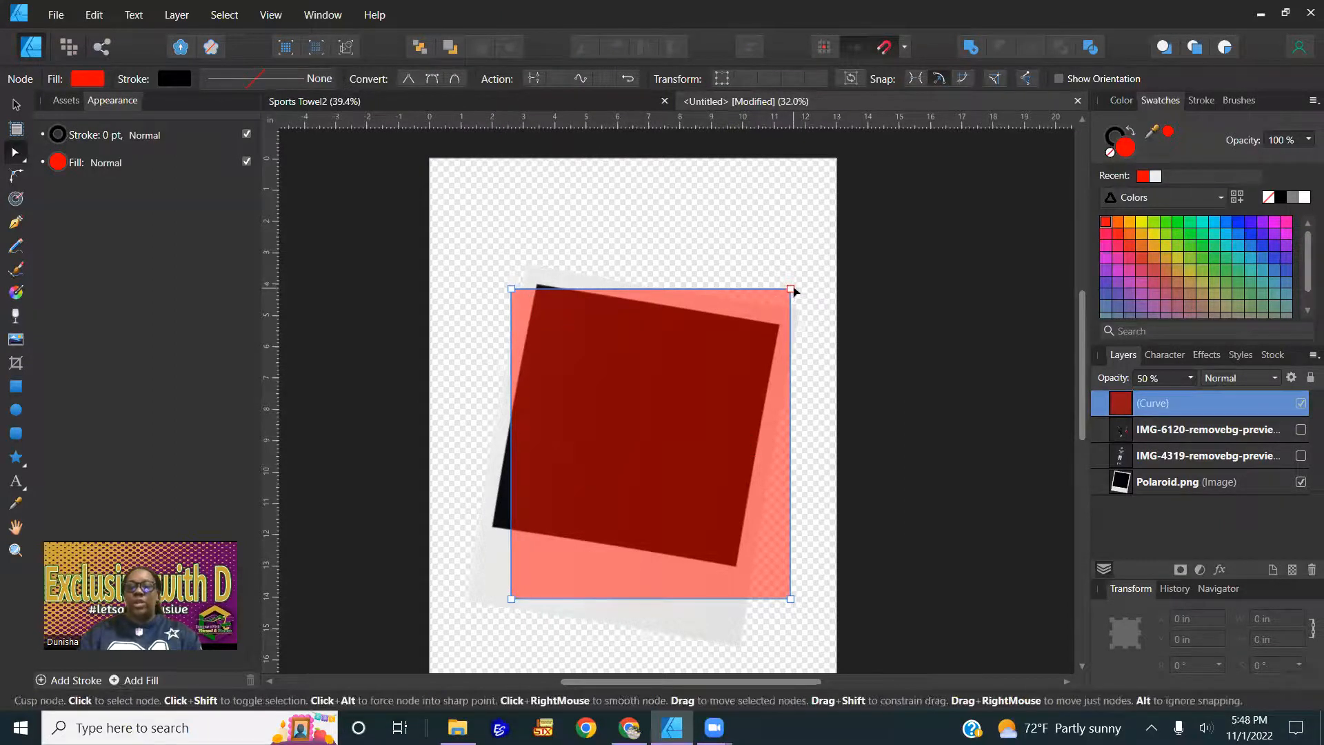
Try moving the curve's upper-right corner node inward toward the photo area's corner, and undo the move
{"action": "left_click_drag", "start_coordinate": [791, 289], "coordinate": [750, 328]}
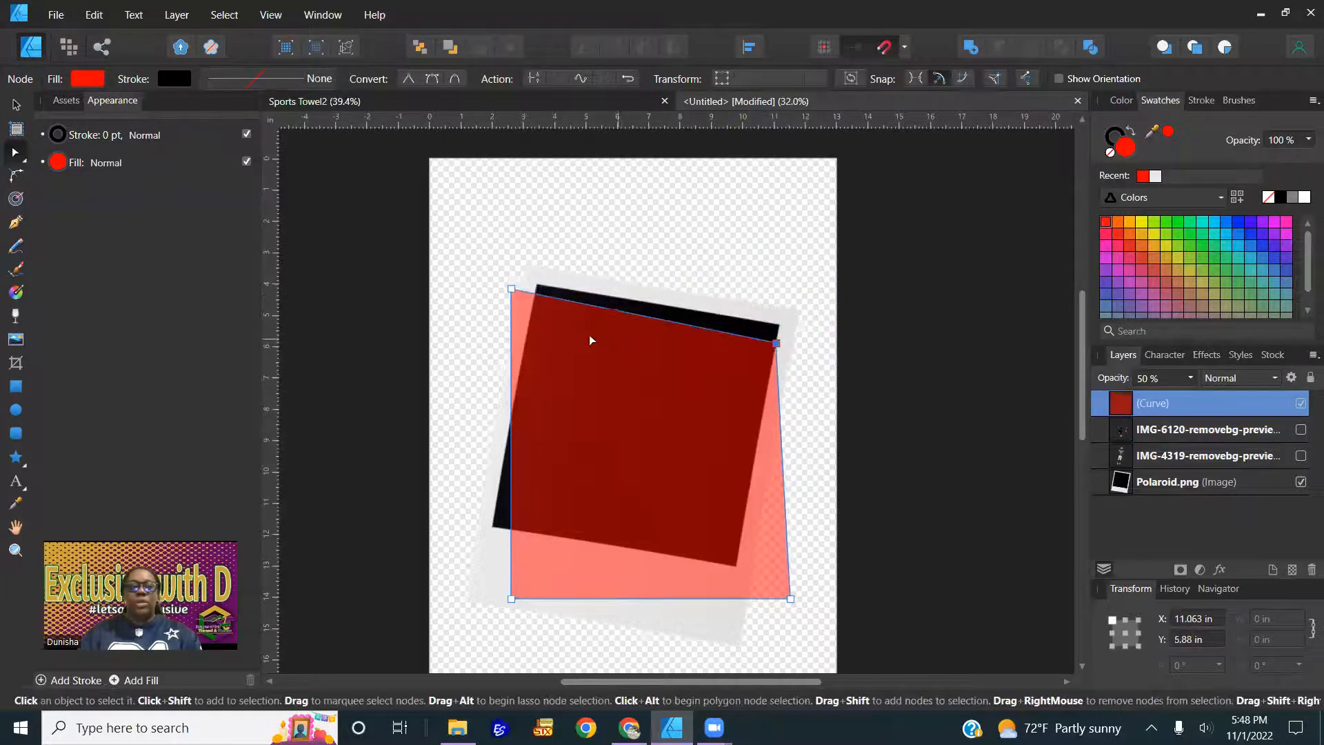
{"action": "key", "text": "ctrl+z"}
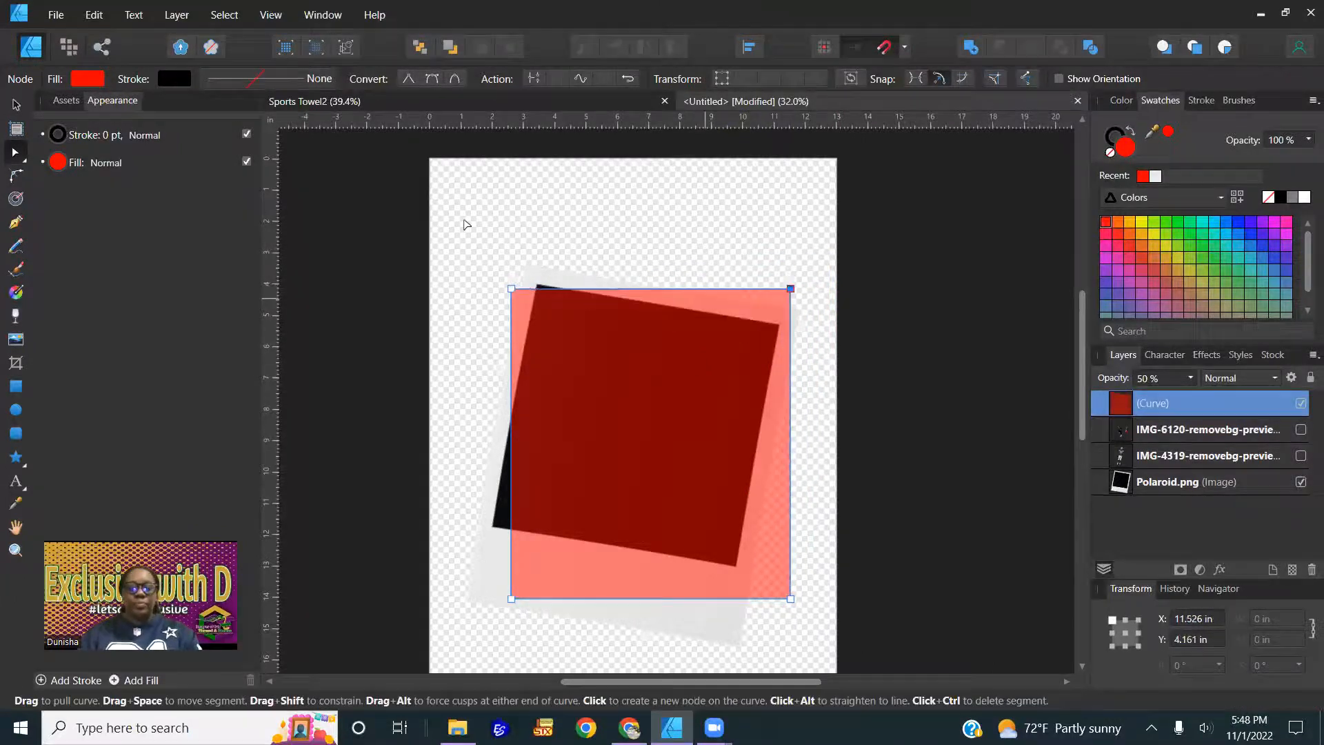
Move and enlarge the red curve to about 9.43 × 9.58 in so it covers the whole black photo area
{"action": "left_click", "coordinate": [17, 105]}
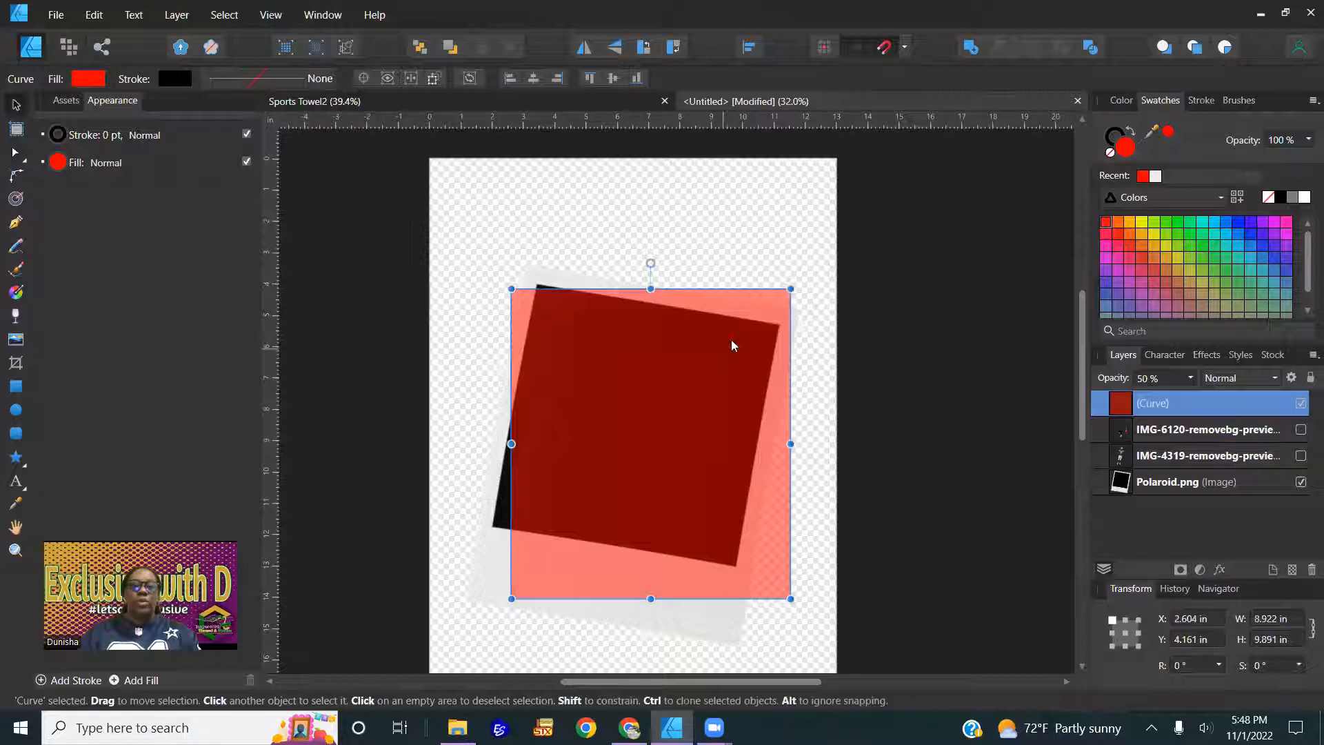
{"action": "mouse_move", "coordinate": [700, 374]}
{"action": "left_mouse_down"}
{"action": "mouse_move", "coordinate": [584, 425]}
{"action": "mouse_move", "coordinate": [727, 406]}
{"action": "mouse_move", "coordinate": [682, 355]}
{"action": "left_mouse_up"}
{"action": "mouse_move", "coordinate": [774, 268]}
{"action": "left_mouse_down"}
{"action": "mouse_move", "coordinate": [697, 342]}
{"action": "mouse_move", "coordinate": [689, 372]}
{"action": "mouse_move", "coordinate": [836, 228]}
{"action": "mouse_move", "coordinate": [789, 279]}
{"action": "left_mouse_up"}
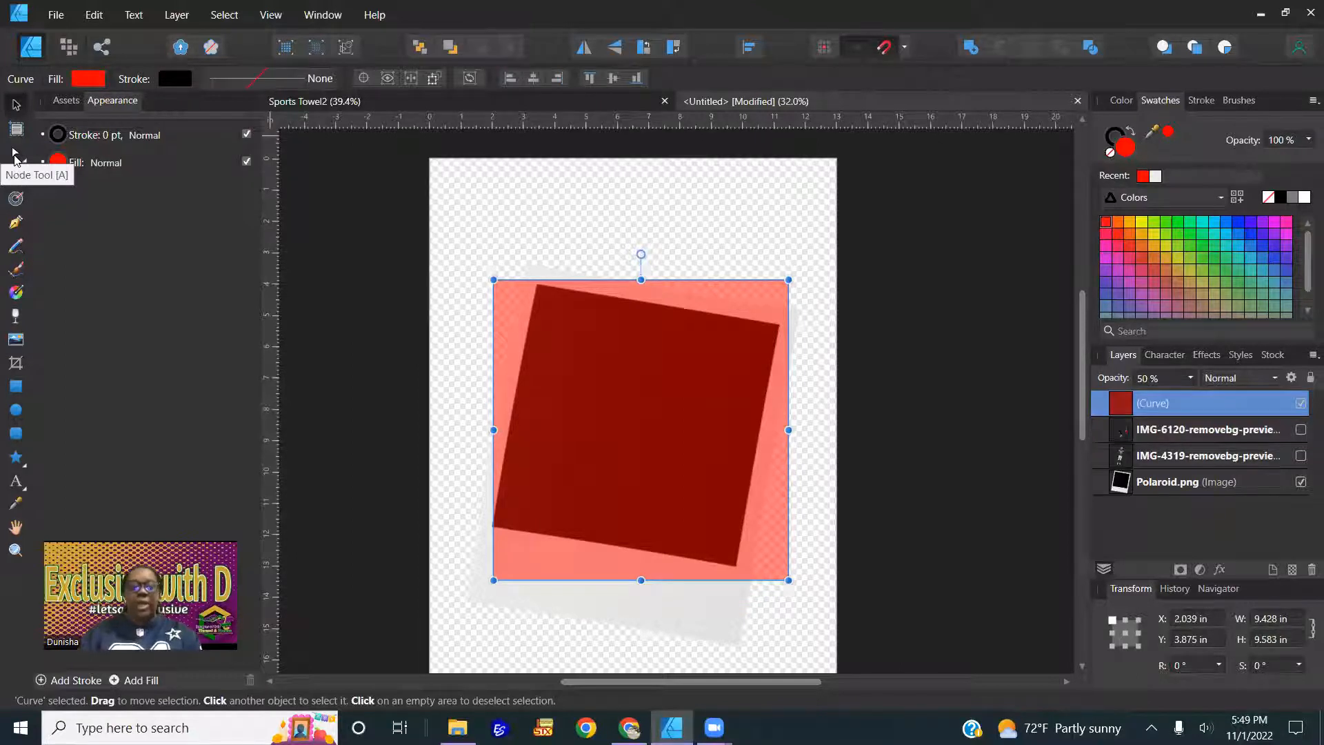
Move the red curve's two upper corner nodes onto the upper corners of the Polaroid's black photo area
{"action": "left_click", "coordinate": [14, 153]}
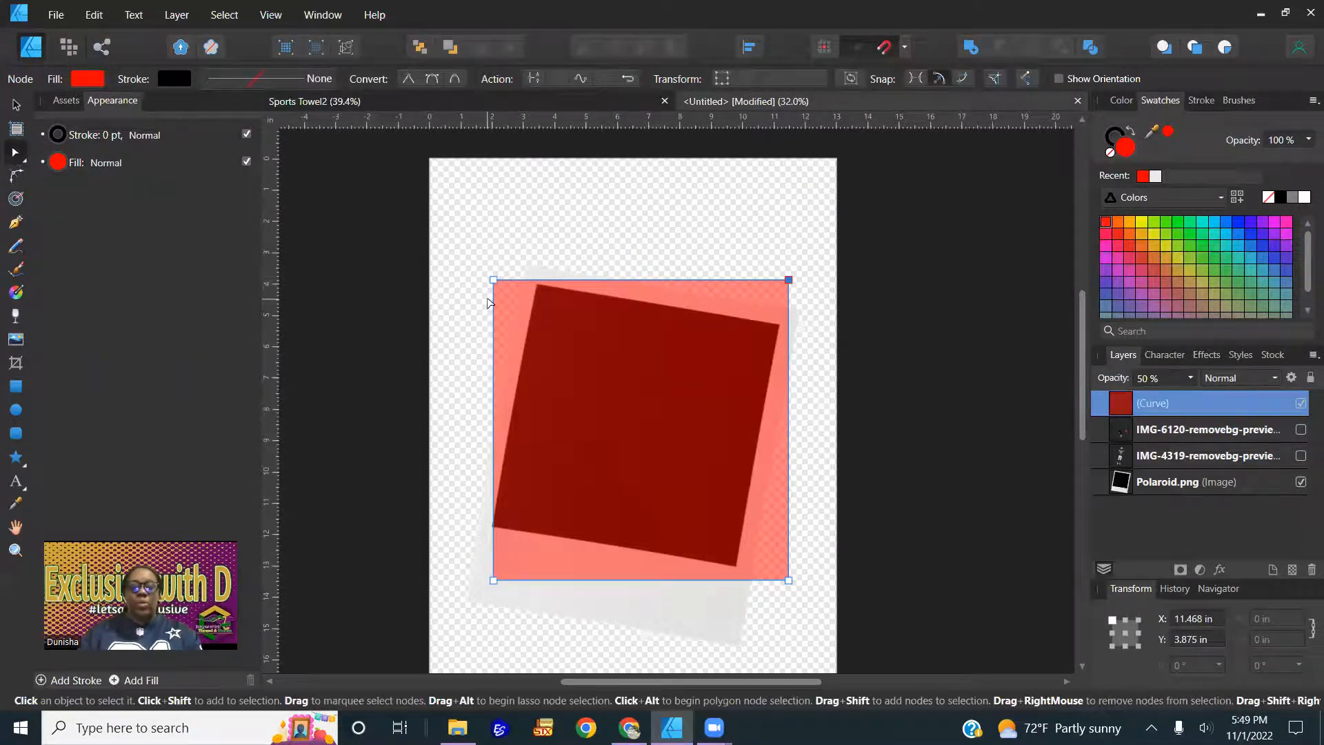
{"action": "scroll", "coordinate": [514, 291], "scroll_direction": "up", "scroll_amount": 3}
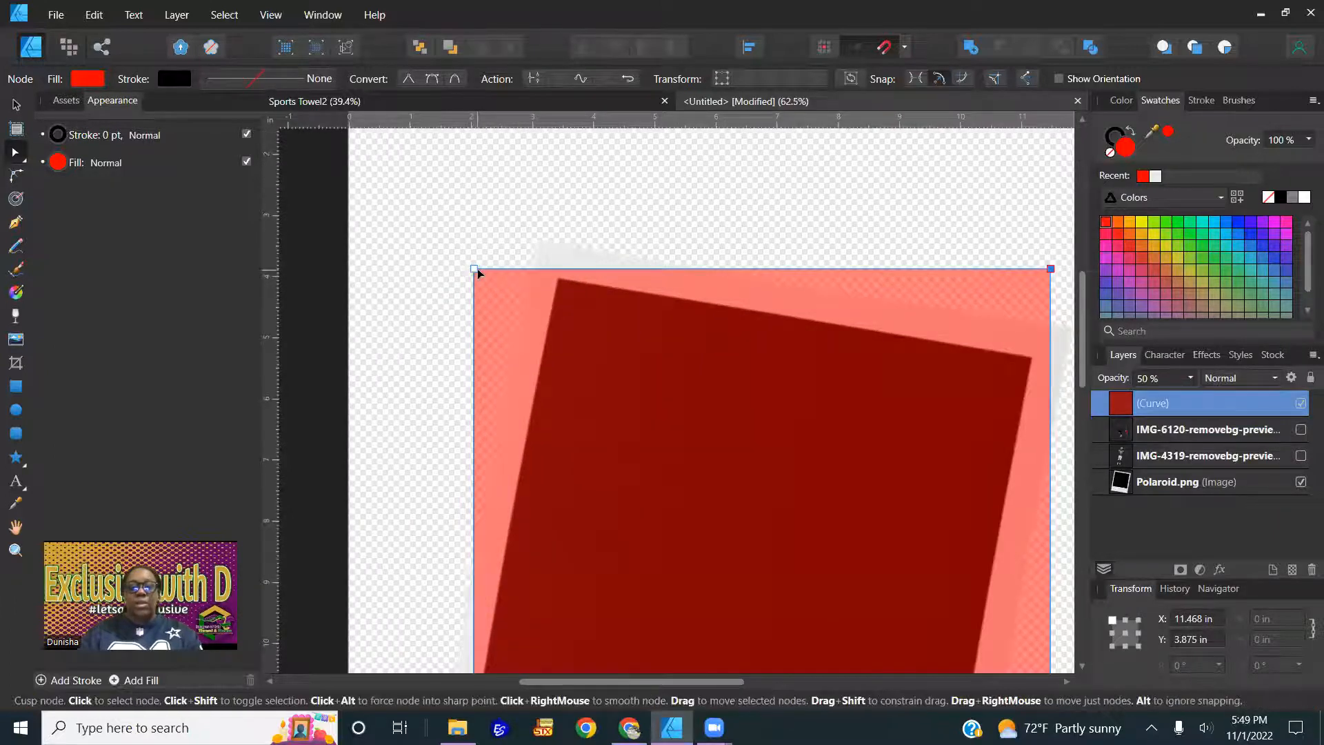
{"action": "left_click_drag", "start_coordinate": [476, 270], "coordinate": [561, 281]}
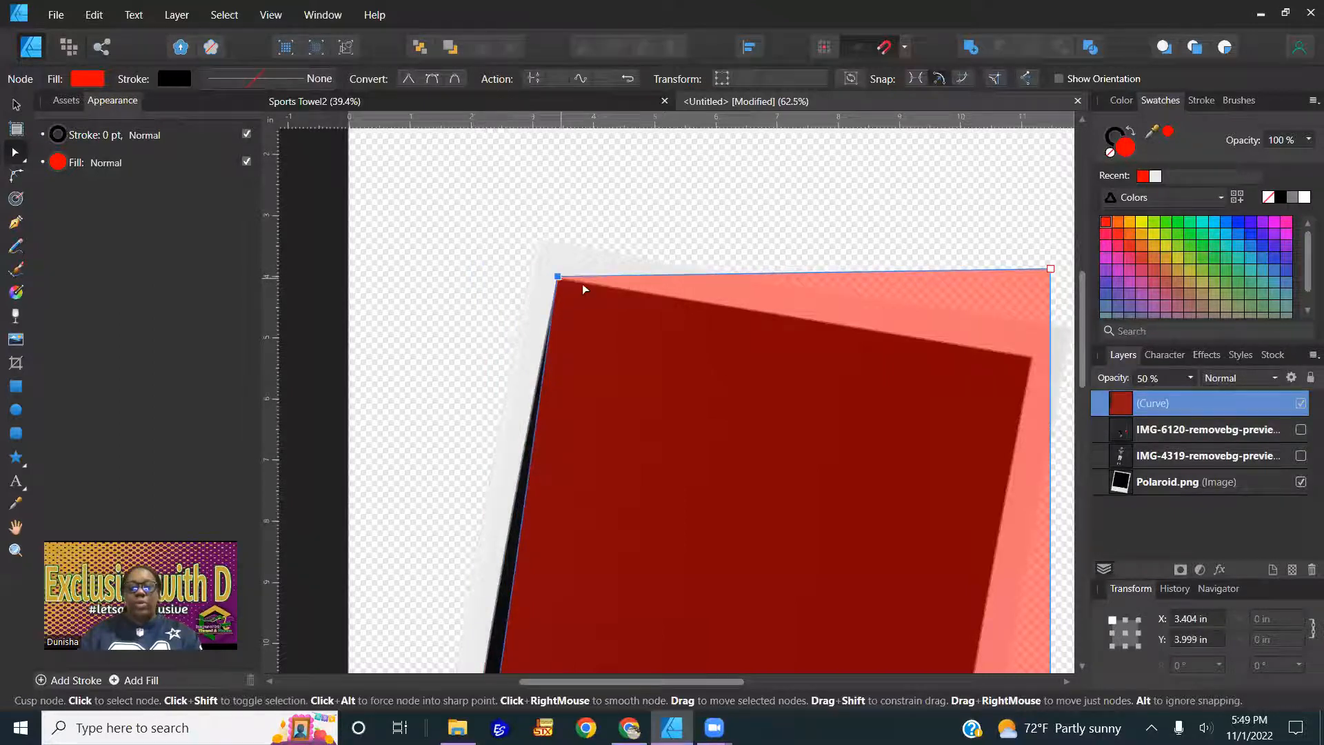
{"action": "left_click_drag", "start_coordinate": [1051, 269], "coordinate": [1035, 358]}
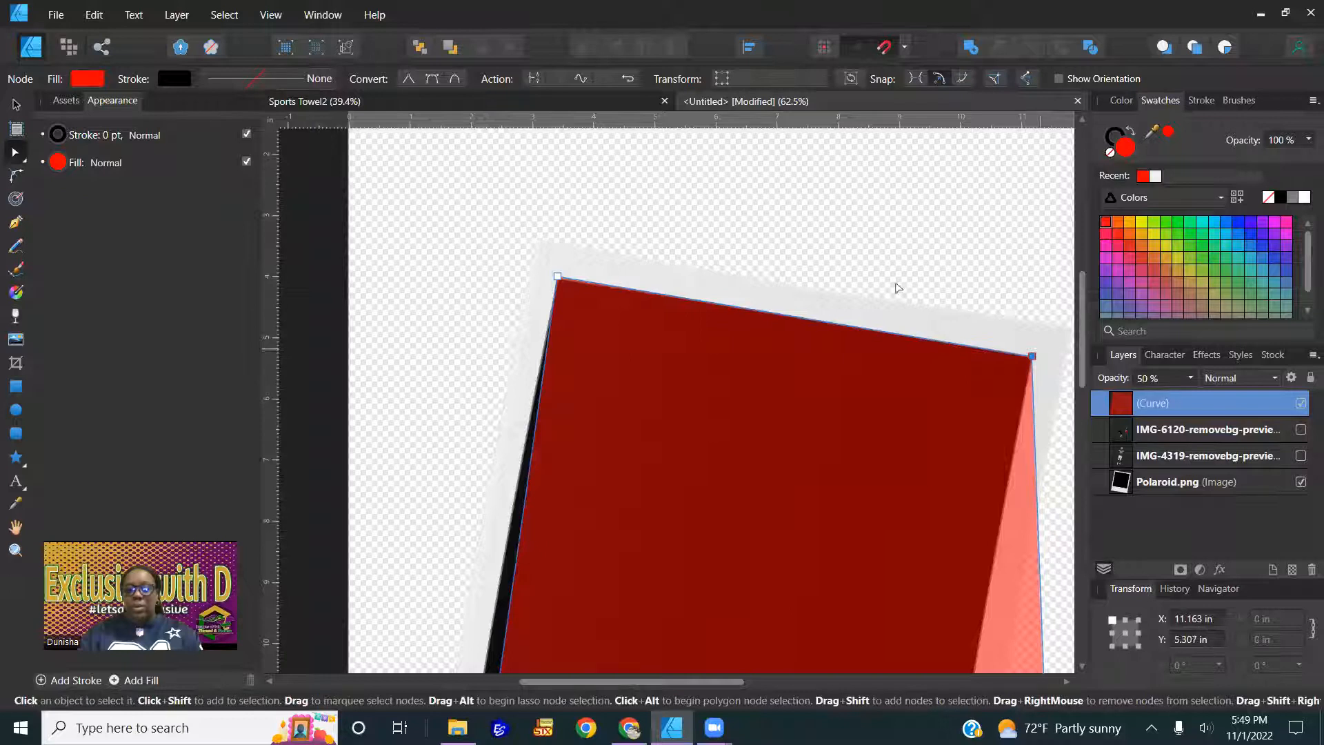
Move the red curve's two lower corner nodes onto the photo area's lower corners, and deselect the curve
{"action": "scroll", "coordinate": [854, 272], "scroll_direction": "down", "scroll_amount": 3}
{"action": "scroll", "coordinate": [634, 395], "scroll_direction": "down", "scroll_amount": 2}
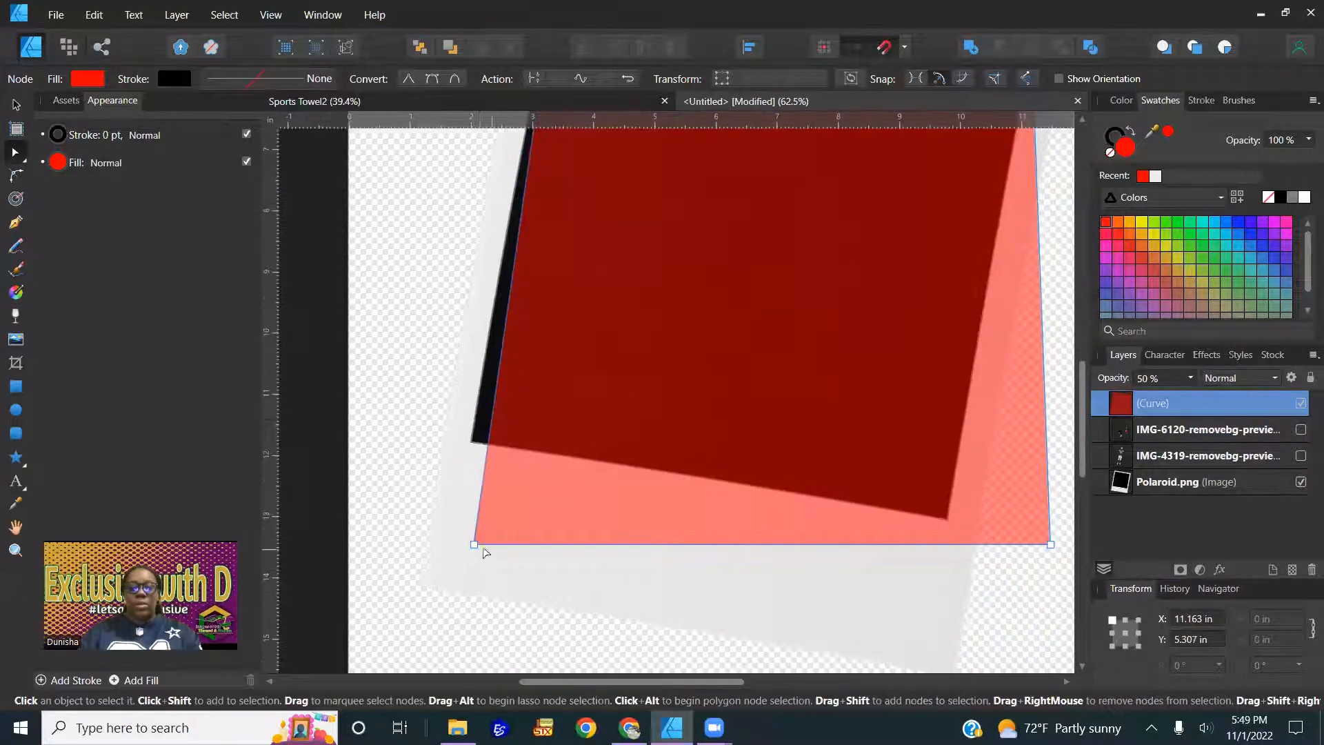
{"action": "left_click_drag", "start_coordinate": [473, 547], "coordinate": [468, 450]}
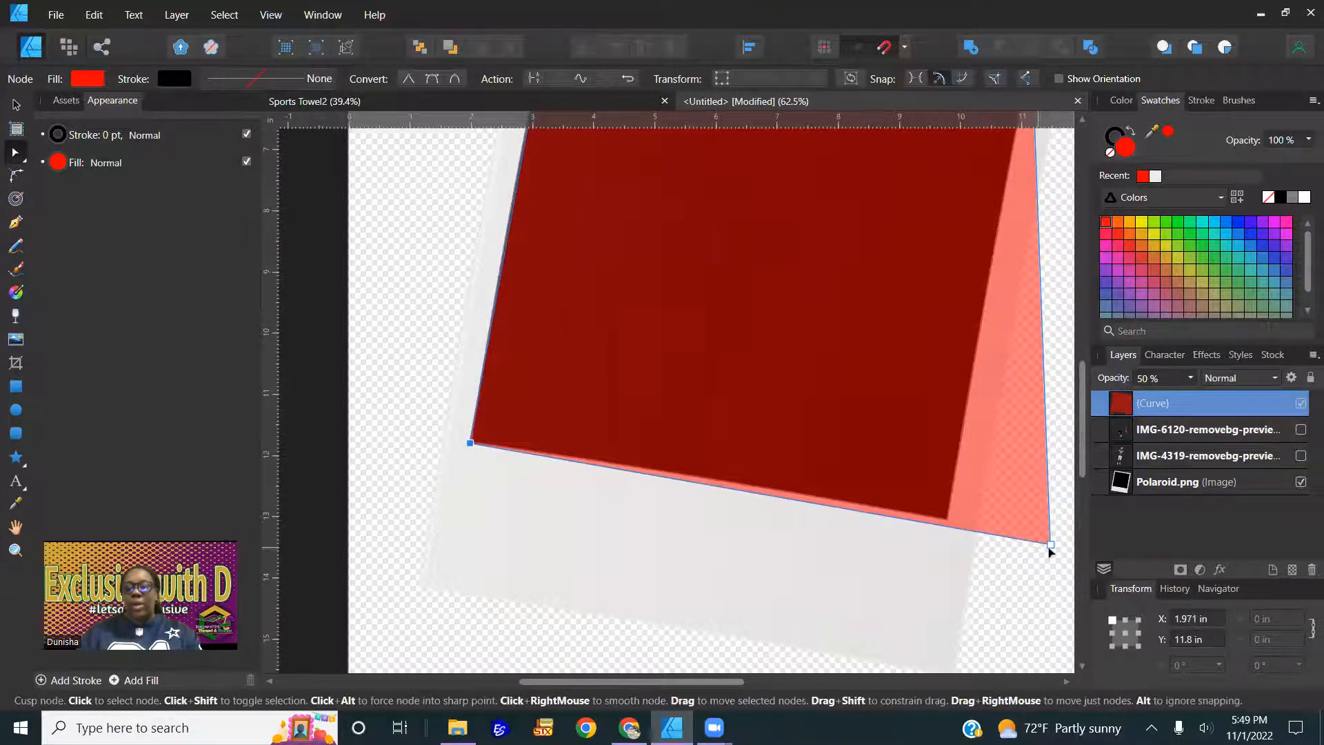
{"action": "left_click_drag", "start_coordinate": [1050, 545], "coordinate": [949, 522]}
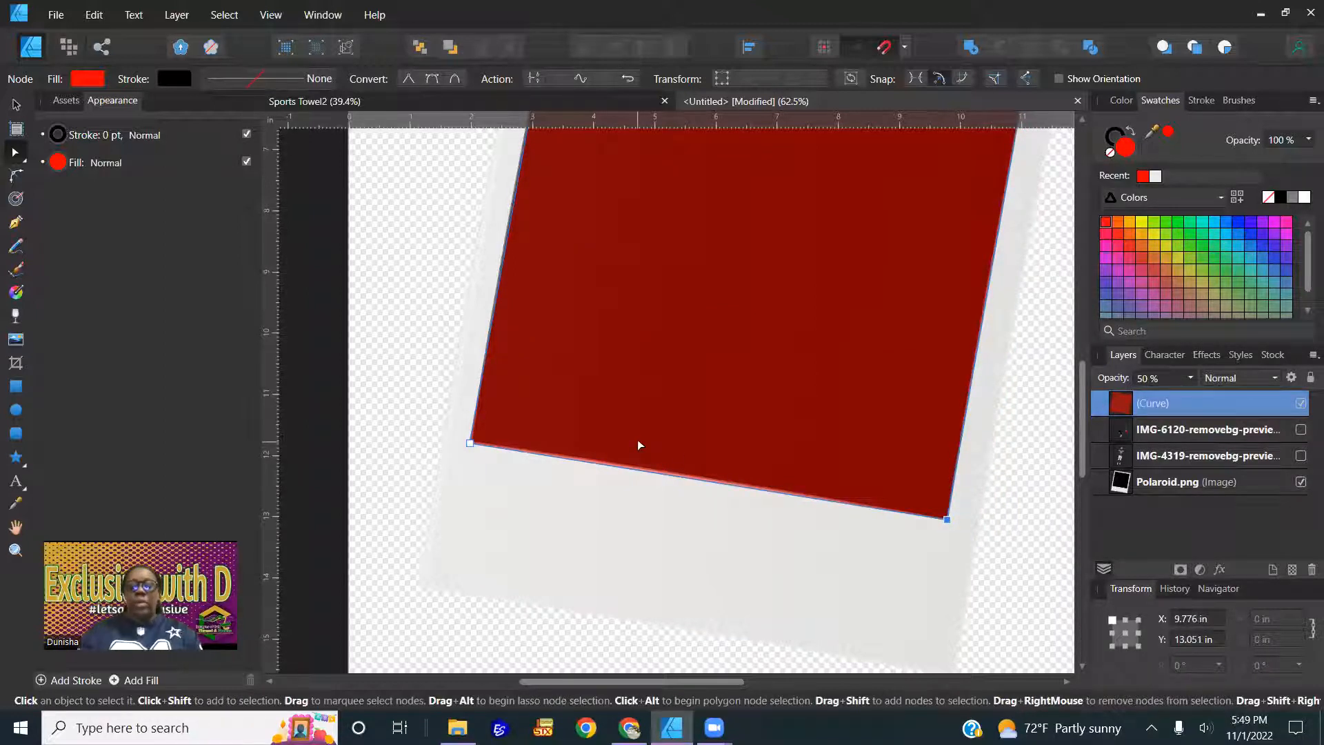
{"action": "key", "text": "ctrl+0"}
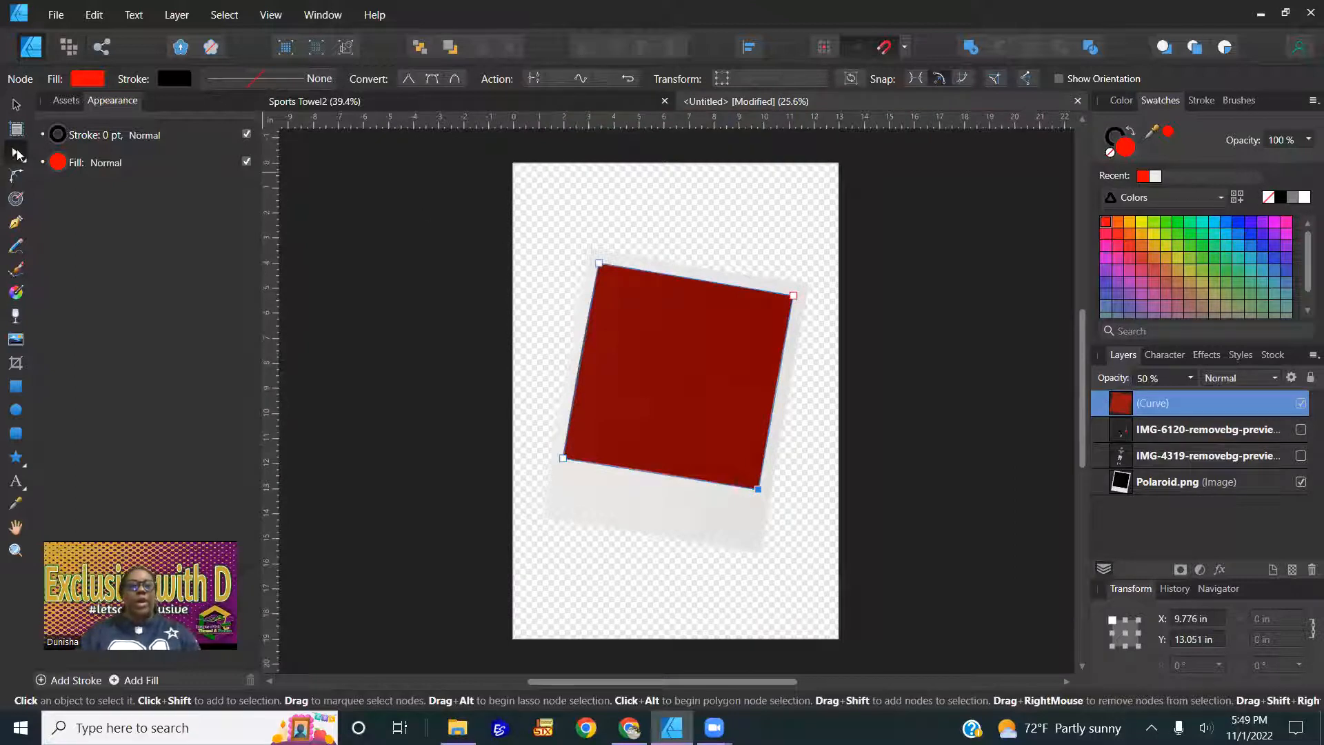
{"action": "left_click", "coordinate": [15, 104]}
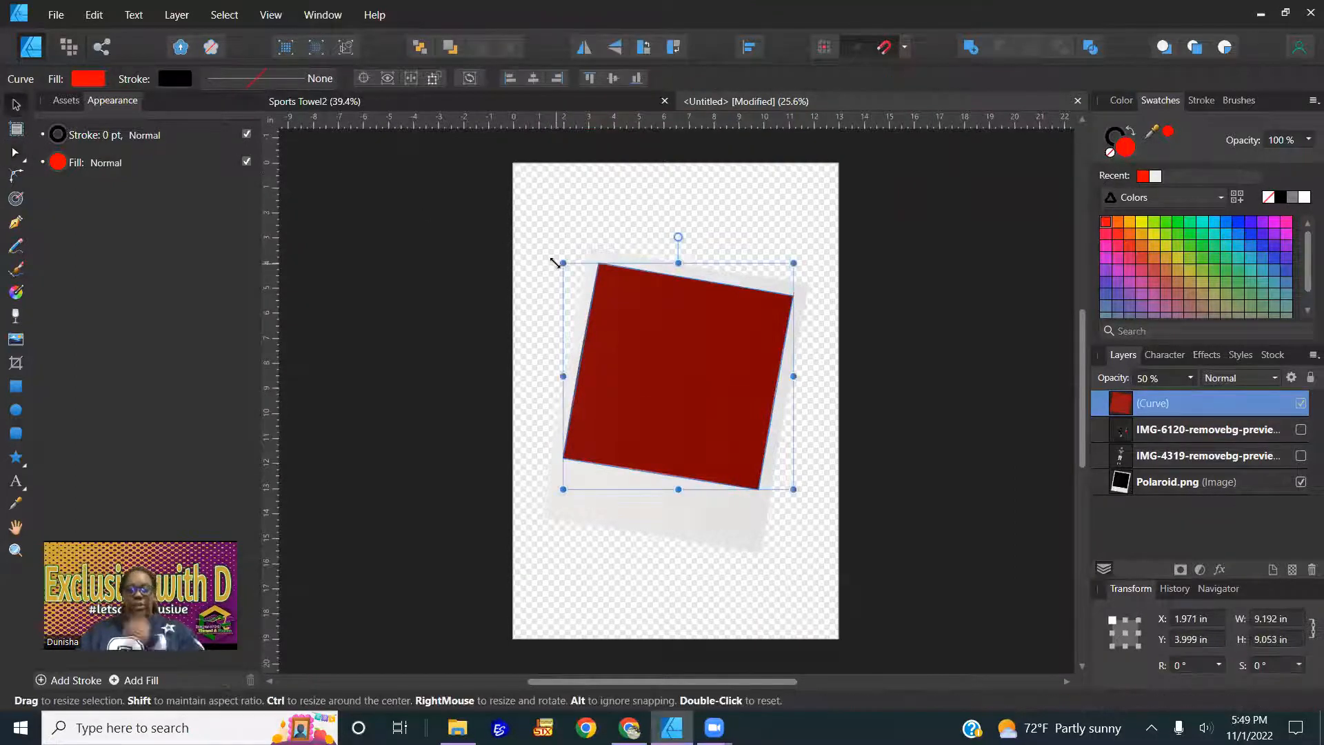
{"action": "left_click", "coordinate": [980, 418]}
{"action": "scroll", "coordinate": [804, 388], "scroll_direction": "up", "scroll_amount": 1}
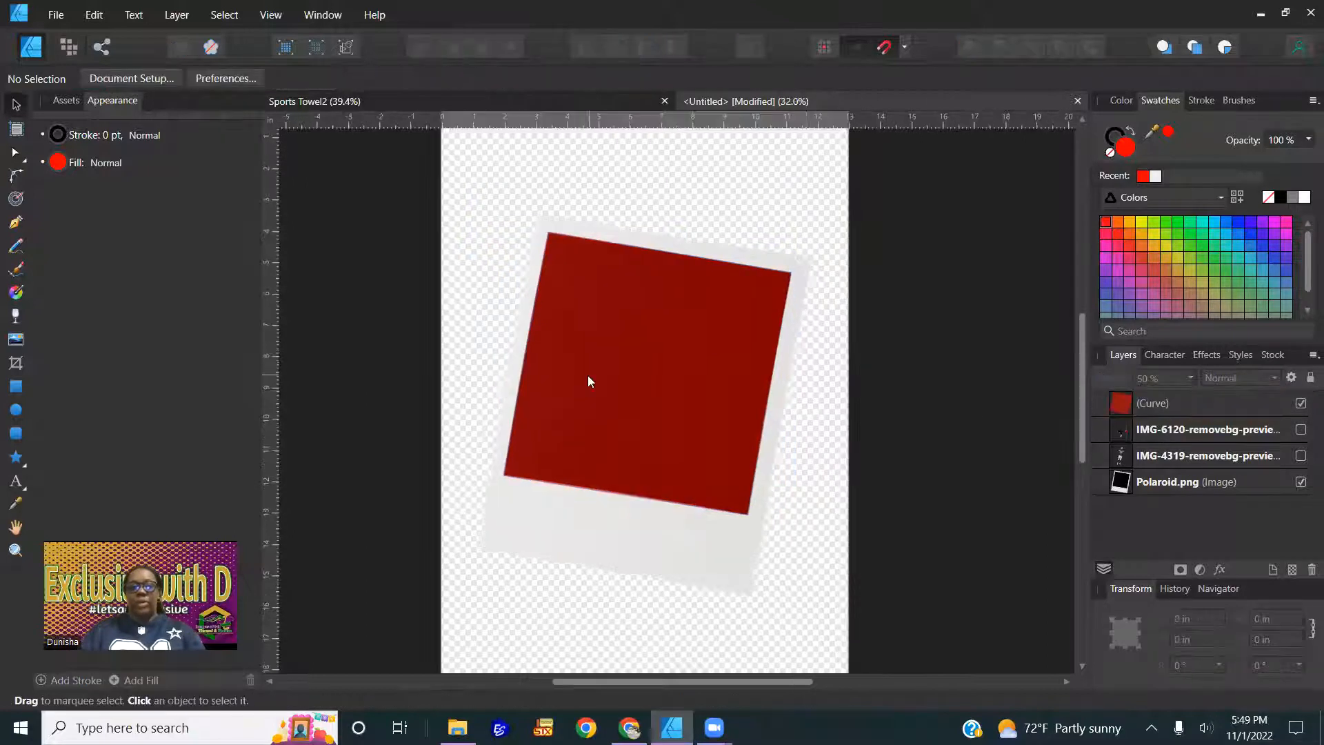
Show the hidden IMG-4319 player image and move its layer above the red curve
{"action": "left_click", "coordinate": [668, 366]}
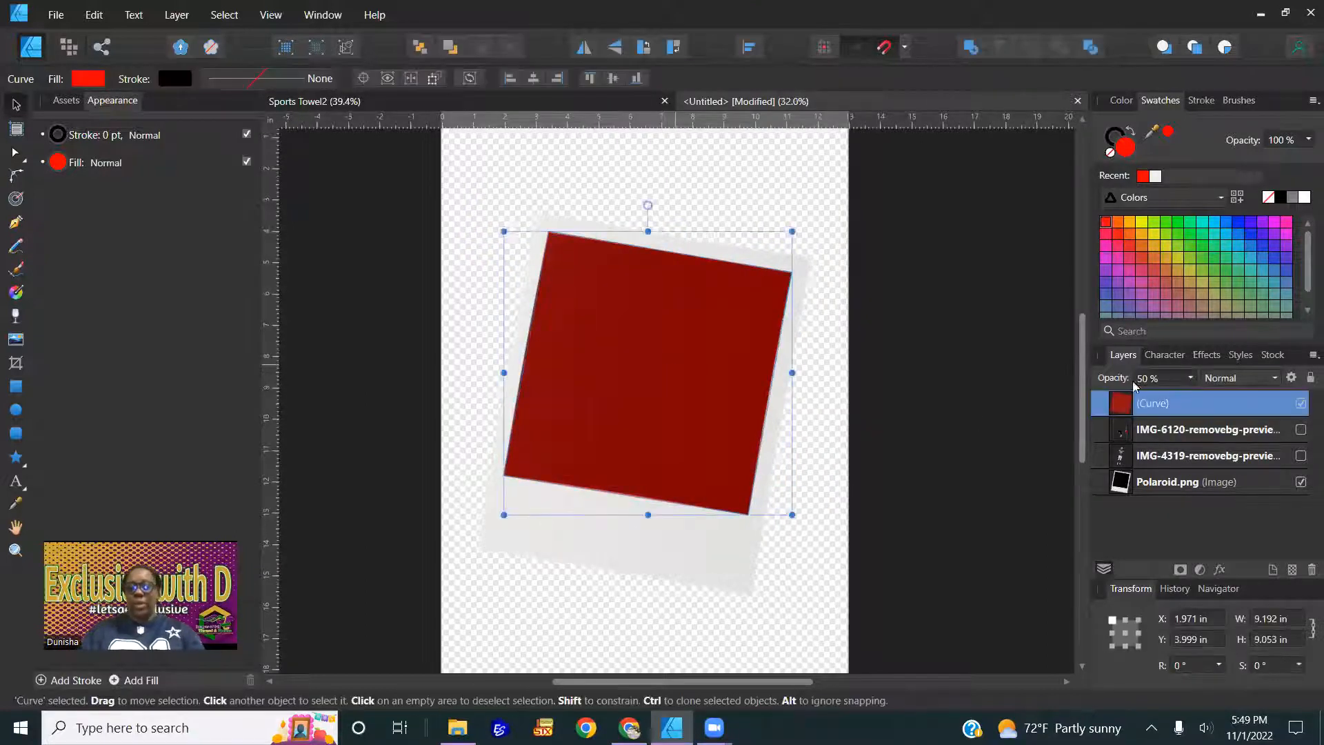
{"action": "left_click", "coordinate": [1302, 456]}
{"action": "left_click_drag", "start_coordinate": [1233, 460], "coordinate": [1183, 388]}
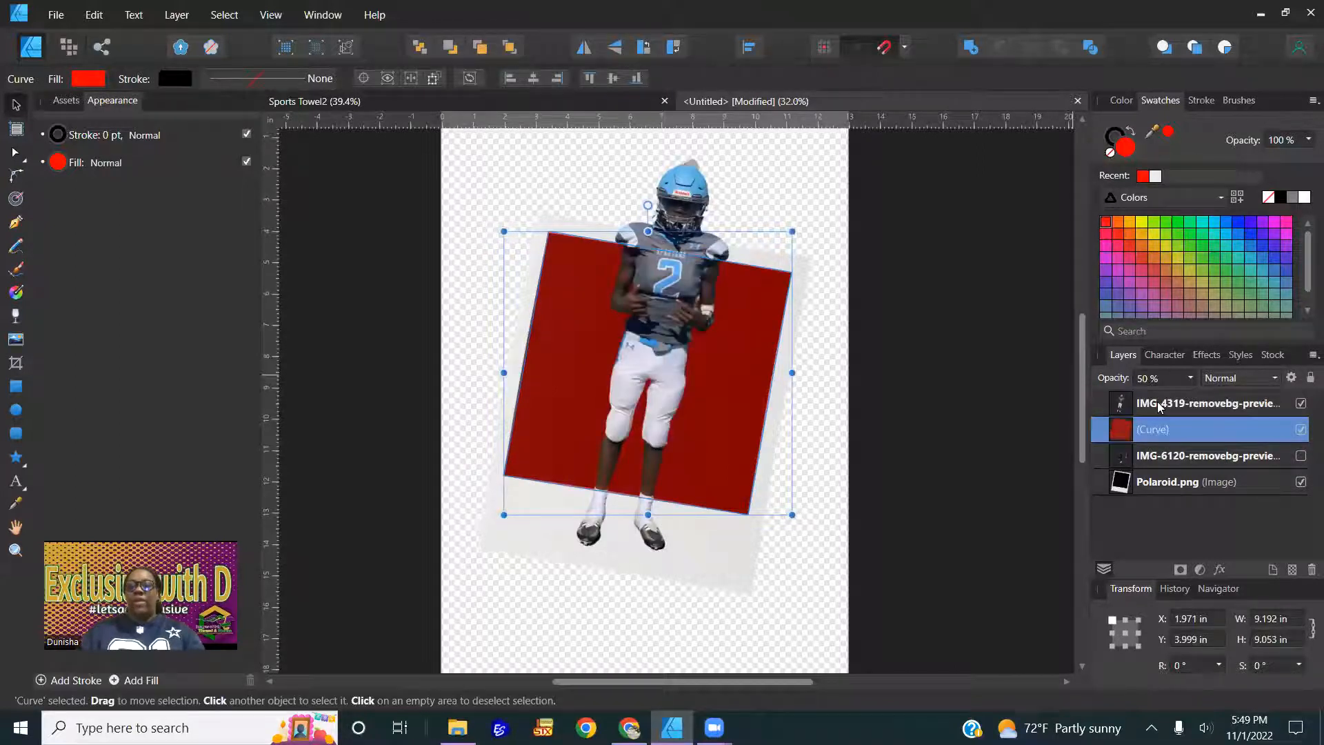
Try clipping the IMG-4319 image inside the red curve, and undo the clipping
{"action": "left_click_drag", "start_coordinate": [1159, 406], "coordinate": [1160, 429]}
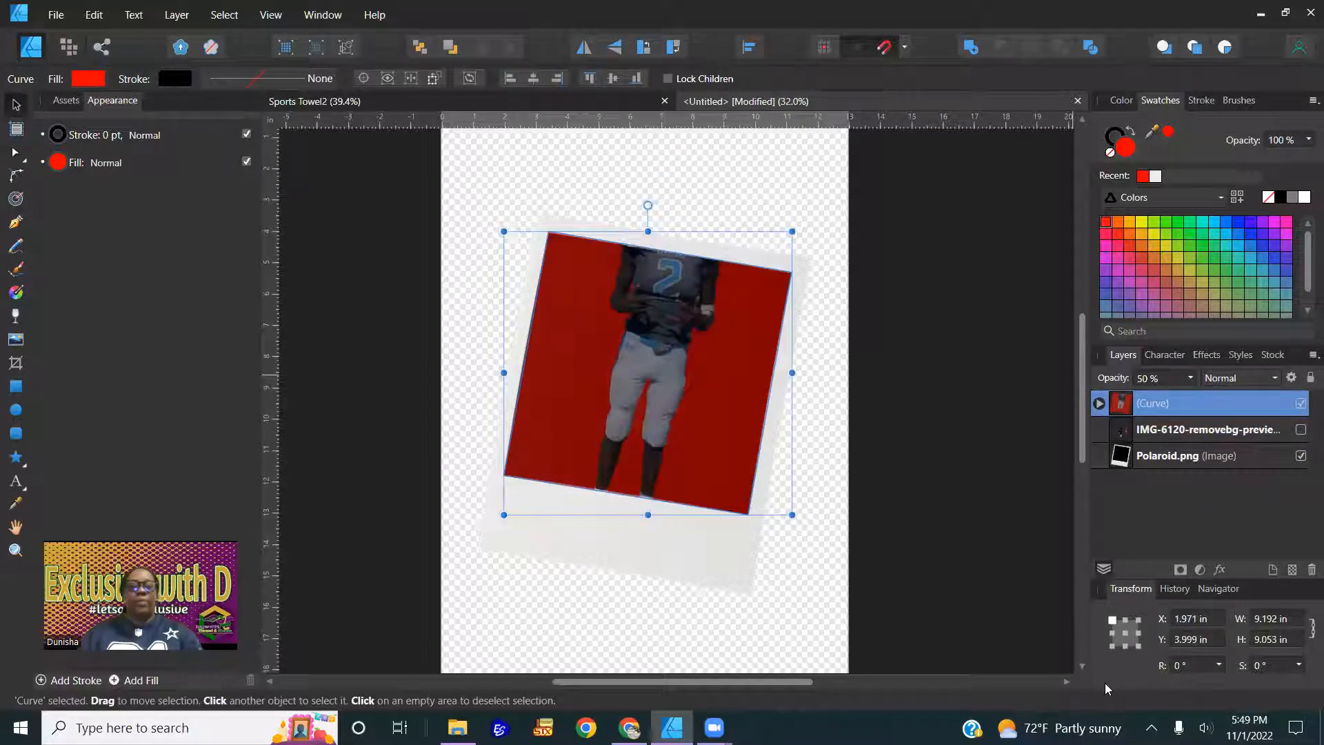
{"action": "key", "text": "ctrl+z"}
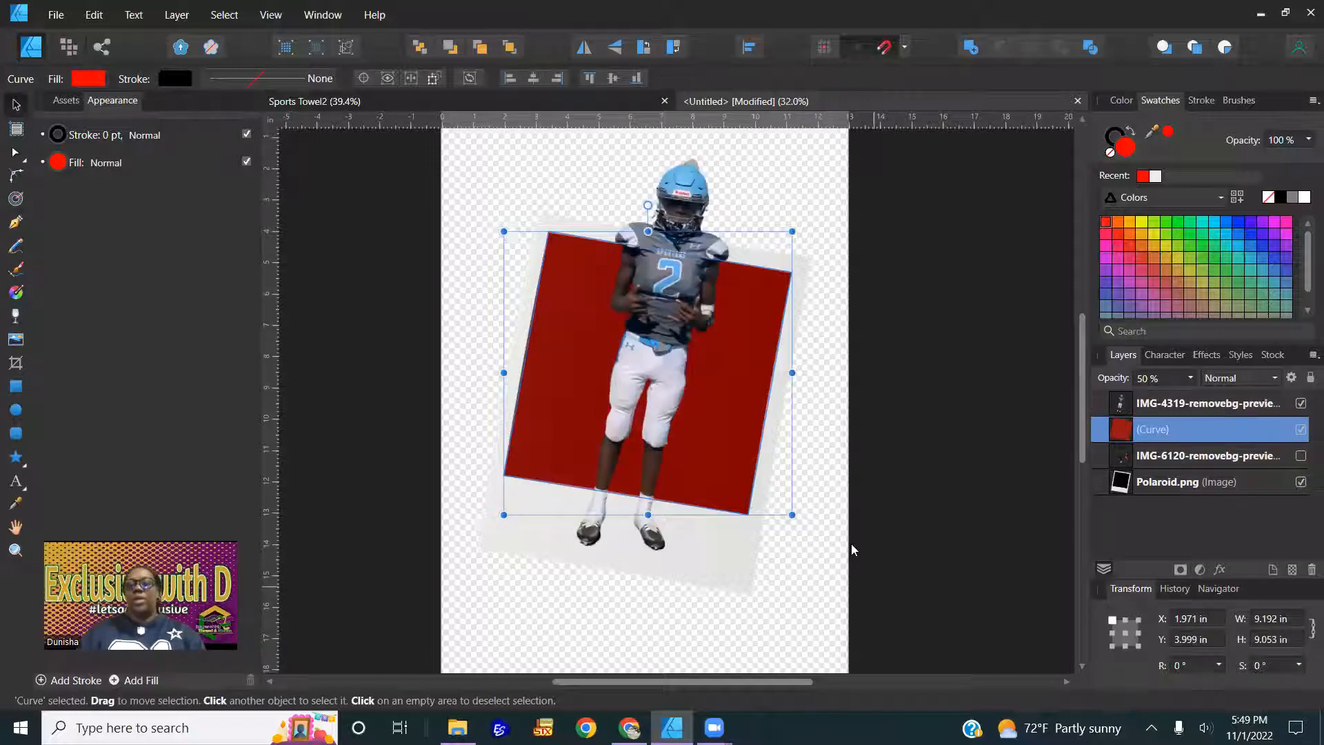
{"action": "left_click", "coordinate": [852, 546]}
Change the curve's red fill to black and then to no fill, keeping the curve in its place over the photo area
{"action": "left_click", "coordinate": [1170, 429]}
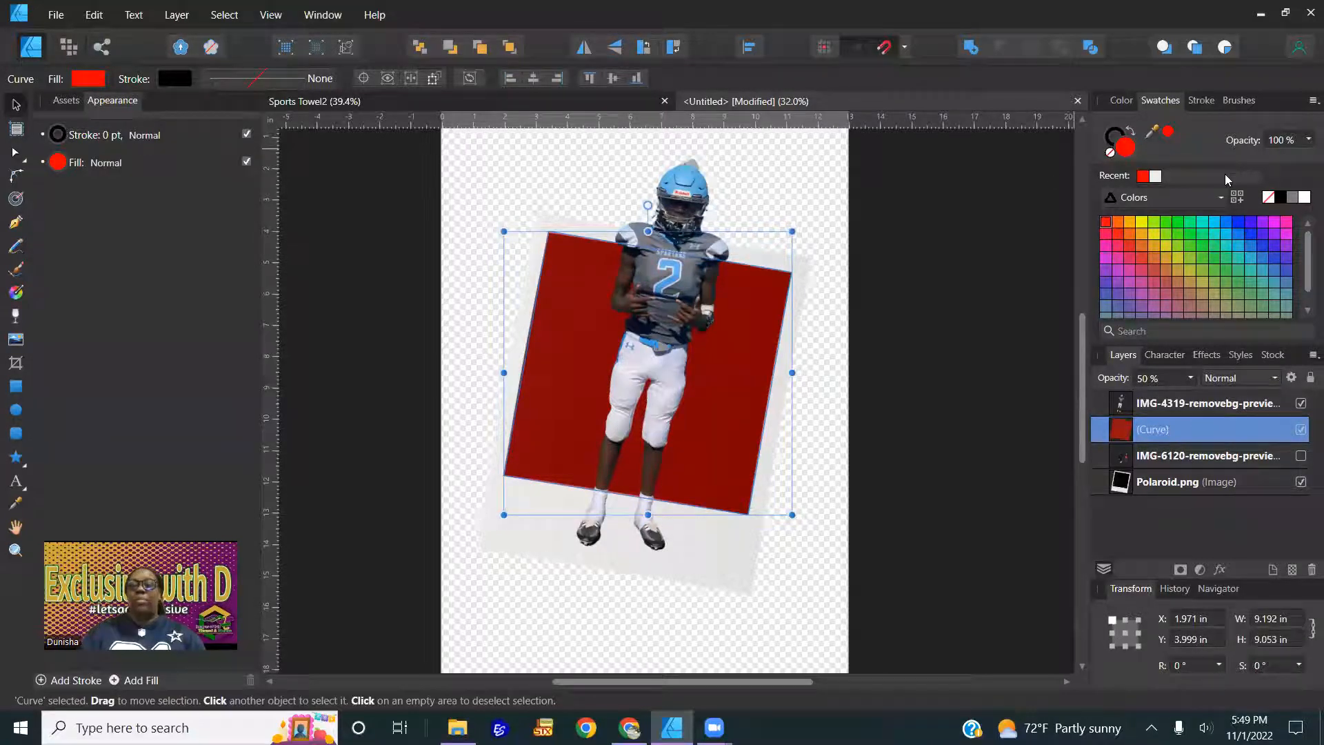
{"action": "left_click", "coordinate": [1285, 199]}
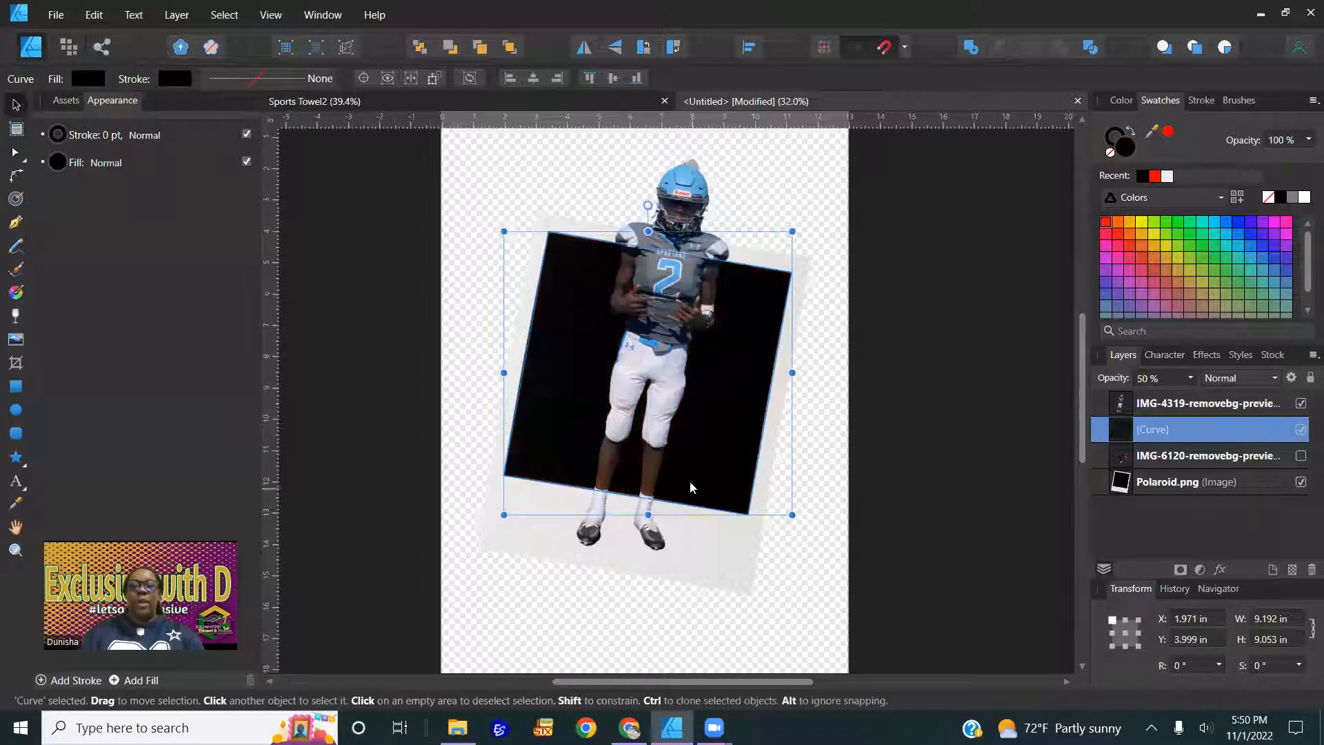
{"action": "left_click", "coordinate": [1110, 153]}
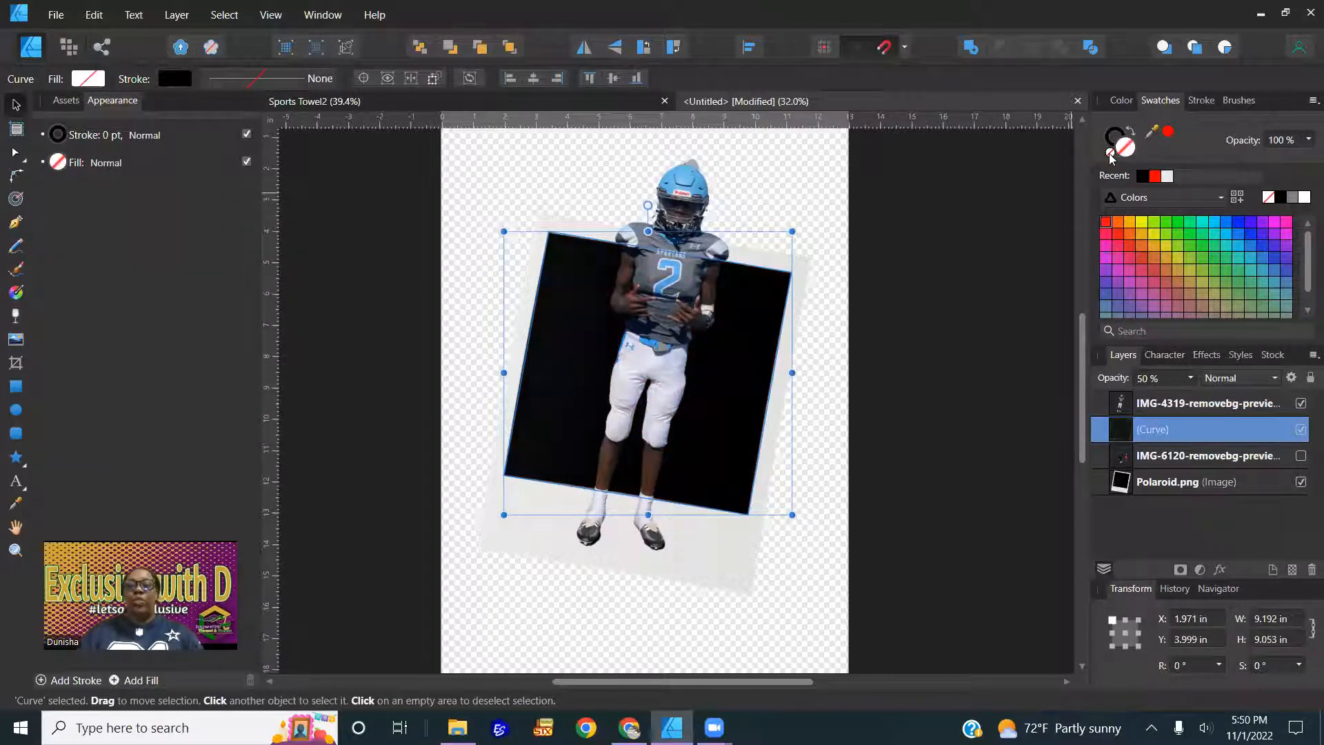
{"action": "left_click_drag", "start_coordinate": [734, 402], "coordinate": [863, 377]}
{"action": "key", "text": "ctrl+z"}
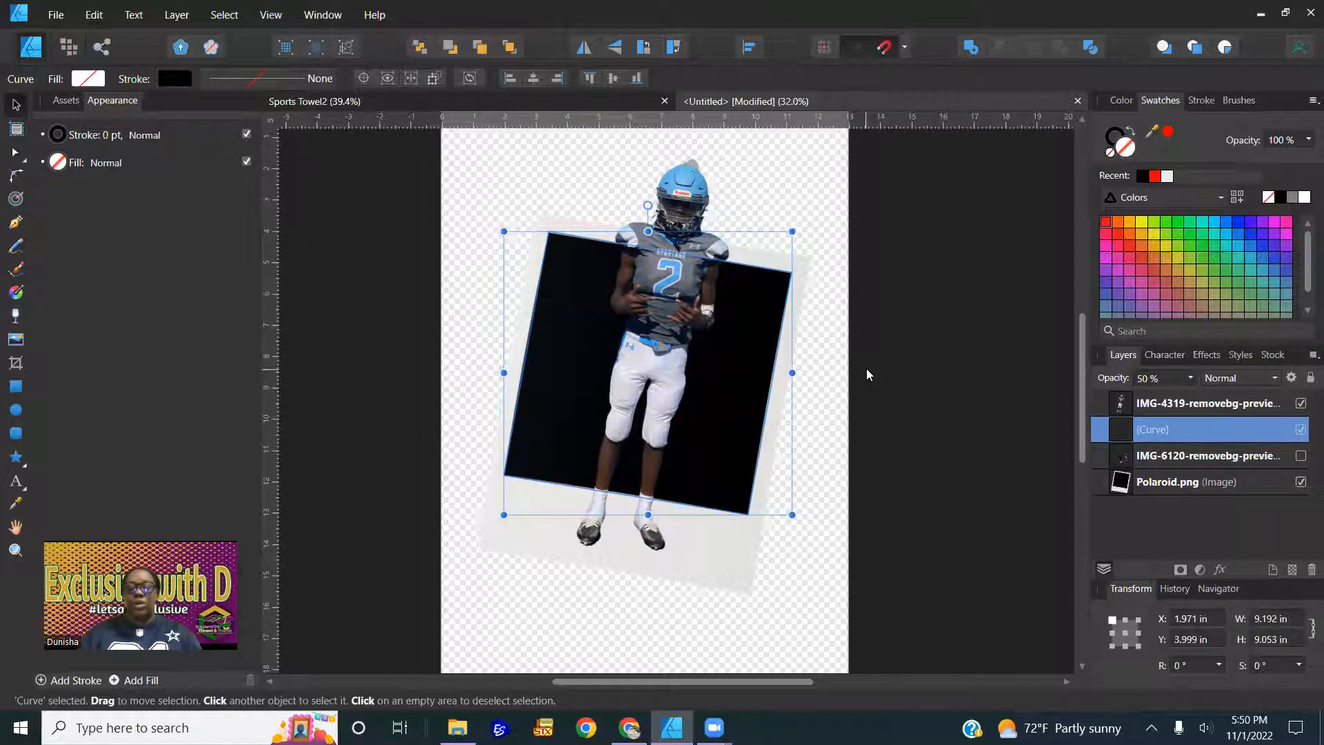
{"action": "left_click", "coordinate": [887, 325]}
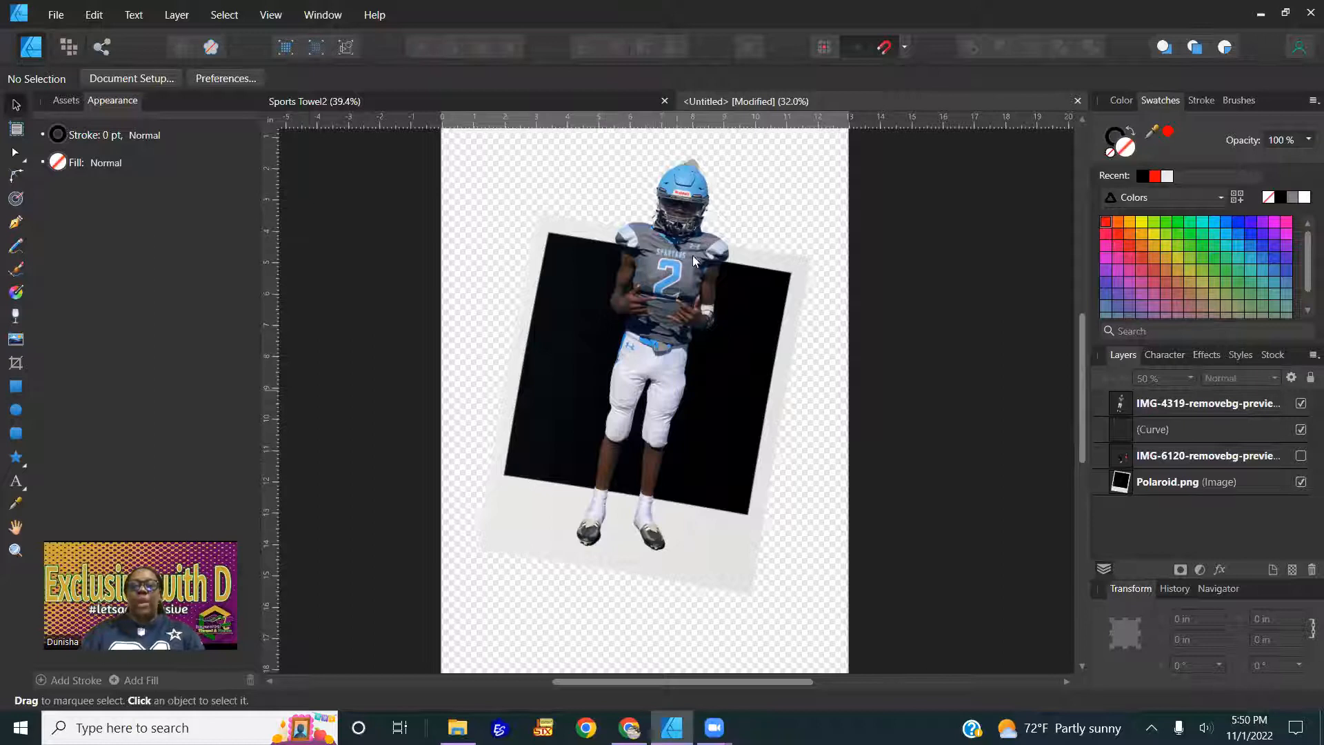
Nudge the IMG-4319 player image upward over the Polaroid to about X 3.46 in, Y -0.82 in
{"action": "left_click_drag", "start_coordinate": [663, 347], "coordinate": [664, 333]}
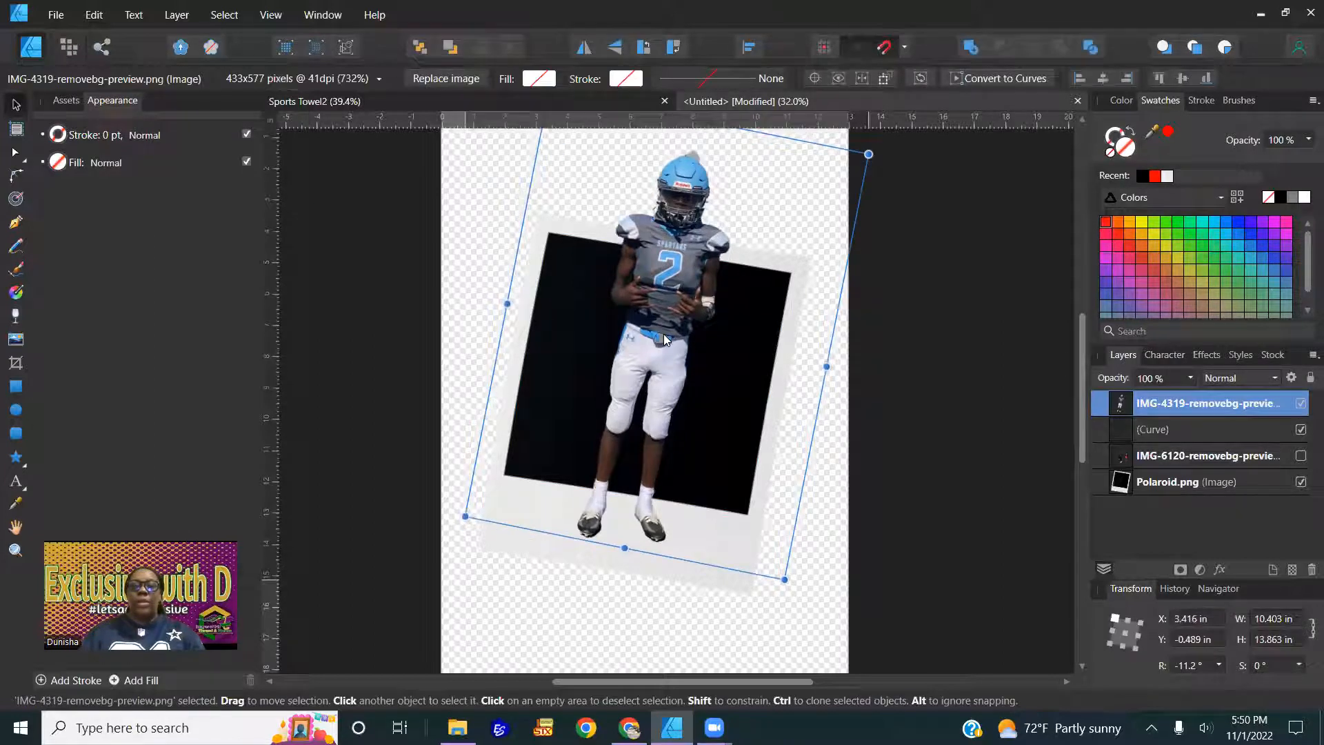
{"action": "scroll", "coordinate": [935, 429], "scroll_direction": "up", "scroll_amount": 1}
{"action": "scroll", "coordinate": [935, 429], "scroll_direction": "up", "scroll_amount": 1}
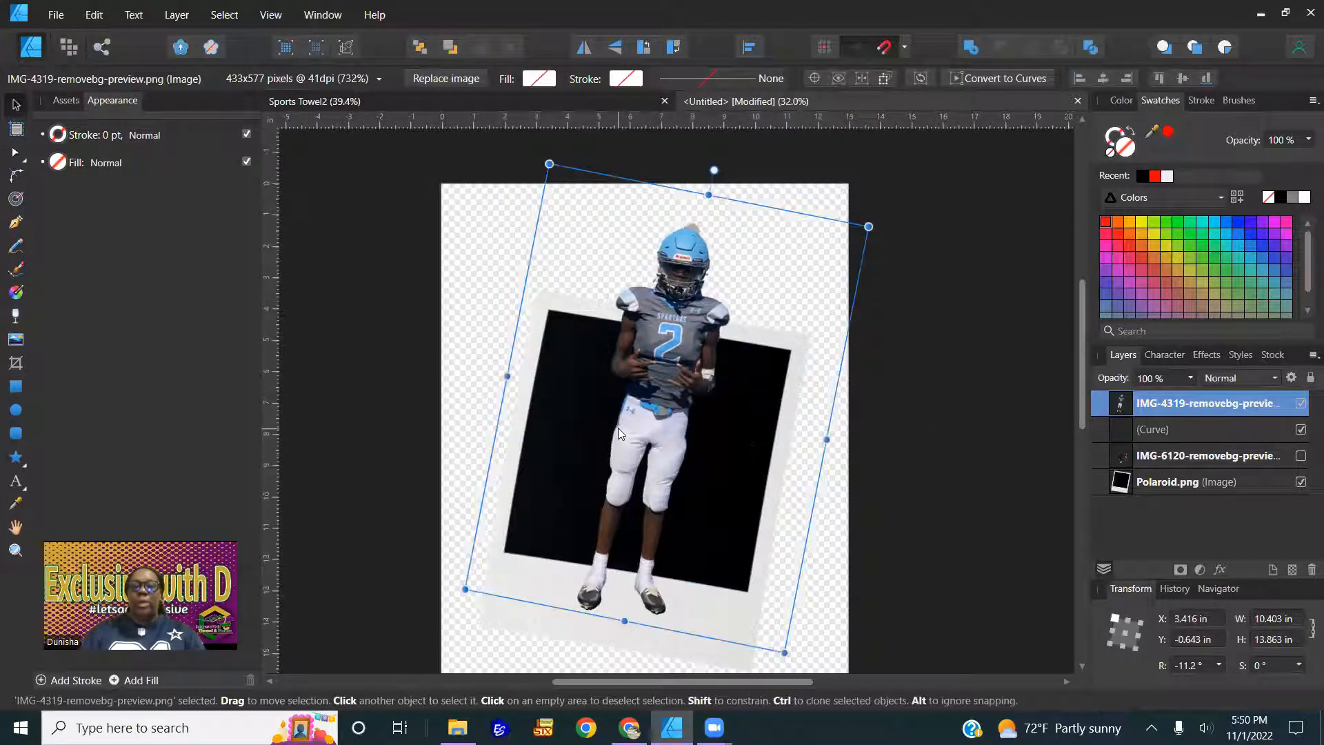
{"action": "left_click_drag", "start_coordinate": [633, 429], "coordinate": [635, 423]}
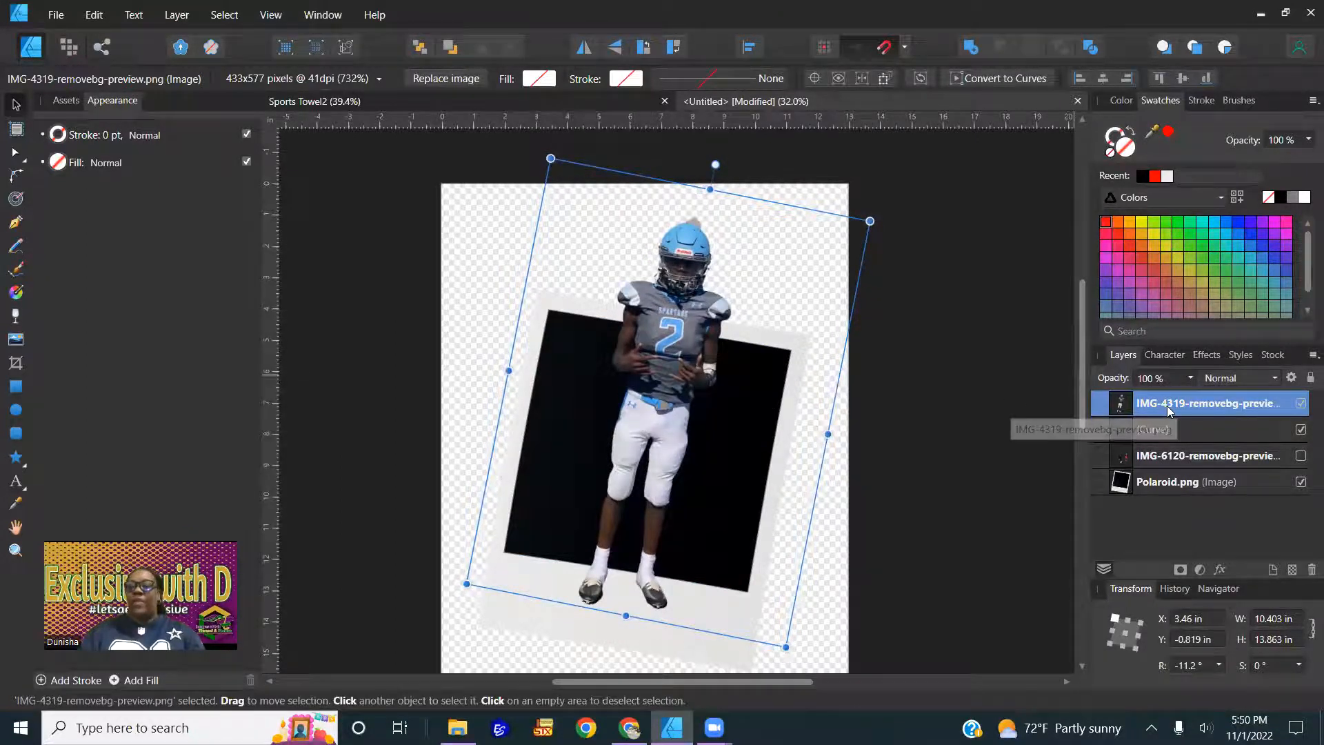
Preview clipping the IMG-4319 image into the unfilled curve, and cancel the layer move
{"action": "left_click_drag", "start_coordinate": [1170, 431], "coordinate": [1171, 445]}
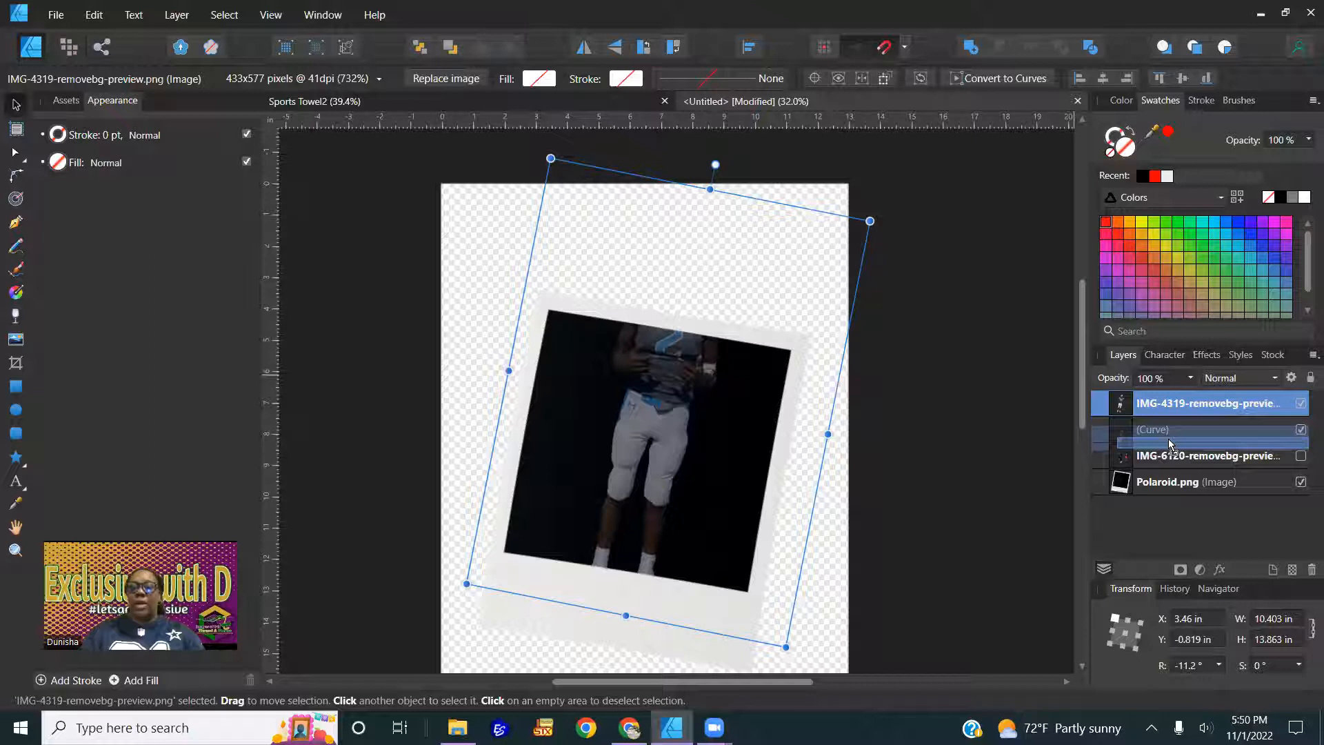
{"action": "left_click_drag", "start_coordinate": [1171, 445], "coordinate": [1165, 436]}
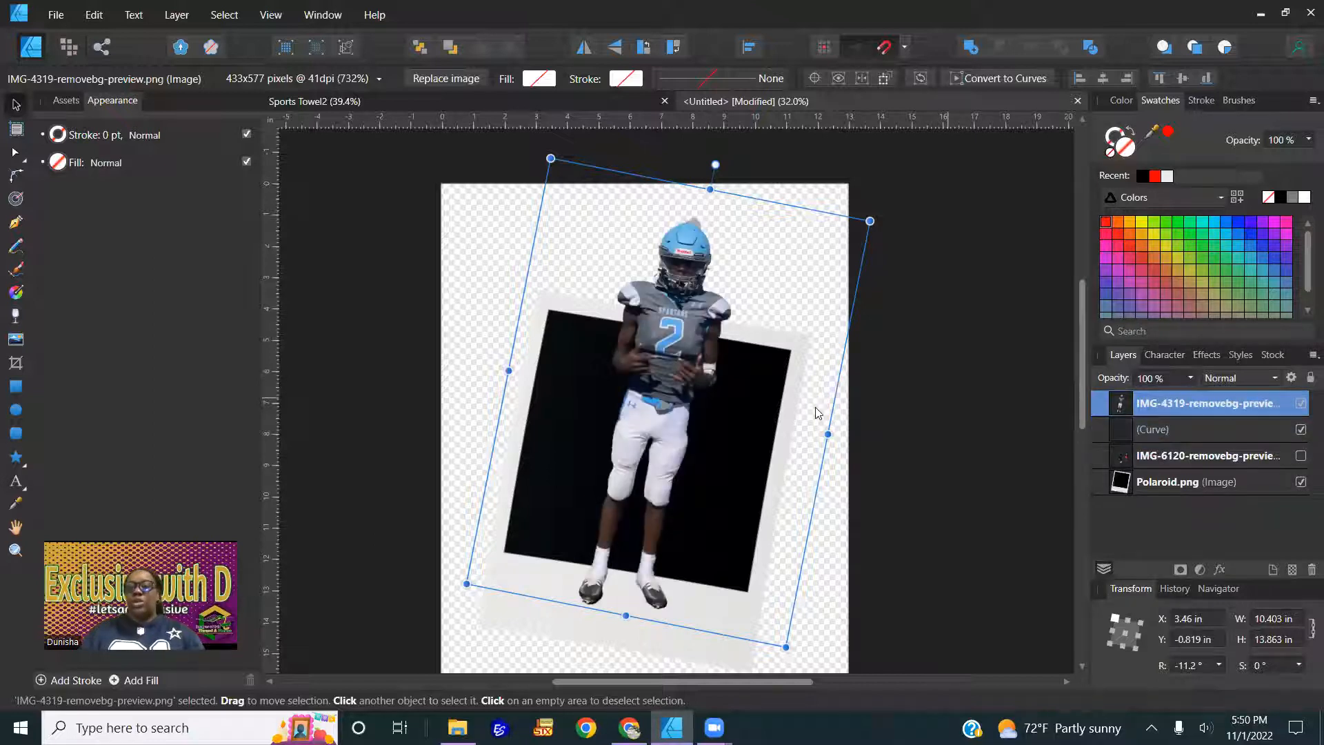
Set the unfilled curve's layer opacity to 100% and deselect it
{"action": "left_click", "coordinate": [1160, 434]}
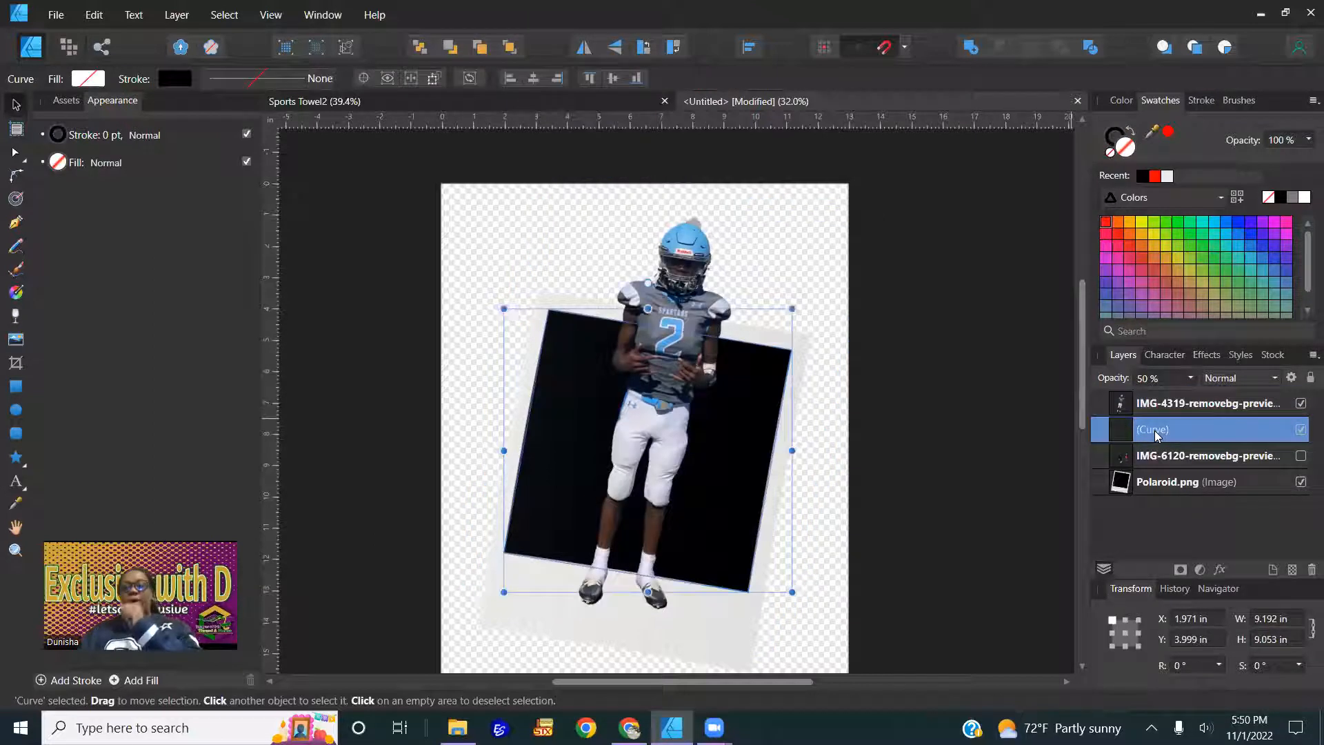
{"action": "left_click", "coordinate": [1145, 379]}
{"action": "type", "text": "100"}
{"action": "key", "text": "Return"}
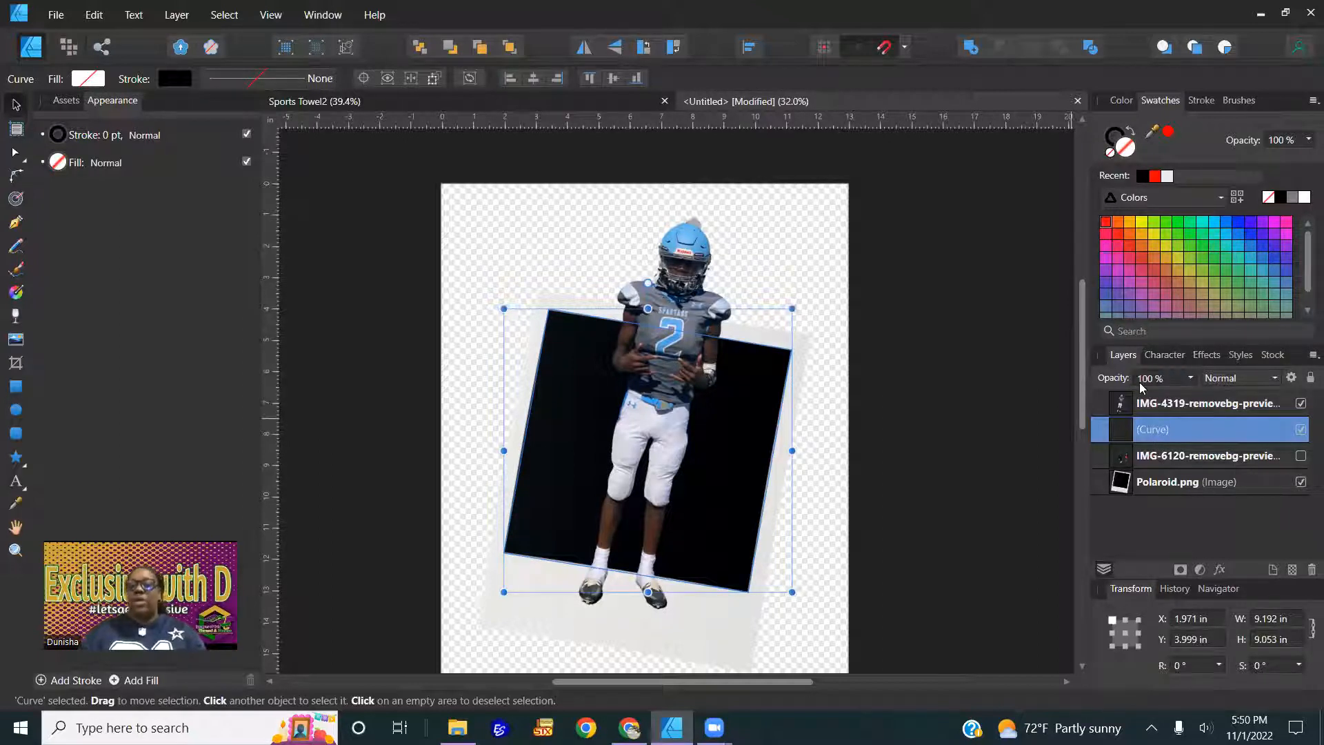
{"action": "left_click", "coordinate": [938, 401]}
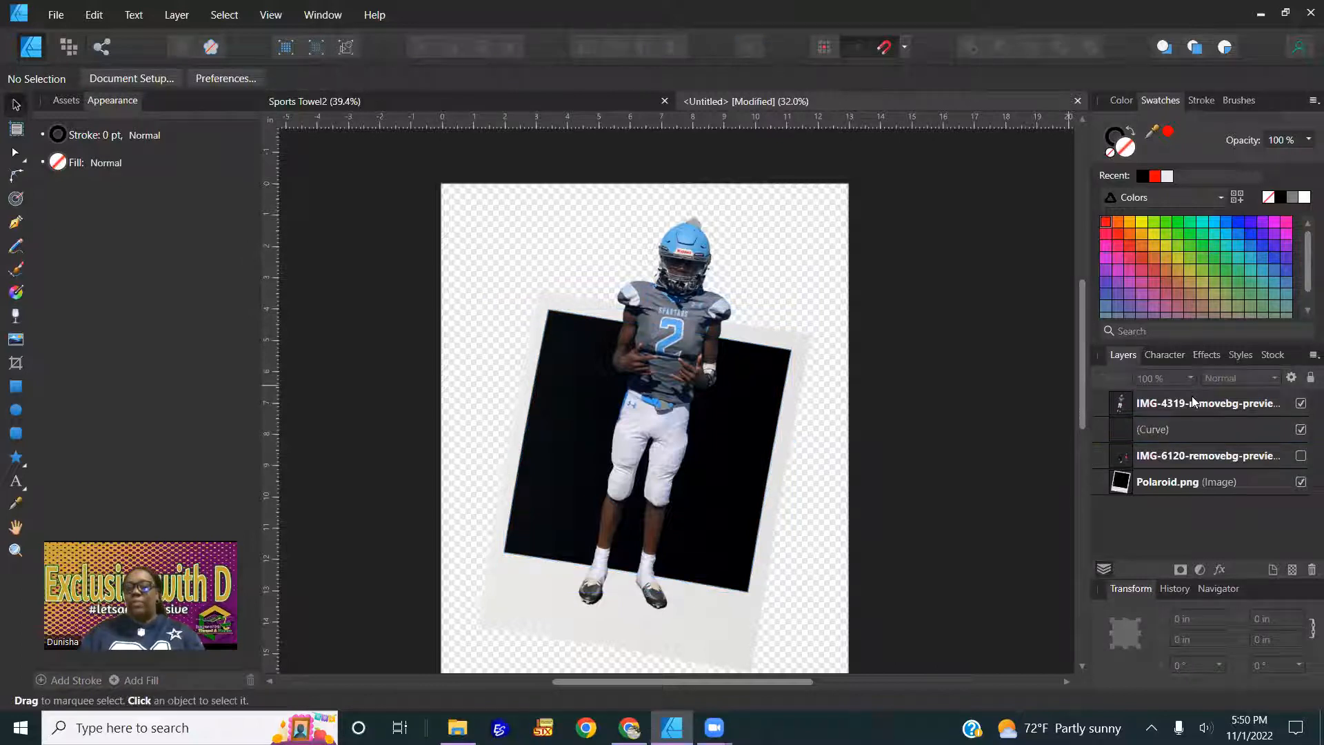
Duplicate the IMG-4319 player image layer and clear the selection
{"action": "left_click", "coordinate": [1218, 407]}
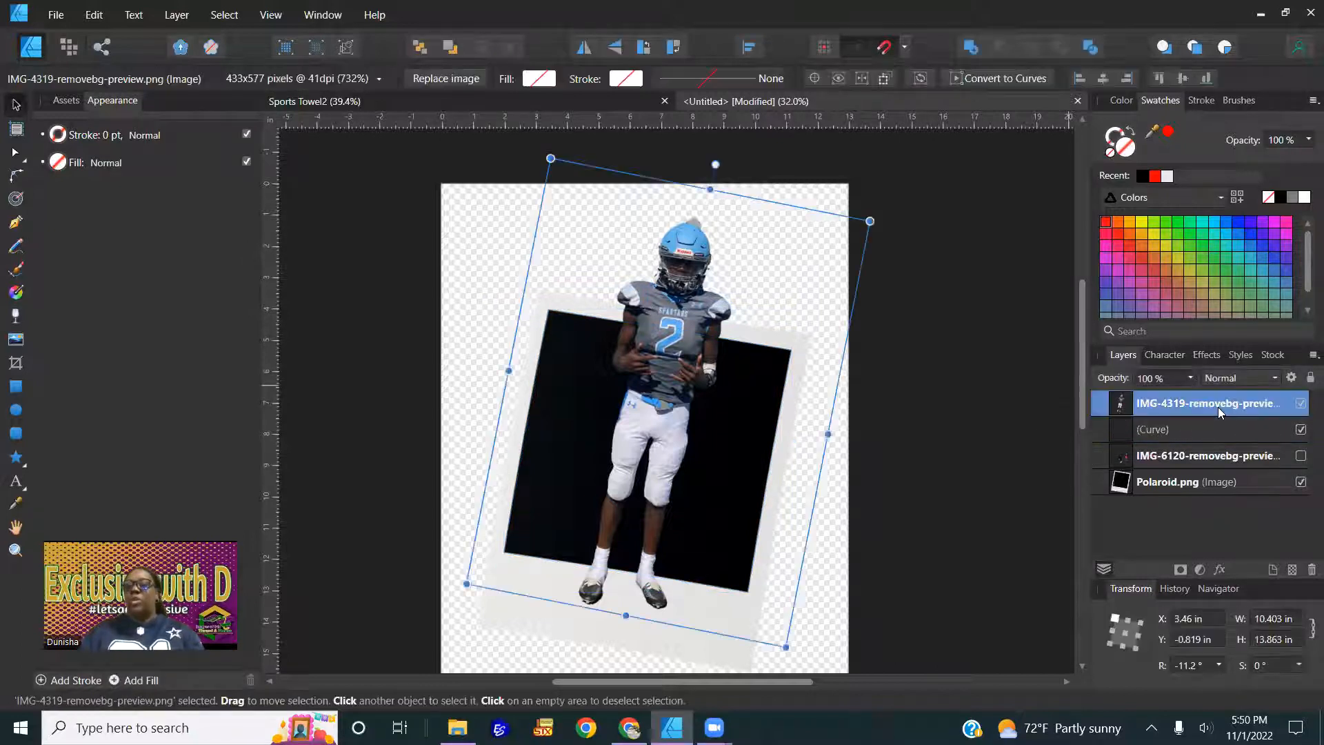
{"action": "right_click", "coordinate": [1171, 402]}
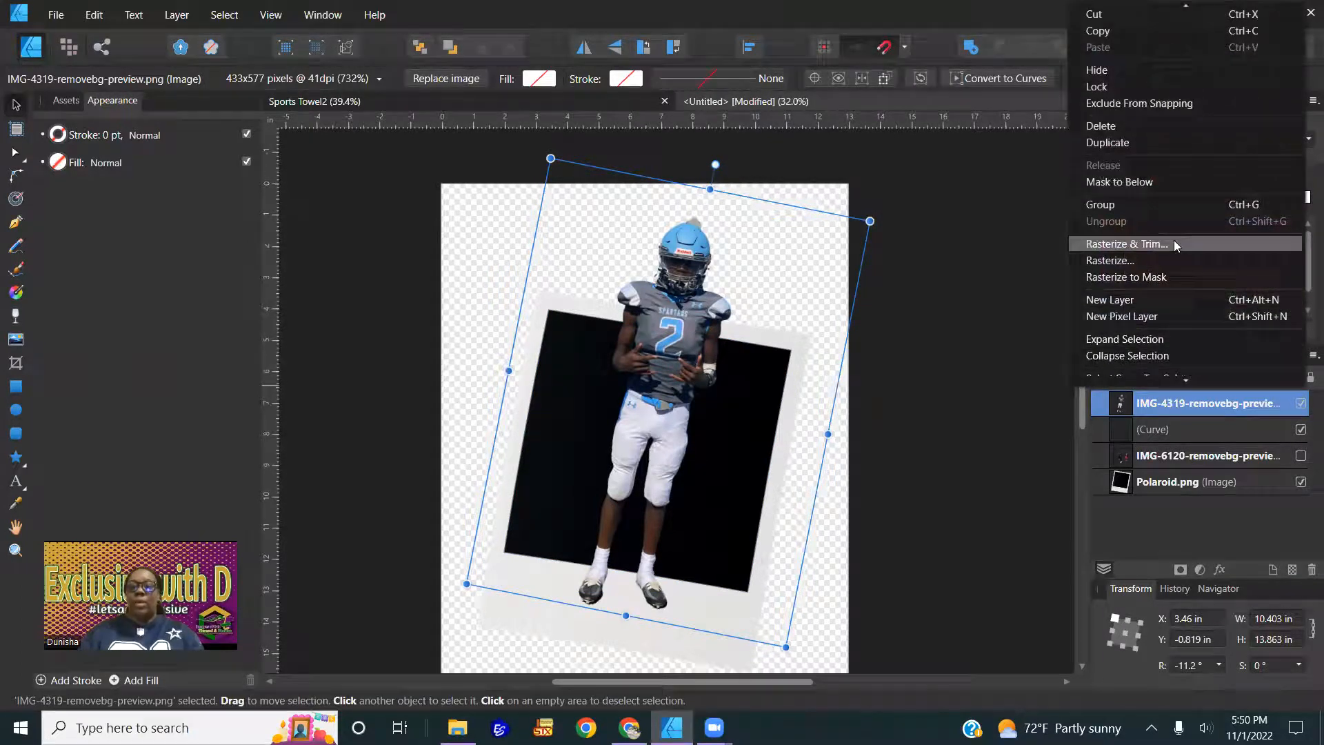
{"action": "left_click", "coordinate": [1131, 142]}
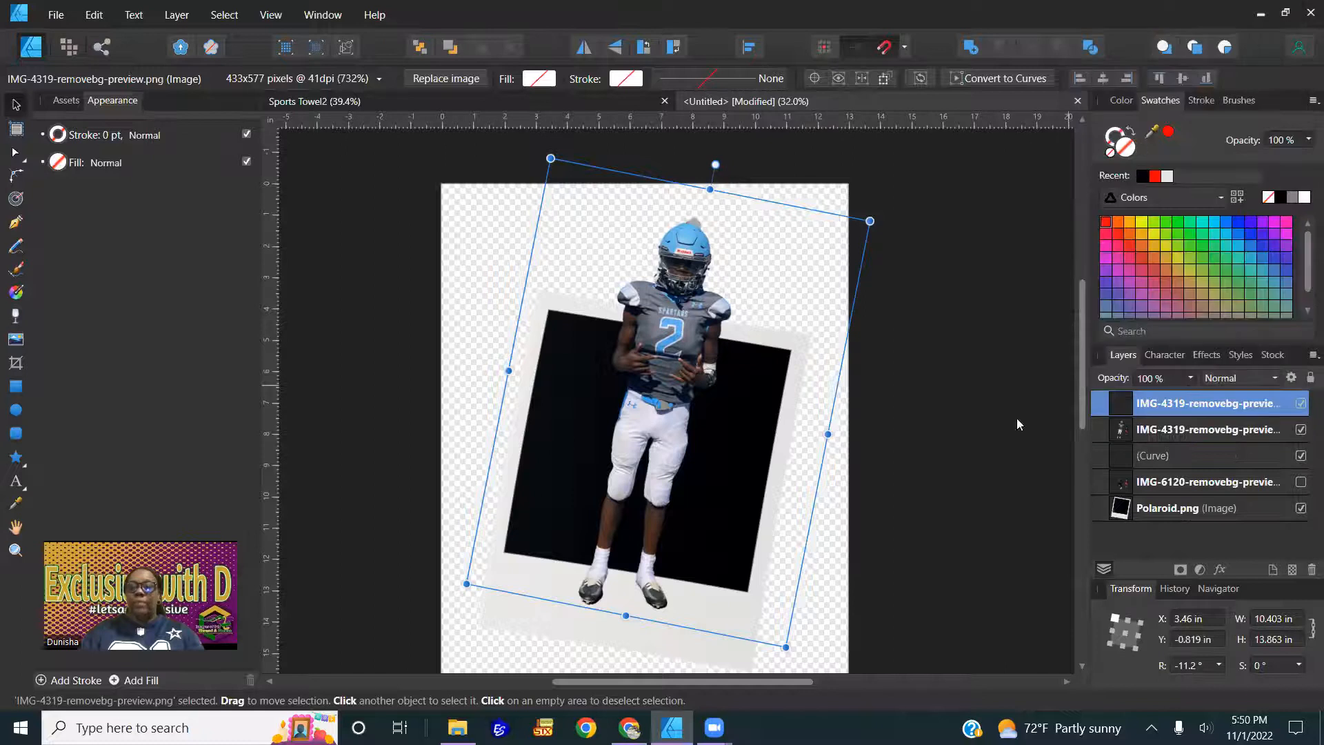
{"action": "left_click", "coordinate": [959, 515]}
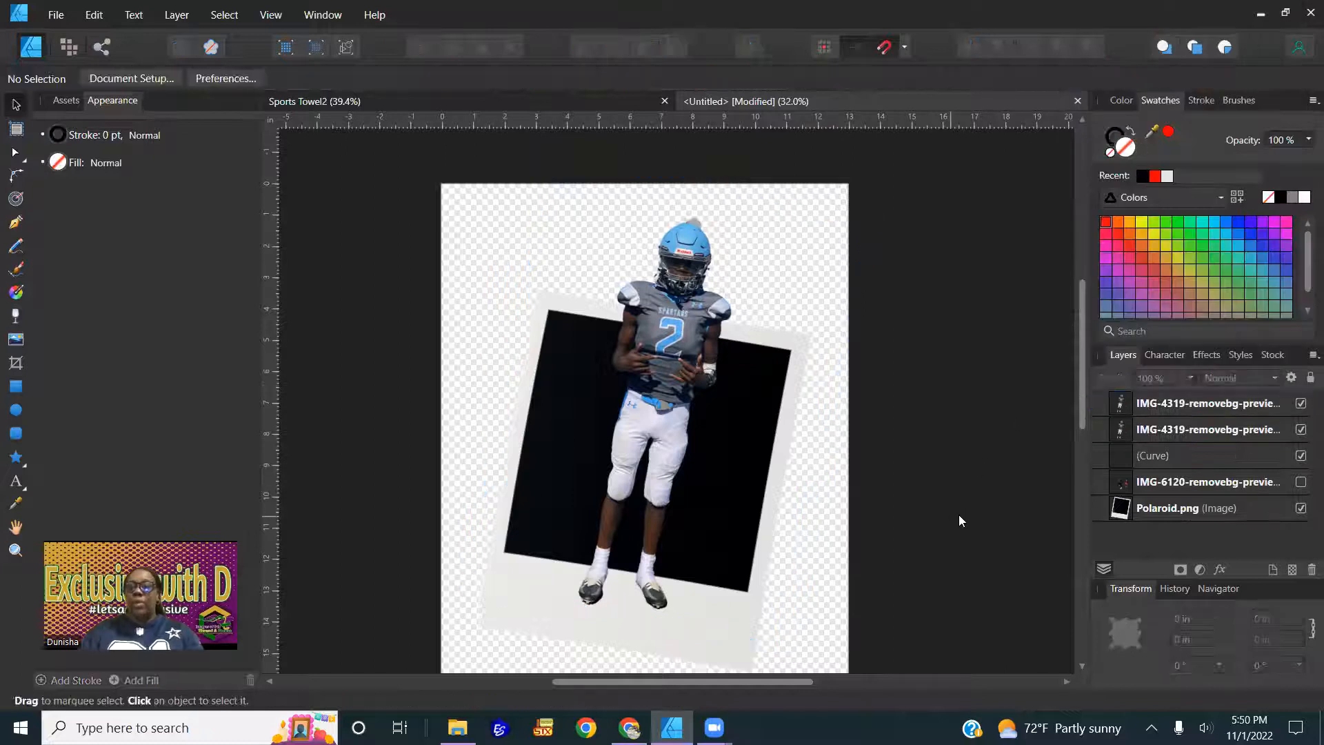
Hide the upper IMG-4319 copy and clip the lower IMG-4319 copy inside the unfilled curve
{"action": "left_click", "coordinate": [1189, 422]}
{"action": "left_click", "coordinate": [1189, 400]}
{"action": "left_click", "coordinate": [1011, 457]}
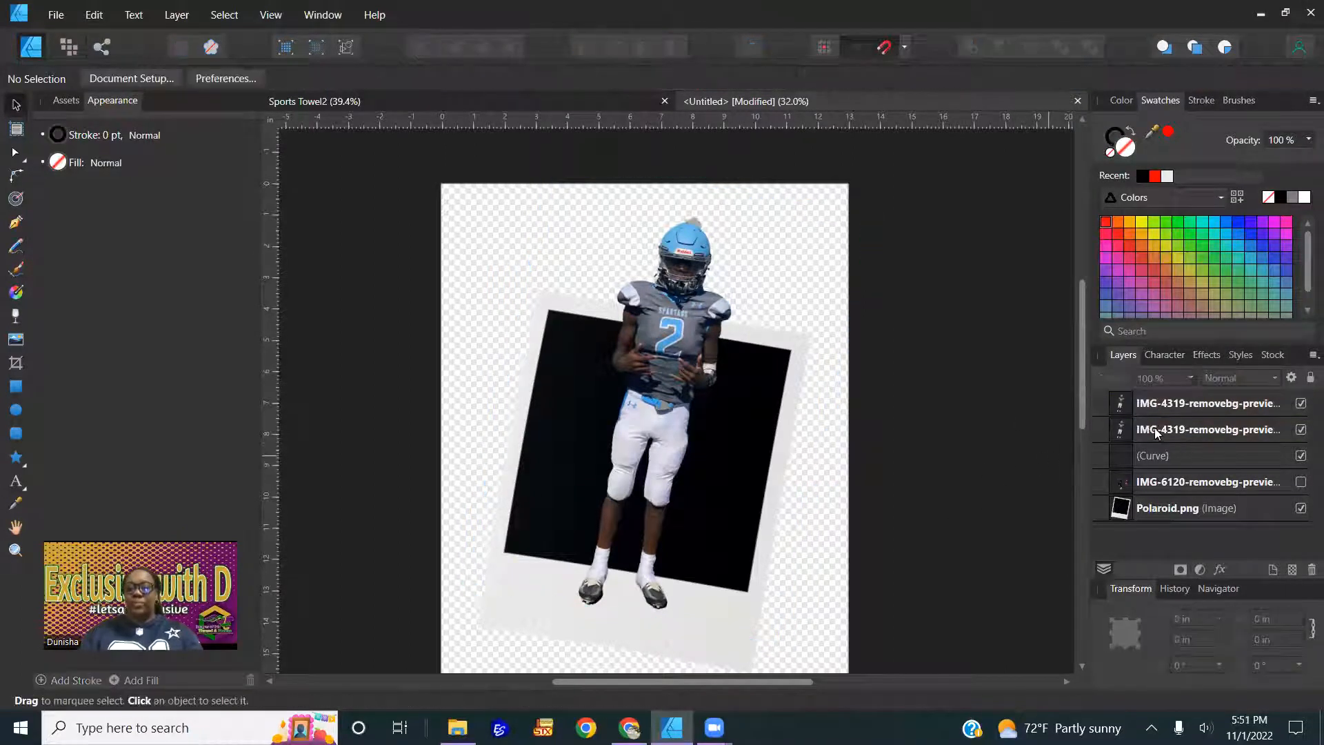
{"action": "left_click", "coordinate": [1159, 429]}
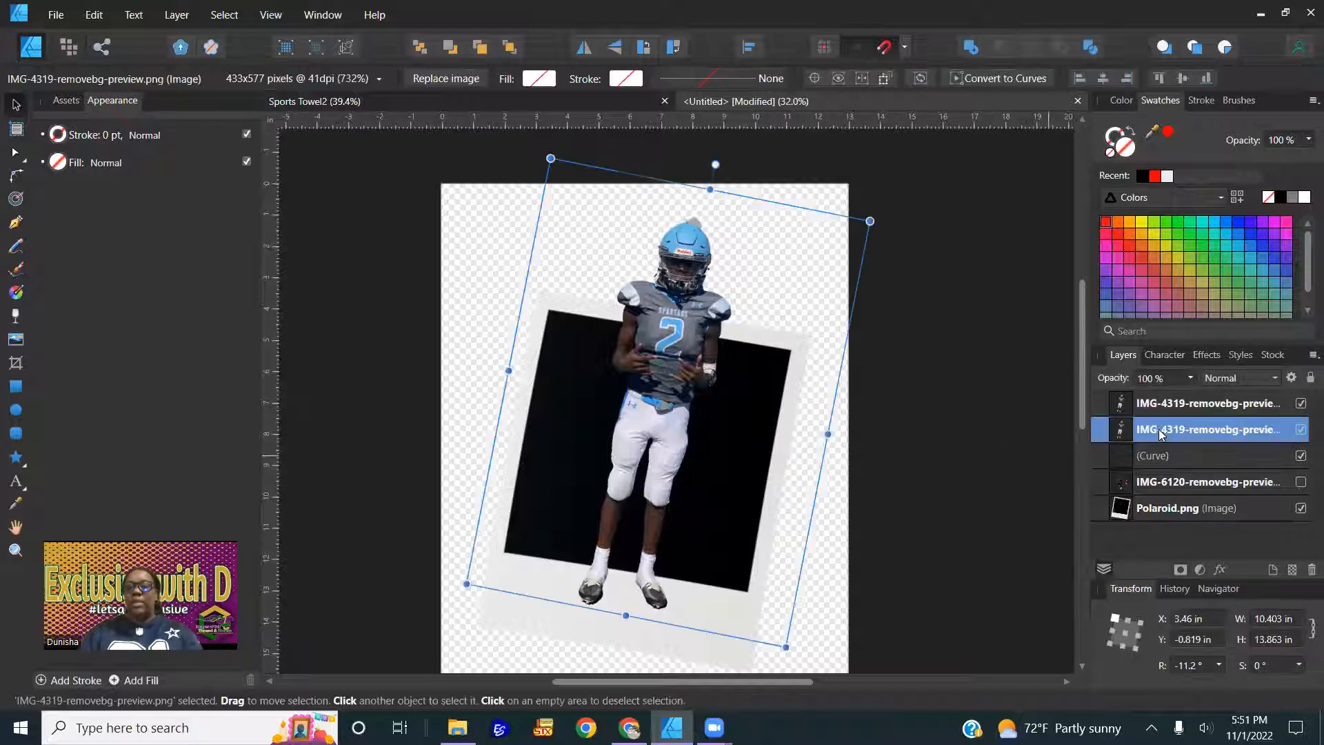
{"action": "left_click", "coordinate": [1300, 403]}
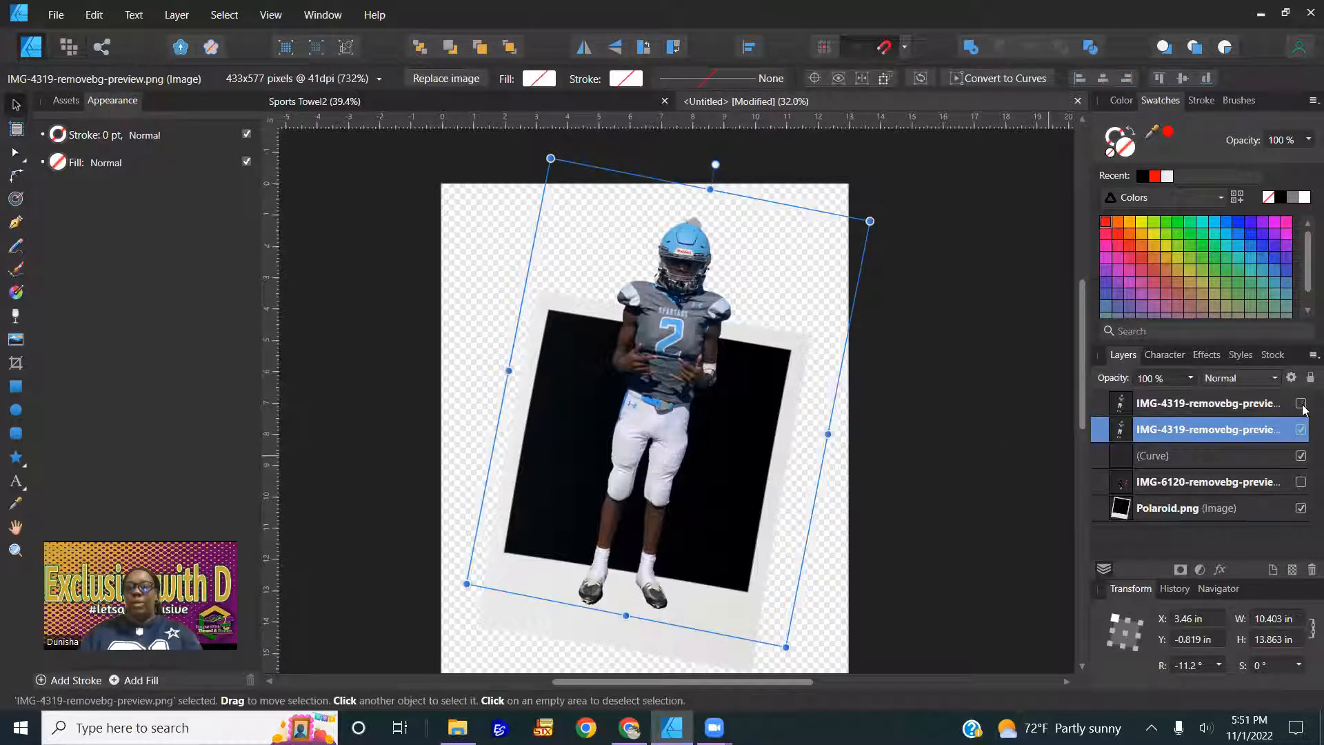
{"action": "left_click", "coordinate": [953, 444]}
{"action": "left_click_drag", "start_coordinate": [1158, 428], "coordinate": [1173, 458]}
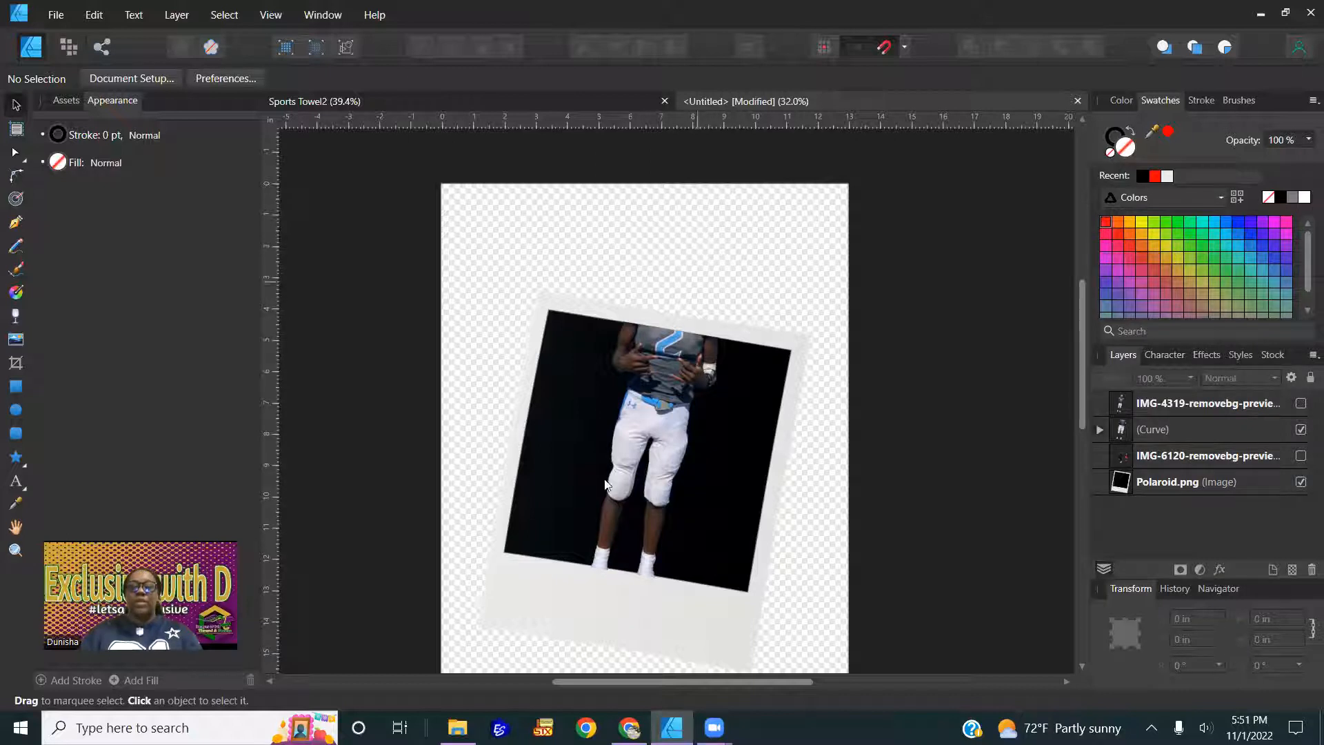
Show the upper IMG-4319 copy and crop its lower edge up to the knees, about 9.35 in high
{"action": "left_click", "coordinate": [1302, 405]}
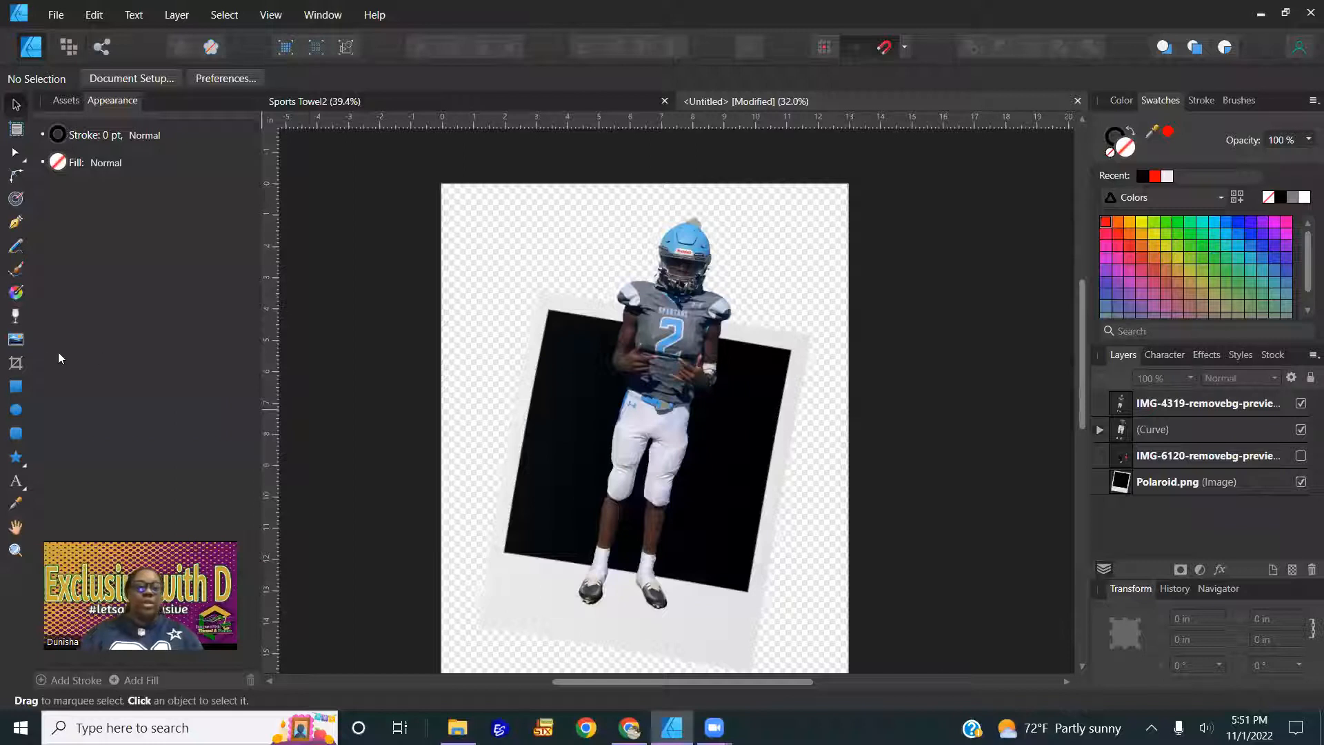
{"action": "left_click", "coordinate": [690, 323]}
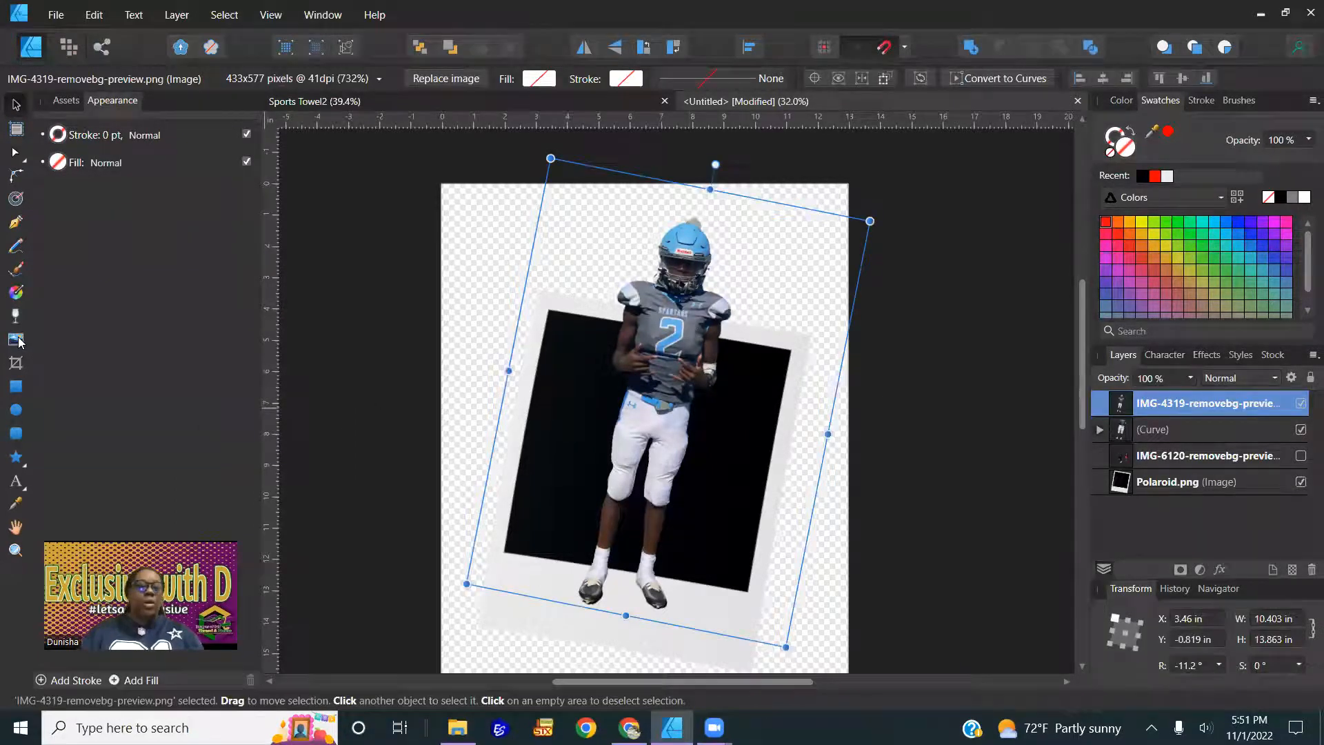
{"action": "left_click", "coordinate": [16, 363]}
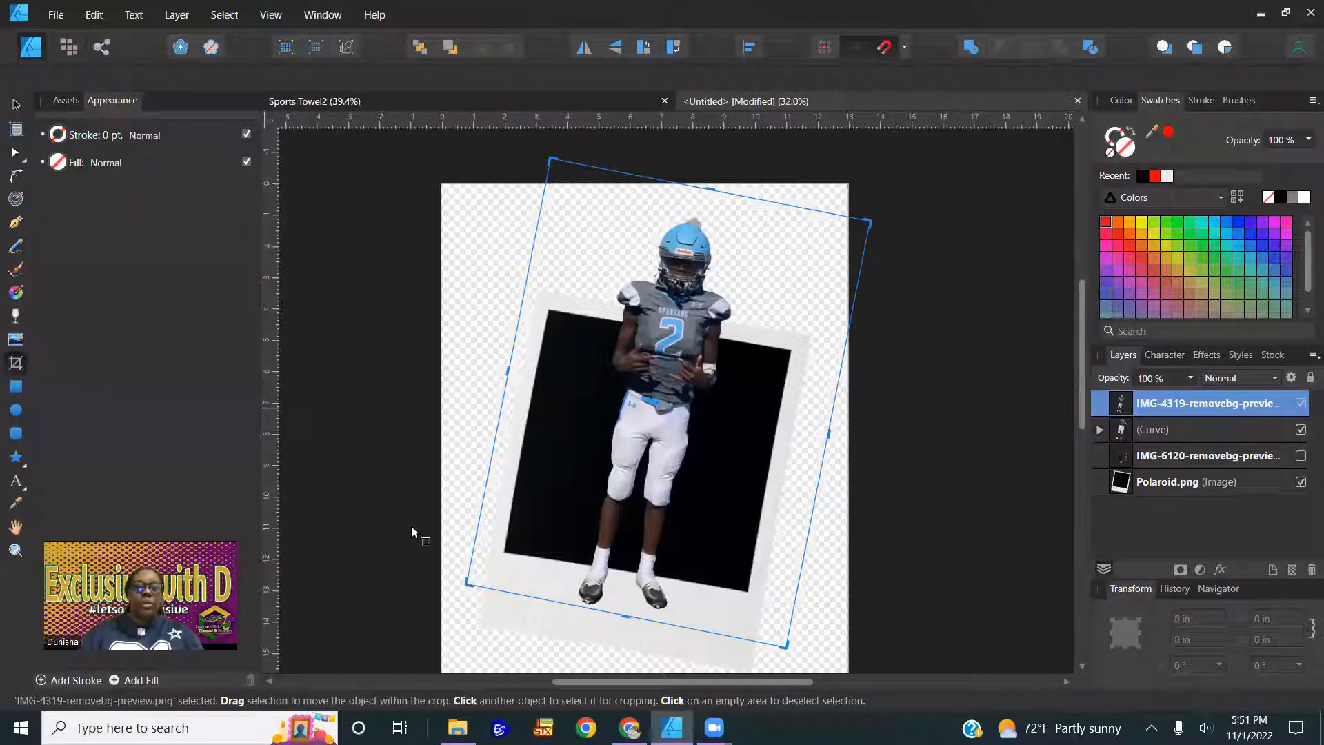
{"action": "left_click_drag", "start_coordinate": [626, 615], "coordinate": [658, 478]}
{"action": "left_click", "coordinate": [16, 104]}
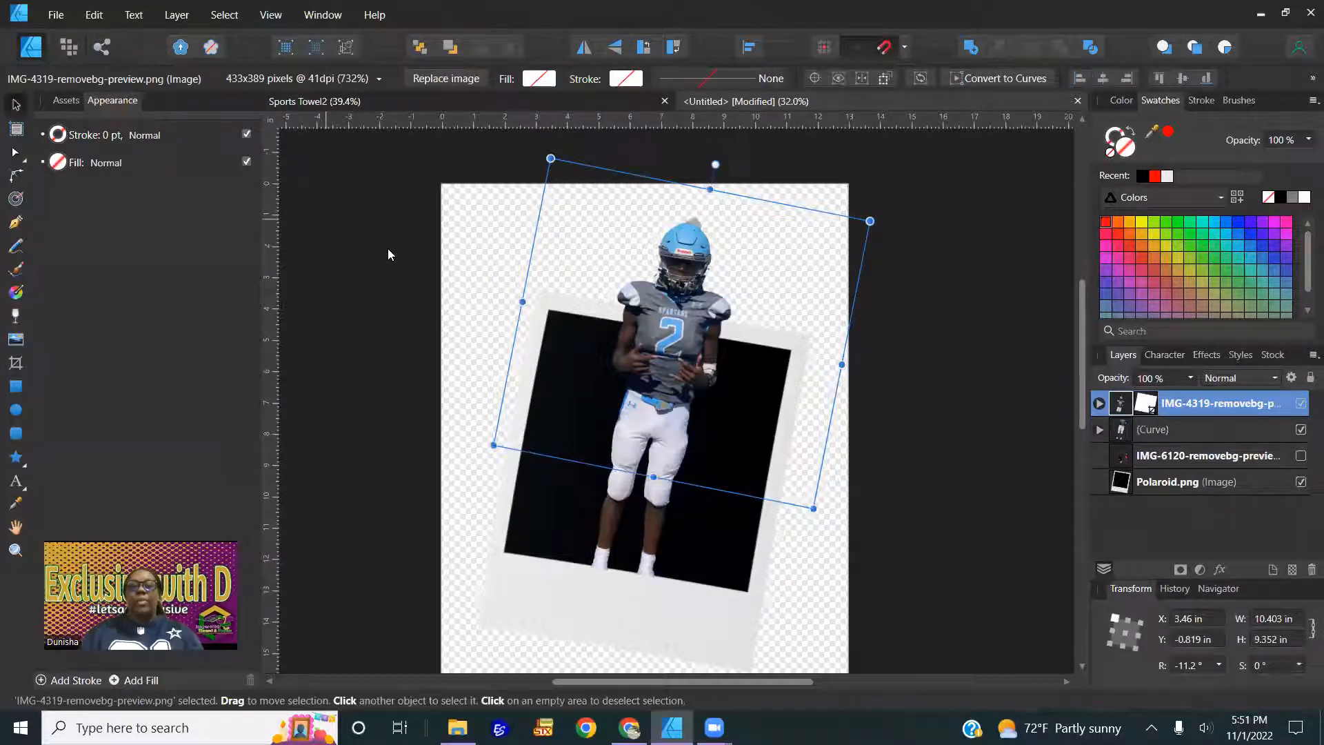
{"action": "left_click", "coordinate": [890, 426]}
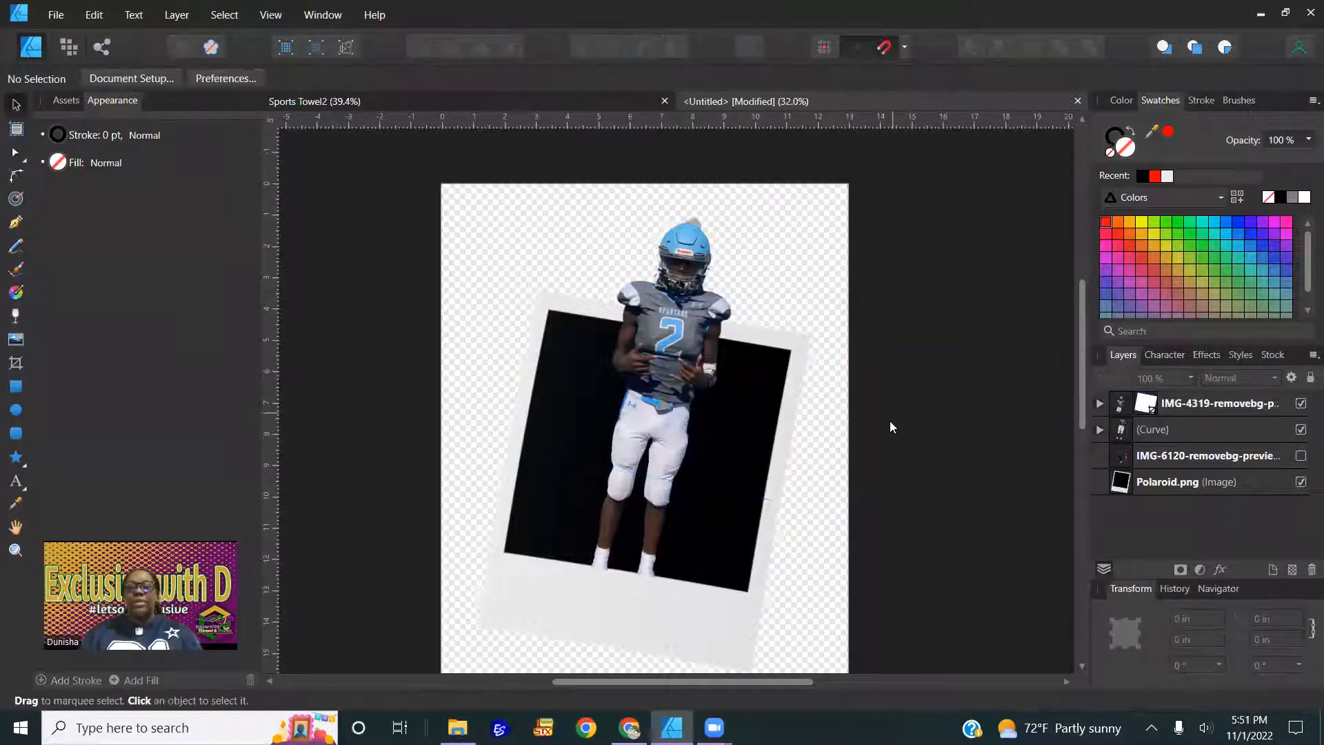
Try moving the cropped IMG-4319 copy up and away from the Polaroid, and undo the move
{"action": "left_click", "coordinate": [668, 358]}
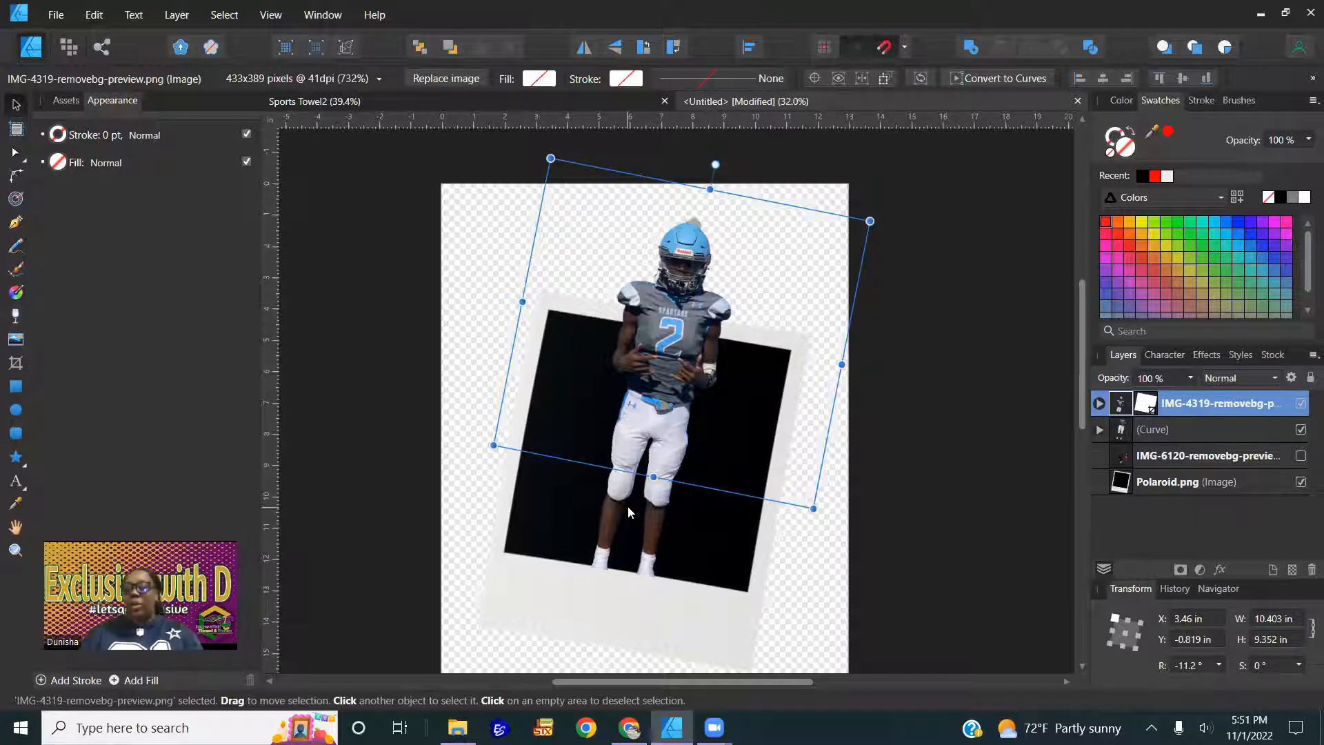
{"action": "left_click", "coordinate": [937, 449]}
{"action": "left_click", "coordinate": [690, 342]}
{"action": "left_click_drag", "start_coordinate": [690, 342], "coordinate": [812, 321]}
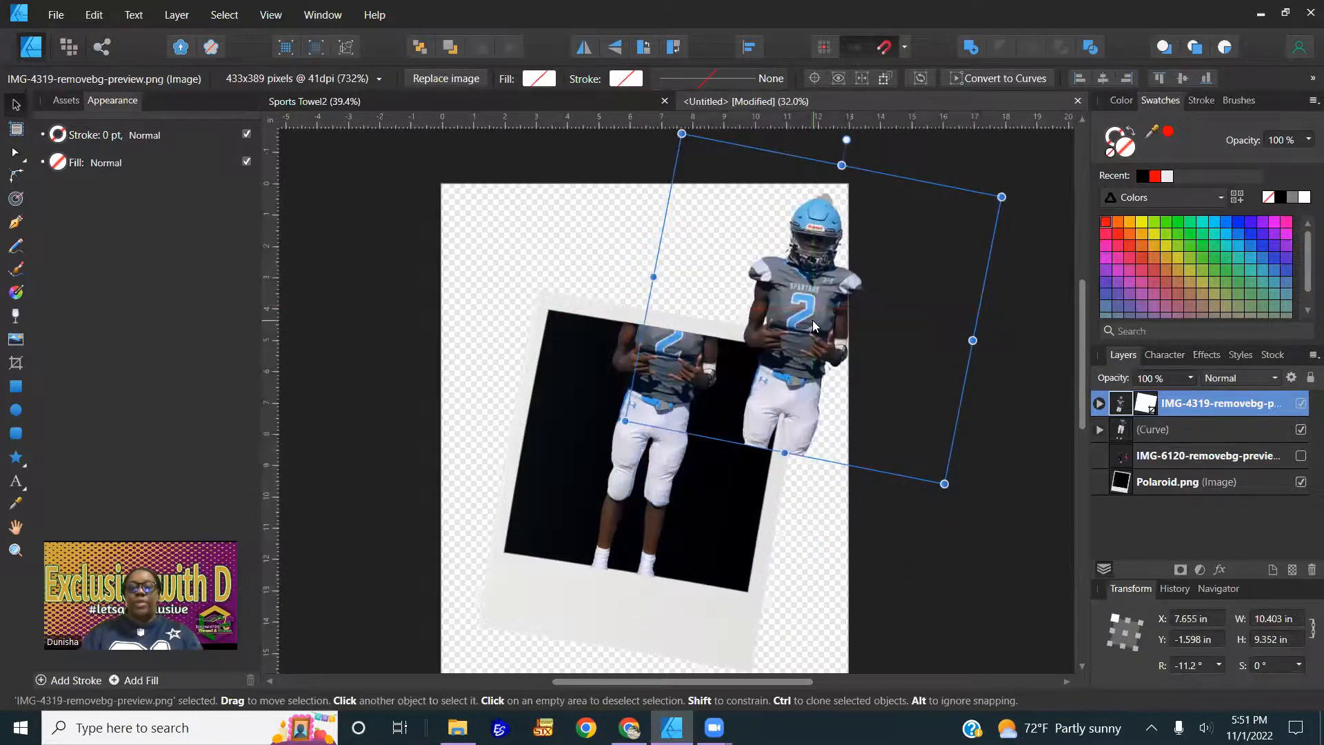
{"action": "key", "text": "ctrl+z"}
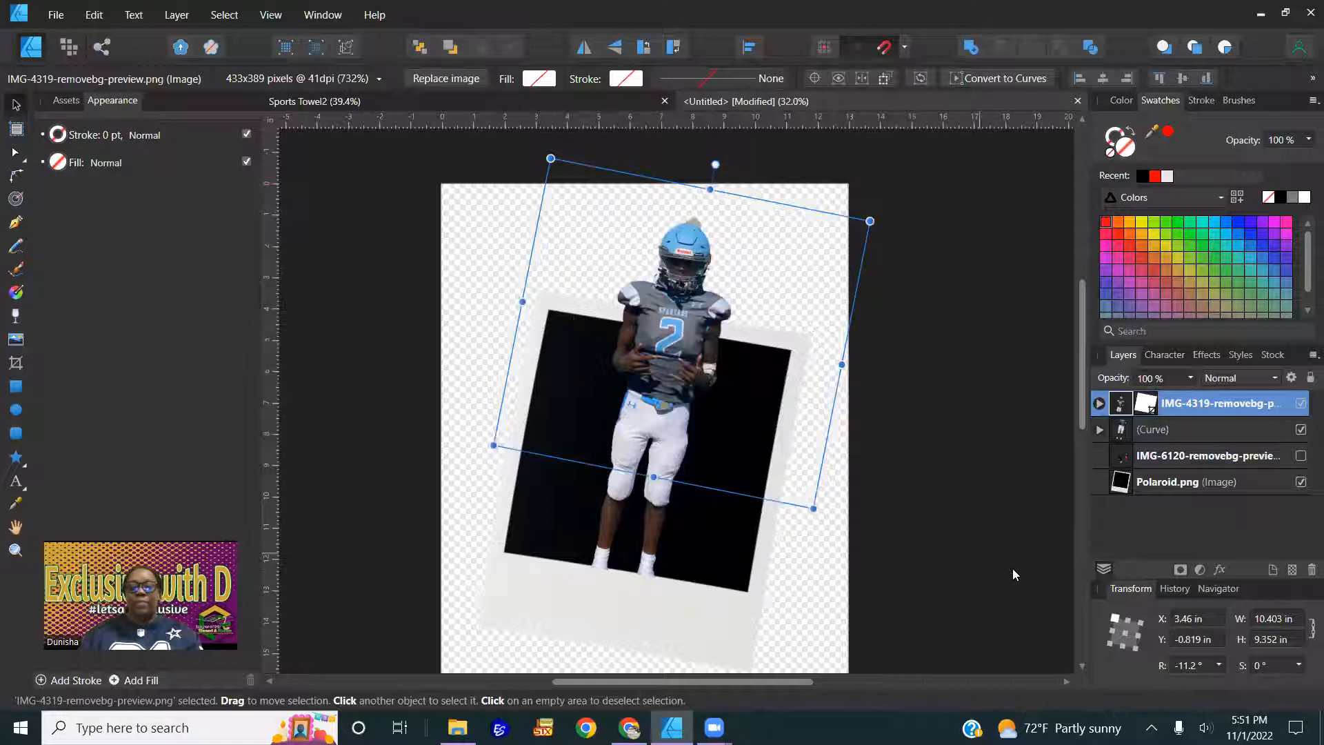
Try shifting the clipped IMG-4319 copy inside the curve, restore its position and clear the selection
{"action": "left_click", "coordinate": [1156, 431]}
{"action": "left_click", "coordinate": [1099, 429]}
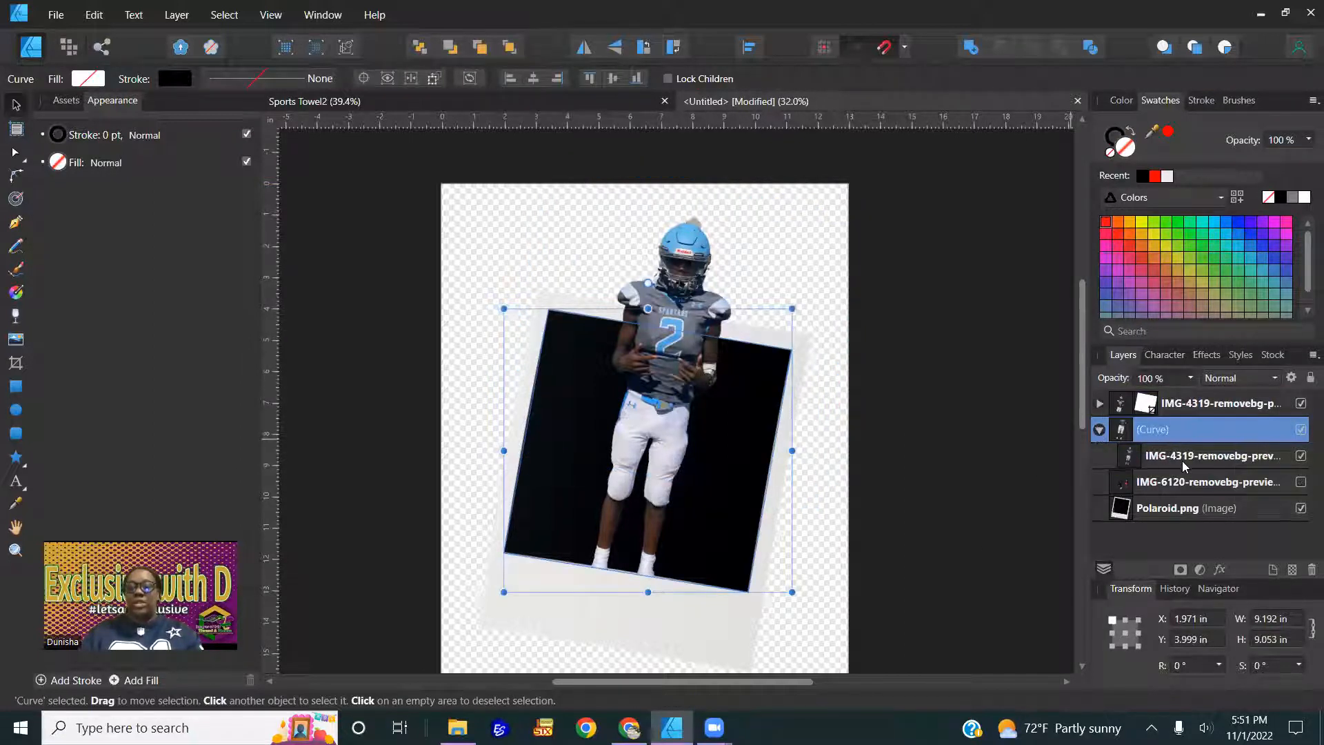
{"action": "left_click", "coordinate": [1184, 466]}
{"action": "left_click_drag", "start_coordinate": [618, 531], "coordinate": [763, 494]}
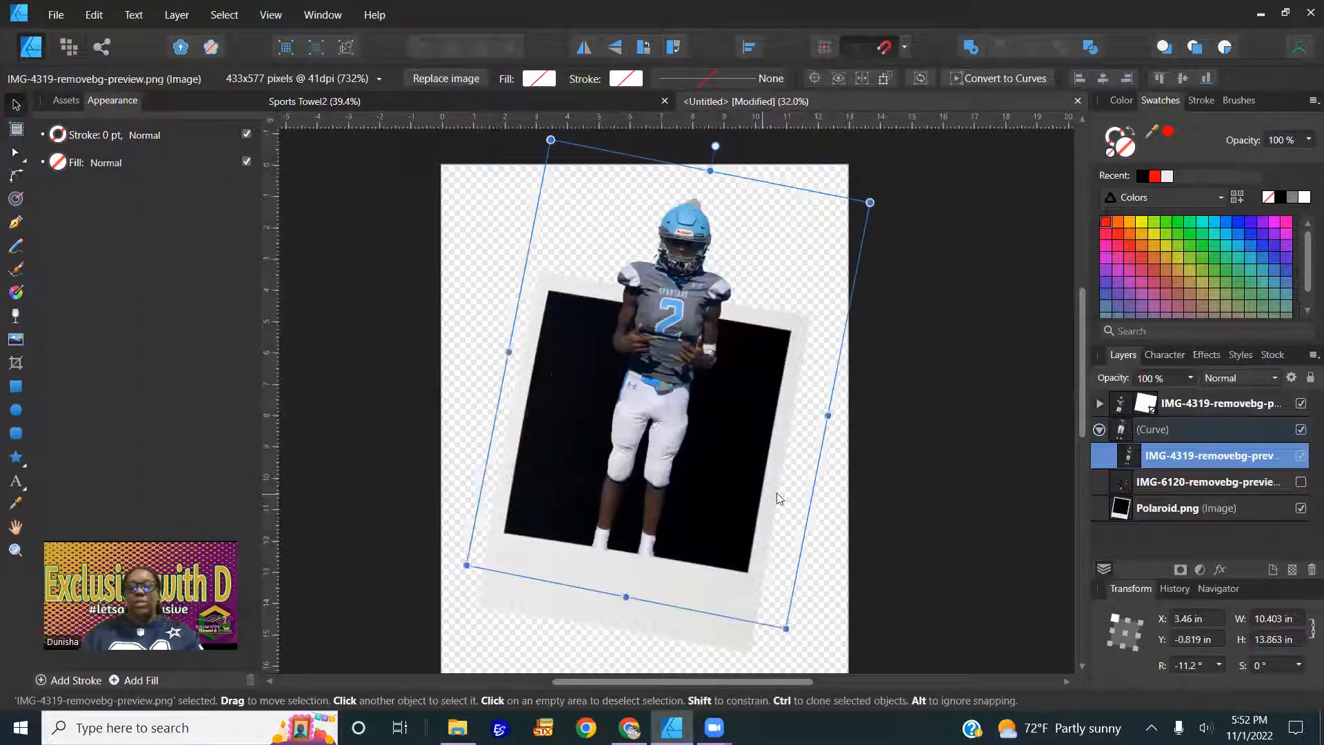
{"action": "left_click", "coordinate": [961, 442]}
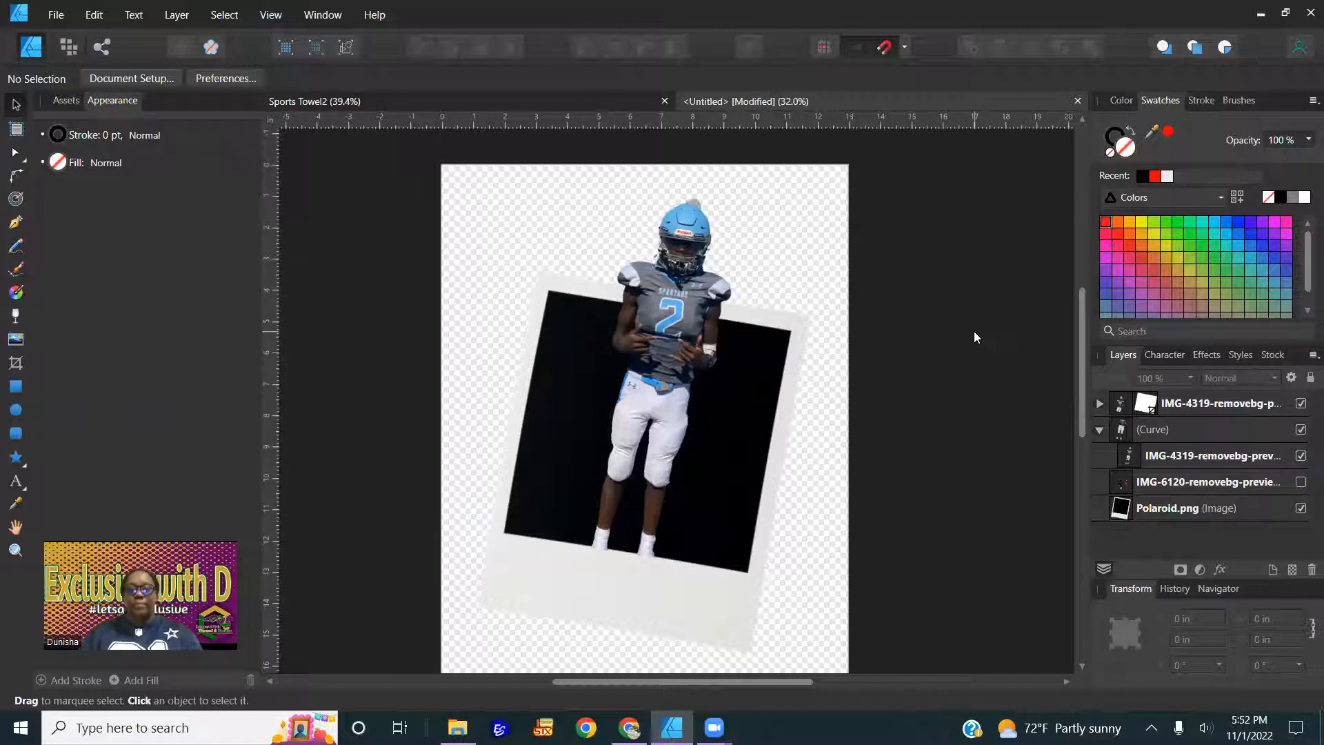
{"action": "left_click", "coordinate": [1100, 429]}
{"action": "left_click", "coordinate": [1180, 406]}
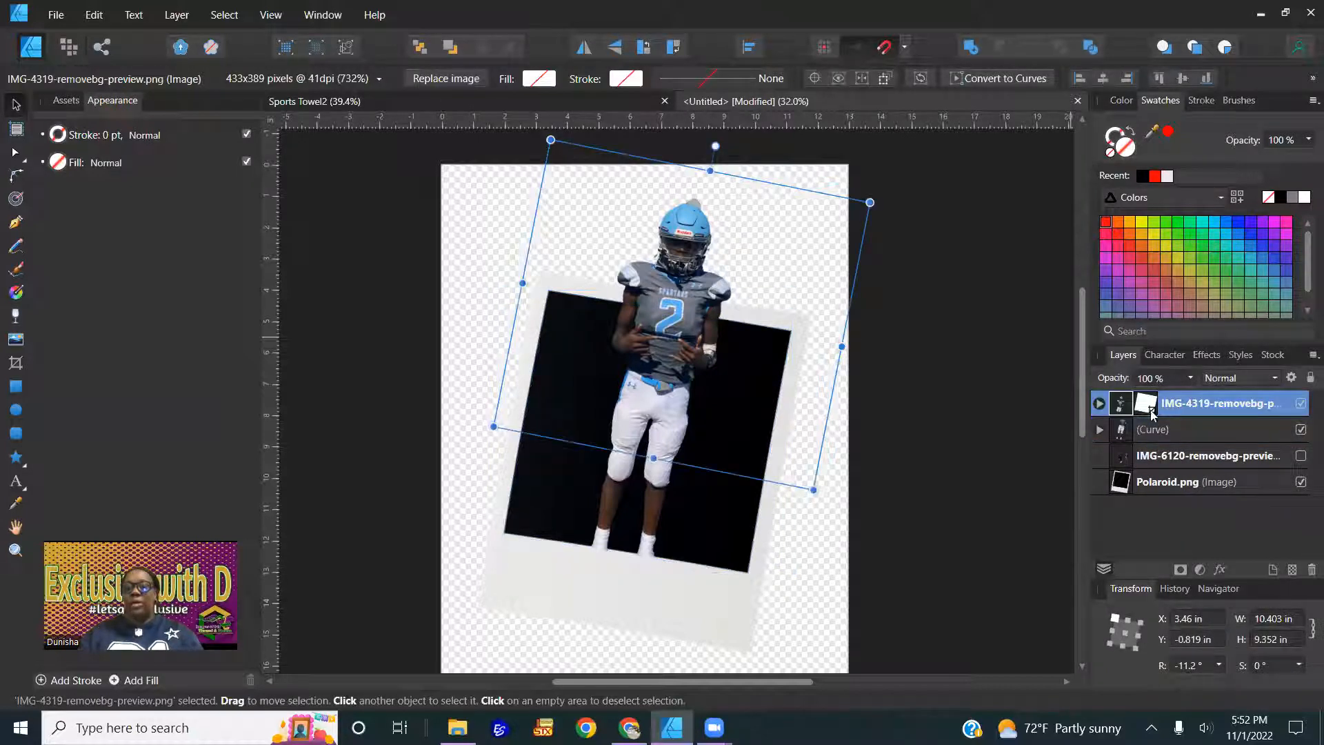
{"action": "left_click", "coordinate": [1099, 430]}
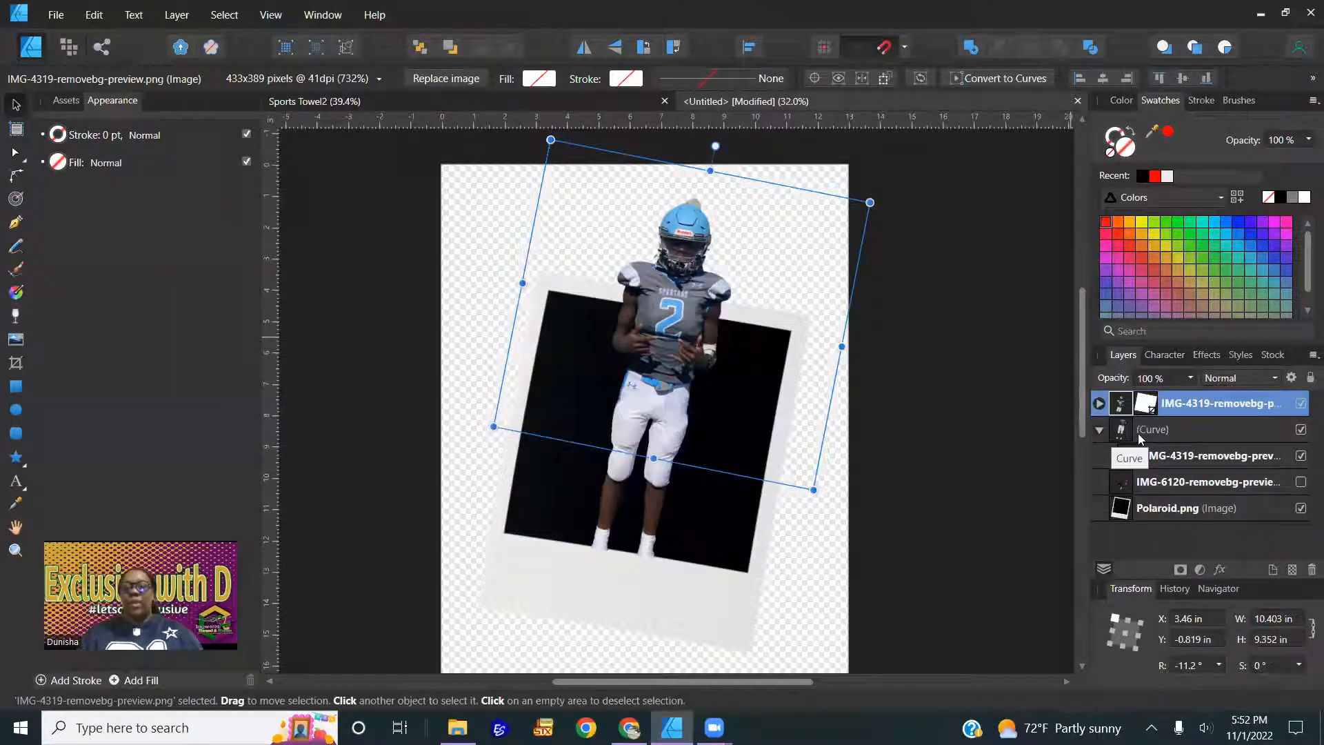
{"action": "left_click", "coordinate": [1091, 429]}
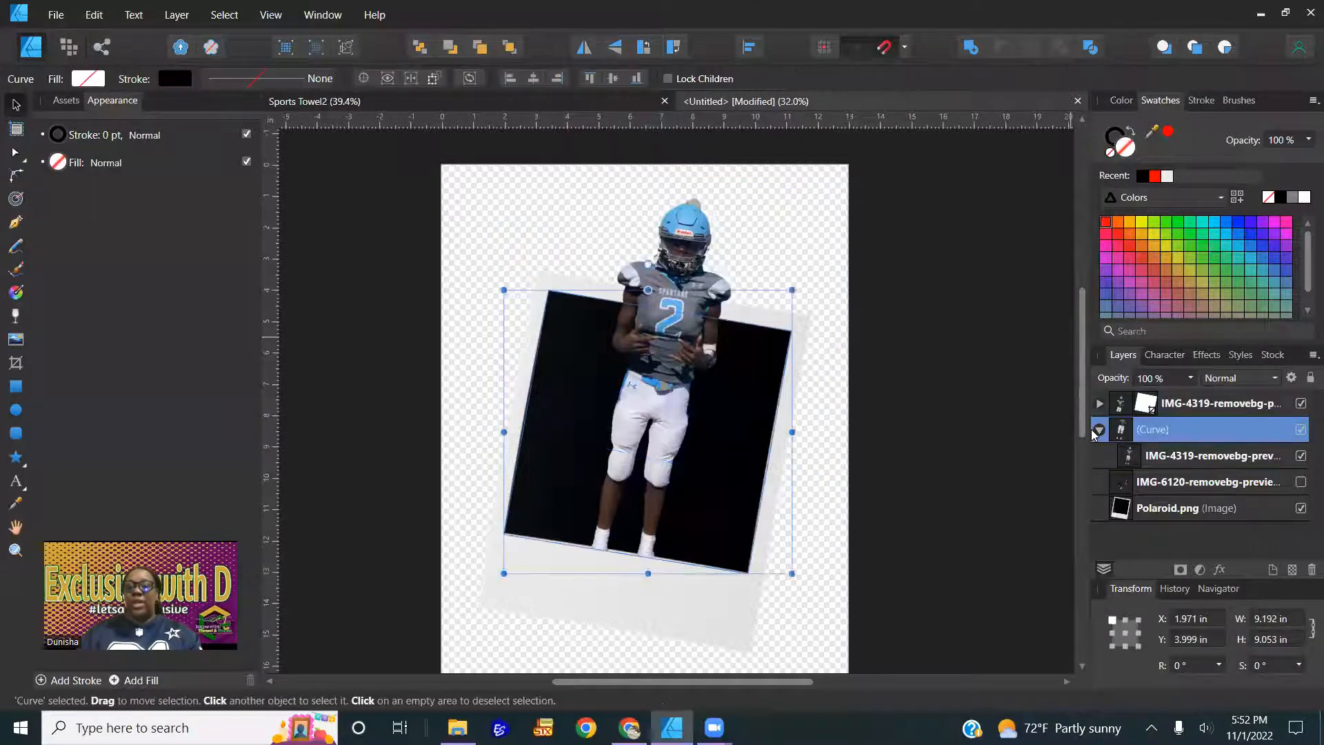
{"action": "left_click", "coordinate": [1098, 430]}
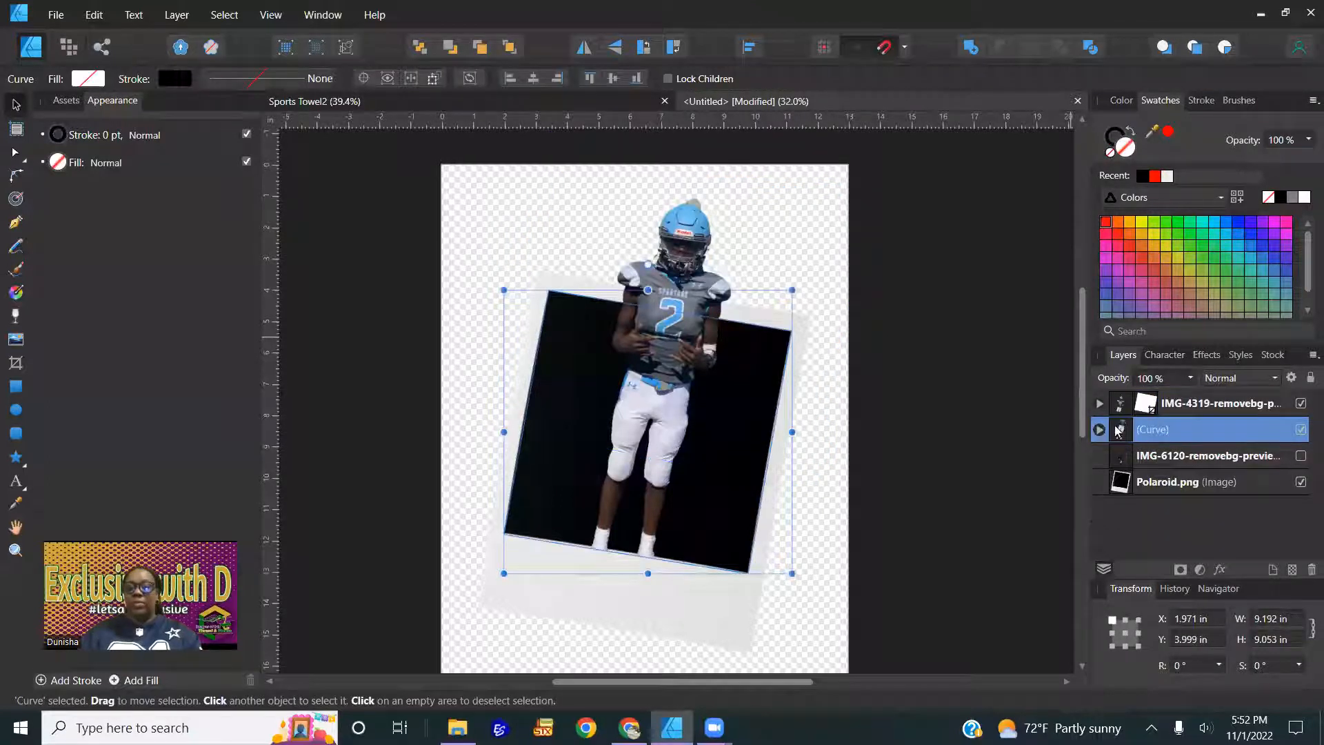
Group the cropped IMG-4319 image with the curve holding the clipped copy, and deselect the group
{"action": "double_click", "coordinate": [1179, 405]}
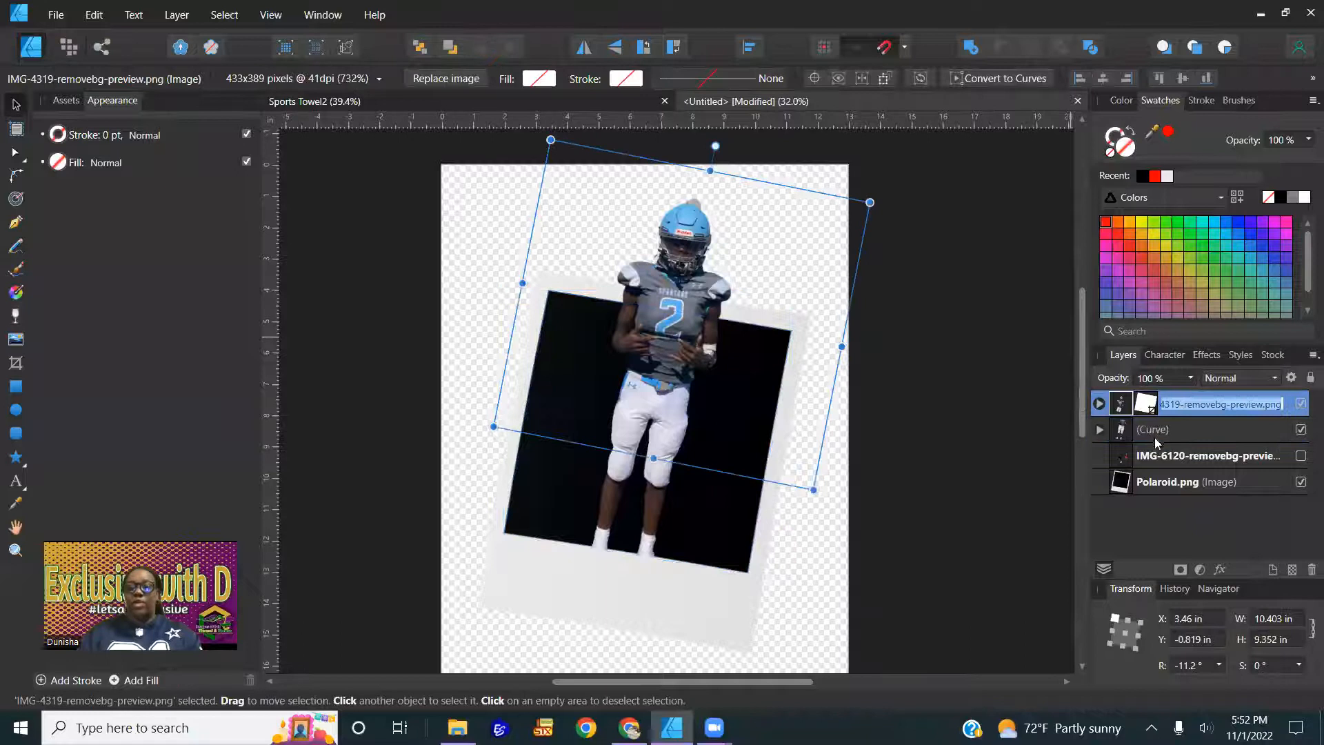
{"action": "key", "text": "Return"}
{"action": "left_click", "coordinate": [1160, 431], "text": "shift"}
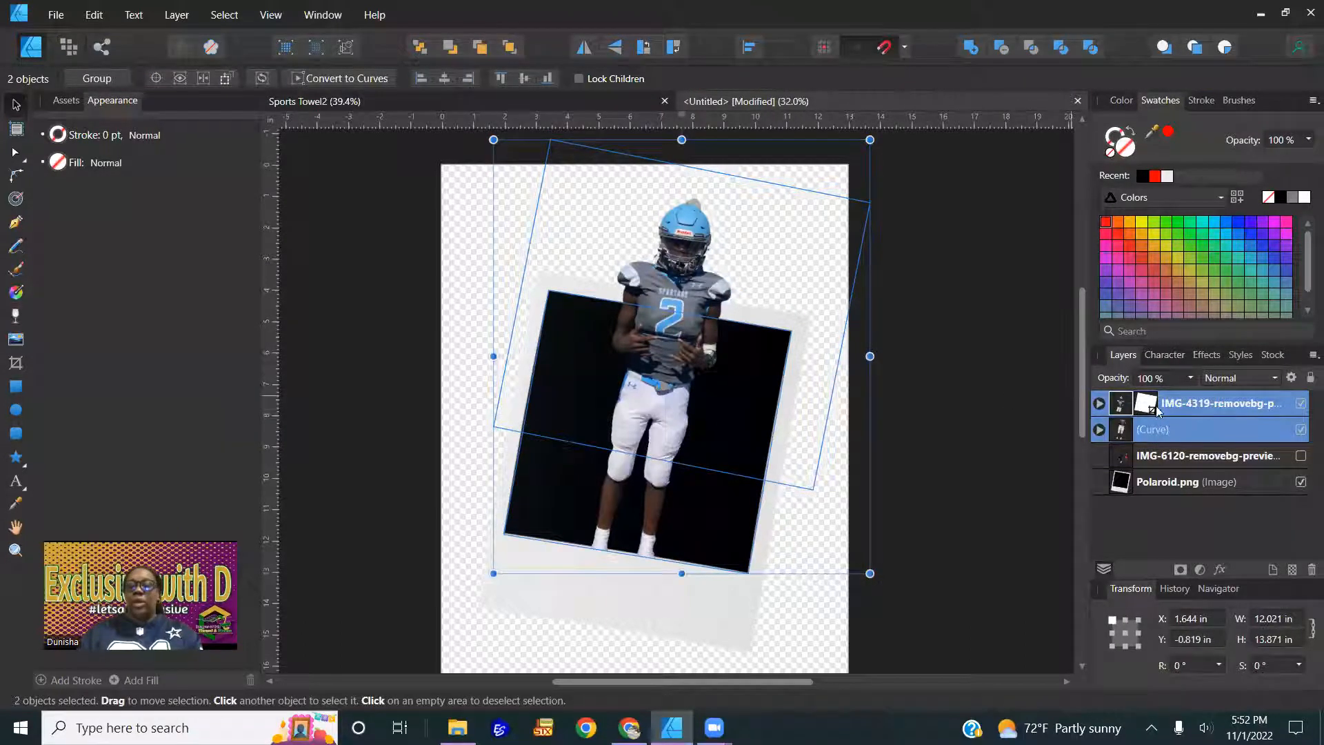
{"action": "right_click", "coordinate": [1164, 427]}
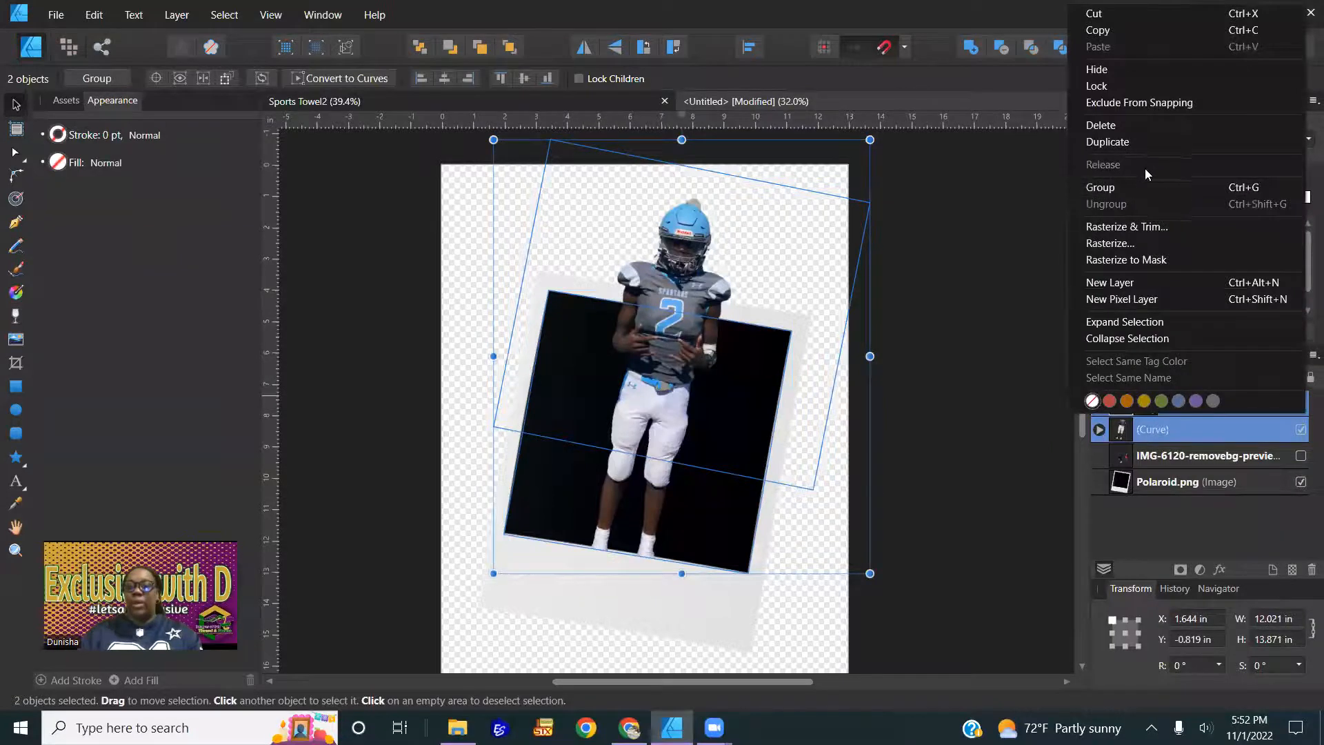
{"action": "left_click", "coordinate": [1139, 195]}
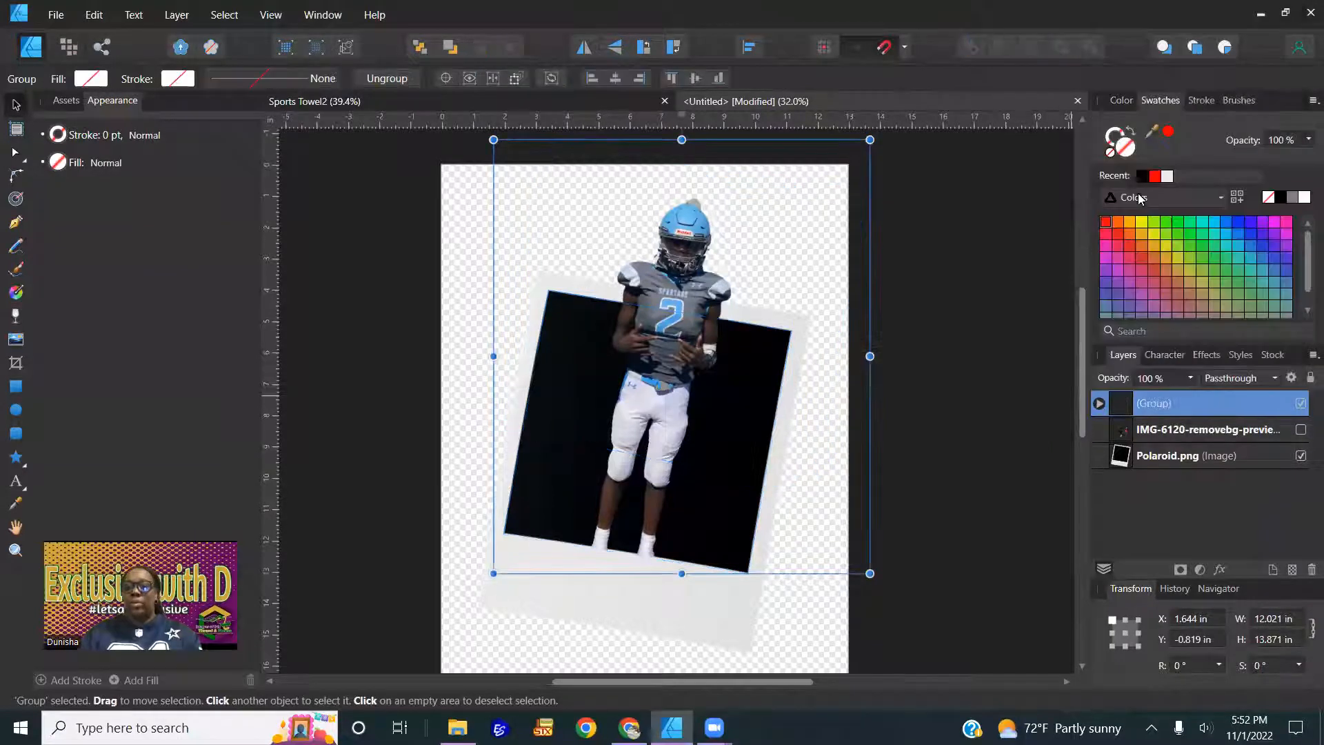
{"action": "left_click", "coordinate": [989, 438]}
Try moving the player group up over the Polaroid, undo the move and deselect it
{"action": "left_click", "coordinate": [1163, 402]}
{"action": "left_click_drag", "start_coordinate": [650, 379], "coordinate": [661, 310]}
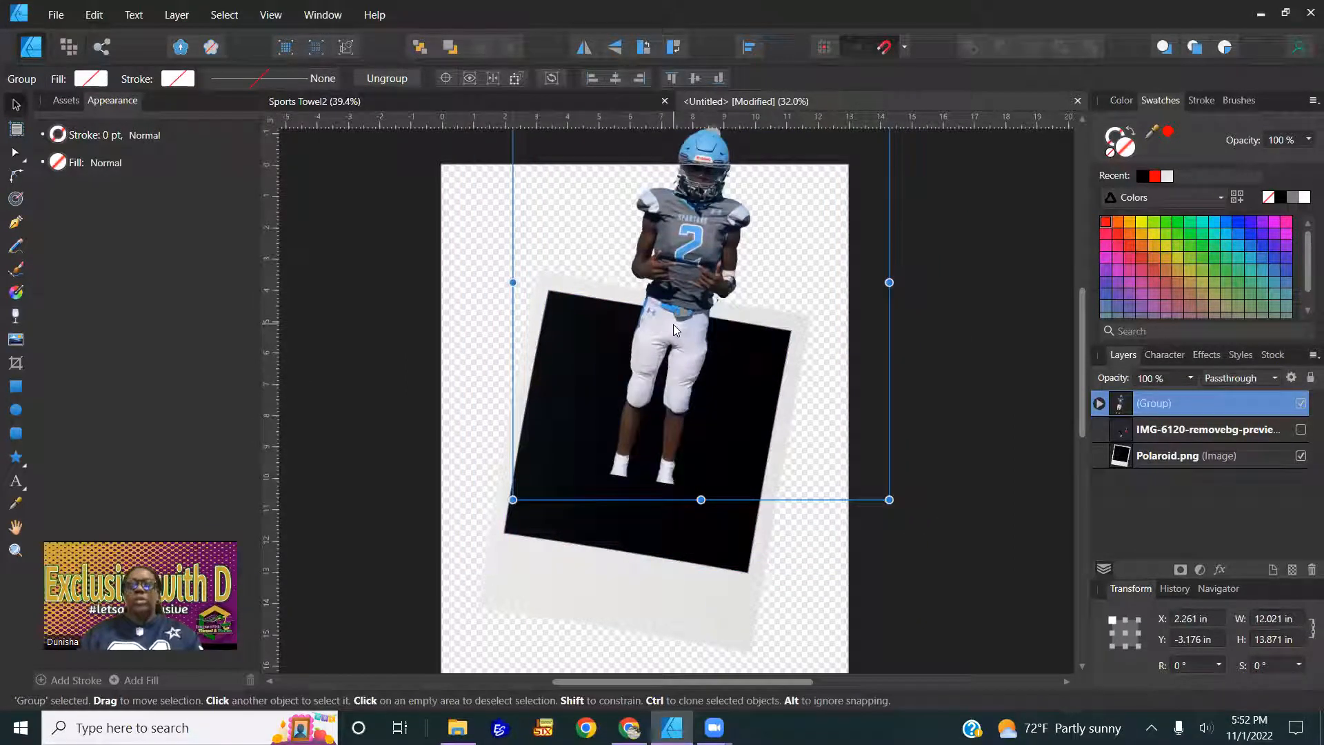
{"action": "key", "text": "ctrl+z"}
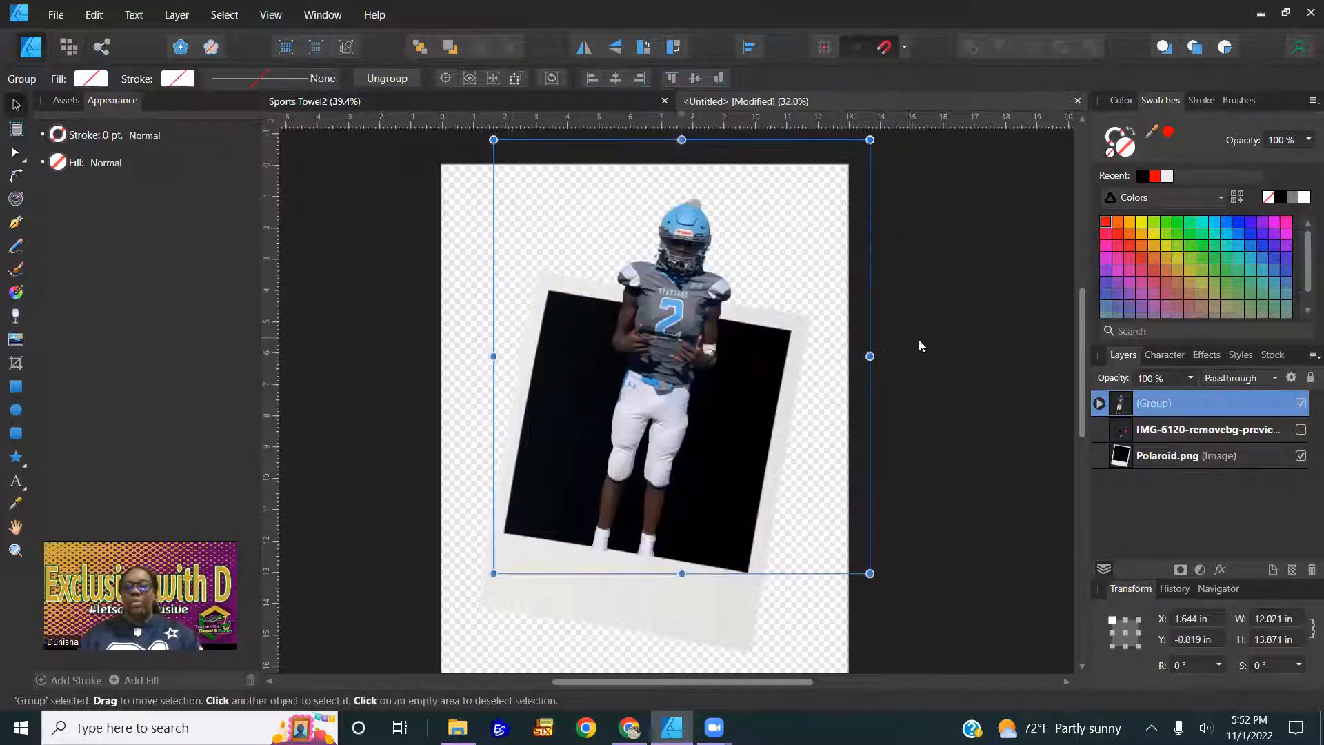
{"action": "left_click", "coordinate": [993, 377]}
Fill the curve inside the player group with red
{"action": "left_click", "coordinate": [1099, 403]}
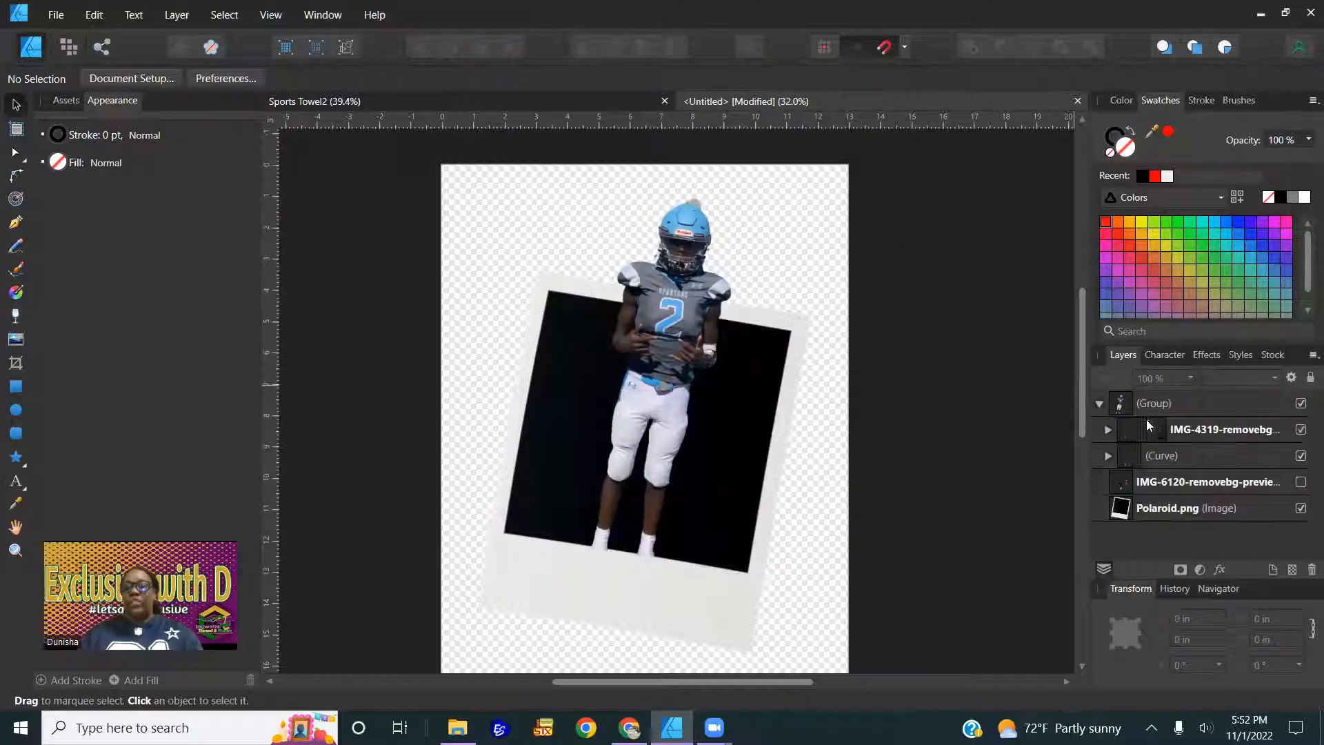
{"action": "left_click", "coordinate": [1194, 455]}
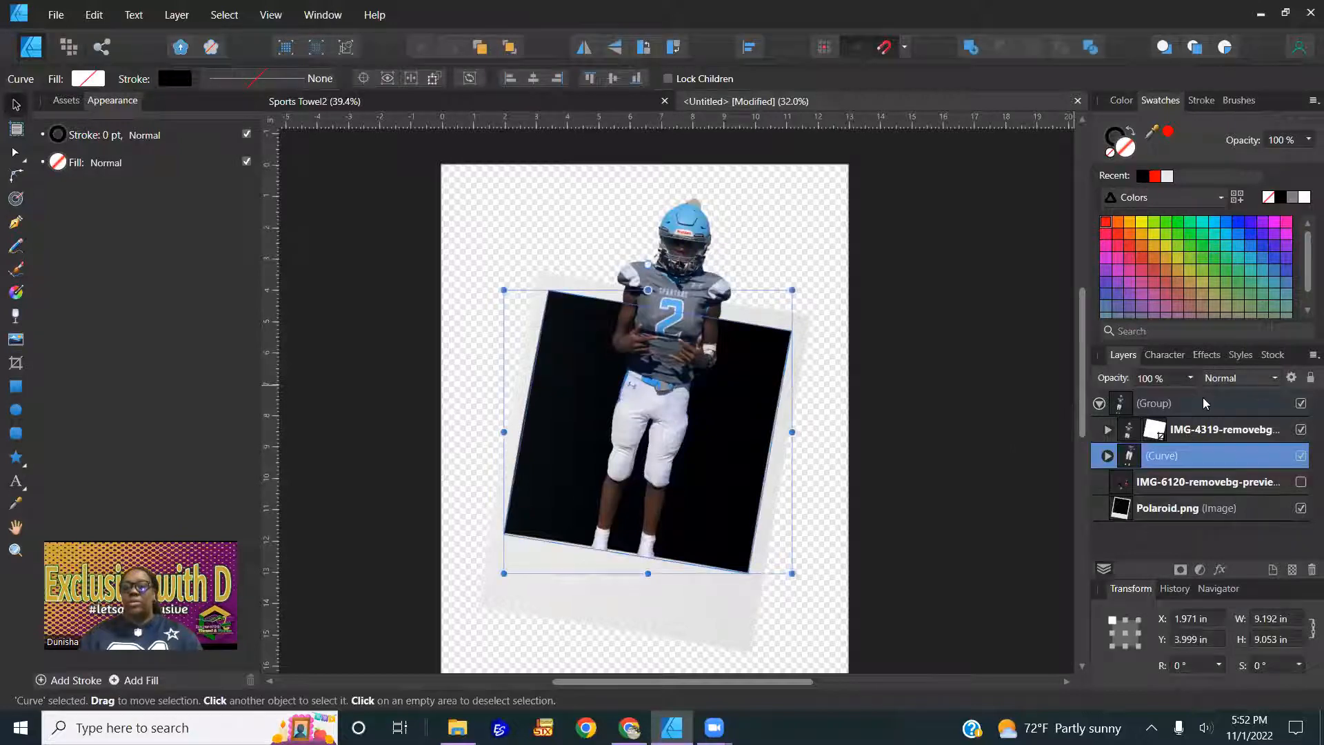
{"action": "left_click", "coordinate": [1168, 135]}
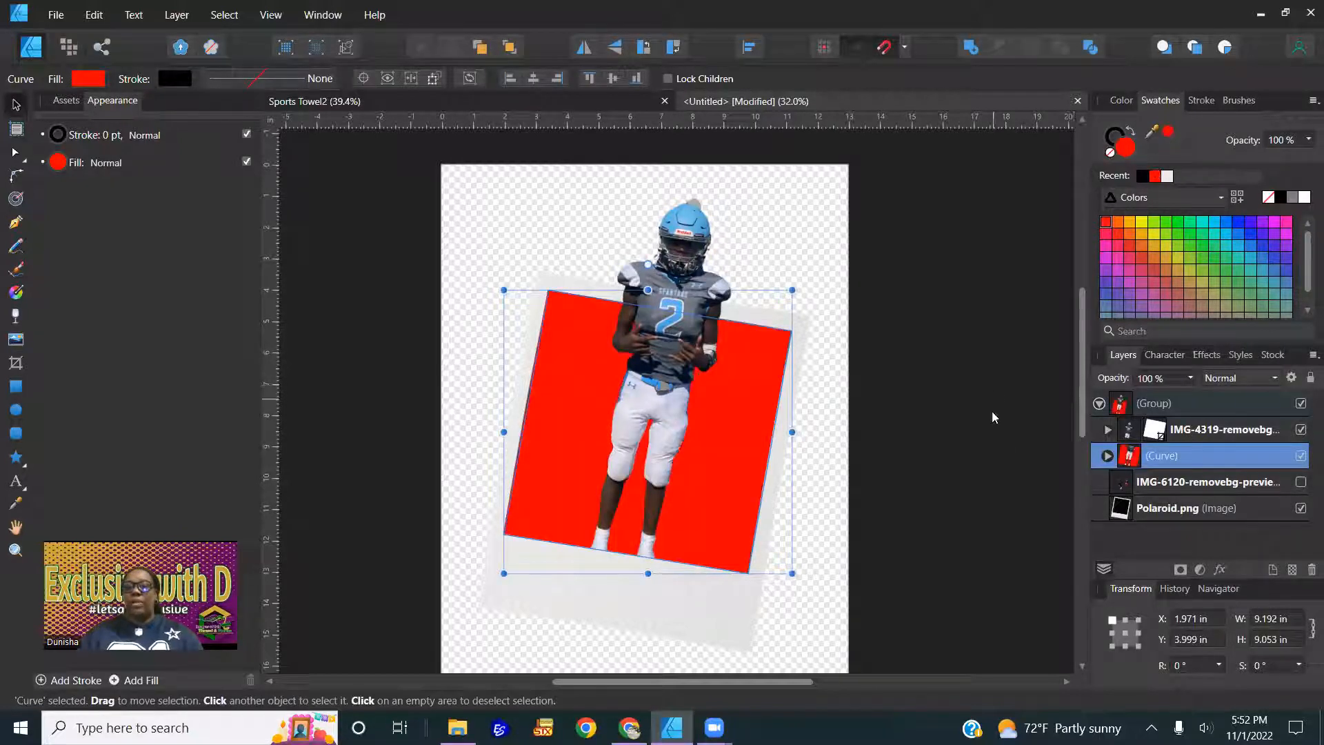
Try moving the player group with its red-filled curve upward, and restore its original position
{"action": "left_click", "coordinate": [1160, 406]}
{"action": "left_click_drag", "start_coordinate": [658, 373], "coordinate": [659, 270]}
{"action": "left_click_drag", "start_coordinate": [583, 423], "coordinate": [654, 312]}
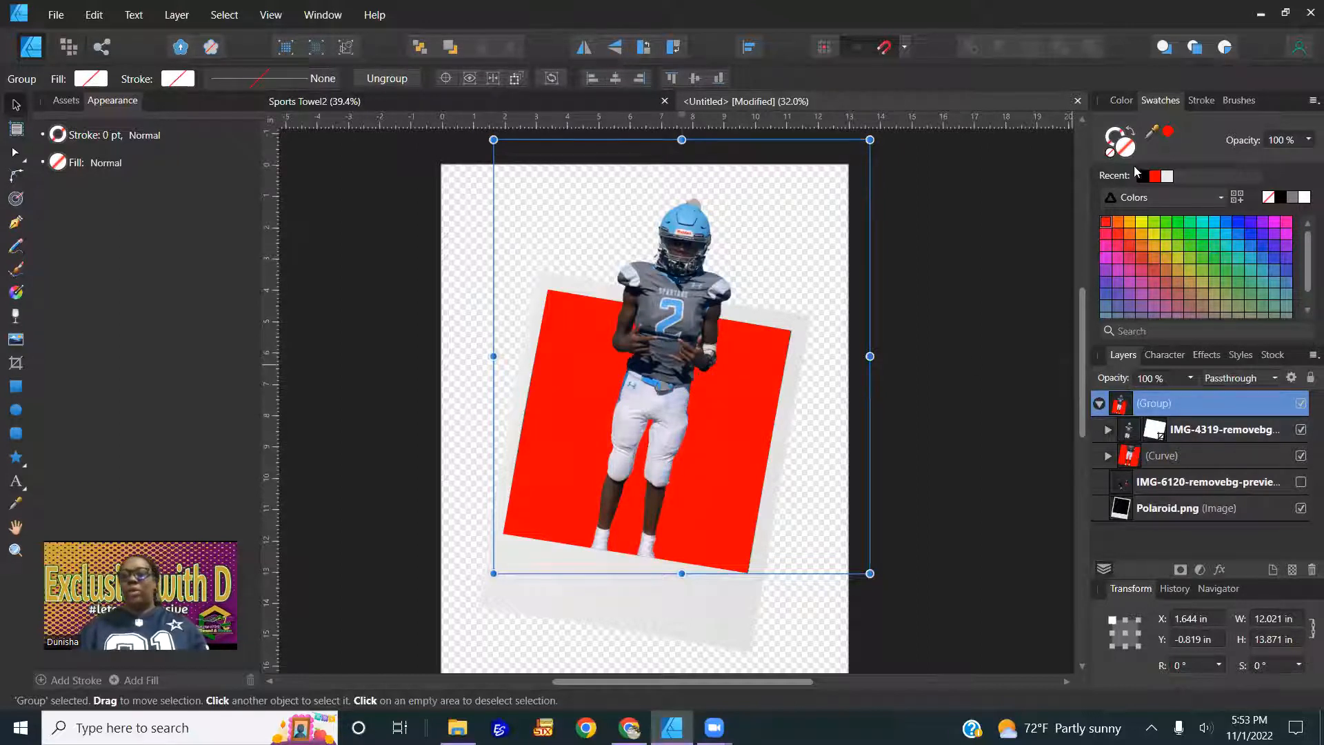
Set the grouped curve's fill to none and deselect it
{"action": "left_click", "coordinate": [1176, 462]}
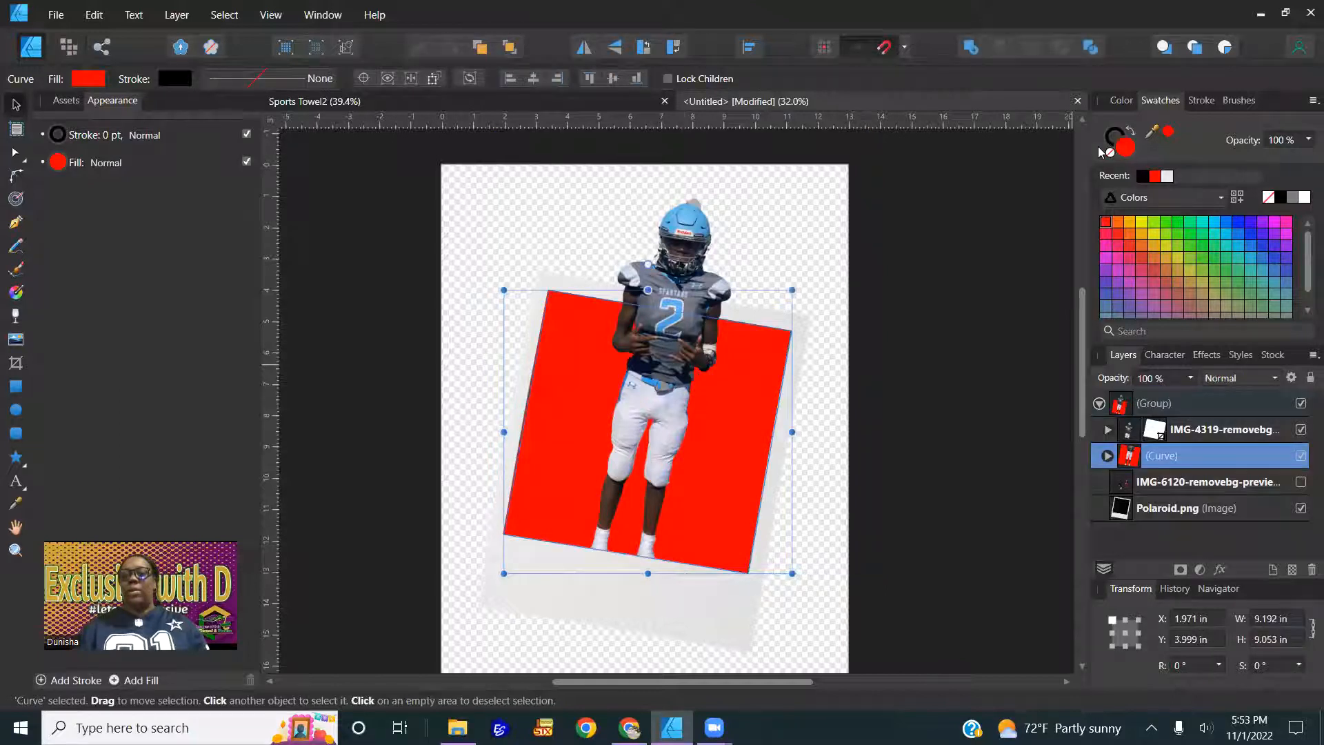
{"action": "left_click", "coordinate": [1111, 156]}
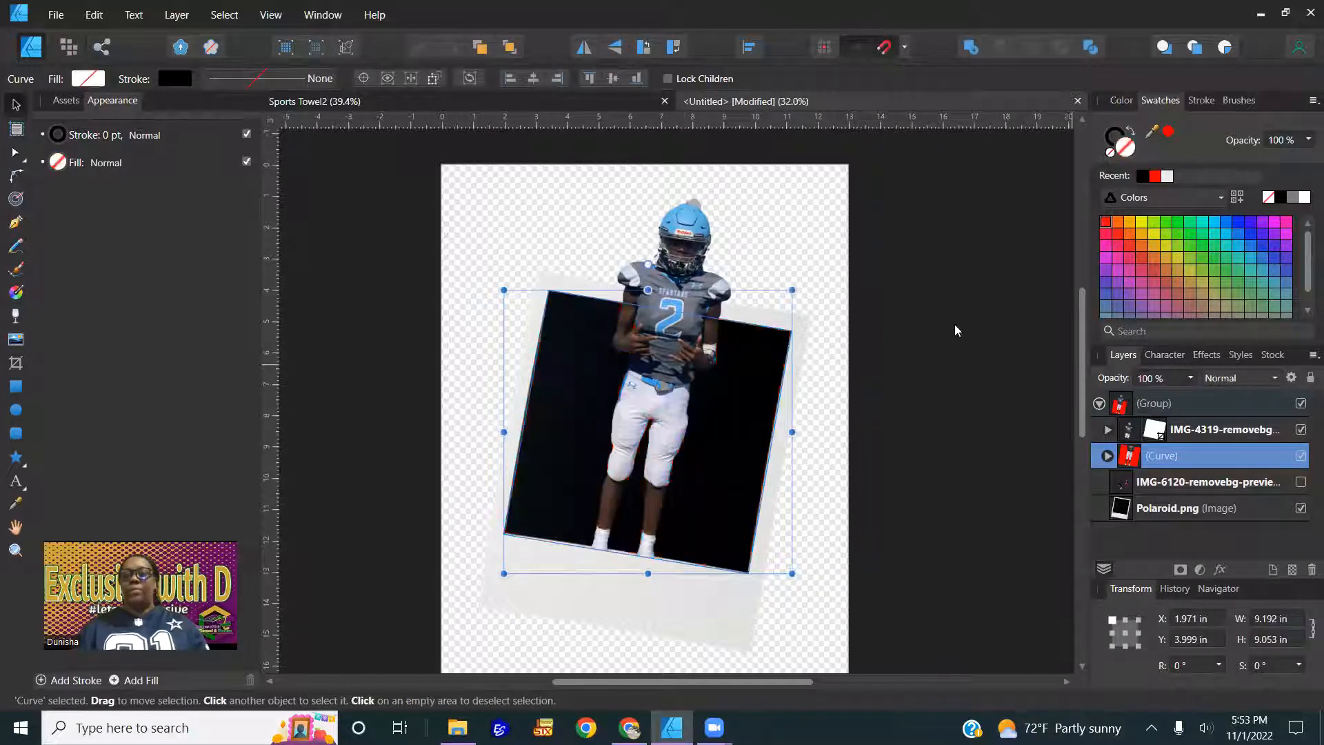
{"action": "left_click", "coordinate": [968, 368]}
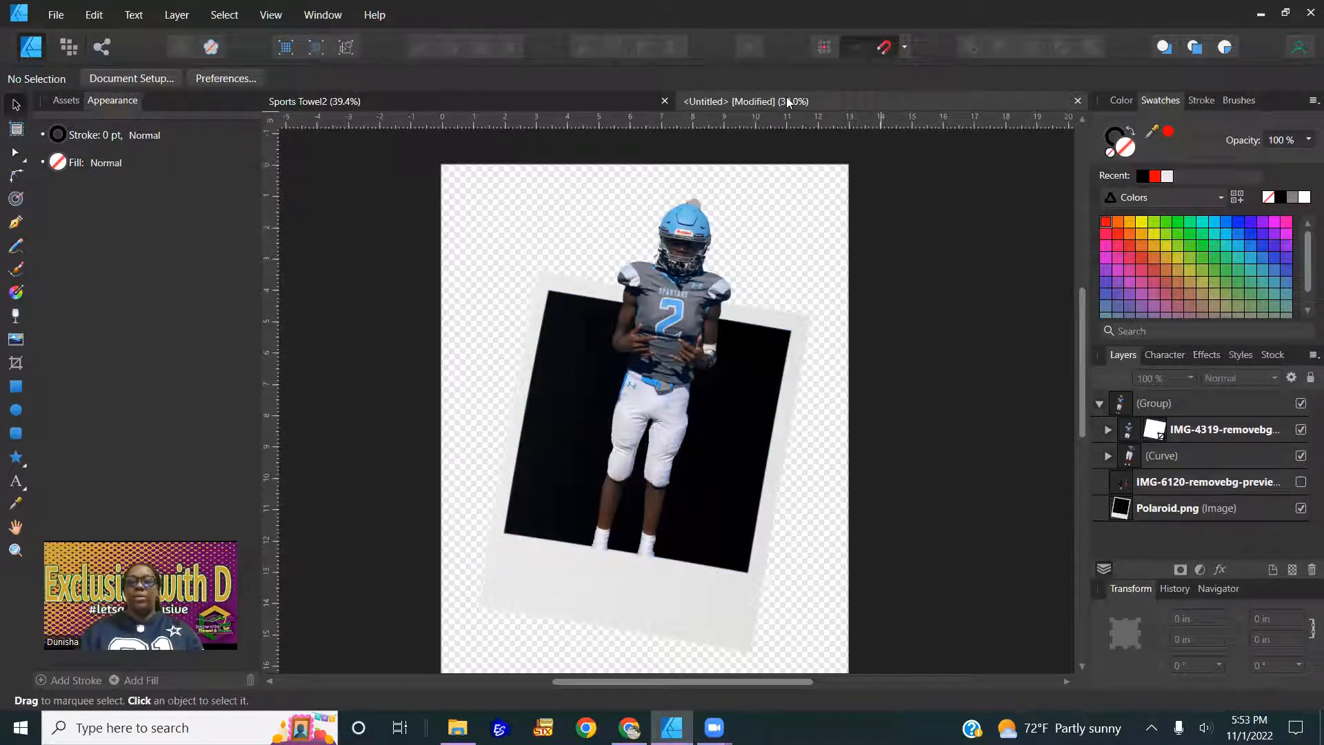
Switch to the Sports Towel2 document and hide its Baseball, Basketball and Cheer layers
{"action": "left_click", "coordinate": [642, 106]}
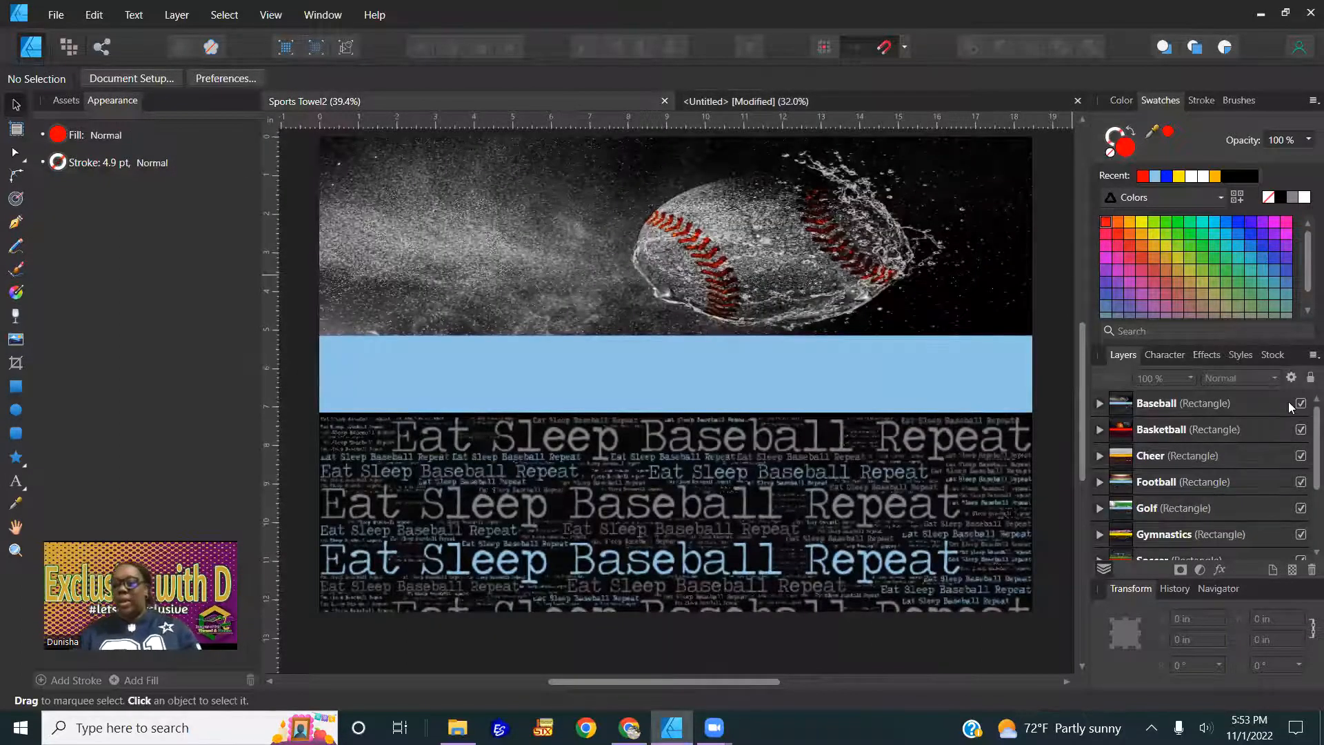
{"action": "left_click", "coordinate": [1301, 404]}
{"action": "left_click", "coordinate": [1301, 430]}
{"action": "left_click", "coordinate": [1301, 456]}
Copy the Football rectangle with the stadium background from Sports Towel2
{"action": "left_click", "coordinate": [1220, 482]}
{"action": "right_click", "coordinate": [694, 305]}
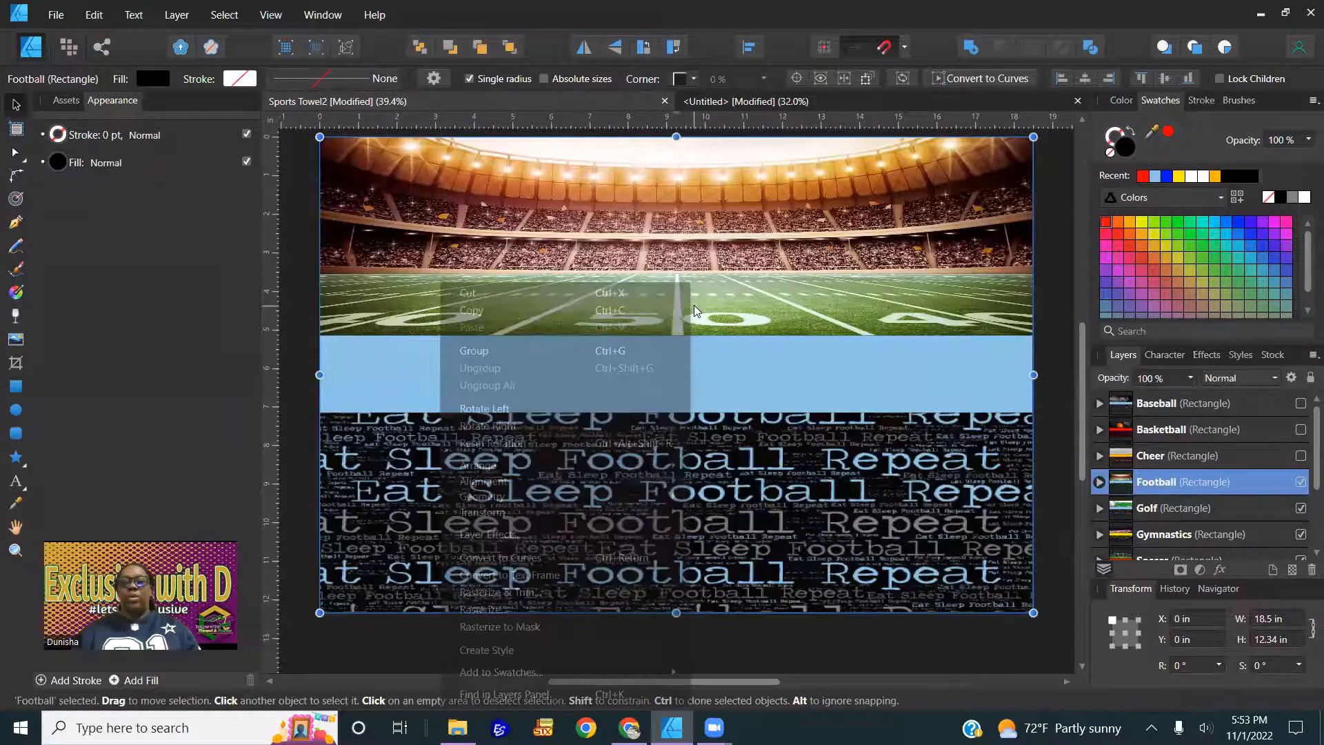
{"action": "left_click", "coordinate": [494, 310]}
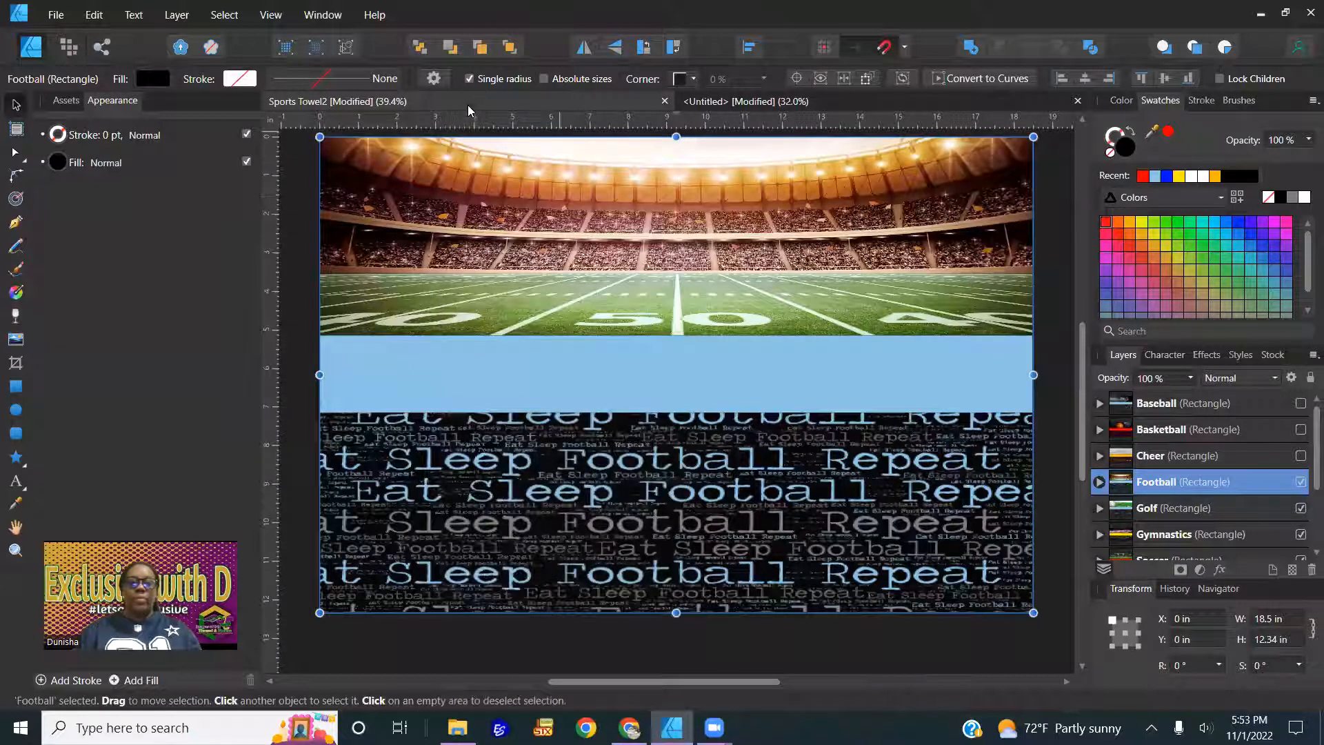
Paste the Football rectangle into the untitled Polaroid document and set its width to 10 in
{"action": "left_click", "coordinate": [778, 102]}
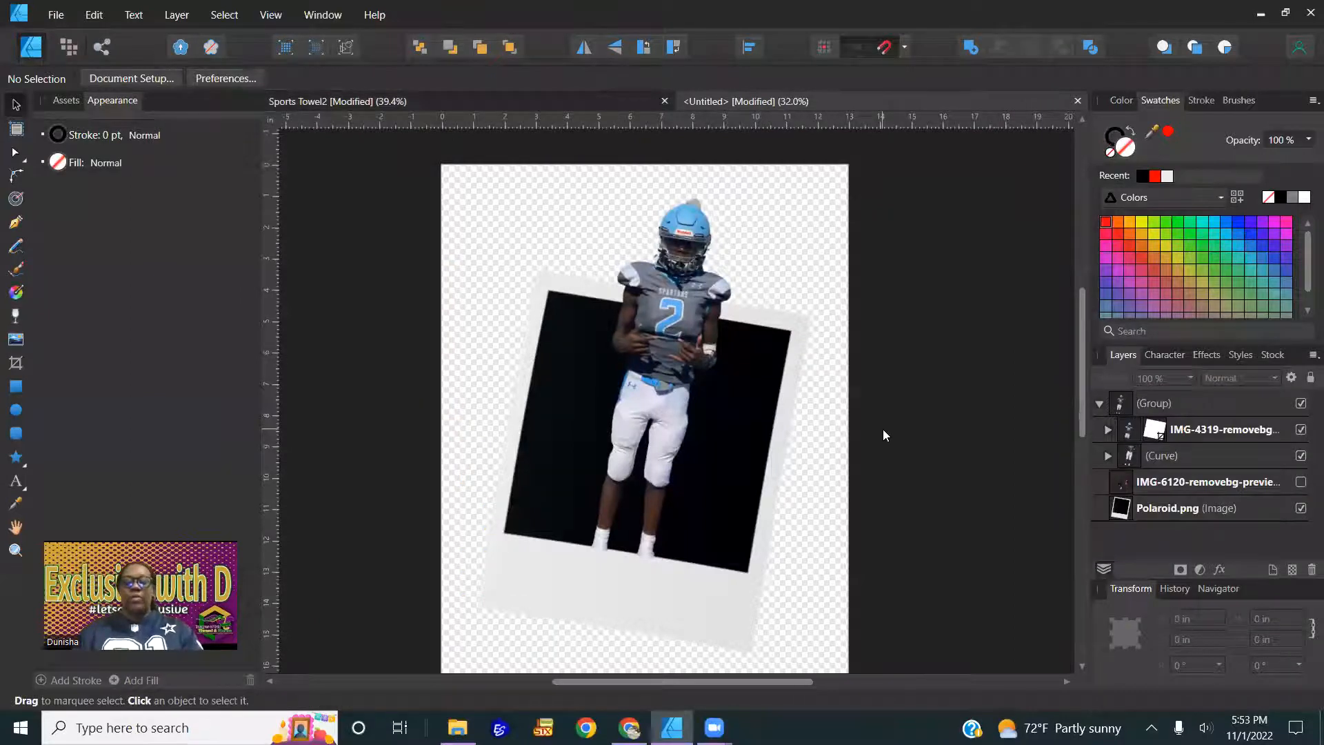
{"action": "key", "text": "ctrl+v"}
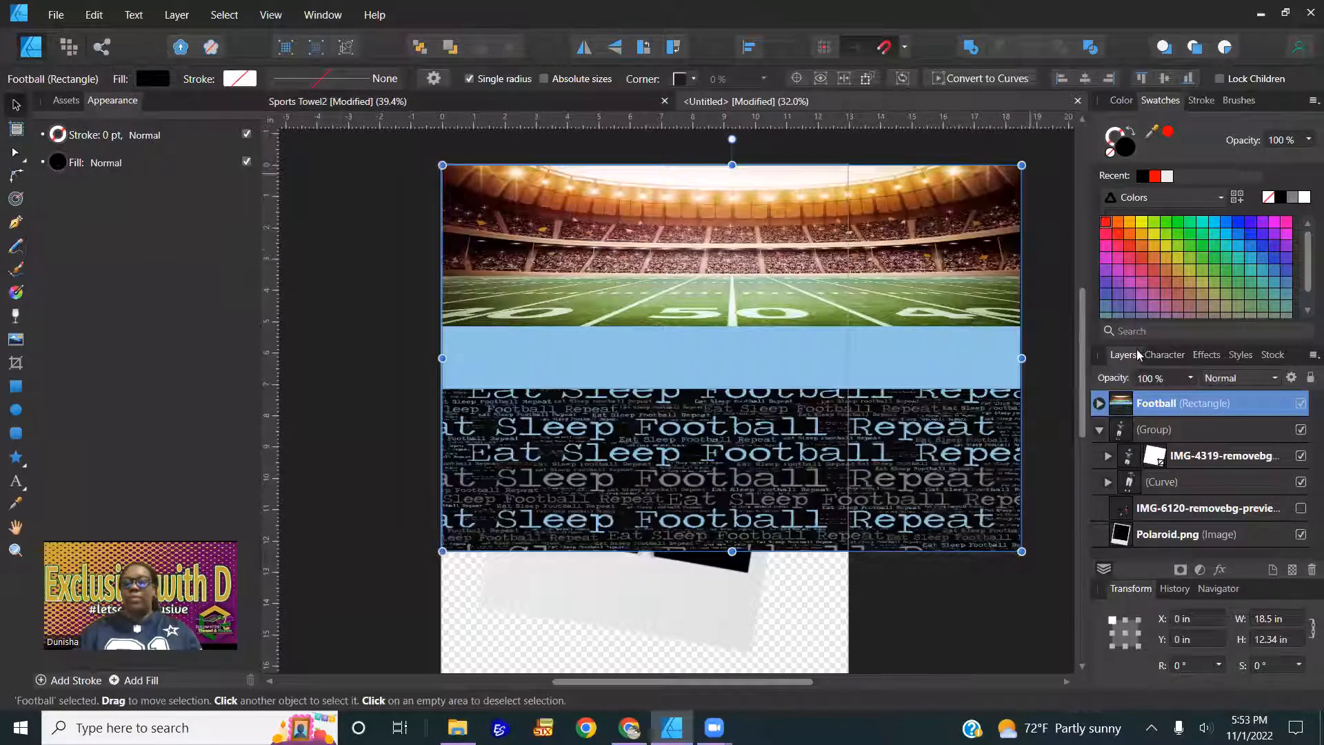
{"action": "left_click", "coordinate": [1287, 619]}
{"action": "type", "text": "10"}
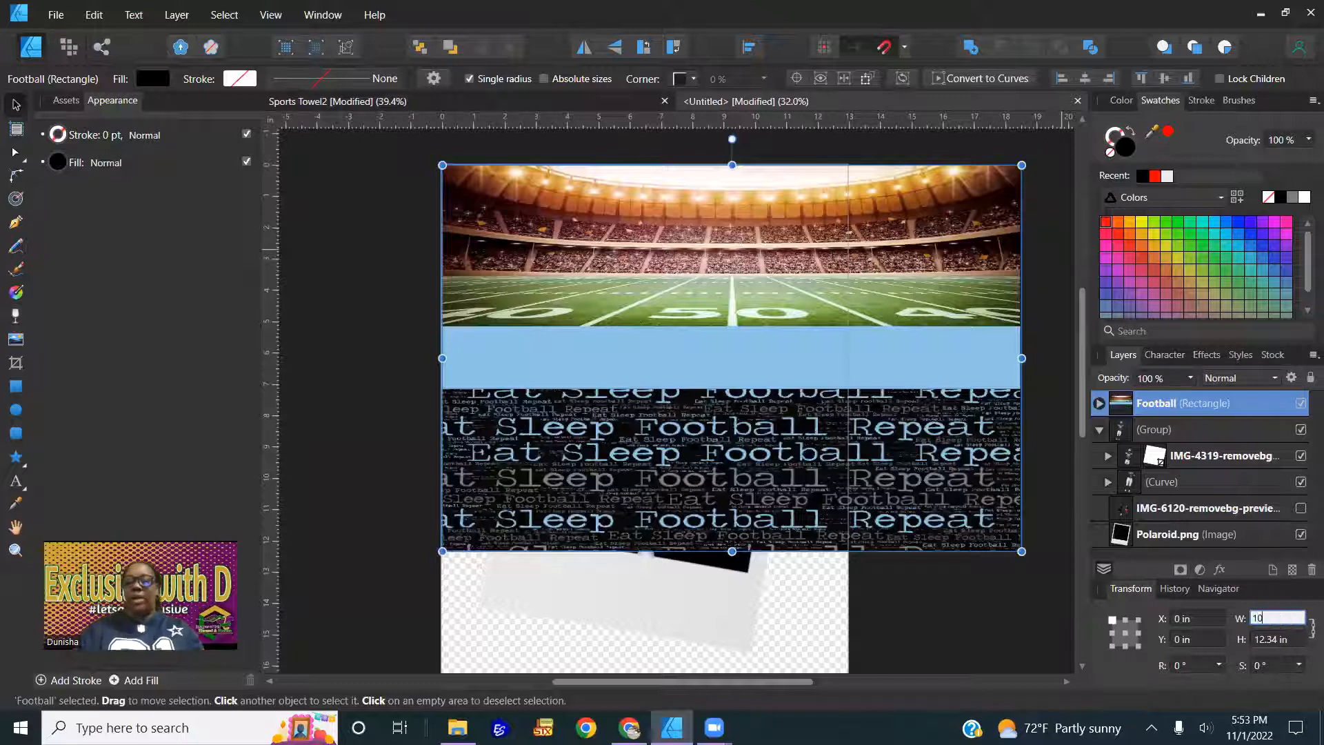
{"action": "key", "text": "Return"}
Move the Football rectangle down to the lower part of the page, over the Polaroid's bottom, and deselect it
{"action": "left_click_drag", "start_coordinate": [540, 296], "coordinate": [577, 652]}
{"action": "scroll", "coordinate": [719, 403], "scroll_direction": "down", "scroll_amount": 4}
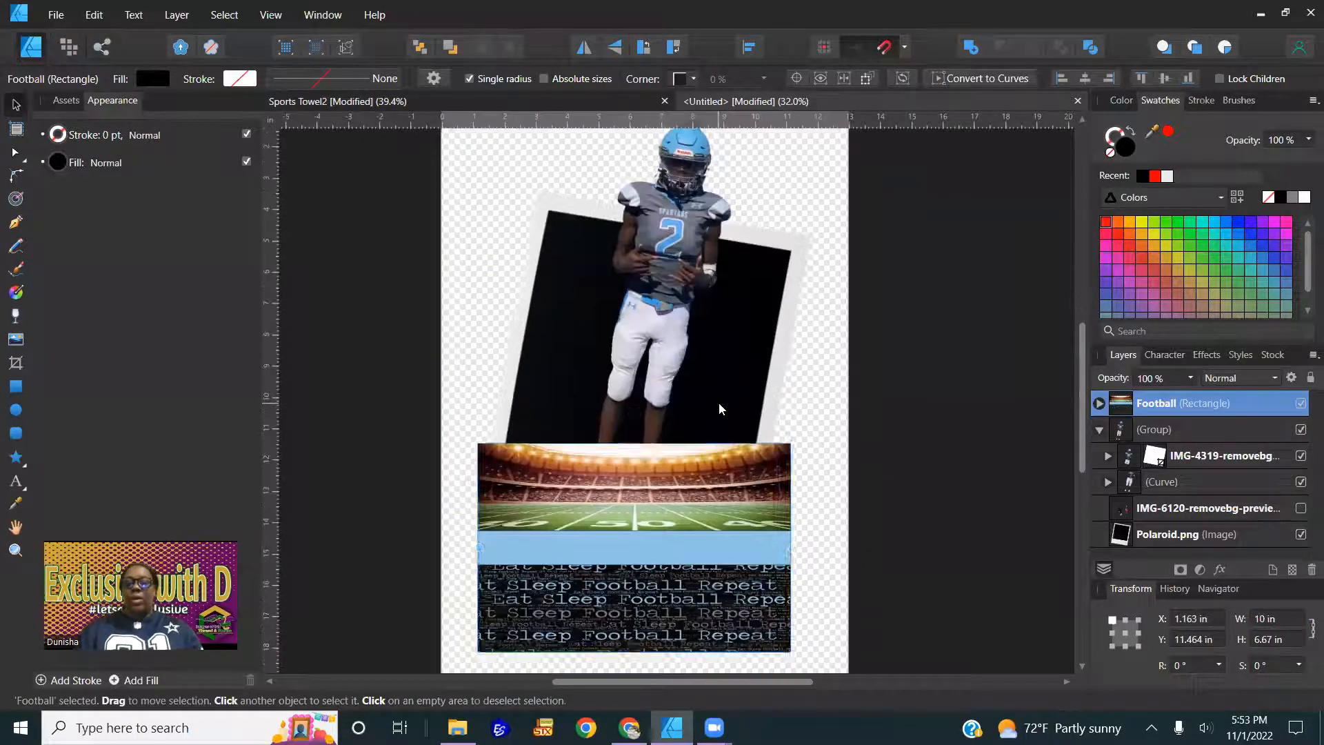
{"action": "left_click", "coordinate": [941, 426]}
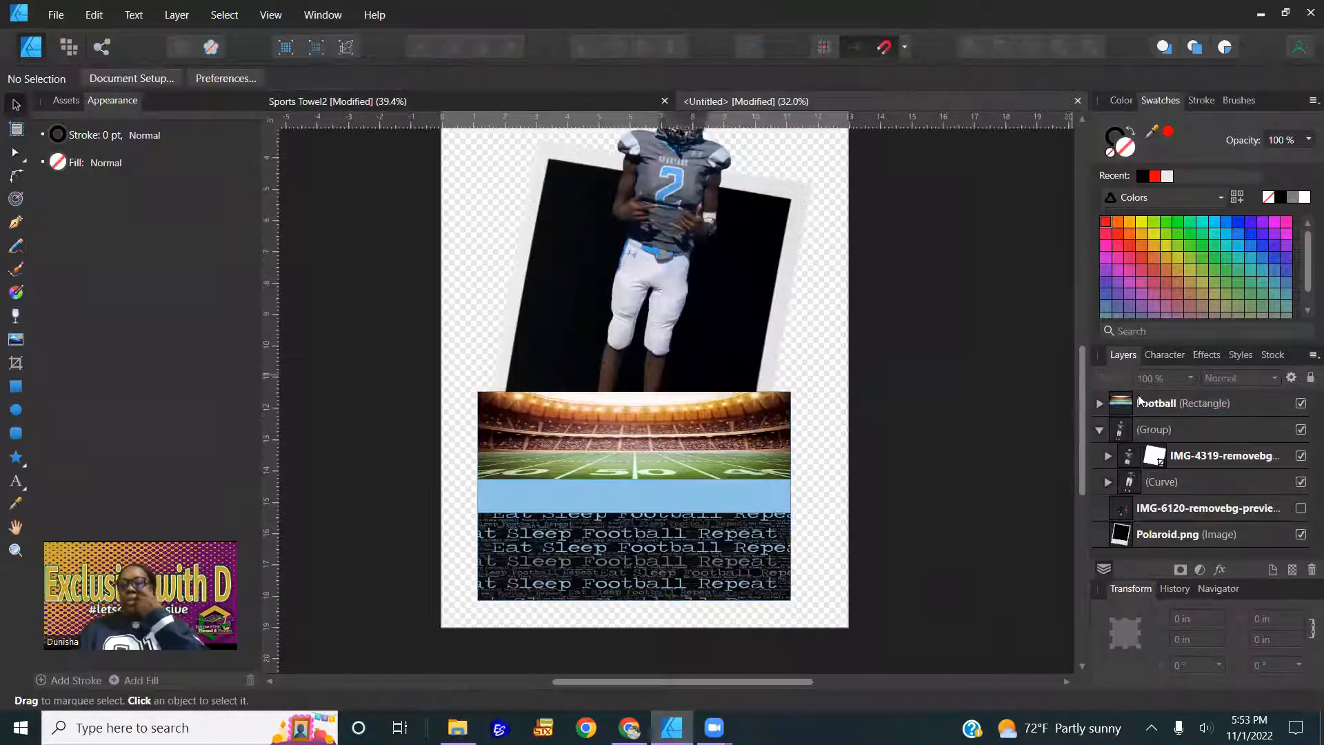
Rename the curve in the player group as Rectangle and expand it to show its nested image
{"action": "double_click", "coordinate": [1182, 482]}
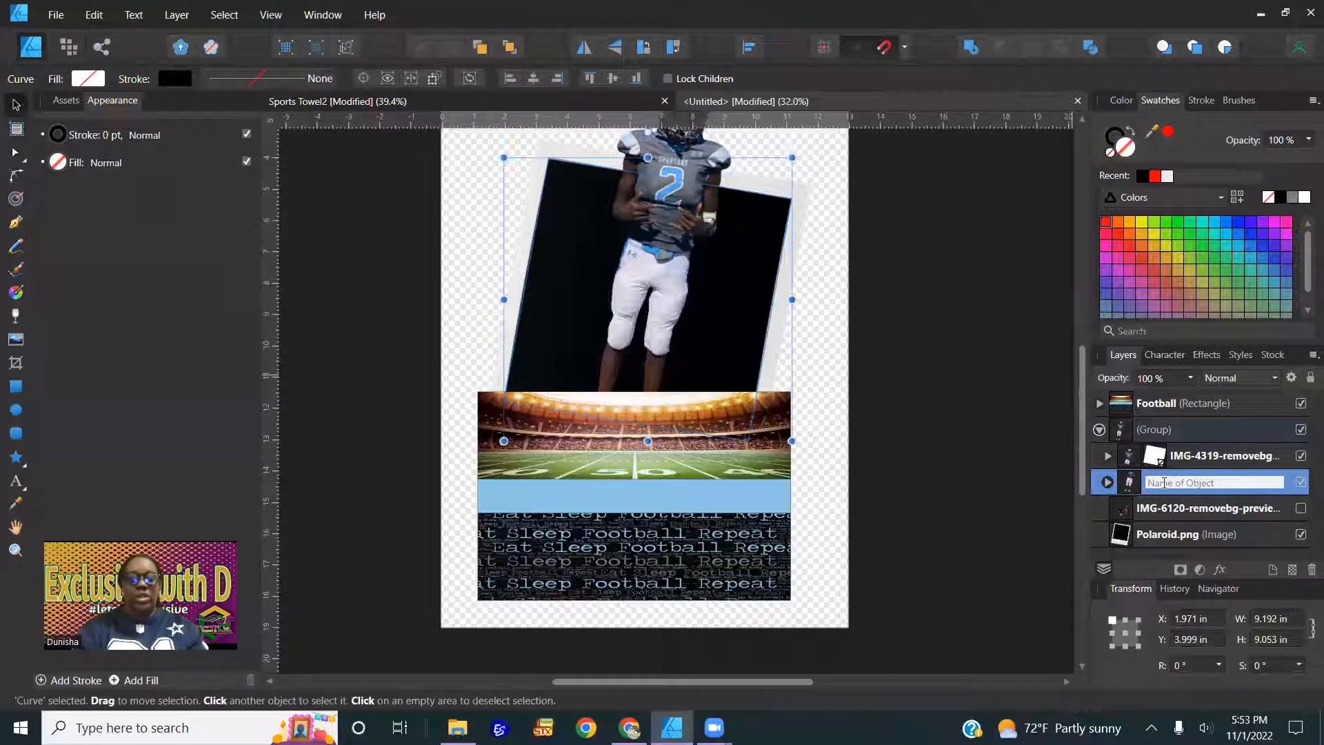
{"action": "type", "text": "Rectangle"}
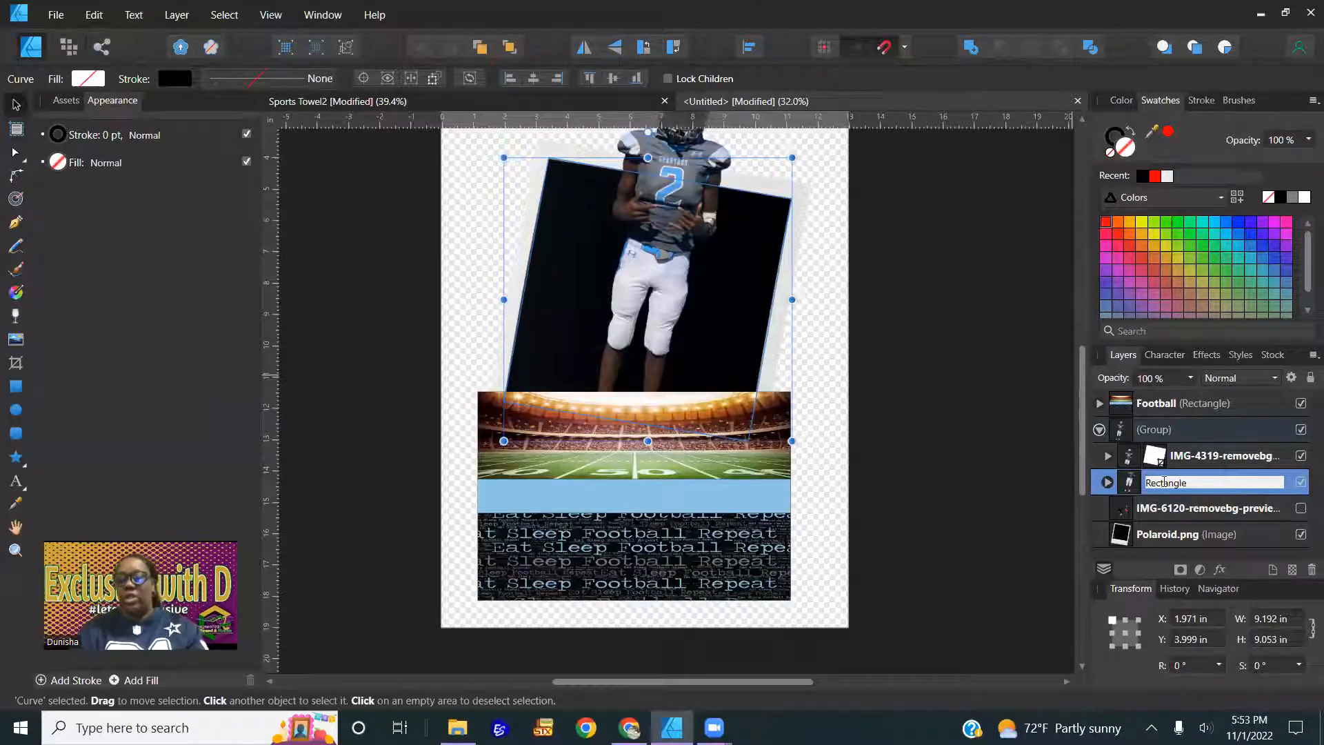
{"action": "key", "text": "Return"}
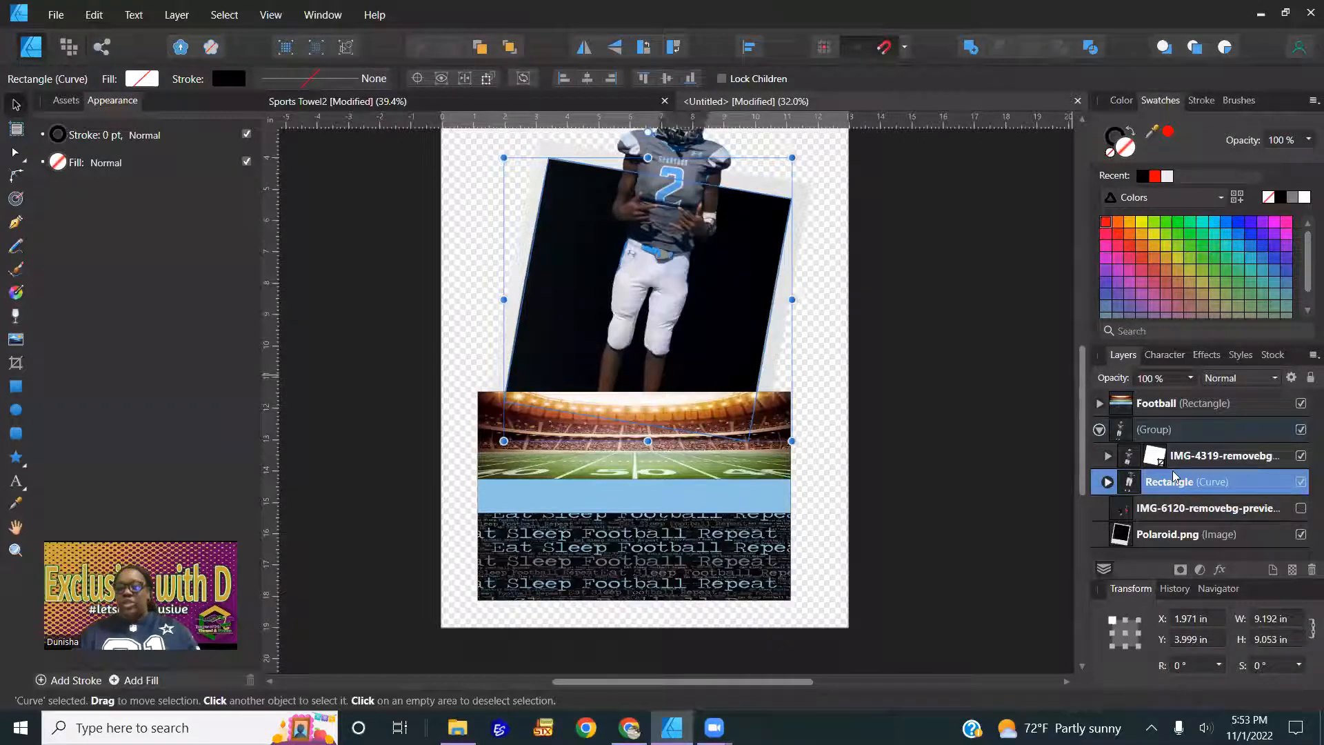
{"action": "left_click", "coordinate": [1107, 481]}
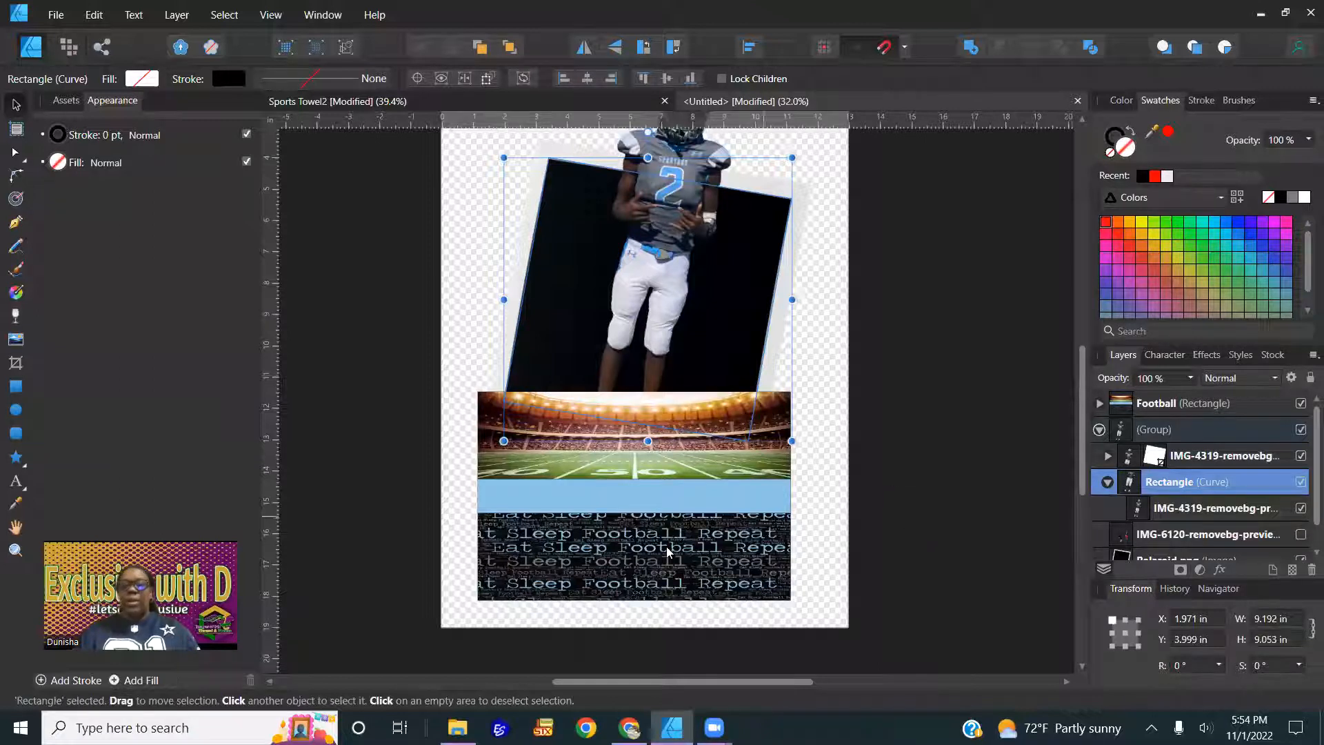
Place the Football rectangle over the Polaroid's photo opening, rotated about -9.5° and enlarged to about 11.3 × 8.2 in
{"action": "left_click_drag", "start_coordinate": [674, 548], "coordinate": [720, 343]}
{"action": "scroll", "coordinate": [719, 343], "scroll_direction": "up", "scroll_amount": 2}
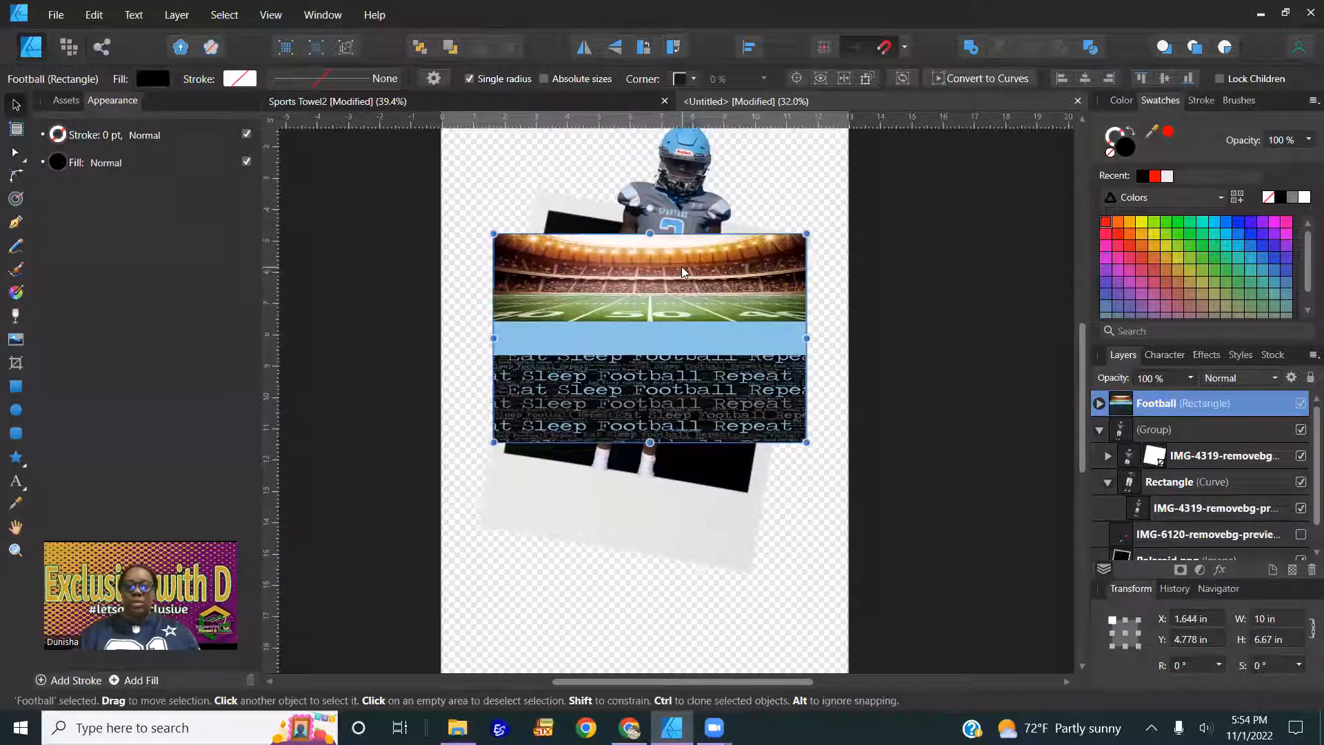
{"action": "left_click_drag", "start_coordinate": [649, 209], "coordinate": [661, 228]}
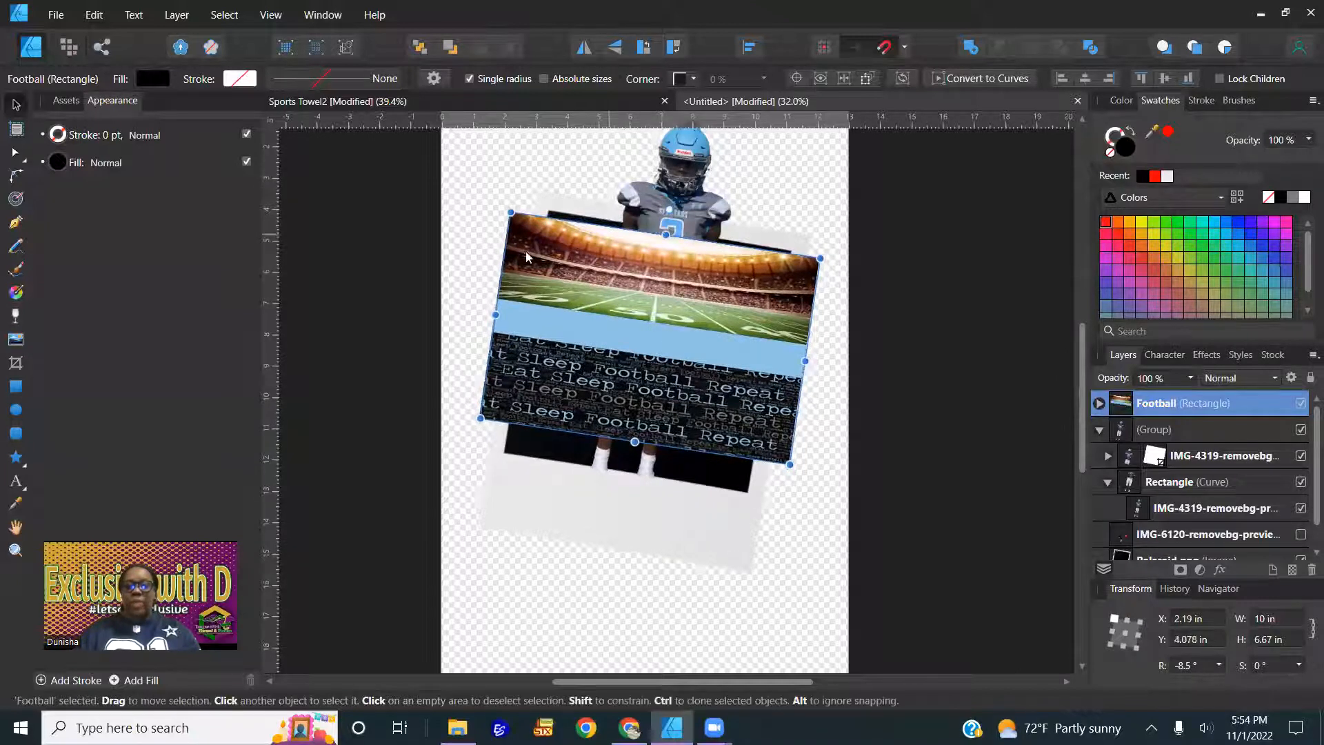
{"action": "left_click_drag", "start_coordinate": [790, 464], "coordinate": [824, 518]}
{"action": "left_click_drag", "start_coordinate": [691, 216], "coordinate": [694, 217]}
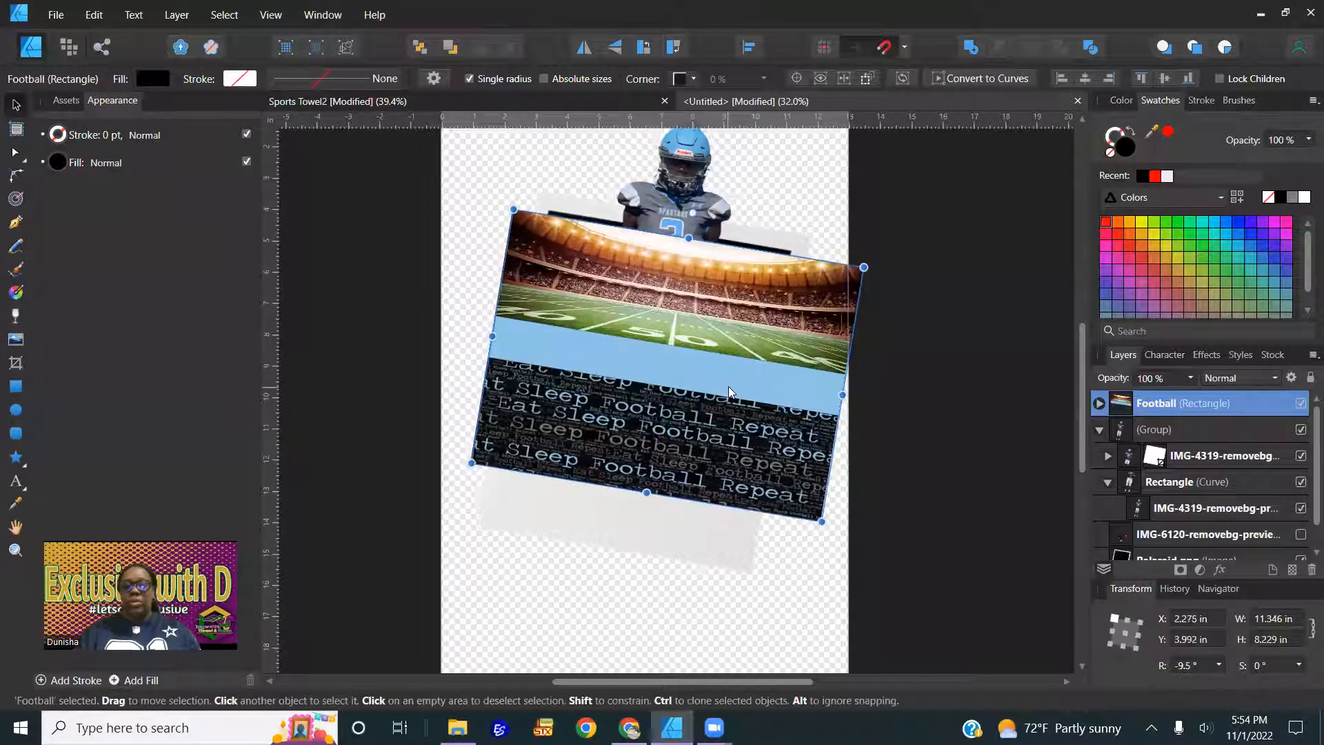
{"action": "left_click_drag", "start_coordinate": [729, 386], "coordinate": [706, 374]}
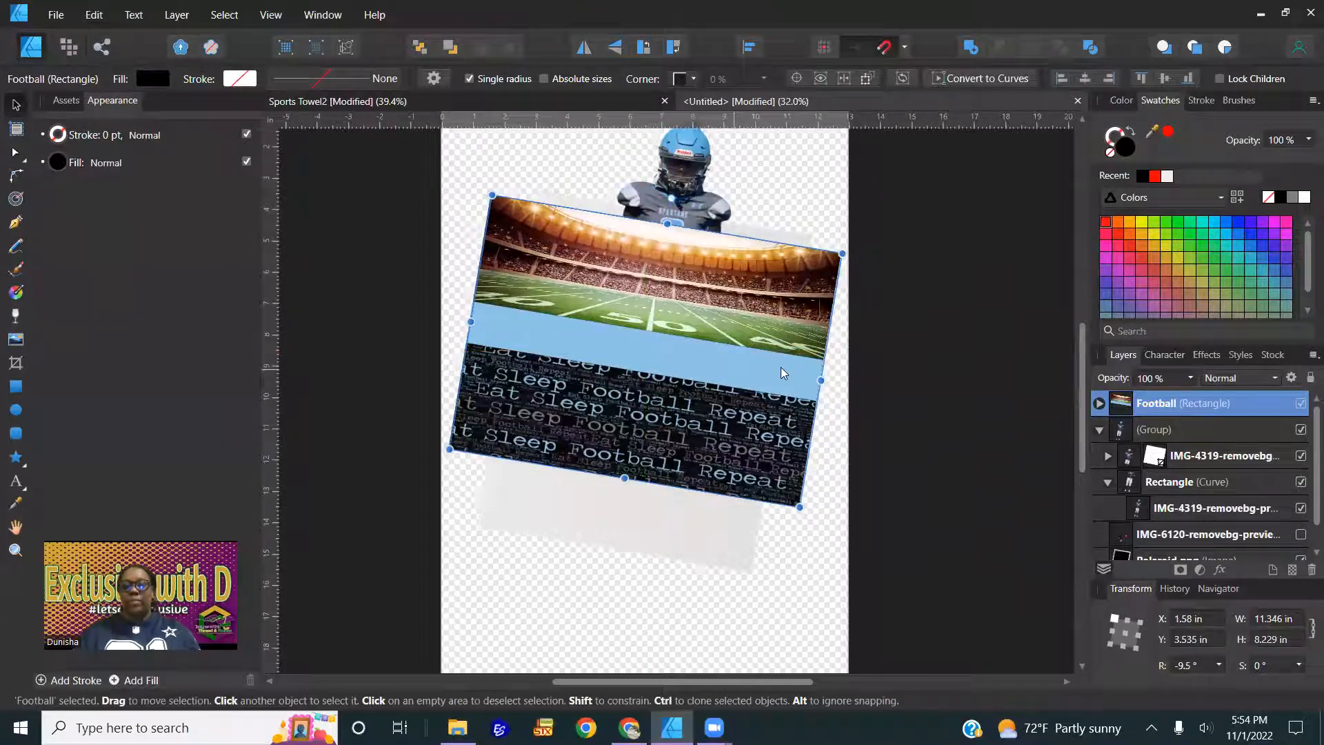
Nest the Football rectangle inside the Rectangle curve and order it behind the player image
{"action": "left_click_drag", "start_coordinate": [1158, 405], "coordinate": [1156, 495]}
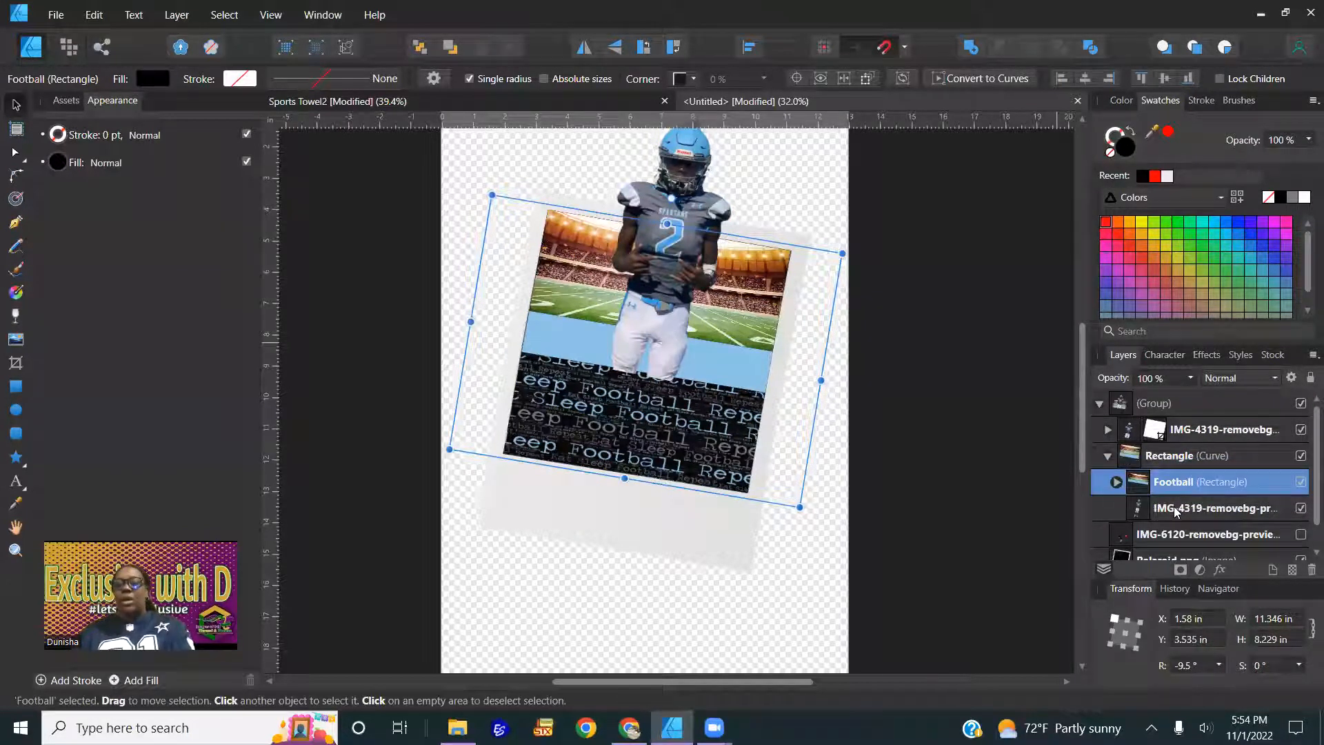
{"action": "left_click", "coordinate": [1176, 511]}
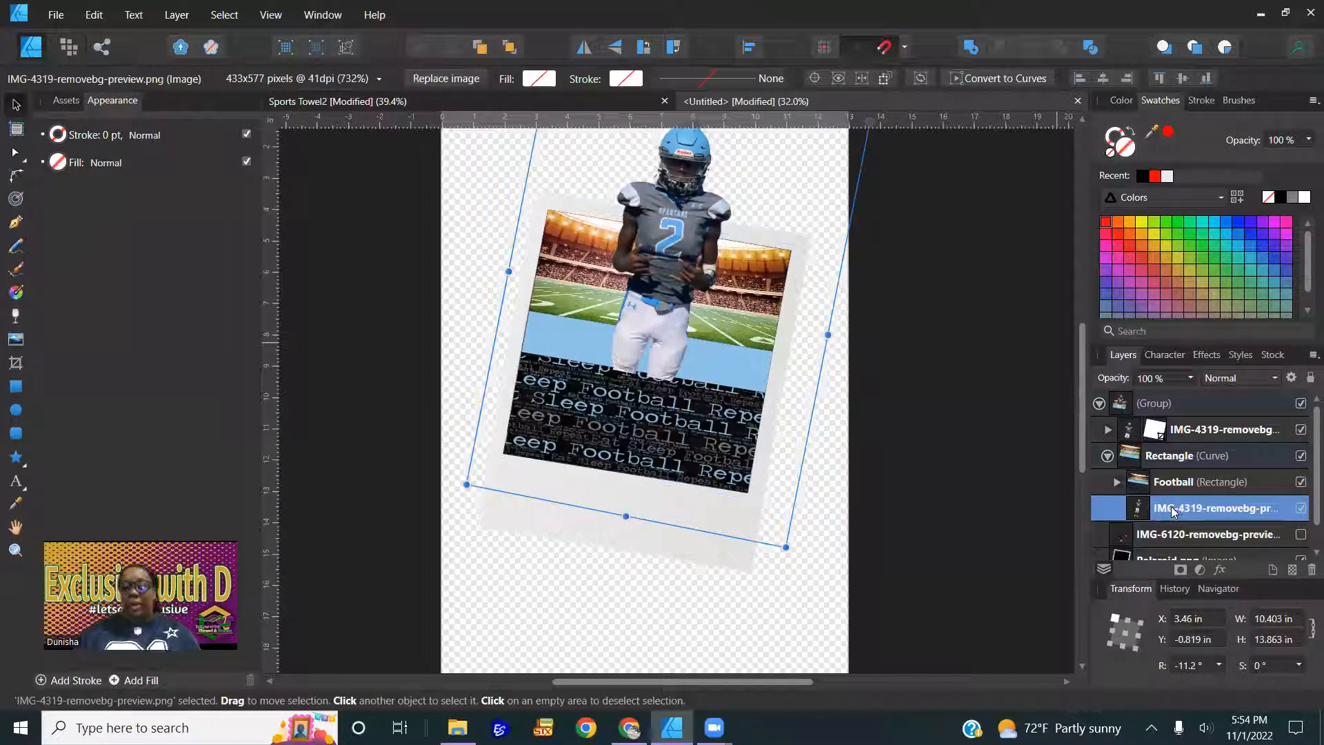
{"action": "left_click", "coordinate": [1163, 482]}
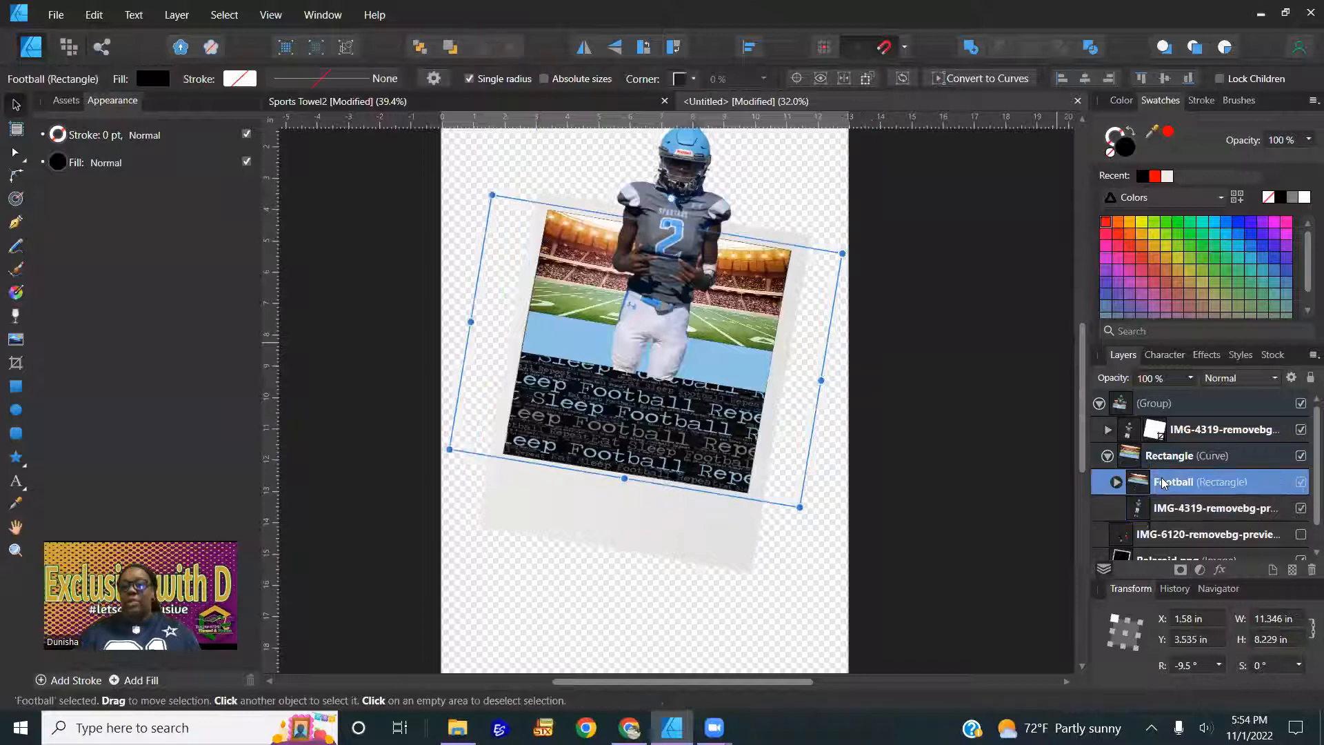
{"action": "left_click_drag", "start_coordinate": [1163, 482], "coordinate": [1147, 530]}
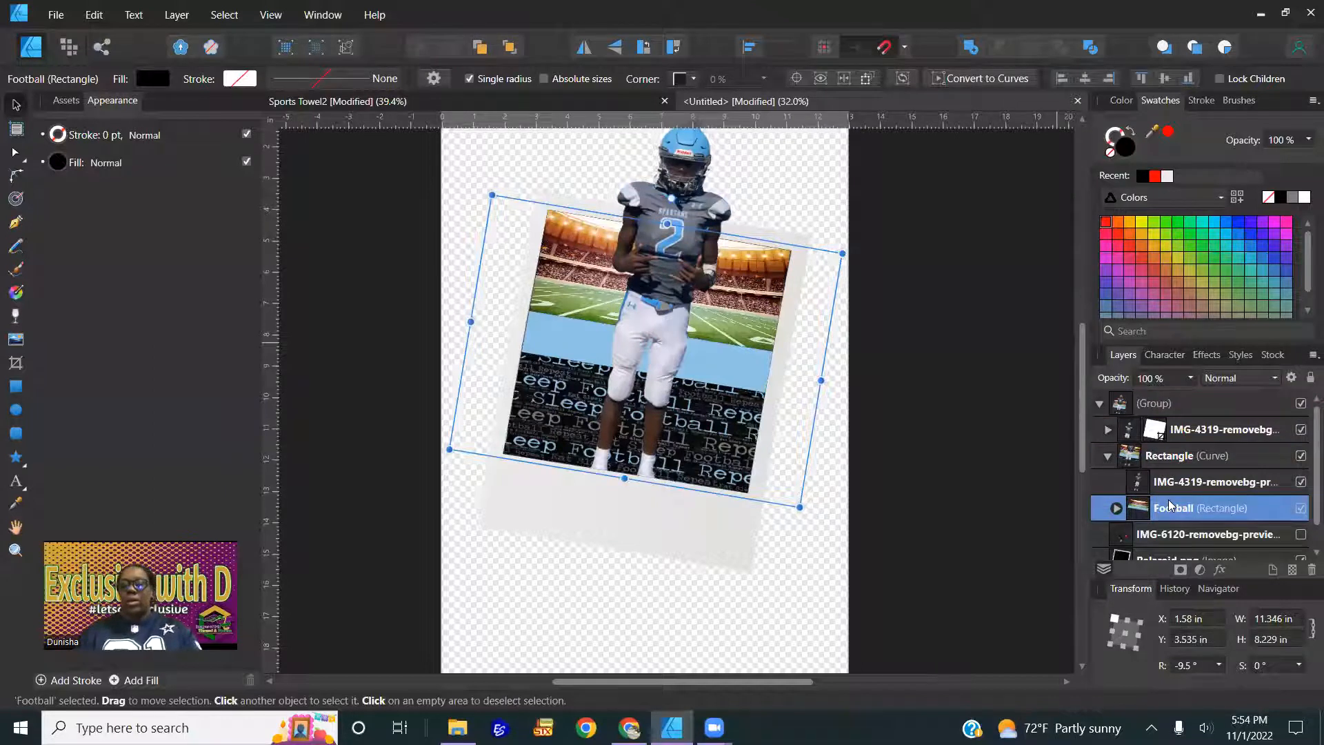
{"action": "key", "text": "ctrl+z"}
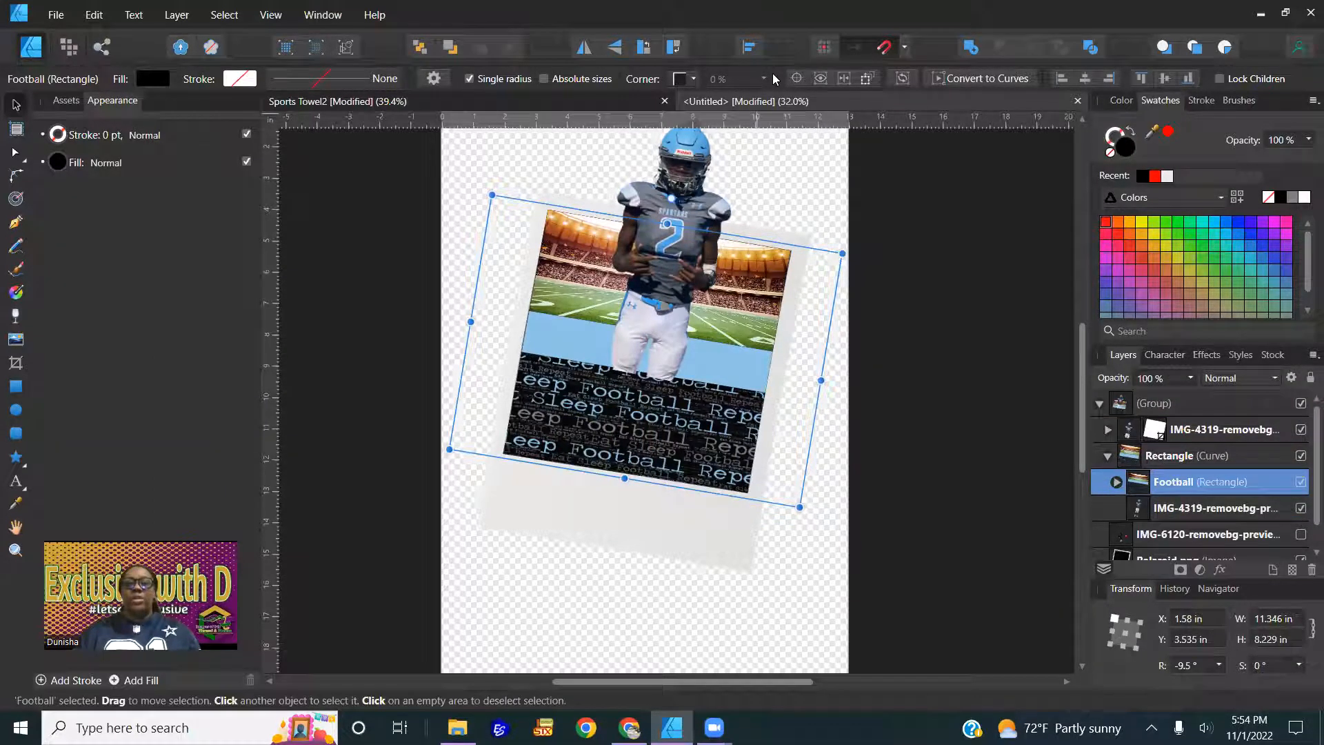
{"action": "left_click", "coordinate": [450, 47]}
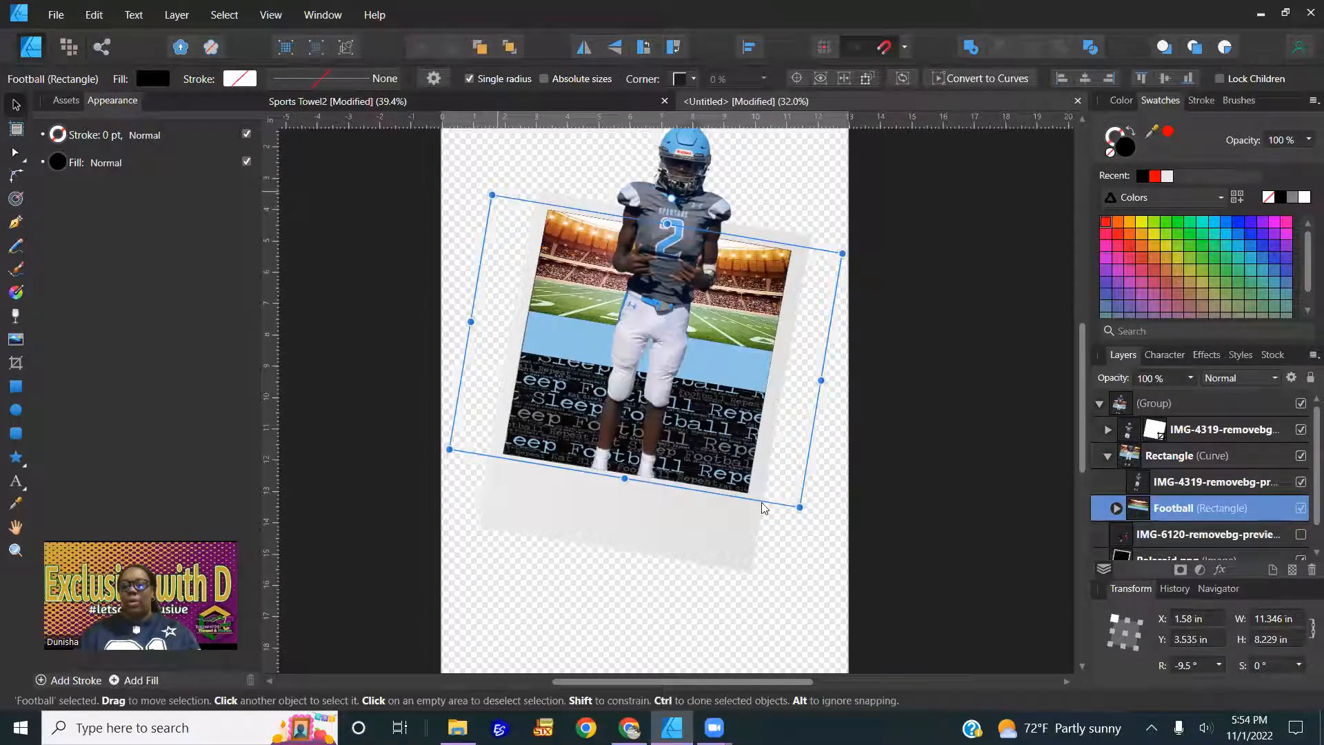
{"action": "left_click", "coordinate": [931, 597]}
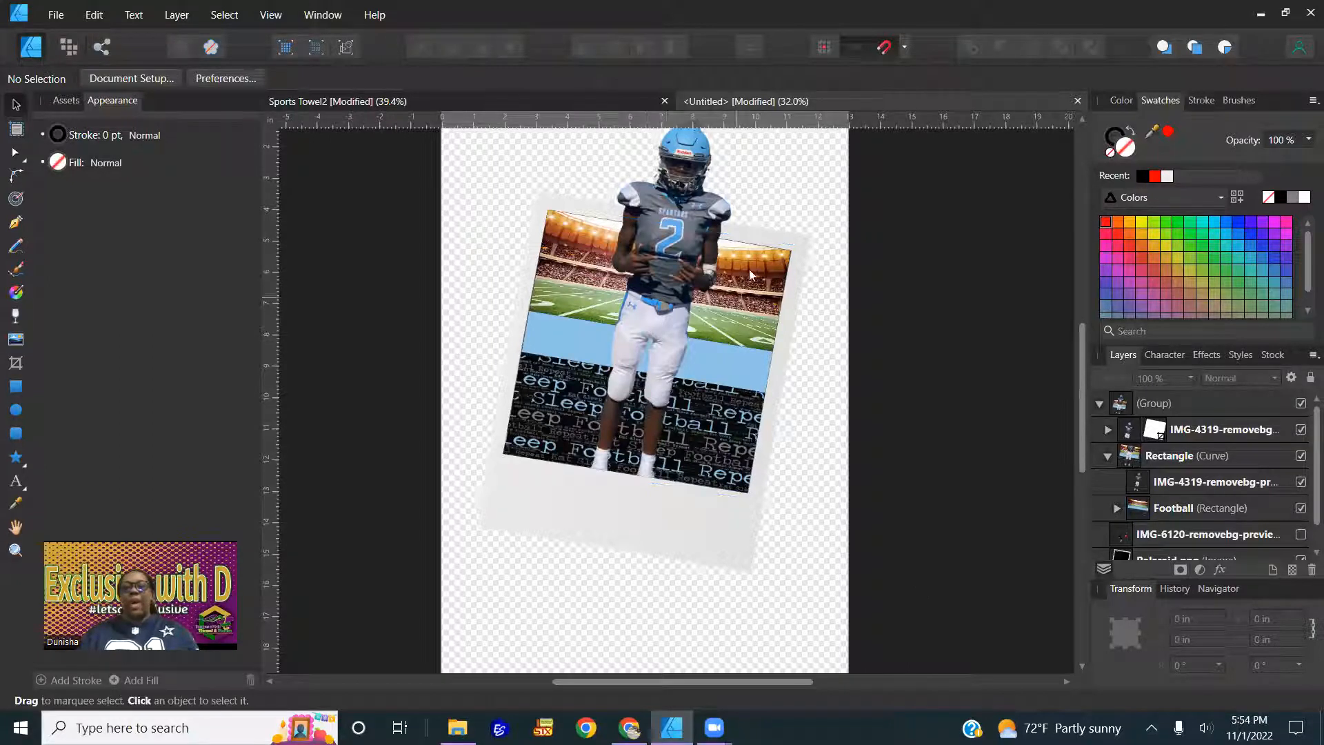
Examine up close how the player cutout overlaps the stadium background and the Polaroid frame
{"action": "left_click", "coordinate": [667, 245]}
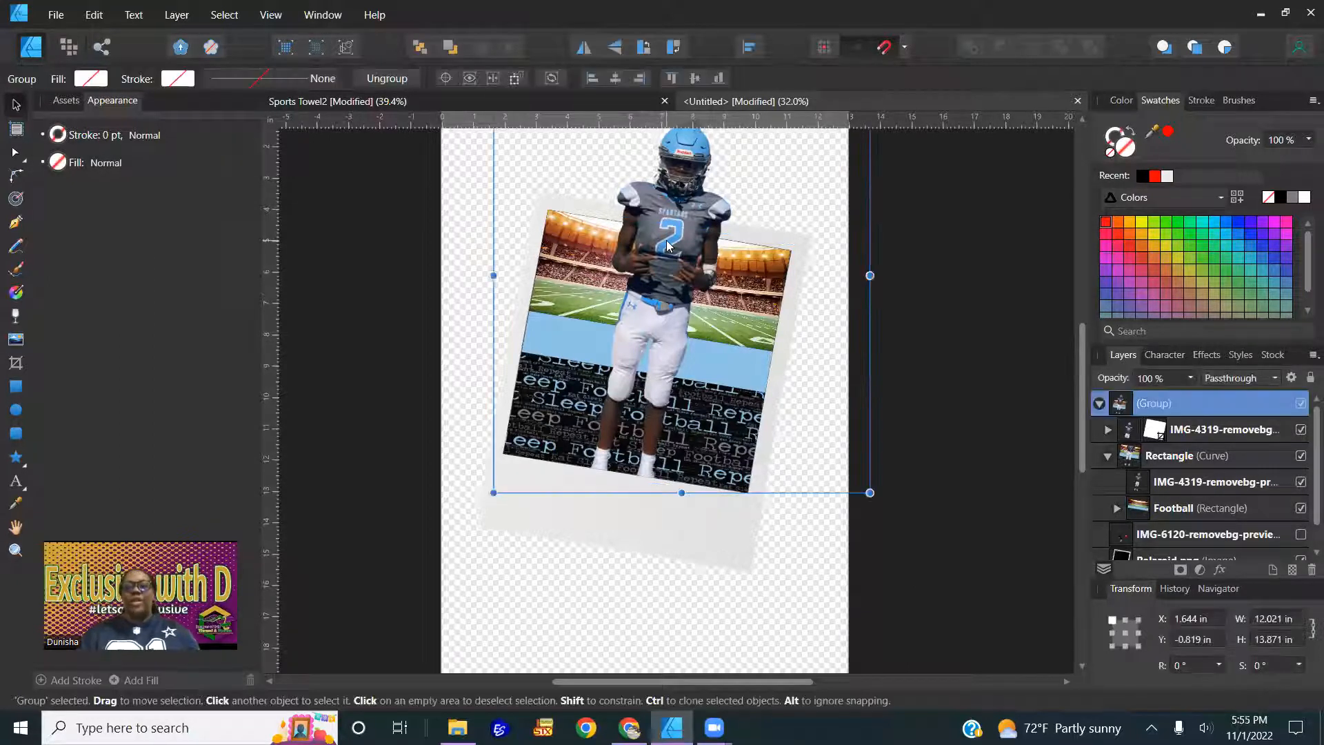
{"action": "scroll", "coordinate": [947, 396], "scroll_direction": "up", "scroll_amount": 2}
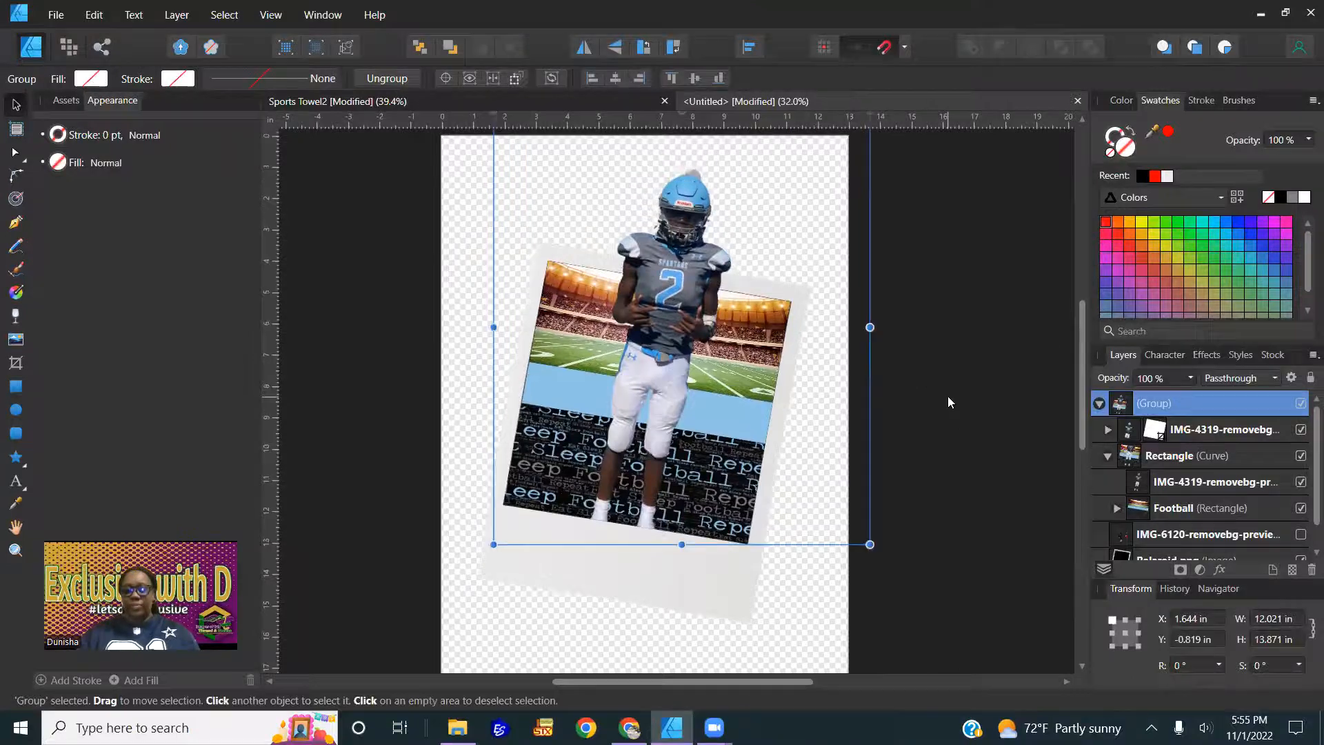
{"action": "scroll", "coordinate": [983, 418], "scroll_direction": "up", "scroll_amount": 1}
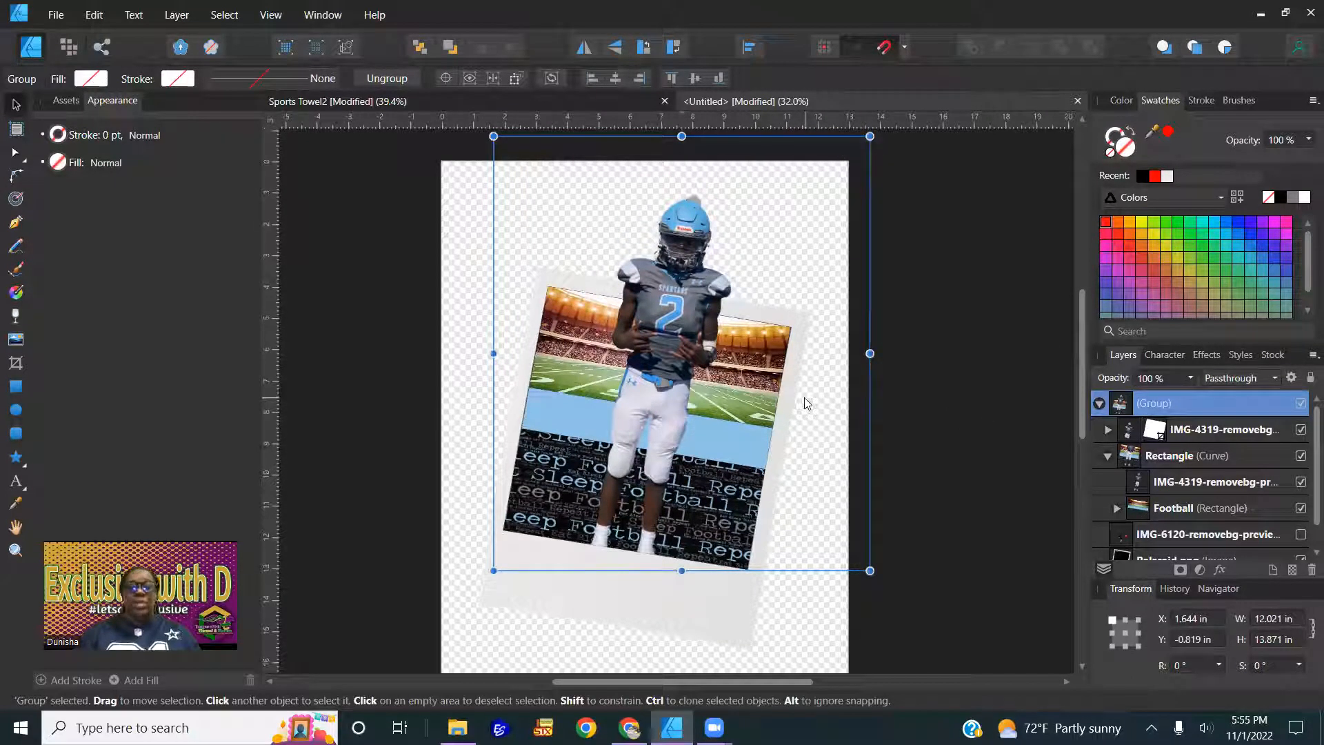
{"action": "scroll", "coordinate": [672, 307], "scroll_direction": "up", "scroll_amount": 5}
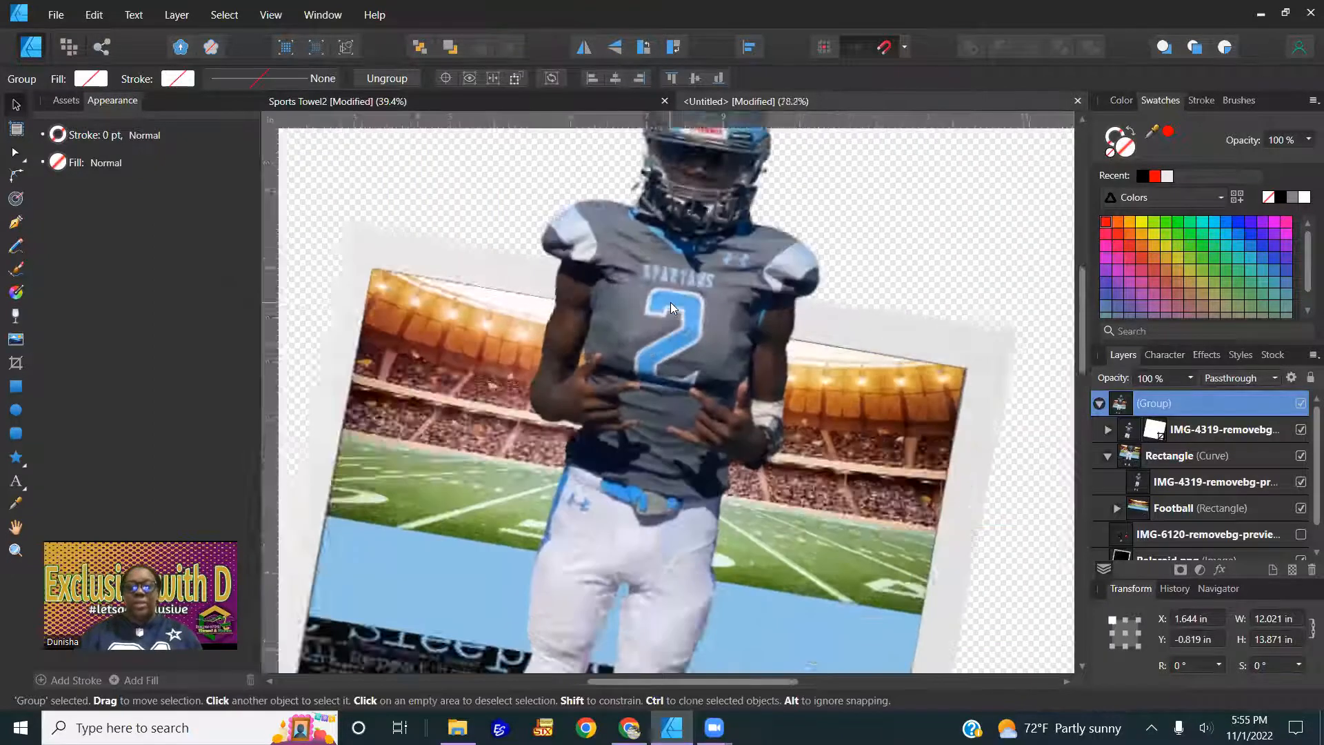
{"action": "scroll", "coordinate": [674, 282], "scroll_direction": "down", "scroll_amount": 5}
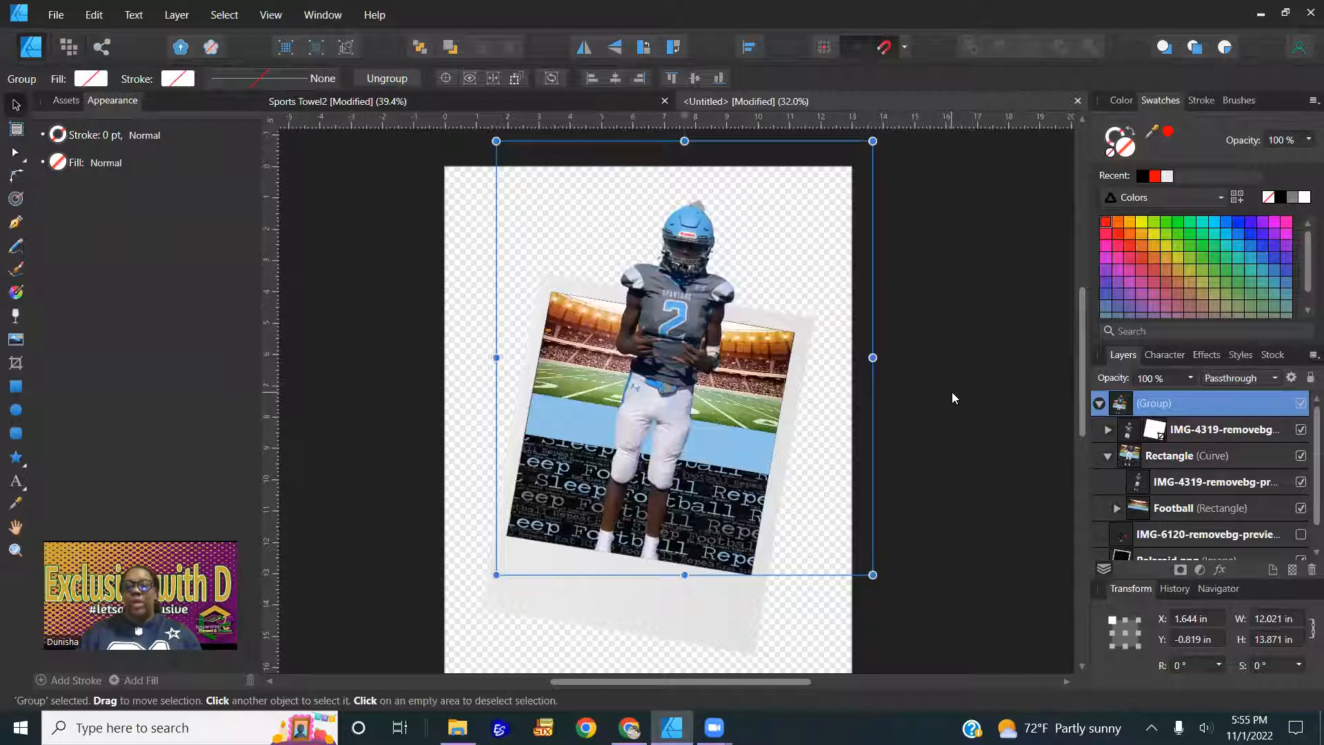
{"action": "left_click", "coordinate": [938, 369]}
{"action": "left_click", "coordinate": [685, 329]}
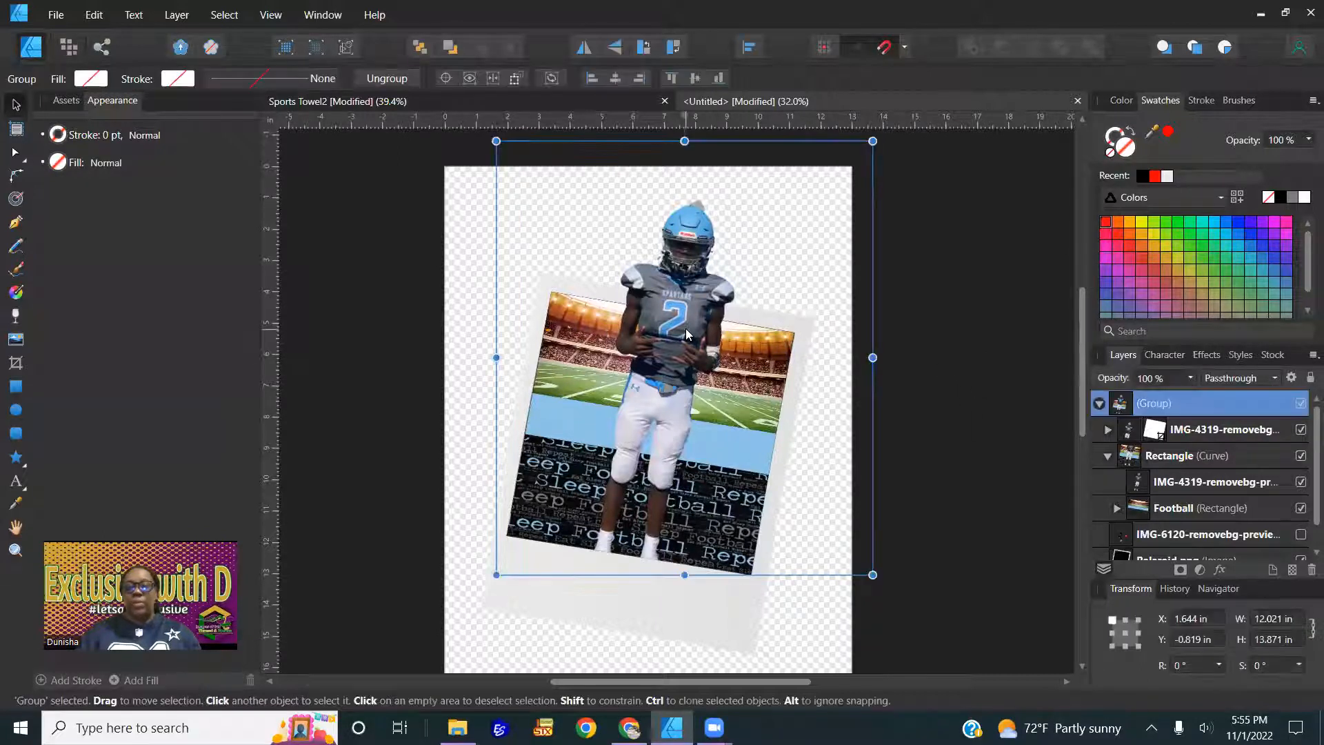
{"action": "left_click", "coordinate": [1196, 430]}
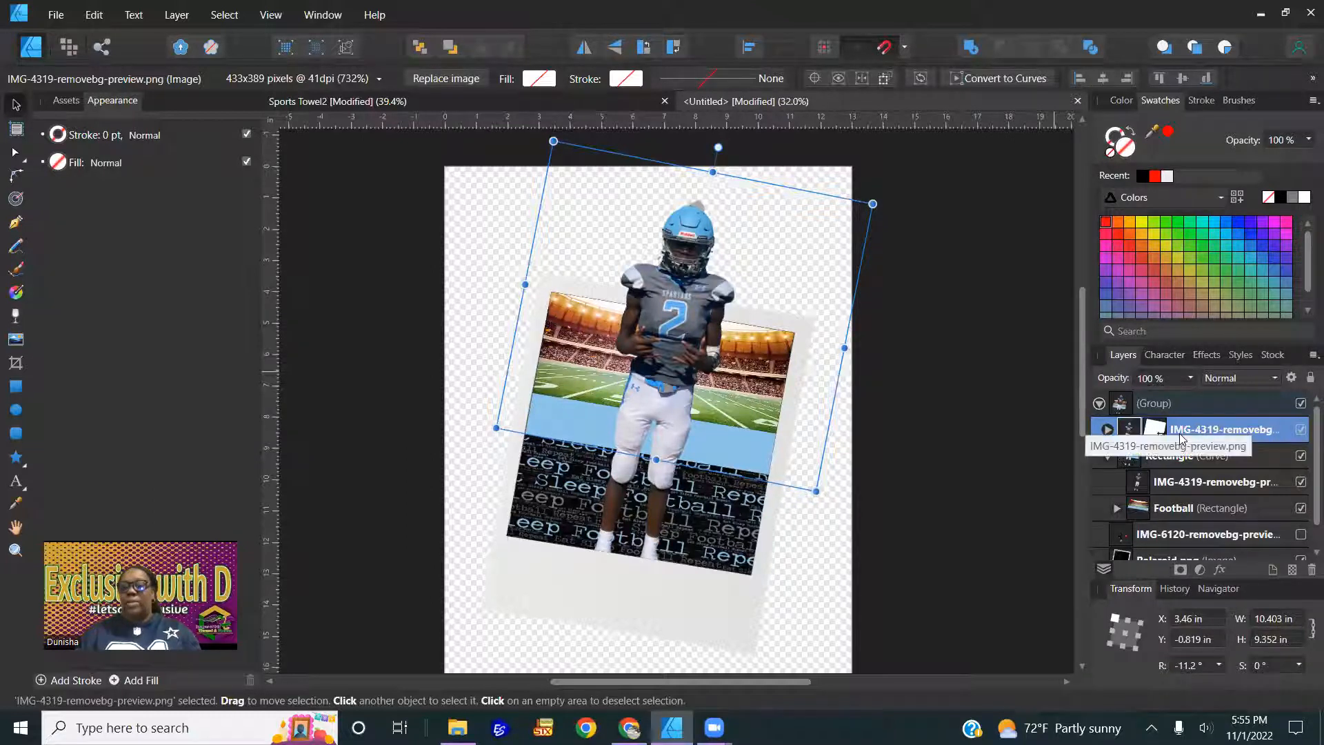
{"action": "right_click", "coordinate": [673, 330]}
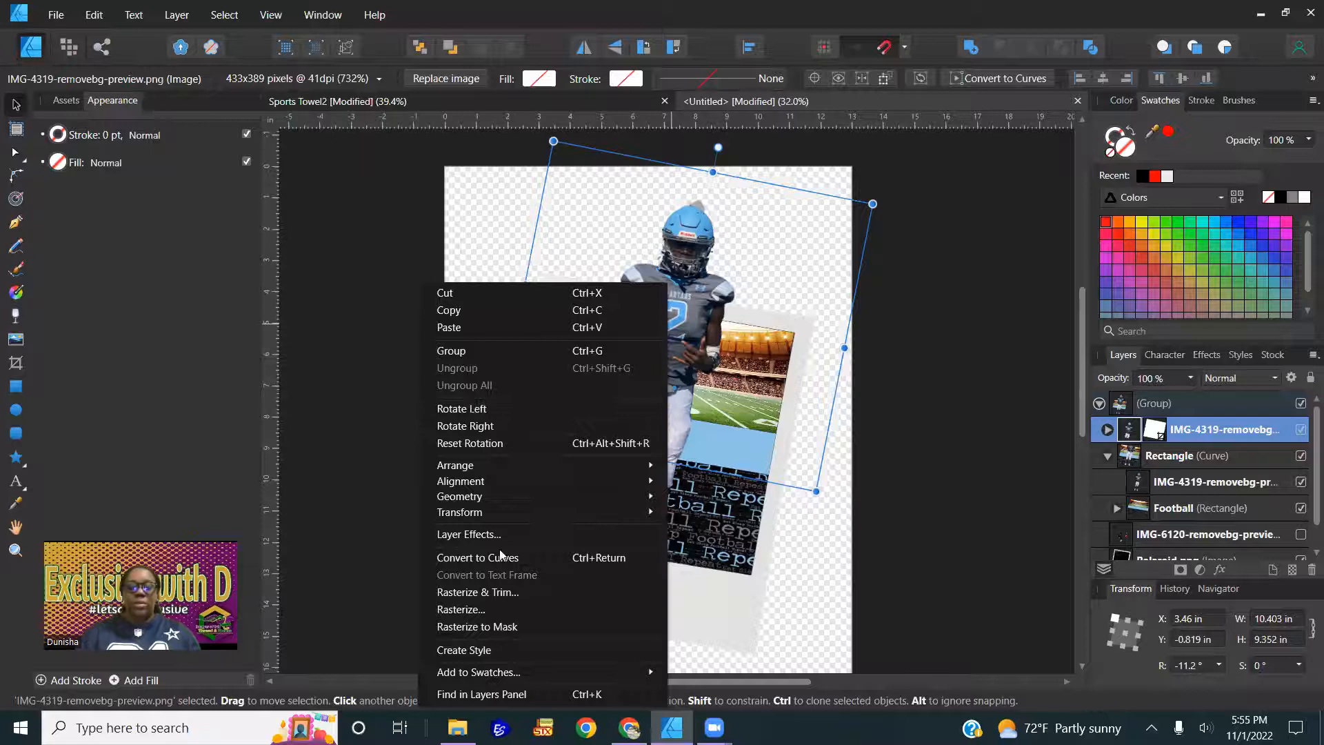
{"action": "left_click", "coordinate": [942, 349]}
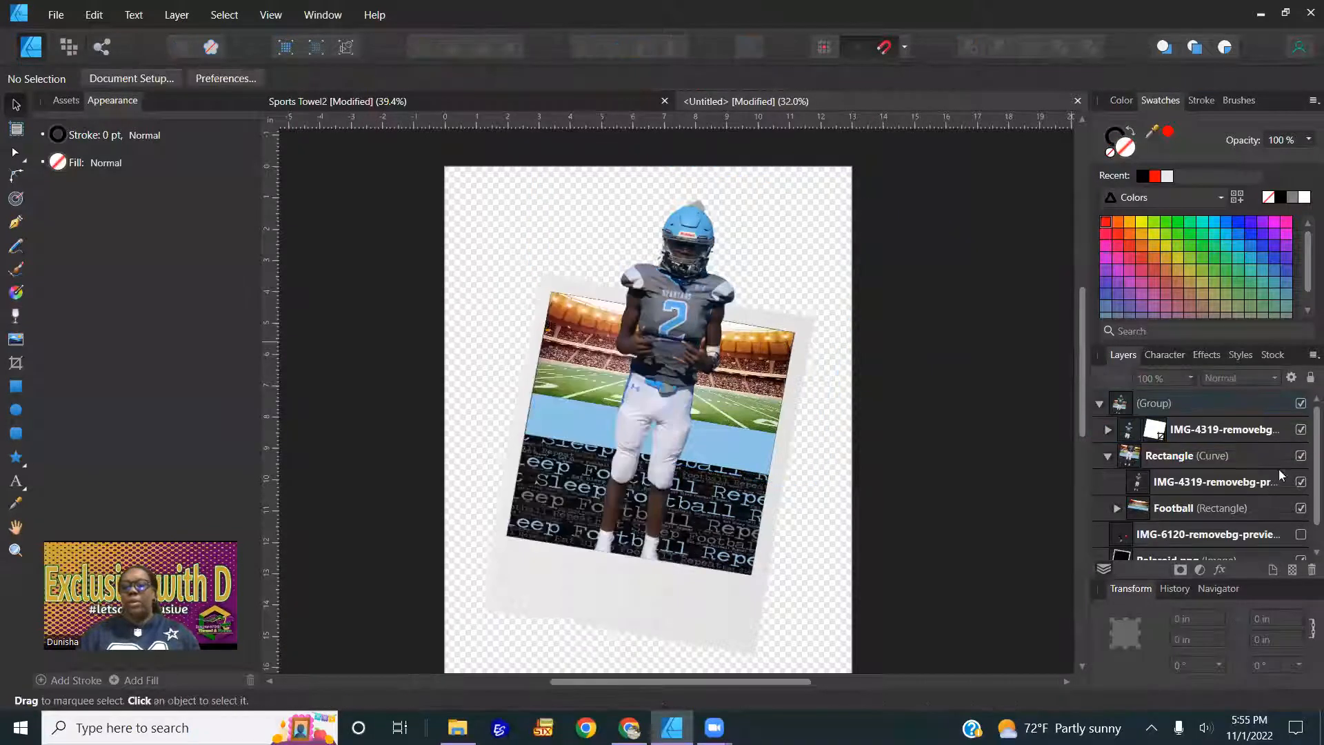
Open the layer effects of the masked upper player image and set its outer shadow's blend mode to Hard Light
{"action": "left_click", "coordinate": [1176, 432]}
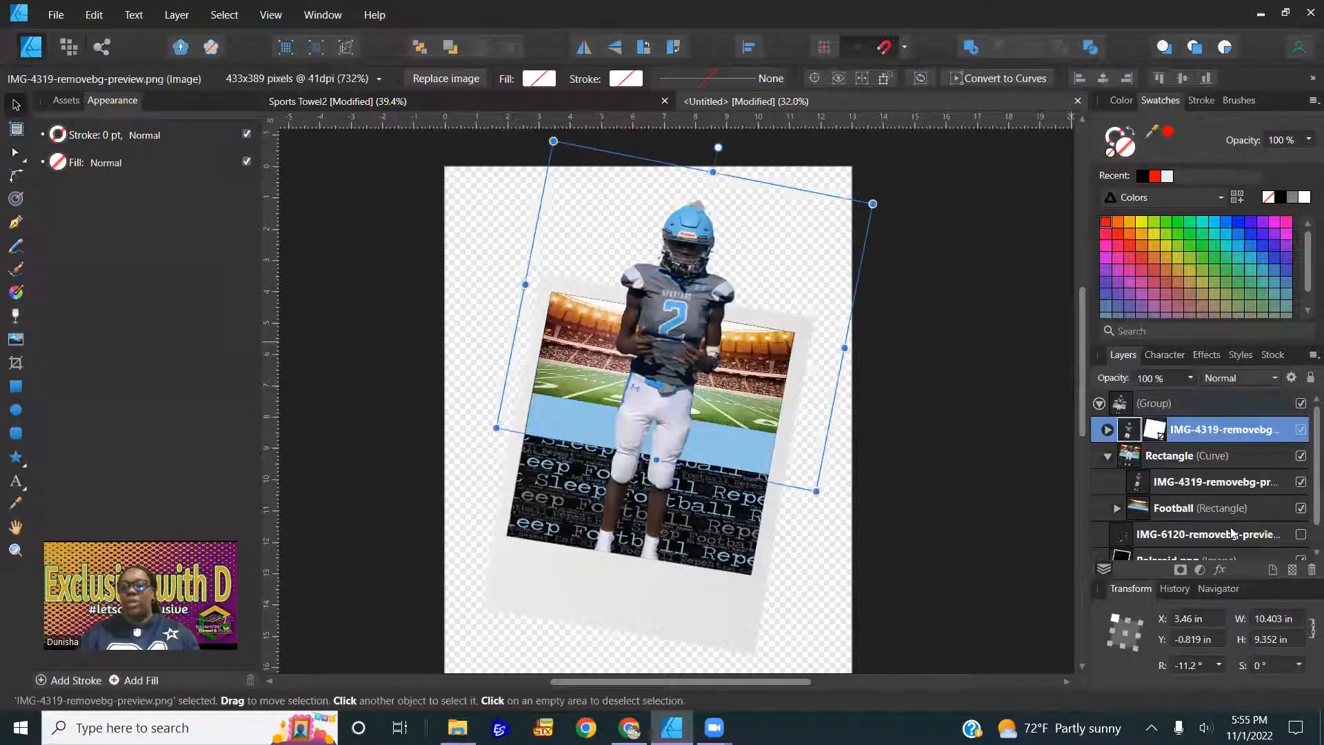
{"action": "left_click", "coordinate": [1220, 570]}
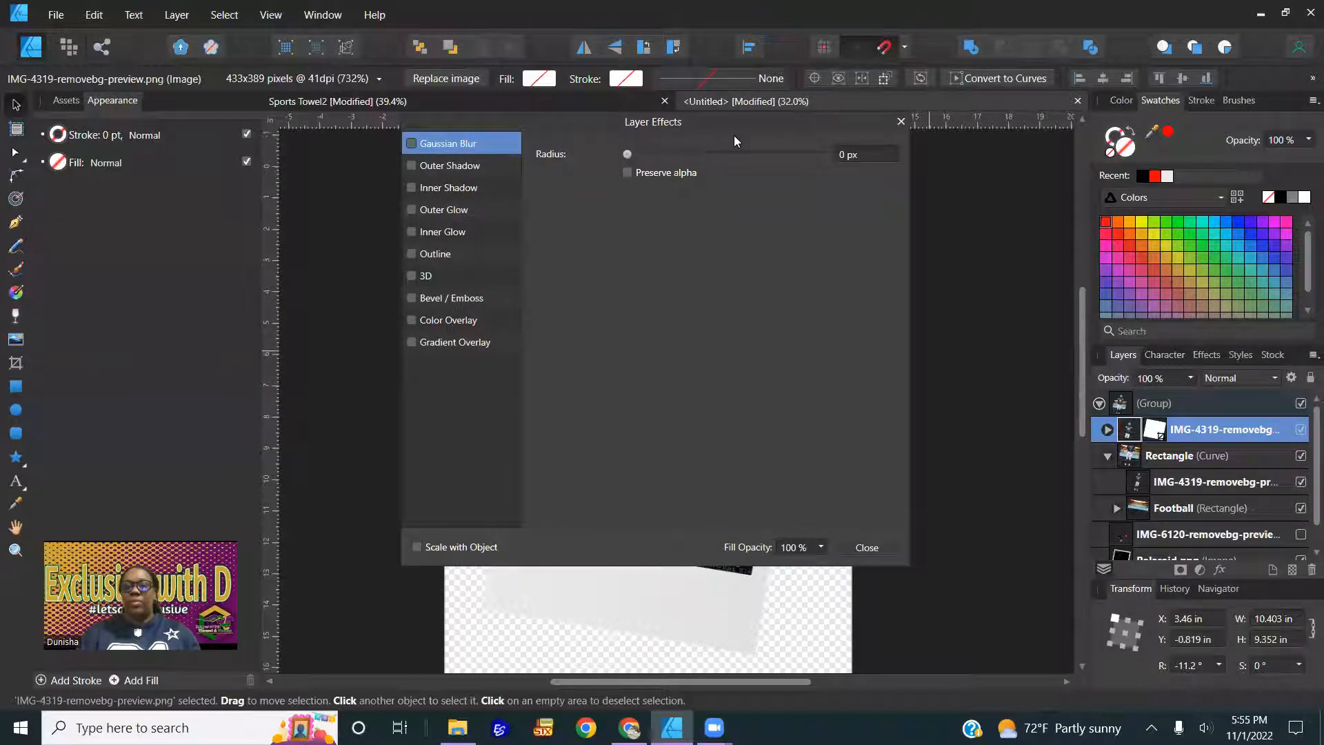
{"action": "left_click_drag", "start_coordinate": [733, 136], "coordinate": [1208, 167]}
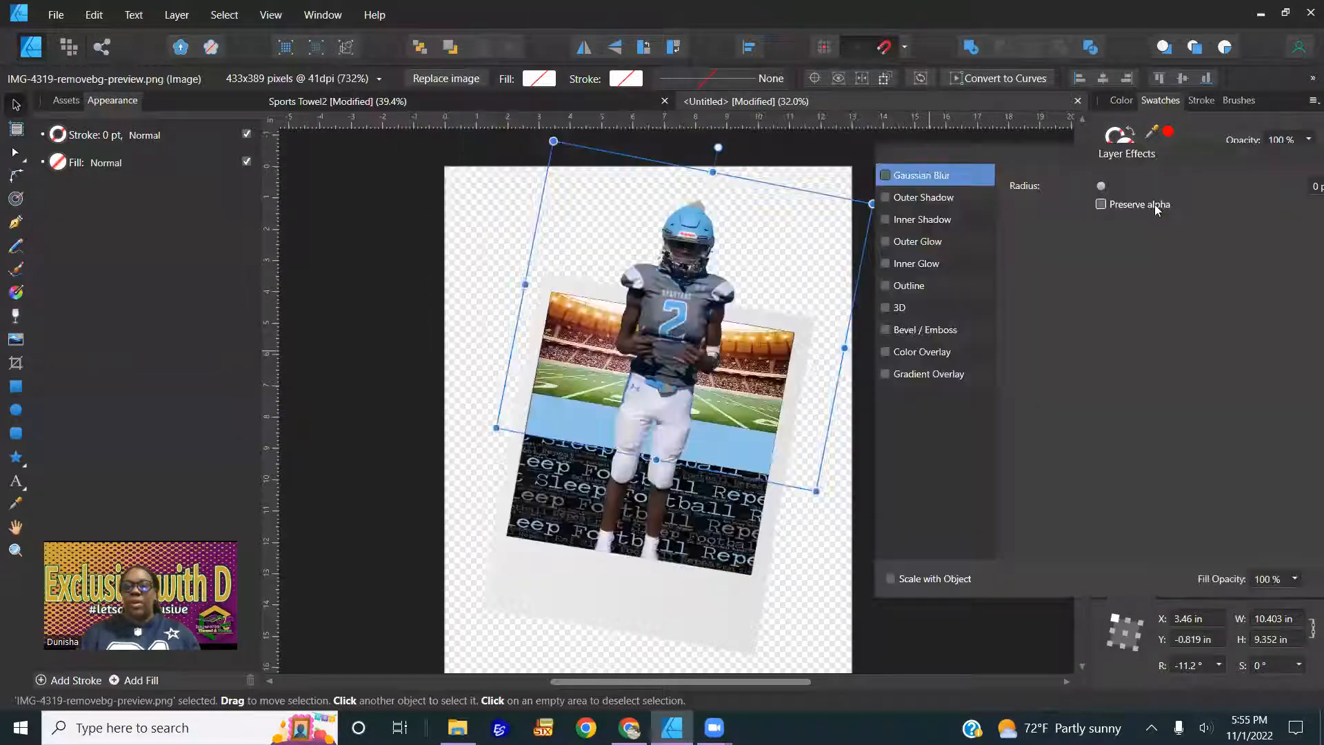
{"action": "left_click", "coordinate": [938, 202]}
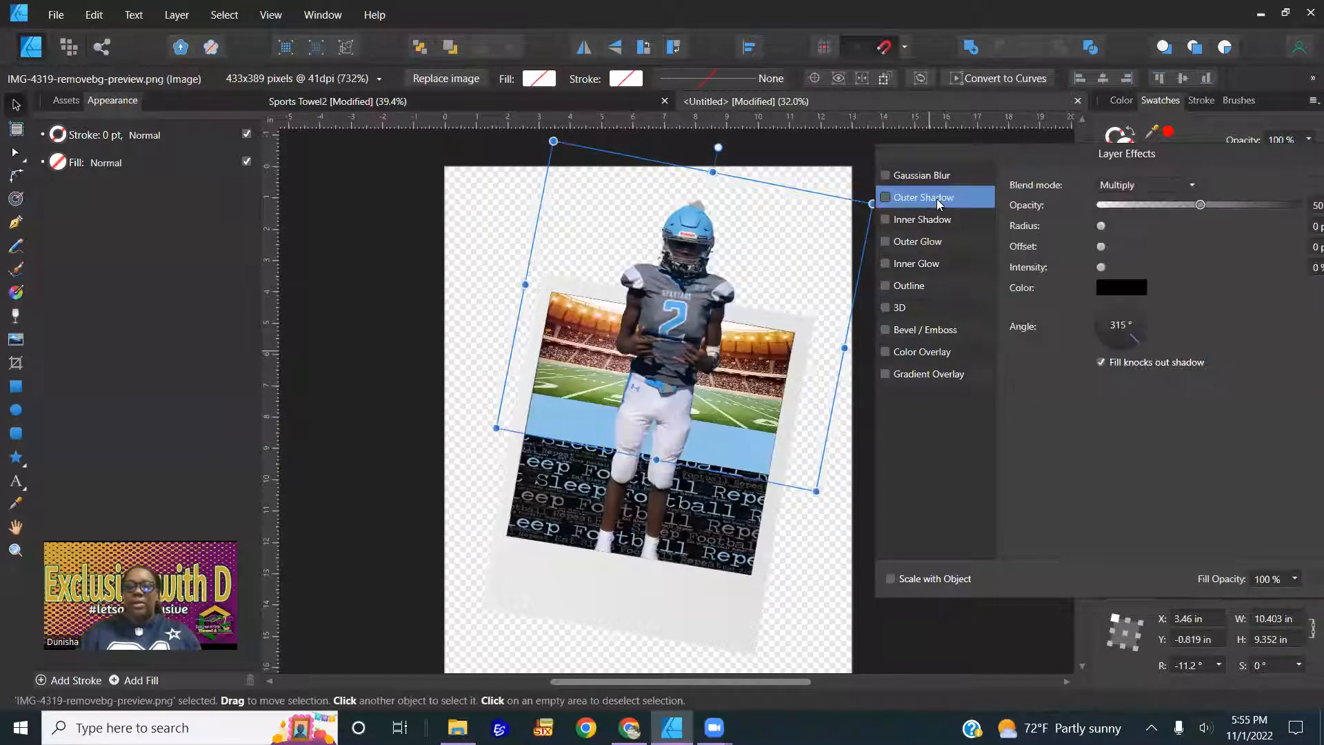
{"action": "left_click", "coordinate": [1193, 186]}
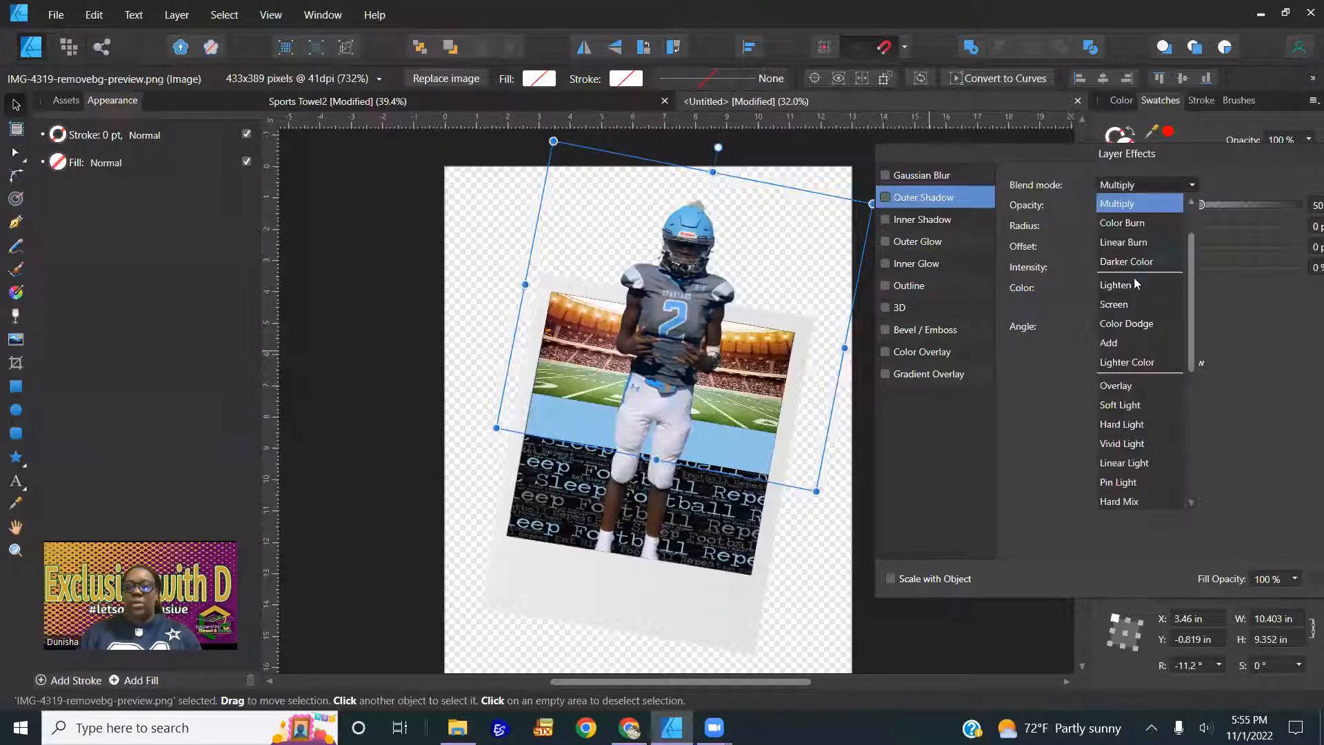
{"action": "left_click", "coordinate": [1147, 422]}
Give the outer shadow a radius of about 31 px, an offset of about 34 px and an intensity of about 59%
{"action": "left_click_drag", "start_coordinate": [1102, 226], "coordinate": [1236, 222]}
{"action": "left_click_drag", "start_coordinate": [1101, 247], "coordinate": [1243, 249]}
{"action": "left_click_drag", "start_coordinate": [1108, 268], "coordinate": [1218, 267]}
{"action": "scroll", "coordinate": [753, 289], "scroll_direction": "up", "scroll_amount": 5, "text": "ctrl"}
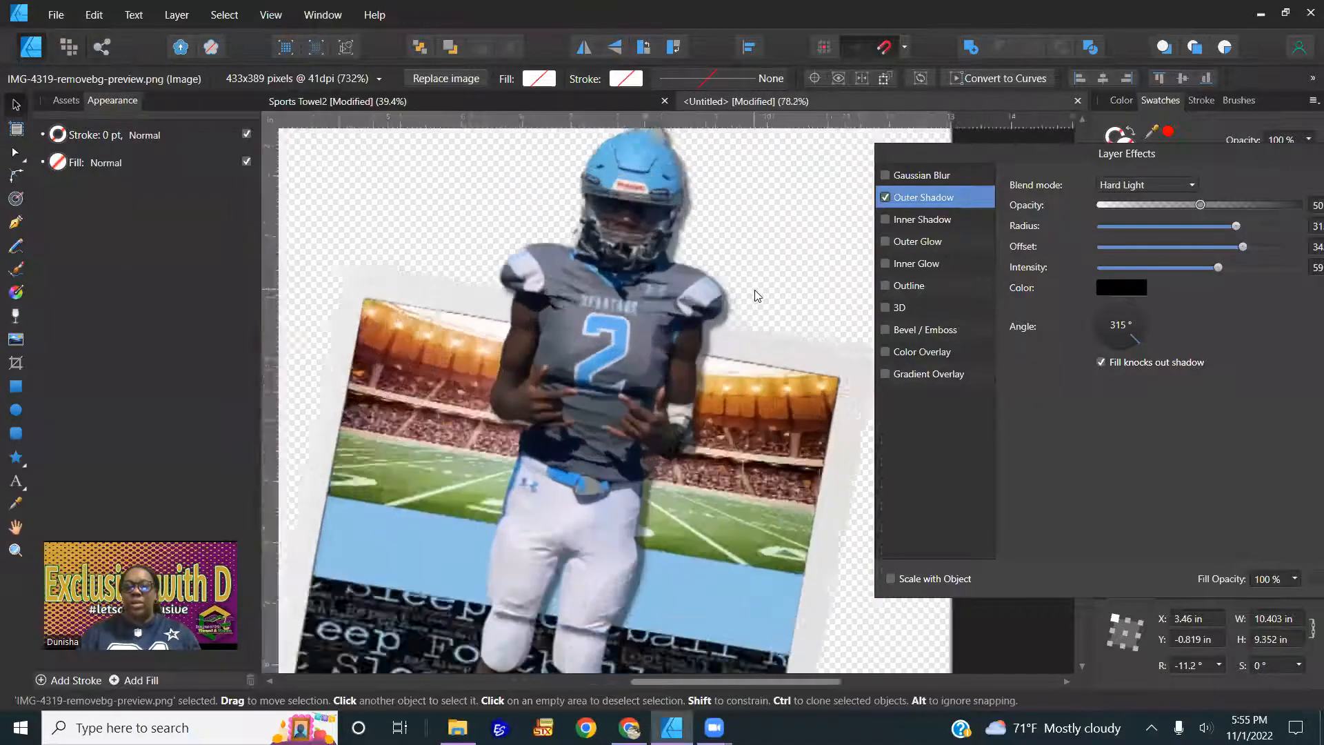
Raise the upper player image's outer shadow opacity to 100%, with an offset of about 11 px and an intensity of about 77%
{"action": "left_click_drag", "start_coordinate": [1202, 209], "coordinate": [1304, 195]}
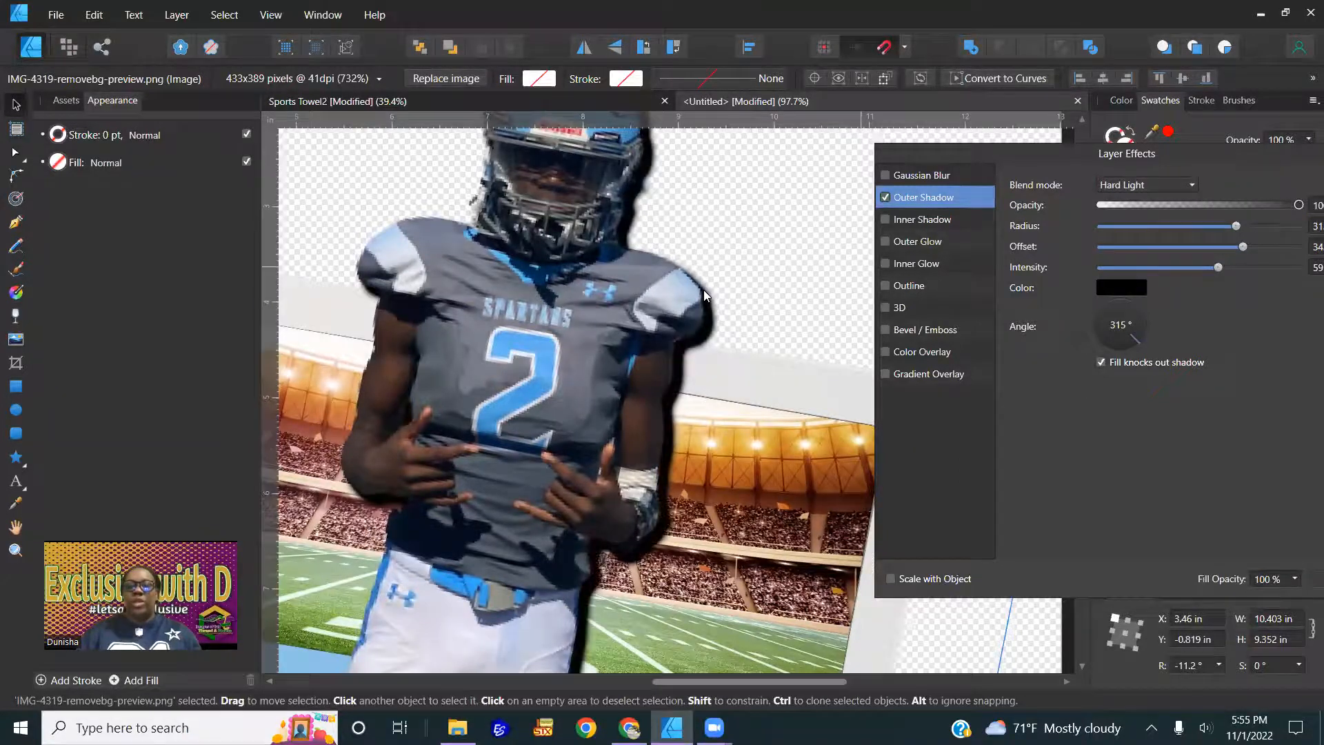
{"action": "scroll", "coordinate": [707, 297], "scroll_direction": "down", "scroll_amount": 4, "text": "ctrl"}
{"action": "scroll", "coordinate": [713, 312], "scroll_direction": "down", "scroll_amount": 1, "text": "ctrl"}
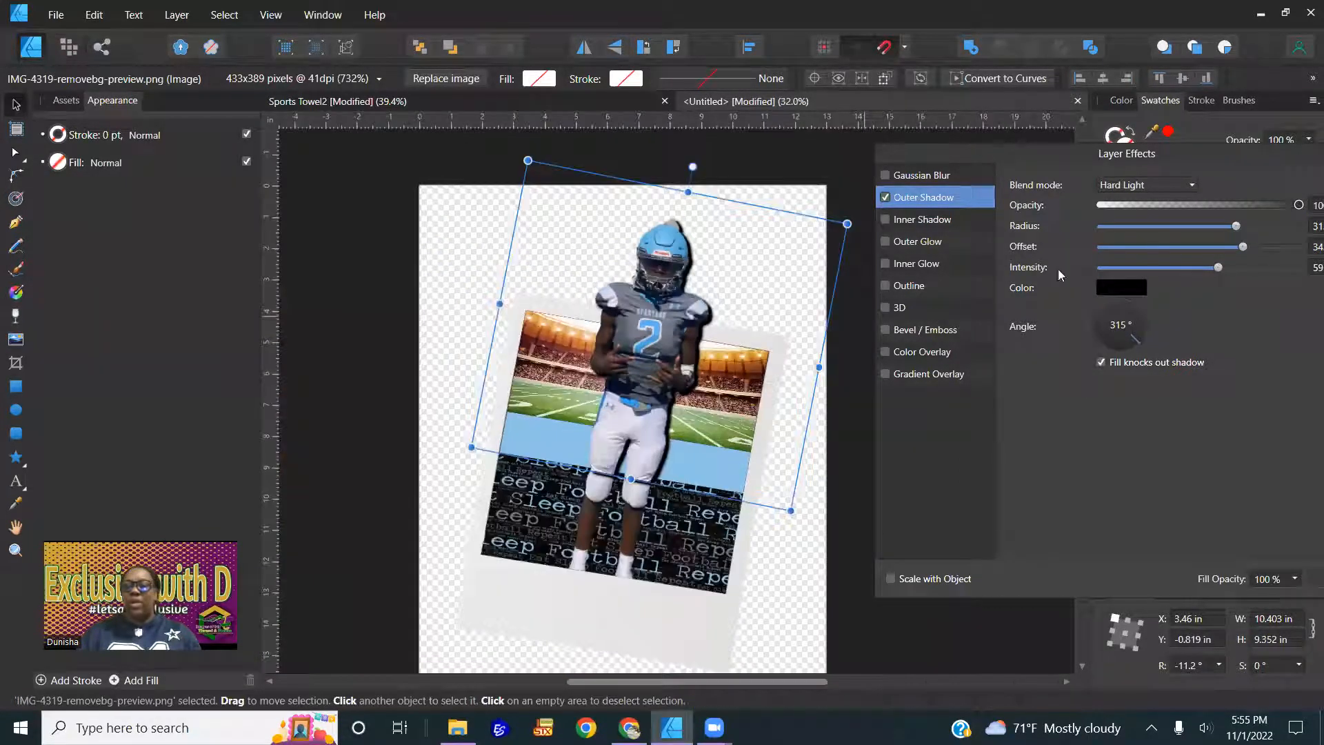
{"action": "left_click_drag", "start_coordinate": [1242, 246], "coordinate": [1189, 254]}
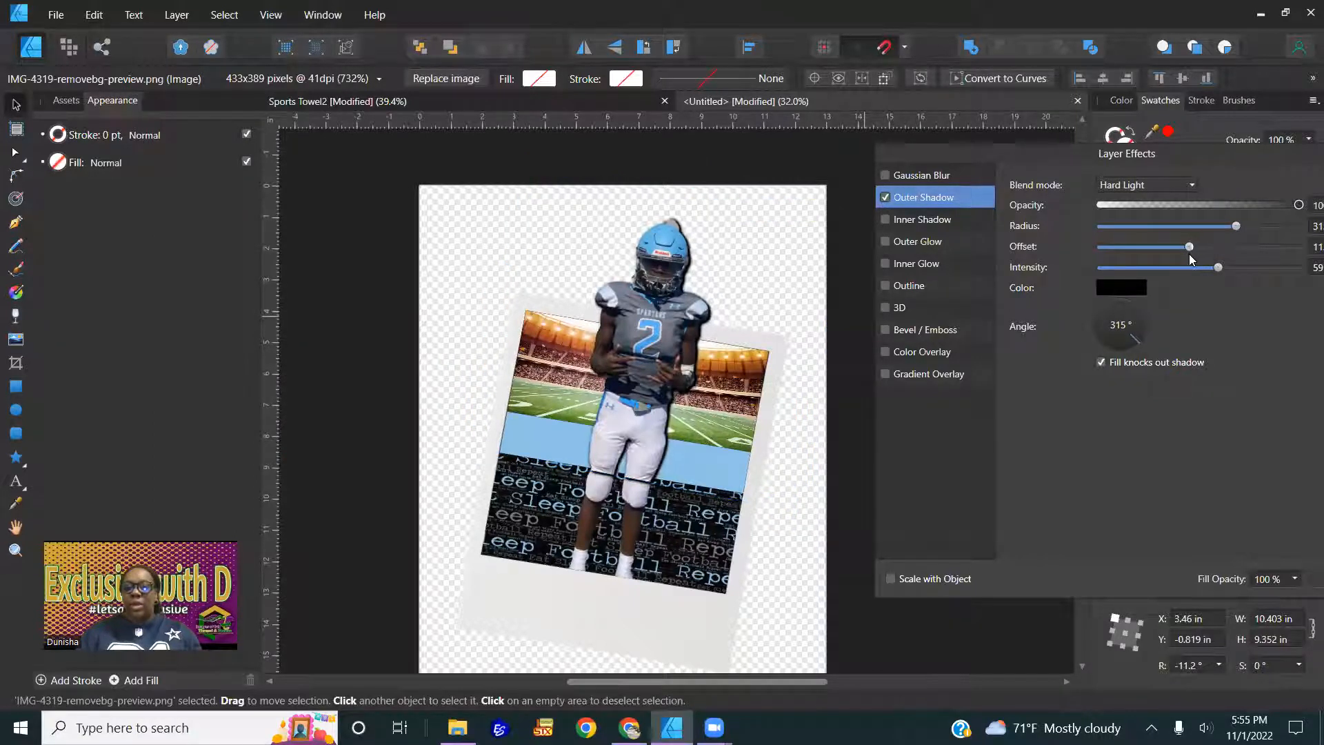
{"action": "left_click_drag", "start_coordinate": [1223, 265], "coordinate": [1254, 266]}
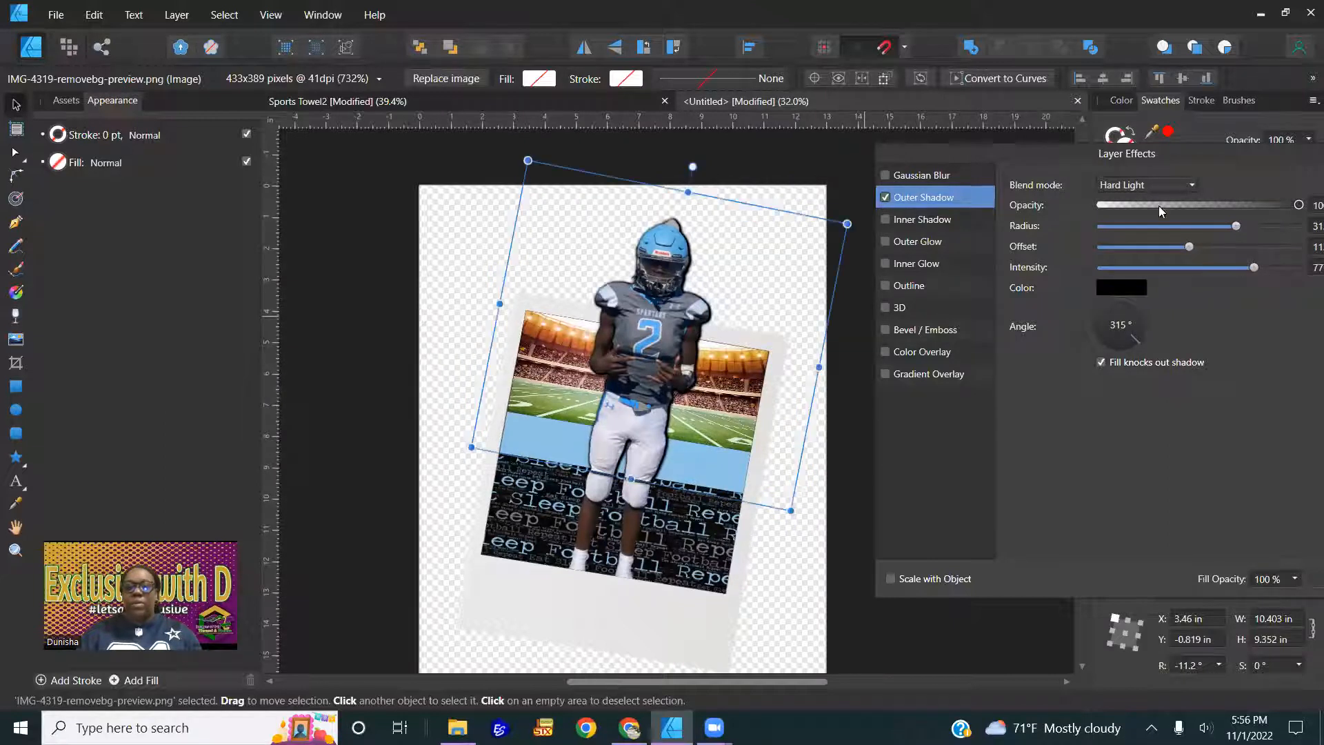
{"action": "left_click", "coordinate": [836, 549]}
{"action": "scroll", "coordinate": [607, 490], "scroll_direction": "up", "scroll_amount": 5}
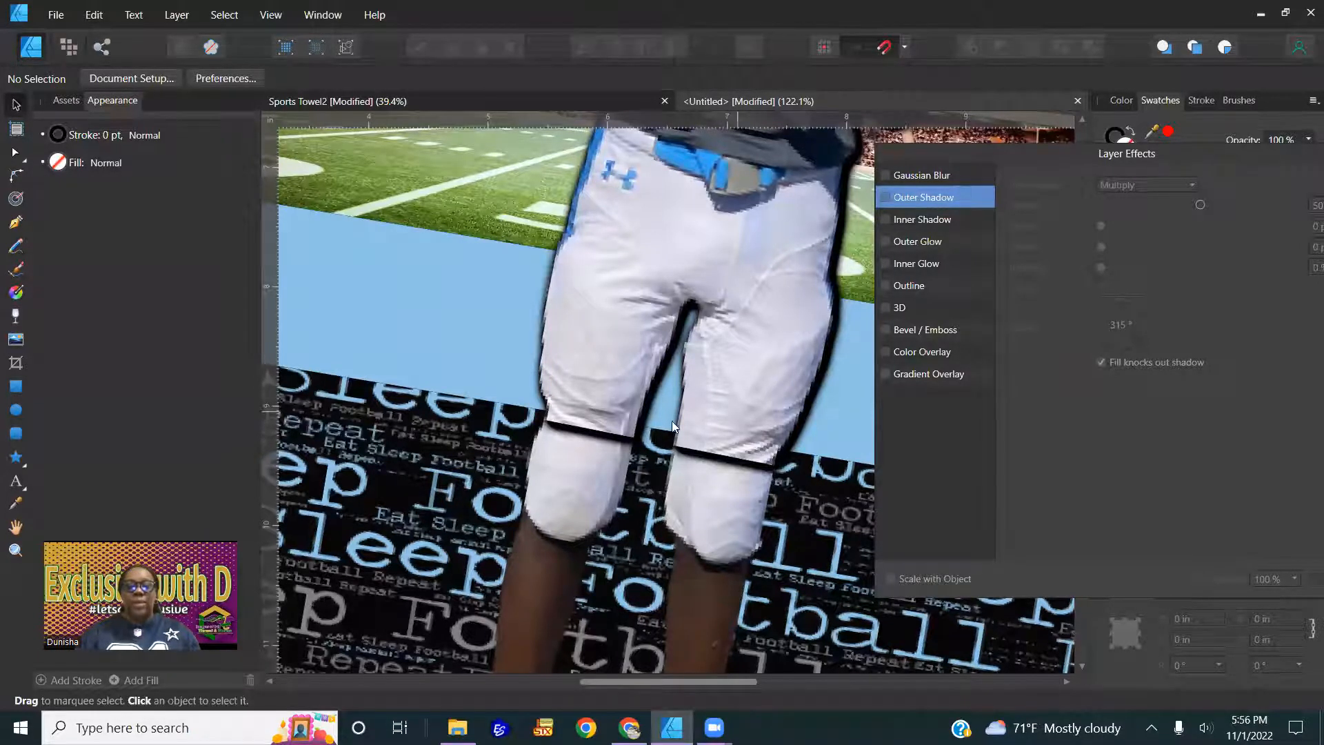
{"action": "scroll", "coordinate": [672, 424], "scroll_direction": "down", "scroll_amount": 5}
{"action": "scroll", "coordinate": [673, 426], "scroll_direction": "down", "scroll_amount": 1}
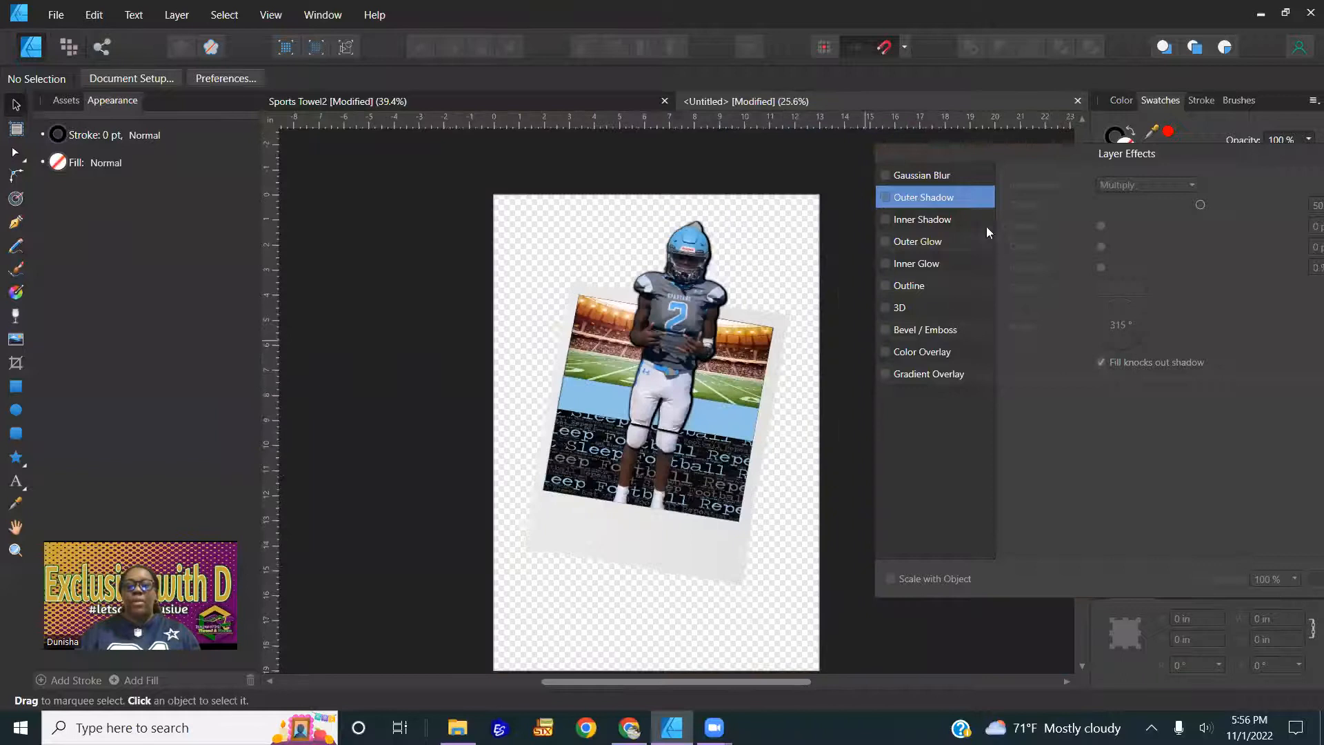
Add an outer glow to the upper player image with Soft Light blending and a radius of about 45 px
{"action": "left_click", "coordinate": [686, 325]}
{"action": "left_click", "coordinate": [686, 325]}
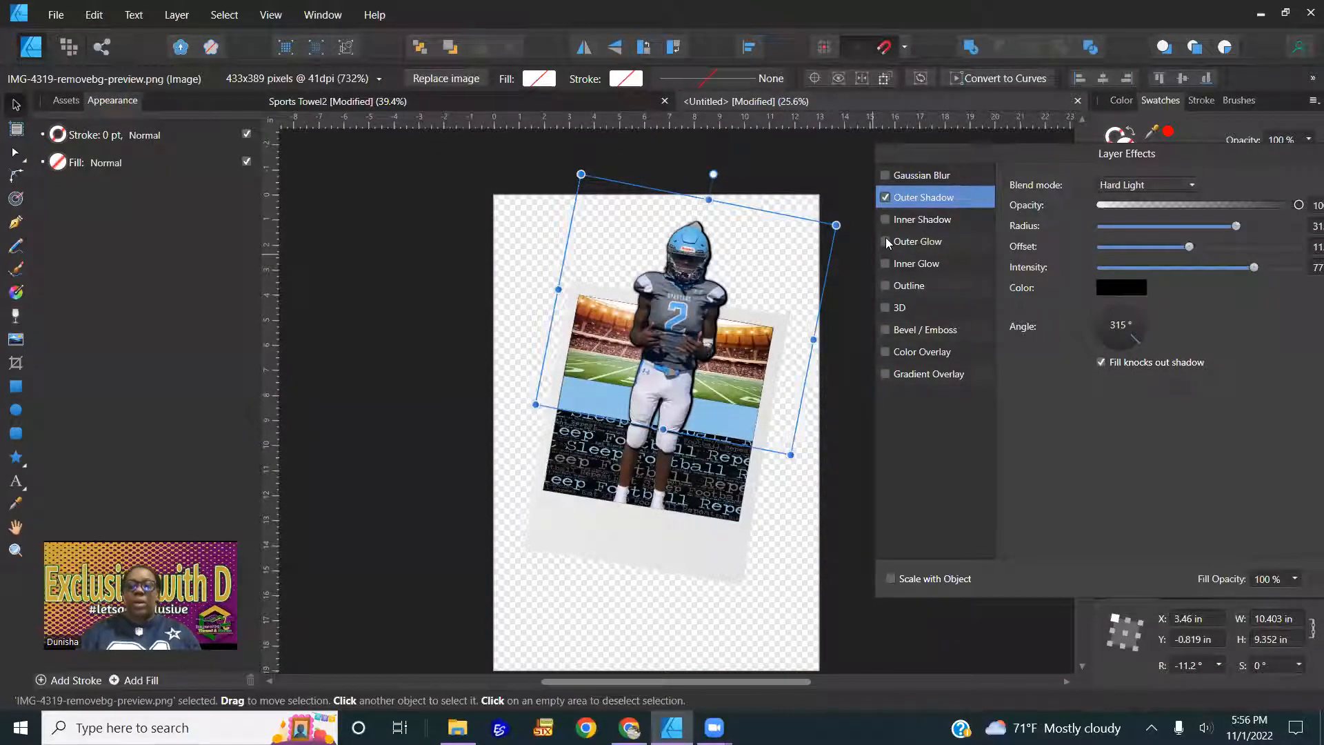
{"action": "left_click", "coordinate": [905, 241]}
{"action": "left_click", "coordinate": [1194, 186]}
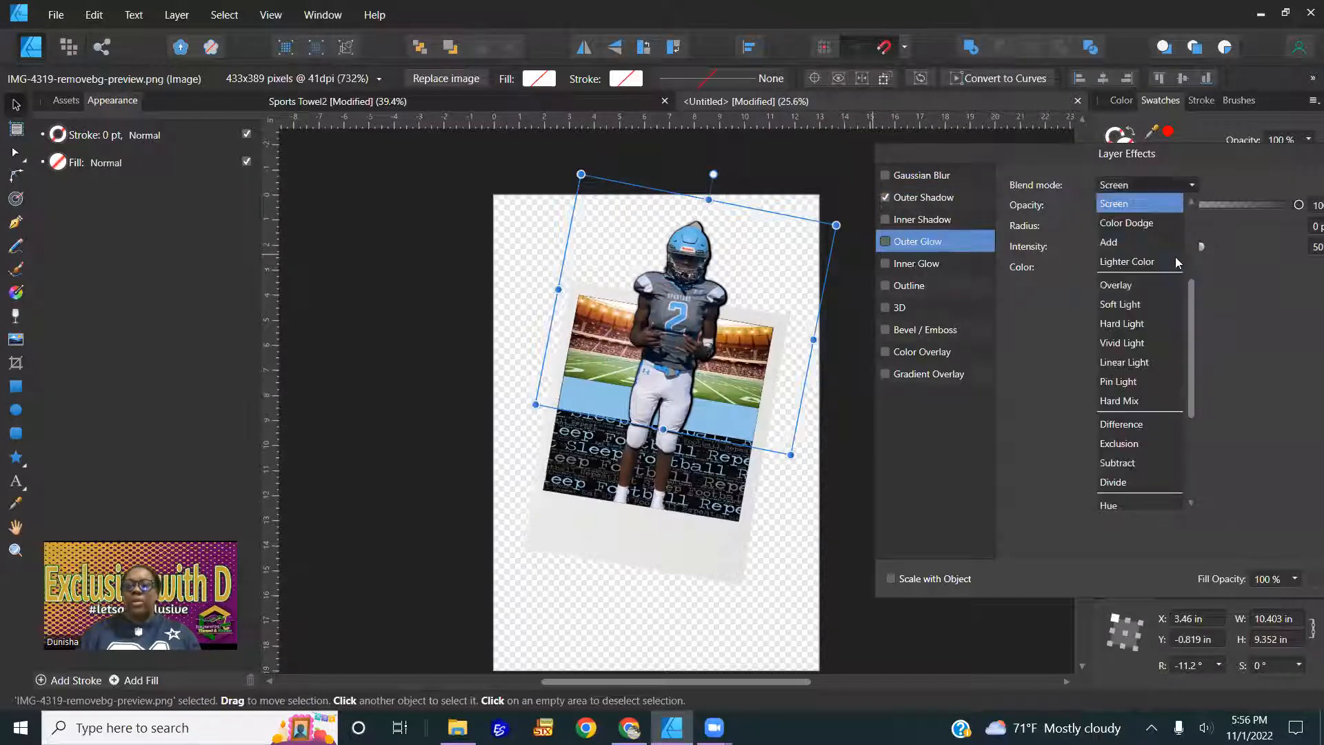
{"action": "left_click", "coordinate": [1120, 304]}
{"action": "left_click_drag", "start_coordinate": [1101, 228], "coordinate": [1264, 222]}
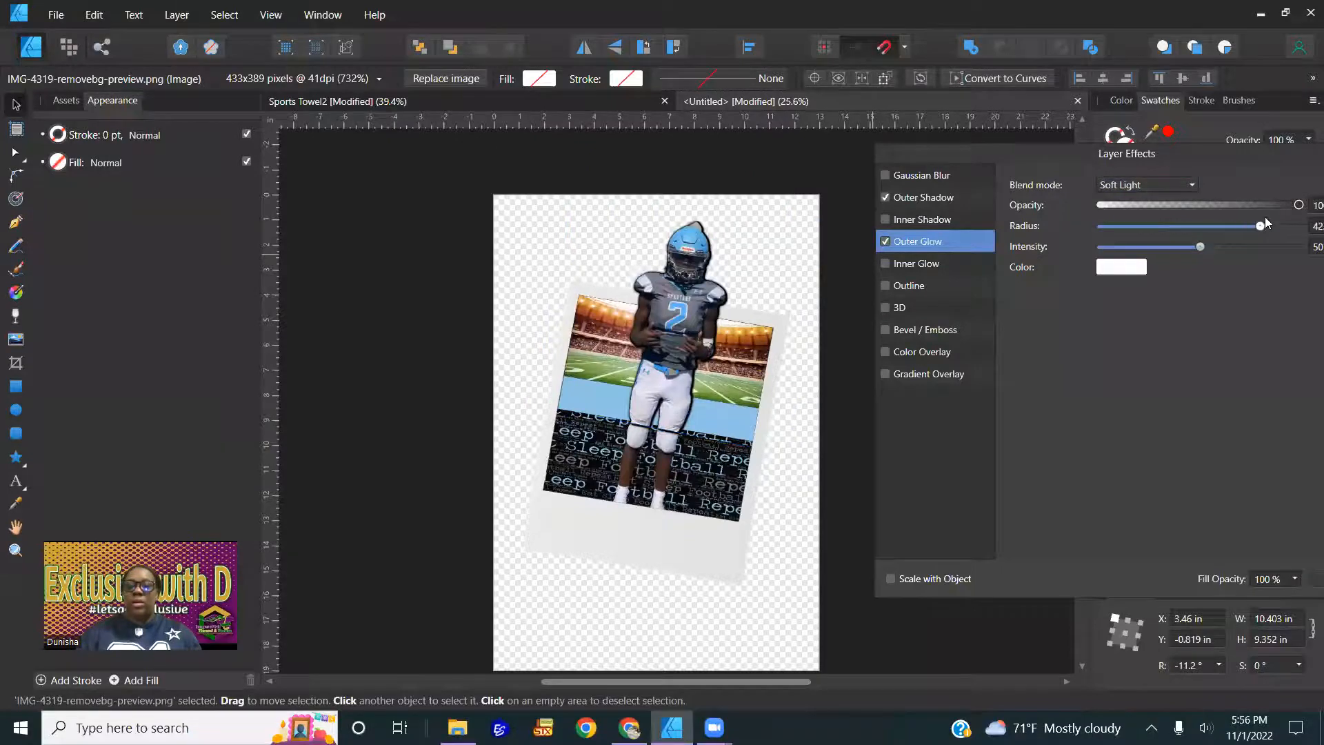
{"action": "scroll", "coordinate": [752, 266], "scroll_direction": "up", "scroll_amount": 2}
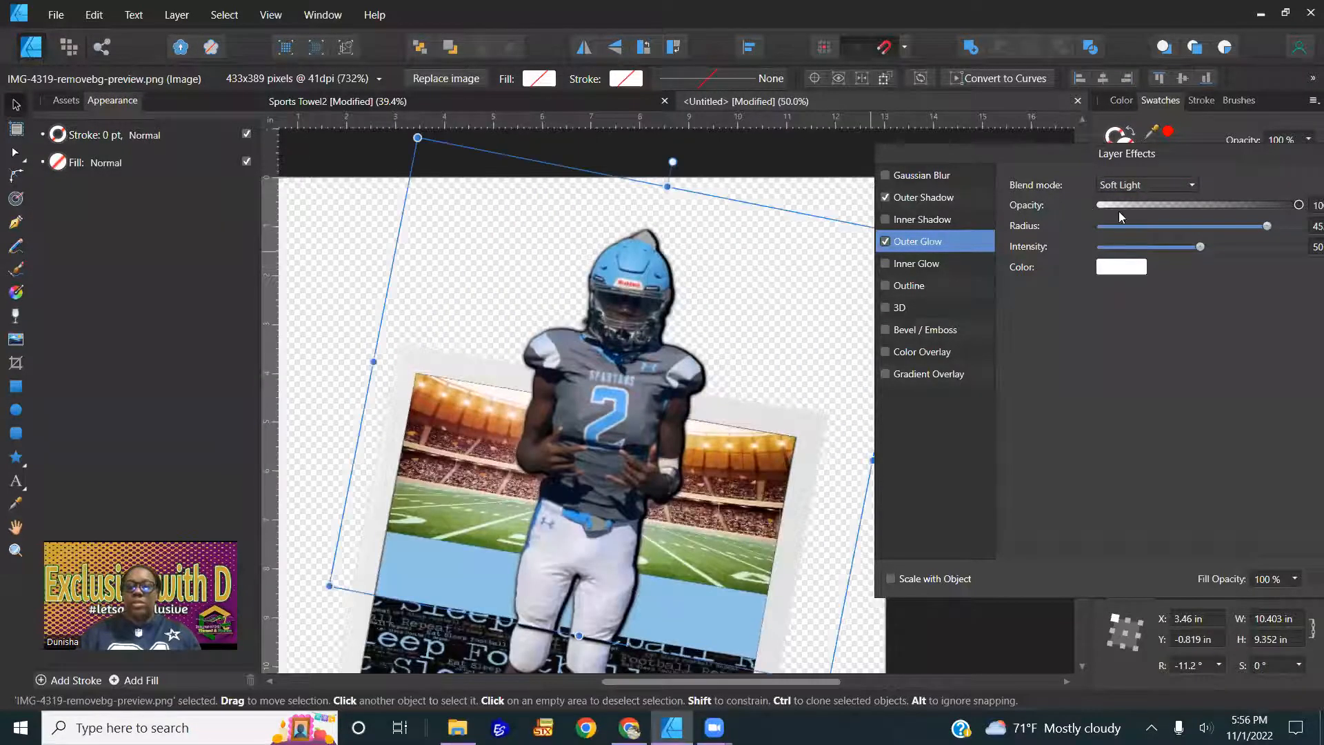
Switch the outer glow's blend mode to Hard Light and close the layer effects
{"action": "left_click", "coordinate": [1188, 191]}
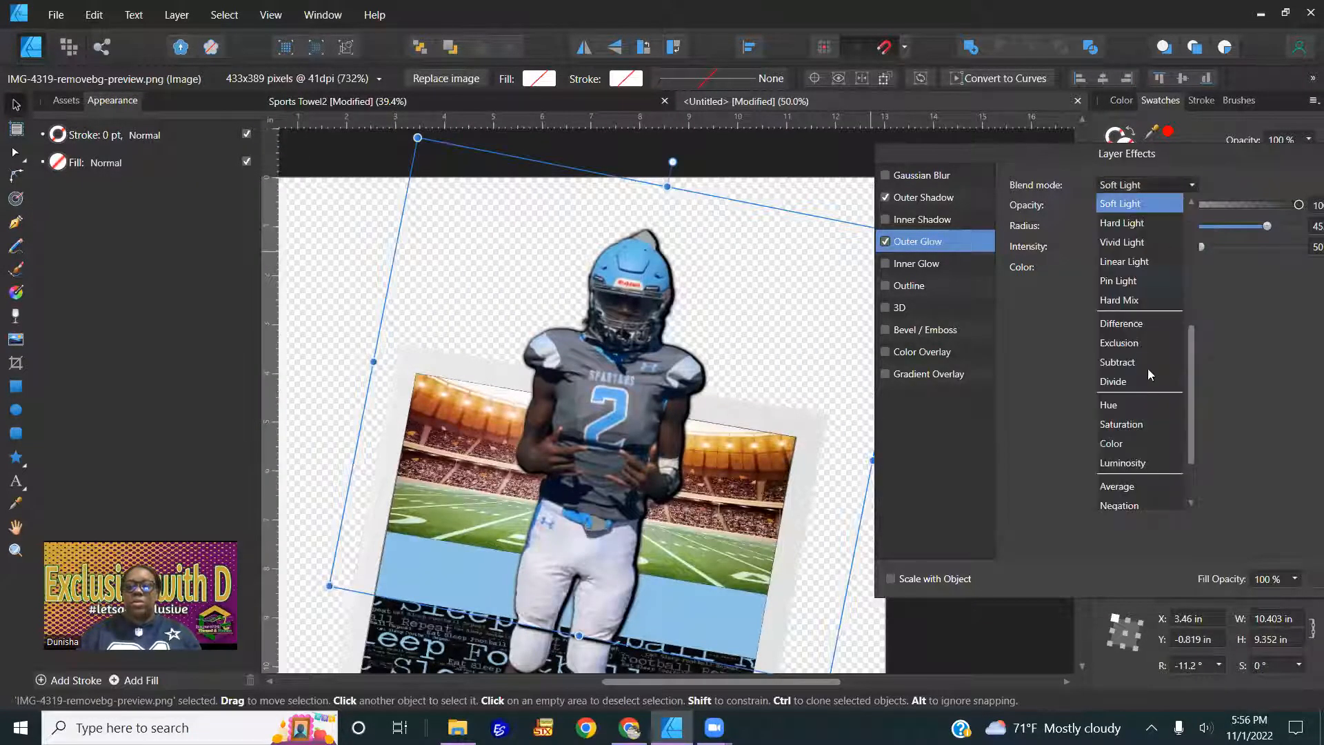
{"action": "left_click", "coordinate": [1138, 224]}
{"action": "scroll", "coordinate": [799, 279], "scroll_direction": "down", "scroll_amount": 1}
{"action": "scroll", "coordinate": [795, 279], "scroll_direction": "down", "scroll_amount": 2}
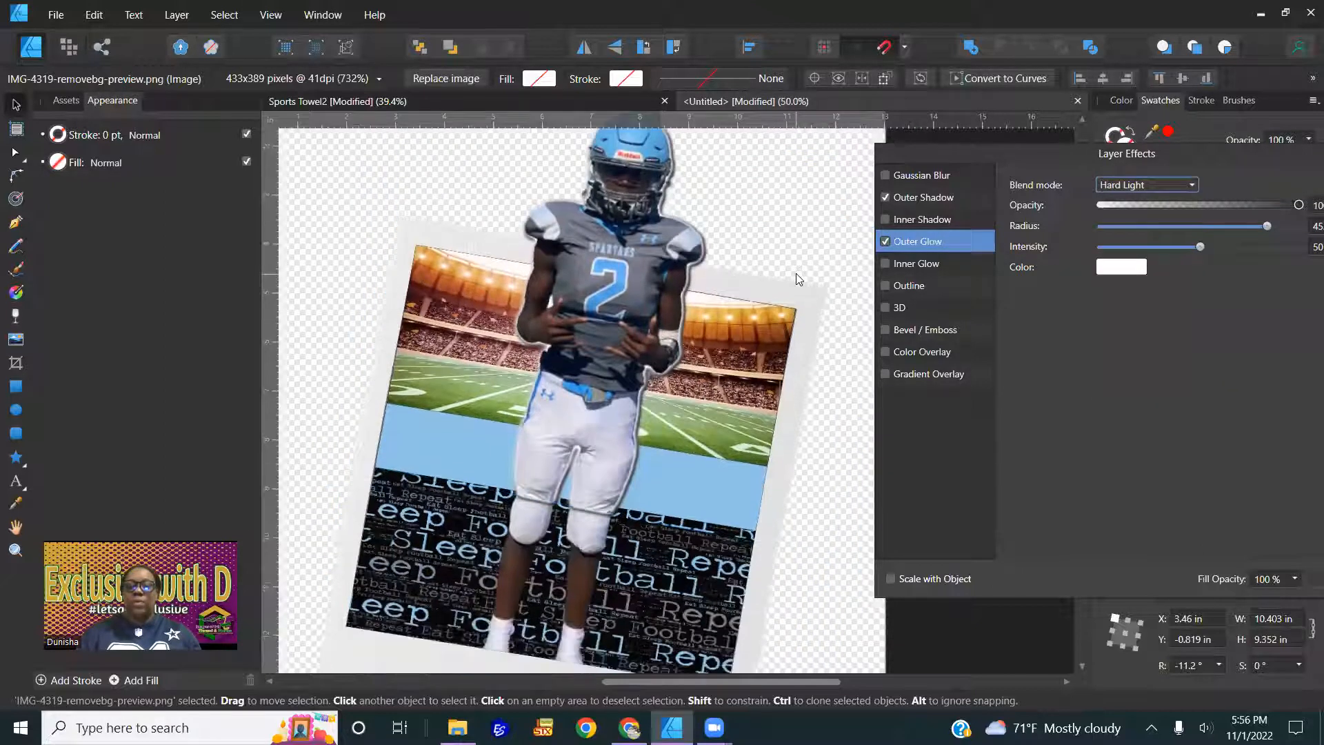
{"action": "left_click", "coordinate": [827, 604]}
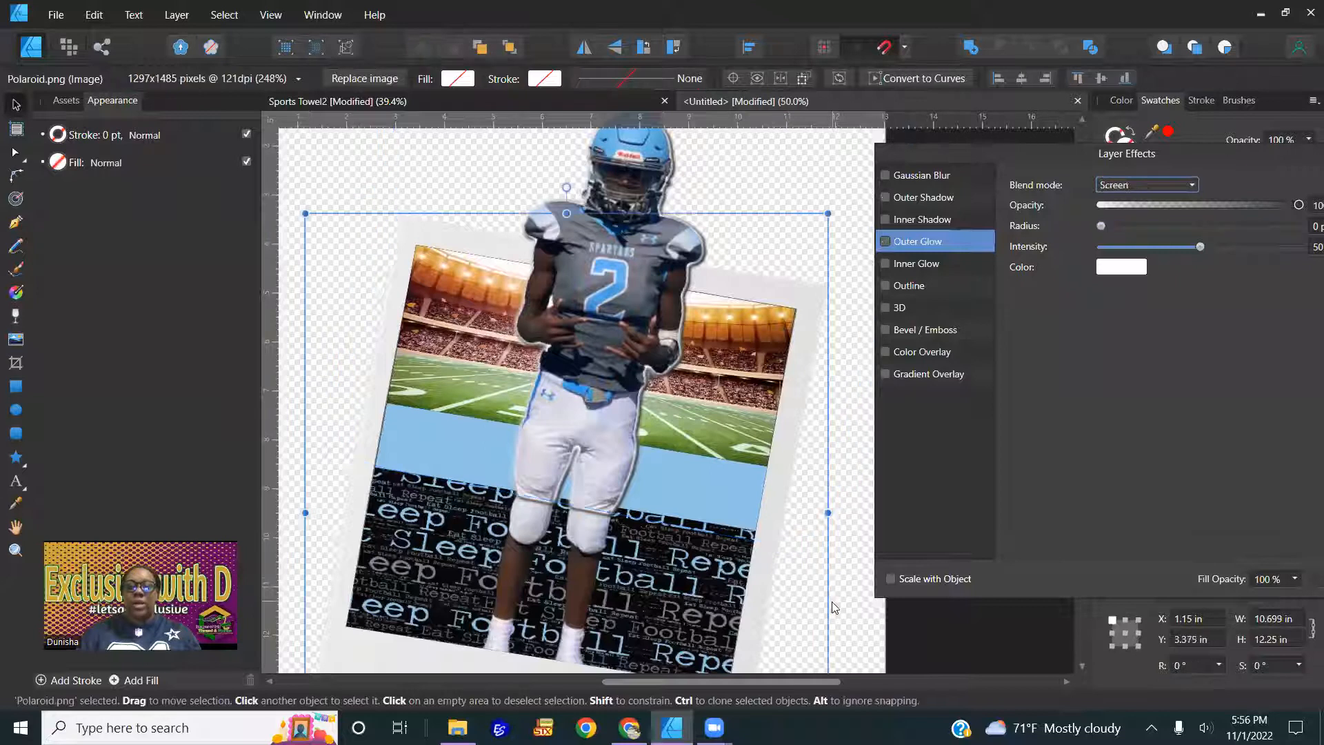
{"action": "left_click", "coordinate": [629, 305]}
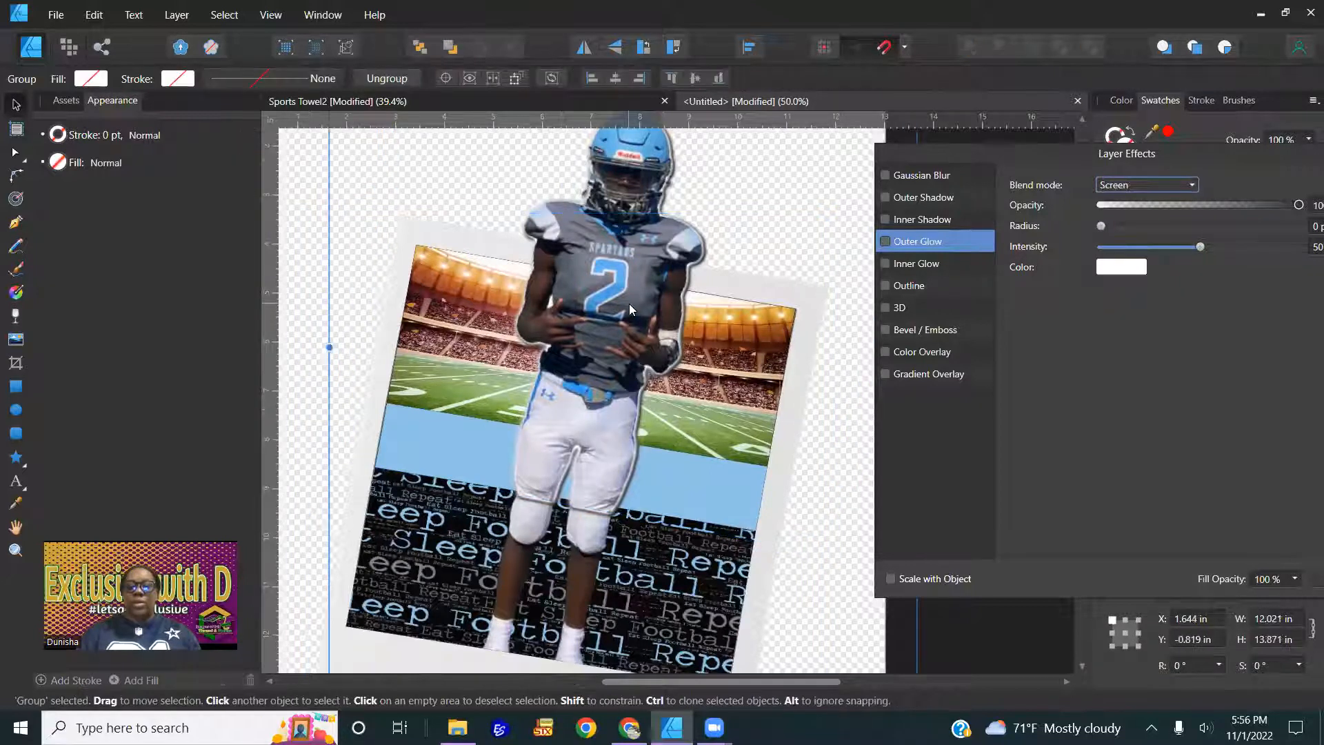
{"action": "scroll", "coordinate": [629, 304], "scroll_direction": "down", "scroll_amount": 1}
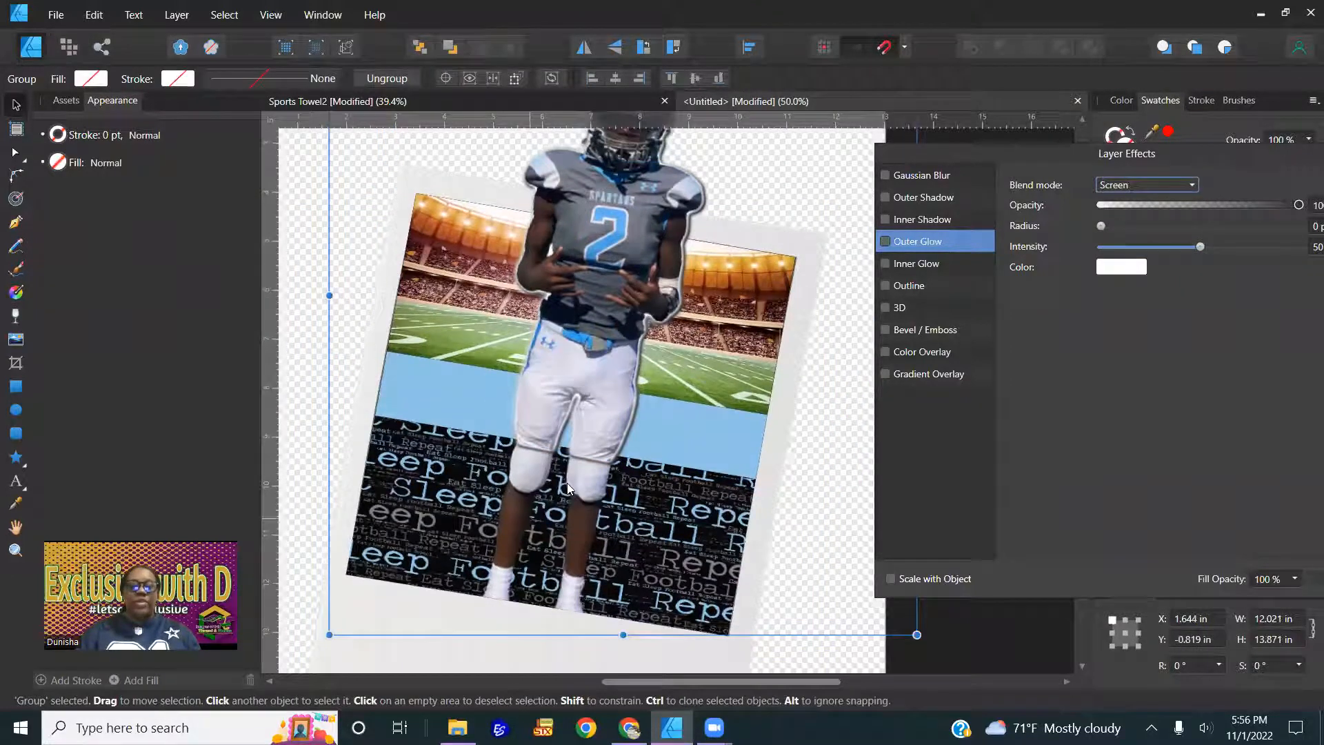
{"action": "left_click", "coordinate": [1304, 580]}
{"action": "scroll", "coordinate": [746, 387], "scroll_direction": "up", "scroll_amount": 2}
{"action": "scroll", "coordinate": [747, 386], "scroll_direction": "down", "scroll_amount": 3}
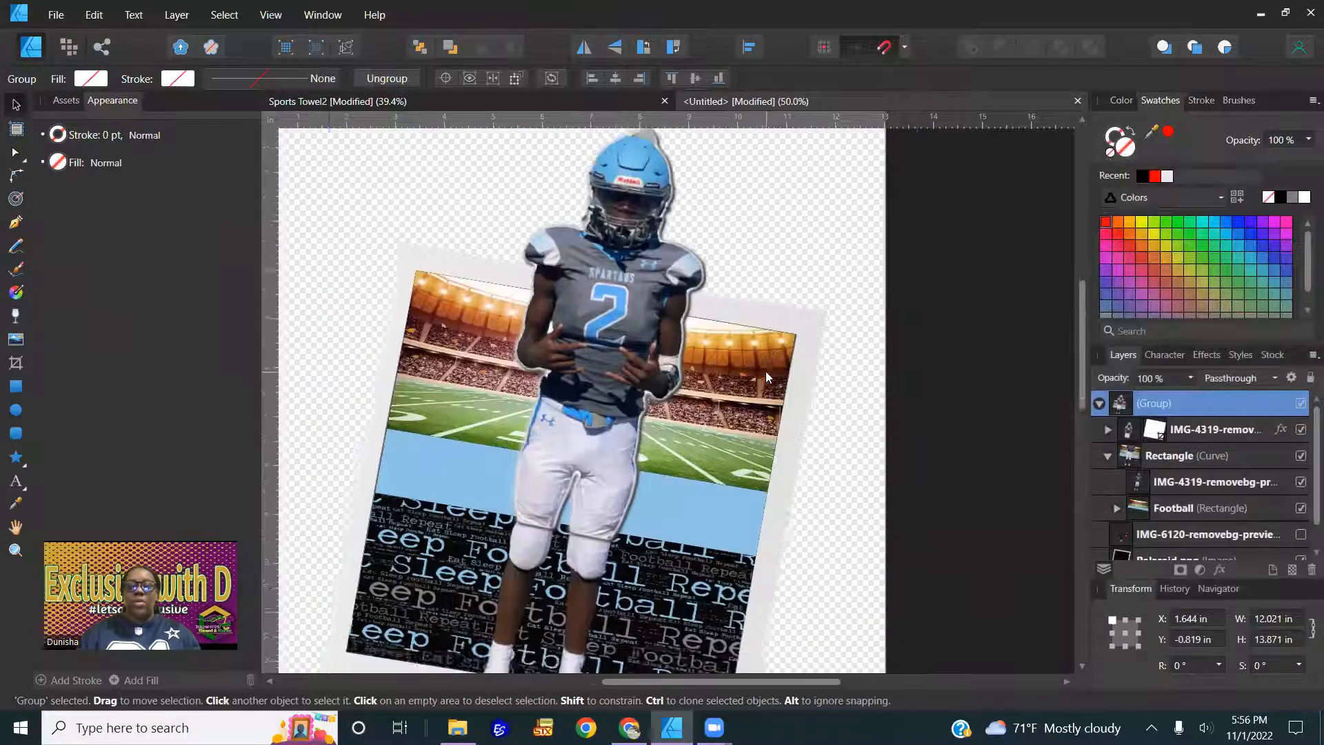
Copy the masked upper player image and paste its effects onto the player image nested in the Rectangle curve
{"action": "left_click", "coordinate": [1219, 431]}
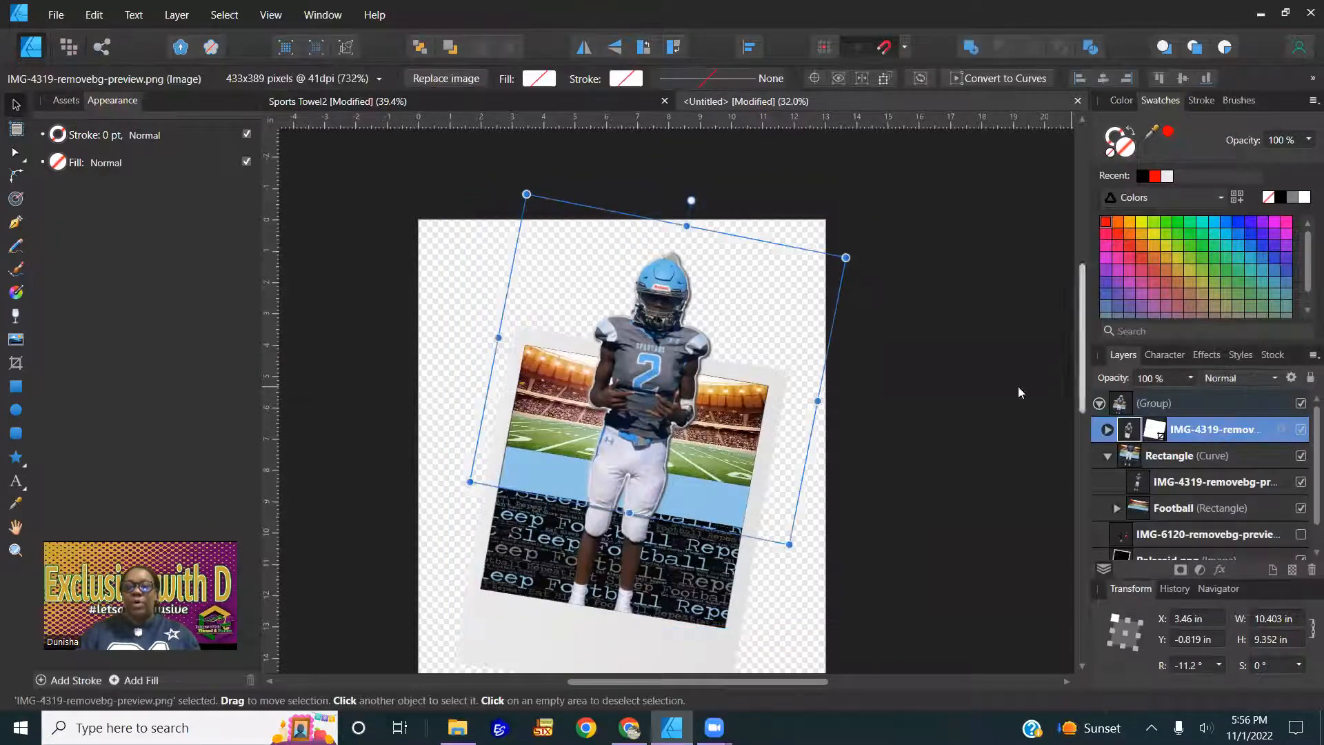
{"action": "right_click", "coordinate": [641, 344]}
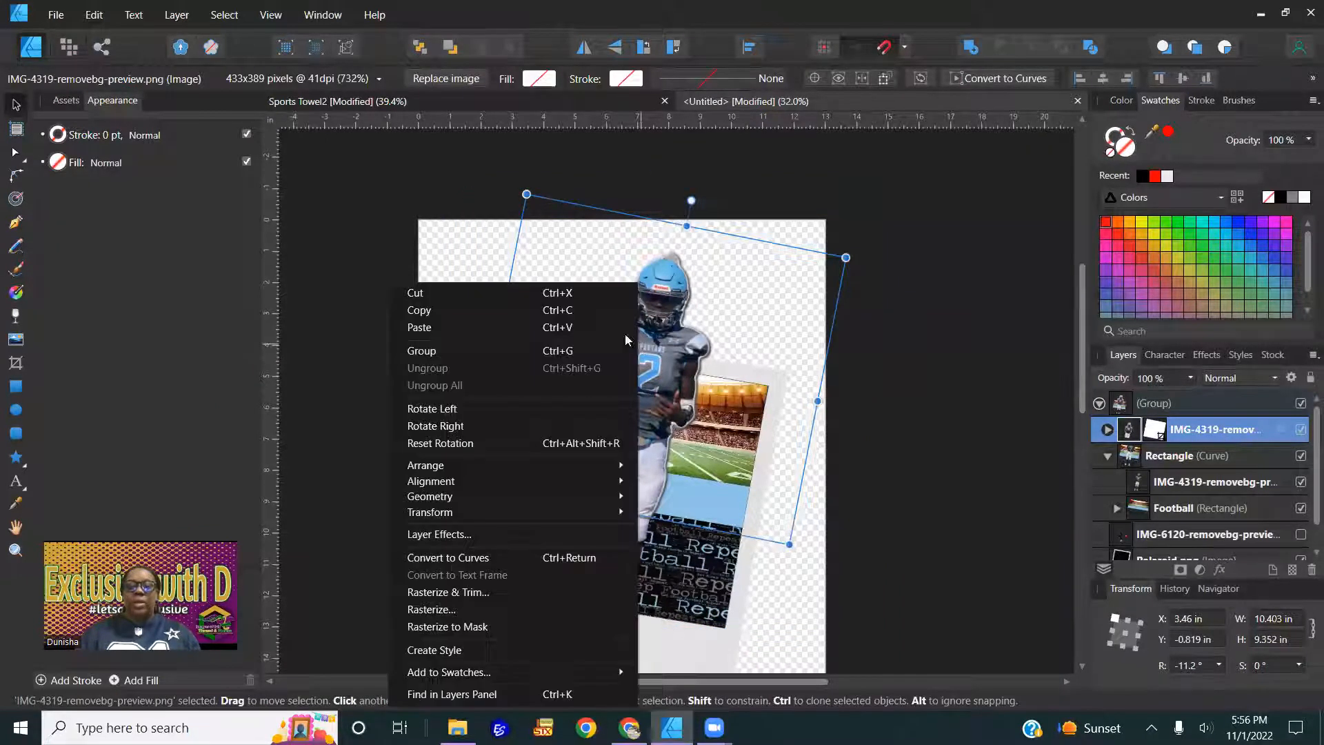
{"action": "left_click", "coordinate": [548, 310]}
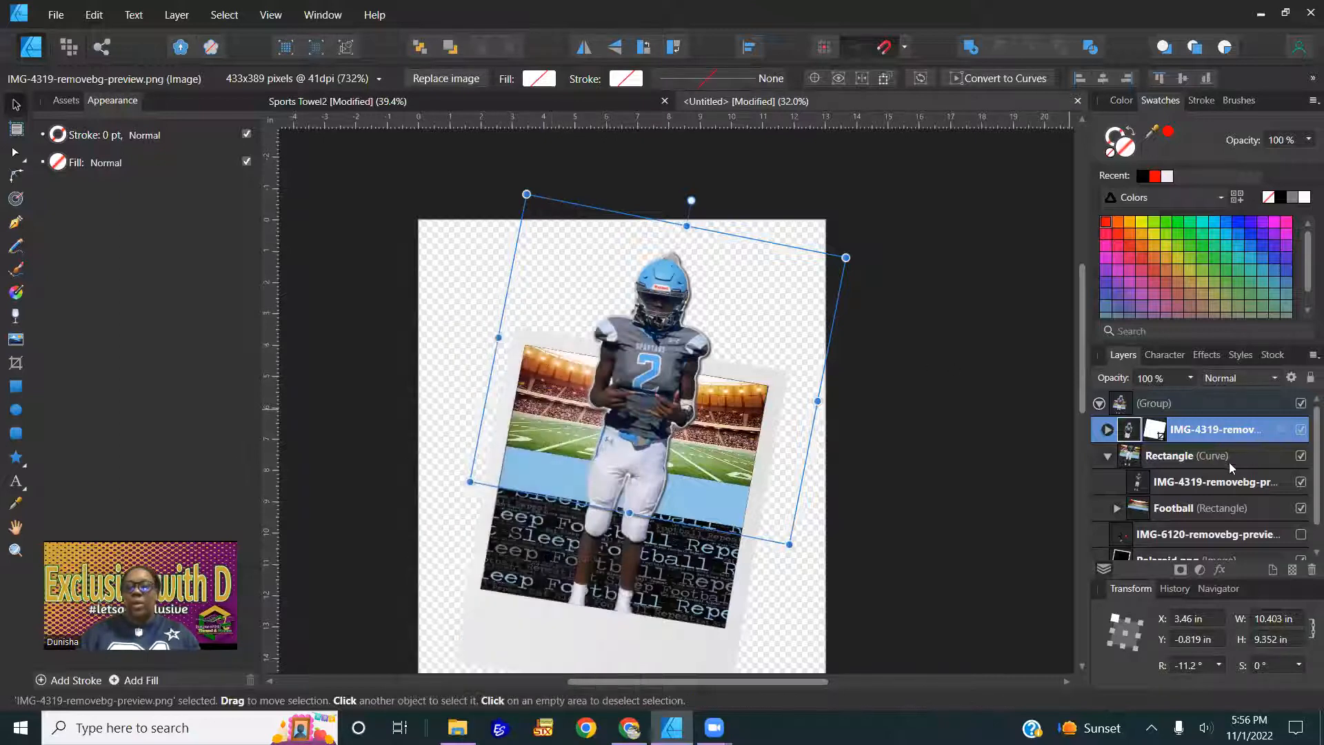
{"action": "left_click", "coordinate": [1238, 483]}
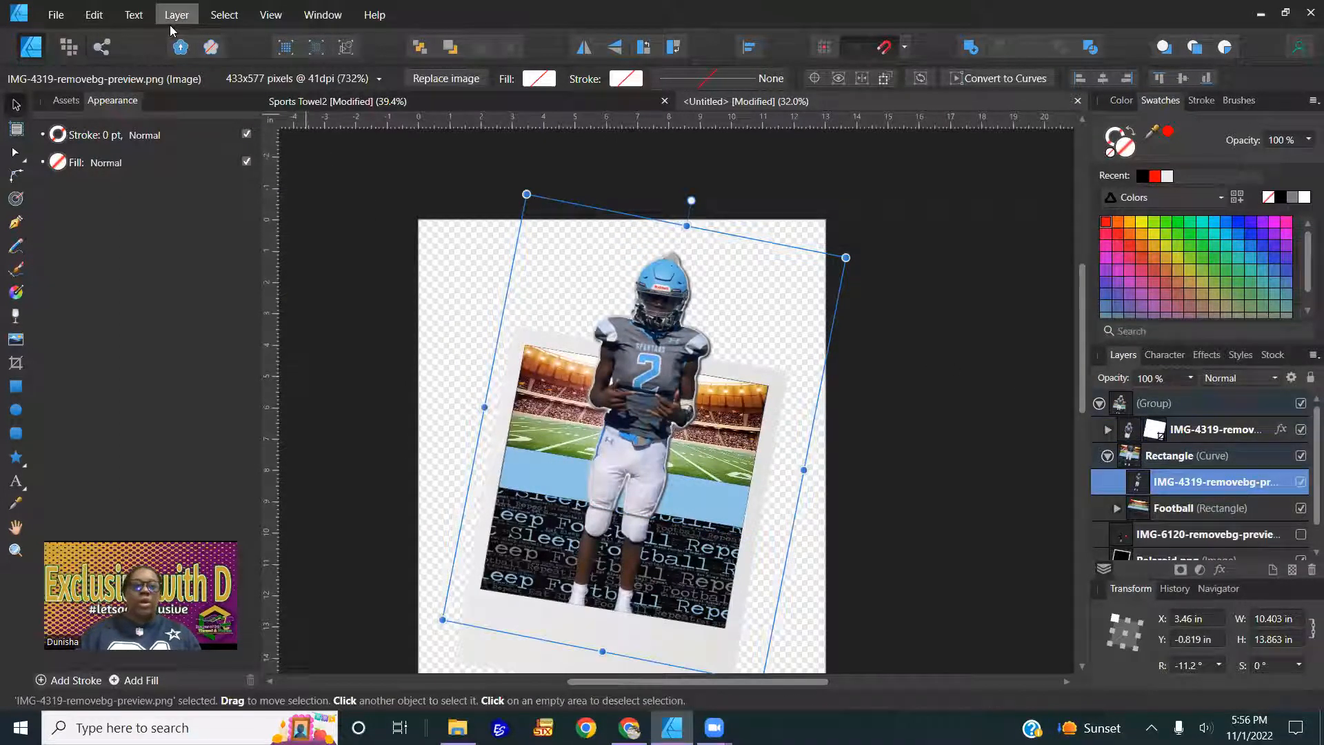
{"action": "left_click", "coordinate": [95, 14]}
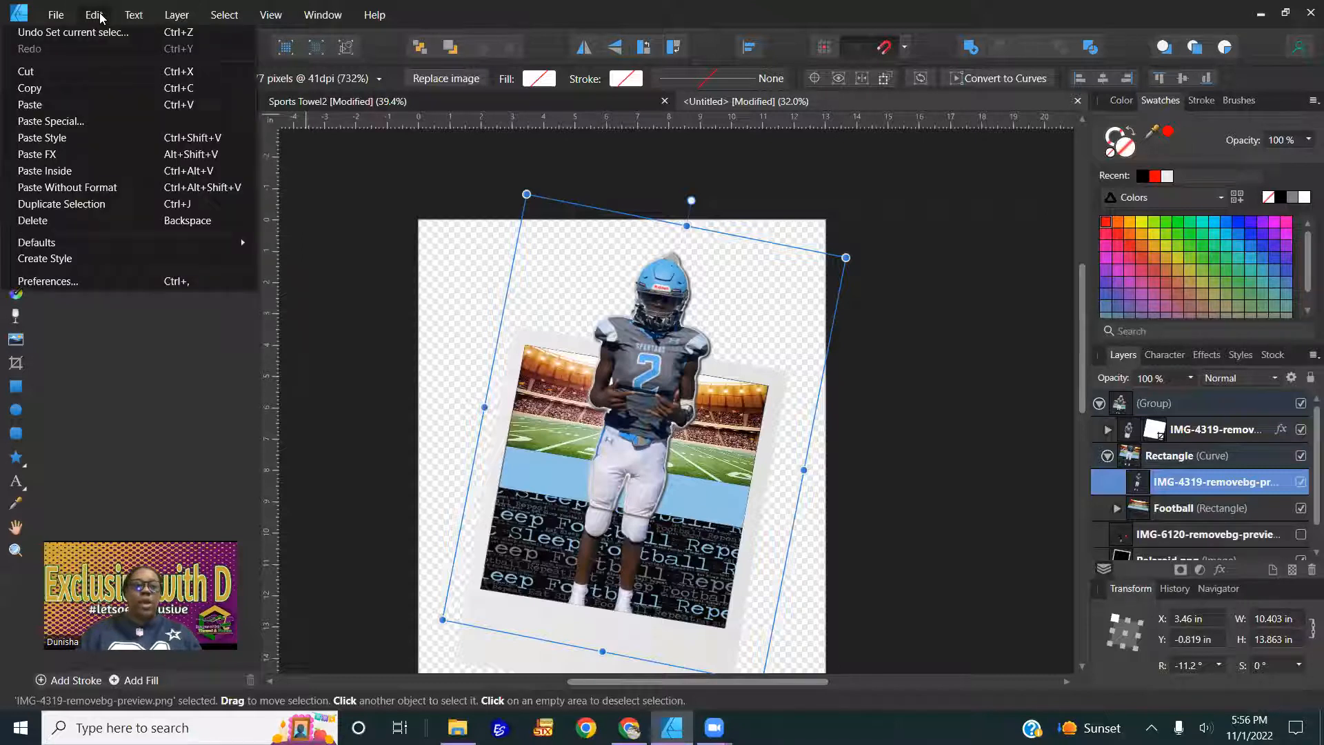
{"action": "left_click", "coordinate": [60, 154]}
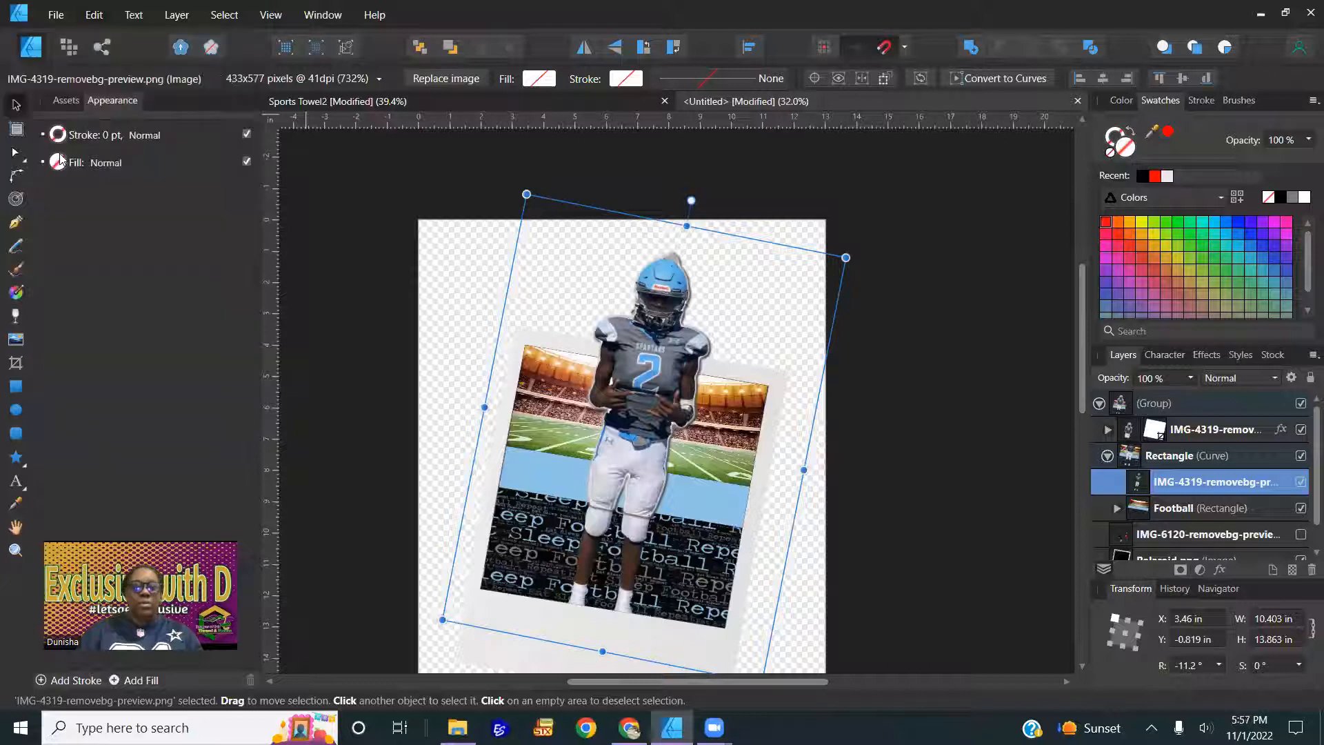
{"action": "left_click", "coordinate": [948, 530]}
{"action": "scroll", "coordinate": [596, 546], "scroll_direction": "up", "scroll_amount": 6}
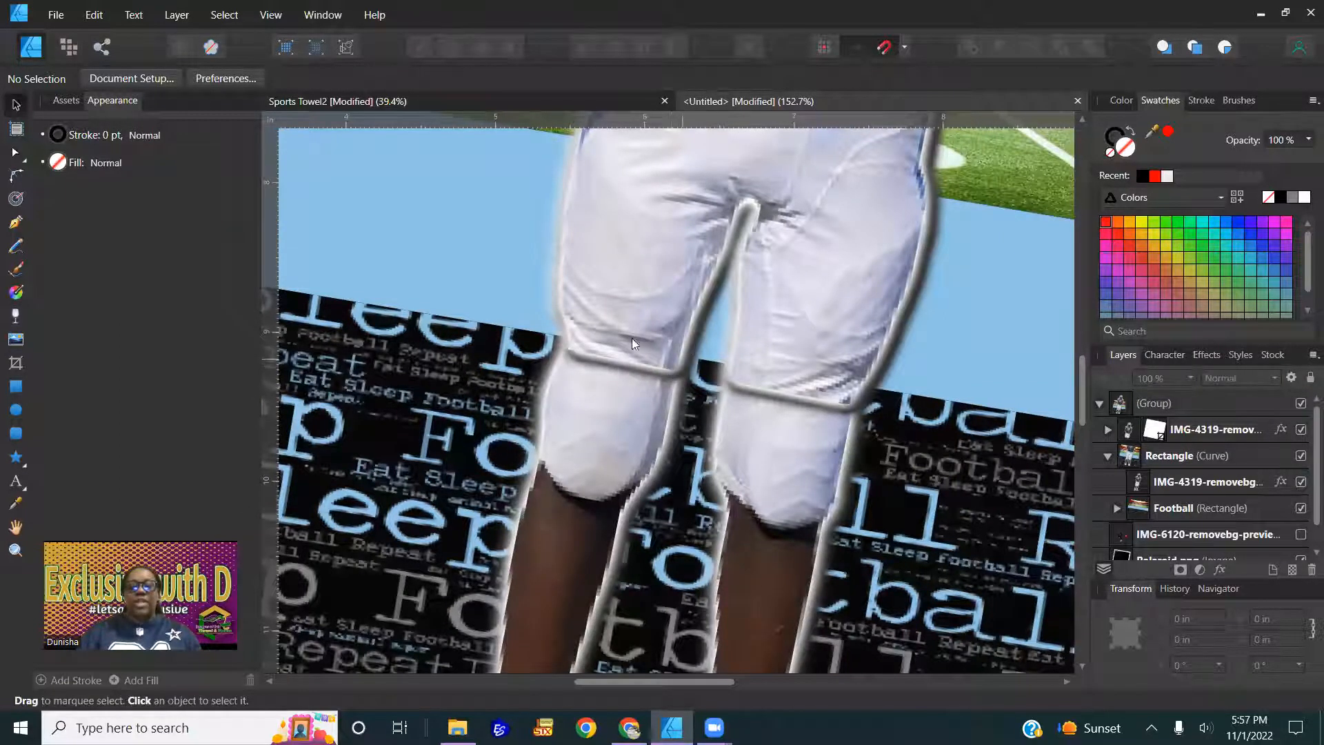
{"action": "scroll", "coordinate": [648, 354], "scroll_direction": "down", "scroll_amount": 6}
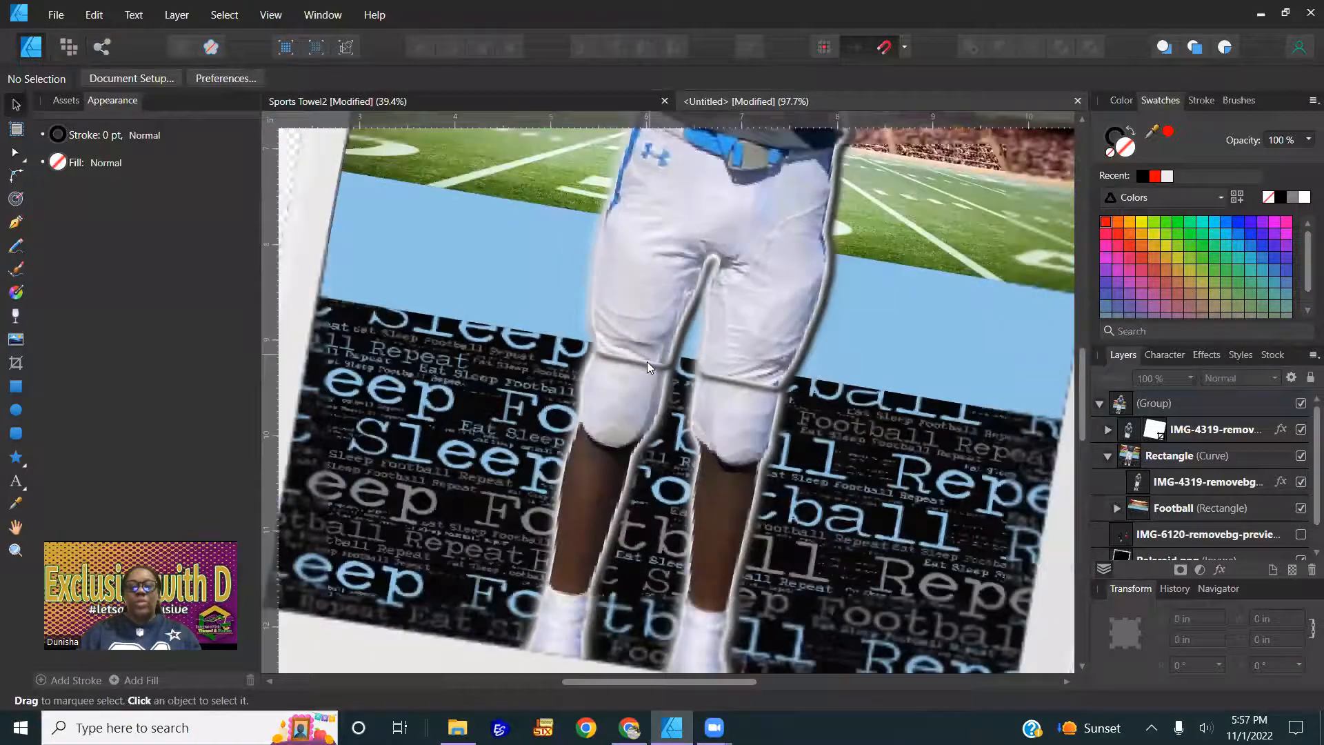
Turn off the outer shadow and outer glow on the masked upper player image and close the layer effects
{"action": "double_click", "coordinate": [707, 264]}
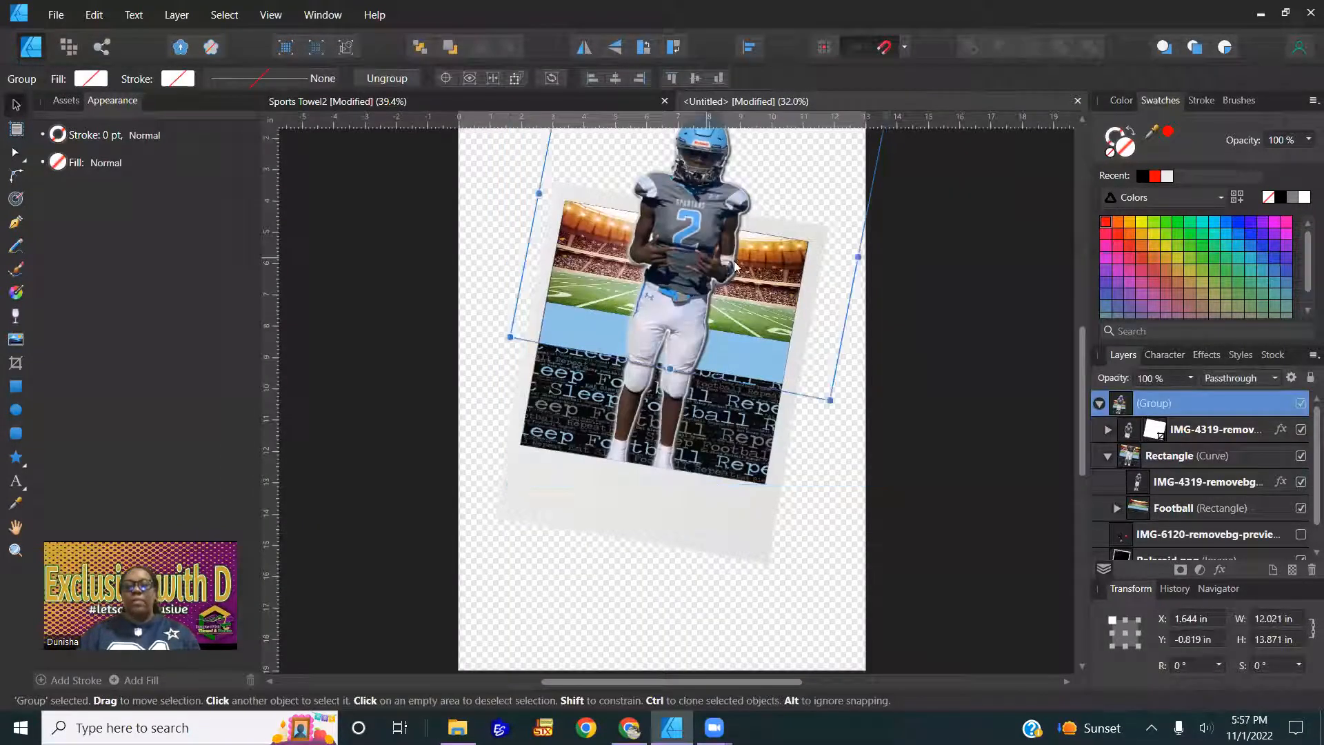
{"action": "left_click", "coordinate": [1279, 431]}
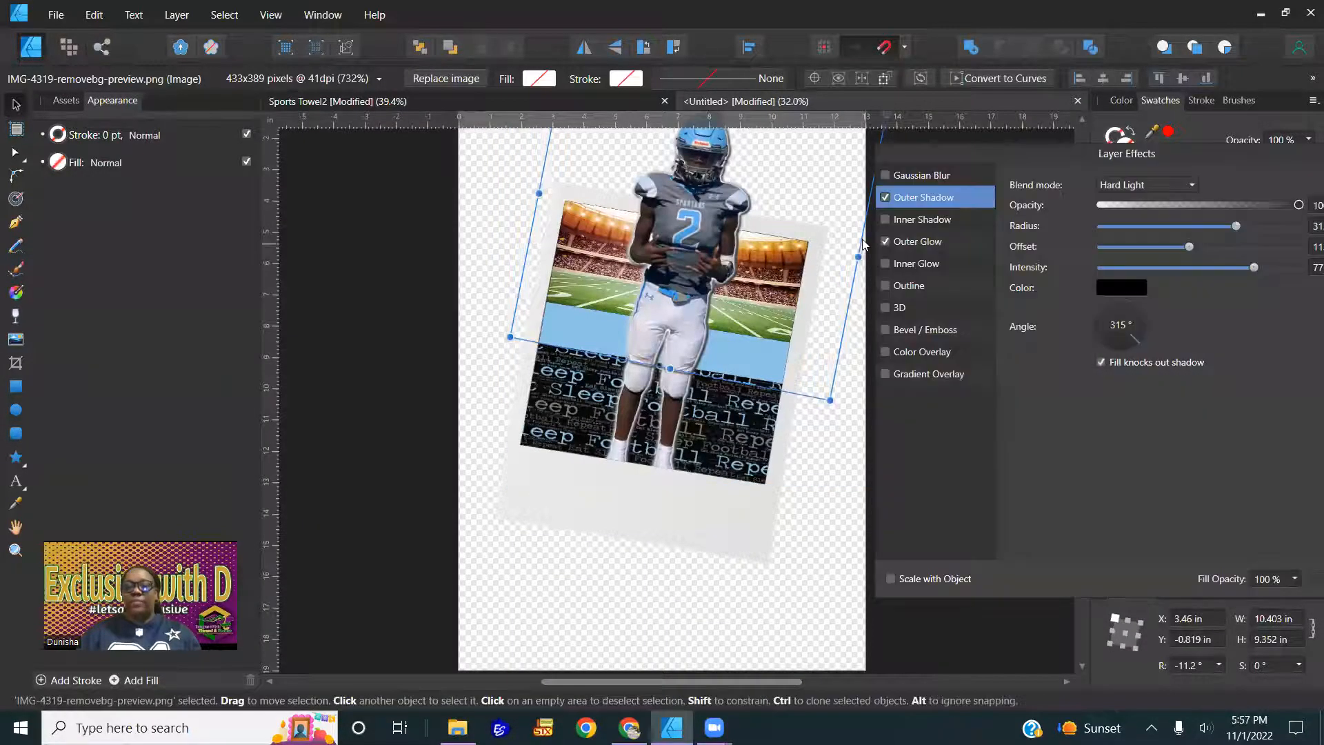
{"action": "left_click", "coordinate": [885, 197]}
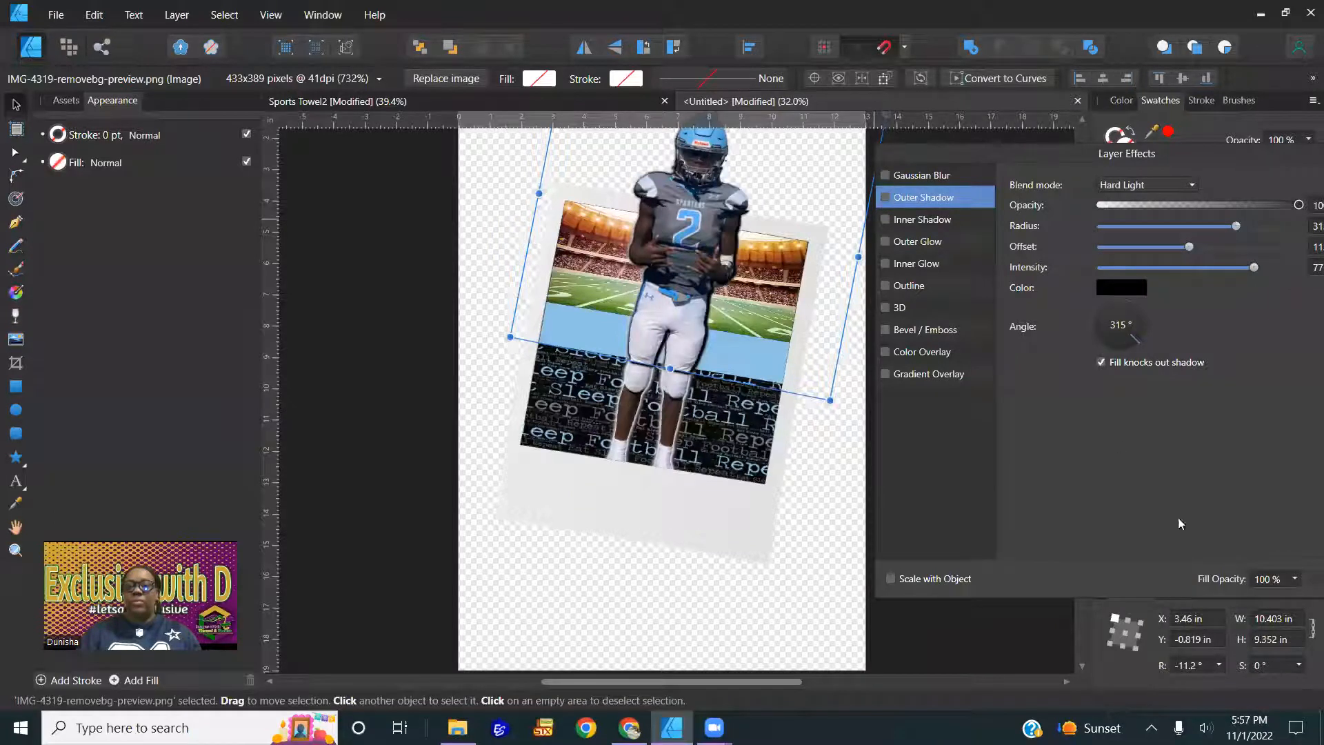
{"action": "left_click", "coordinate": [829, 574]}
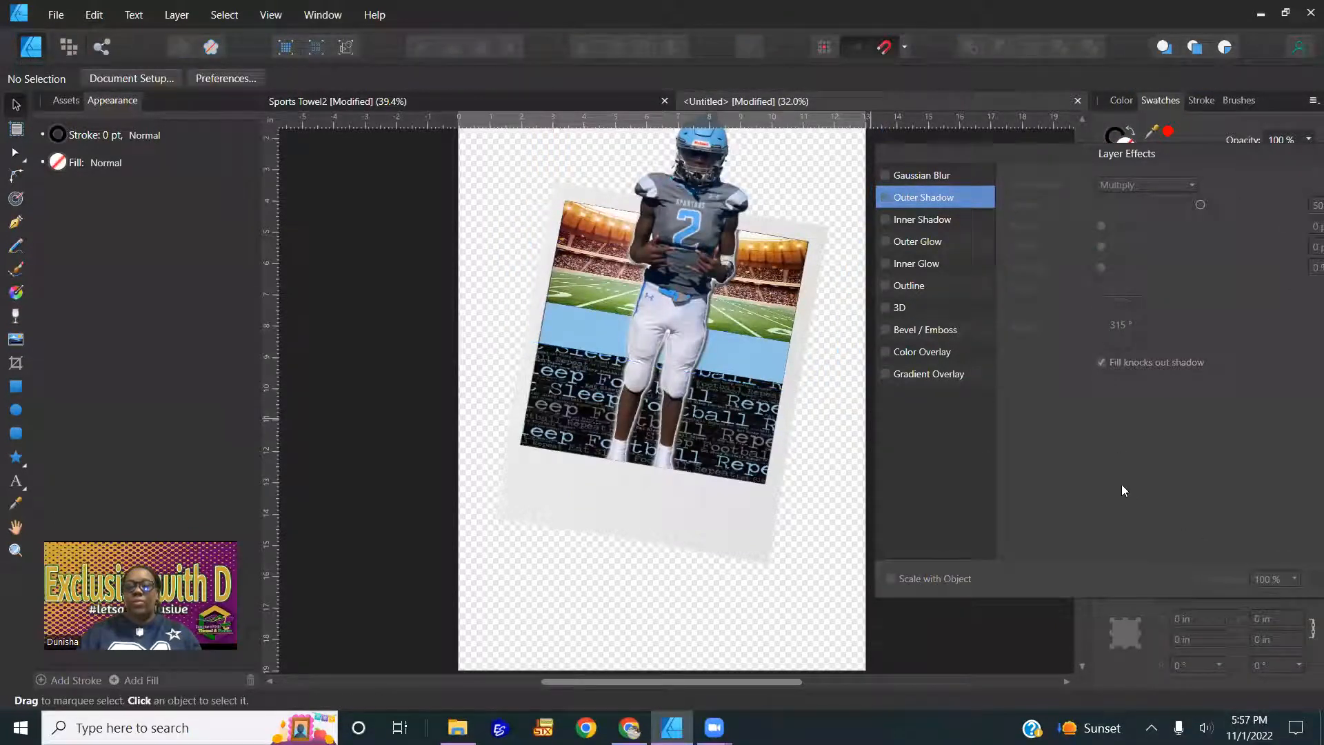
{"action": "left_click", "coordinate": [1308, 579]}
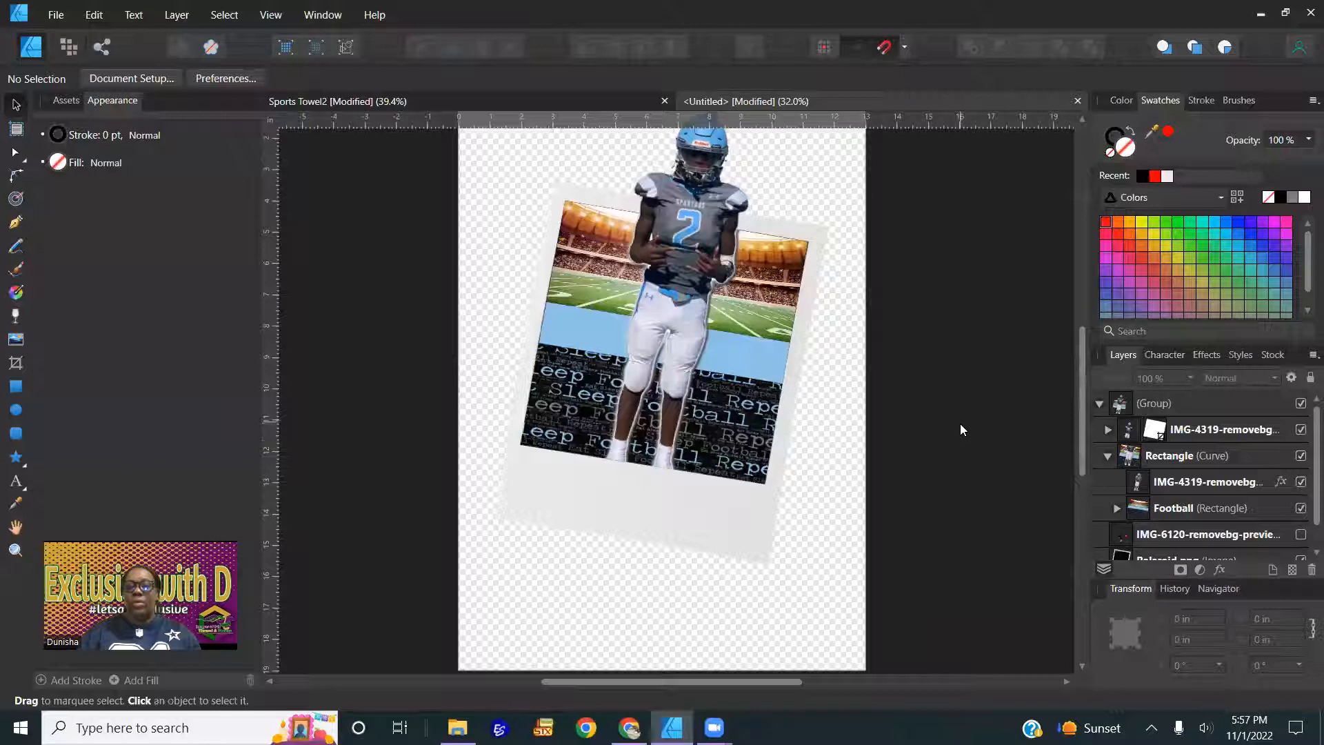
Rasterize the masked upper player image and try to paste the copied style onto it
{"action": "scroll", "coordinate": [960, 424], "scroll_direction": "up", "scroll_amount": 2}
{"action": "scroll", "coordinate": [739, 378], "scroll_direction": "up", "scroll_amount": 2}
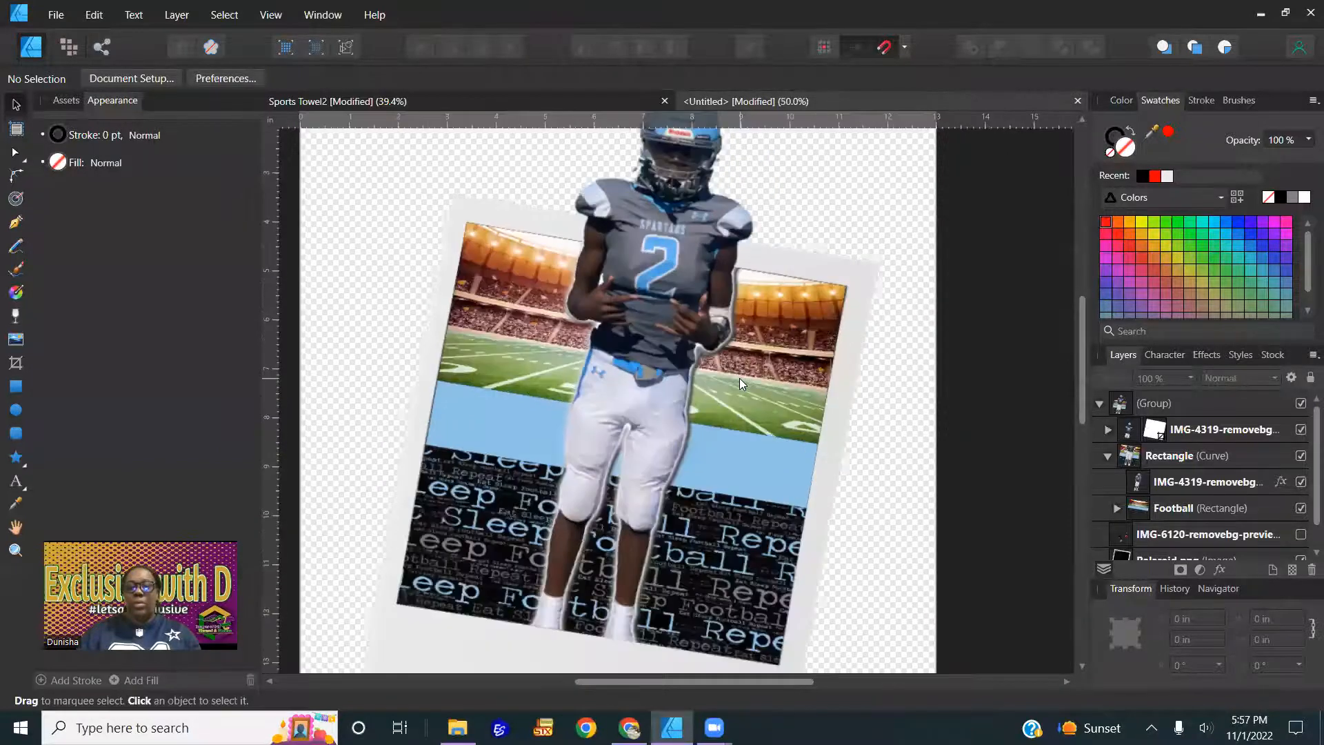
{"action": "left_click", "coordinate": [623, 278]}
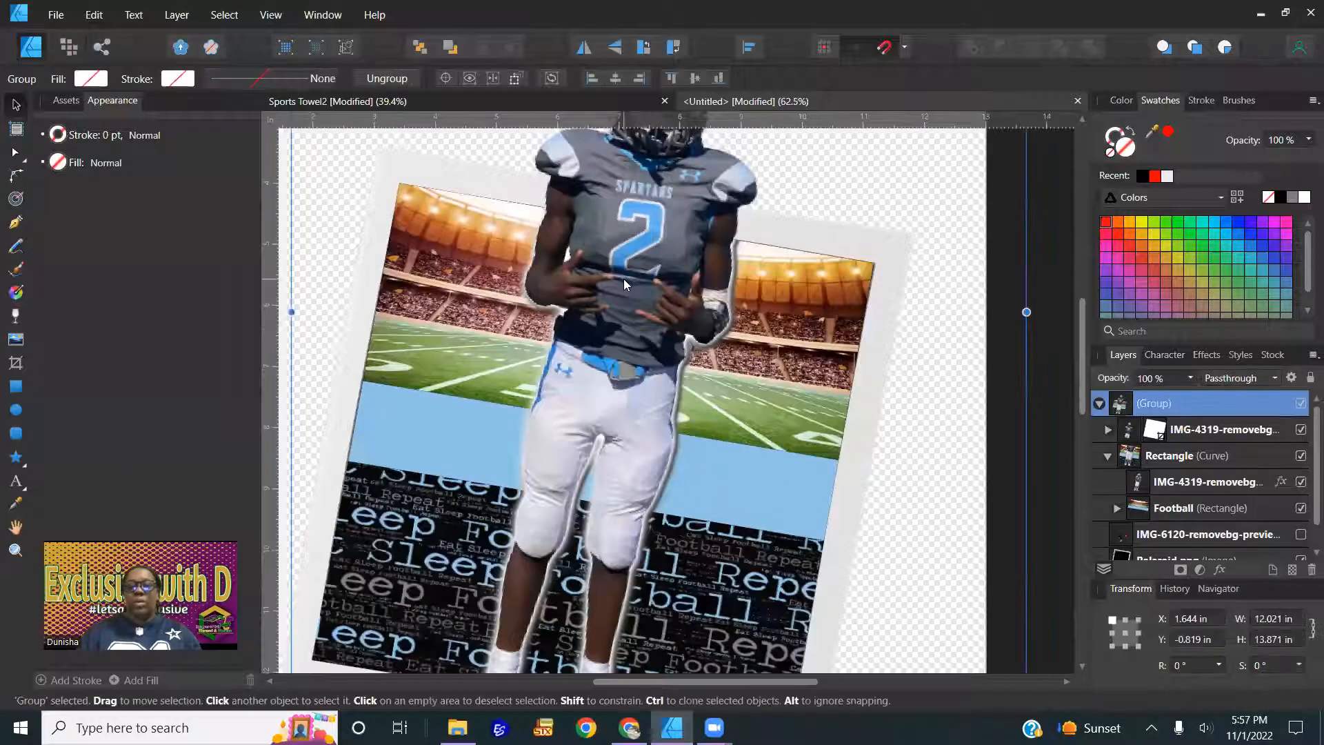
{"action": "right_click", "coordinate": [624, 278]}
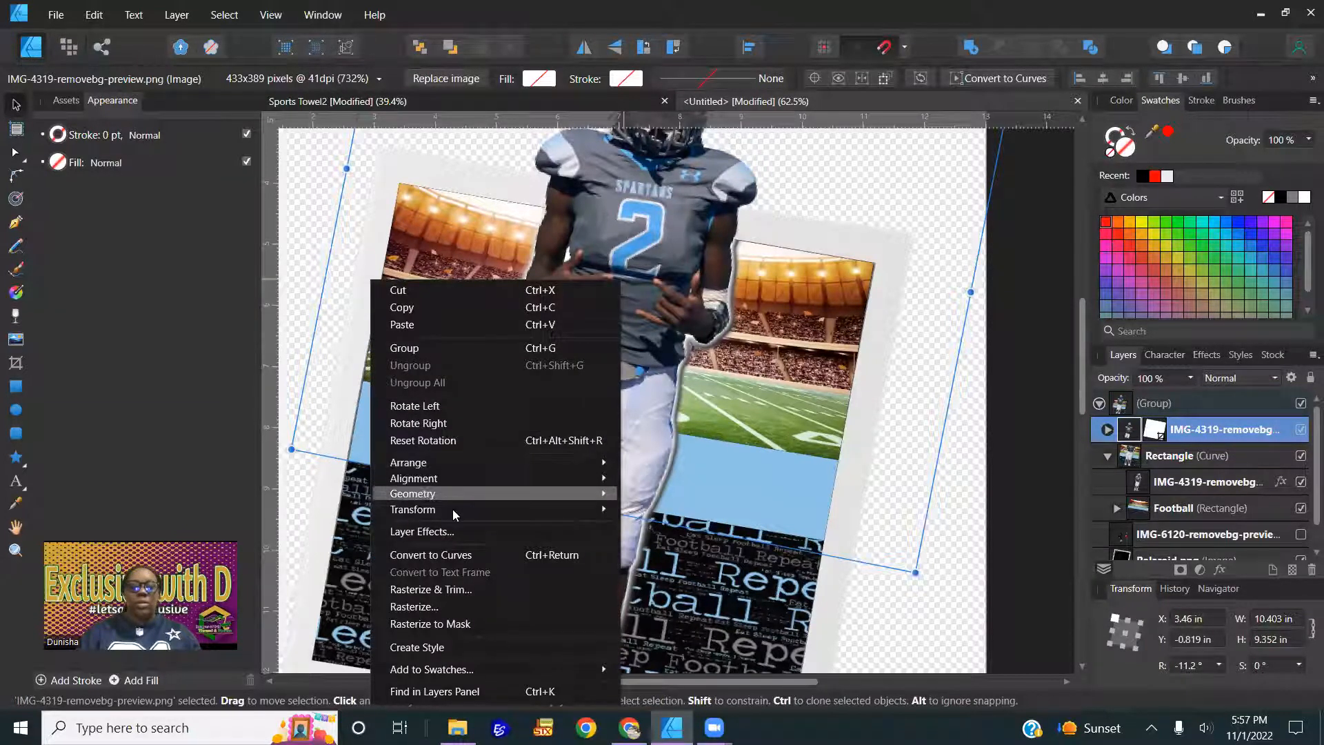
{"action": "left_click", "coordinate": [428, 606]}
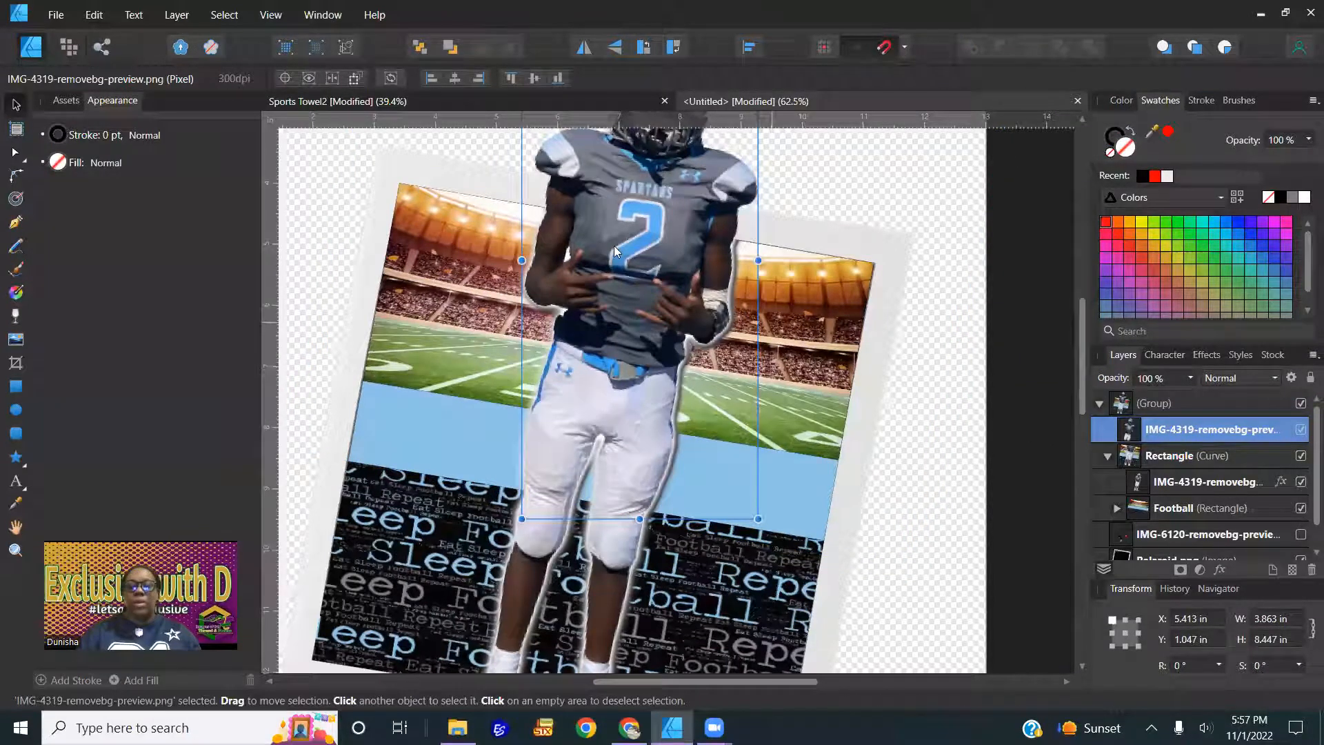
{"action": "left_click", "coordinate": [93, 14]}
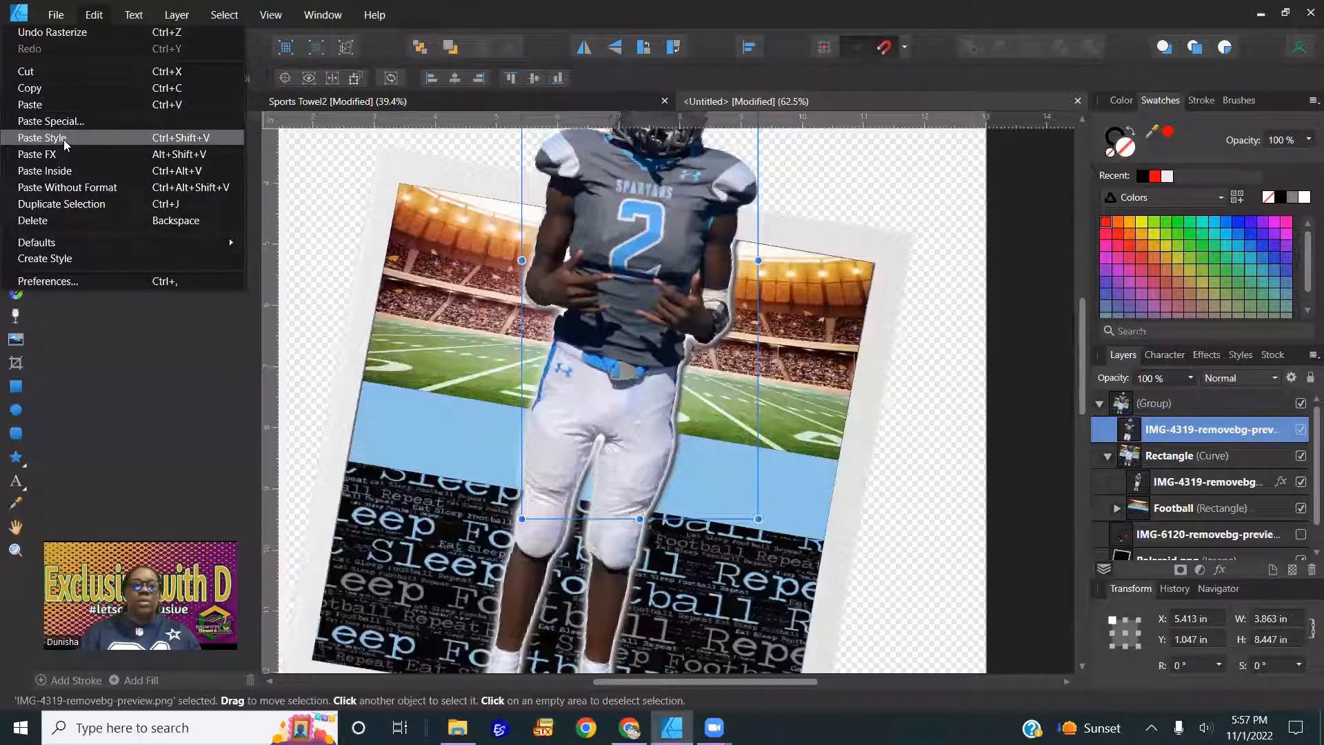
{"action": "left_click", "coordinate": [63, 139]}
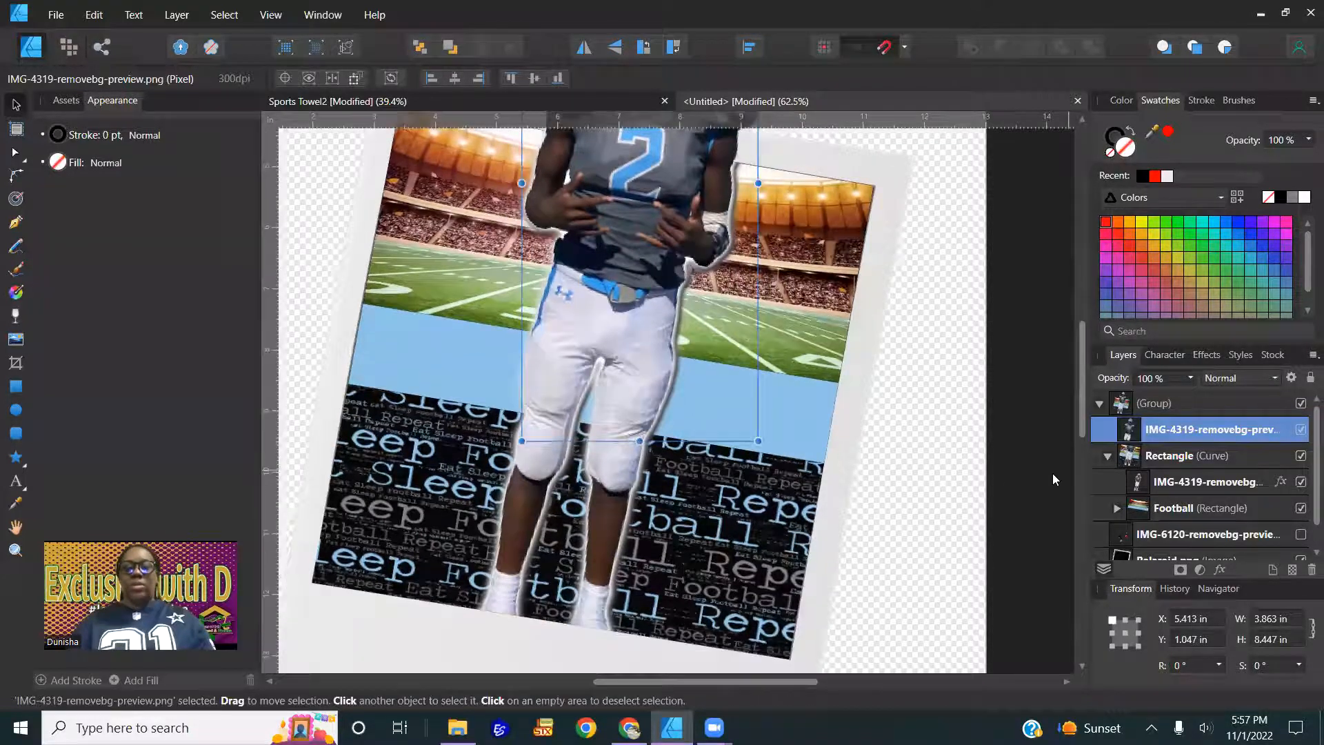
Examine the player cutout at different magnifications, comparing the edges of the upper image with the lower body
{"action": "scroll", "coordinate": [828, 448], "scroll_direction": "down", "scroll_amount": 2}
{"action": "left_click", "coordinate": [878, 461]}
{"action": "scroll", "coordinate": [840, 501], "scroll_direction": "down", "scroll_amount": 3}
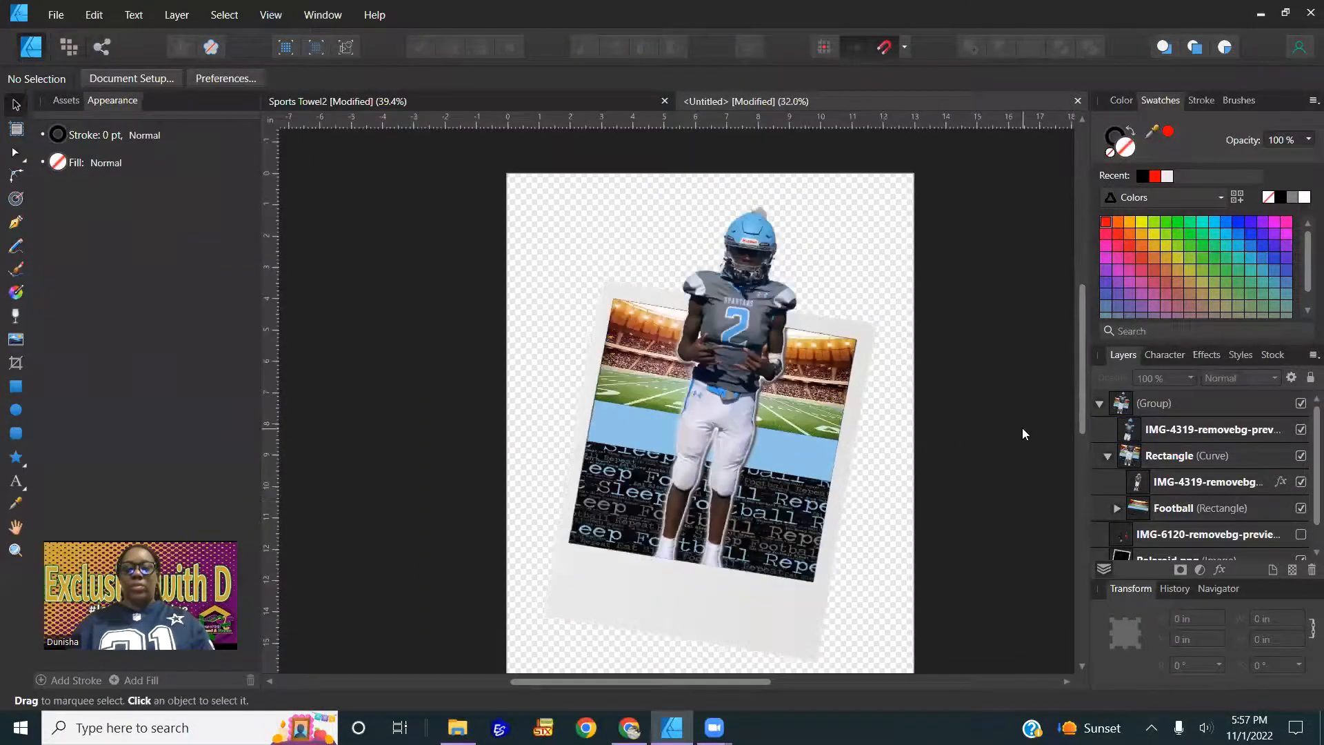
{"action": "scroll", "coordinate": [760, 336], "scroll_direction": "up", "scroll_amount": 2}
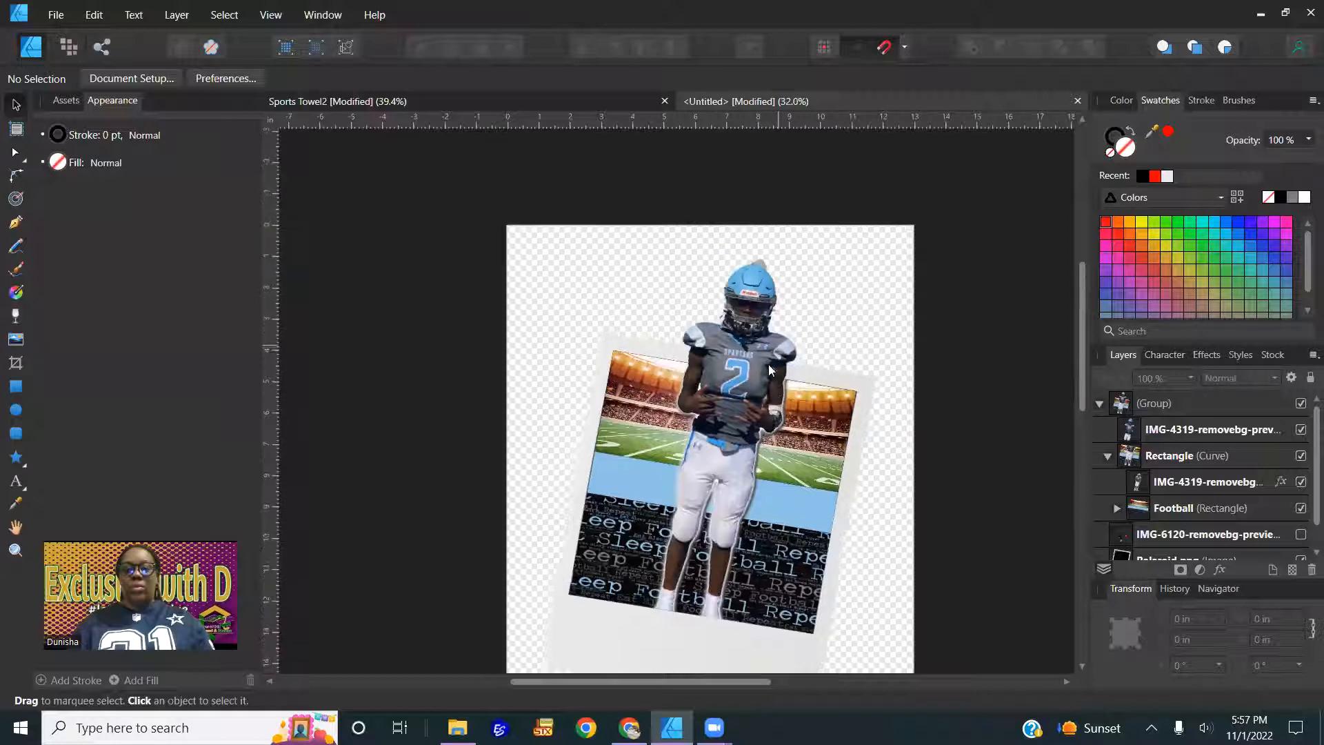
{"action": "scroll", "coordinate": [757, 407], "scroll_direction": "up", "scroll_amount": 1}
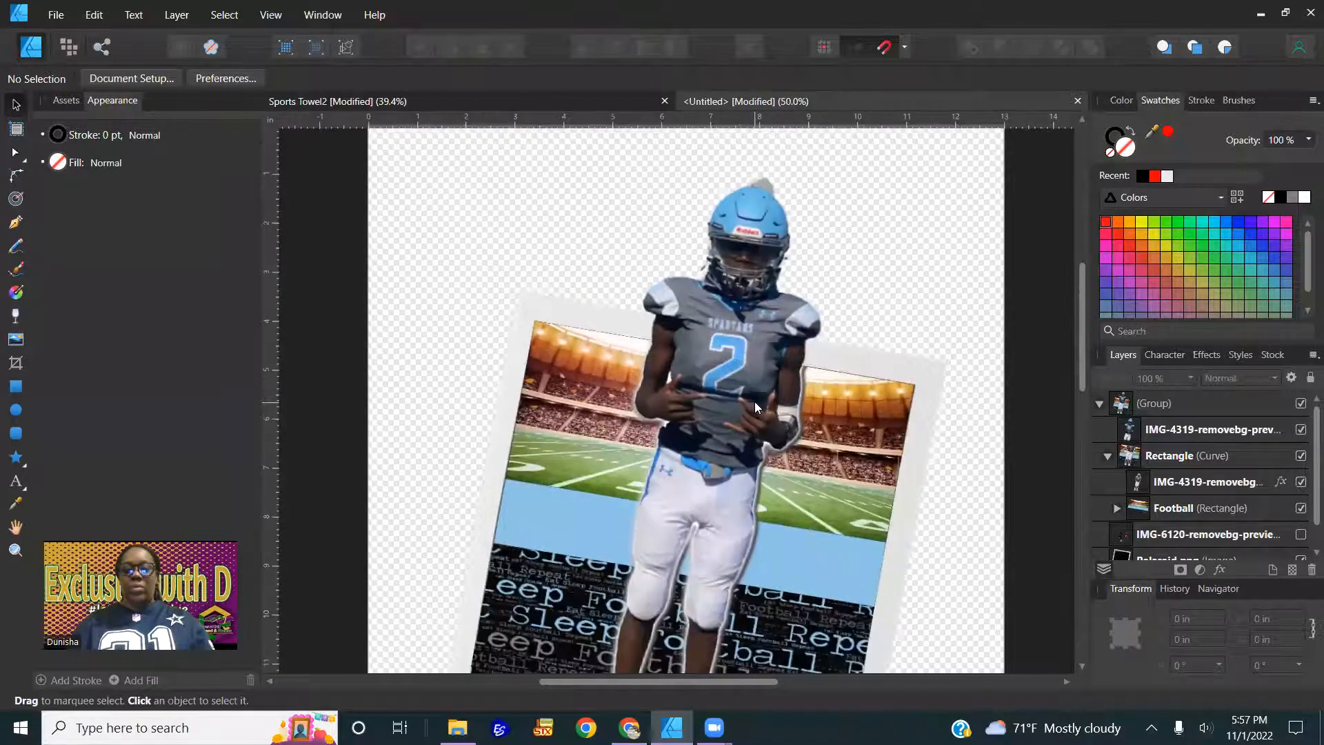
{"action": "scroll", "coordinate": [755, 407], "scroll_direction": "up", "scroll_amount": 1}
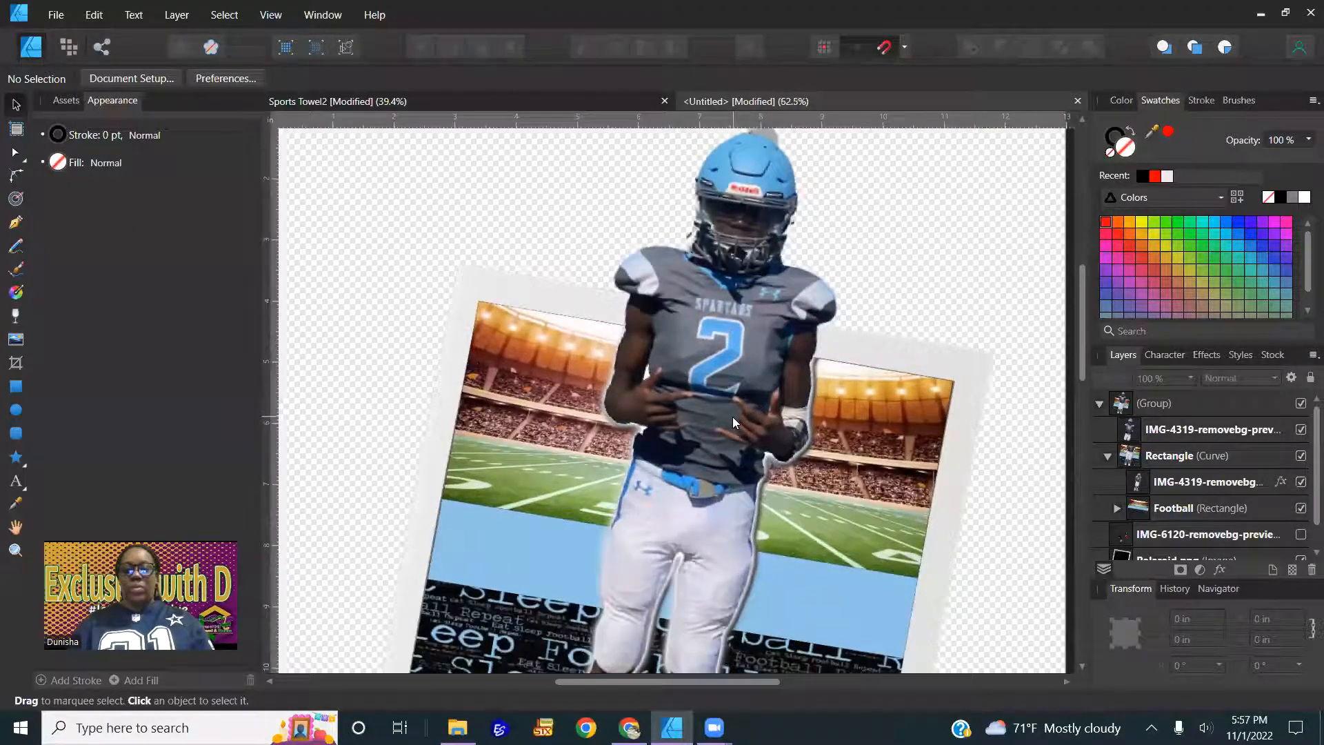
{"action": "left_click", "coordinate": [733, 418]}
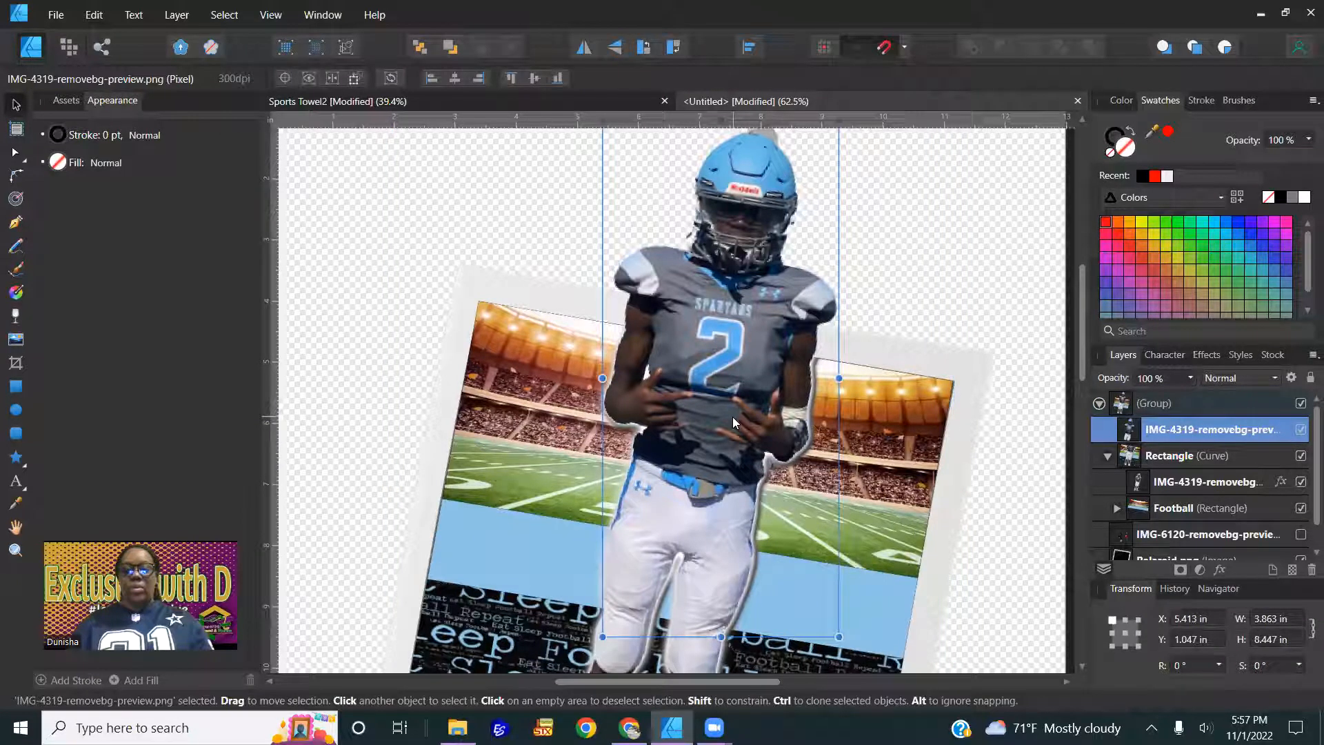
{"action": "key", "text": "ctrl+d"}
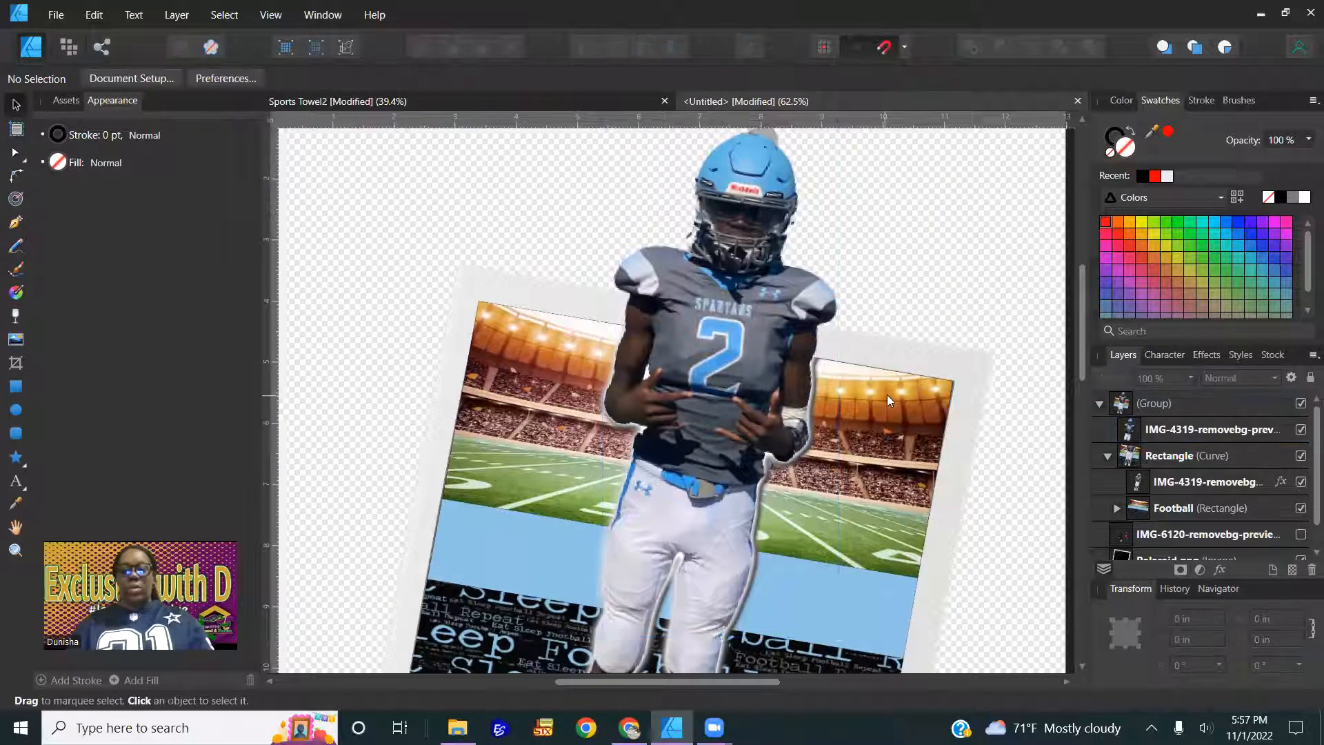
{"action": "scroll", "coordinate": [917, 400], "scroll_direction": "down", "scroll_amount": 1}
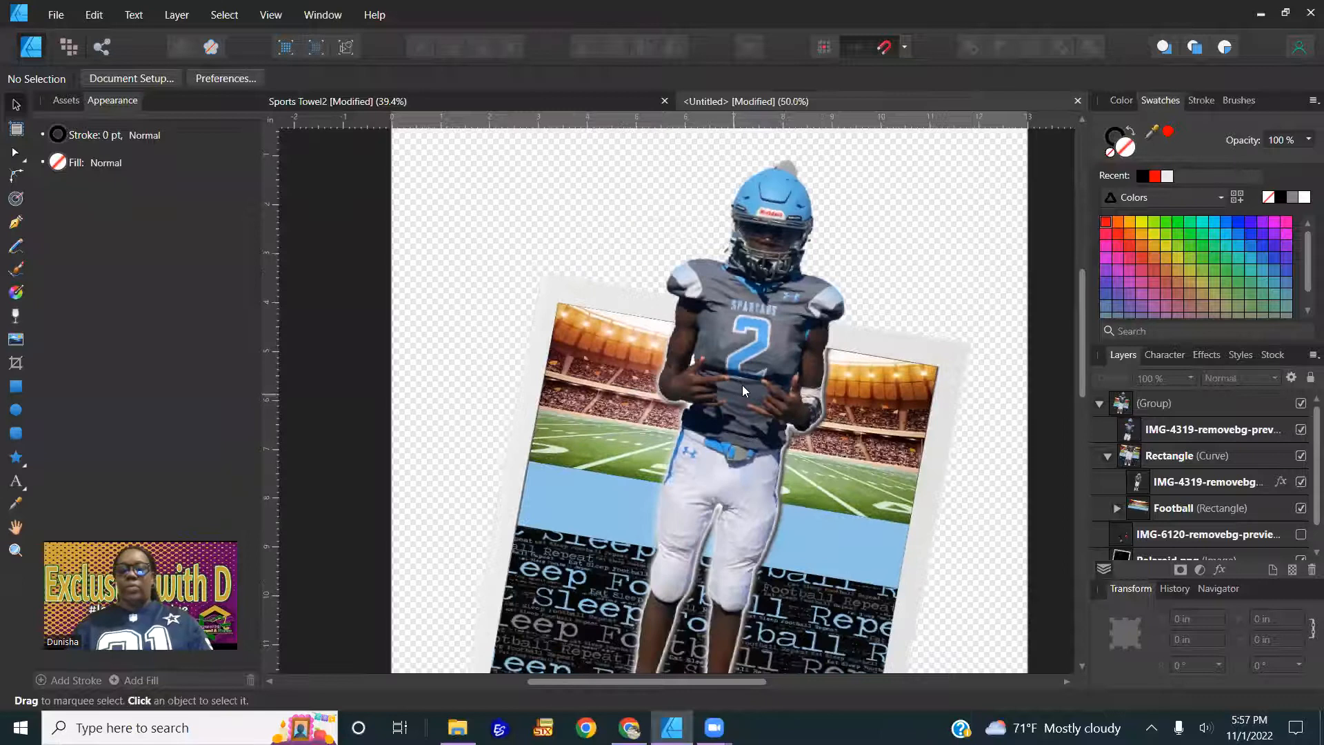
{"action": "right_click", "coordinate": [745, 379]}
{"action": "left_click", "coordinate": [793, 357]}
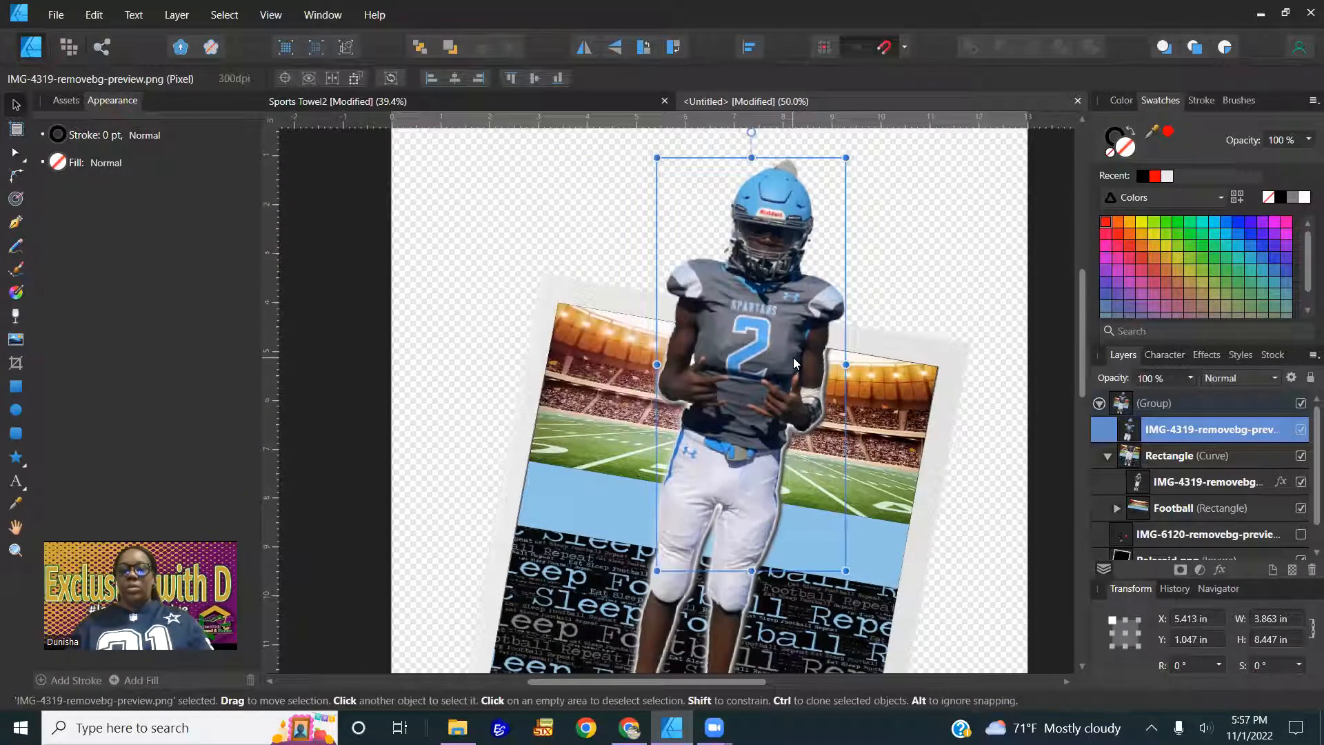
Copy the player image nested in the Rectangle curve and paste its effects onto the rasterized upper player image
{"action": "left_click", "coordinate": [1220, 485]}
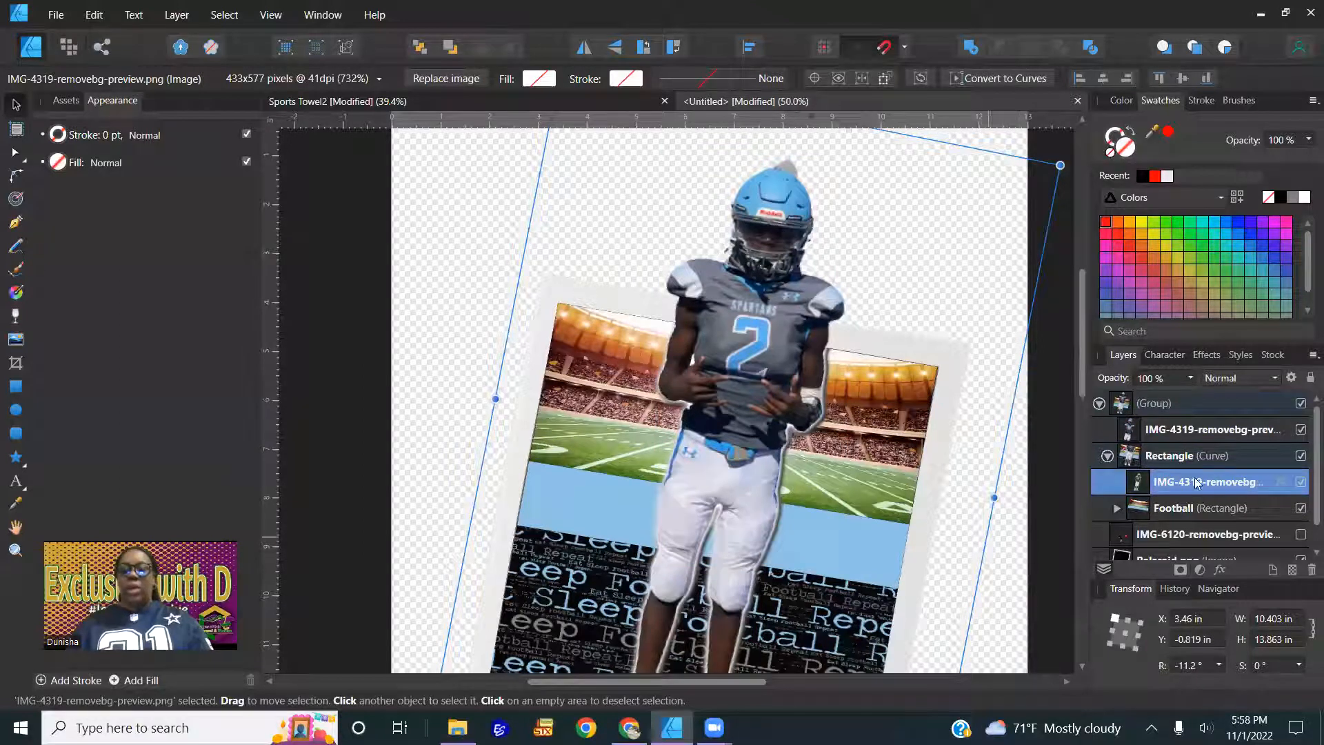
{"action": "right_click", "coordinate": [1208, 485]}
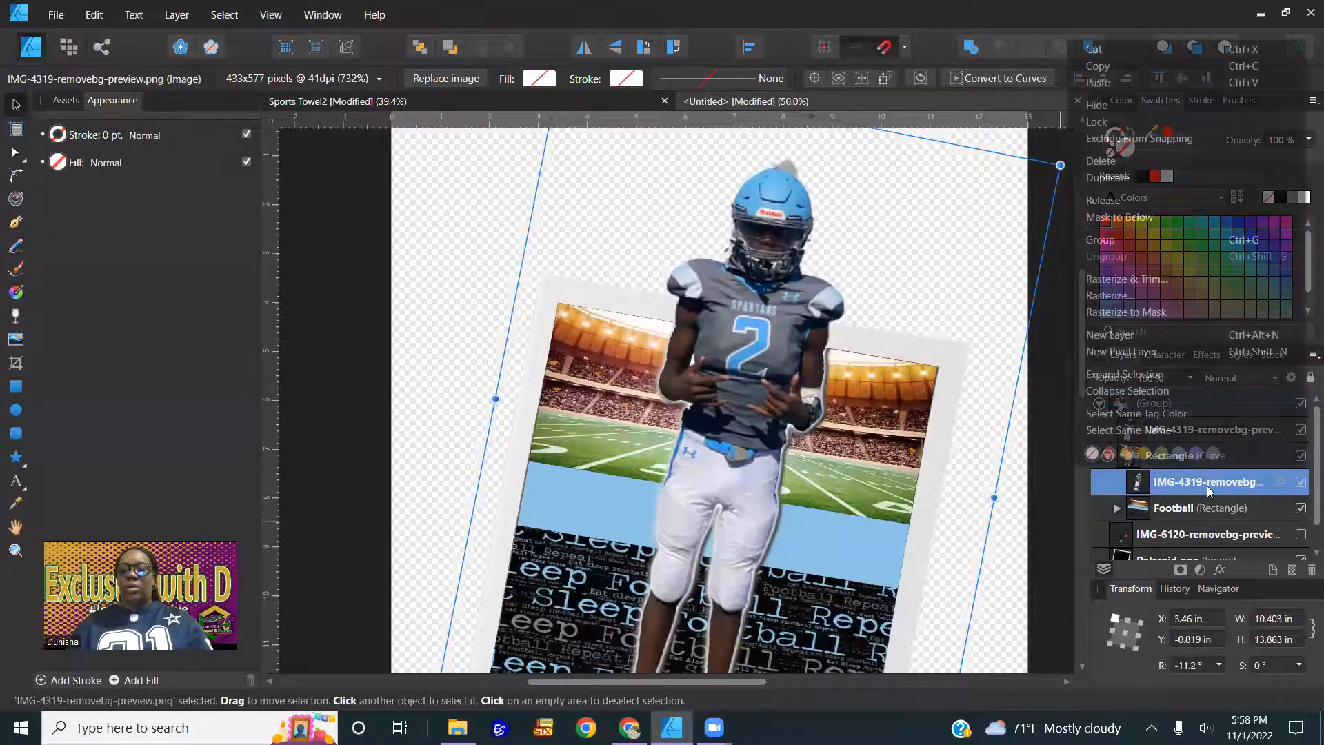
{"action": "left_click", "coordinate": [1118, 65]}
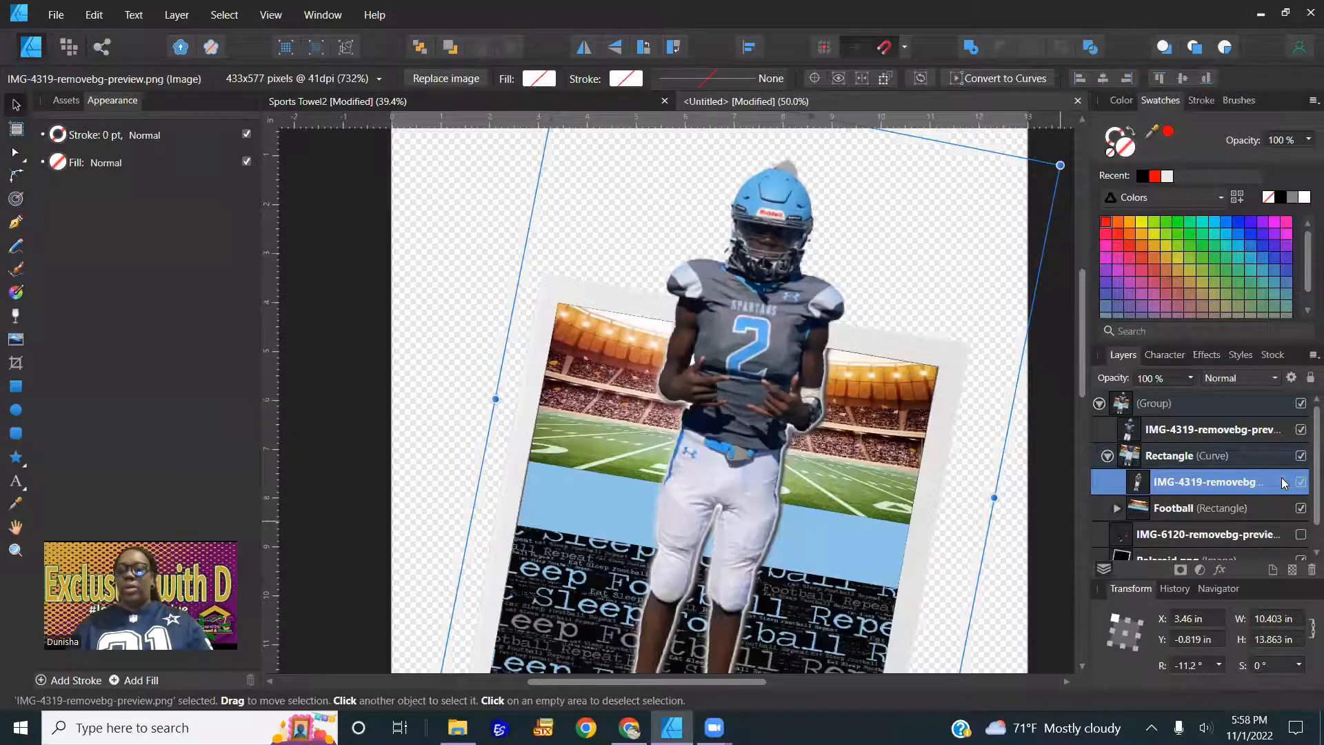
{"action": "left_click", "coordinate": [1219, 570]}
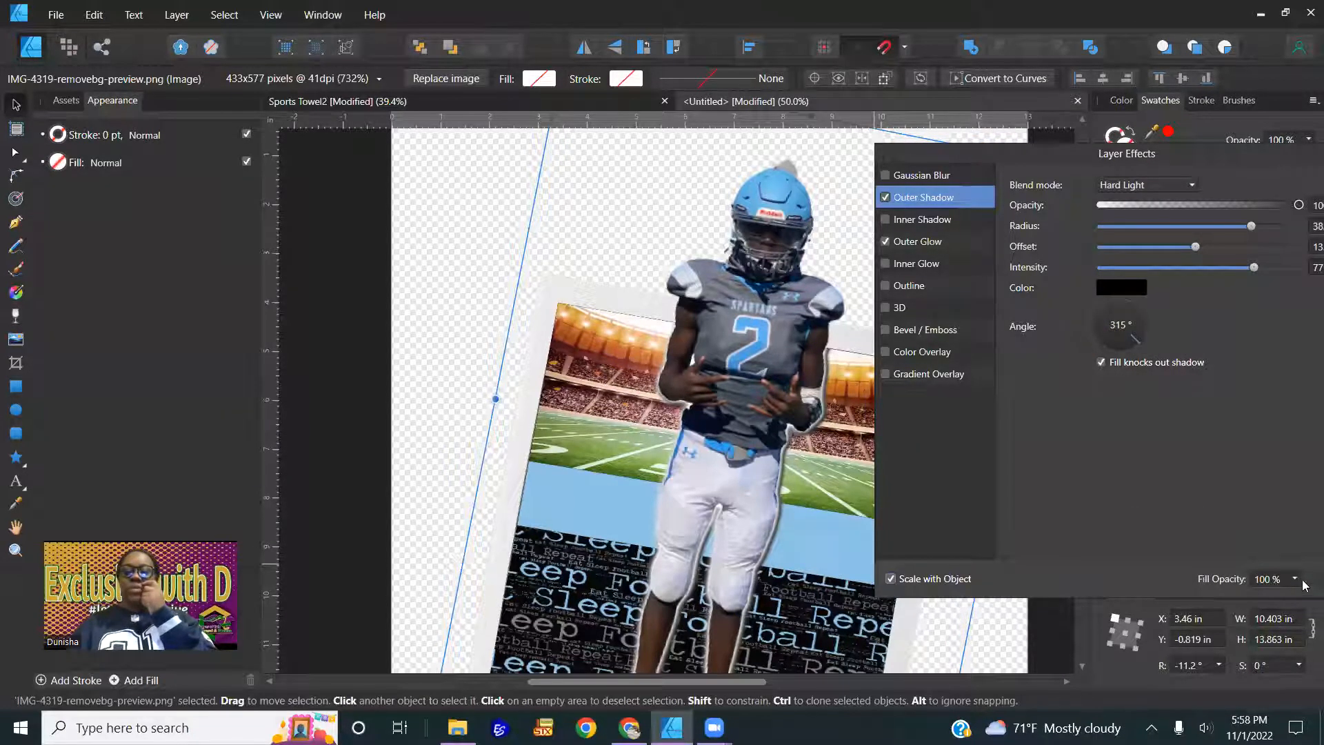
{"action": "key", "text": "Escape"}
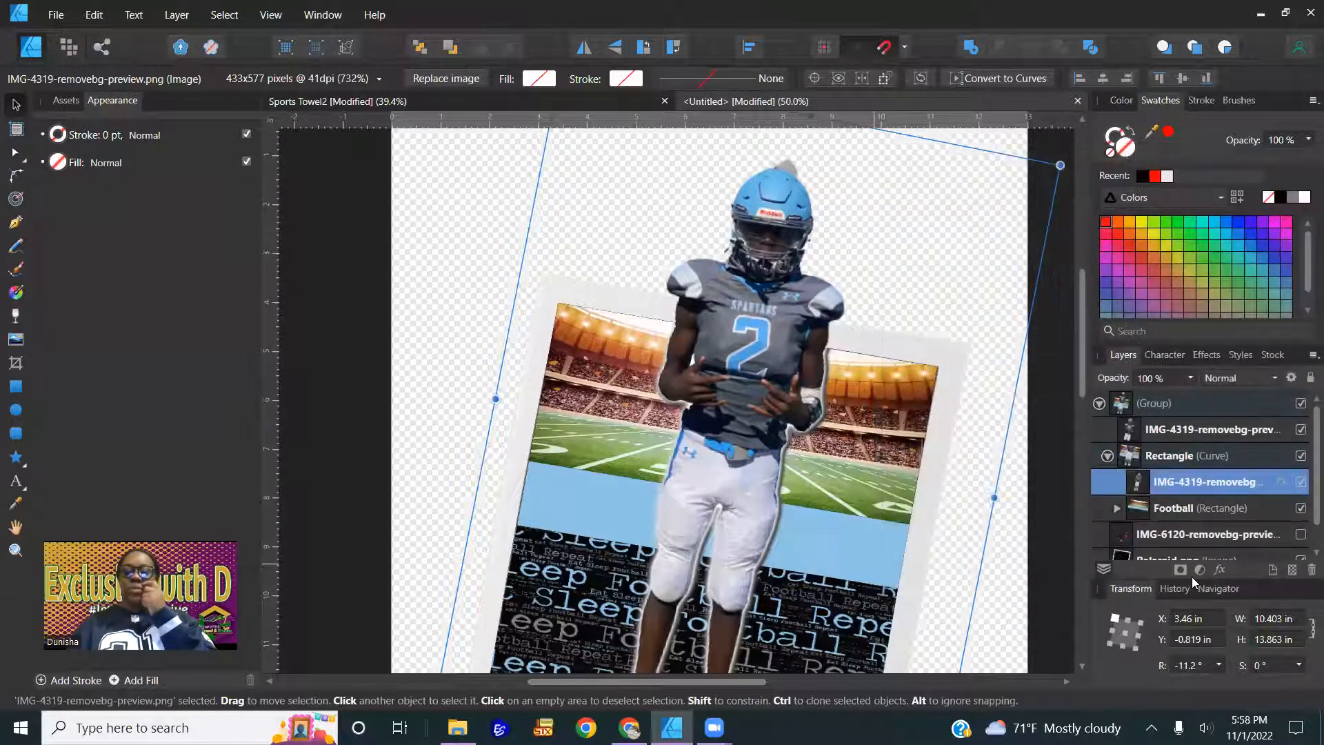
{"action": "right_click", "coordinate": [1219, 483]}
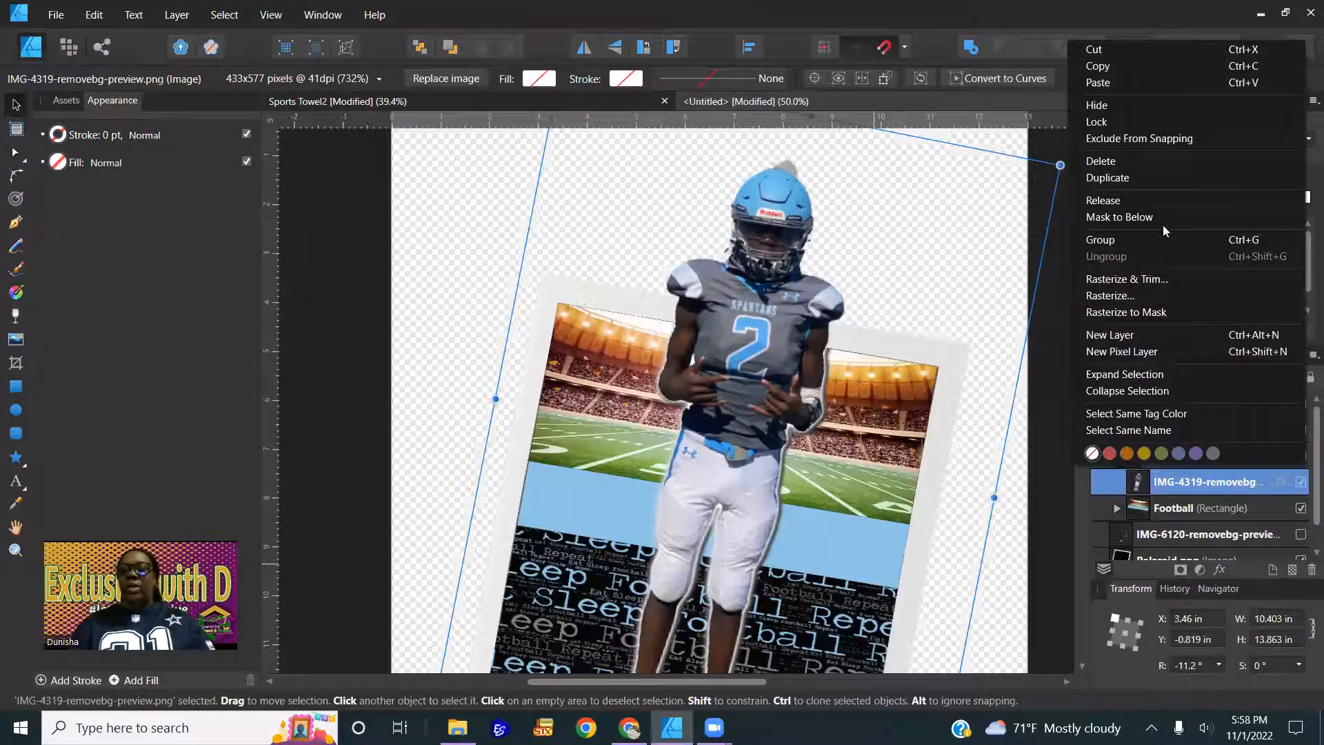
{"action": "left_click", "coordinate": [1120, 66]}
{"action": "left_click", "coordinate": [1170, 431]}
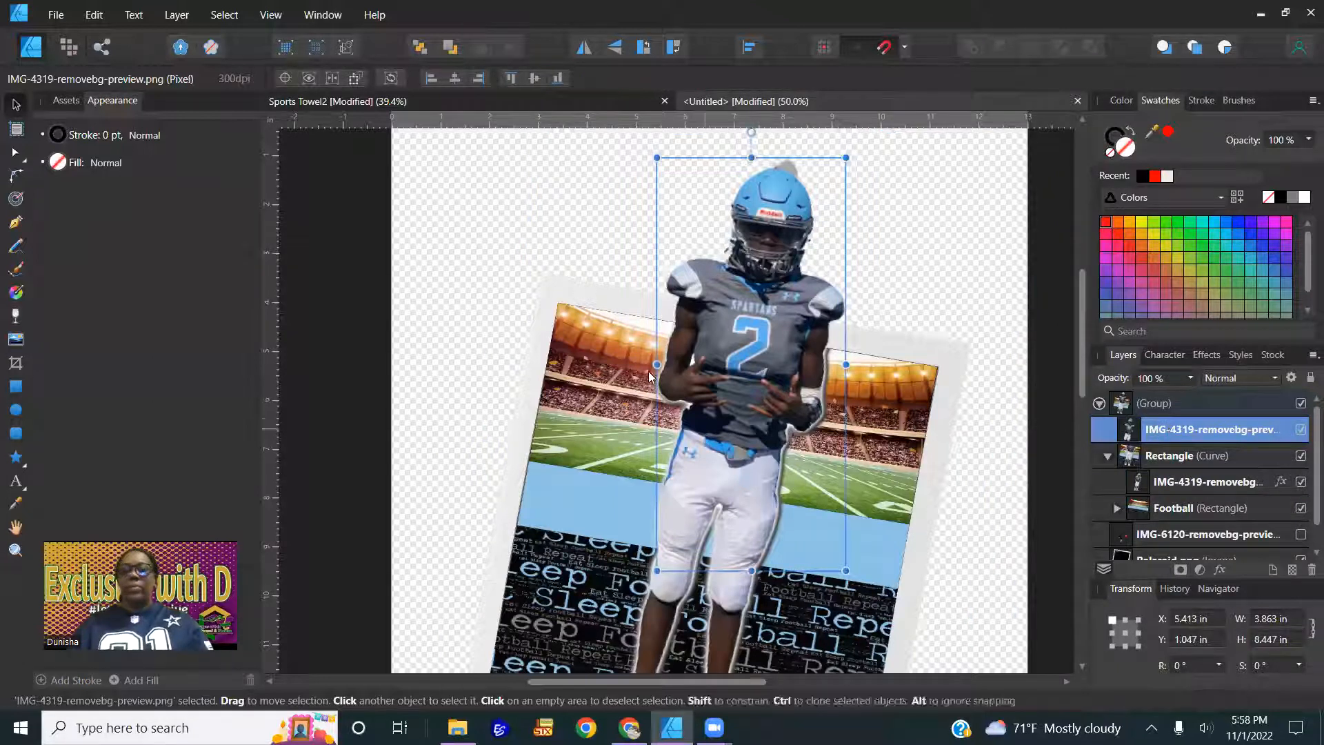
{"action": "left_click", "coordinate": [94, 14]}
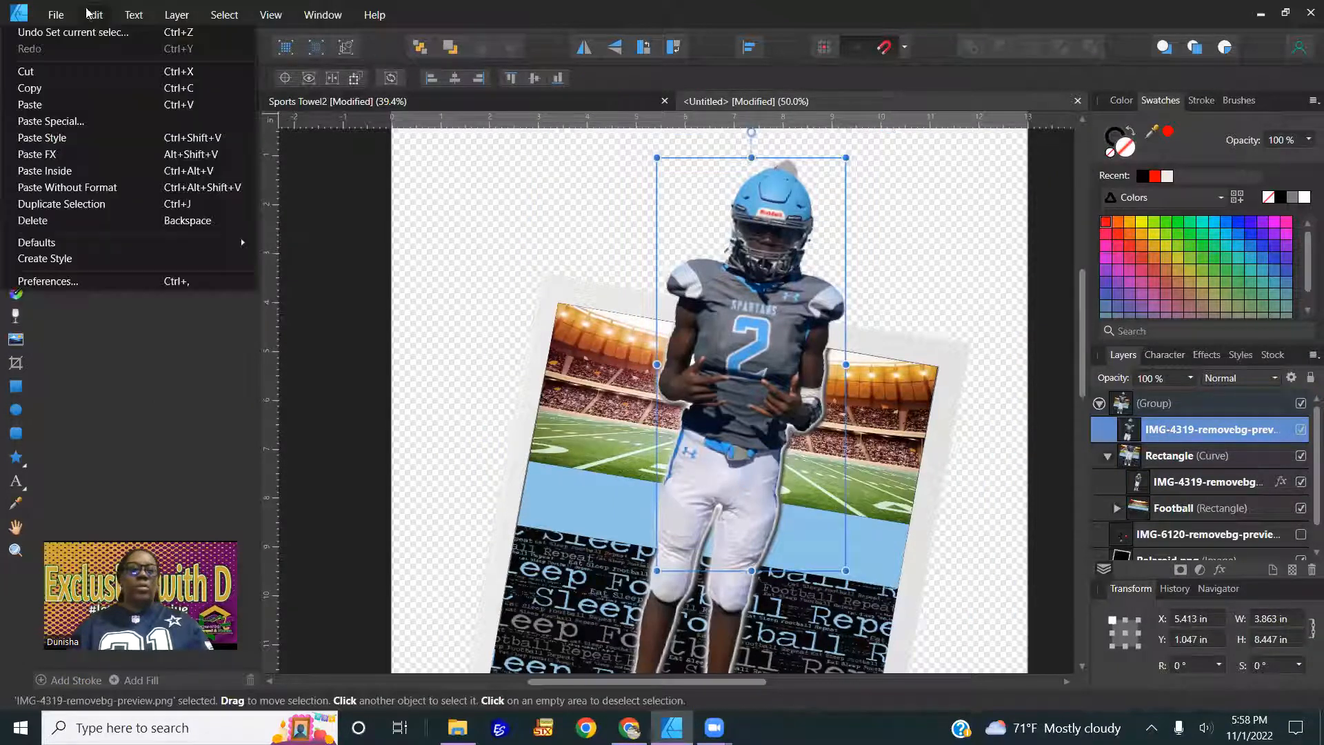
{"action": "left_click", "coordinate": [49, 154]}
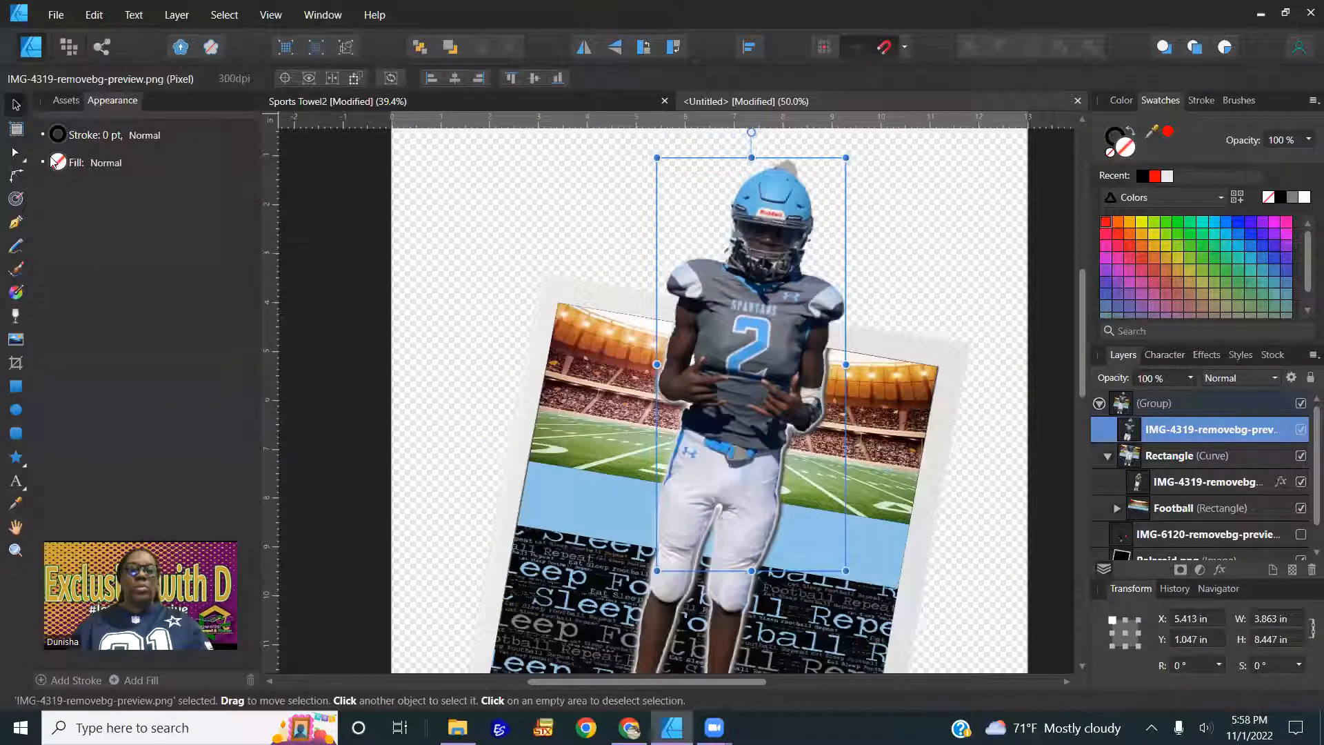
{"action": "left_click", "coordinate": [1023, 460]}
{"action": "scroll", "coordinate": [904, 383], "scroll_direction": "down", "scroll_amount": 2}
{"action": "scroll", "coordinate": [833, 395], "scroll_direction": "down", "scroll_amount": 5}
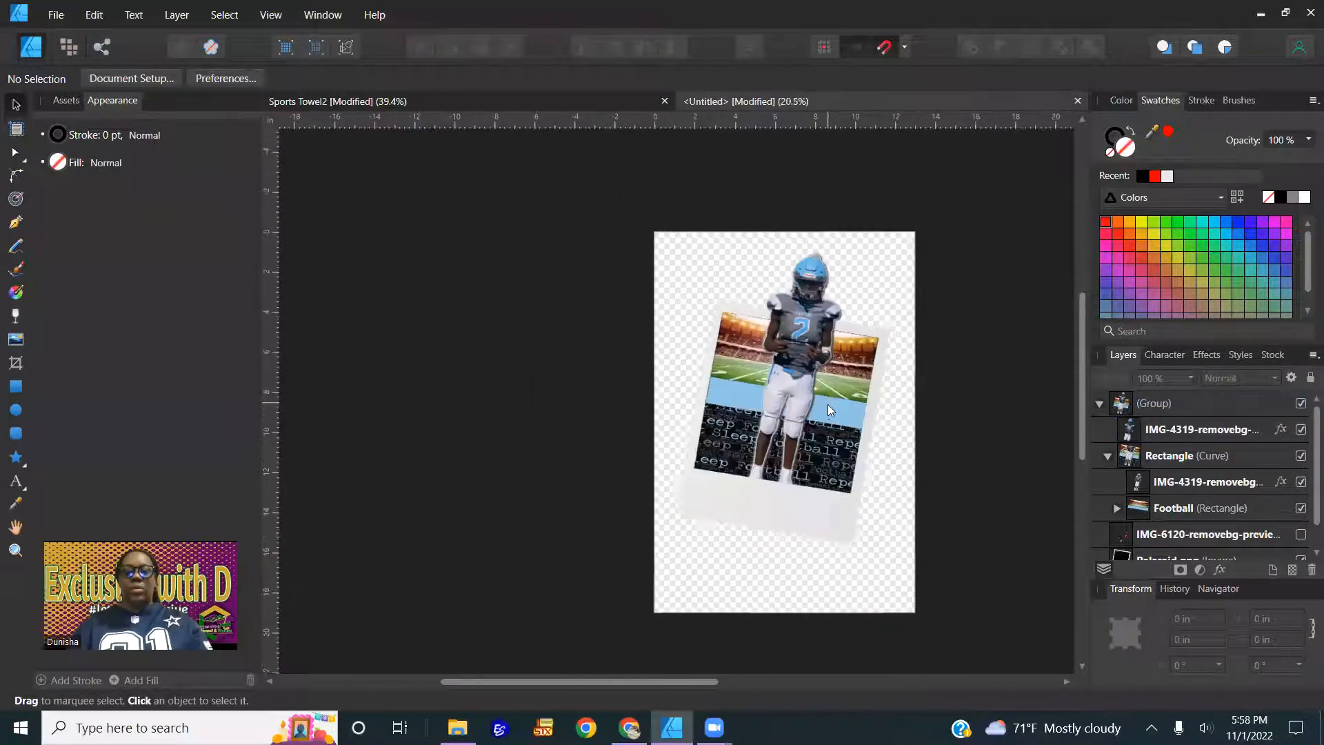
Try to fade the lower edge of the upper player image around the knees with the Transparency tool
{"action": "scroll", "coordinate": [805, 421], "scroll_direction": "up", "scroll_amount": 5}
{"action": "left_click", "coordinate": [789, 375]}
{"action": "double_click", "coordinate": [768, 360]}
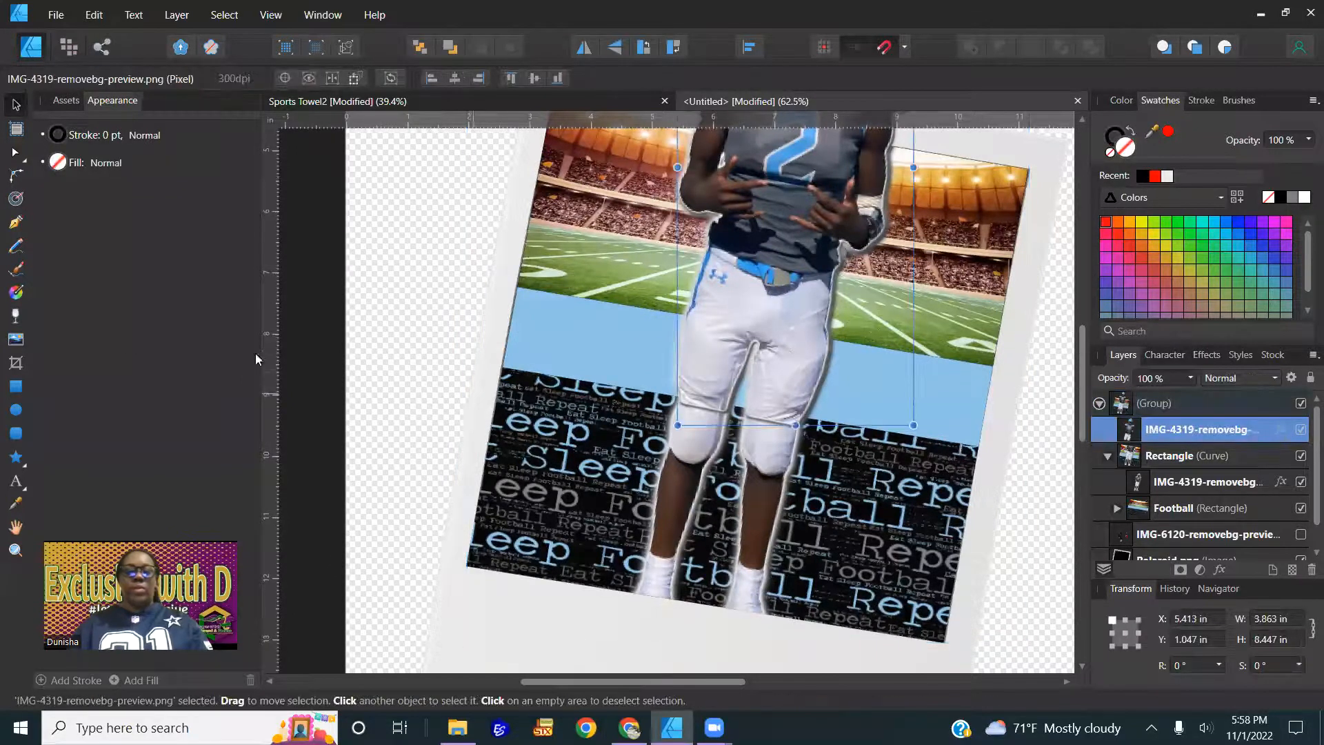
{"action": "left_click", "coordinate": [15, 315]}
{"action": "left_click_drag", "start_coordinate": [753, 375], "coordinate": [742, 468]}
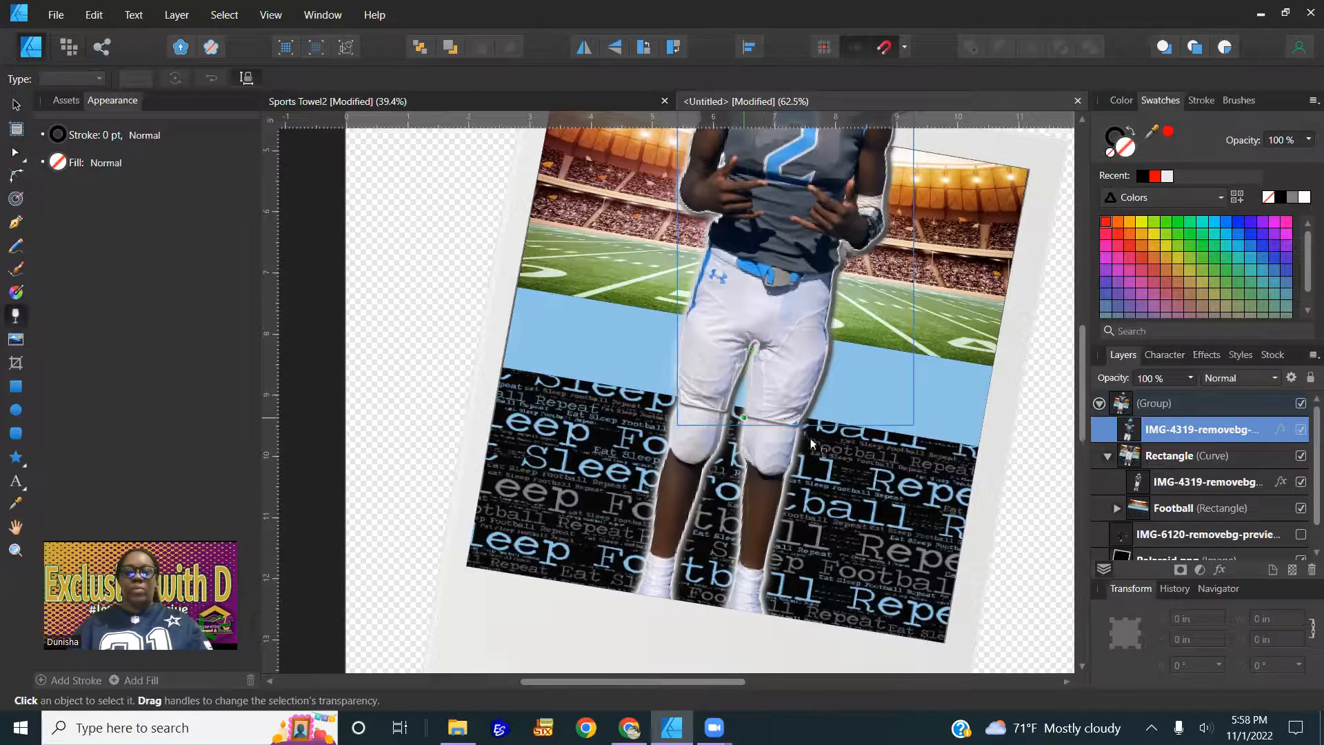
{"action": "left_click", "coordinate": [16, 105]}
{"action": "key", "text": "ctrl+0"}
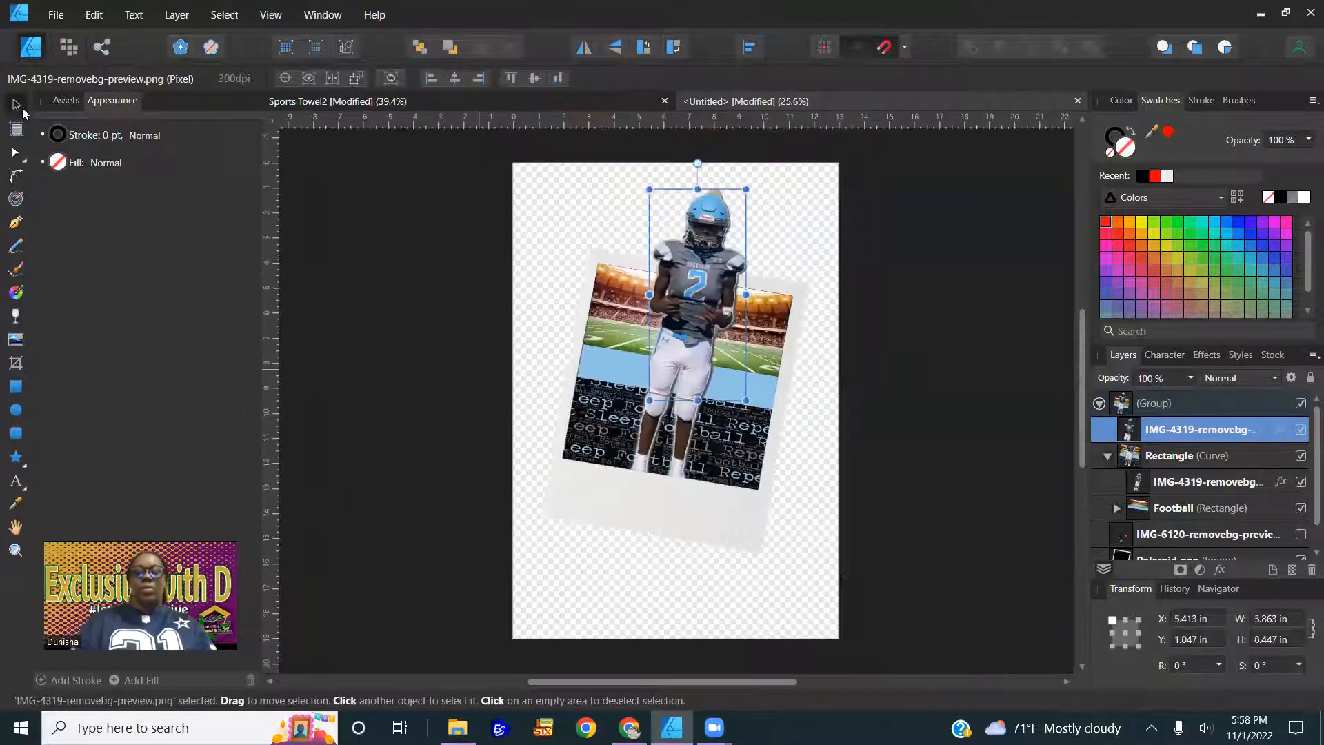
{"action": "left_click", "coordinate": [911, 411]}
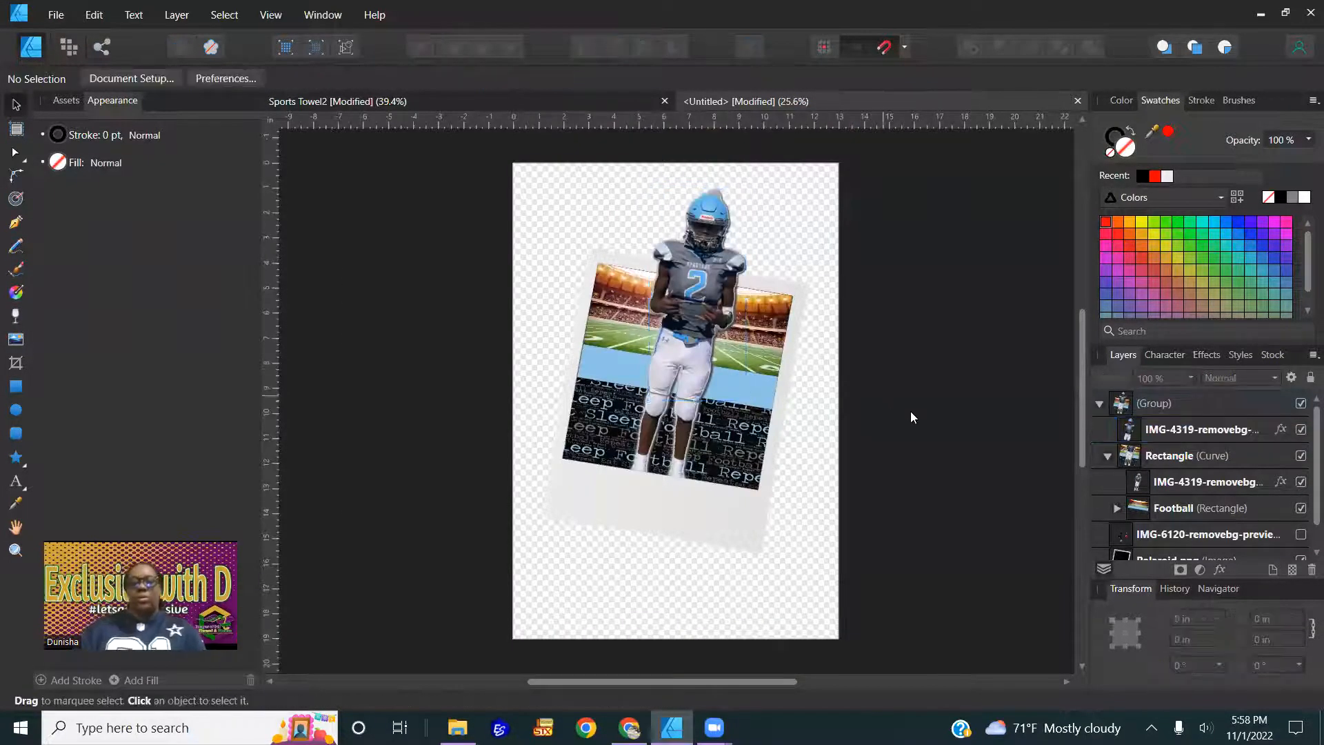
Crop the upper player image from below so it ends at the waist, just above the belt
{"action": "scroll", "coordinate": [665, 411], "scroll_direction": "up", "scroll_amount": 3}
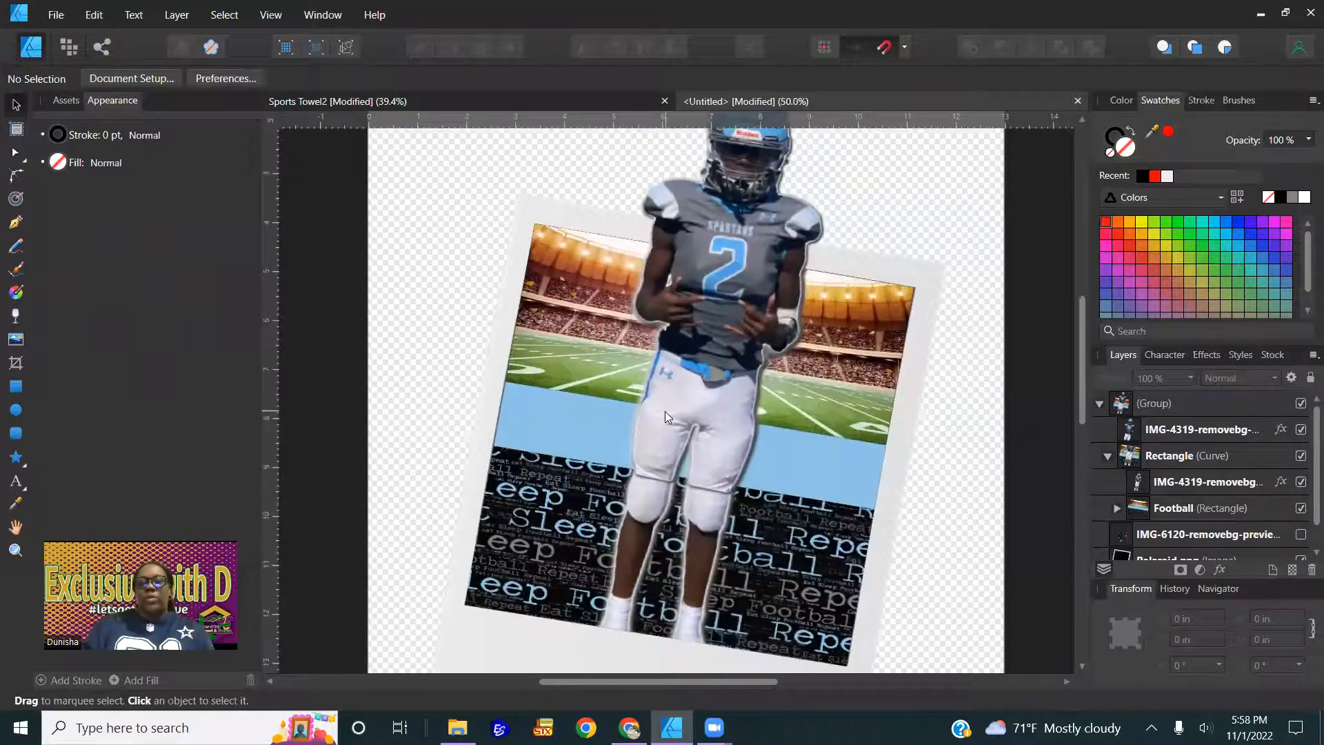
{"action": "scroll", "coordinate": [683, 487], "scroll_direction": "down", "scroll_amount": 3}
{"action": "scroll", "coordinate": [682, 487], "scroll_direction": "up", "scroll_amount": 3}
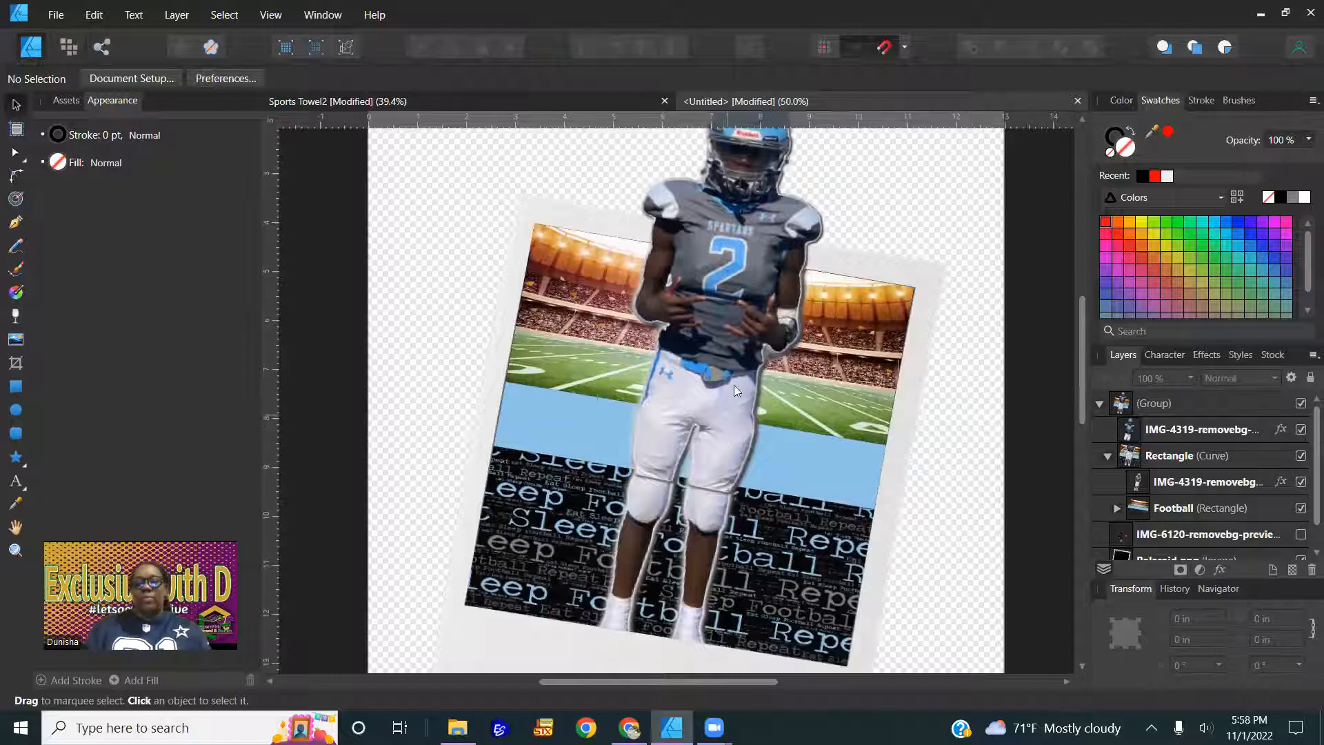
{"action": "left_click", "coordinate": [722, 412]}
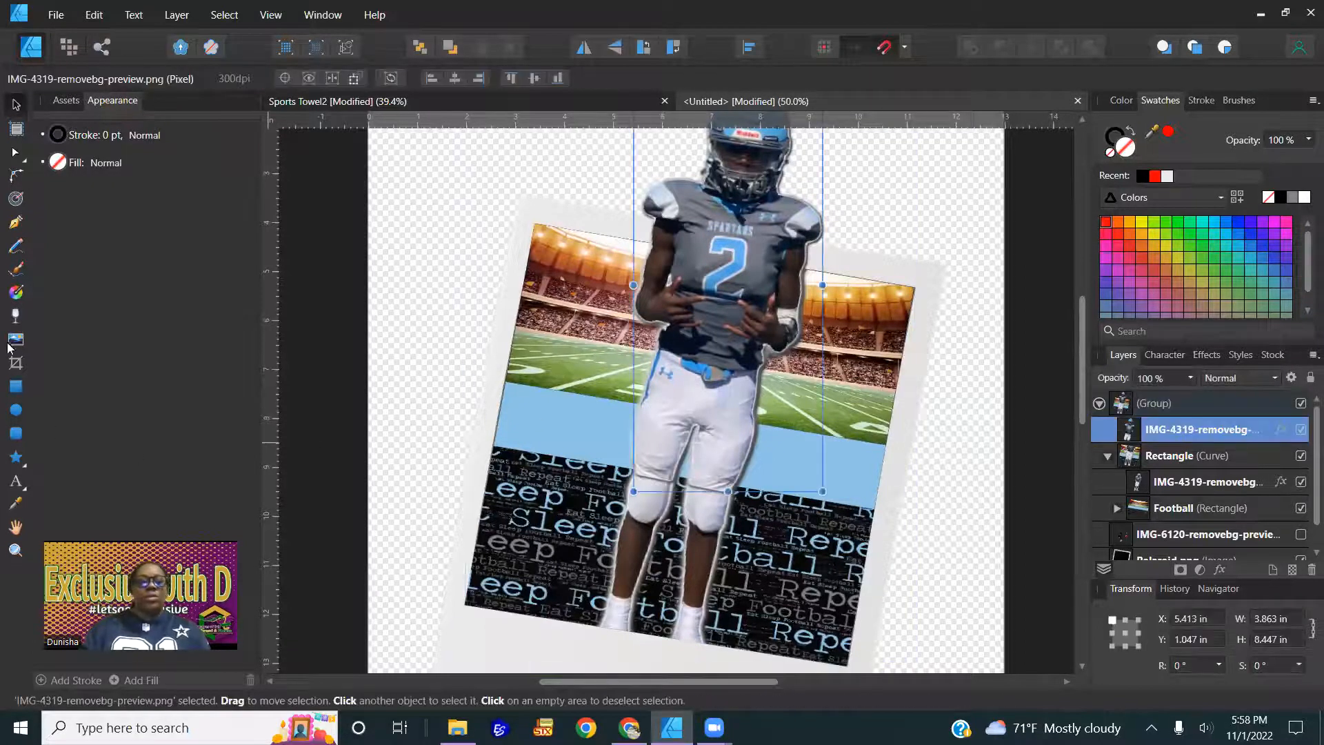
{"action": "left_click", "coordinate": [15, 363]}
{"action": "left_click_drag", "start_coordinate": [728, 491], "coordinate": [746, 351]}
{"action": "left_click", "coordinate": [947, 414]}
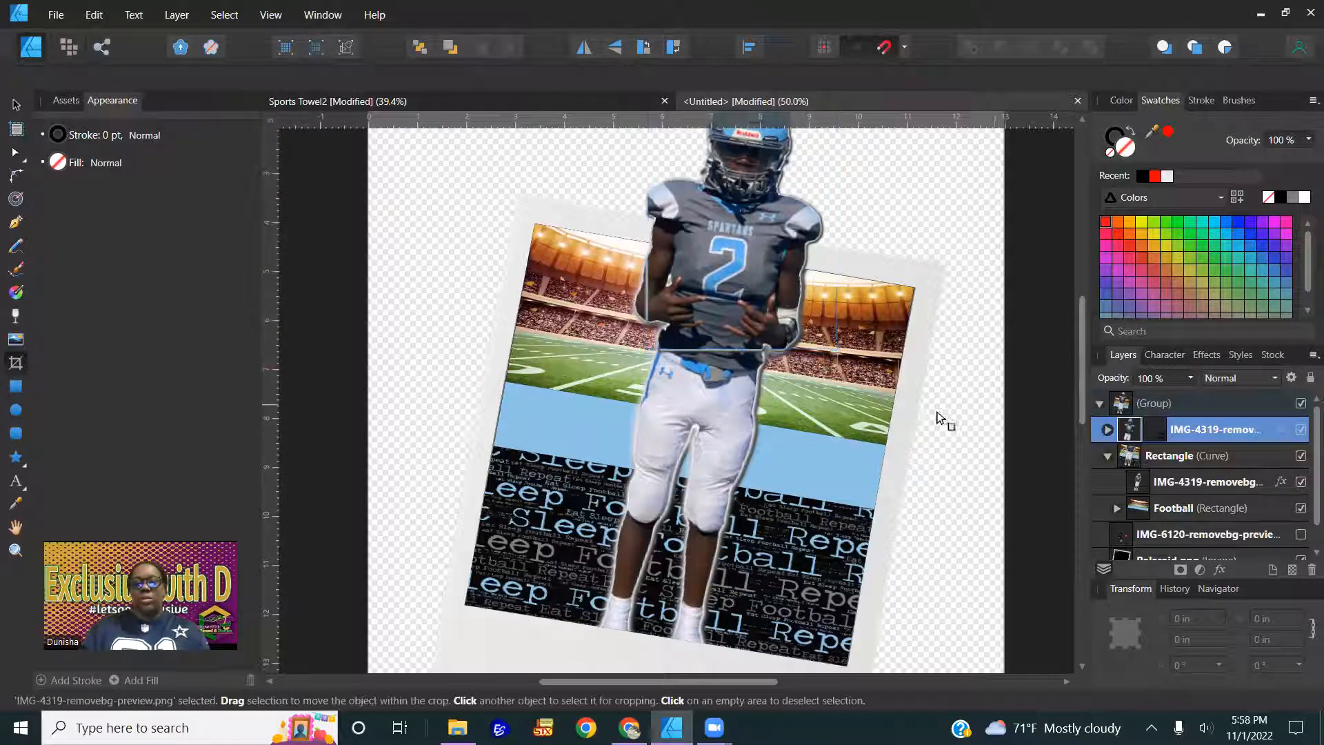
Turn off the outer glow on the cropped upper player image, keeping its outer shadow
{"action": "left_click", "coordinate": [734, 317]}
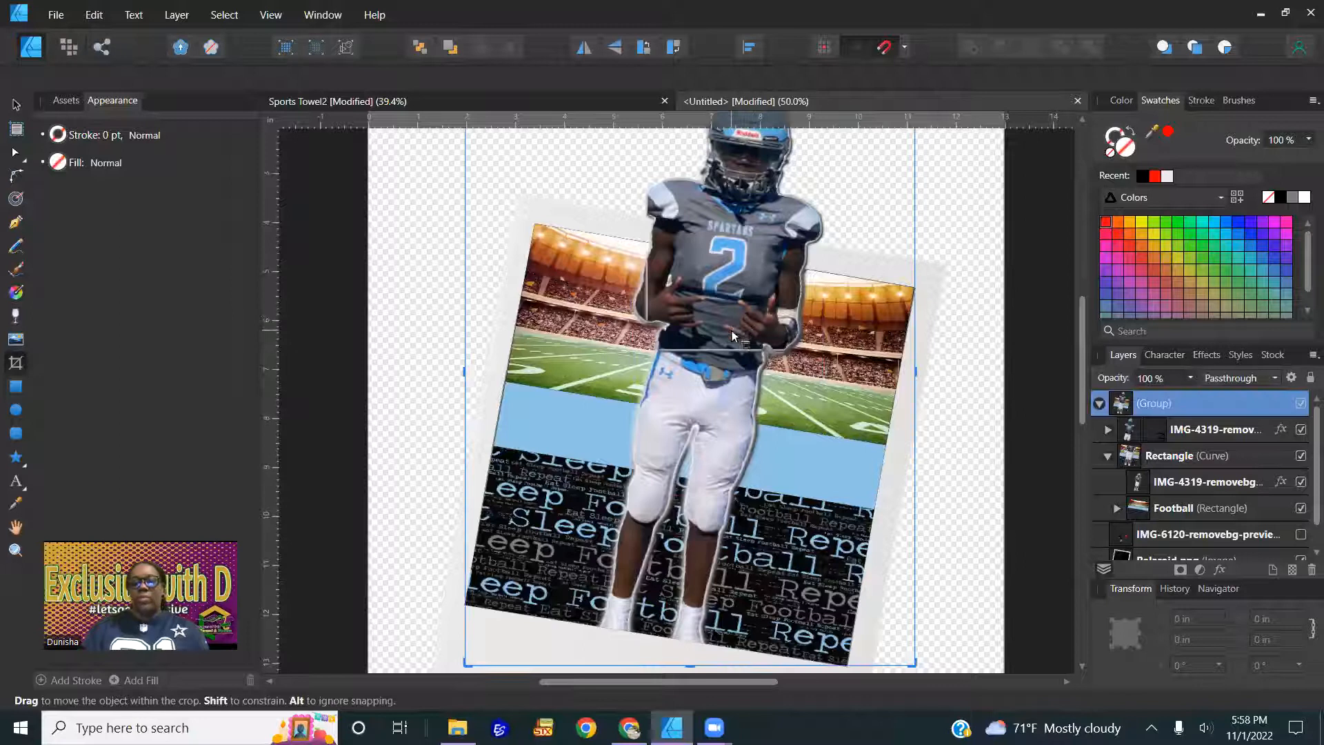
{"action": "left_click", "coordinate": [718, 263]}
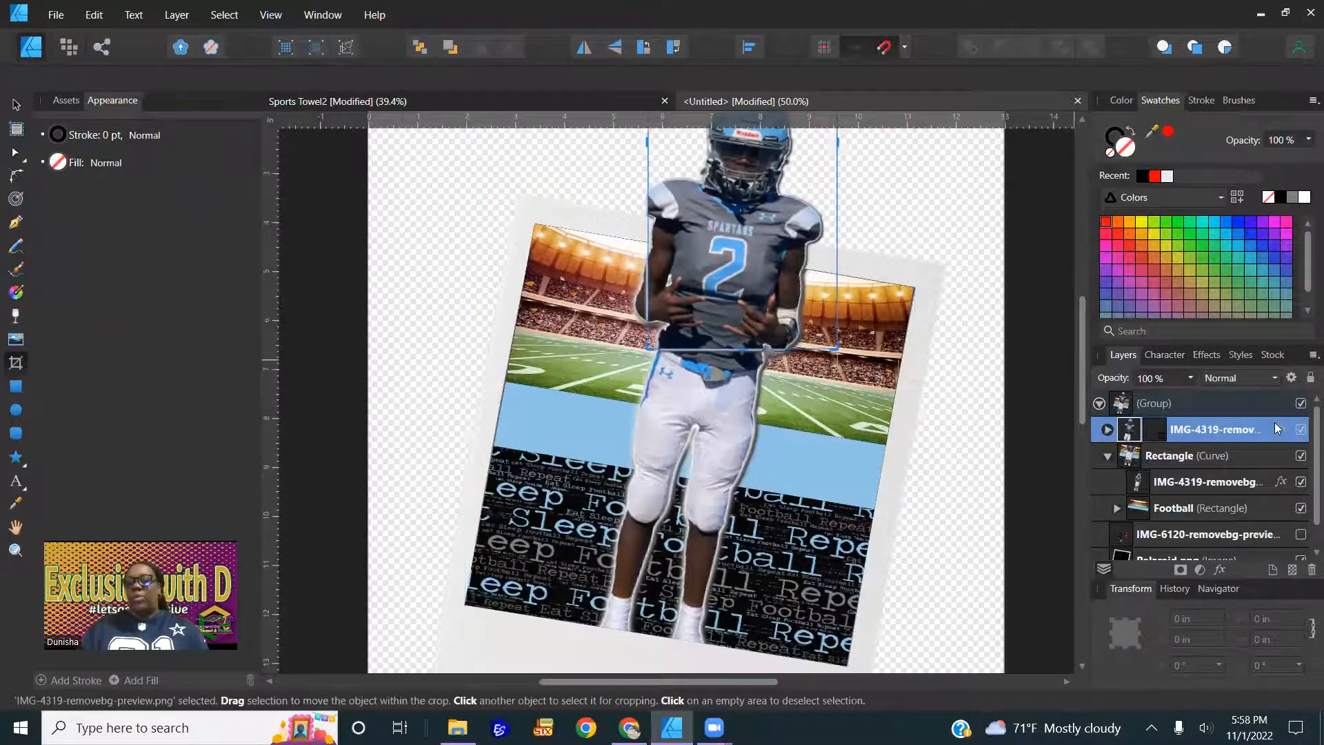
{"action": "left_click", "coordinate": [1220, 569]}
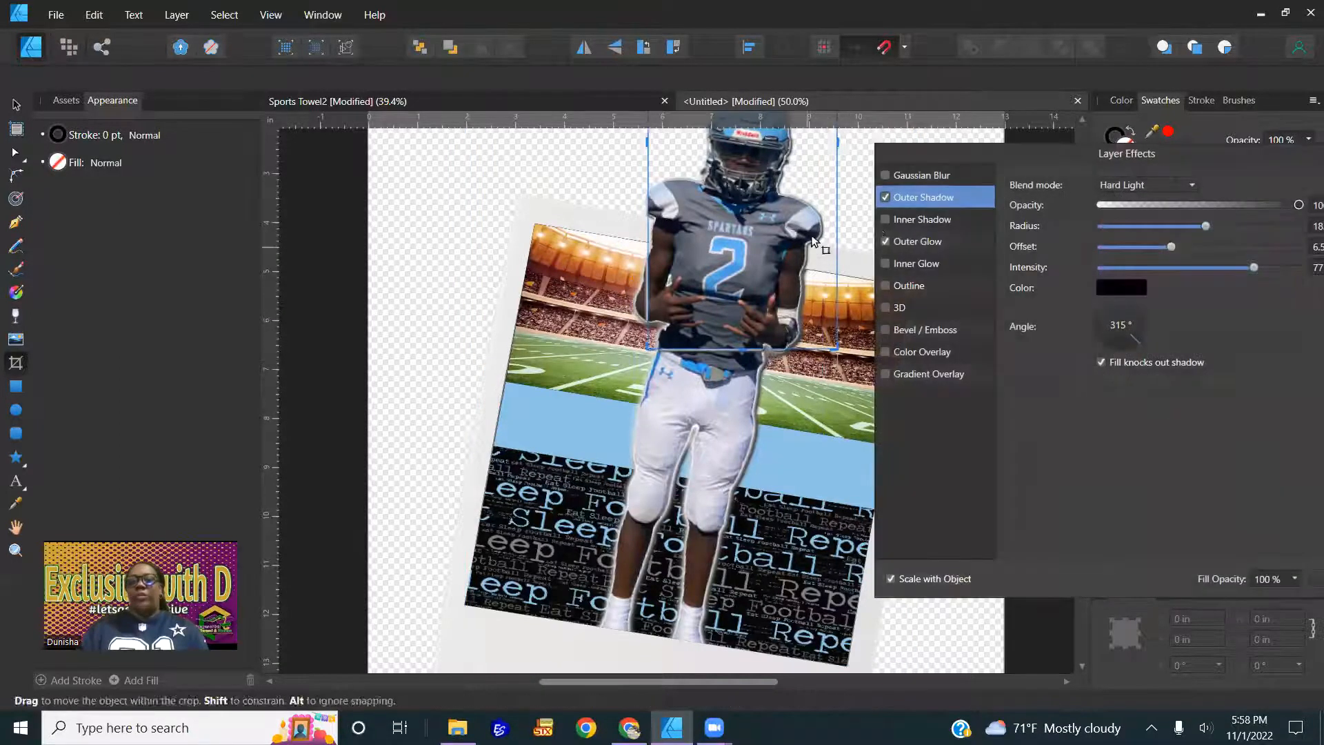
{"action": "left_click", "coordinate": [885, 241]}
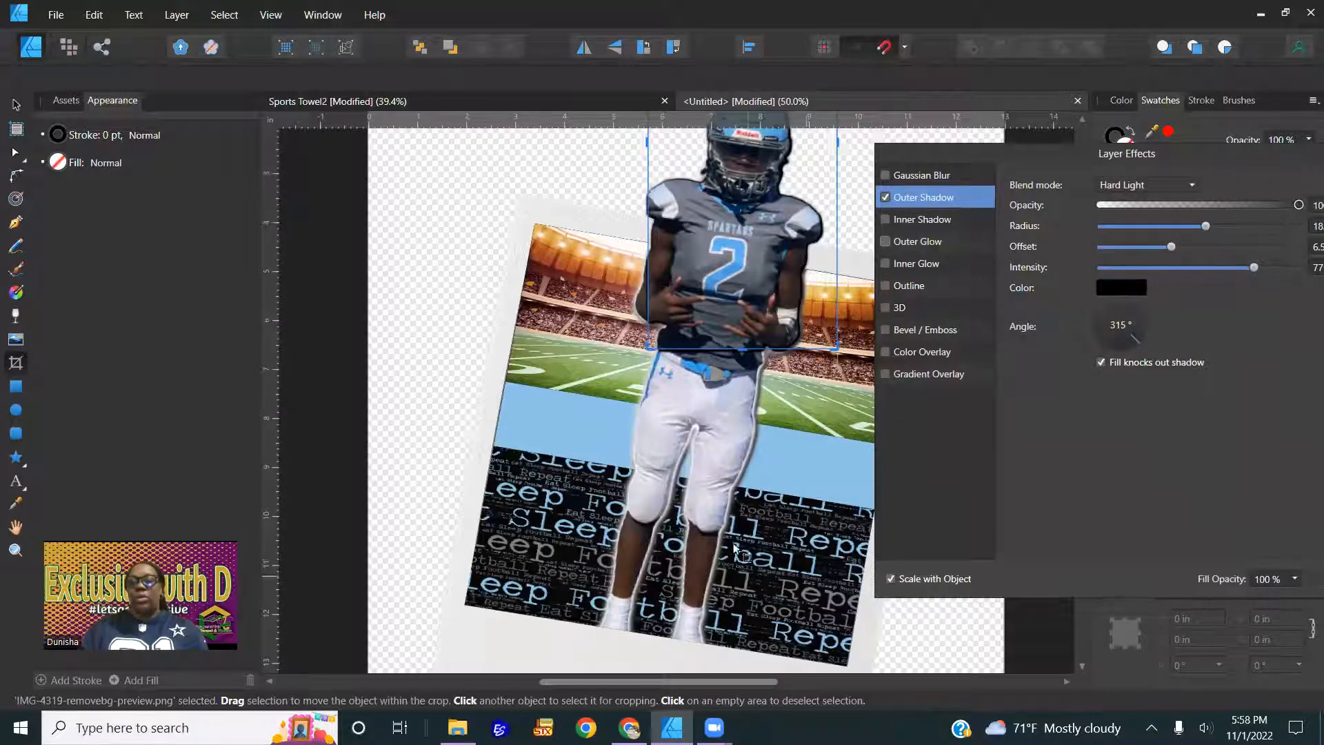
Turn off the outer glow on the player image nested in the Rectangle curve and close the layer effects
{"action": "left_click", "coordinate": [721, 466]}
{"action": "left_click", "coordinate": [721, 476]}
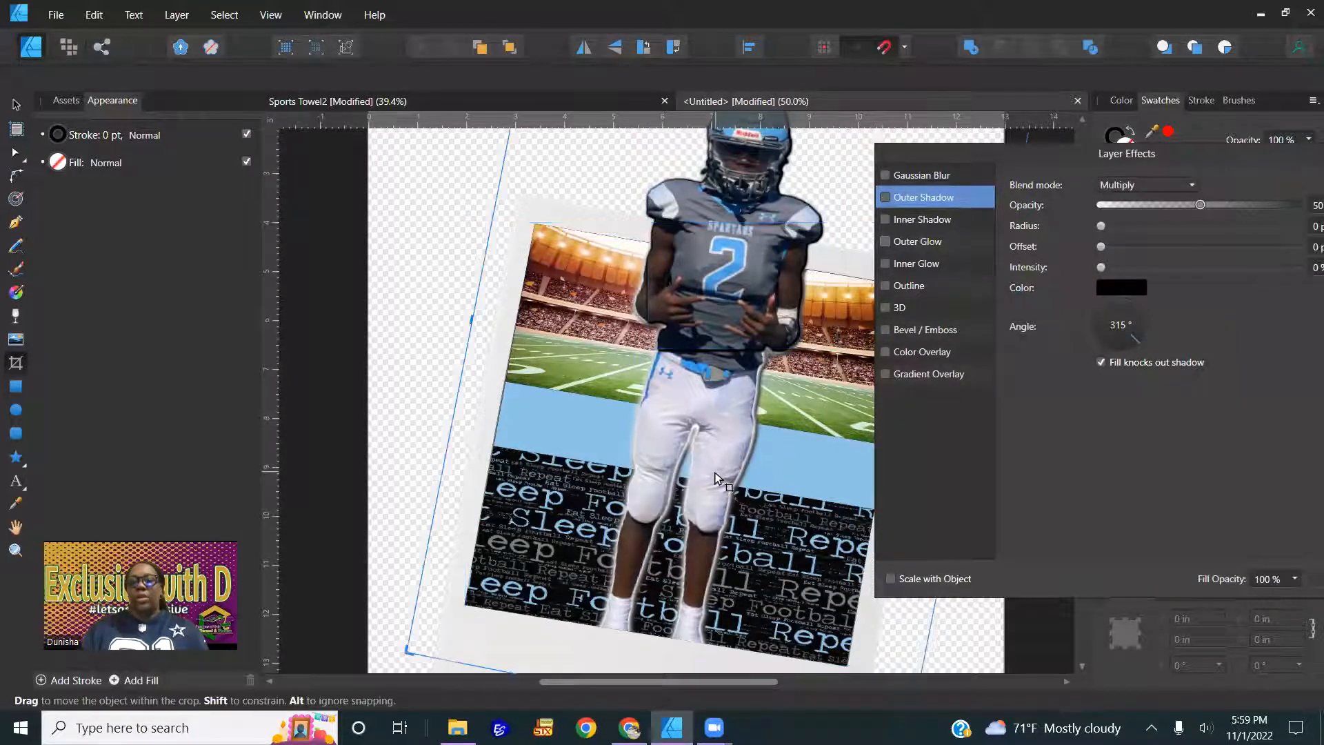
{"action": "left_click", "coordinate": [886, 241]}
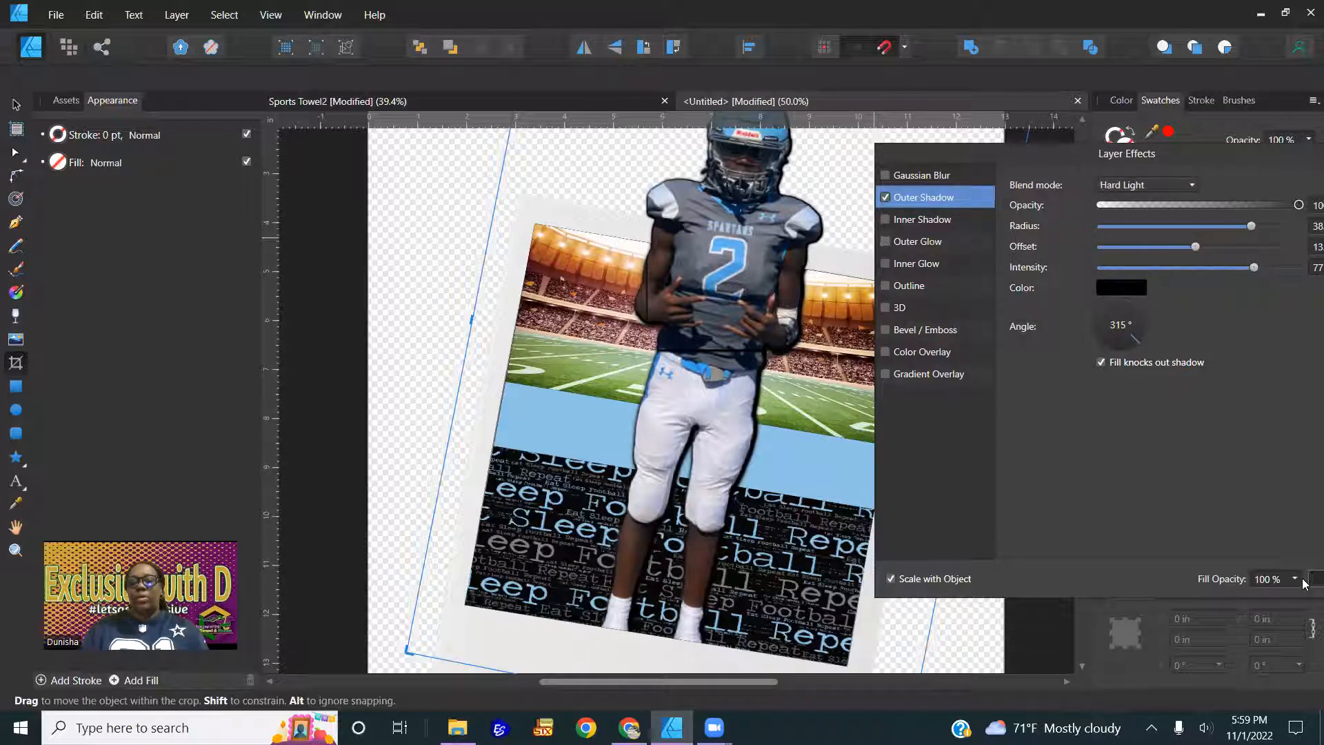
{"action": "left_click", "coordinate": [1307, 578]}
{"action": "scroll", "coordinate": [873, 536], "scroll_direction": "down", "scroll_amount": 2}
{"action": "scroll", "coordinate": [873, 536], "scroll_direction": "down", "scroll_amount": 1}
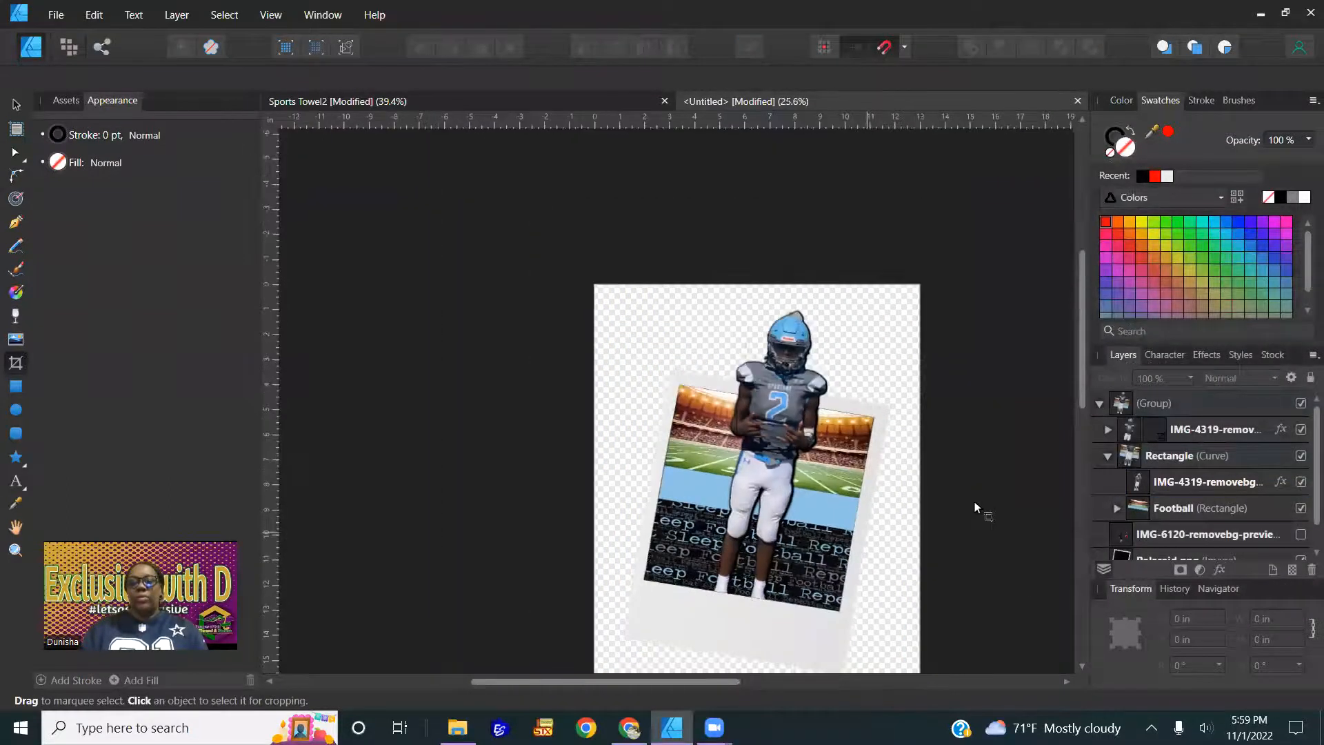
{"action": "scroll", "coordinate": [849, 445], "scroll_direction": "up", "scroll_amount": 3}
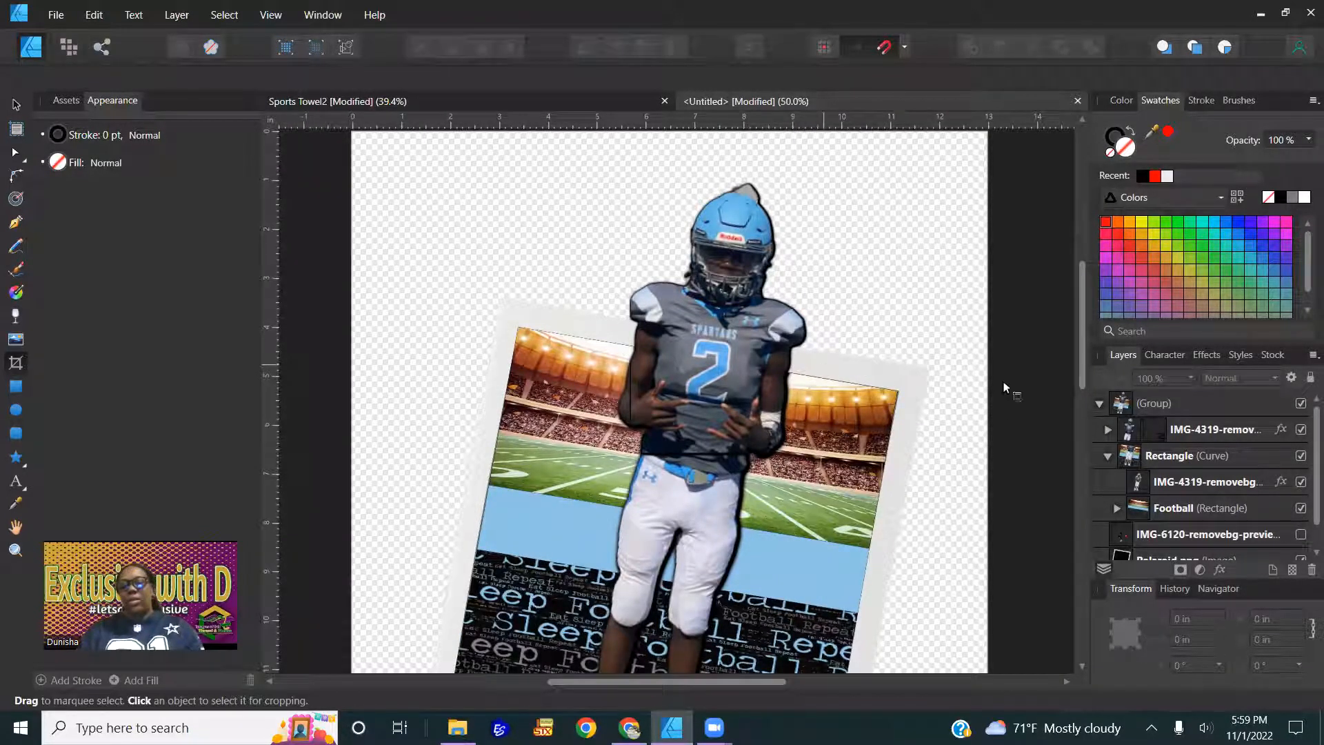
{"action": "scroll", "coordinate": [976, 431], "scroll_direction": "down", "scroll_amount": 3}
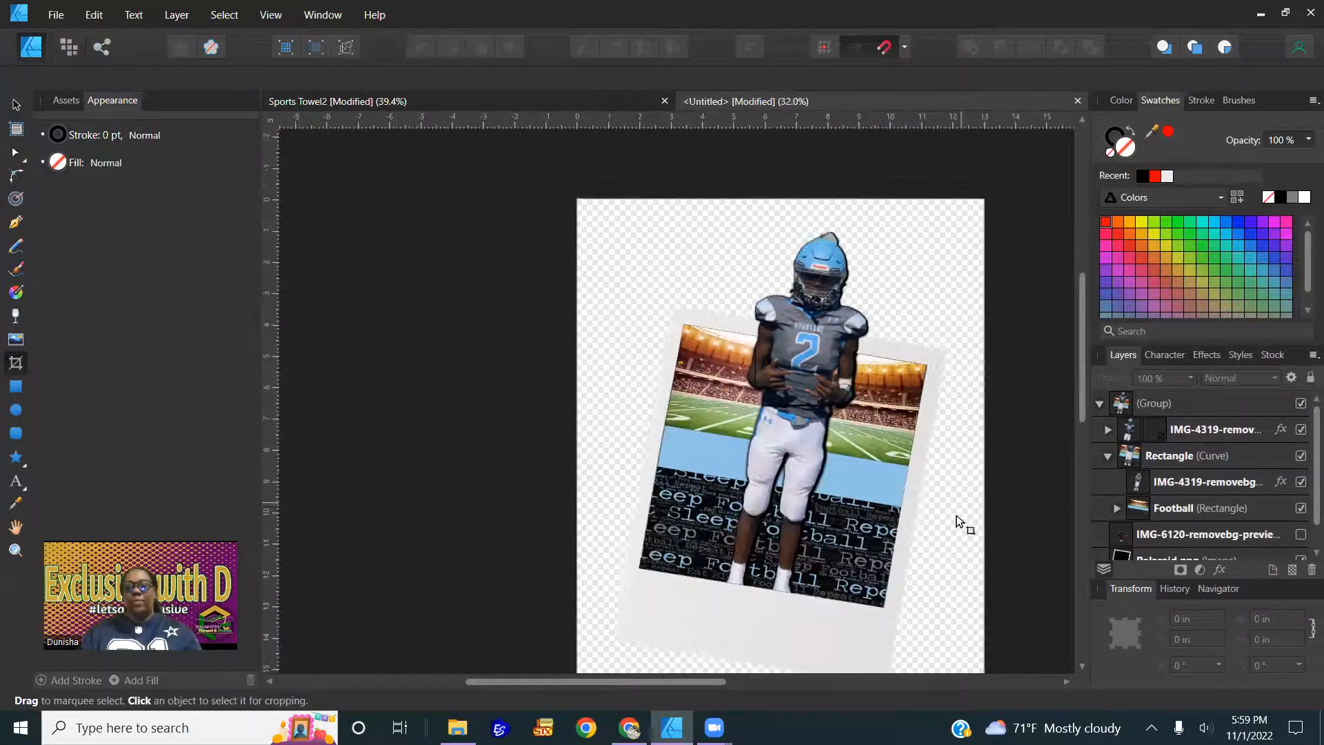
Toggle the cropped upper player image off and back on to check how it overlaps the image inside the Polaroid
{"action": "scroll", "coordinate": [955, 522], "scroll_direction": "down", "scroll_amount": 1}
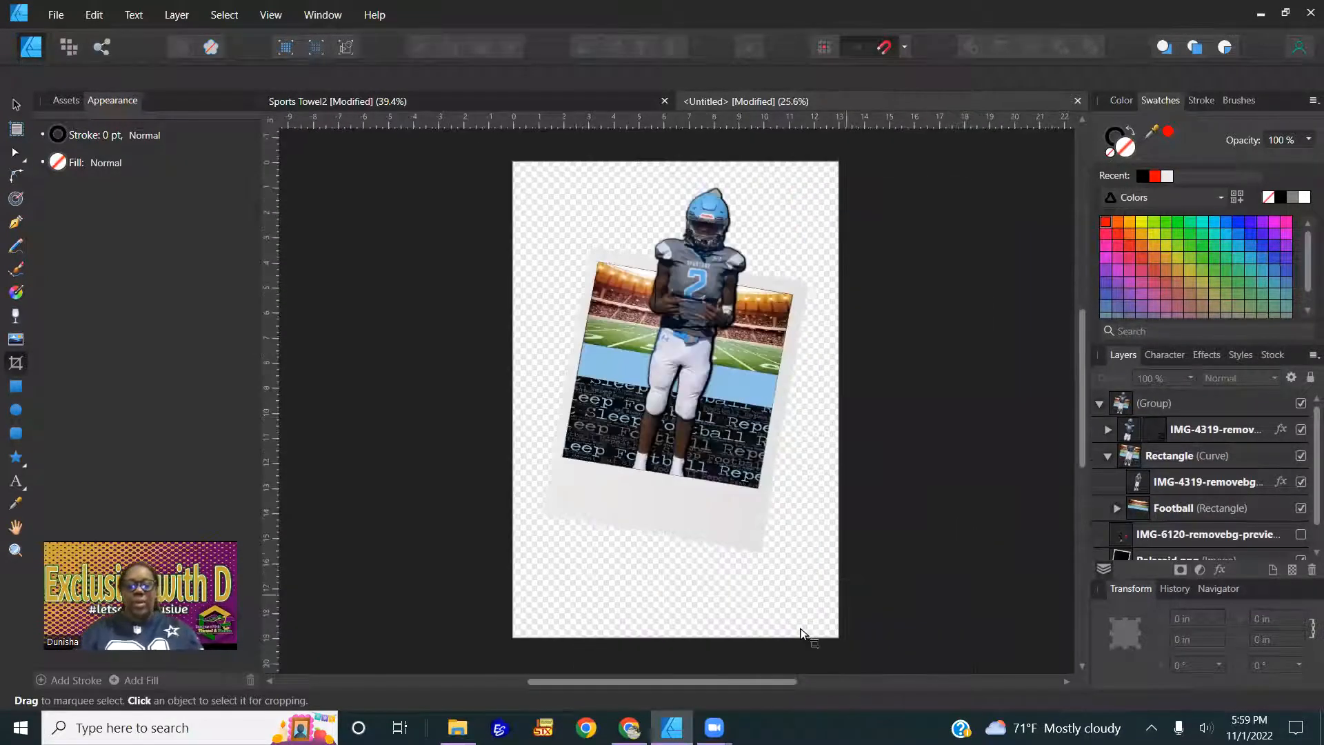
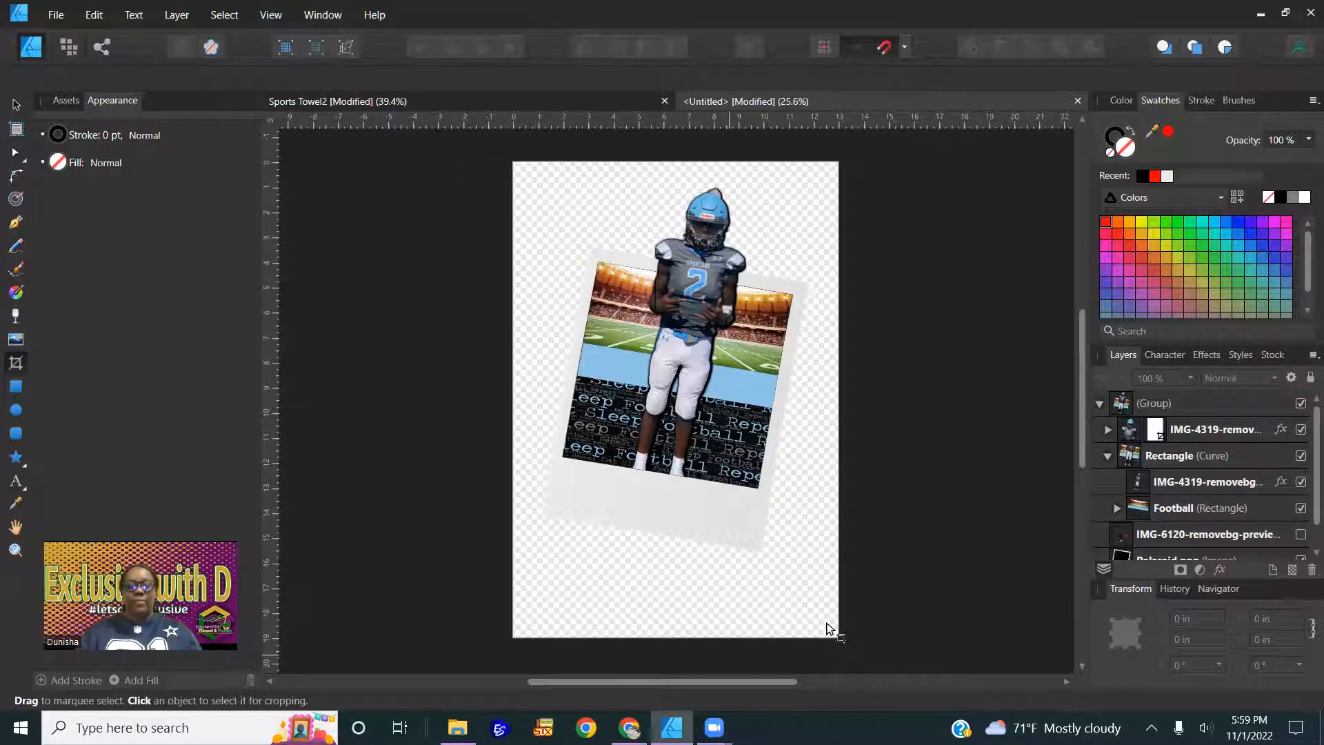
{"action": "left_click", "coordinate": [15, 106]}
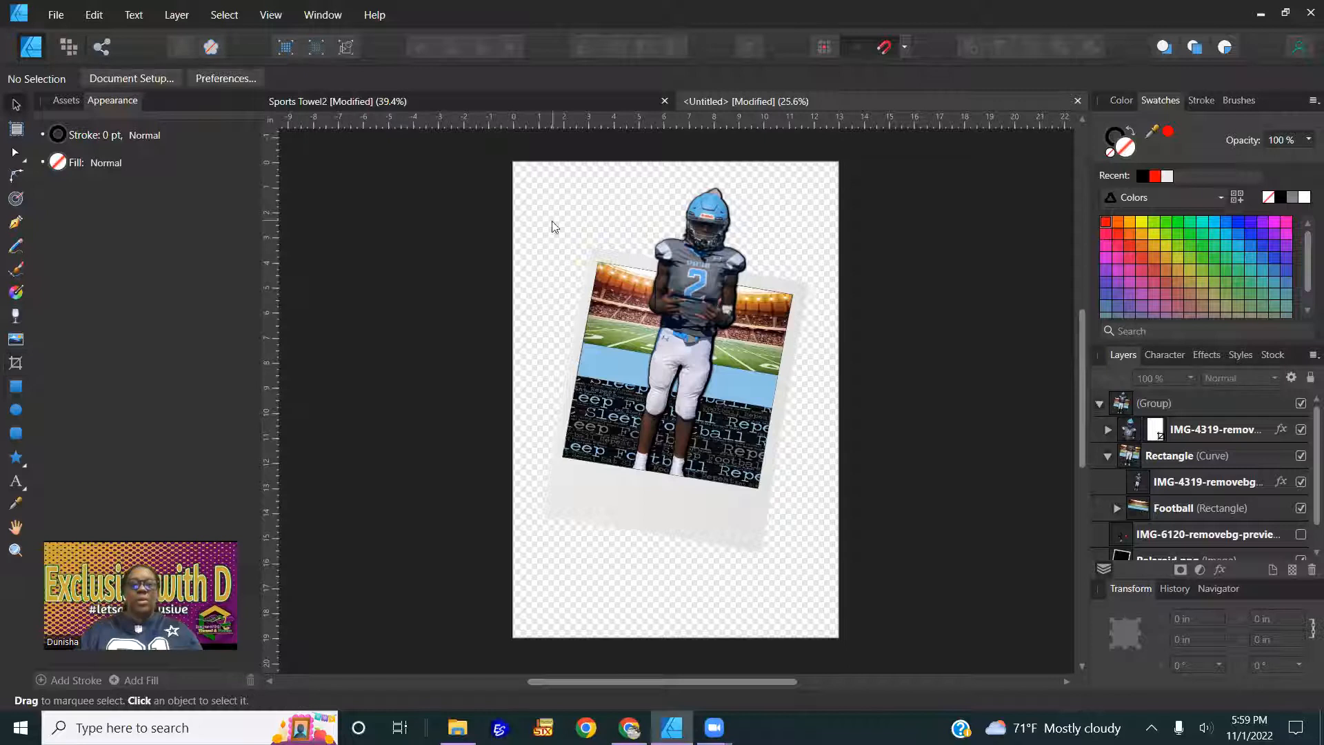
{"action": "left_click", "coordinate": [698, 293]}
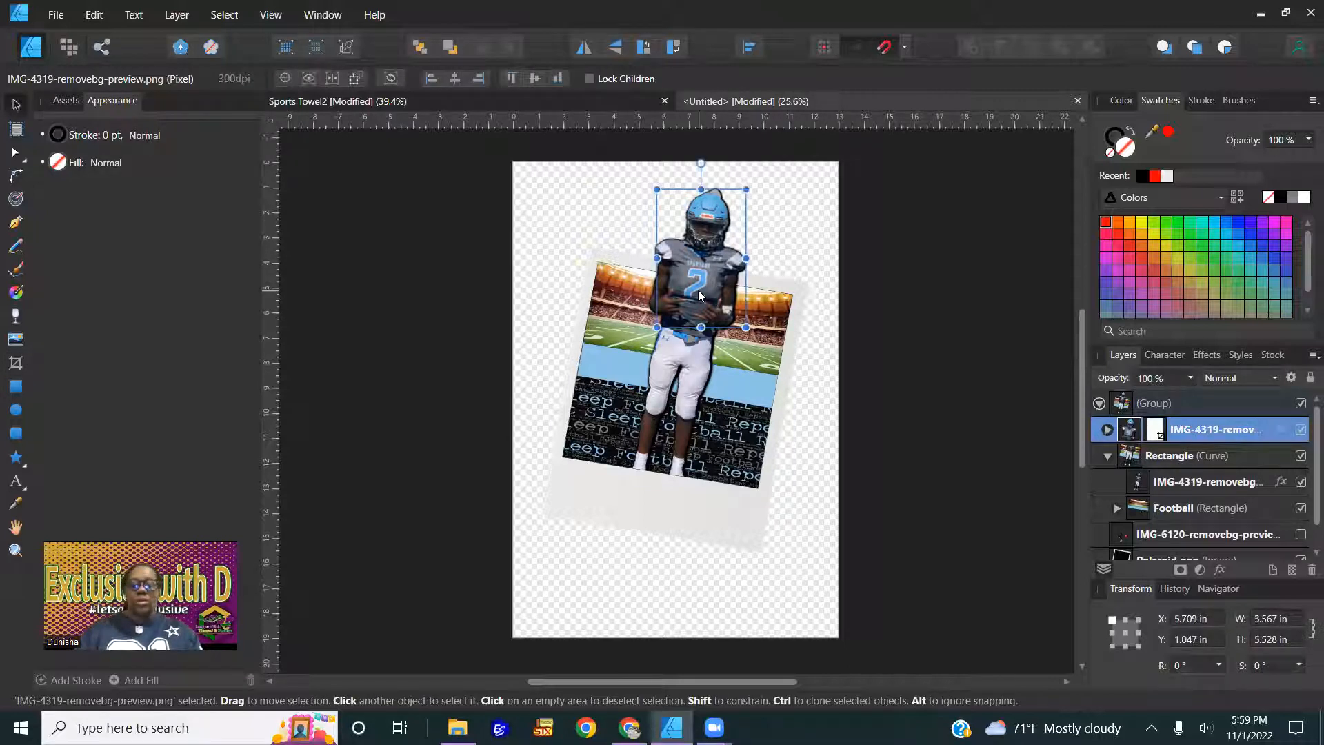
{"action": "left_click", "coordinate": [1300, 432]}
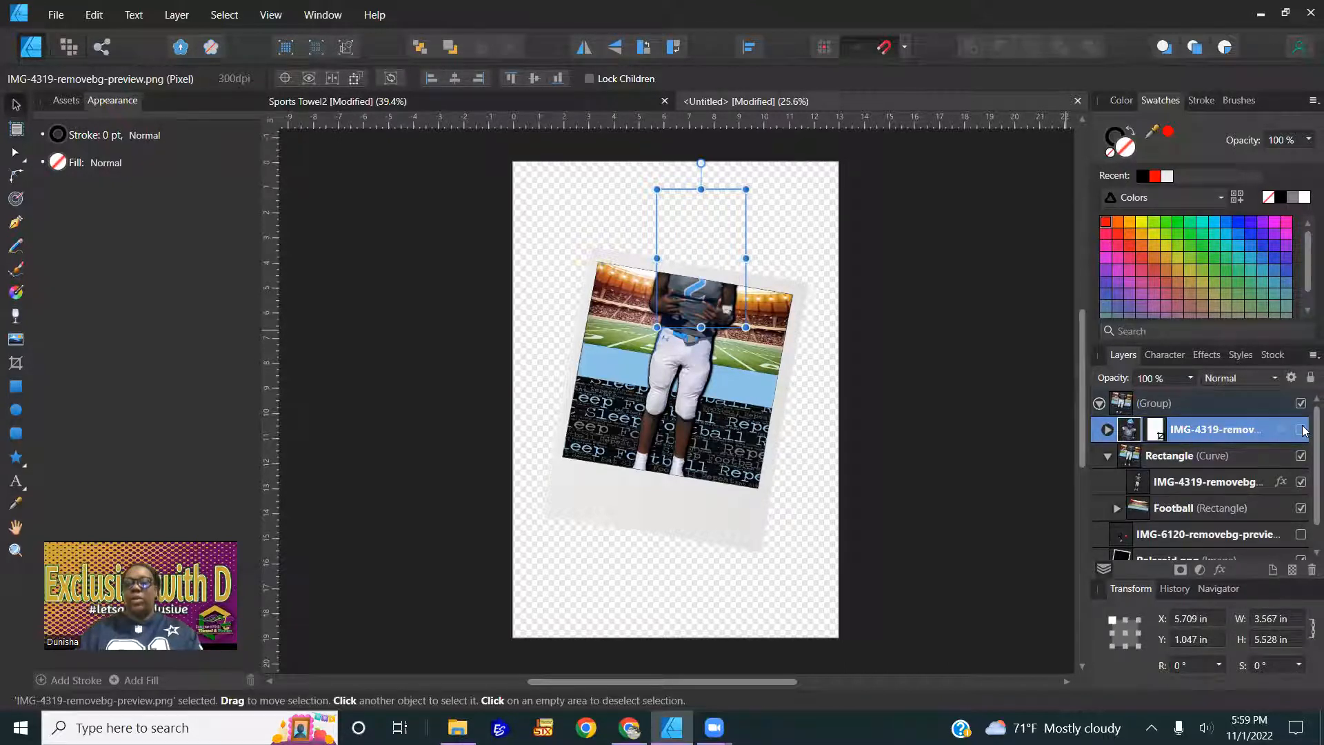
{"action": "left_click", "coordinate": [902, 388]}
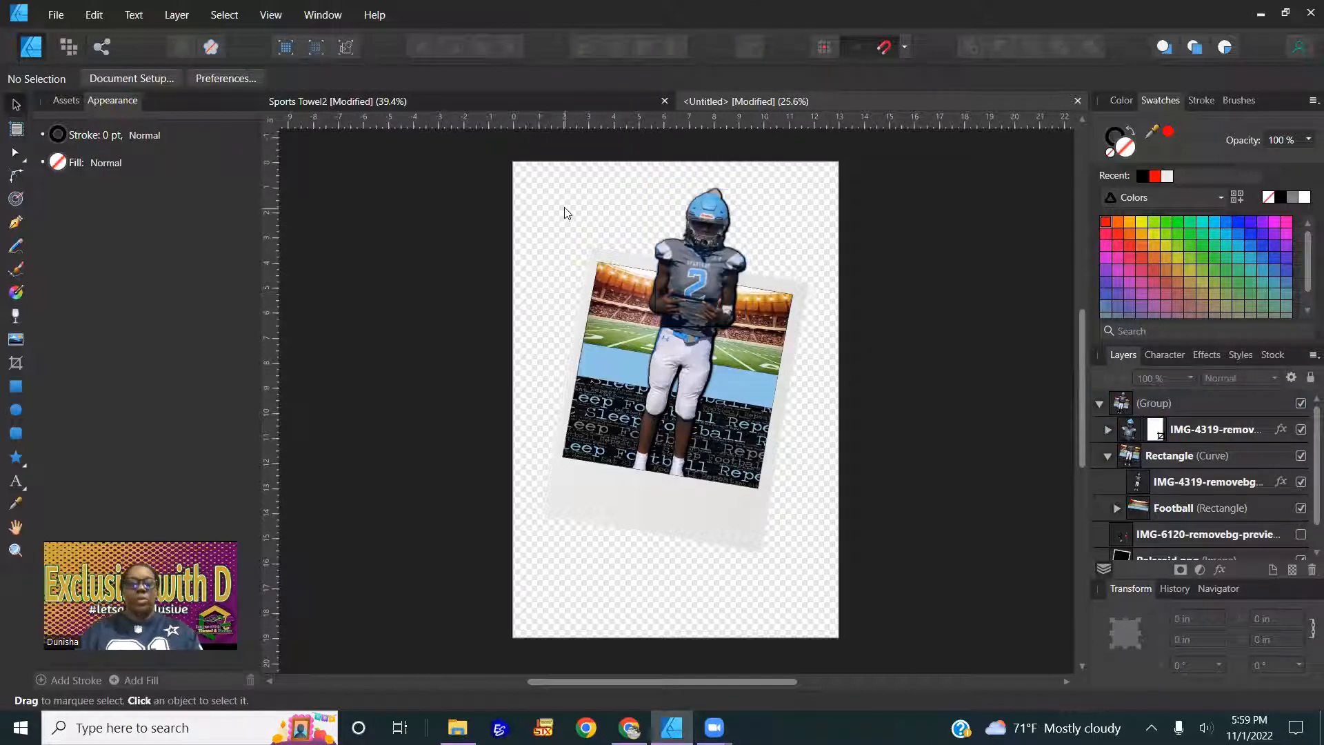
Group the player design with its Polaroid frame, and hide that group while showing the IMG-6120 image instead
{"action": "key", "text": "ctrl+a"}
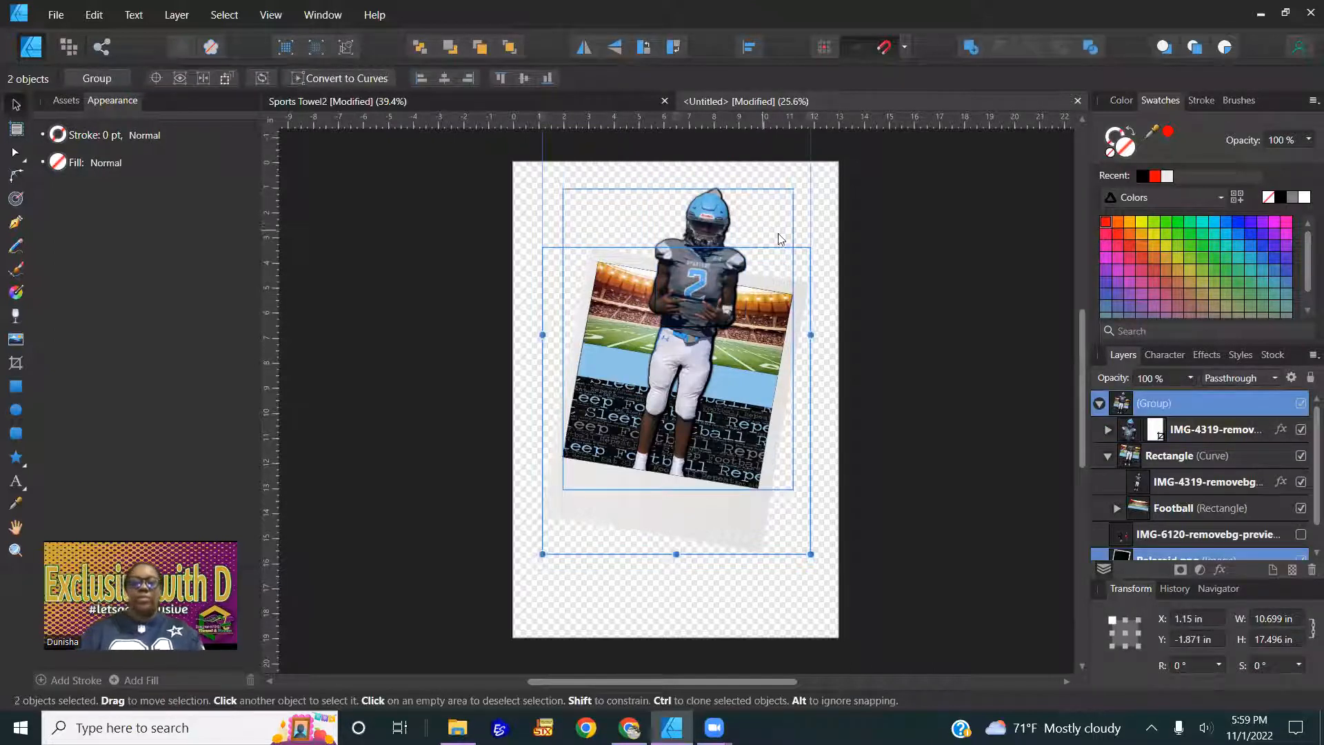
{"action": "key", "text": "ctrl+g"}
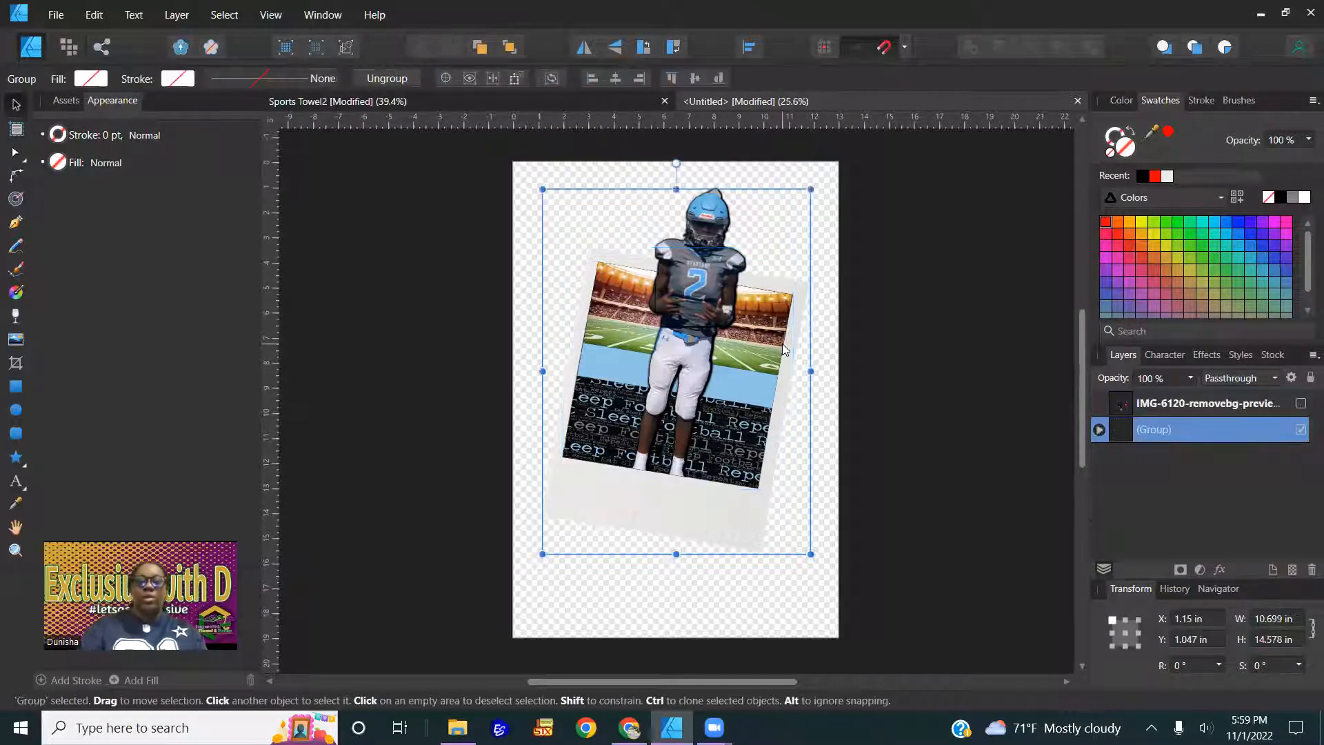
{"action": "left_click", "coordinate": [1300, 432]}
{"action": "left_click", "coordinate": [1301, 403]}
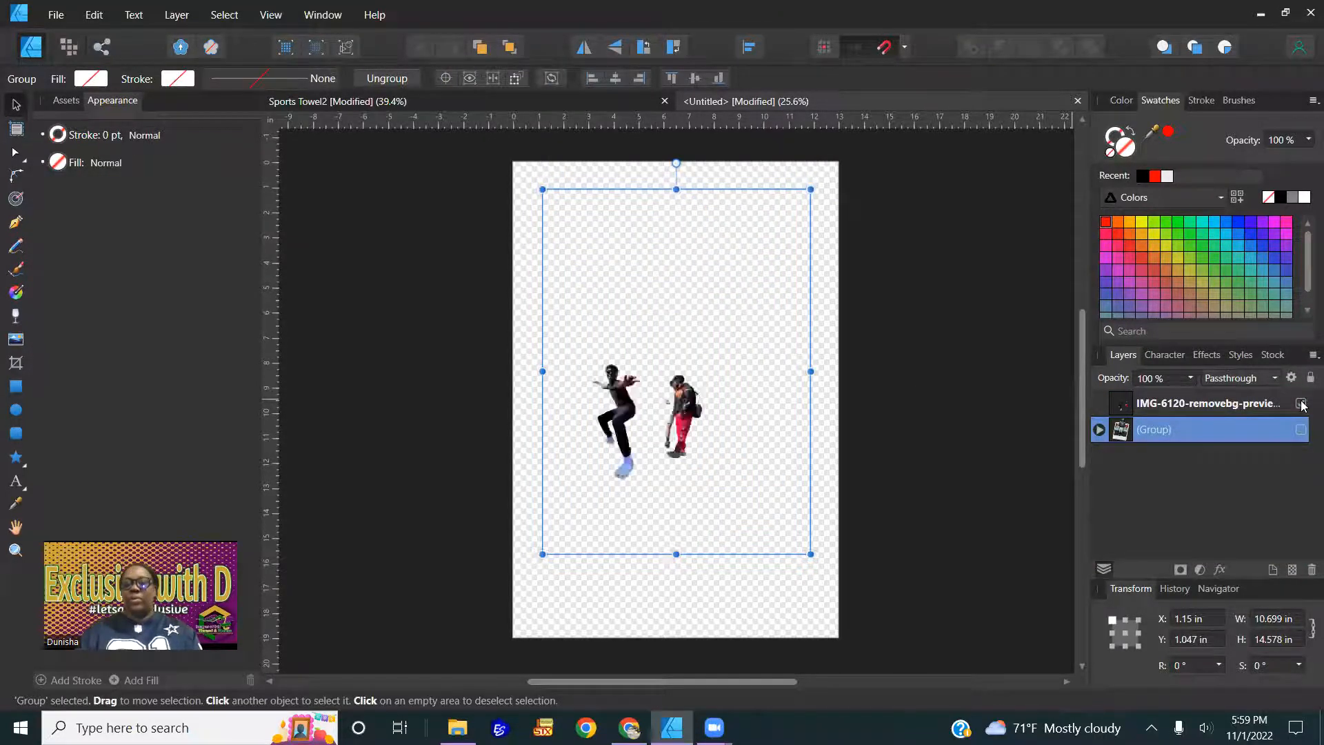
{"action": "left_click", "coordinate": [959, 487]}
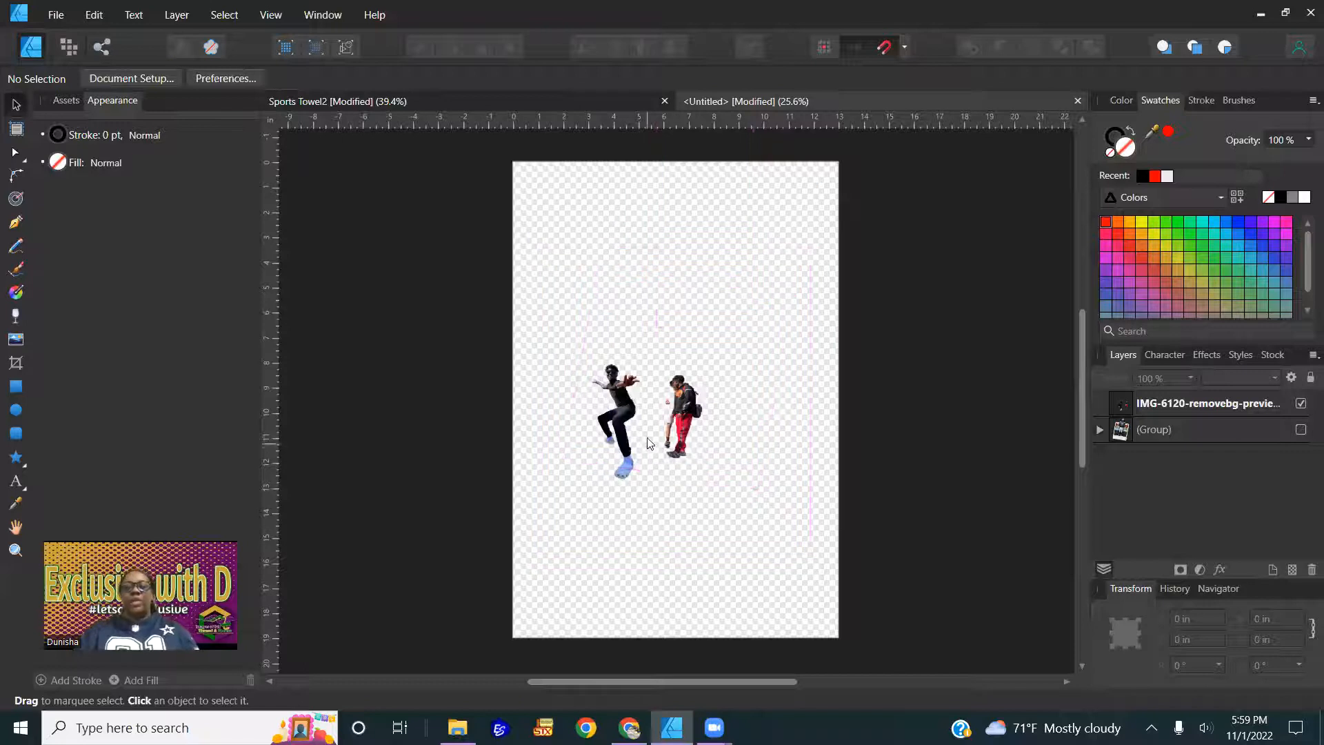
Enlarge the IMG-6120 image to about 12.5 × 16.6 in and position it to fill most of the page
{"action": "left_click", "coordinate": [623, 433]}
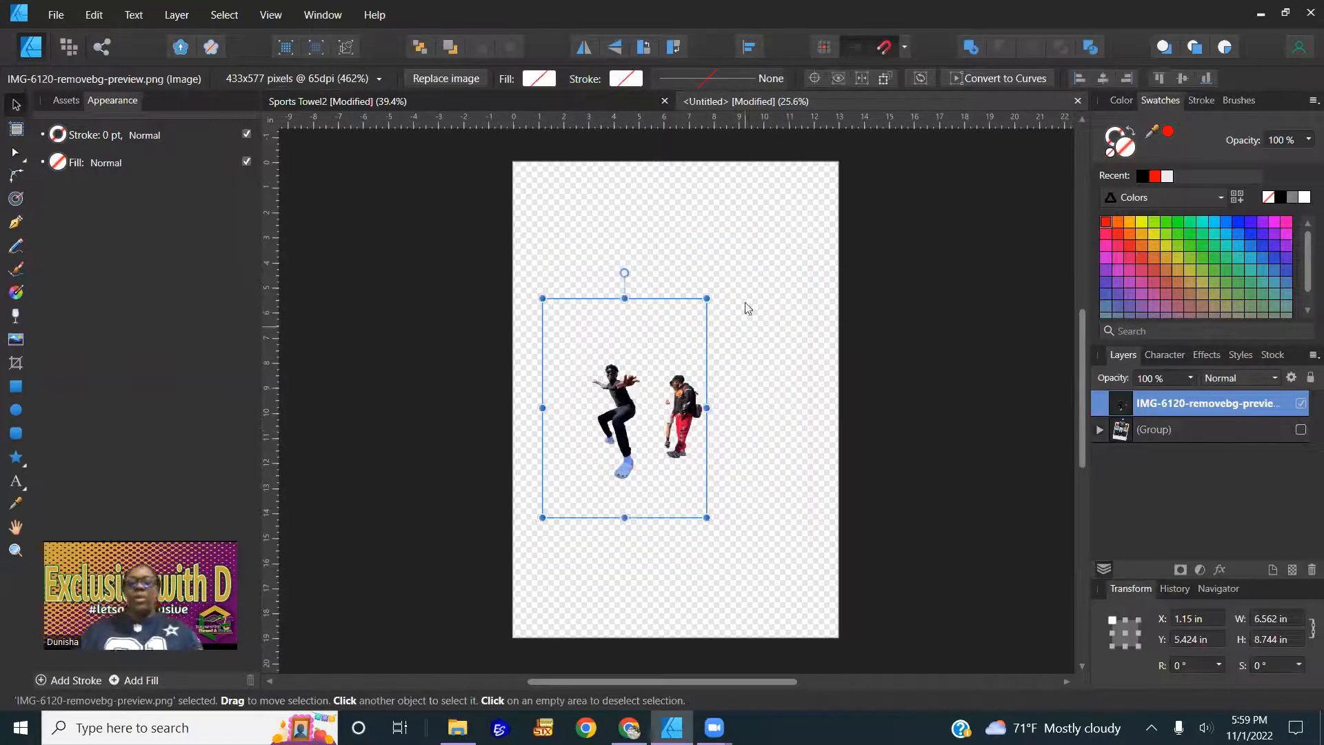
{"action": "left_click_drag", "start_coordinate": [704, 300], "coordinate": [931, 164]}
{"action": "left_click_drag", "start_coordinate": [804, 341], "coordinate": [768, 419]}
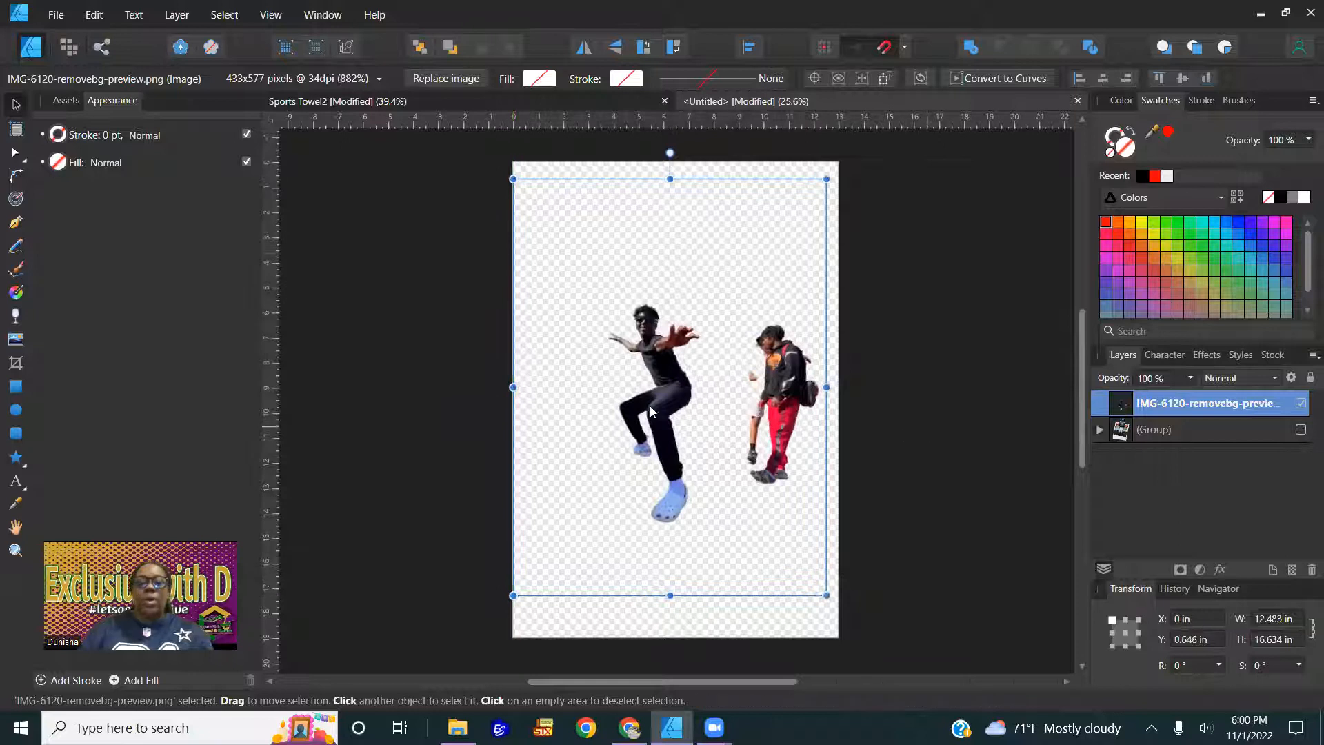
{"action": "left_click", "coordinate": [871, 454]}
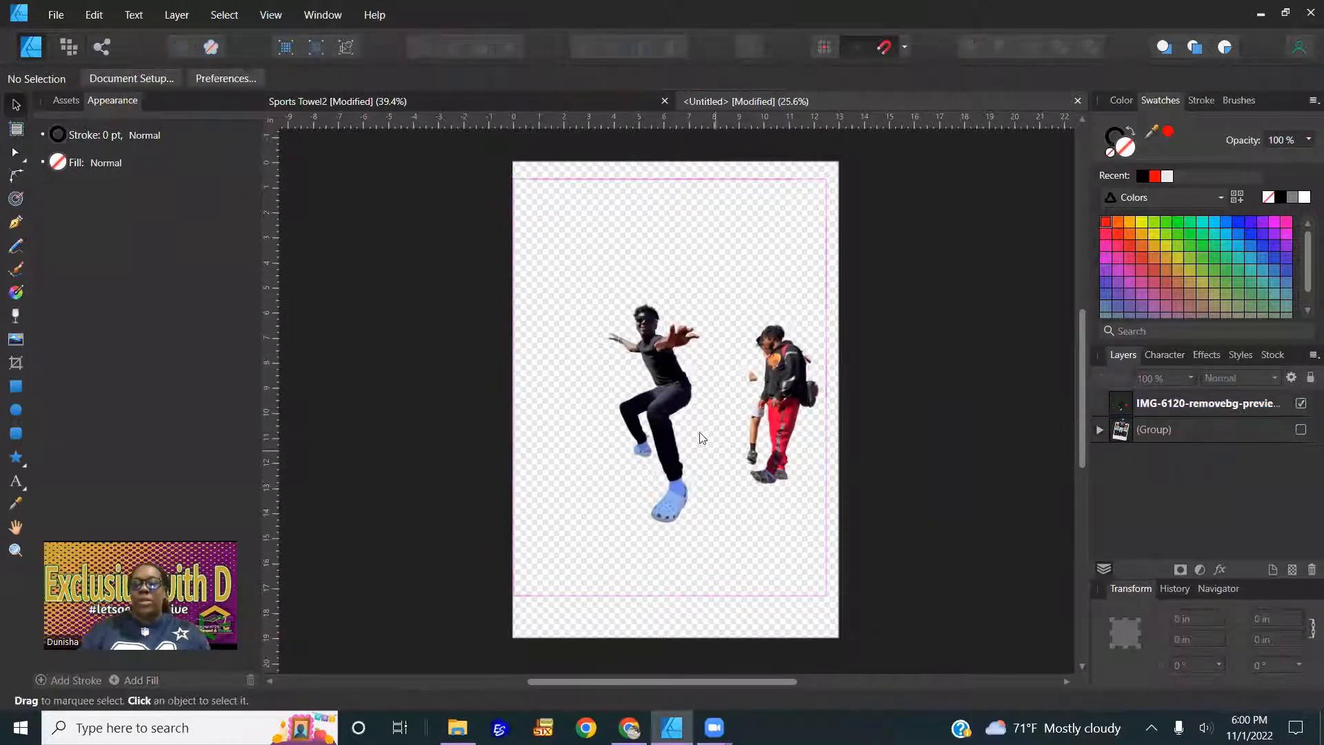
Place Polaroid.png, scale it to about 10.4 × 11.9 in, and position it near the middle of the page
{"action": "left_click", "coordinate": [19, 343]}
{"action": "double_click", "coordinate": [1031, 293]}
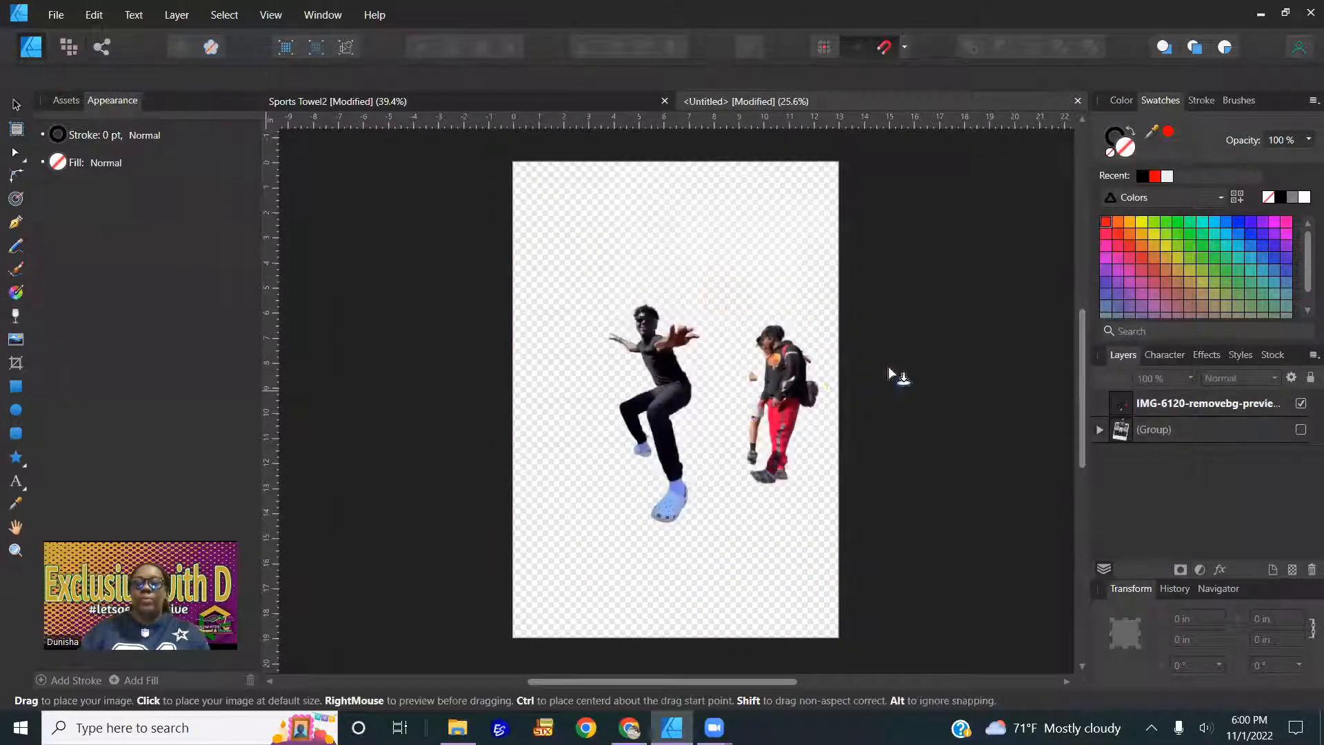
{"action": "left_click", "coordinate": [710, 403]}
{"action": "left_click_drag", "start_coordinate": [657, 462], "coordinate": [421, 673]}
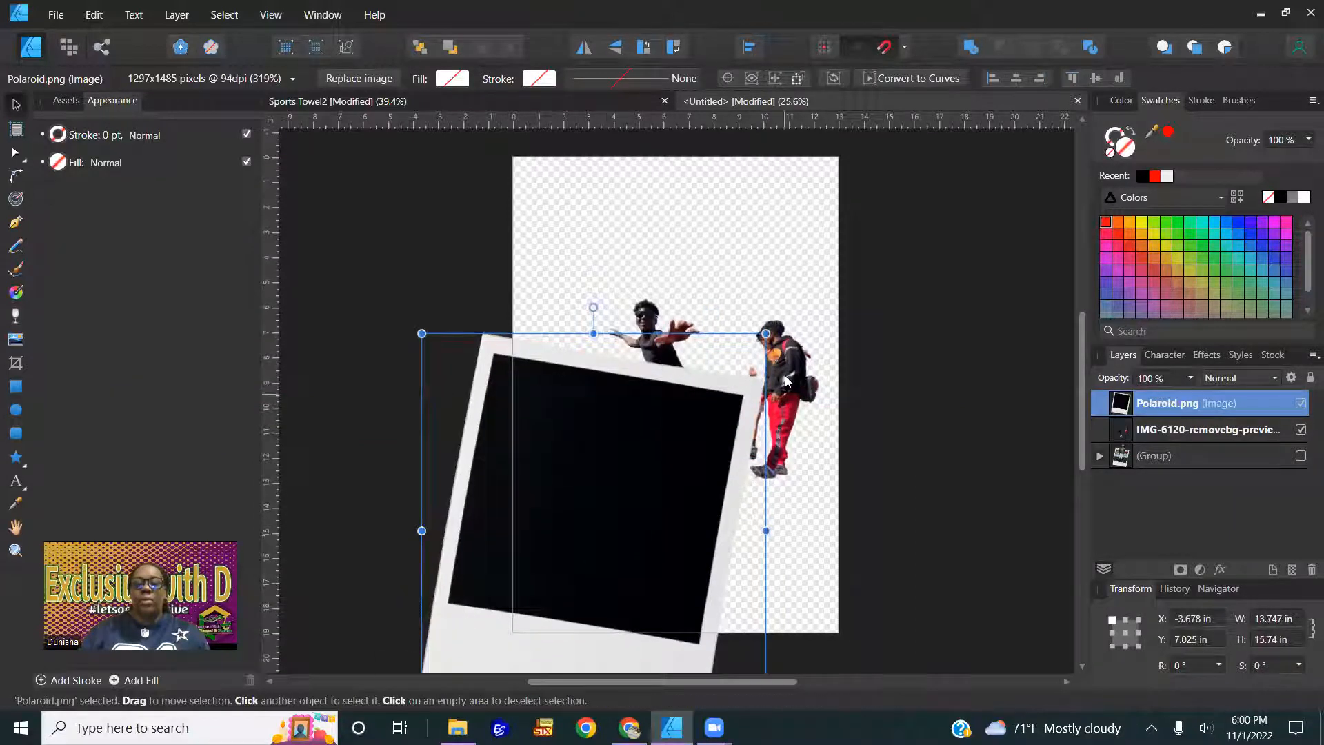
{"action": "left_click_drag", "start_coordinate": [765, 333], "coordinate": [586, 552]}
{"action": "left_click_drag", "start_coordinate": [566, 637], "coordinate": [677, 453]}
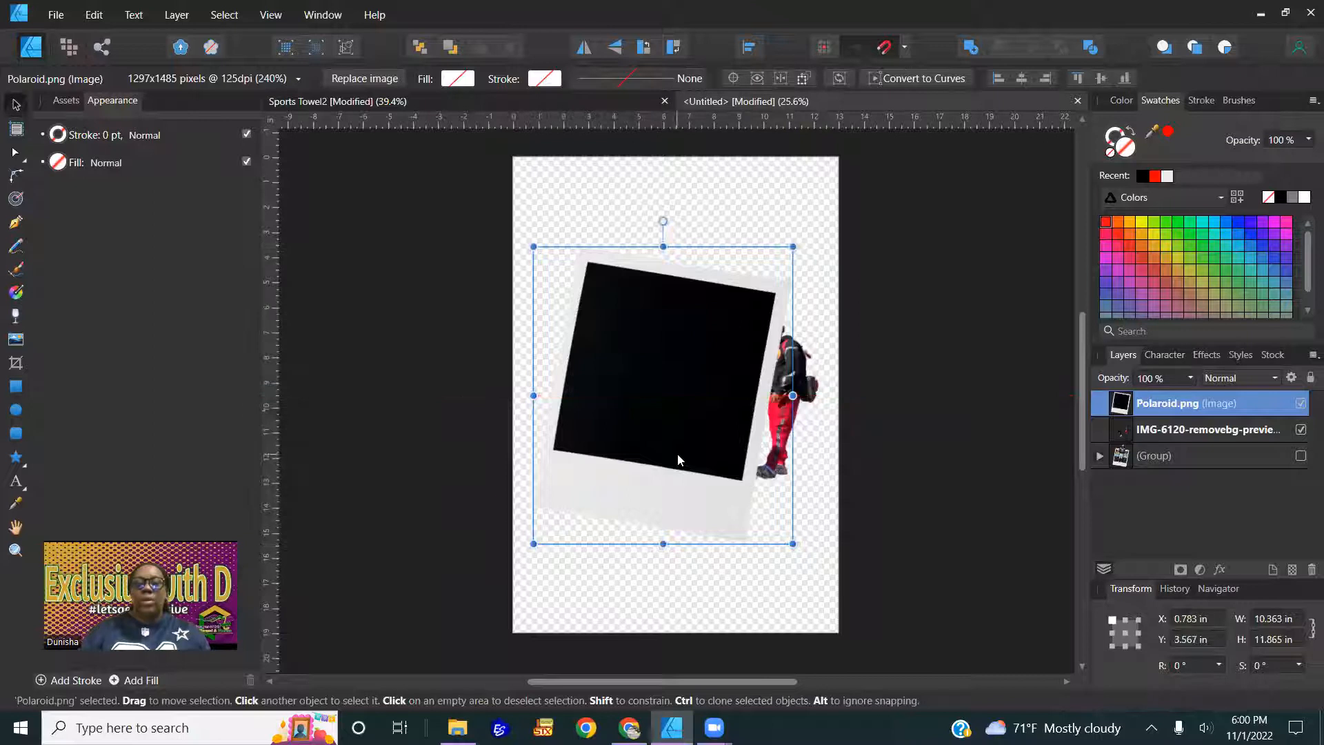
Draw a rectangle about 7.2 × 10.2 in over the Polaroid's black window, filled red at 50% opacity
{"action": "left_click", "coordinate": [17, 386]}
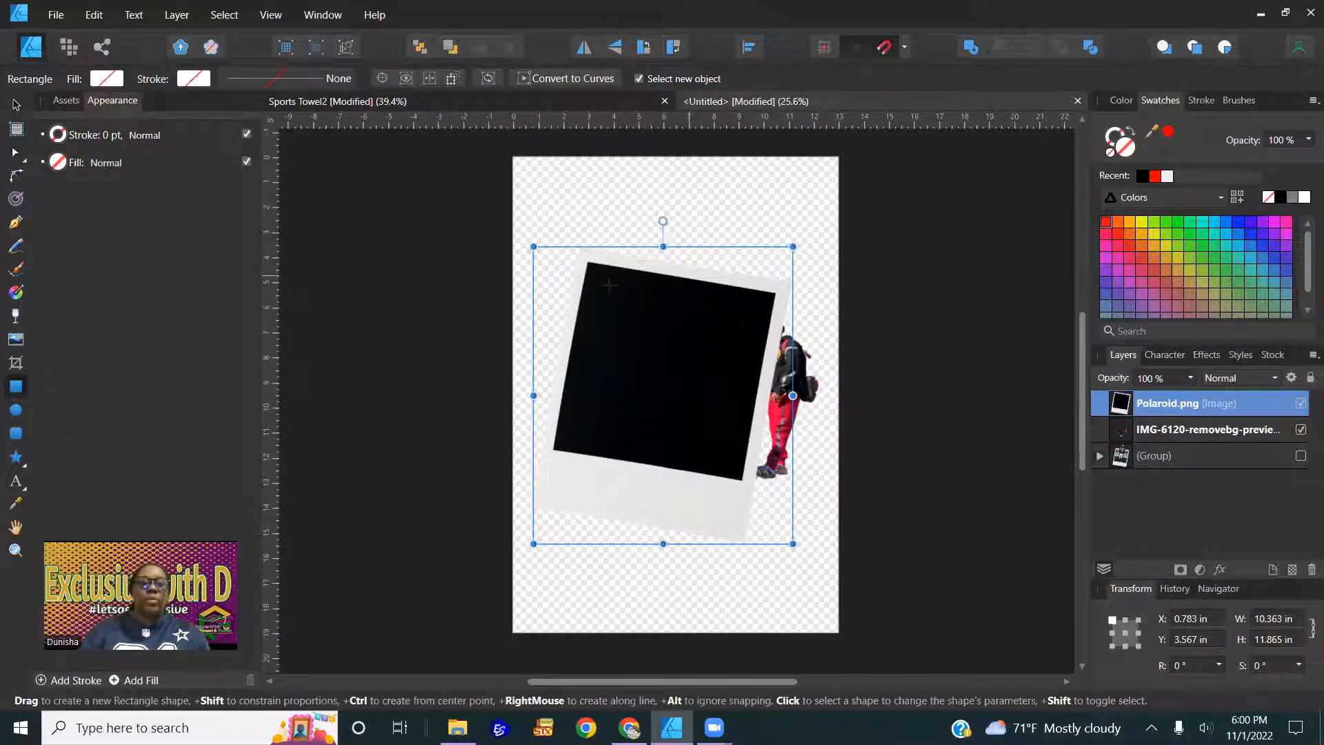
{"action": "left_click_drag", "start_coordinate": [559, 289], "coordinate": [739, 543]}
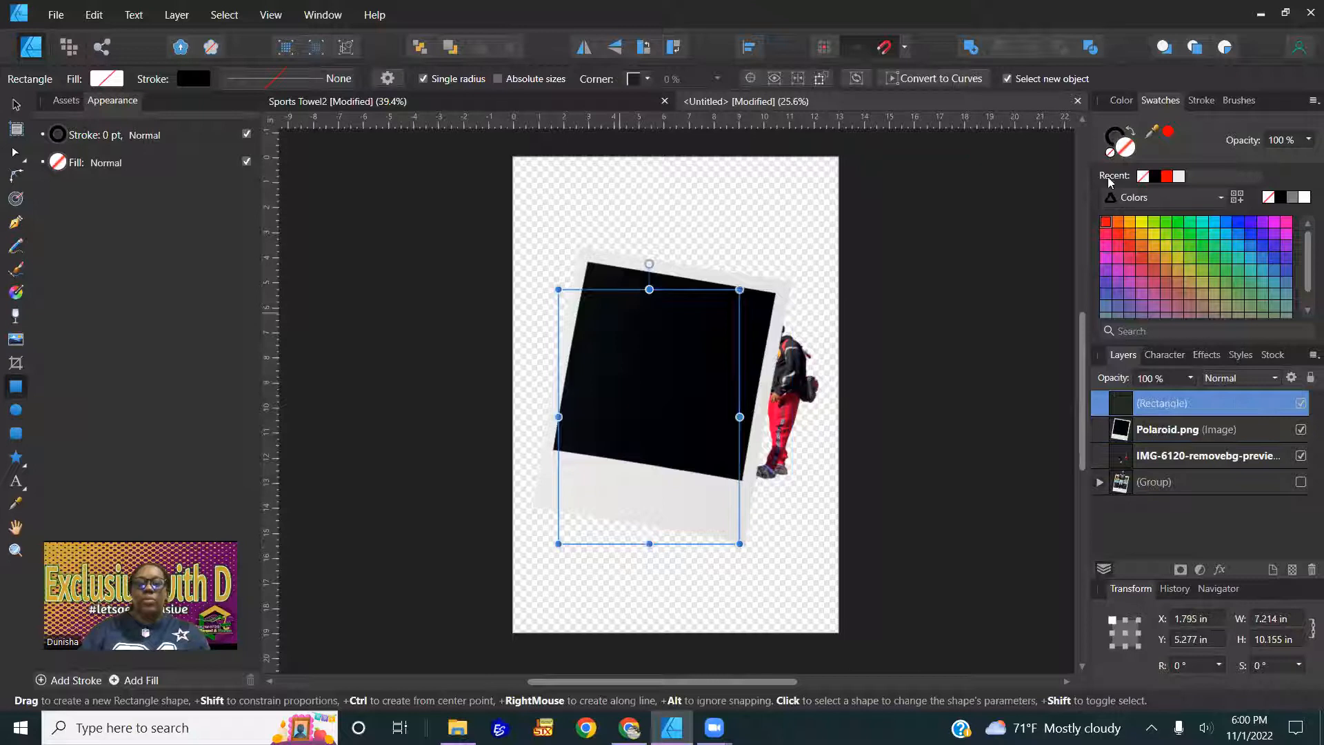
{"action": "left_click", "coordinate": [1169, 130]}
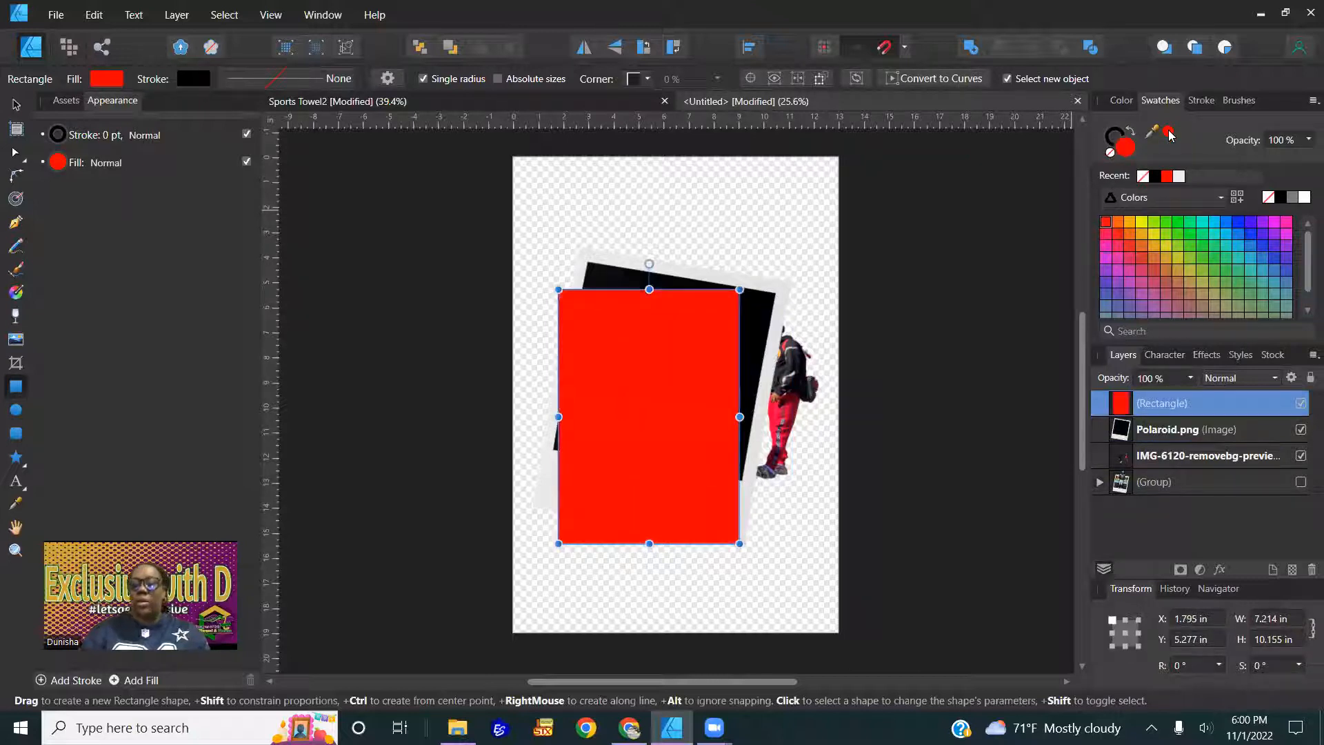
{"action": "key", "text": "5"}
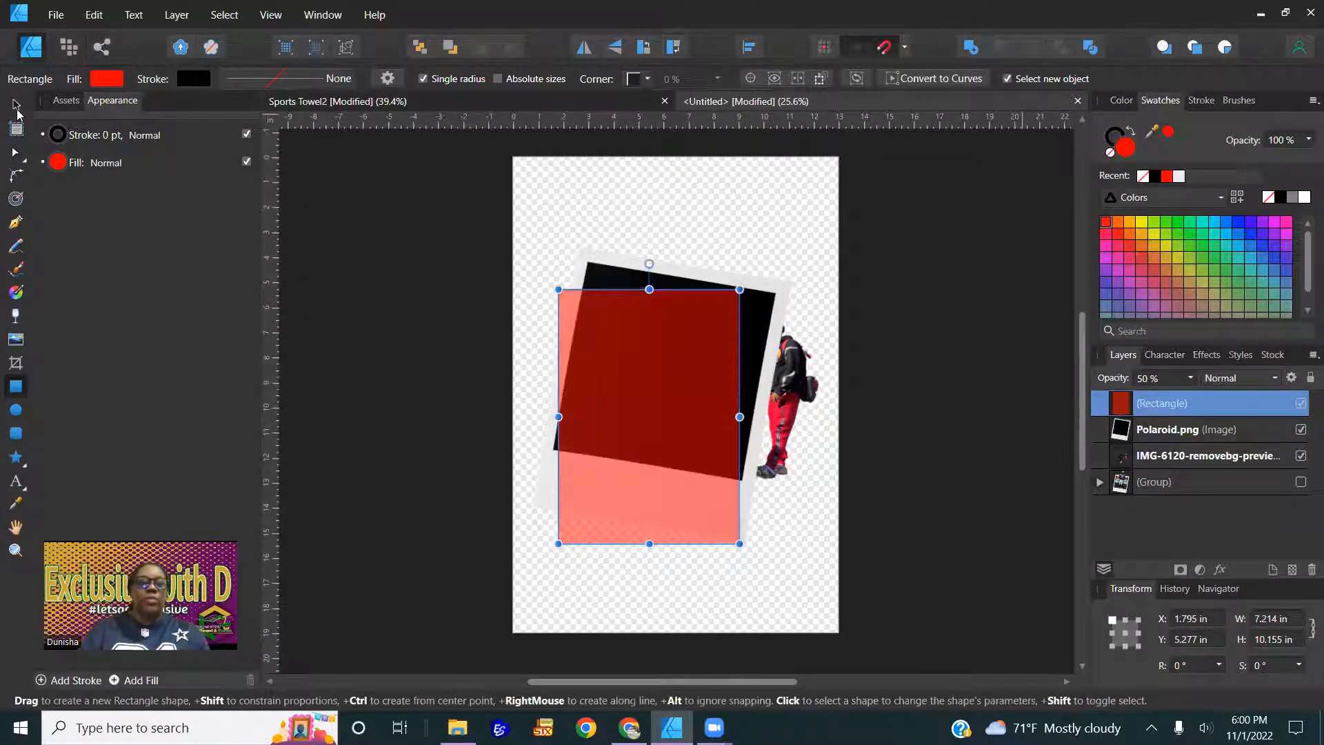
Convert the red rectangle to curves and move its four corner nodes onto the corners of the Polaroid's black window
{"action": "left_click", "coordinate": [17, 107]}
{"action": "right_click", "coordinate": [623, 412]}
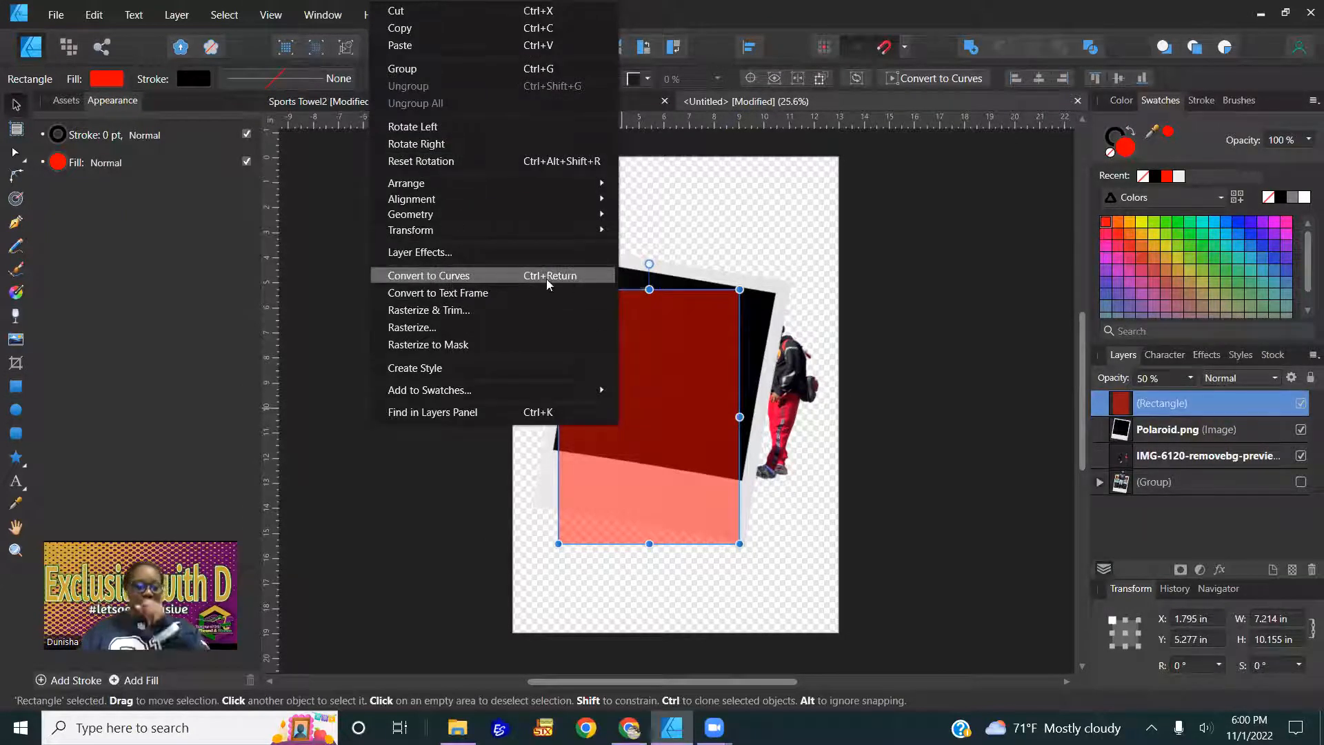
{"action": "left_click", "coordinate": [573, 275]}
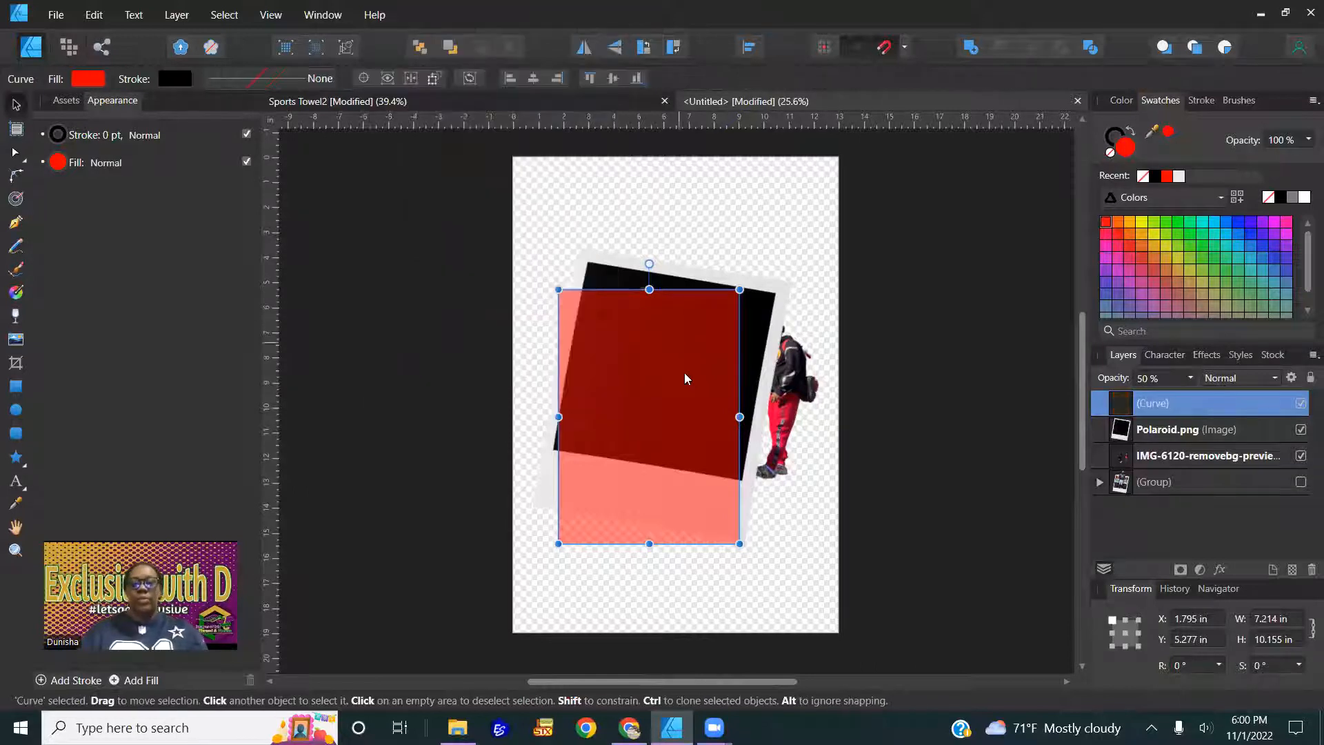
{"action": "key", "text": "a"}
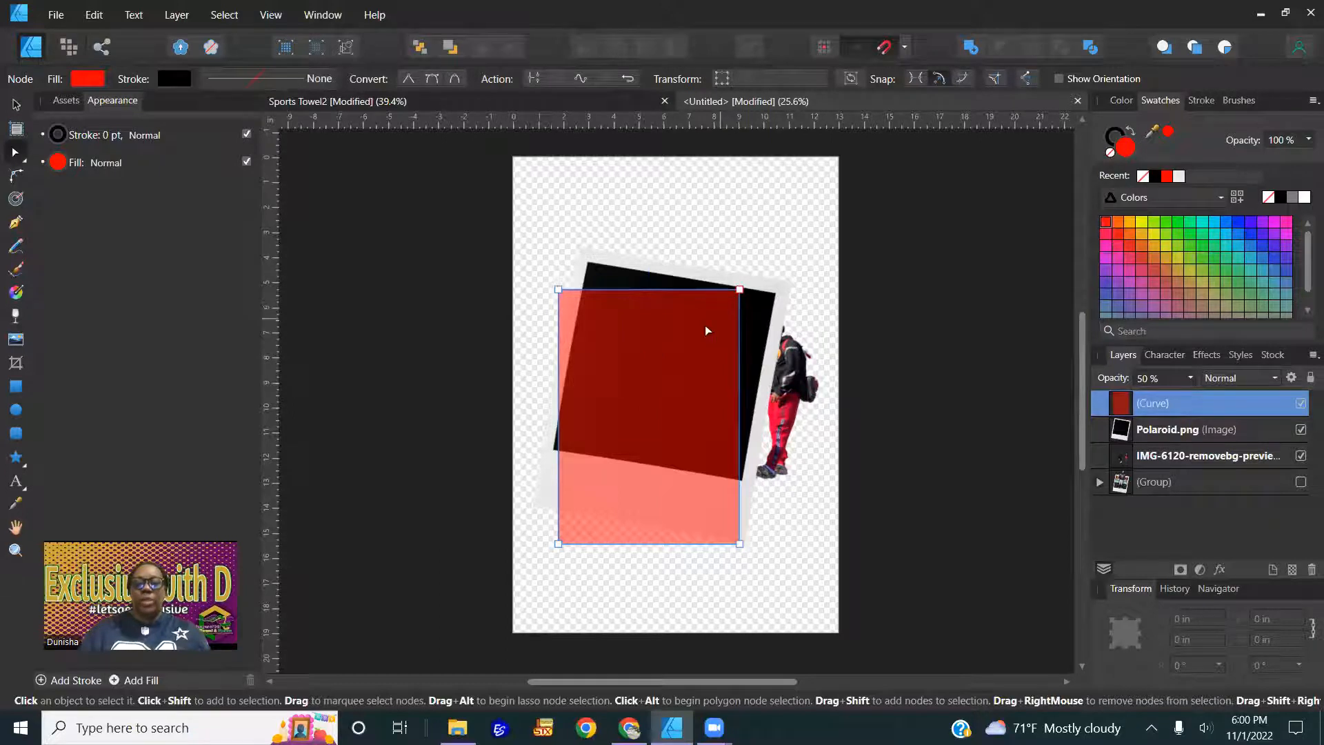
{"action": "scroll", "coordinate": [704, 328], "scroll_direction": "up", "scroll_amount": 2}
{"action": "left_click_drag", "start_coordinate": [772, 252], "coordinate": [842, 262]}
{"action": "left_click_drag", "start_coordinate": [419, 252], "coordinate": [479, 198]}
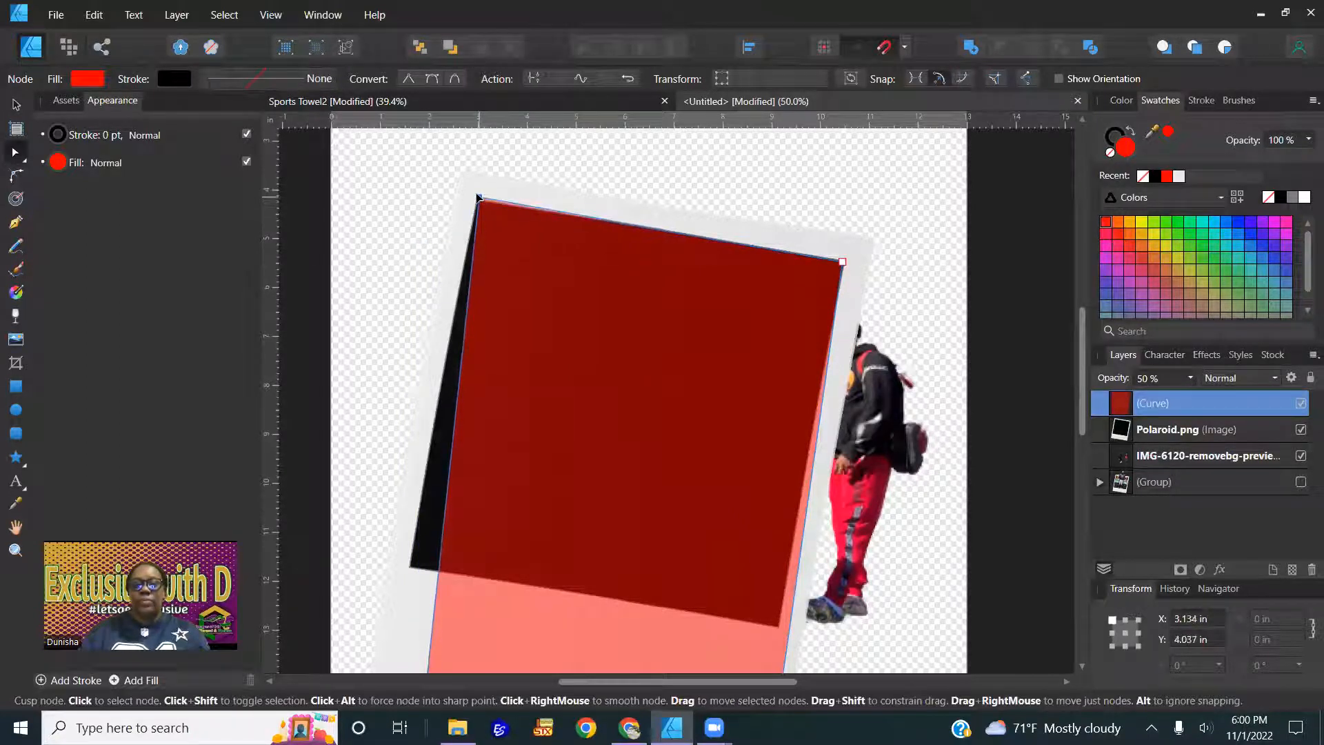
{"action": "scroll", "coordinate": [481, 367], "scroll_direction": "down", "scroll_amount": 3}
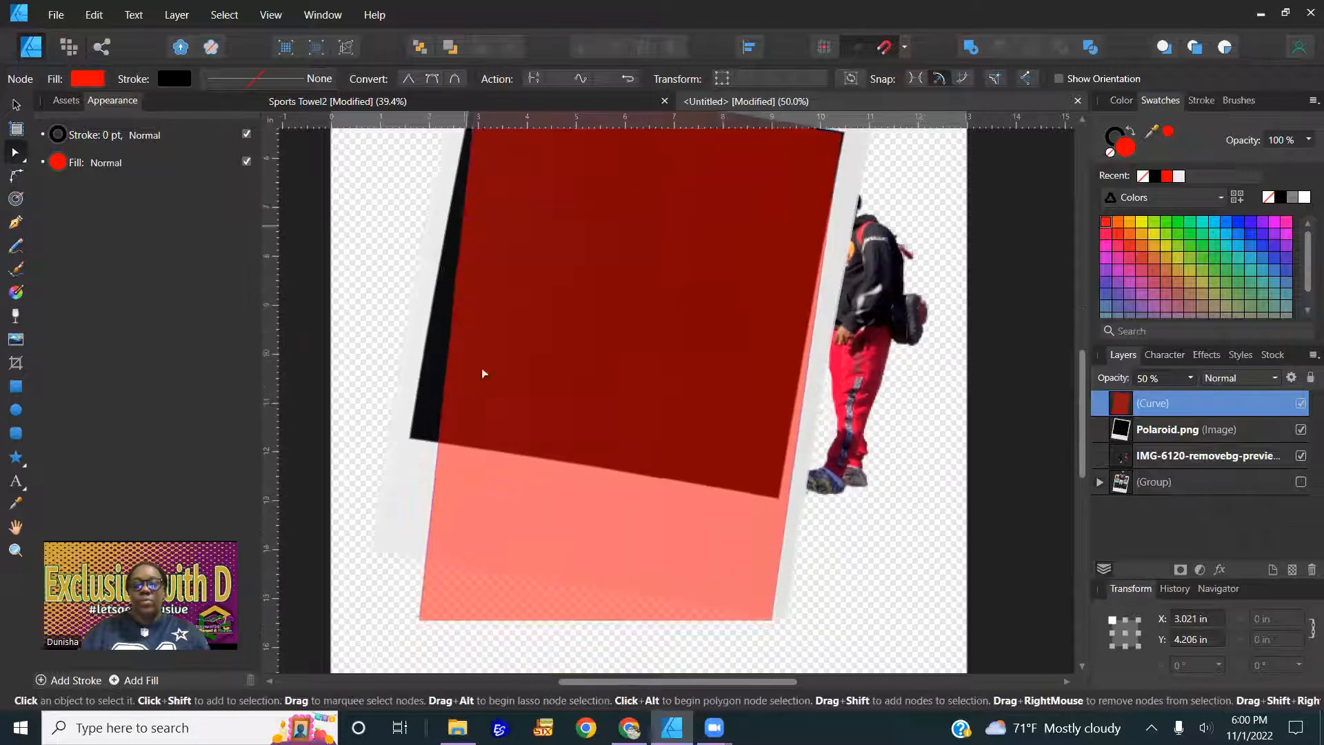
{"action": "left_click_drag", "start_coordinate": [416, 618], "coordinate": [410, 434]}
{"action": "left_click_drag", "start_coordinate": [772, 619], "coordinate": [778, 498]}
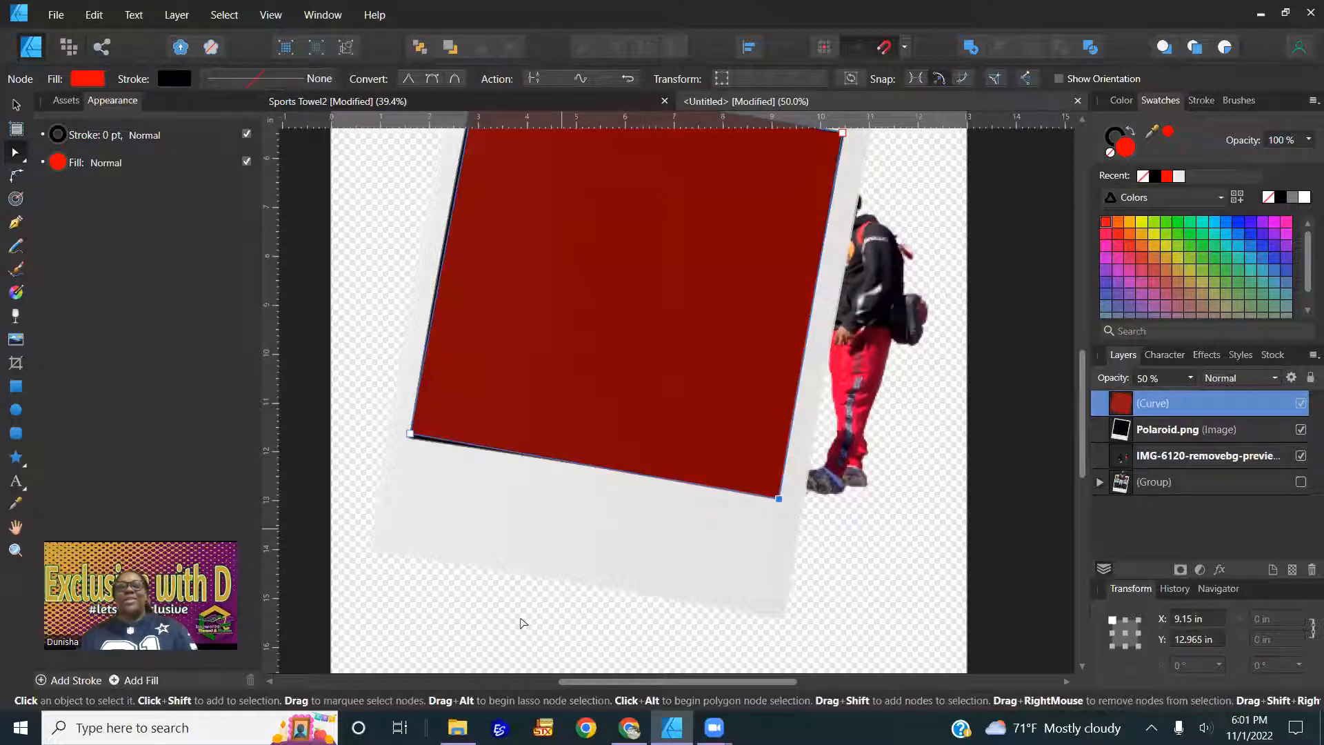
Fine-tune the red shape's two upper corner nodes against the black window and set its opacity to 100%
{"action": "scroll", "coordinate": [639, 336], "scroll_direction": "up", "scroll_amount": 1}
{"action": "scroll", "coordinate": [639, 336], "scroll_direction": "up", "scroll_amount": 1}
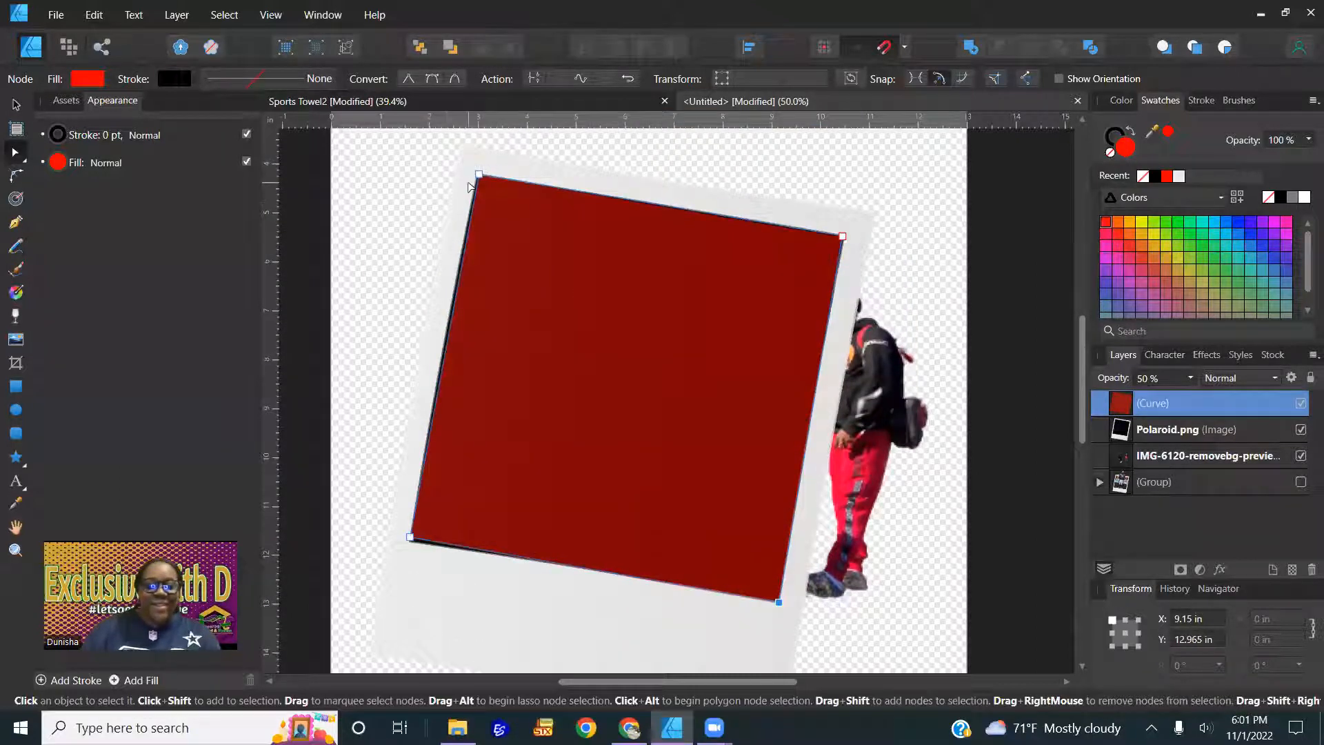
{"action": "left_click_drag", "start_coordinate": [483, 177], "coordinate": [480, 176]}
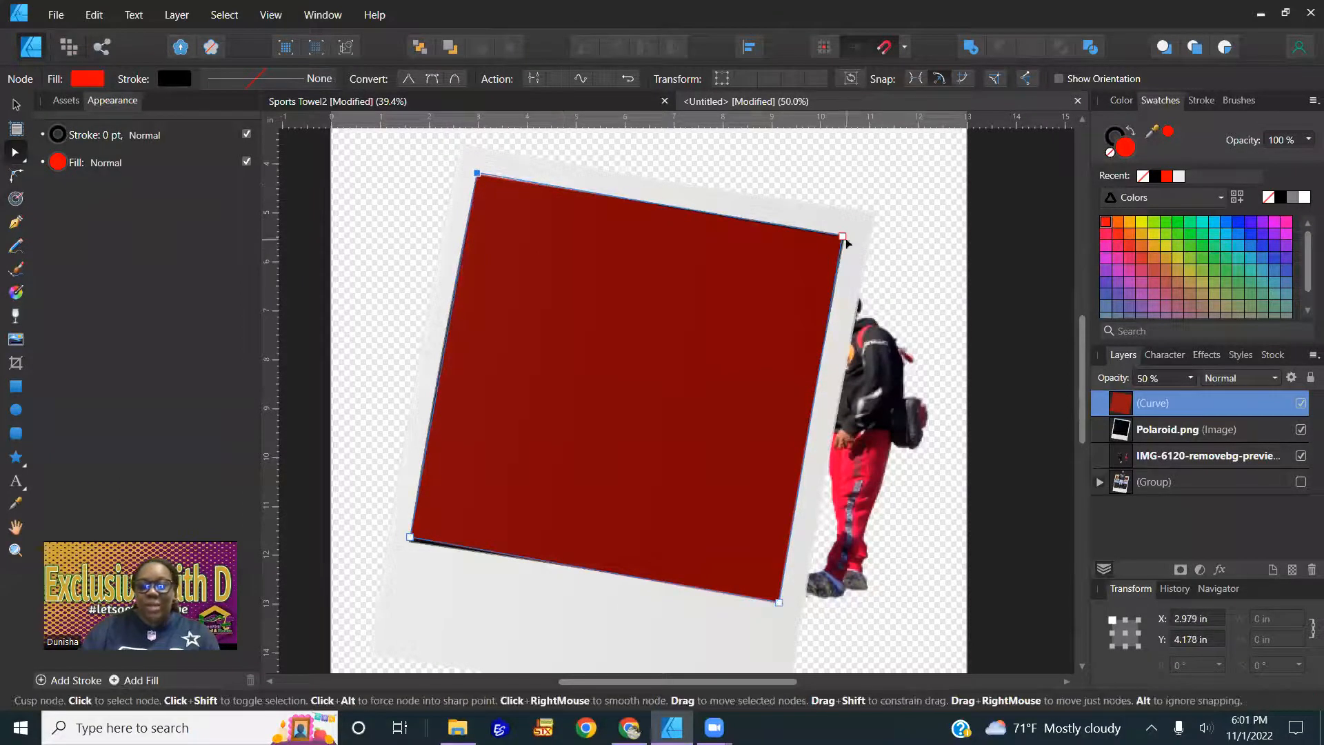
{"action": "left_click_drag", "start_coordinate": [844, 237], "coordinate": [845, 236]}
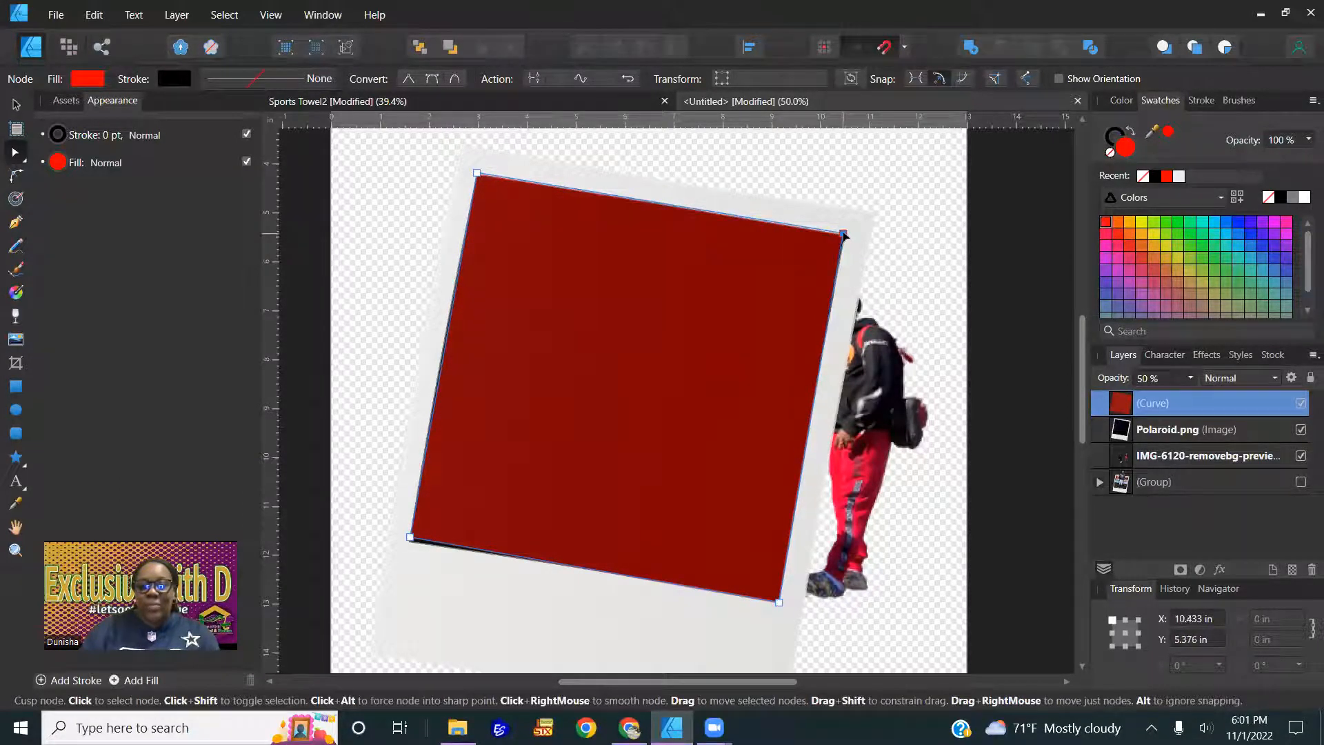
{"action": "key", "text": "v"}
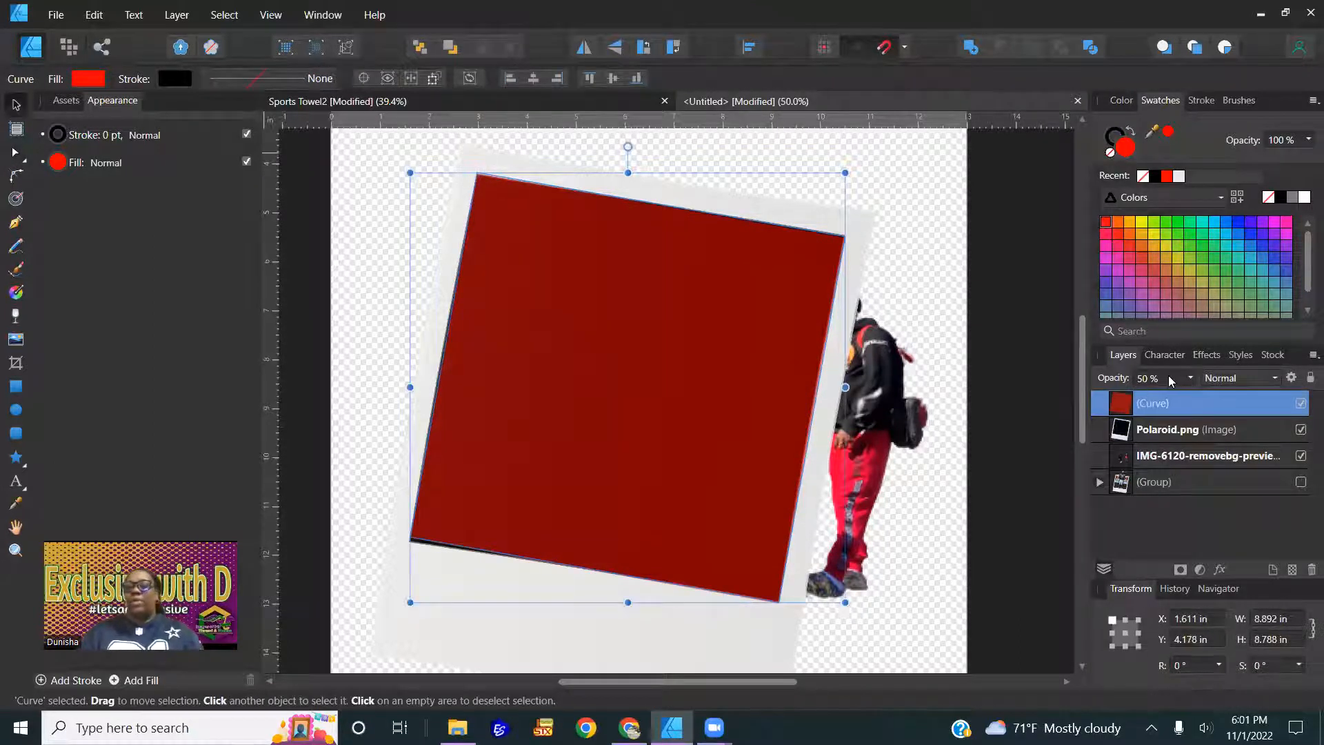
{"action": "key", "text": "0"}
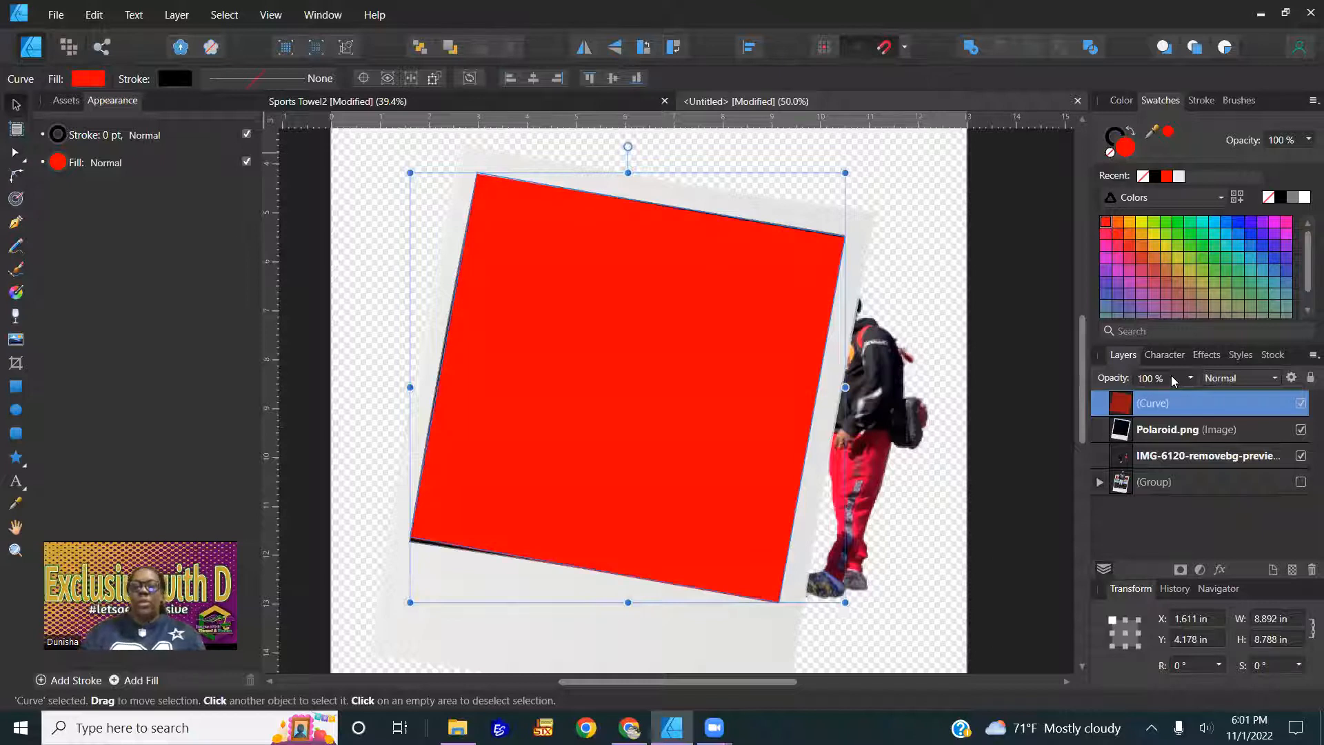
Nudge the red shape's lower-left and upper-left corner nodes to cover the black slivers along the Polaroid window's edges
{"action": "scroll", "coordinate": [444, 572], "scroll_direction": "up", "scroll_amount": 3}
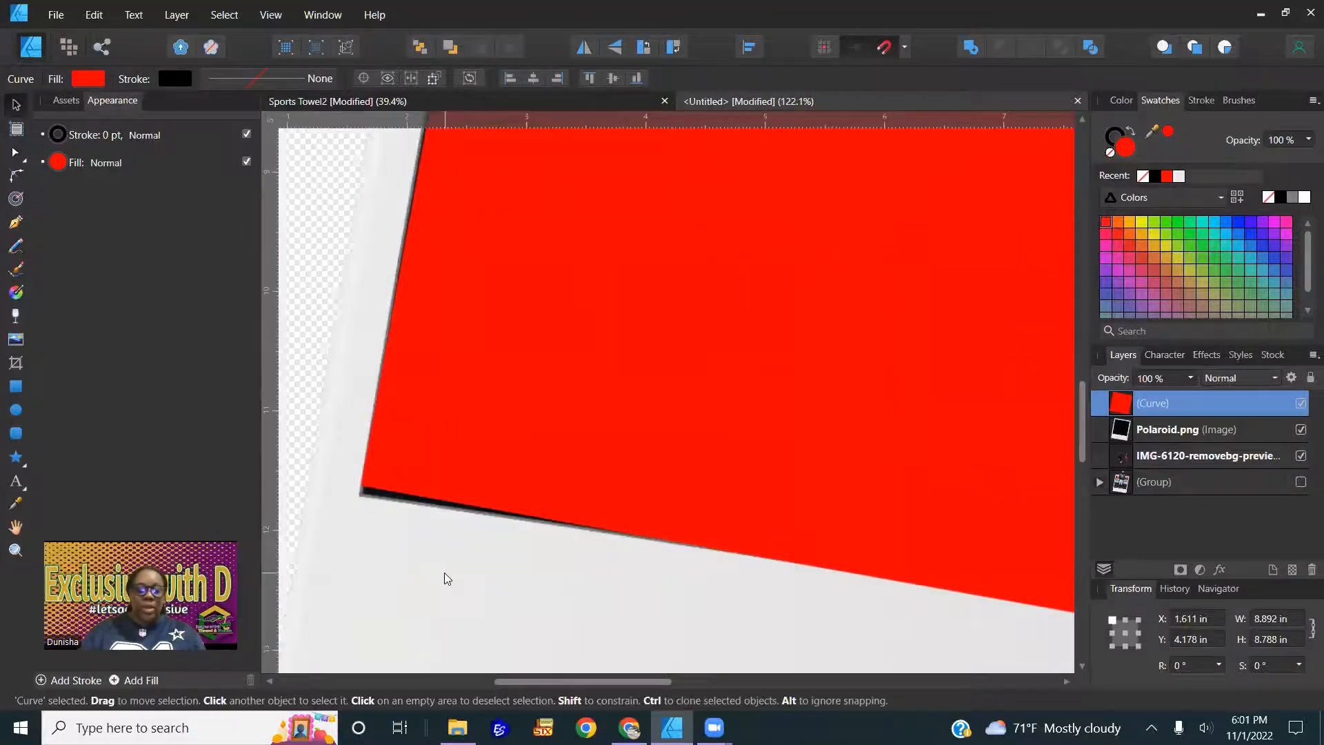
{"action": "key", "text": "a"}
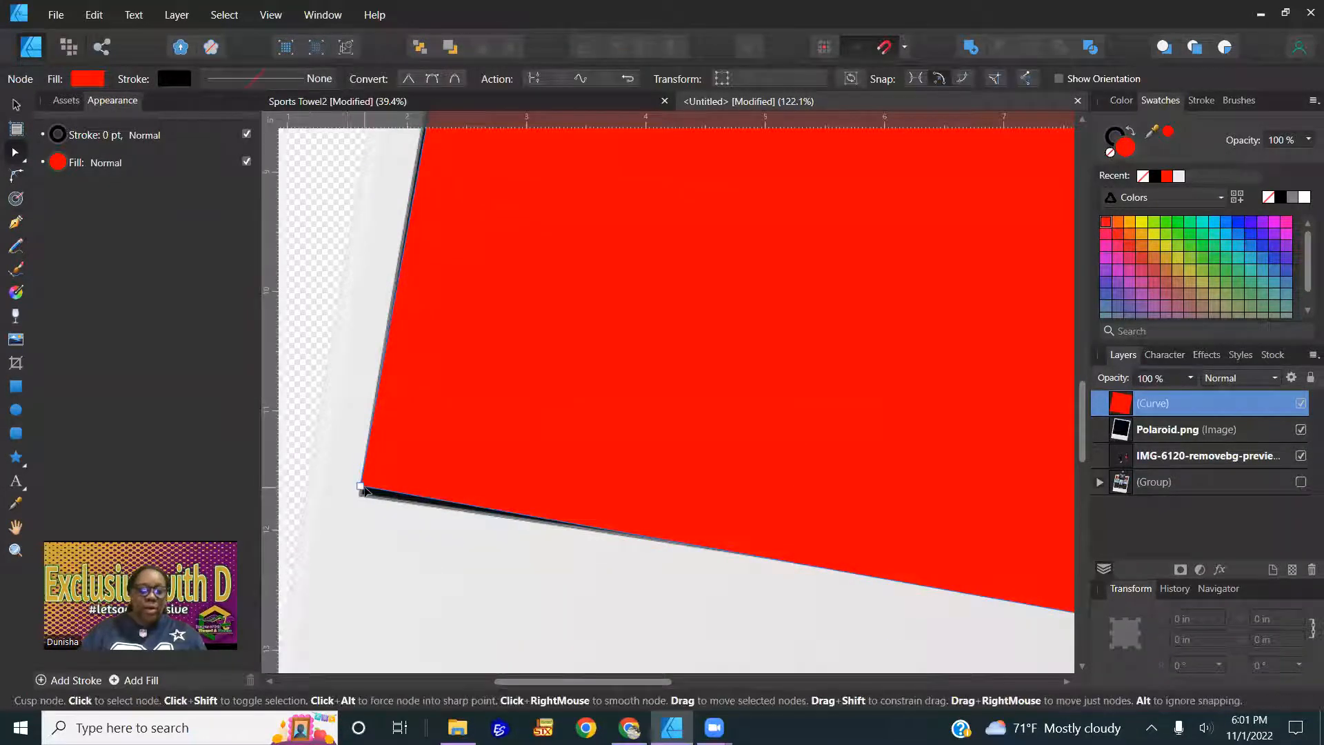
{"action": "left_click_drag", "start_coordinate": [360, 488], "coordinate": [358, 492]}
{"action": "scroll", "coordinate": [425, 498], "scroll_direction": "up", "scroll_amount": 10}
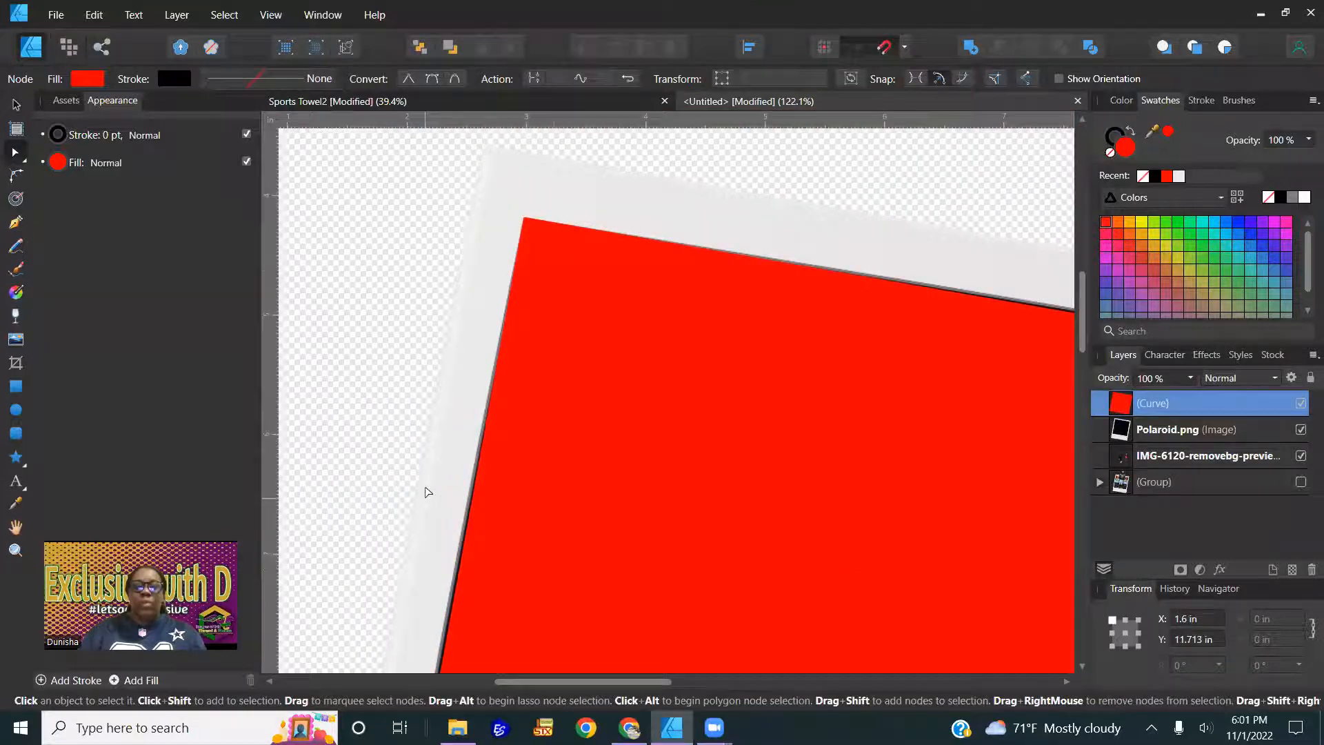
{"action": "left_click_drag", "start_coordinate": [522, 218], "coordinate": [529, 219]}
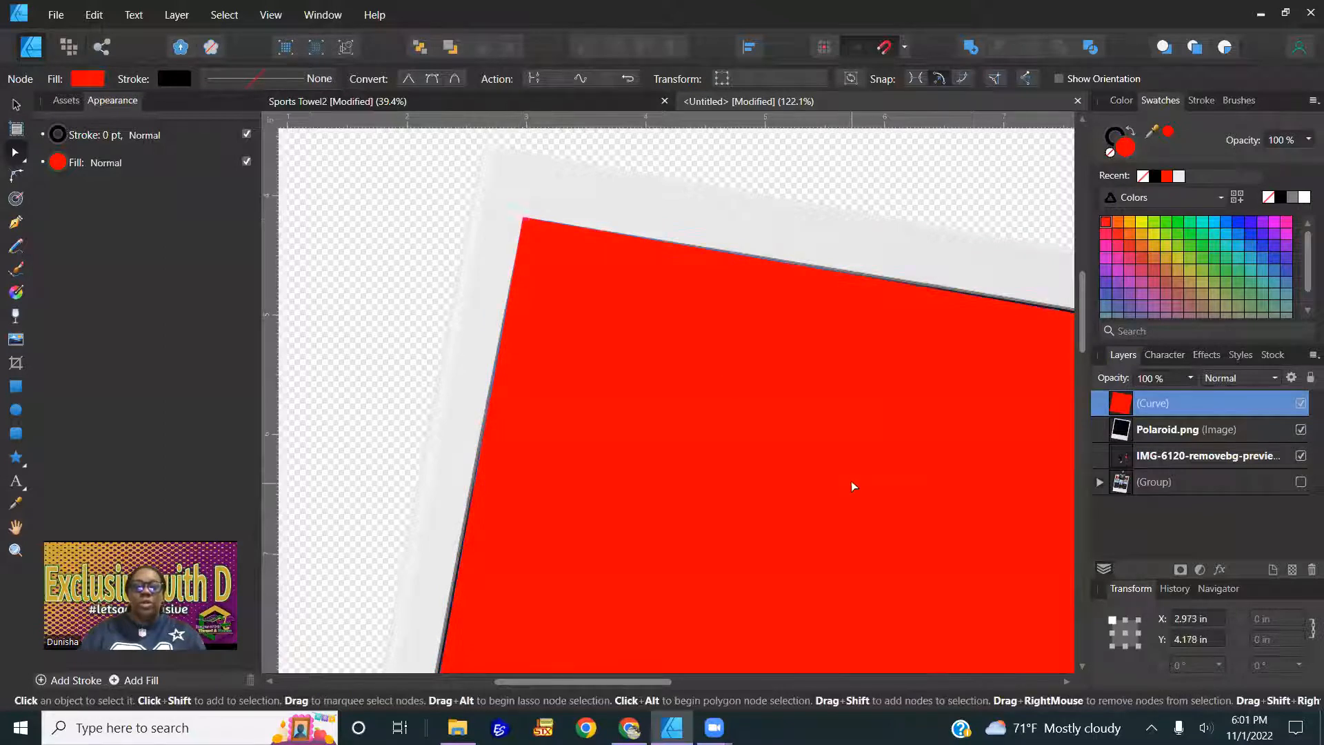
Move the red shape's upper-right corner node outward to cover the black sliver along the Polaroid window's top edge
{"action": "left_click_drag", "start_coordinate": [851, 481], "coordinate": [382, 407]}
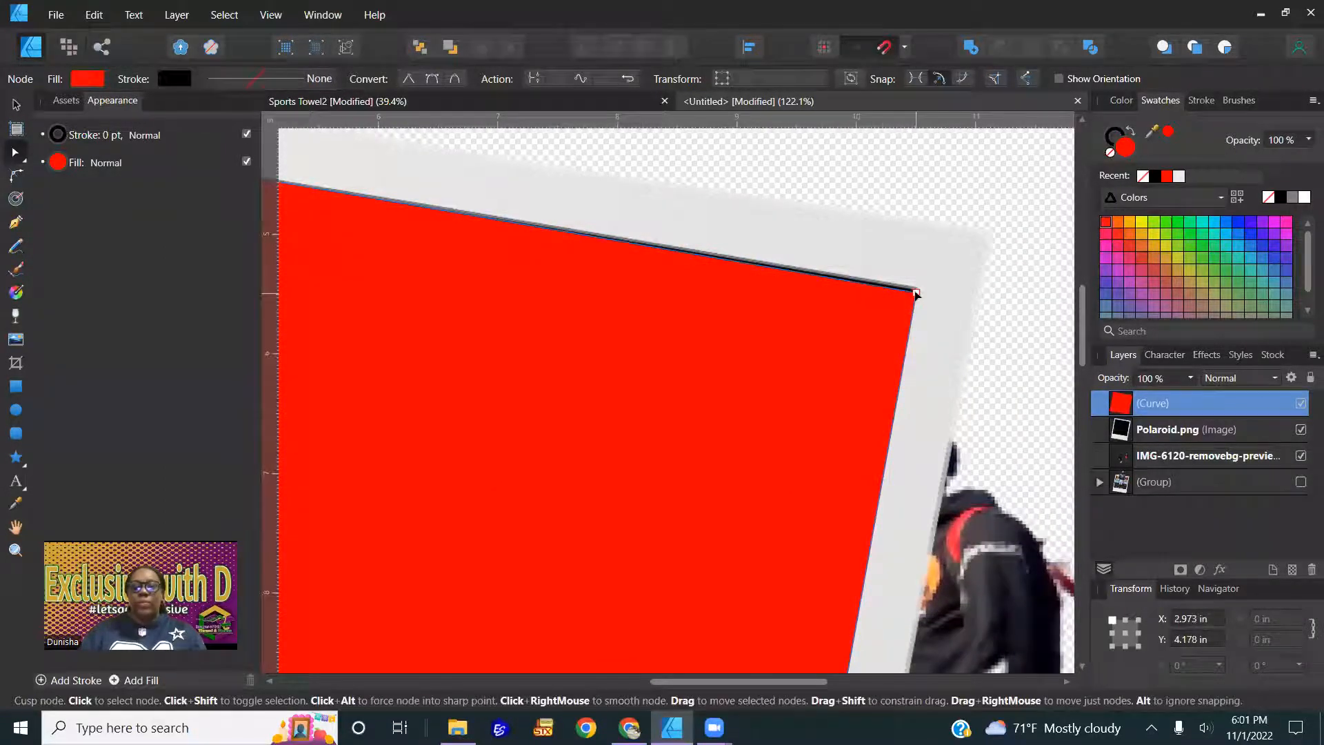
{"action": "left_click", "coordinate": [916, 292]}
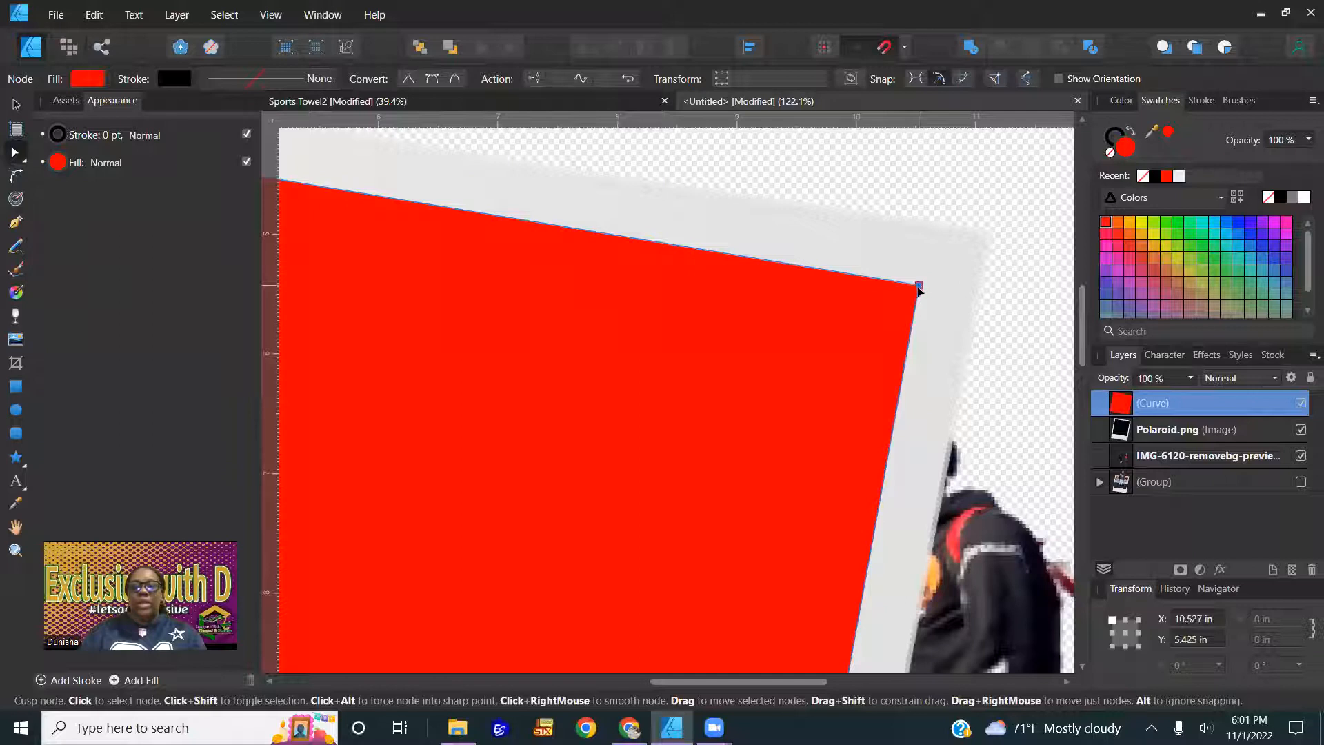
{"action": "scroll", "coordinate": [919, 302], "scroll_direction": "down", "scroll_amount": 3}
{"action": "scroll", "coordinate": [914, 307], "scroll_direction": "down", "scroll_amount": 5}
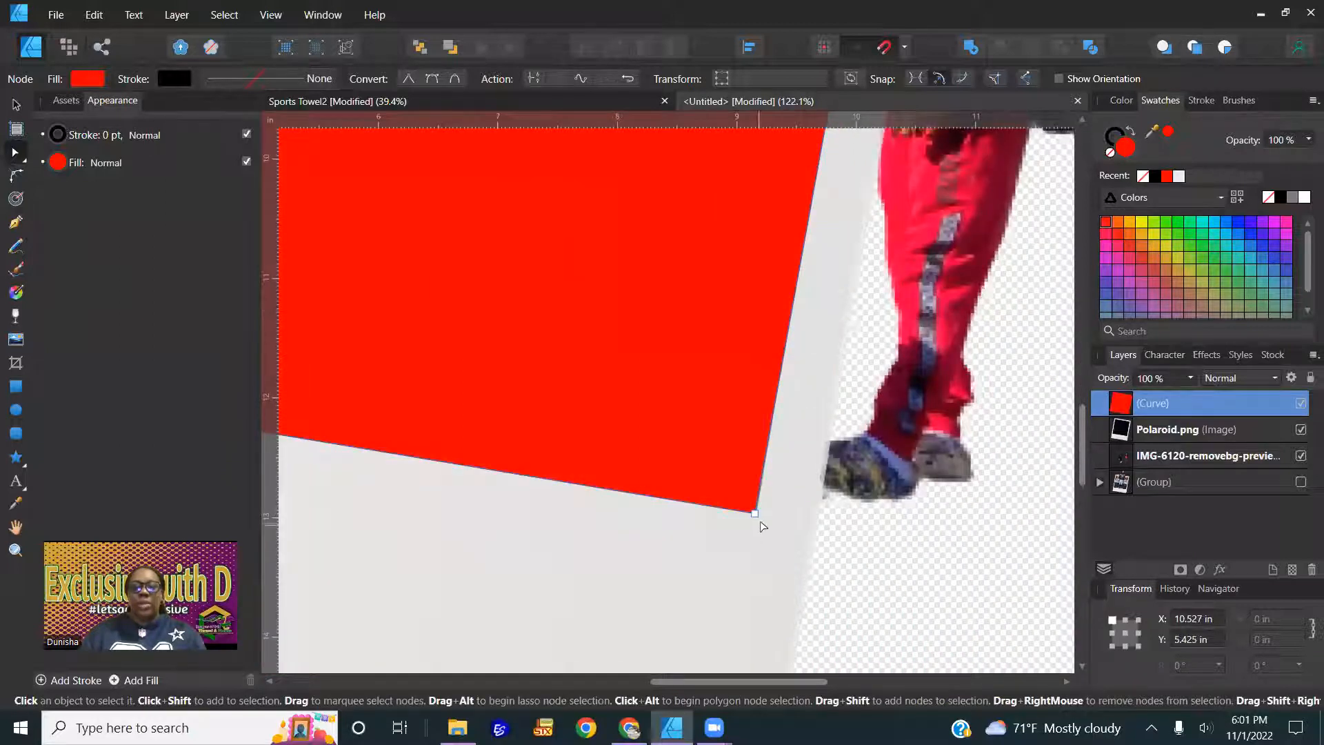
{"action": "key", "text": "ctrl+0"}
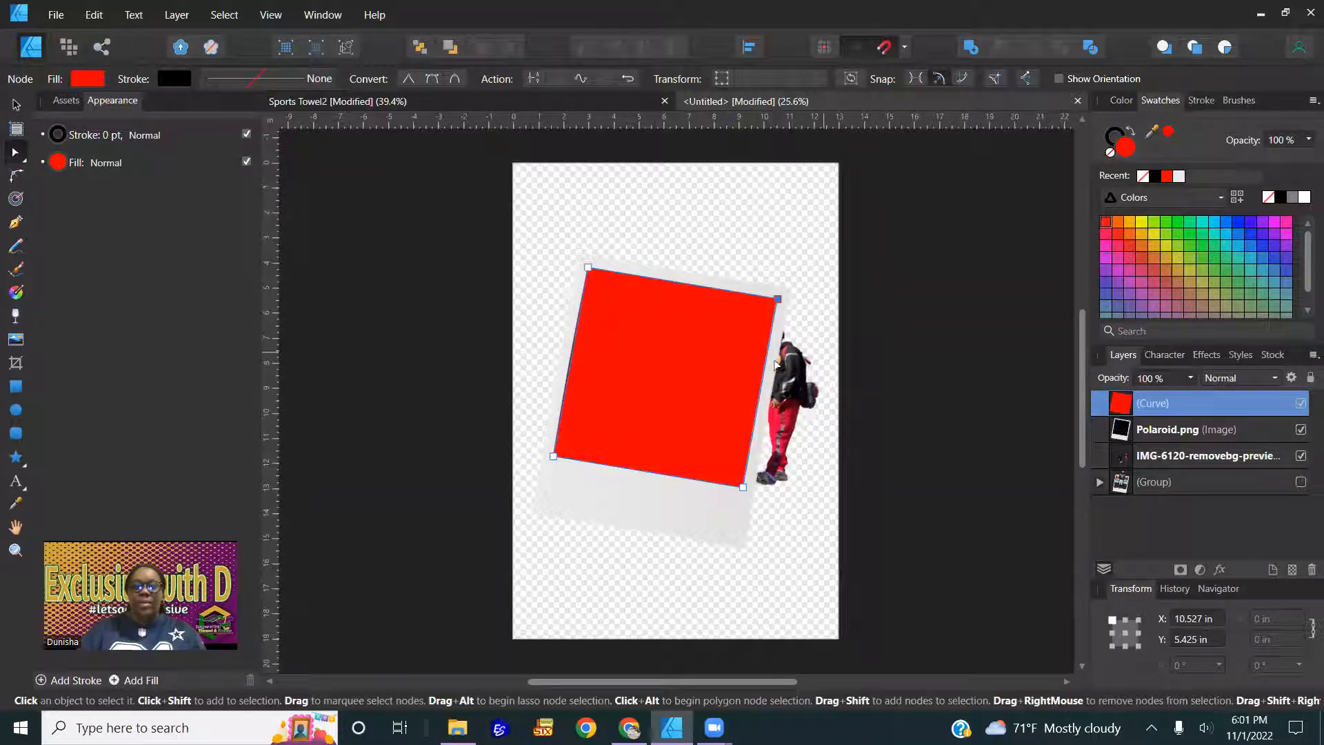
Remove the red curve's fill and rename its layer as Rectangle
{"action": "left_click", "coordinate": [14, 105]}
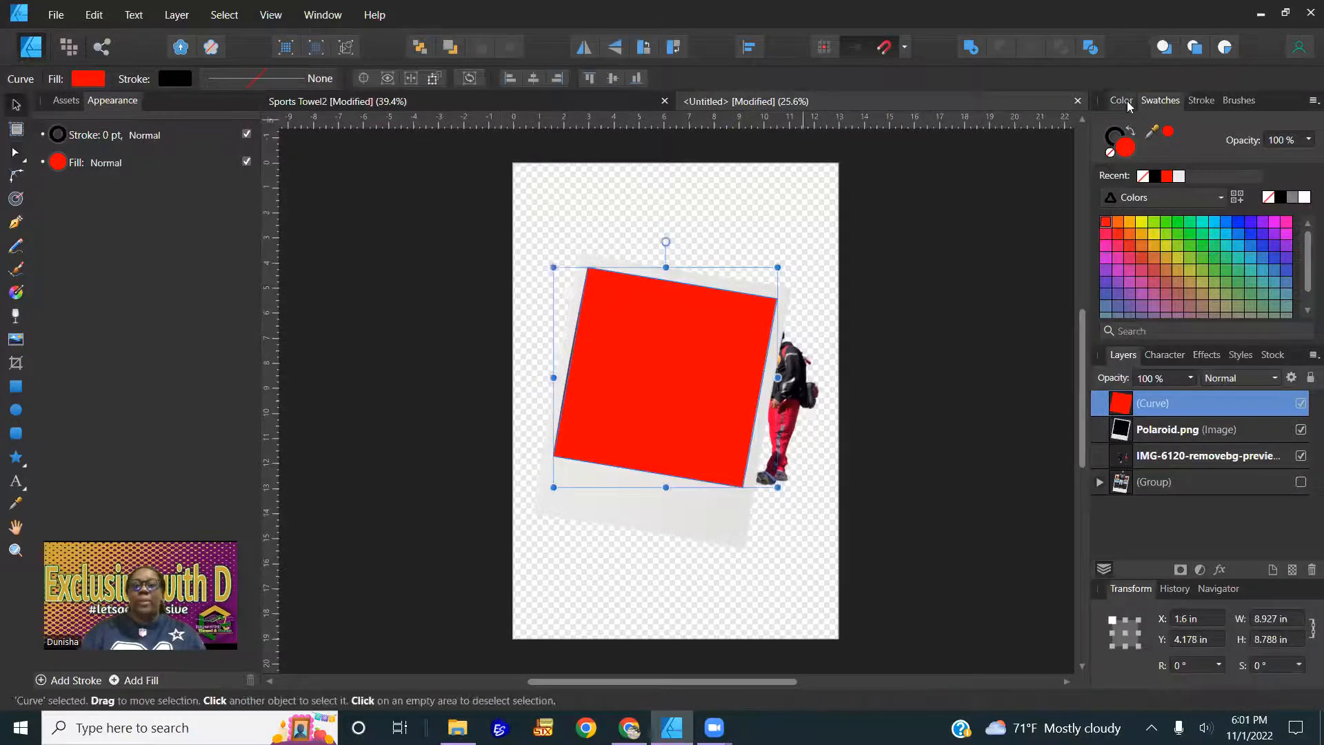
{"action": "left_click", "coordinate": [1111, 155]}
{"action": "double_click", "coordinate": [1175, 405]}
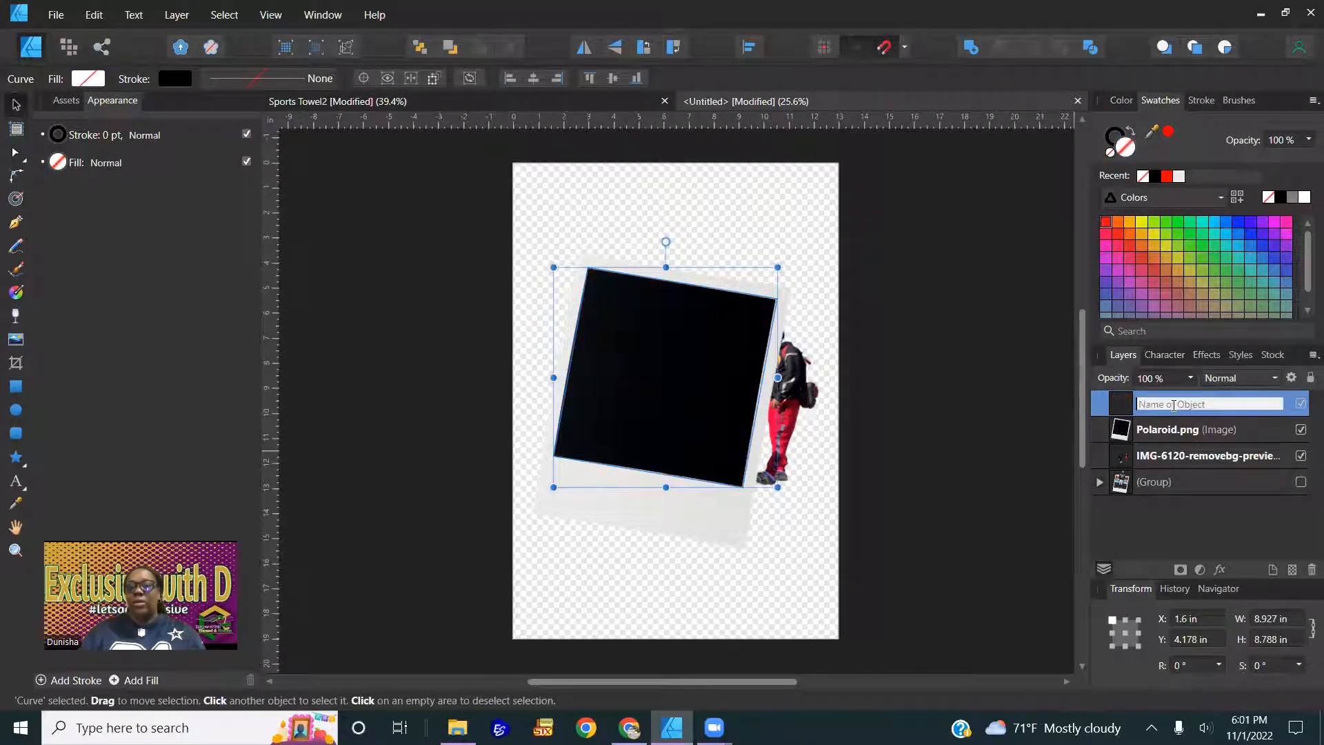
{"action": "type", "text": "Rectangle"}
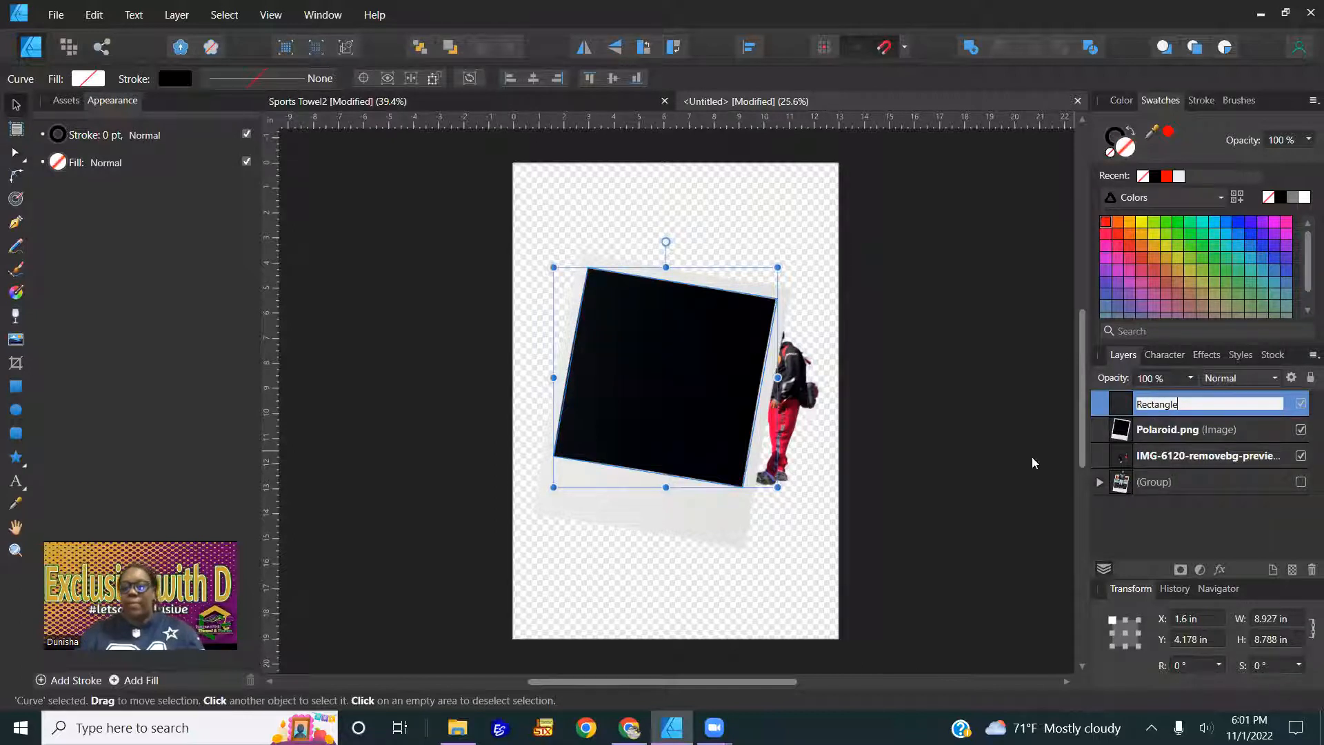
{"action": "left_click", "coordinate": [907, 467]}
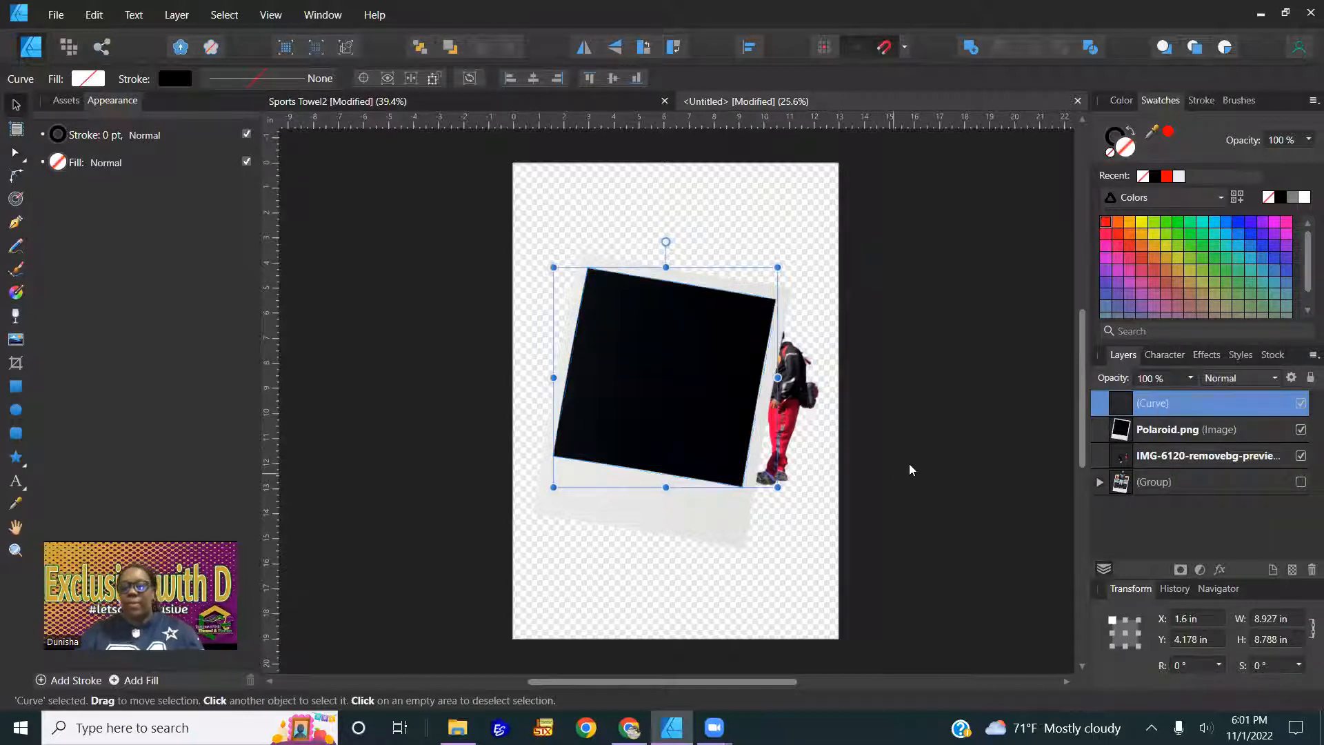
Bring the IMG-6120 cutout in front of all layers, and hide the Rectangle and Polaroid layers to isolate it
{"action": "left_click", "coordinate": [804, 405]}
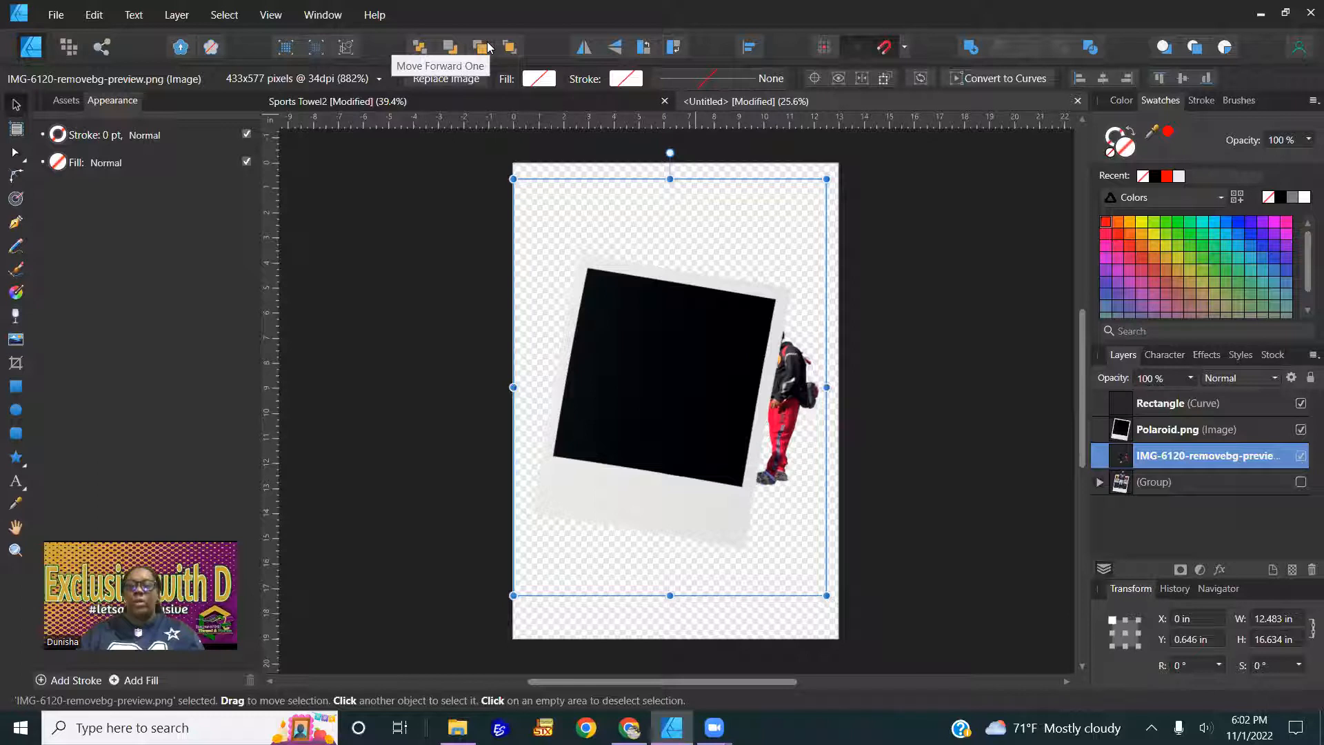
{"action": "left_click", "coordinate": [509, 46]}
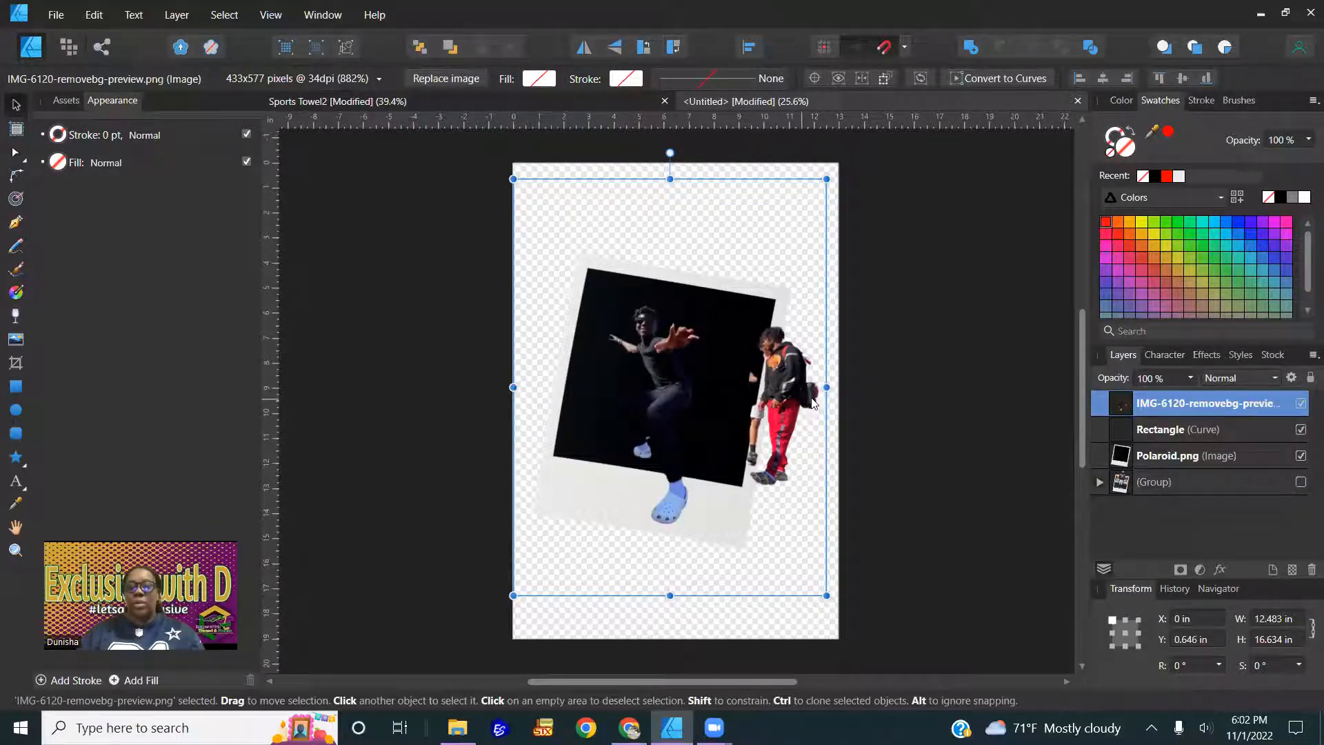
{"action": "left_click", "coordinate": [931, 370]}
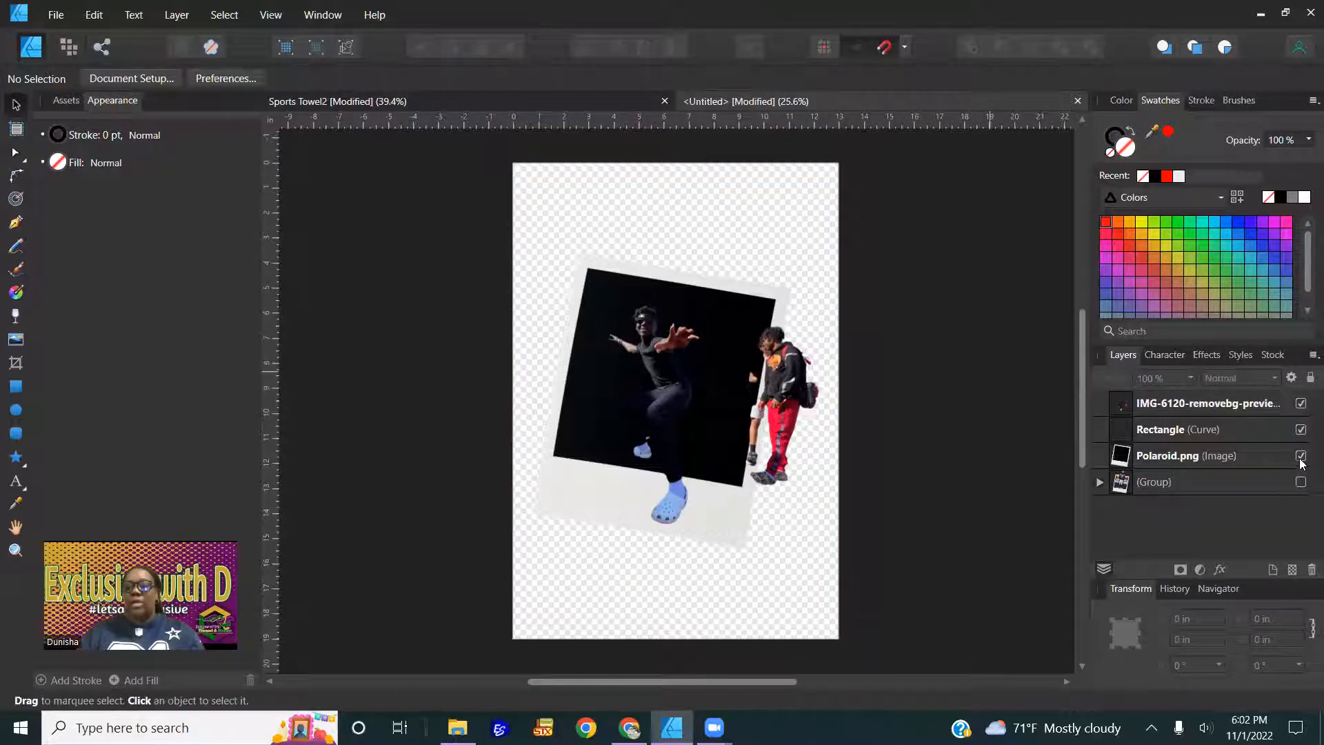
{"action": "left_click", "coordinate": [1301, 455]}
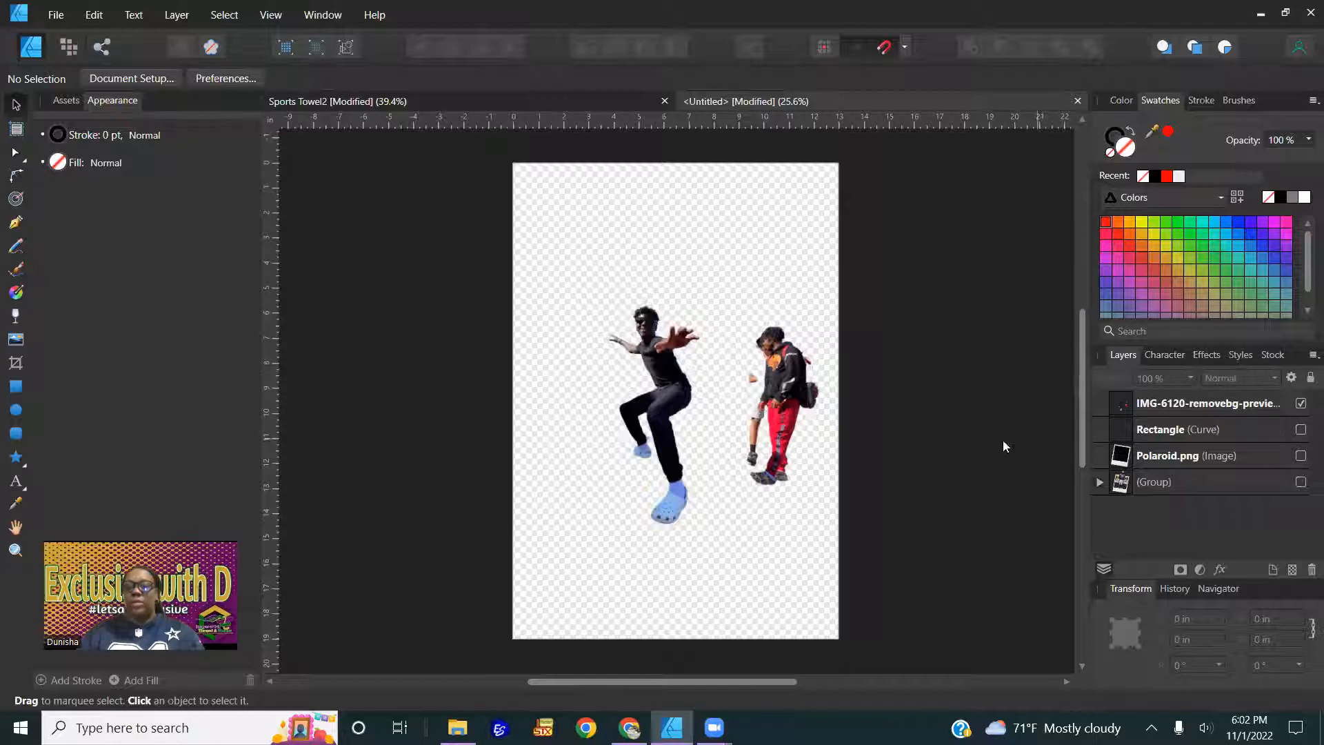
{"action": "left_click", "coordinate": [679, 393]}
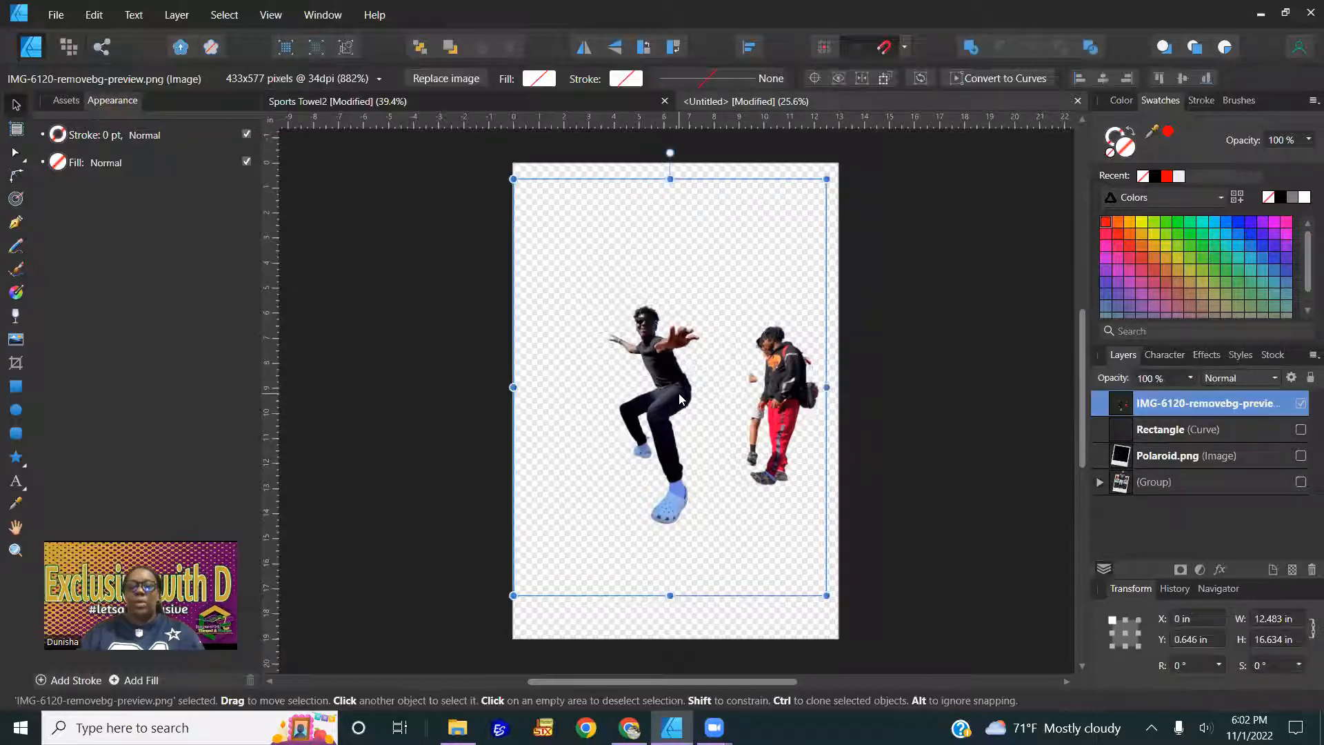
{"action": "scroll", "coordinate": [678, 393], "scroll_direction": "up", "scroll_amount": 2}
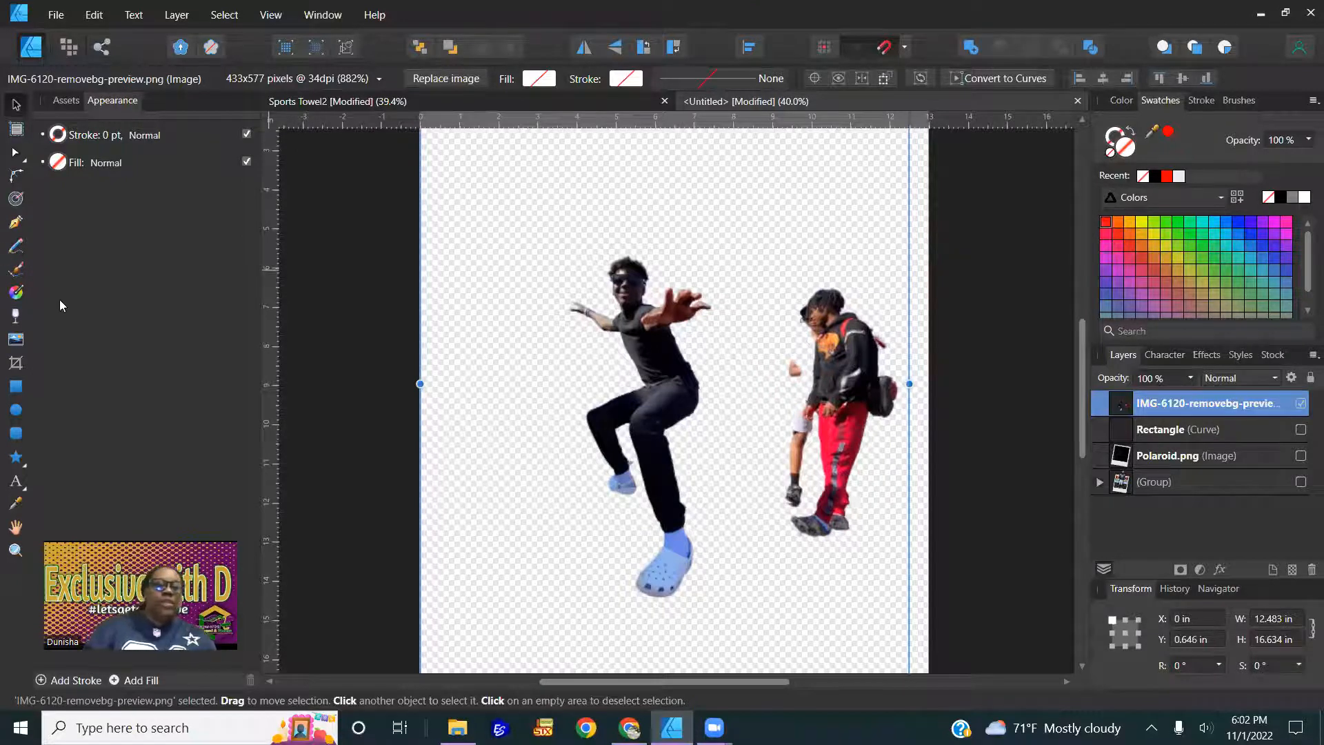
Switch to the Pixel Persona and set up the Erase Brush with a width of 216 px
{"action": "left_click", "coordinate": [67, 46]}
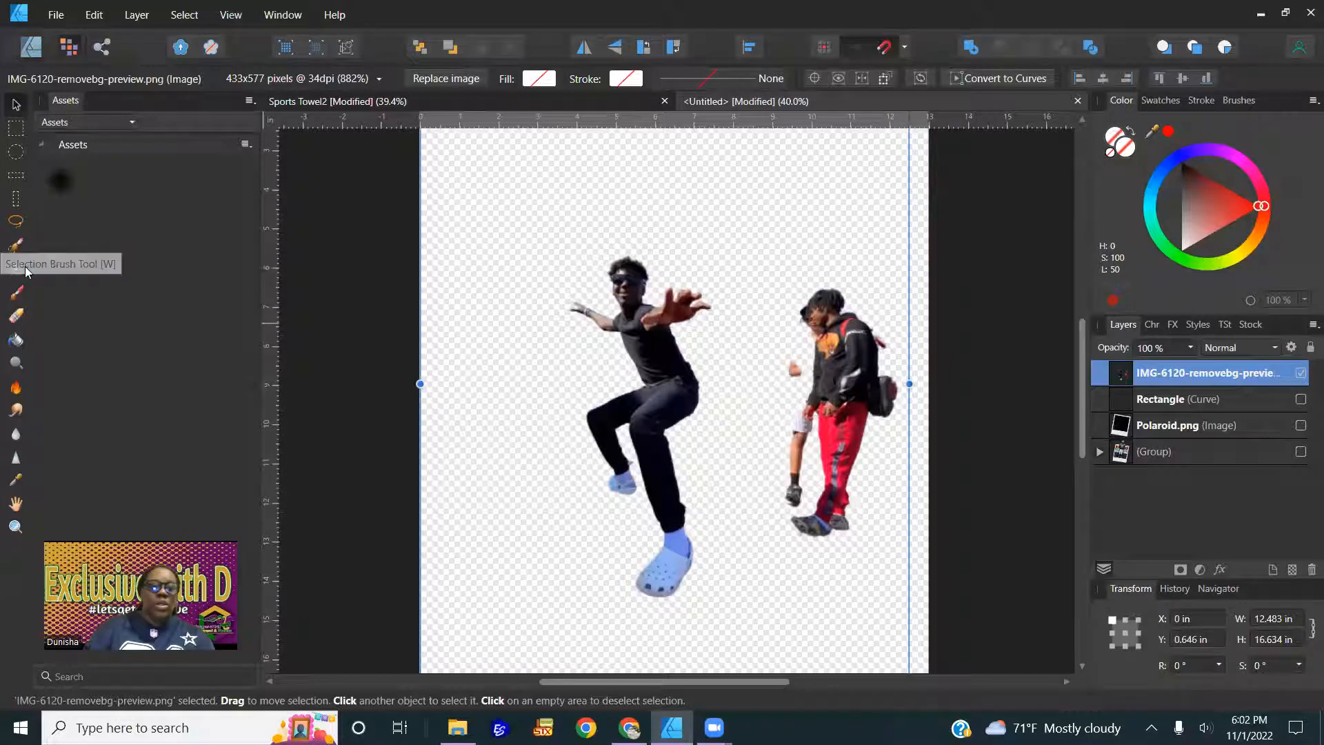
{"action": "left_click", "coordinate": [16, 316]}
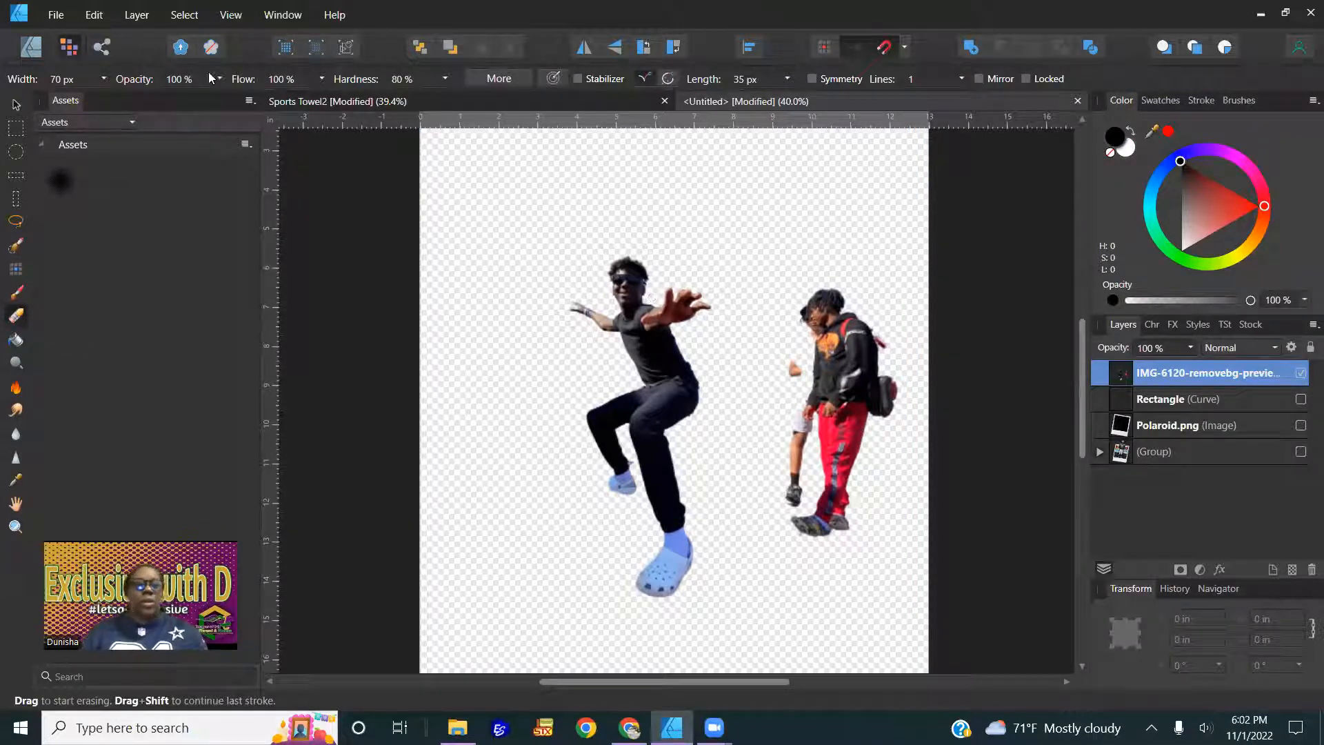
{"action": "left_click", "coordinate": [103, 80]}
{"action": "left_click_drag", "start_coordinate": [107, 97], "coordinate": [124, 97]}
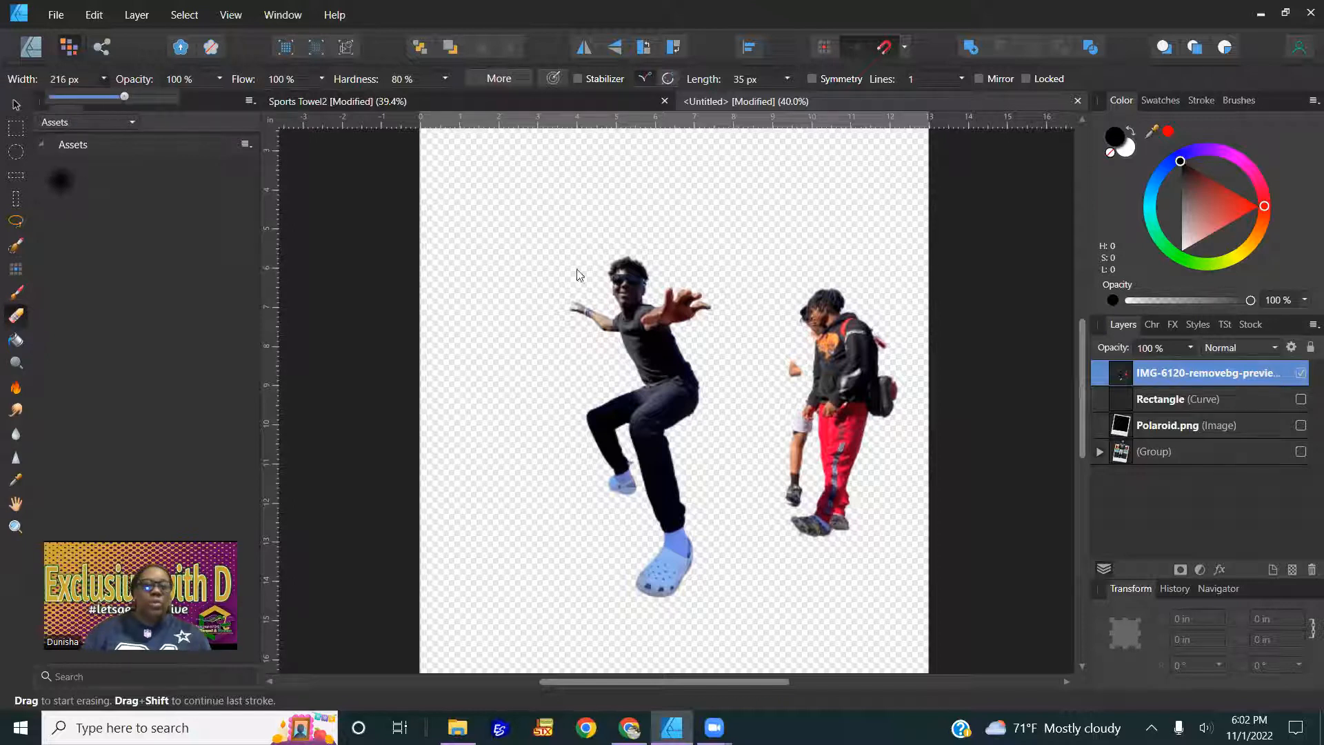
Try erasing over the torso and hand of the crouching man, and undo the strokes and the rasterization
{"action": "left_click", "coordinate": [634, 353]}
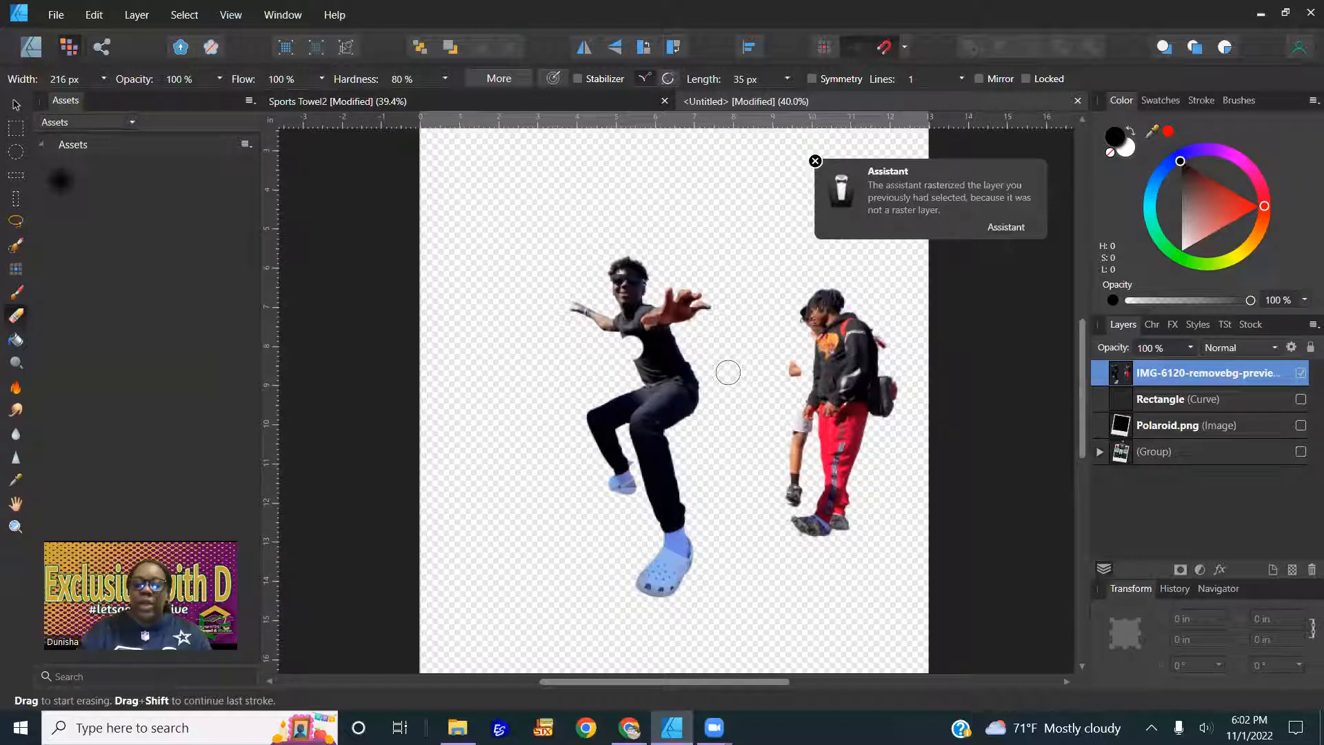
{"action": "mouse_move", "coordinate": [729, 373]}
{"action": "left_mouse_down"}
{"action": "mouse_move", "coordinate": [696, 300]}
{"action": "mouse_move", "coordinate": [599, 344]}
{"action": "mouse_move", "coordinate": [698, 336]}
{"action": "mouse_move", "coordinate": [581, 321]}
{"action": "mouse_move", "coordinate": [606, 278]}
{"action": "mouse_move", "coordinate": [597, 267]}
{"action": "mouse_move", "coordinate": [716, 304]}
{"action": "left_mouse_up"}
{"action": "key", "text": "ctrl+z"}
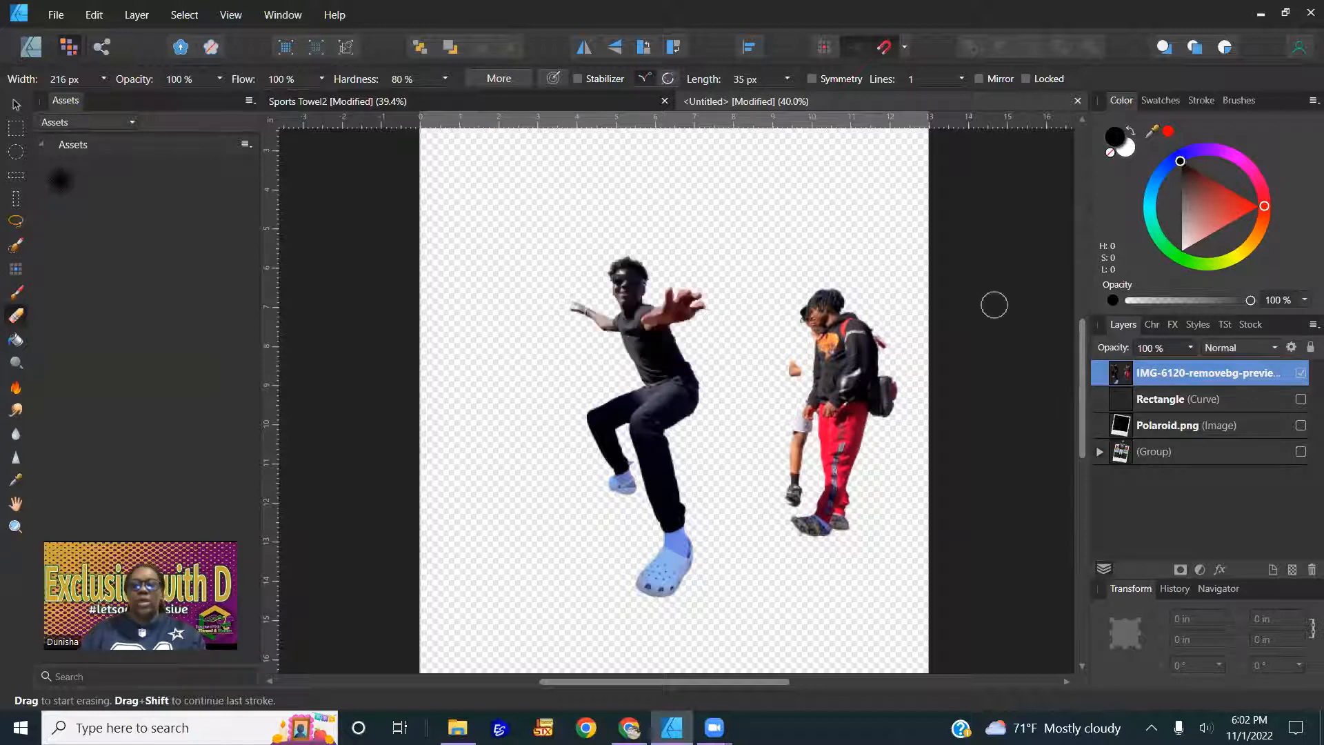
{"action": "double_click", "coordinate": [1268, 376]}
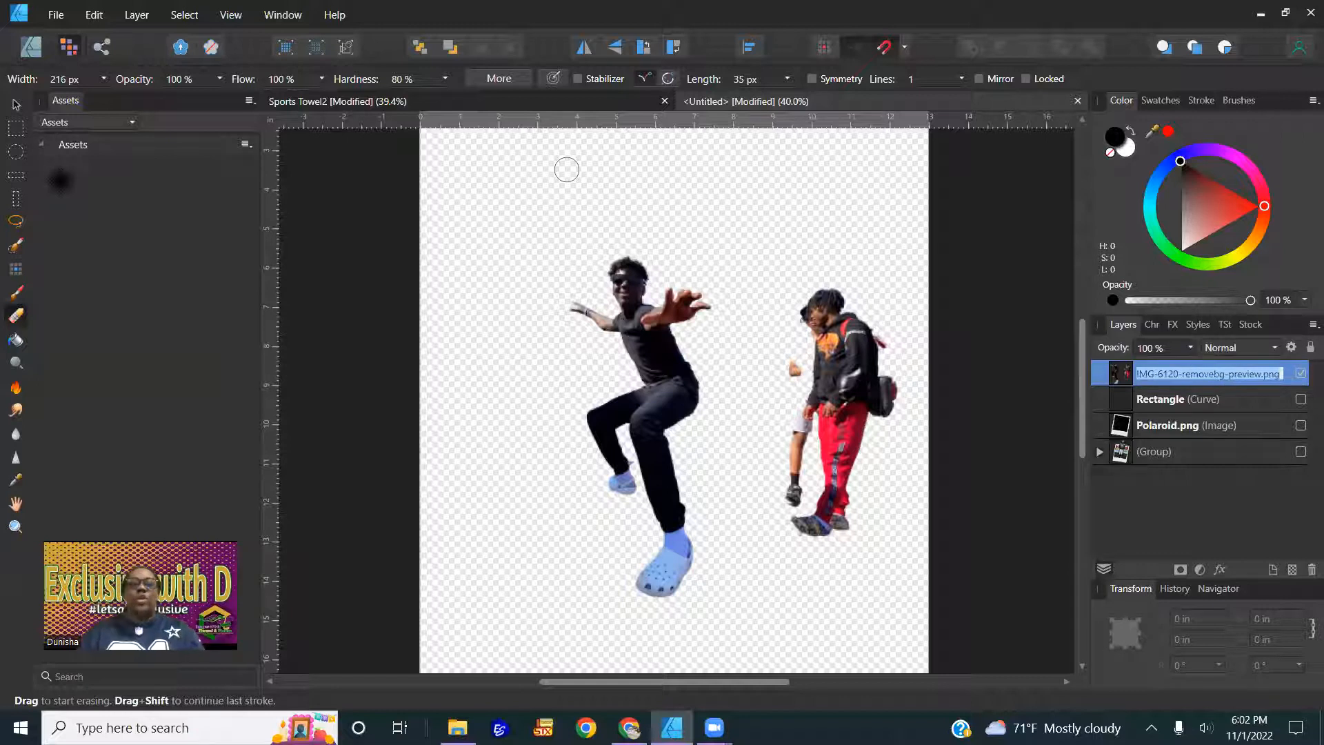
{"action": "left_click", "coordinate": [15, 105]}
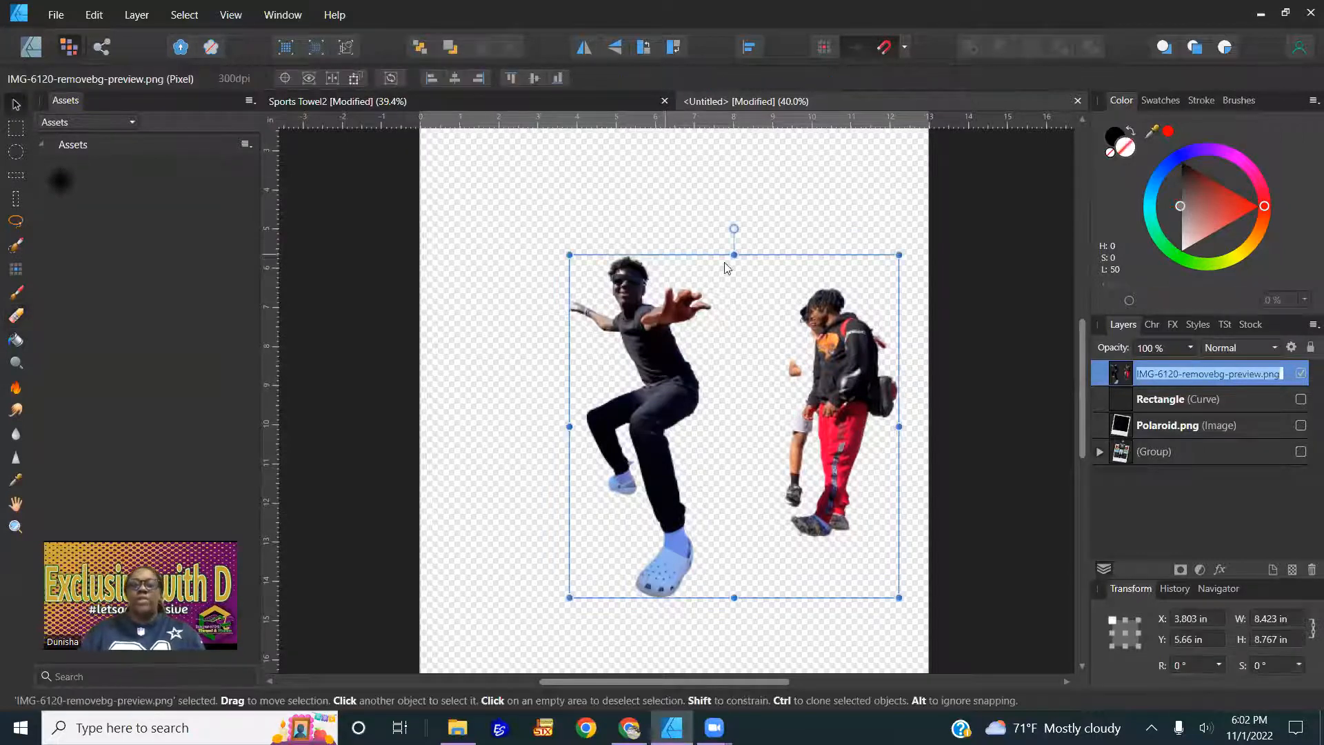
{"action": "key", "text": "ctrl"}
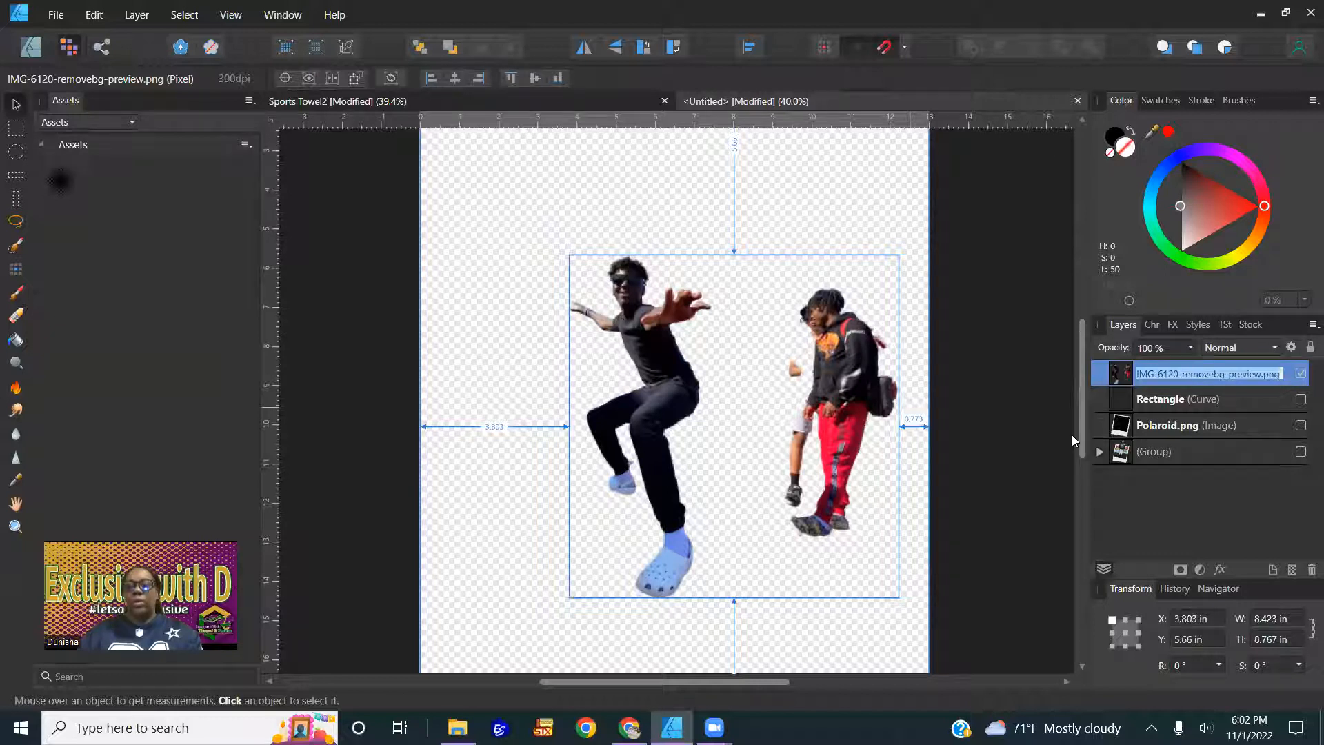
{"action": "left_click", "coordinate": [1018, 422]}
{"action": "key", "text": "ctrl+z"}
{"action": "key", "text": "ctrl+z"}
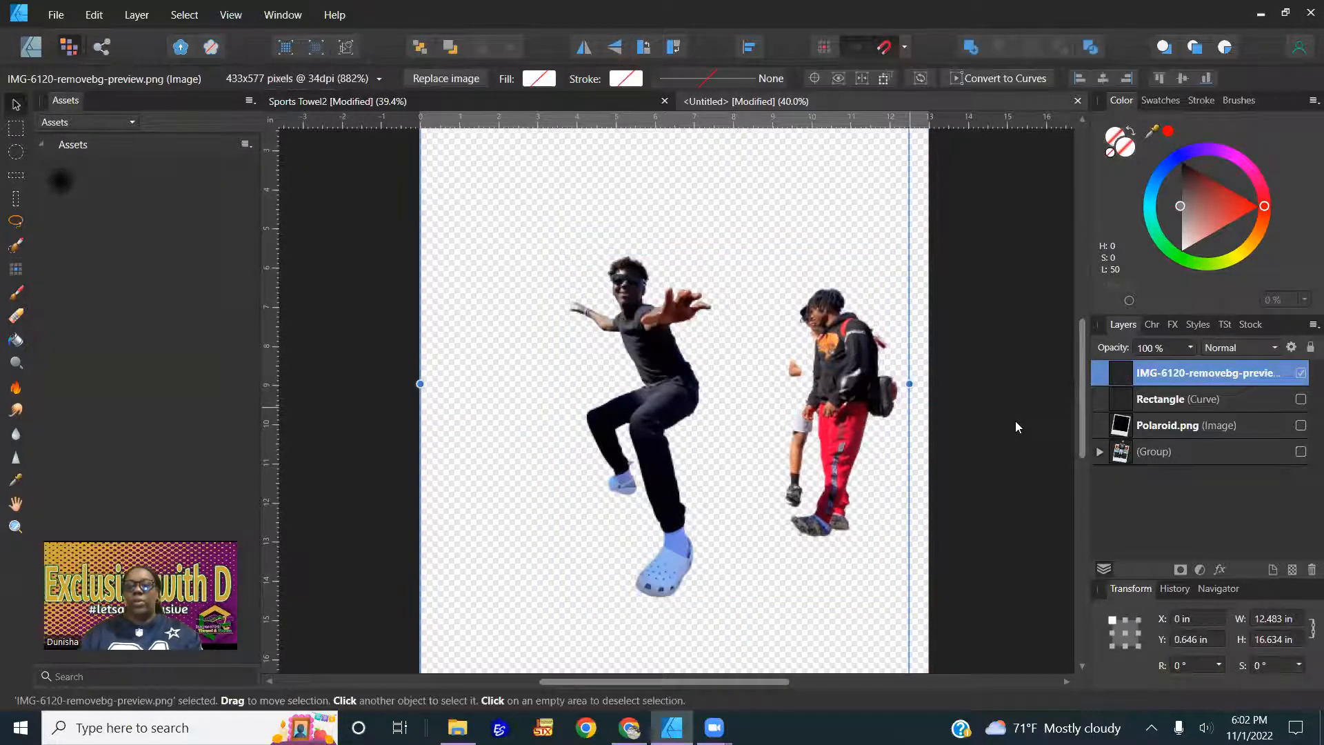
Rename the cutout photo's layer as Surfing
{"action": "left_click", "coordinate": [1010, 326]}
{"action": "left_click", "coordinate": [866, 374]}
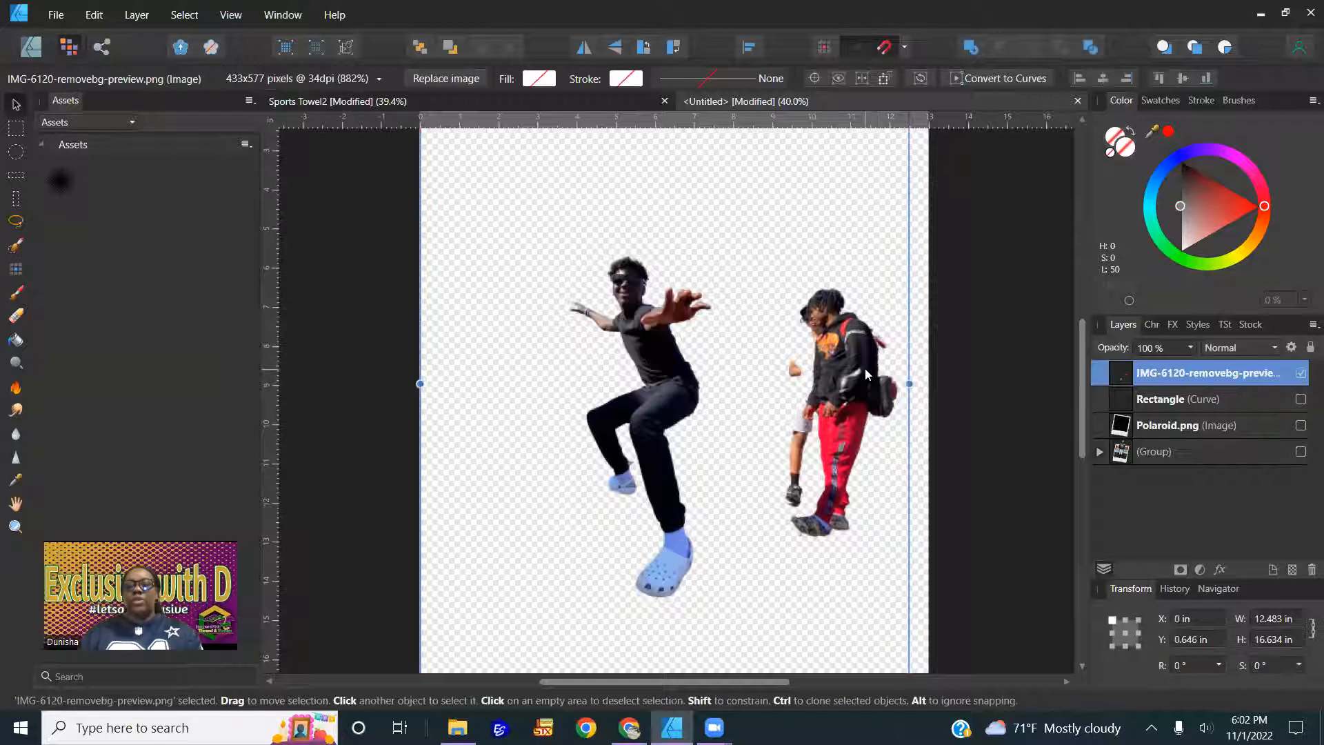
{"action": "double_click", "coordinate": [1224, 373]}
{"action": "type", "text": "Surfing"}
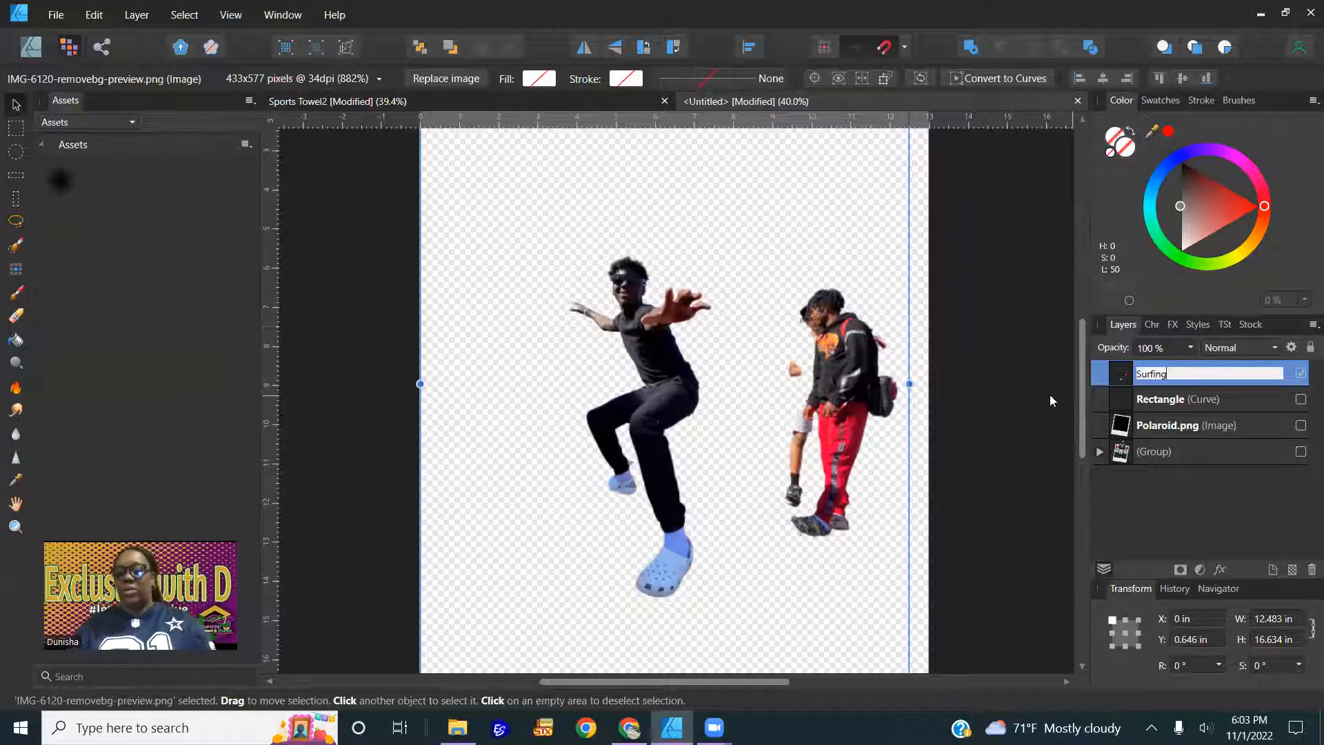
{"action": "left_click", "coordinate": [997, 405]}
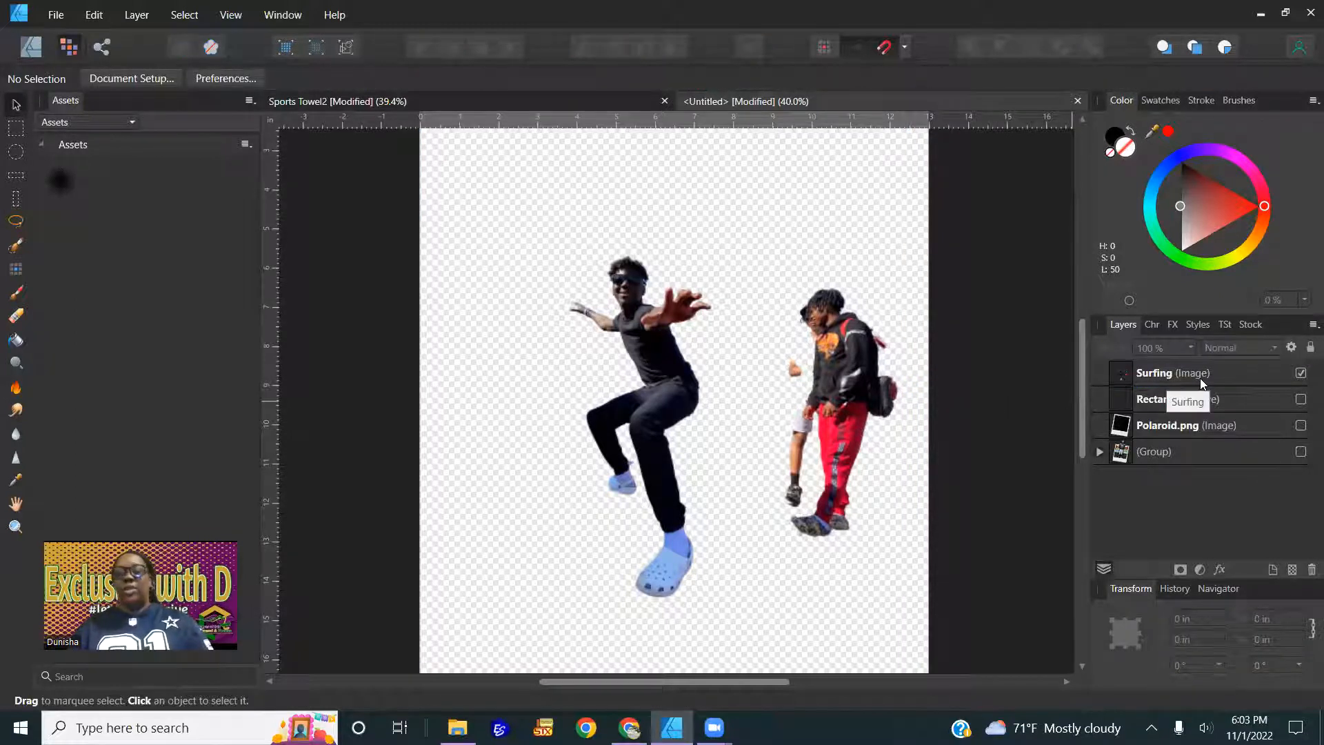
Try erasing the crouching man's upper body and thighs on the Surfing layer, and undo the strokes
{"action": "left_click", "coordinate": [840, 383]}
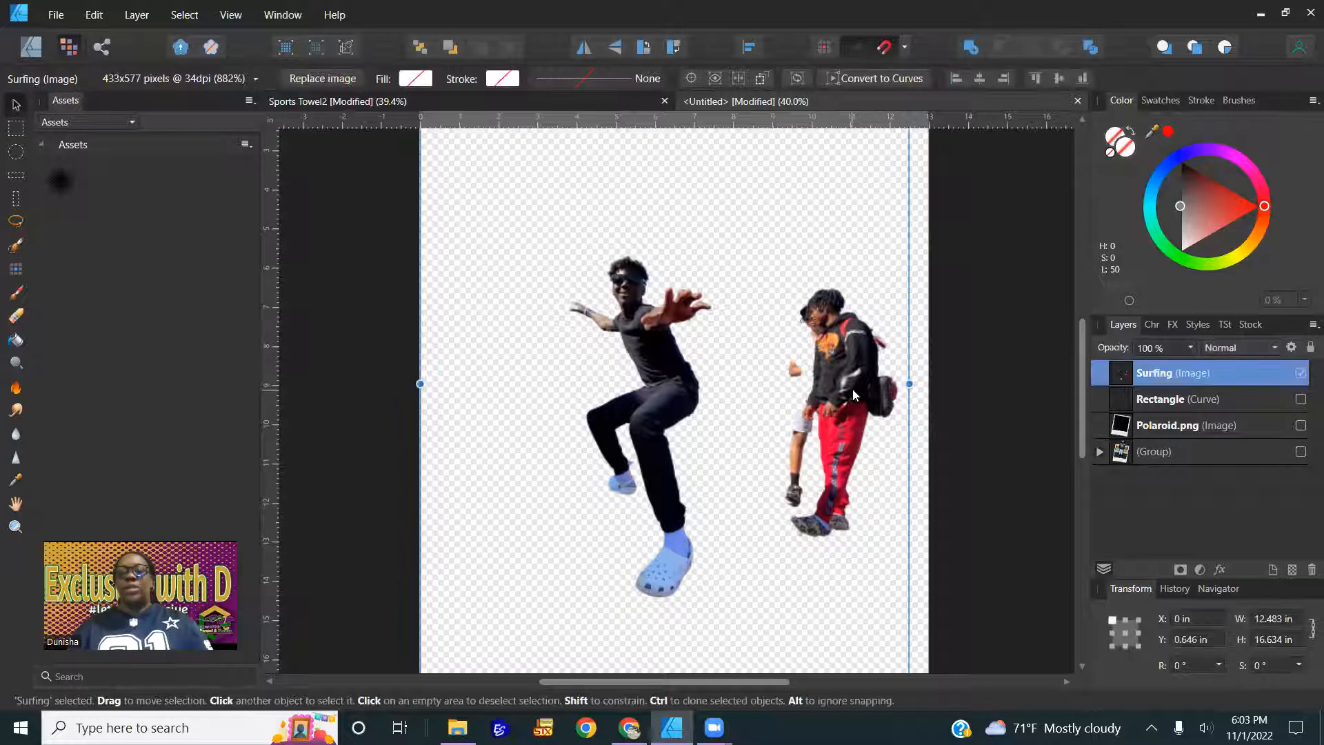
{"action": "left_click", "coordinate": [17, 322]}
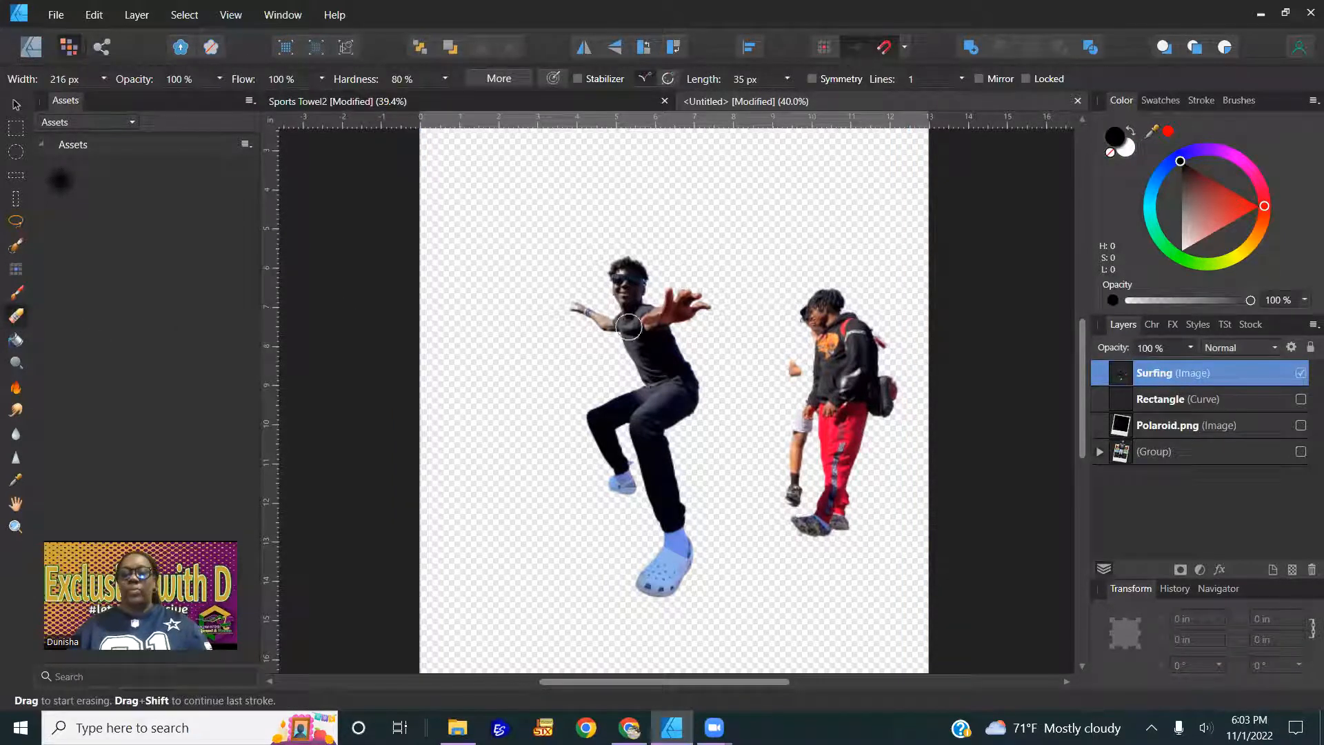
{"action": "mouse_move", "coordinate": [552, 361]}
{"action": "left_mouse_down"}
{"action": "mouse_move", "coordinate": [701, 332]}
{"action": "mouse_move", "coordinate": [522, 344]}
{"action": "mouse_move", "coordinate": [737, 293]}
{"action": "mouse_move", "coordinate": [564, 345]}
{"action": "mouse_move", "coordinate": [675, 317]}
{"action": "mouse_move", "coordinate": [549, 335]}
{"action": "mouse_move", "coordinate": [640, 301]}
{"action": "mouse_move", "coordinate": [501, 333]}
{"action": "mouse_move", "coordinate": [513, 315]}
{"action": "mouse_move", "coordinate": [655, 272]}
{"action": "mouse_move", "coordinate": [672, 229]}
{"action": "mouse_move", "coordinate": [554, 273]}
{"action": "mouse_move", "coordinate": [715, 282]}
{"action": "mouse_move", "coordinate": [634, 306]}
{"action": "mouse_move", "coordinate": [644, 327]}
{"action": "mouse_move", "coordinate": [693, 339]}
{"action": "mouse_move", "coordinate": [621, 353]}
{"action": "mouse_move", "coordinate": [641, 374]}
{"action": "mouse_move", "coordinate": [728, 364]}
{"action": "mouse_move", "coordinate": [662, 389]}
{"action": "mouse_move", "coordinate": [694, 403]}
{"action": "left_mouse_up"}
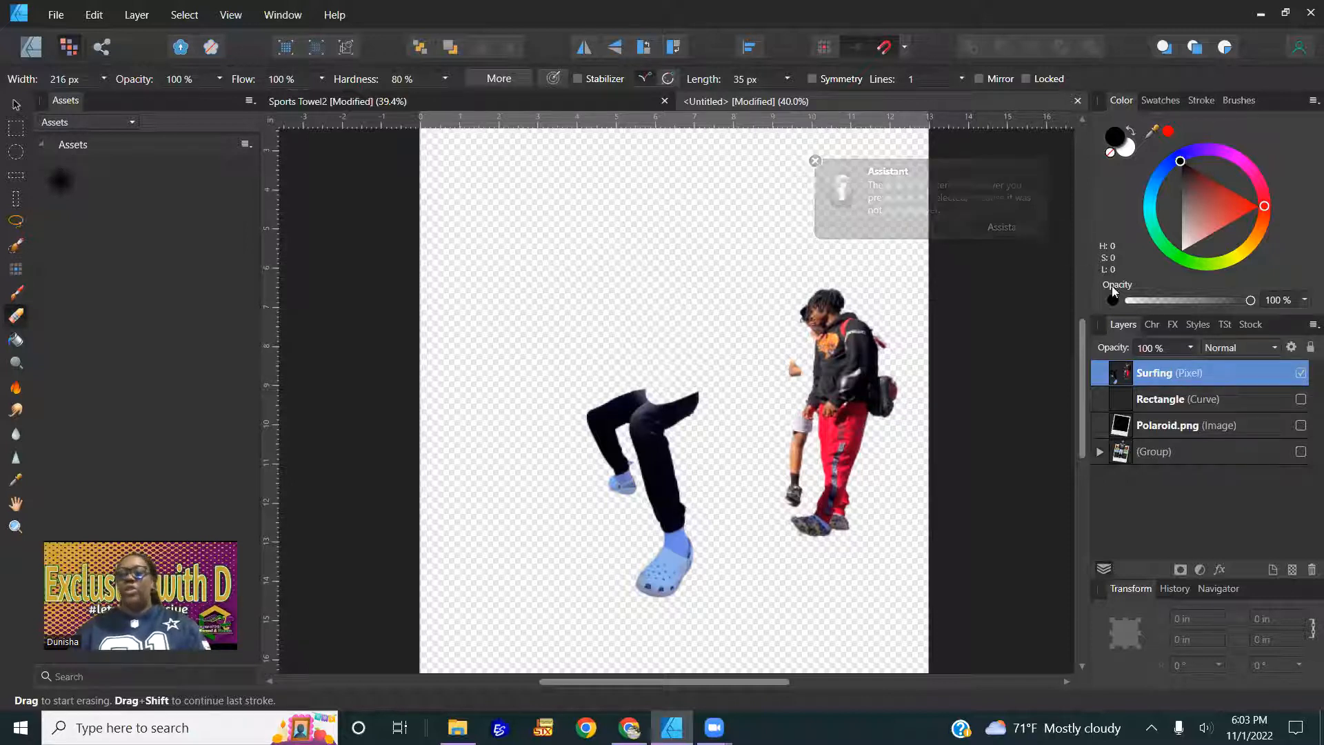
{"action": "mouse_move", "coordinate": [693, 401]}
{"action": "left_mouse_down"}
{"action": "mouse_move", "coordinate": [640, 412]}
{"action": "mouse_move", "coordinate": [547, 393]}
{"action": "left_mouse_up"}
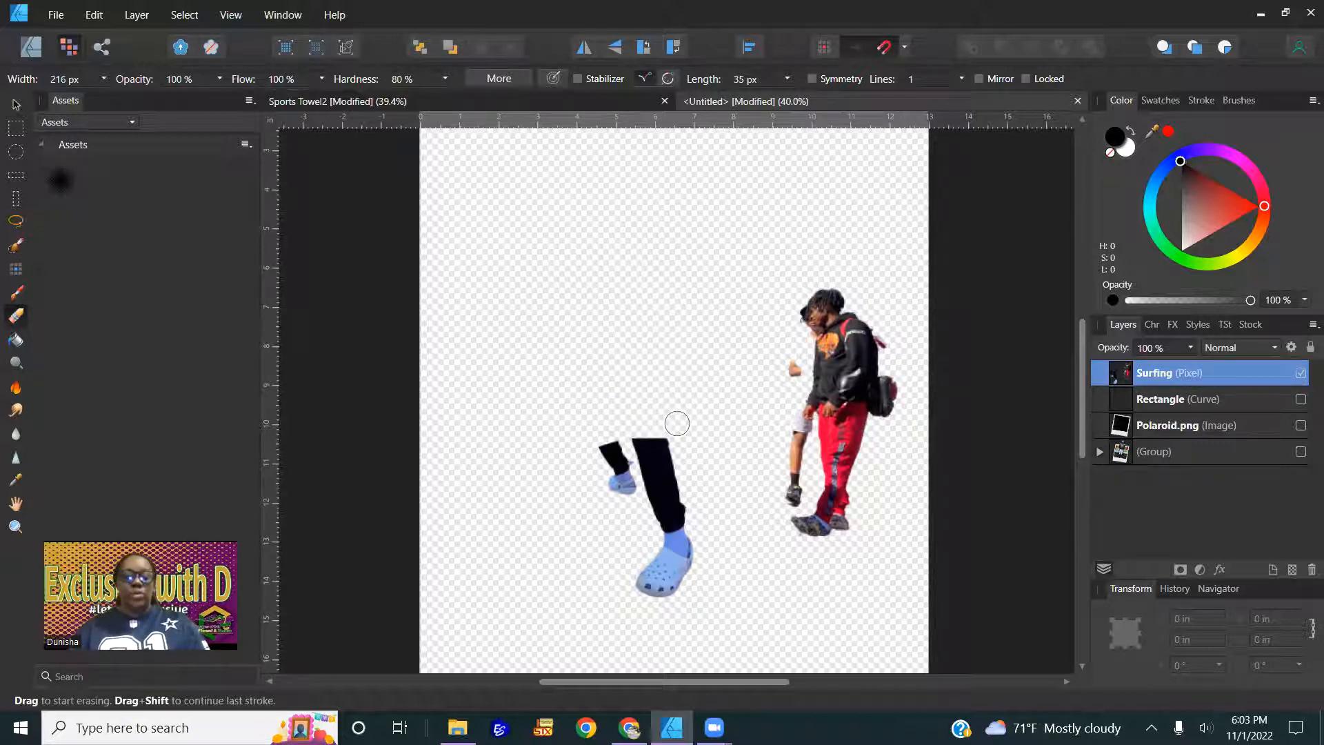
{"action": "key", "text": "ctrl+z"}
{"action": "key", "text": "ctrl+z"}
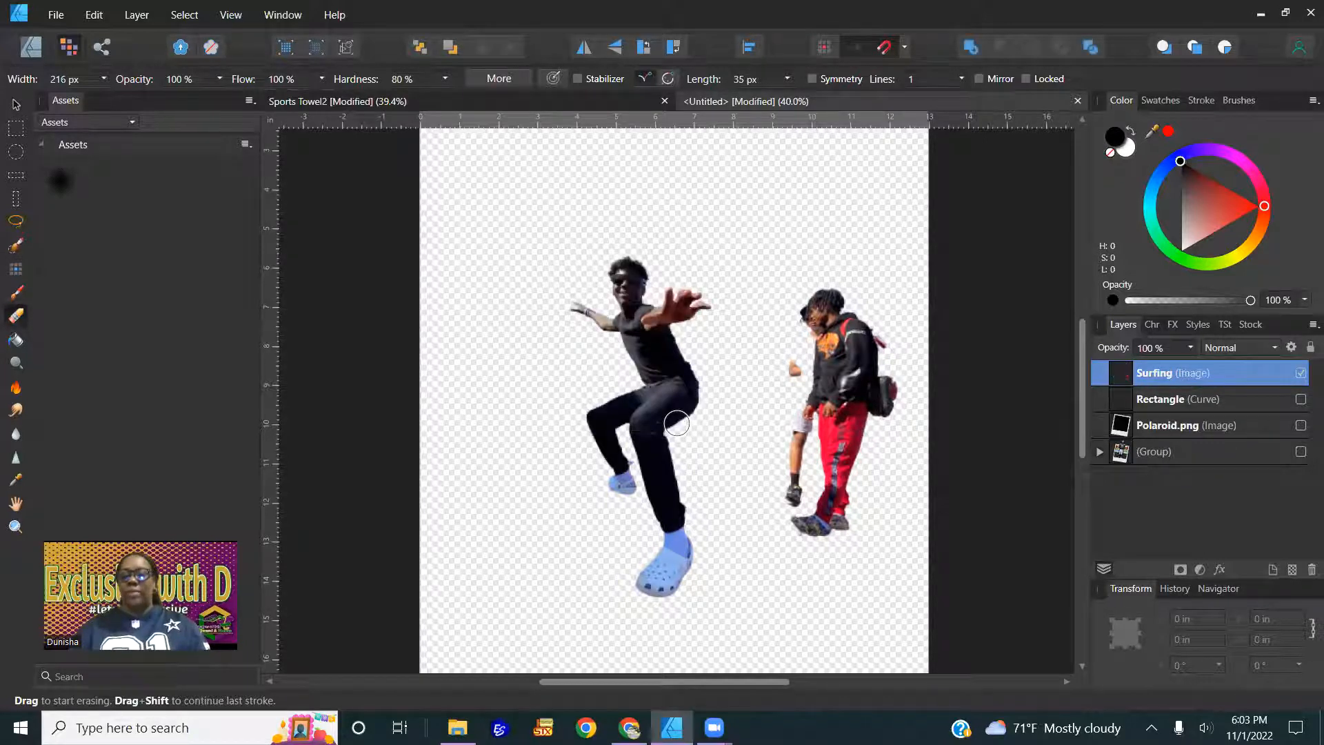
{"action": "key", "text": "ctrl+z"}
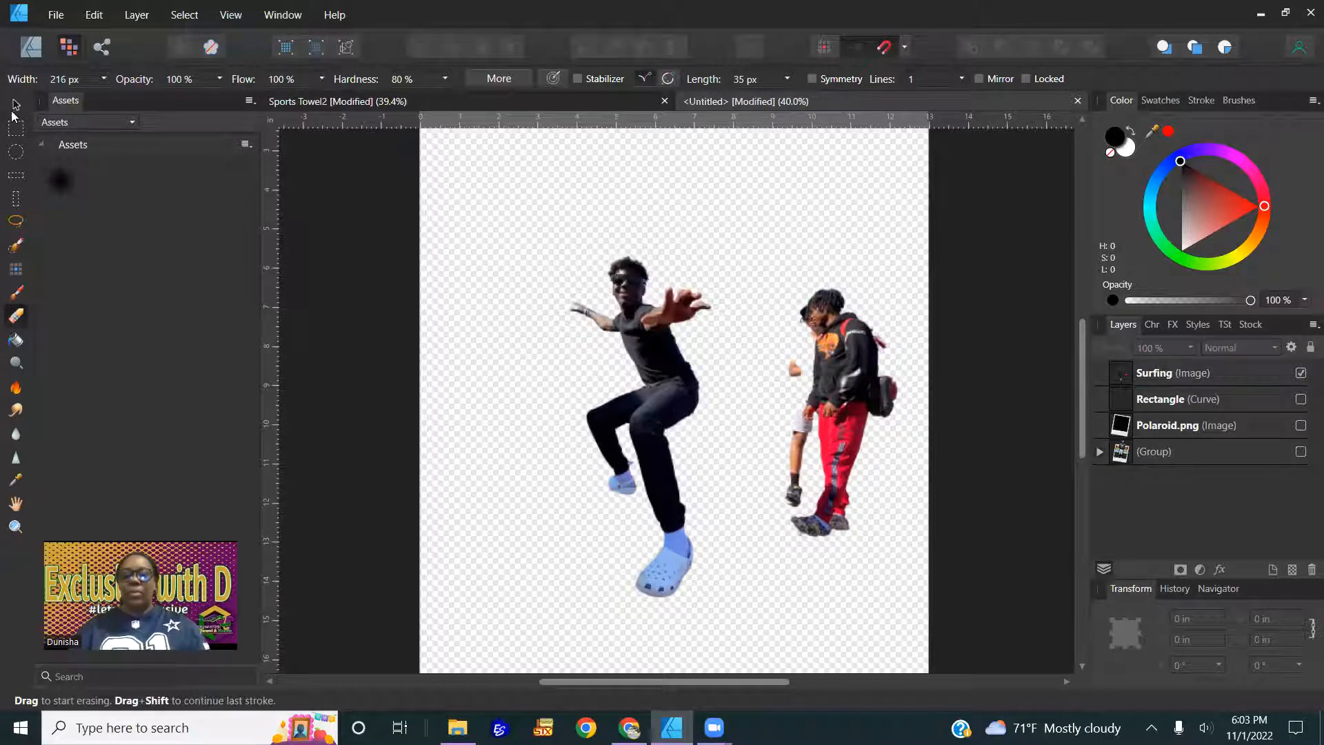
Rasterize the Surfing image into a pixel layer
{"action": "left_click", "coordinate": [16, 105]}
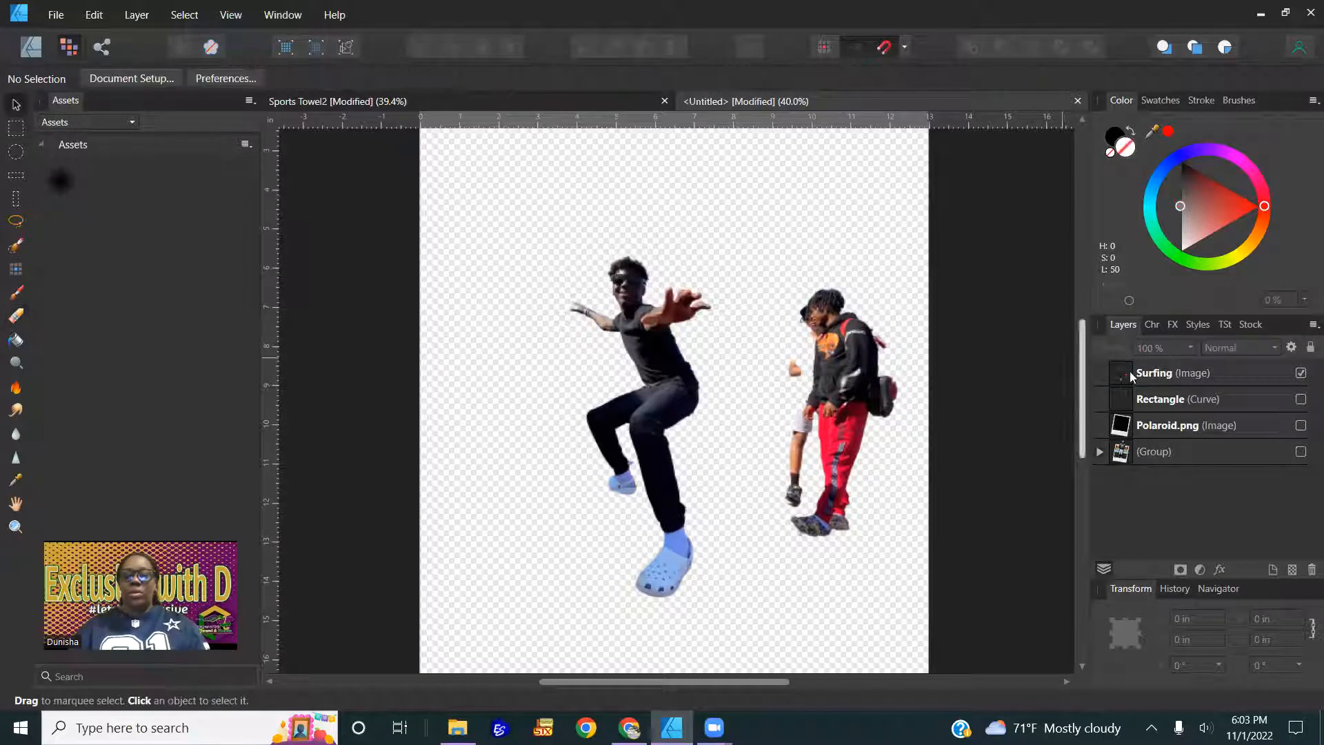
{"action": "left_click", "coordinate": [552, 399]}
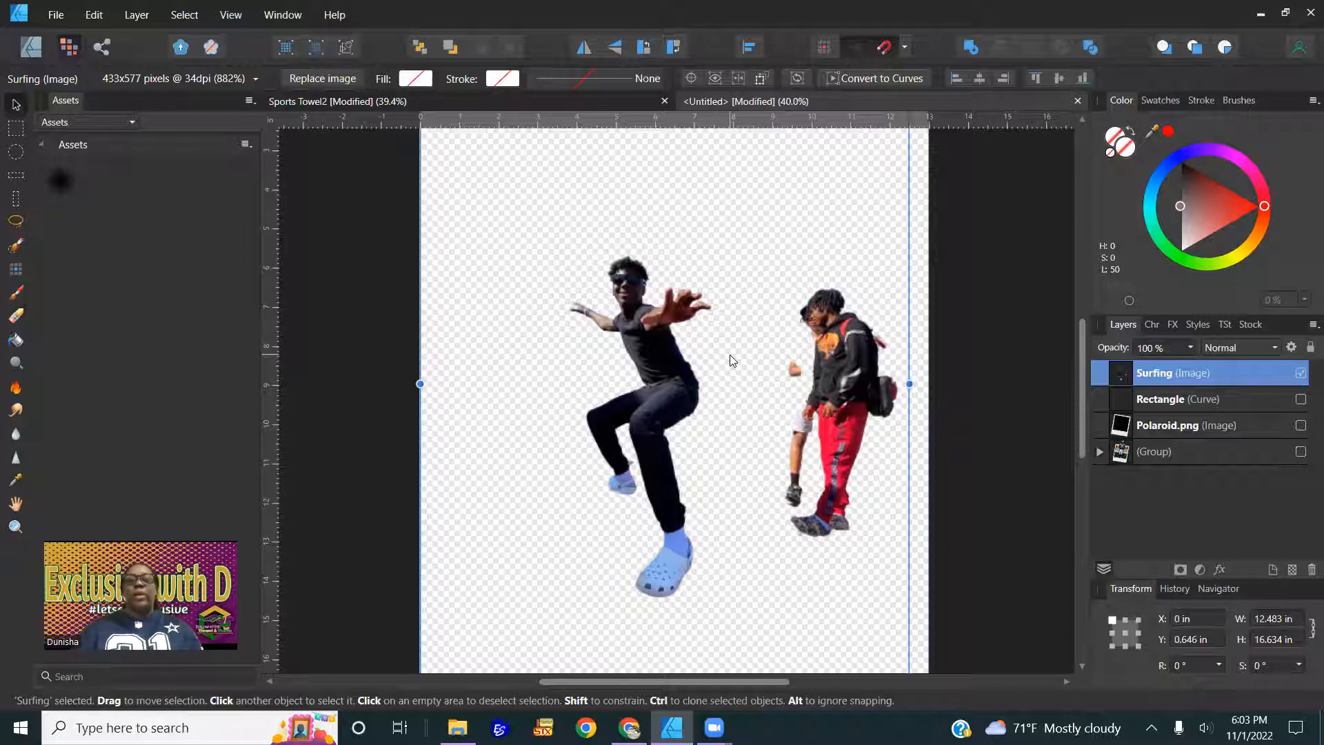
{"action": "right_click", "coordinate": [662, 366]}
{"action": "left_click", "coordinate": [473, 328]}
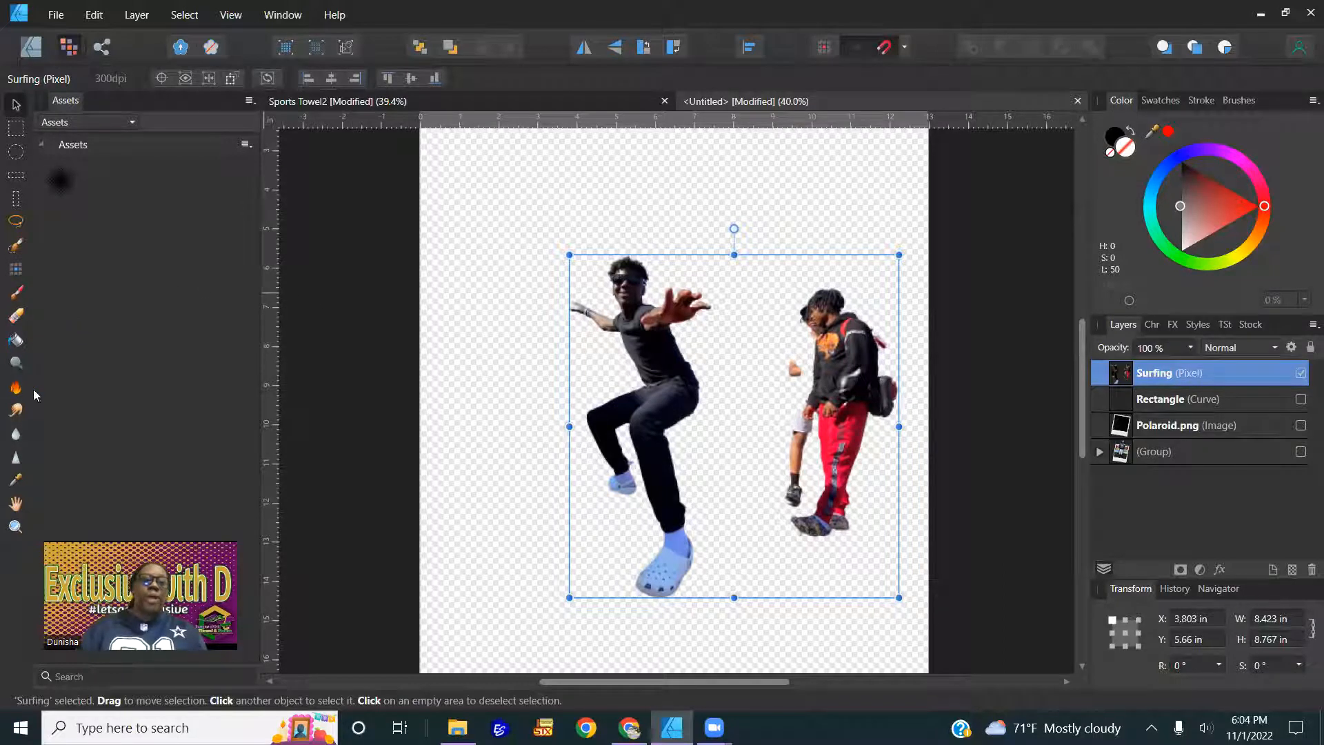
Enlarge the Erase Brush to about 1156 px and erase the people standing beside the crouching man on the Surfing layer
{"action": "left_click", "coordinate": [21, 310]}
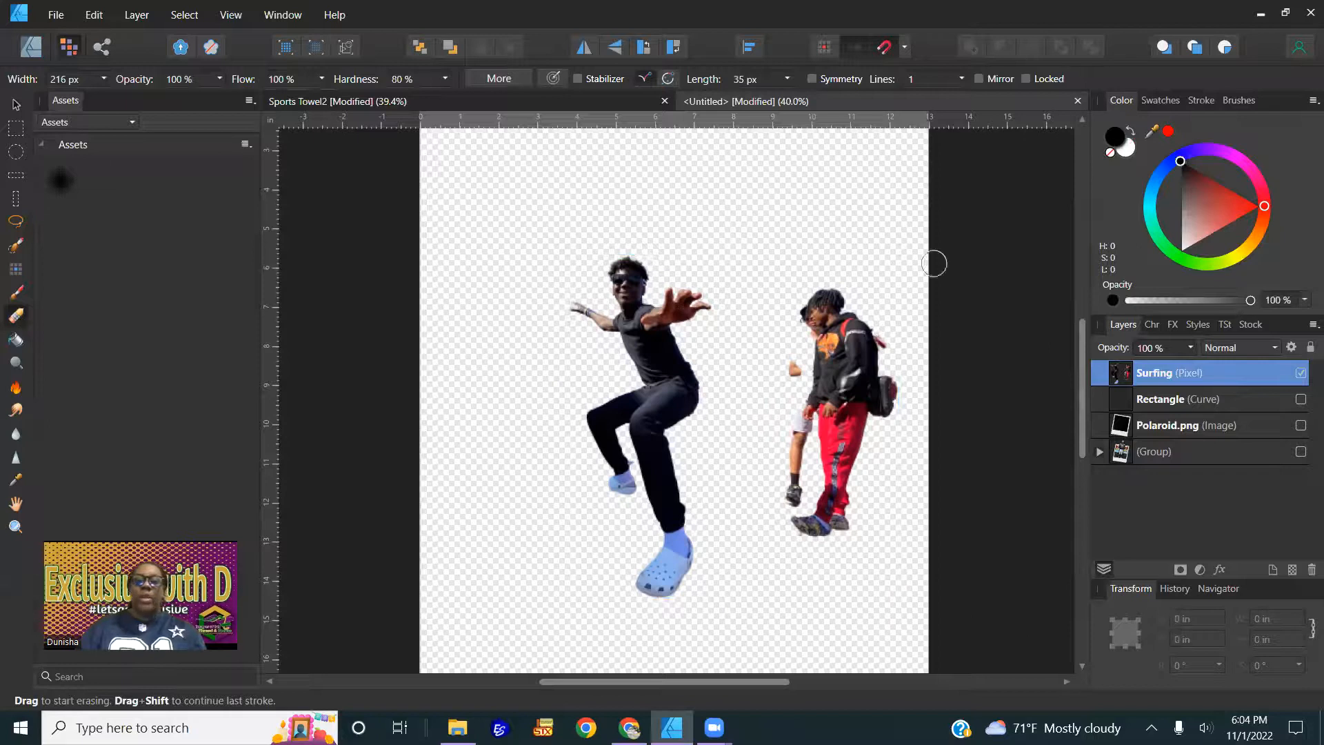
{"action": "key", "text": "]"}
{"action": "key", "text": "]"}
{"action": "key", "text": "]"}
{"action": "key", "text": "]"}
{"action": "key", "text": "]"}
{"action": "key", "text": "]"}
{"action": "key", "text": "]"}
{"action": "key", "text": "]"}
{"action": "key", "text": "]"}
{"action": "key", "text": "]"}
{"action": "key", "text": "]"}
{"action": "key", "text": "]"}
{"action": "key", "text": "]"}
{"action": "key", "text": "]"}
{"action": "key", "text": "]"}
{"action": "key", "text": "]"}
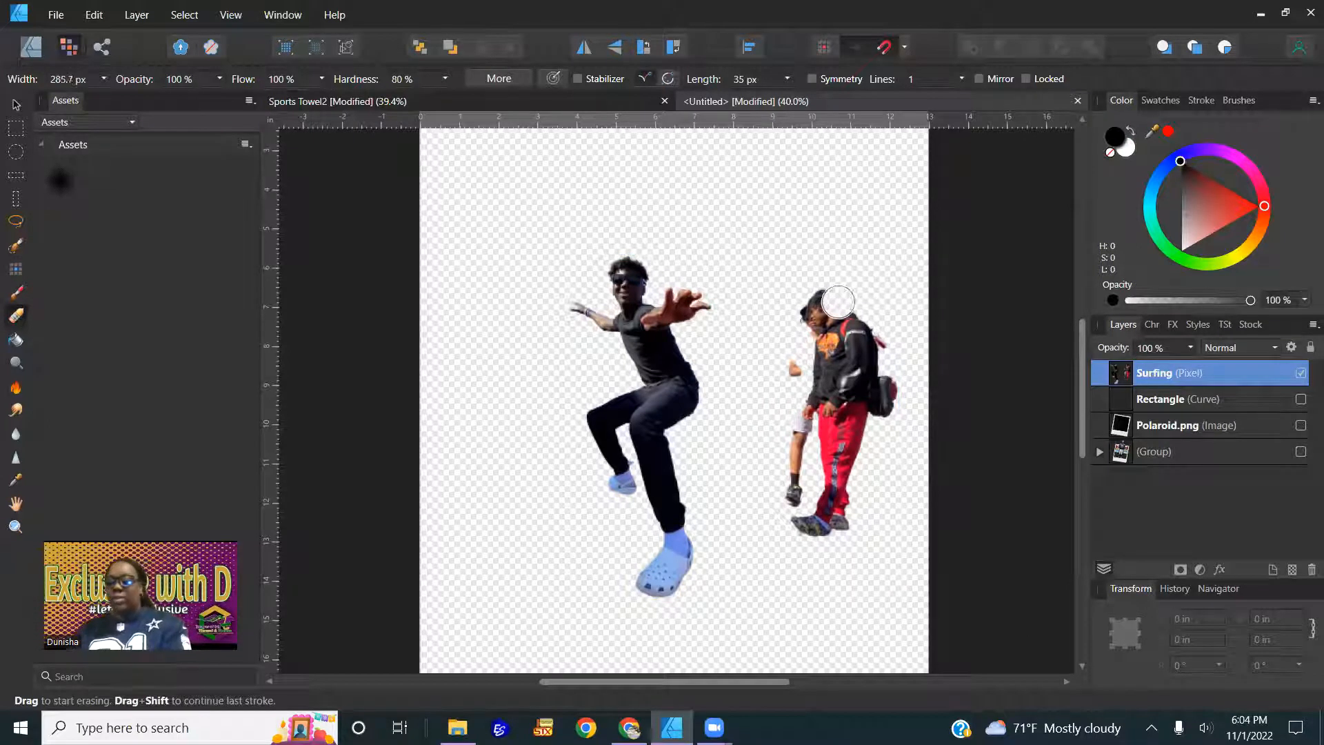
{"action": "key", "text": "]"}
{"action": "mouse_move", "coordinate": [830, 242]}
{"action": "left_mouse_down"}
{"action": "mouse_move", "coordinate": [802, 456]}
{"action": "mouse_move", "coordinate": [809, 514]}
{"action": "mouse_move", "coordinate": [843, 533]}
{"action": "mouse_move", "coordinate": [885, 406]}
{"action": "mouse_move", "coordinate": [898, 260]}
{"action": "mouse_move", "coordinate": [852, 361]}
{"action": "mouse_move", "coordinate": [872, 454]}
{"action": "mouse_move", "coordinate": [889, 298]}
{"action": "mouse_move", "coordinate": [783, 193]}
{"action": "left_mouse_up"}
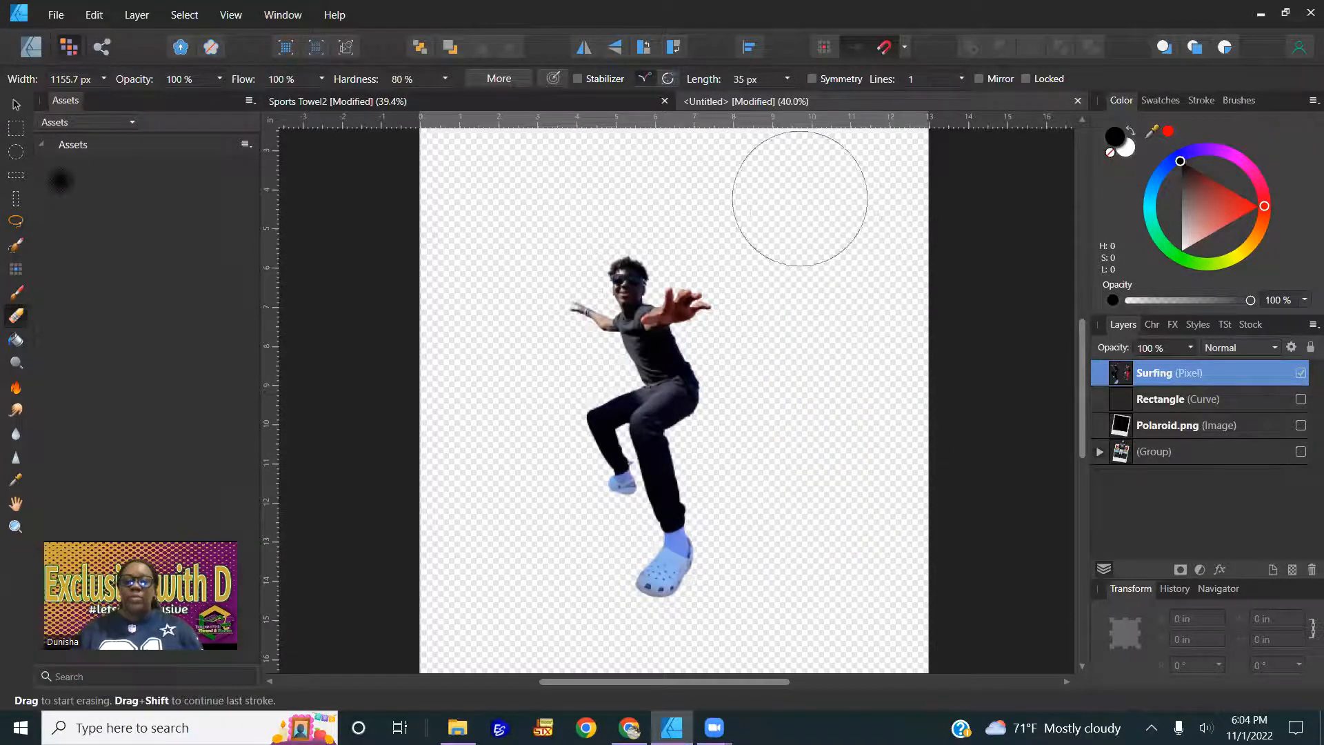
Turn on the visibility of the Rectangle and Polaroid.png layers
{"action": "key", "text": "v"}
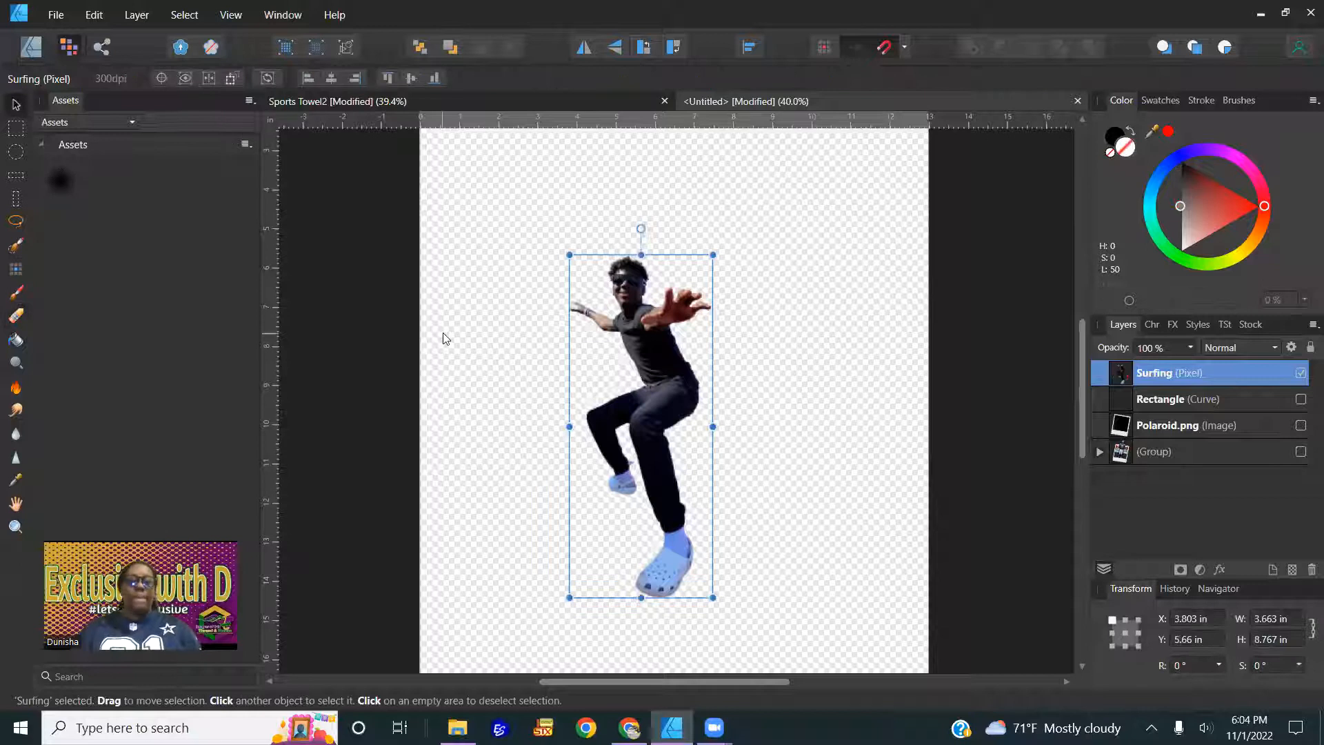
{"action": "scroll", "coordinate": [508, 354], "scroll_direction": "down", "scroll_amount": 4}
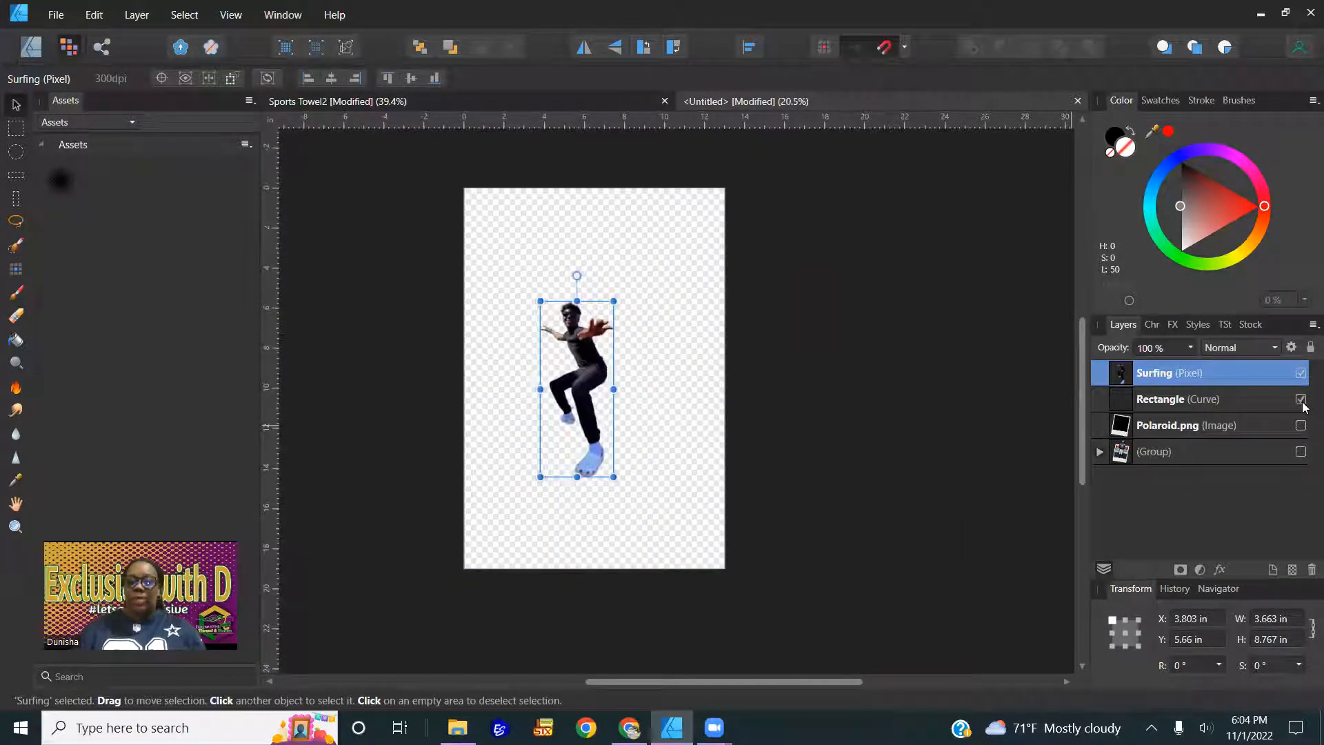
{"action": "left_click", "coordinate": [1300, 426]}
{"action": "left_click", "coordinate": [858, 391]}
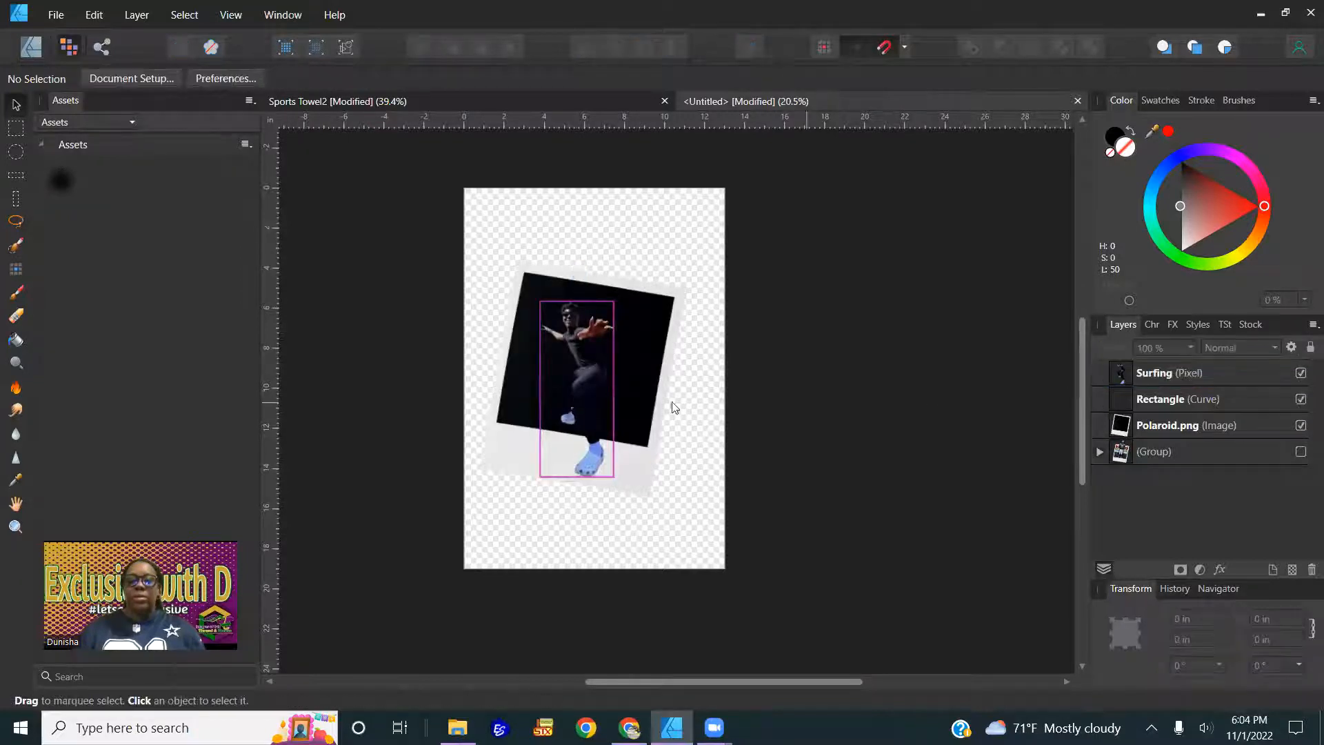
Scale the Surfing cutout to about 4.95 x 11.84 in and place it over the Polaroid with the head above the frame
{"action": "scroll", "coordinate": [604, 404], "scroll_direction": "up", "scroll_amount": 2}
{"action": "left_click", "coordinate": [588, 389]}
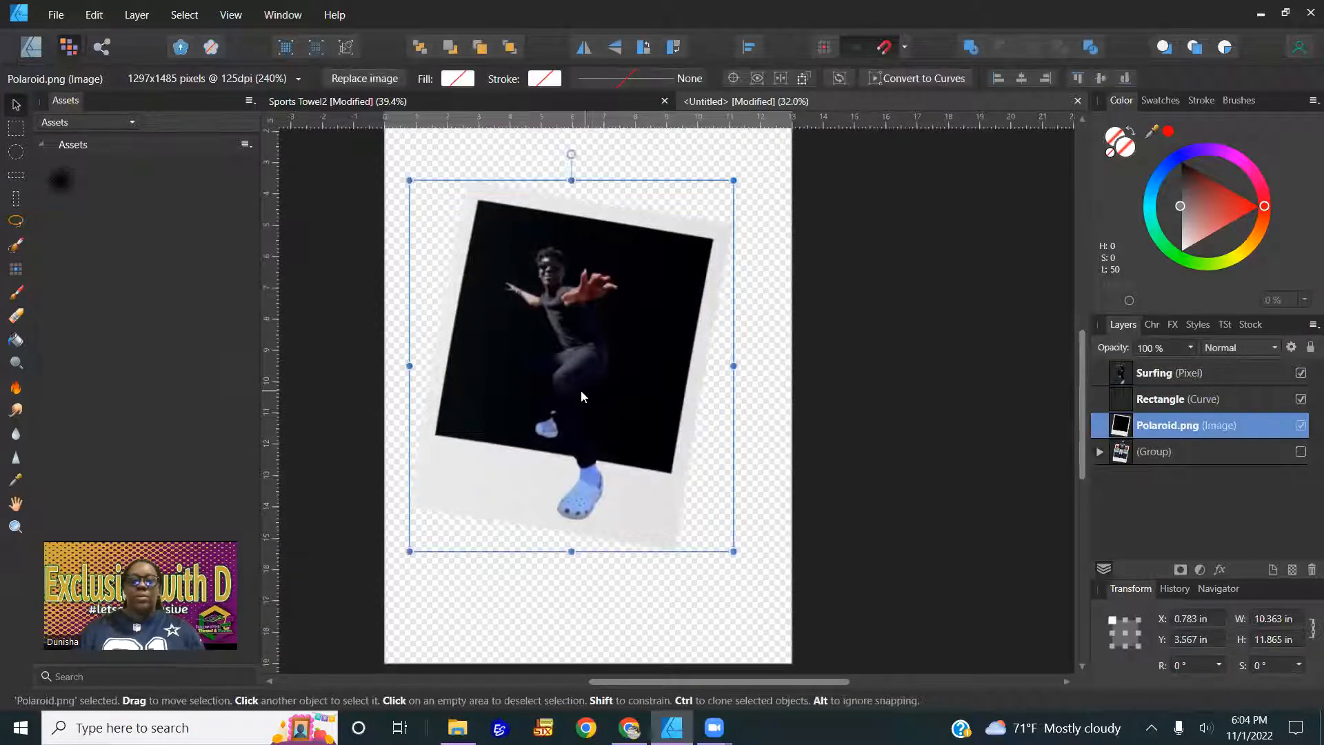
{"action": "left_click", "coordinate": [571, 381]}
{"action": "left_click_drag", "start_coordinate": [571, 380], "coordinate": [581, 281]}
{"action": "left_click_drag", "start_coordinate": [629, 421], "coordinate": [660, 501]}
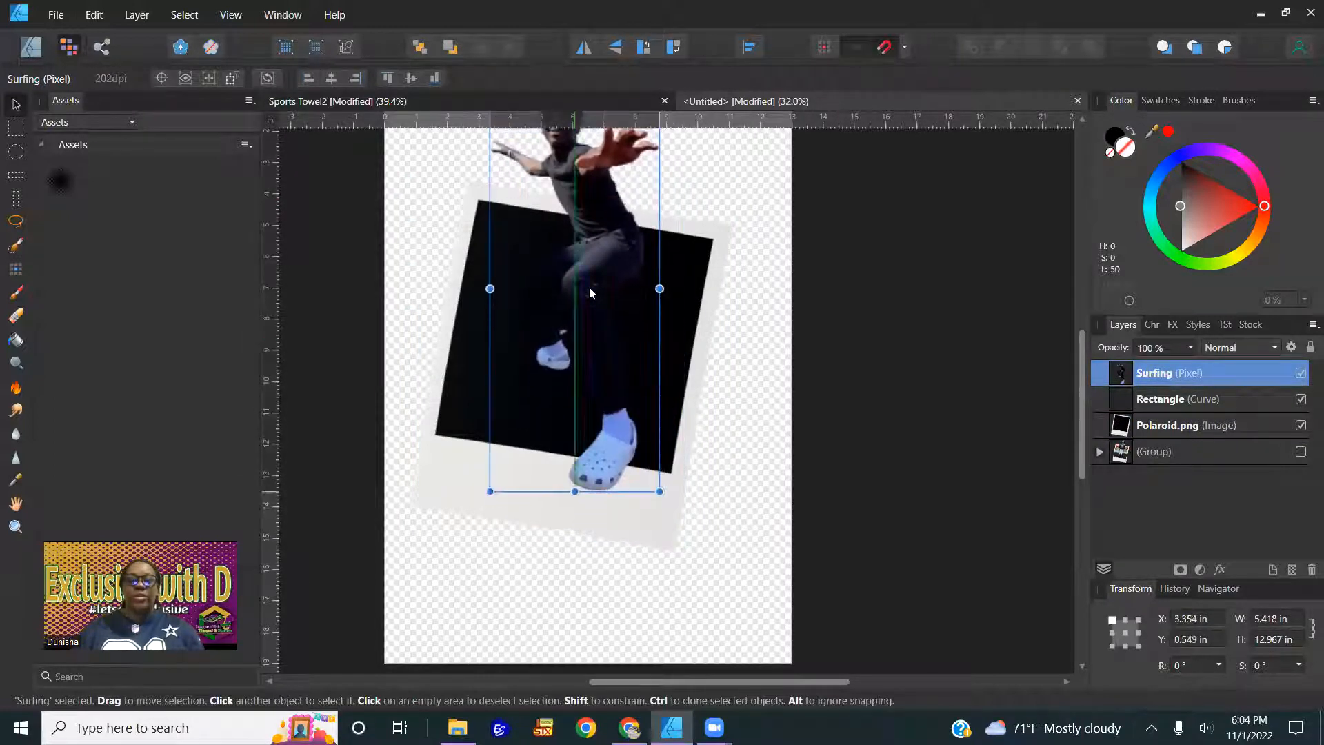
{"action": "scroll", "coordinate": [619, 354], "scroll_direction": "up", "scroll_amount": 3}
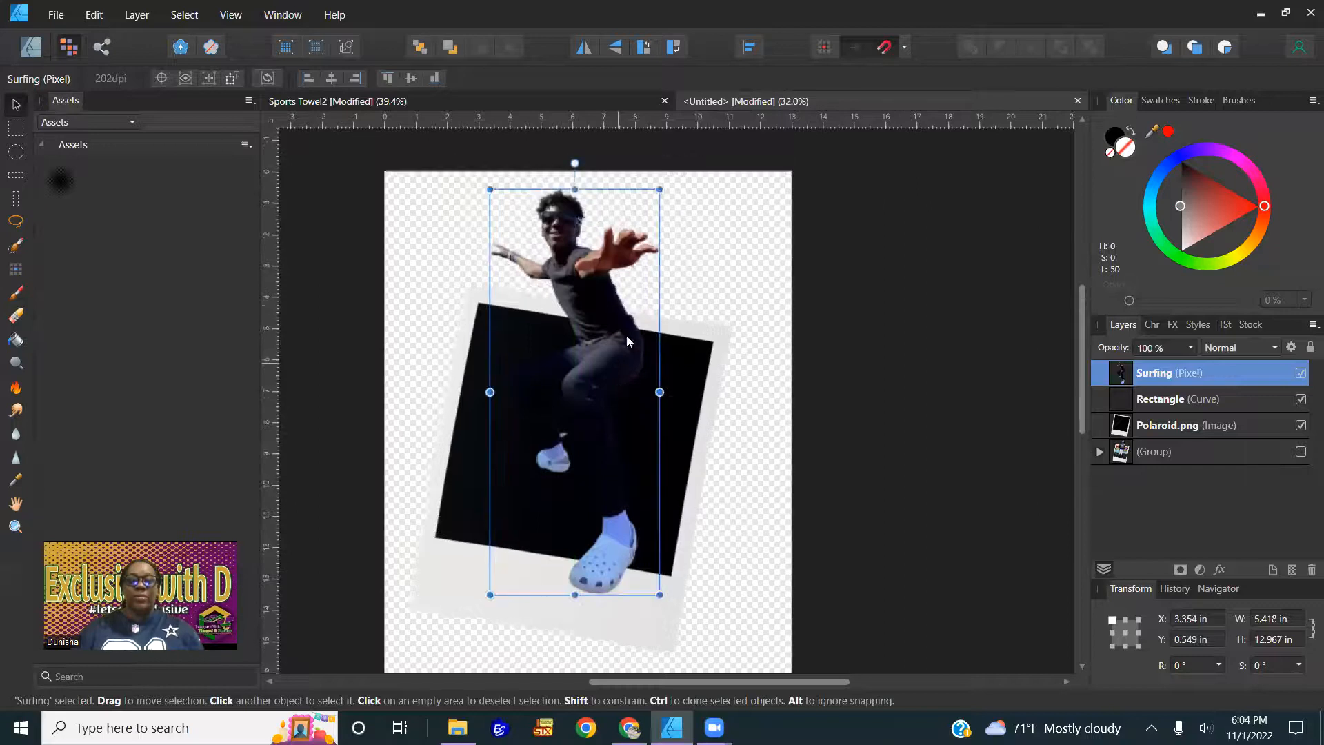
{"action": "left_click_drag", "start_coordinate": [659, 189], "coordinate": [643, 222]}
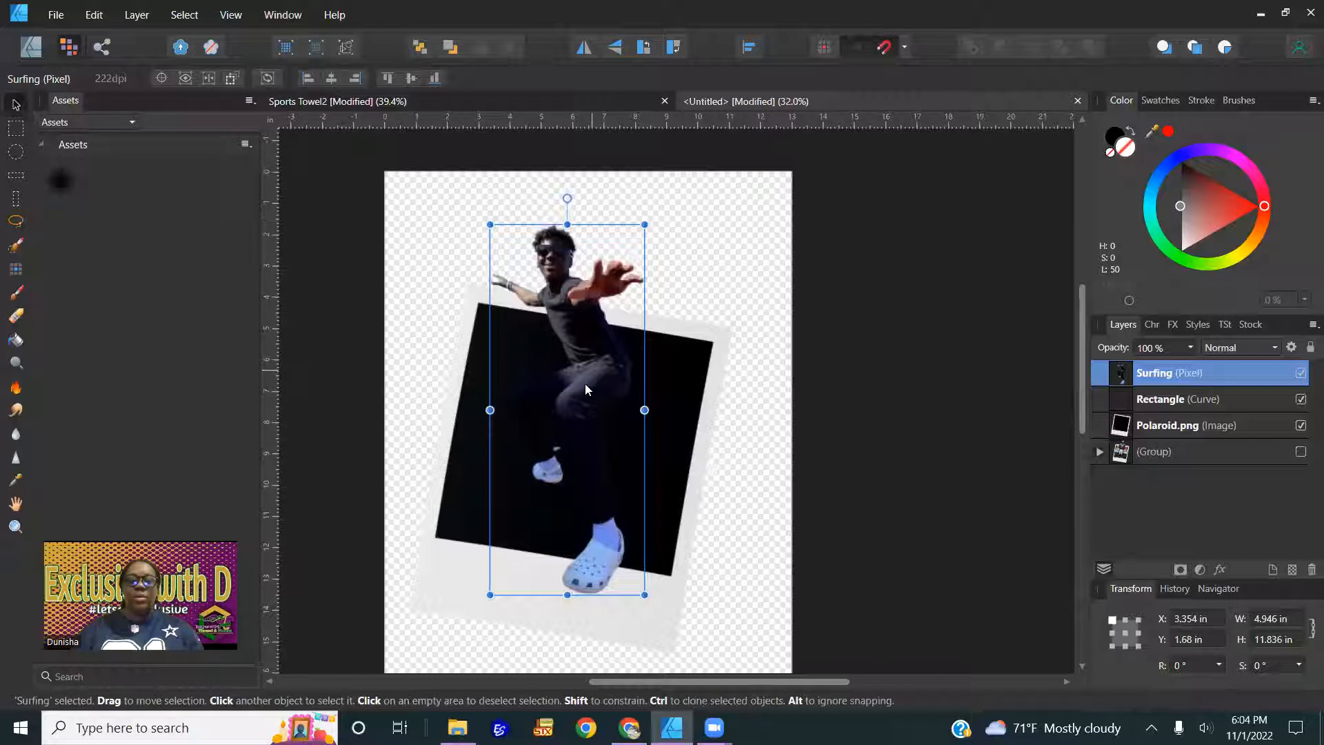
{"action": "left_click_drag", "start_coordinate": [585, 390], "coordinate": [638, 387]}
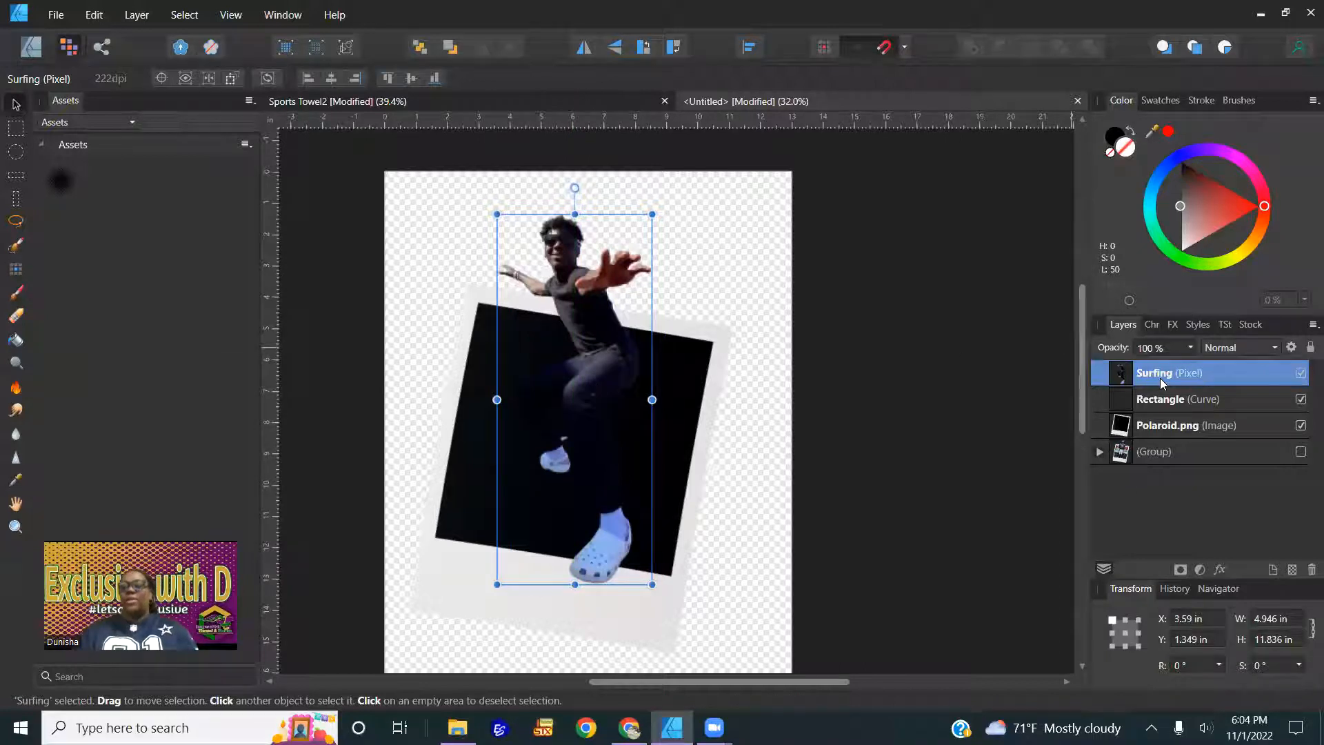
Duplicate the Surfing pixel layer
{"action": "mouse_move", "coordinate": [1173, 374]}
{"action": "left_mouse_down"}
{"action": "mouse_move", "coordinate": [1177, 413]}
{"action": "mouse_move", "coordinate": [1166, 369]}
{"action": "left_mouse_up"}
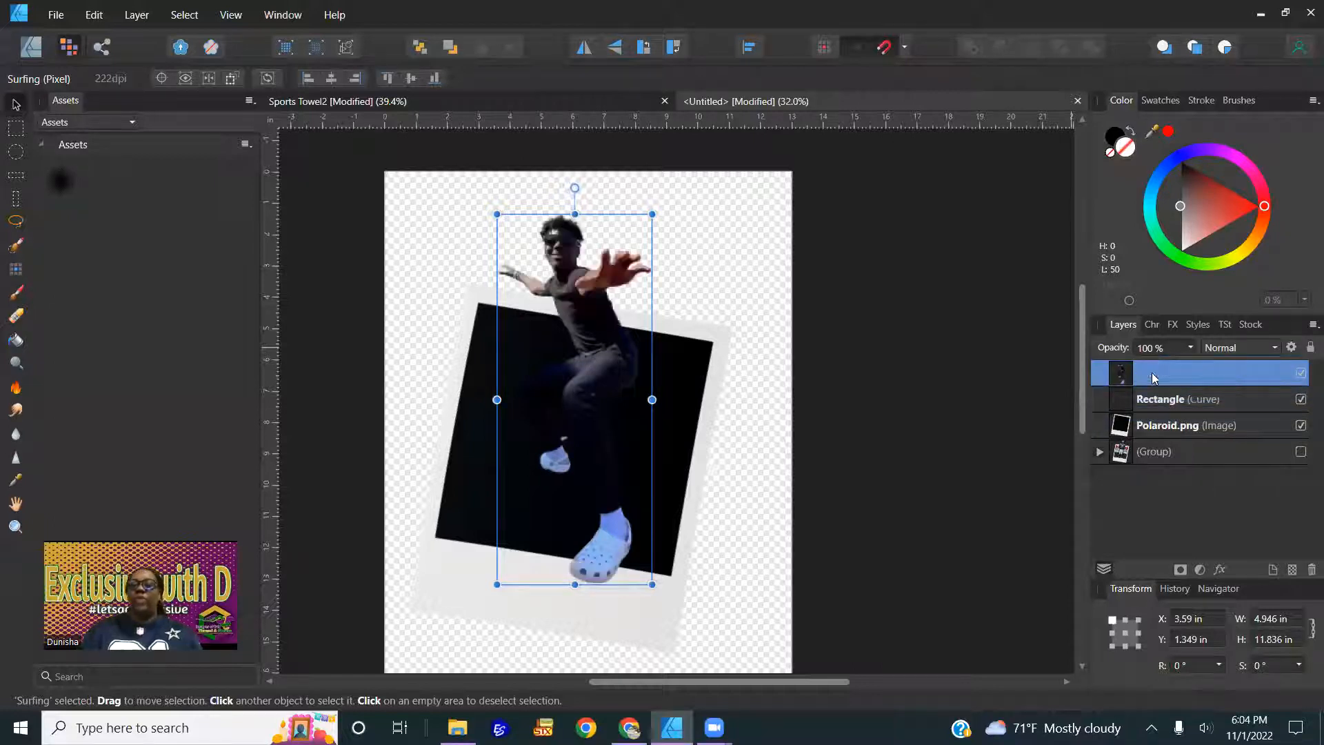
{"action": "double_click", "coordinate": [1152, 376]}
{"action": "left_click", "coordinate": [1122, 377]}
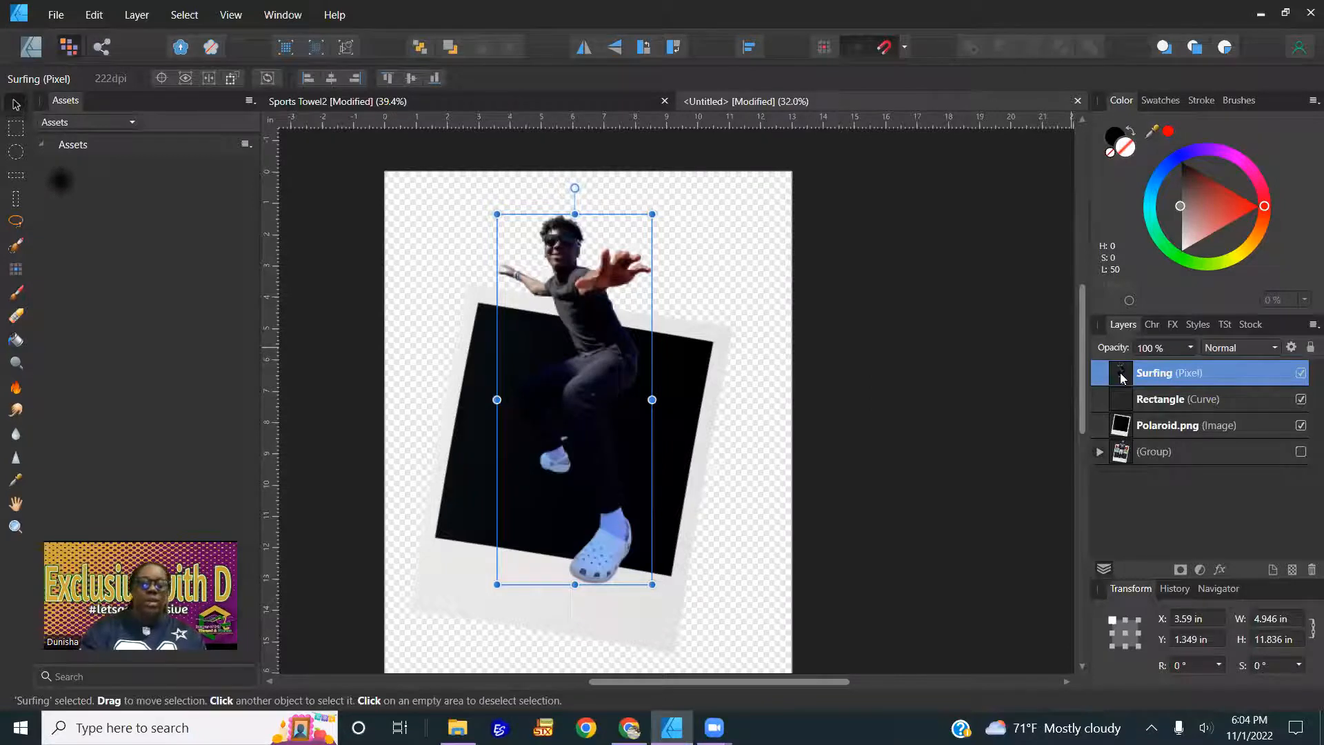
{"action": "key", "text": "ctrl+j"}
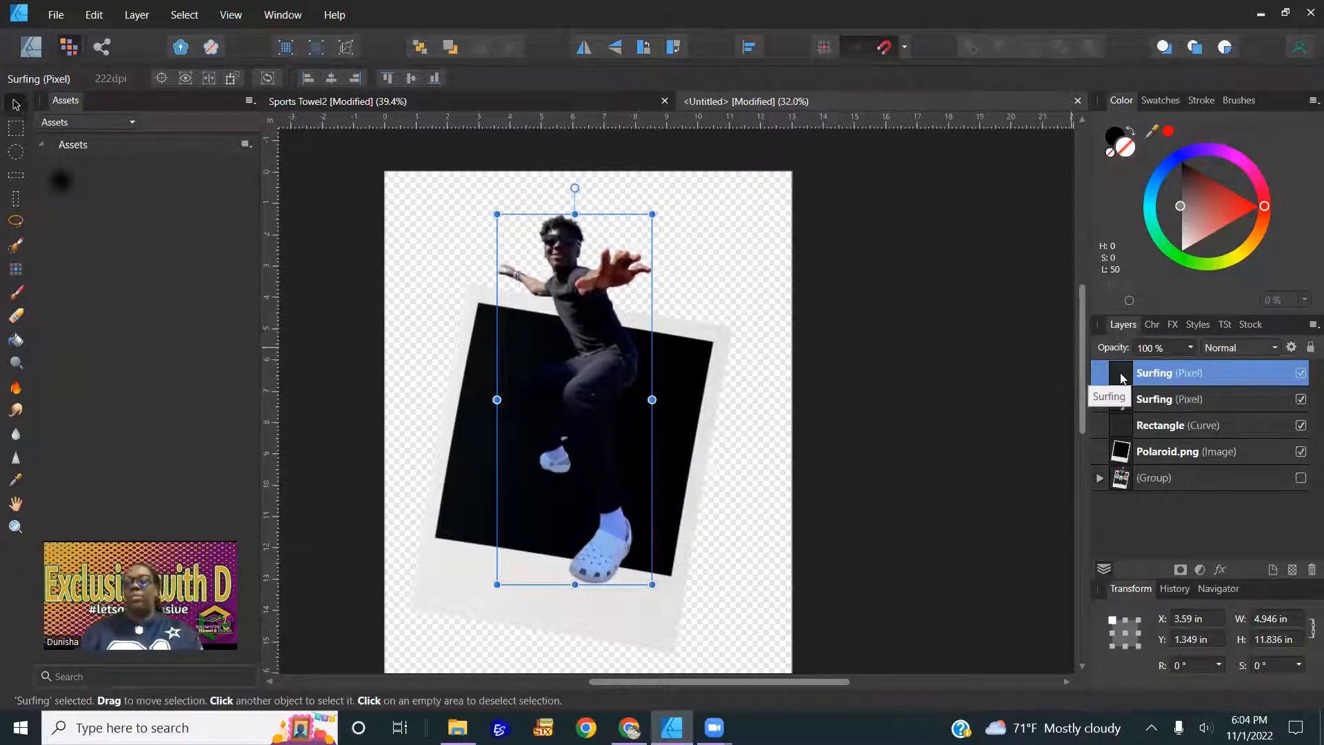
{"action": "mouse_move", "coordinate": [1138, 380]}
{"action": "left_mouse_down"}
{"action": "mouse_move", "coordinate": [1158, 433]}
{"action": "mouse_move", "coordinate": [1157, 380]}
{"action": "left_mouse_up"}
{"action": "double_click", "coordinate": [1157, 378]}
{"action": "key", "text": "Return"}
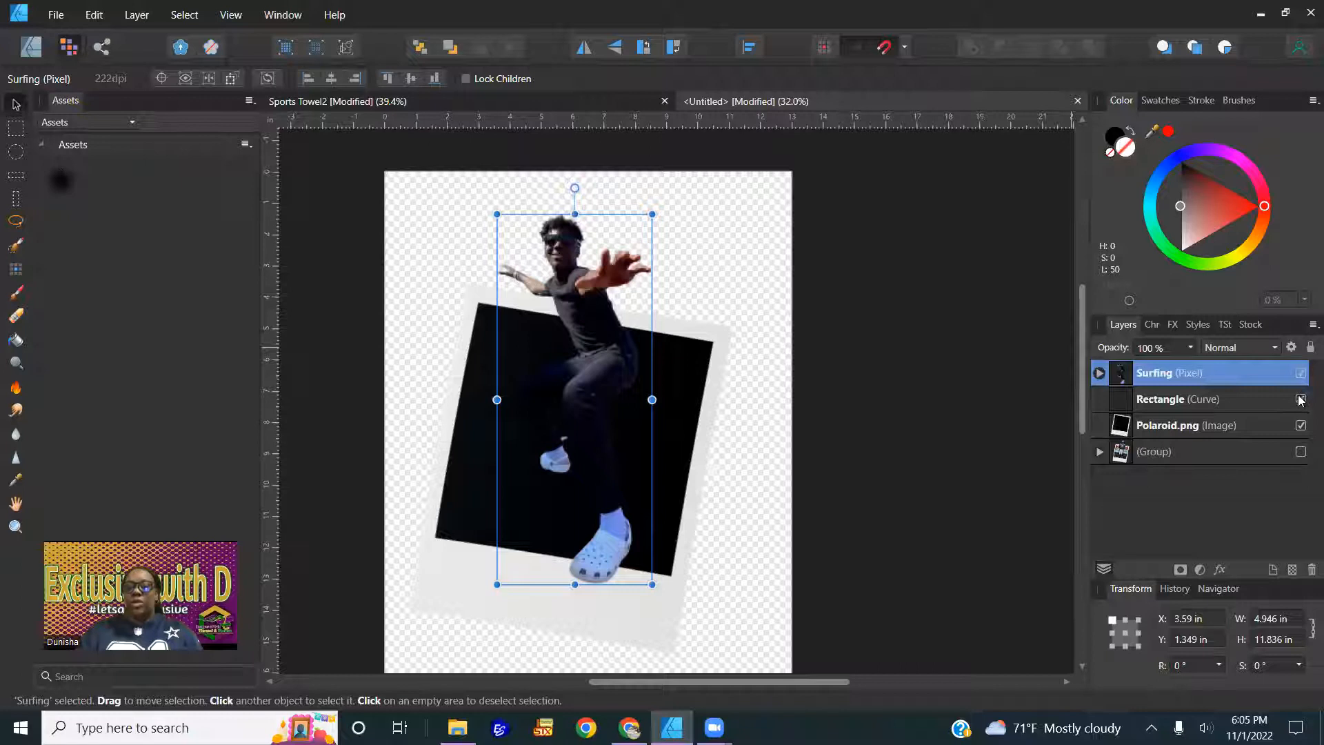
{"action": "key", "text": "ctrl+z"}
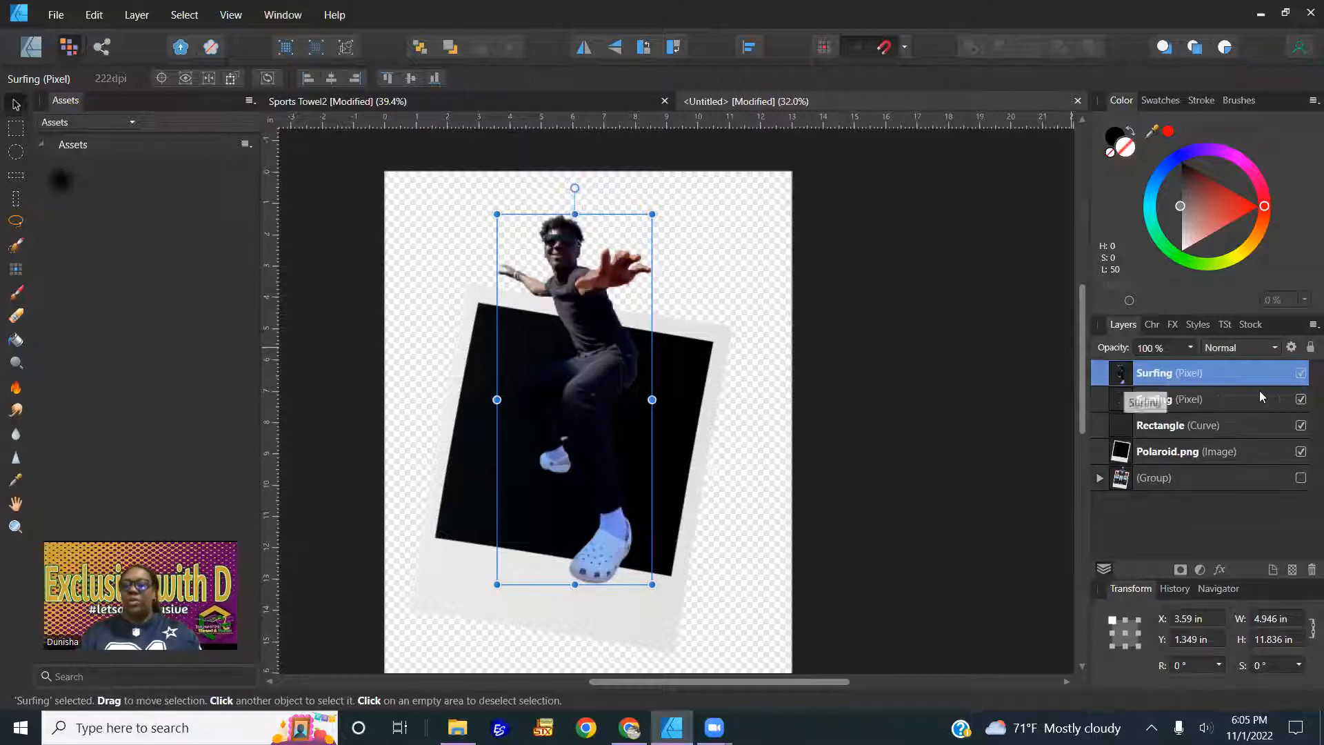
Hide the upper Surfing copy and try clipping the lower Surfing layer inside the Rectangle curve
{"action": "left_click", "coordinate": [1300, 373]}
{"action": "left_click_drag", "start_coordinate": [1177, 400], "coordinate": [1171, 436]}
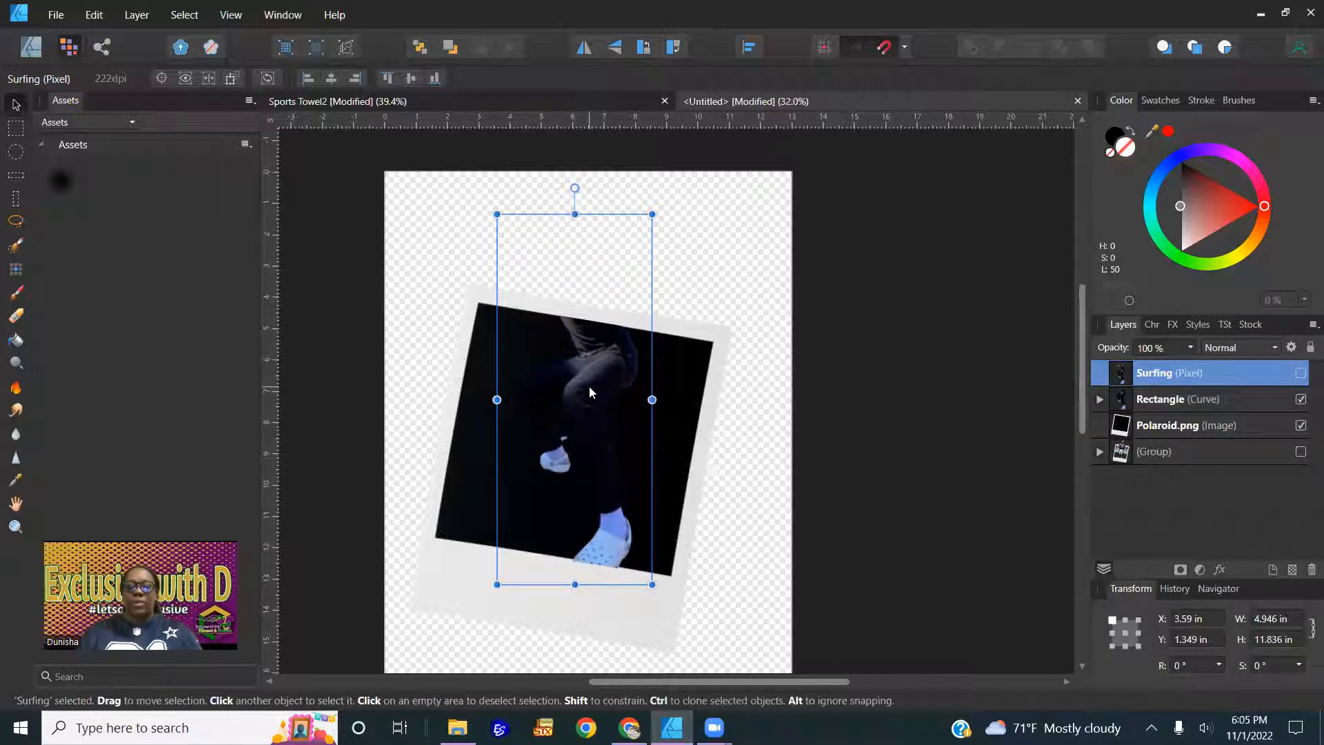
{"action": "key", "text": "ctrl+z"}
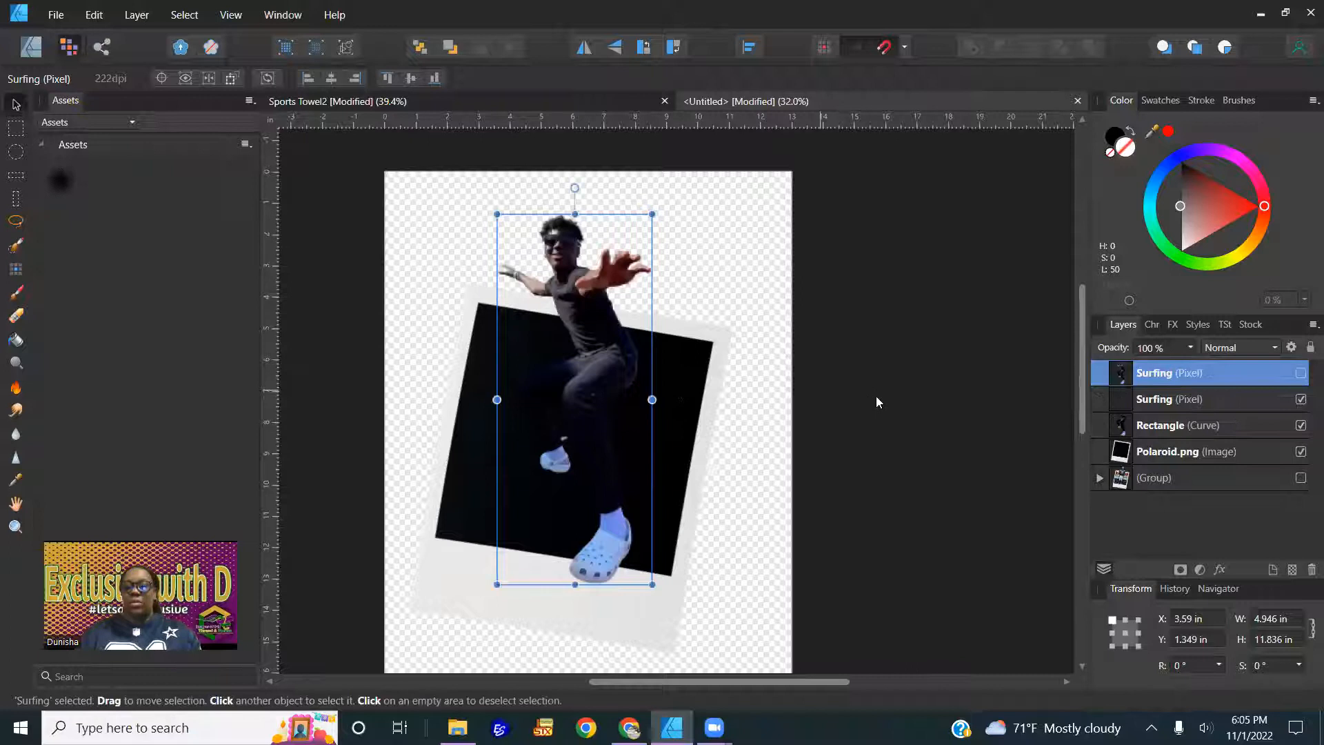
Move both Surfing layers down together to Y 1.724 in over the Polaroid
{"action": "left_click", "coordinate": [1193, 401], "text": "shift"}
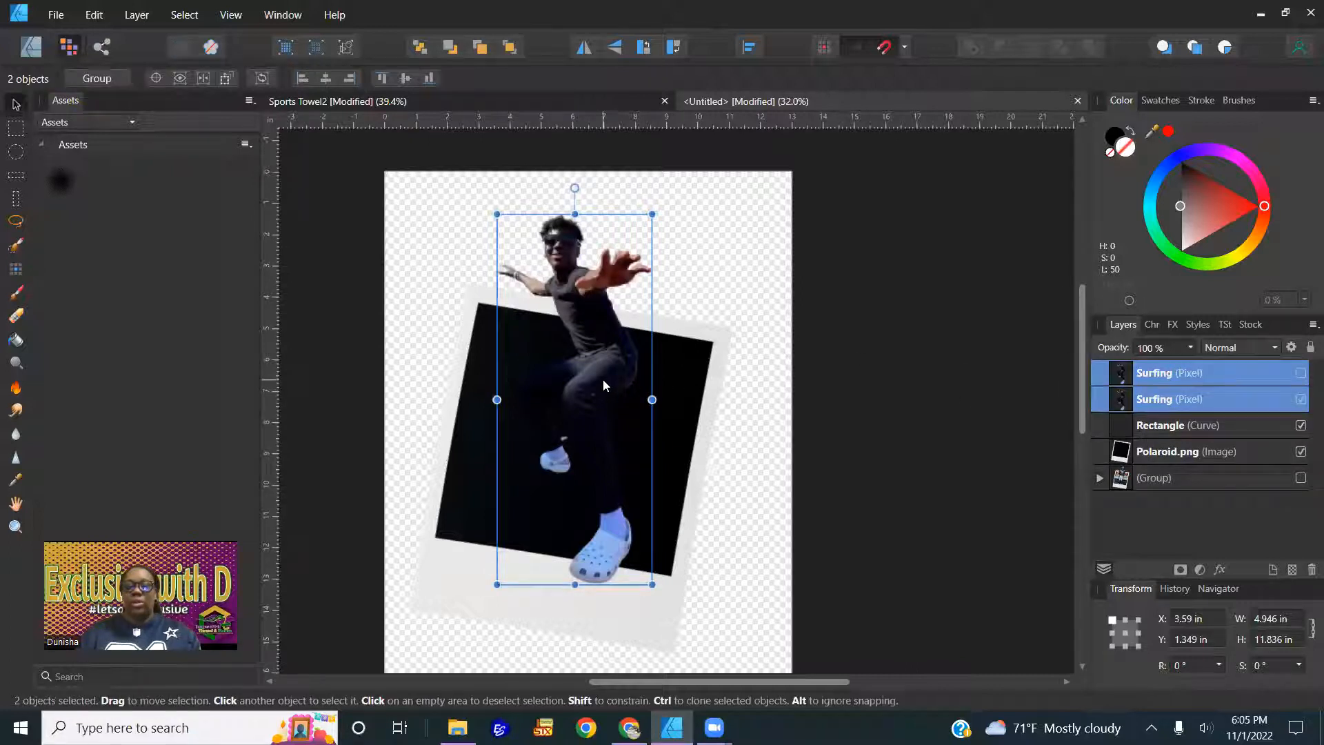
{"action": "left_click_drag", "start_coordinate": [603, 380], "coordinate": [603, 391]}
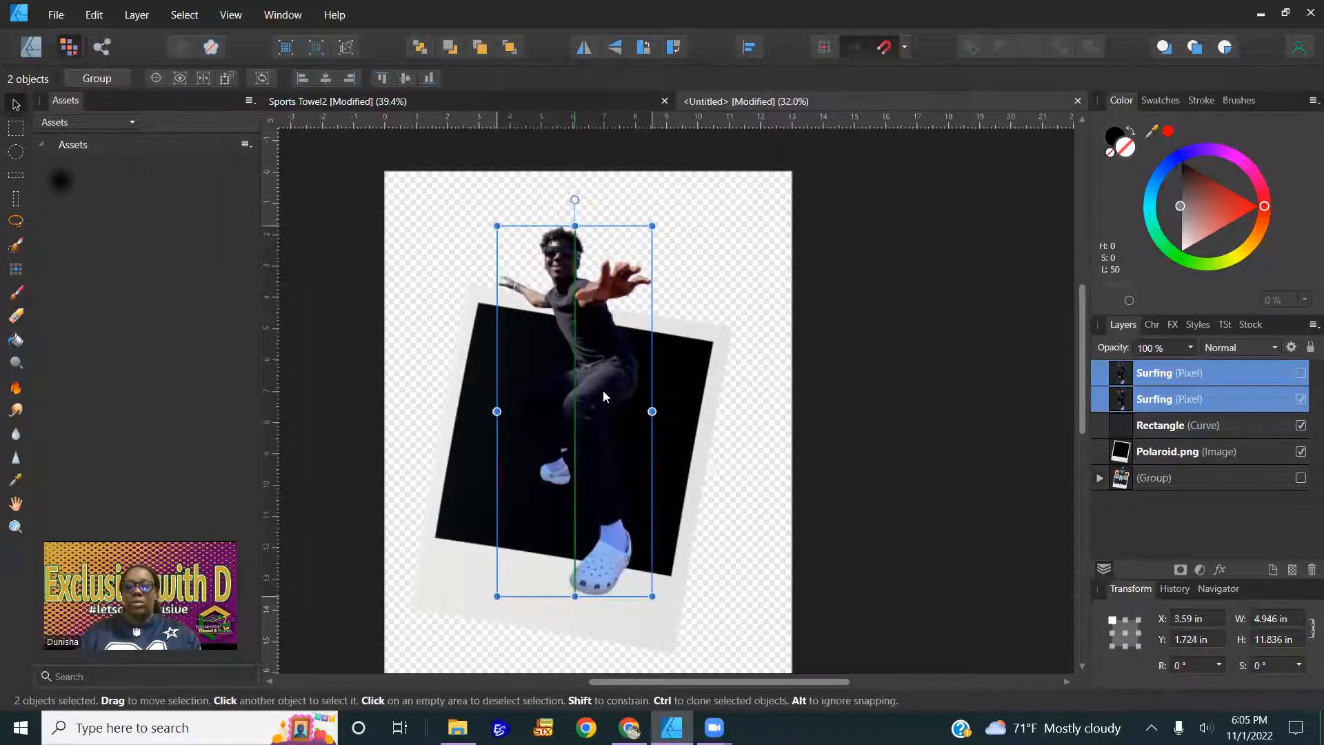
{"action": "left_click", "coordinate": [884, 404]}
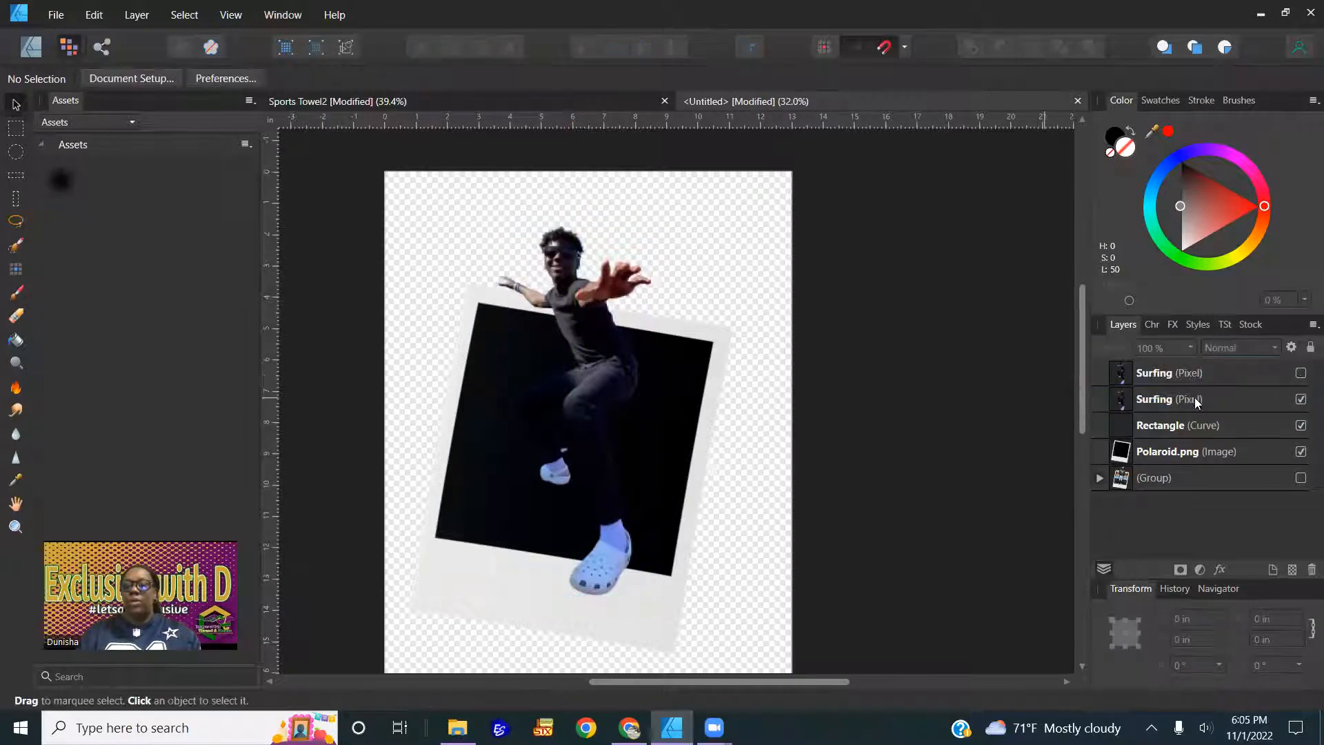
Clip the lower Surfing layer inside the Rectangle curve and turn the upper Surfing copy's visibility back on
{"action": "left_click_drag", "start_coordinate": [1183, 403], "coordinate": [1183, 430]}
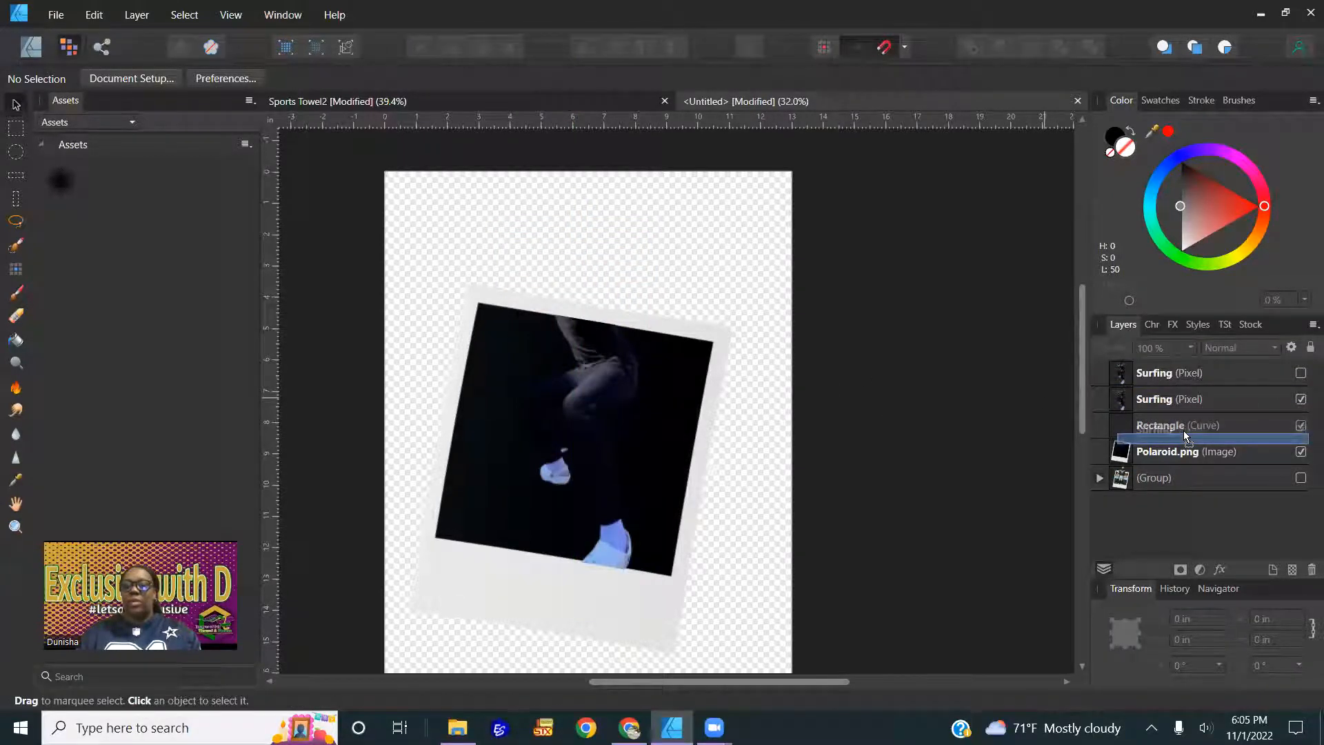
{"action": "left_click", "coordinate": [1300, 373]}
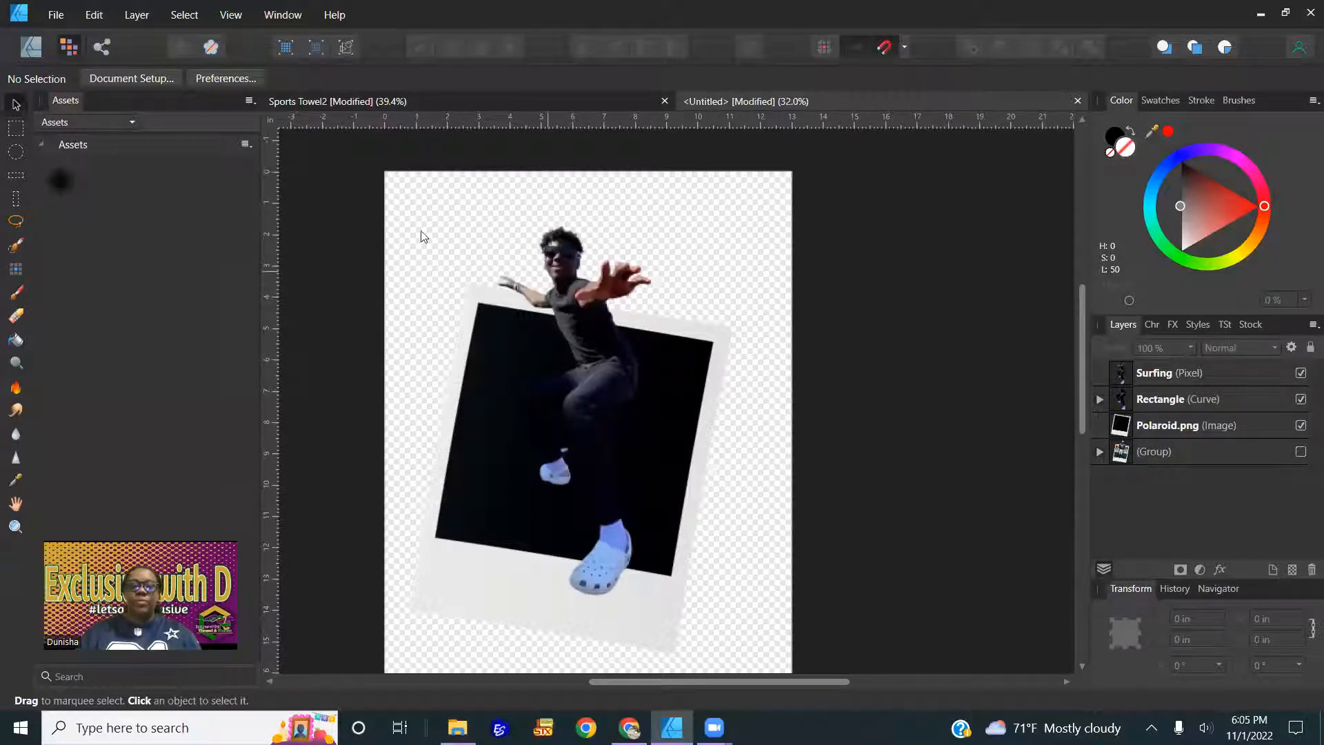
Try cropping the upper Surfing copy from its lower edge with the Vector Crop Tool and extend the crop back below the shoe
{"action": "left_click", "coordinate": [33, 46]}
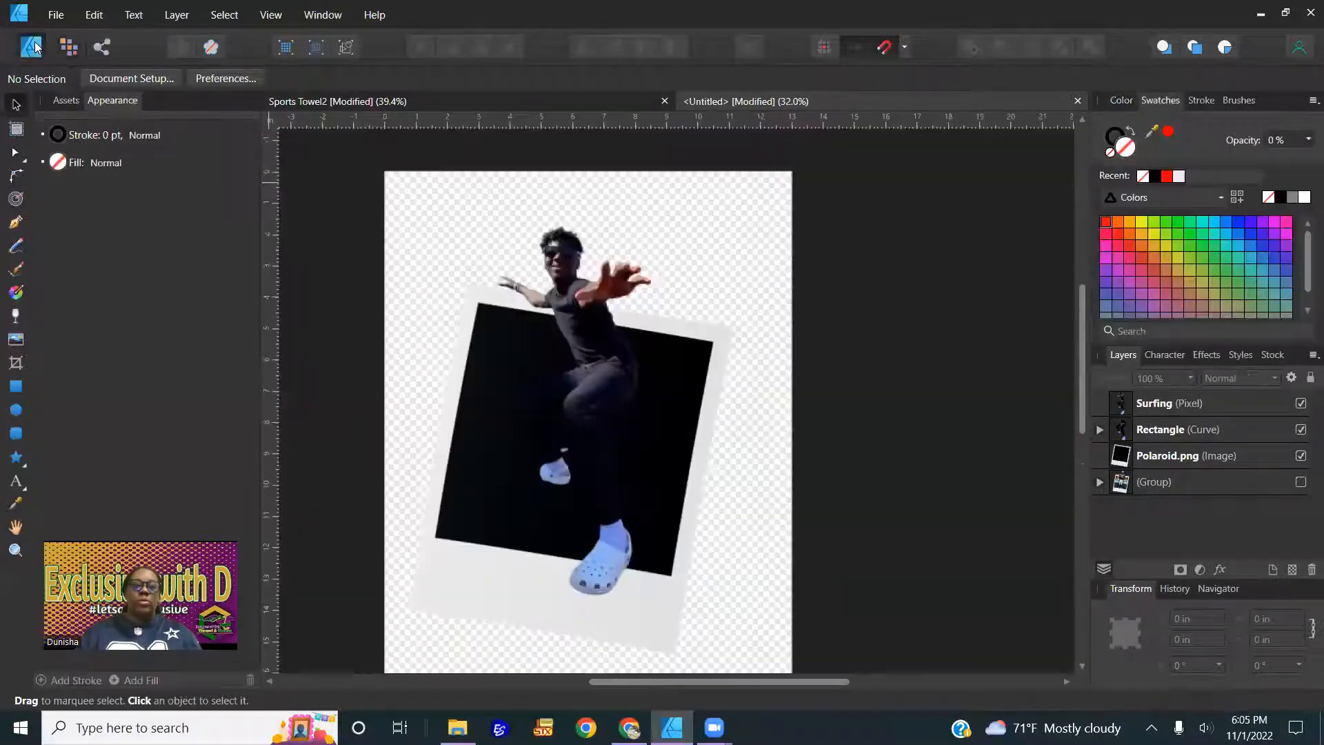
{"action": "left_click", "coordinate": [586, 358]}
{"action": "left_click", "coordinate": [15, 363]}
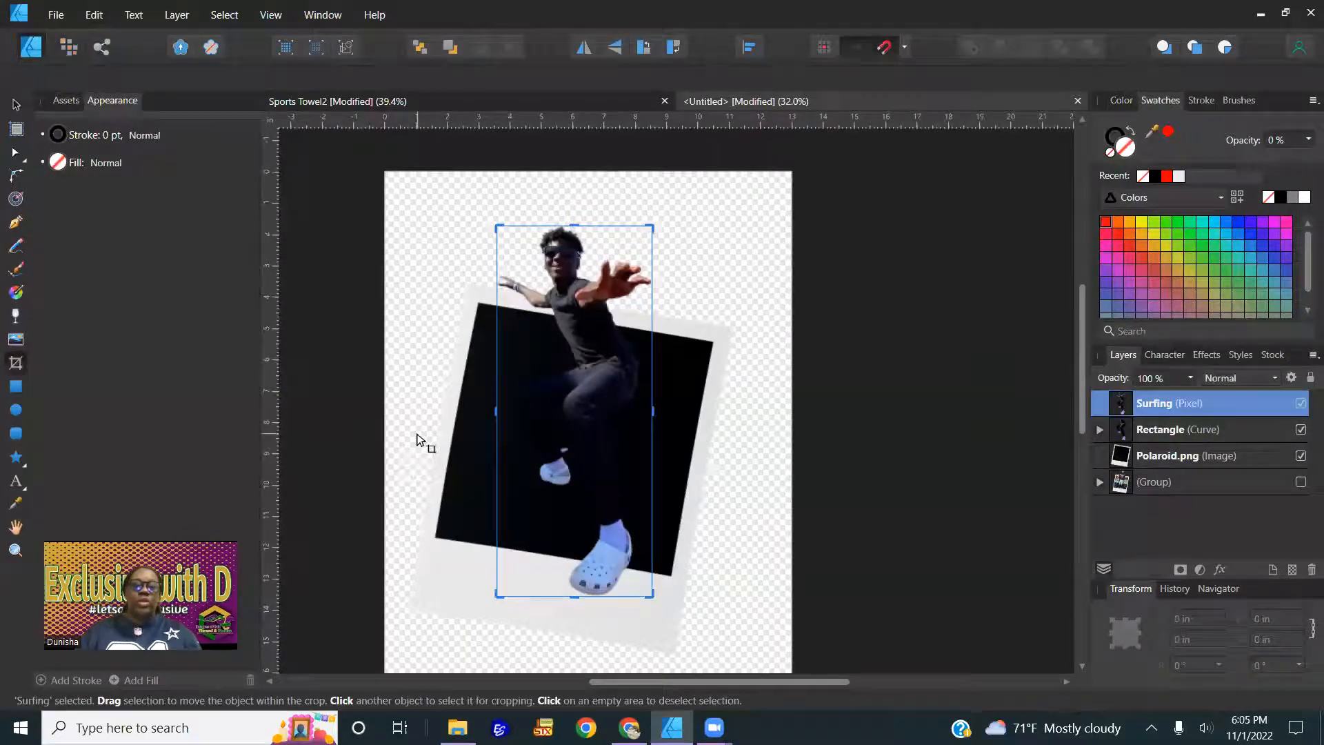
{"action": "left_click_drag", "start_coordinate": [576, 553], "coordinate": [588, 437]}
{"action": "left_click_drag", "start_coordinate": [593, 503], "coordinate": [599, 624]}
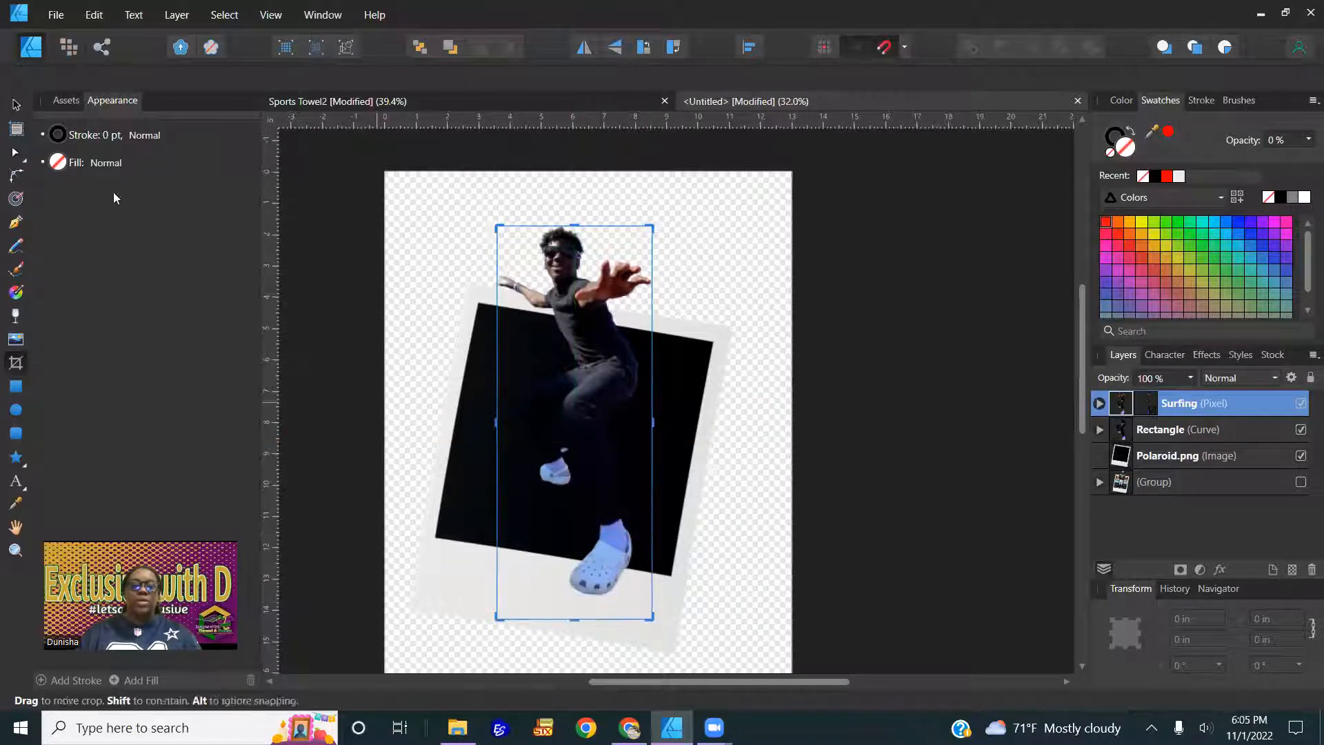
Erase the legs and shoe from the upper Surfing copy with the 1155.7 px Erase Brush, undoing the stroke over the head and arms
{"action": "left_click", "coordinate": [68, 45]}
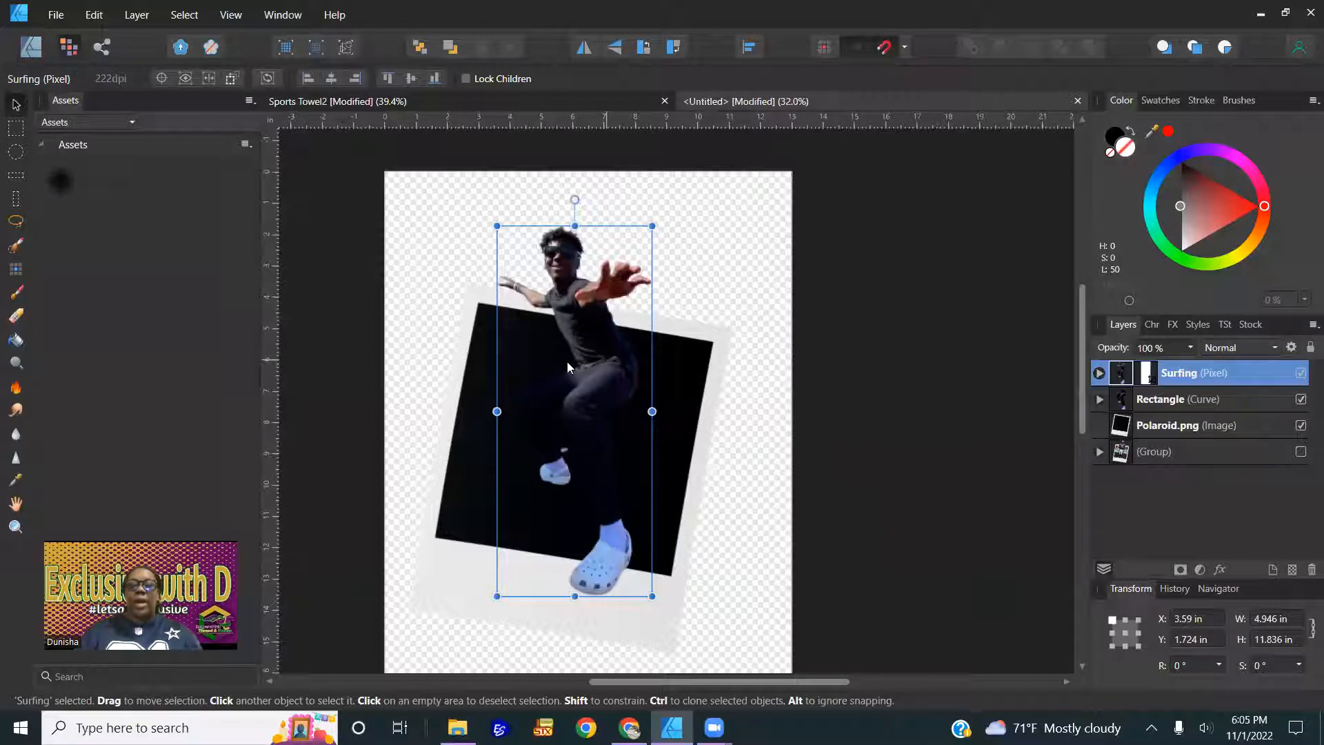
{"action": "left_click", "coordinate": [15, 317]}
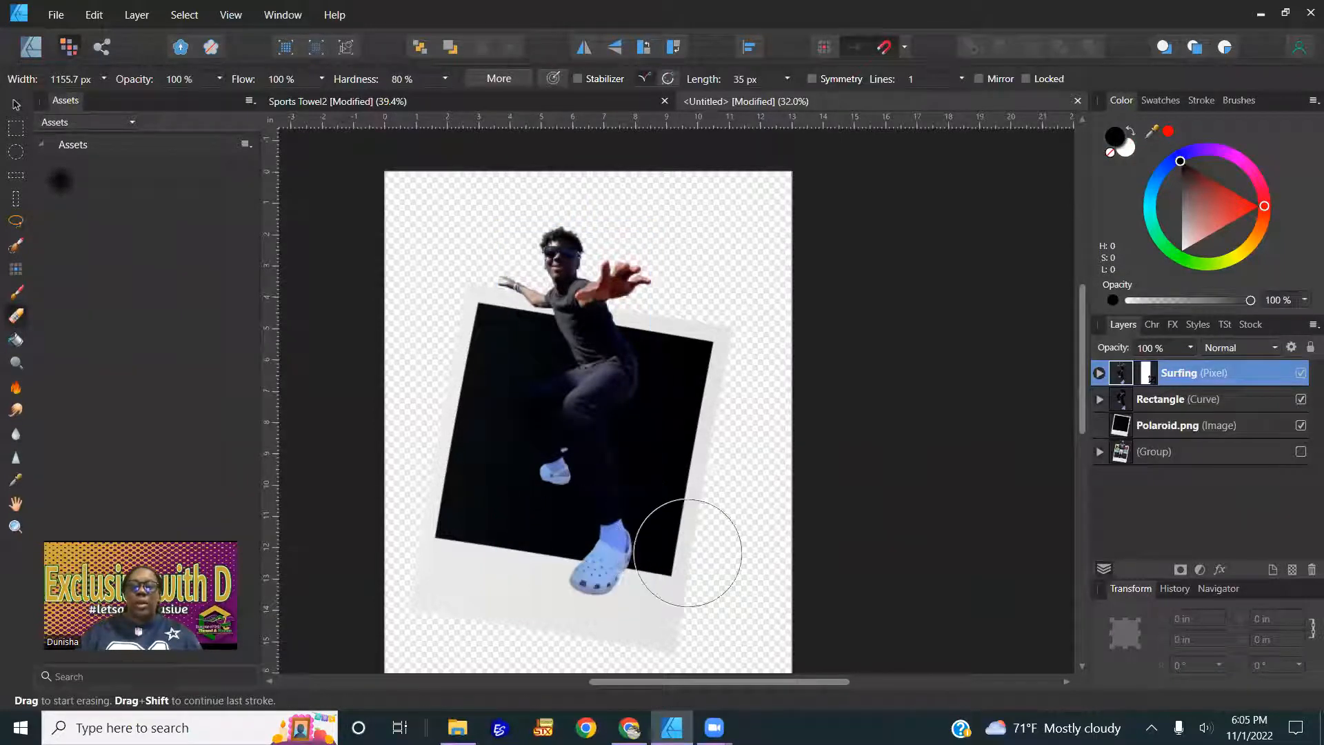
{"action": "left_click_drag", "start_coordinate": [618, 569], "coordinate": [739, 547]}
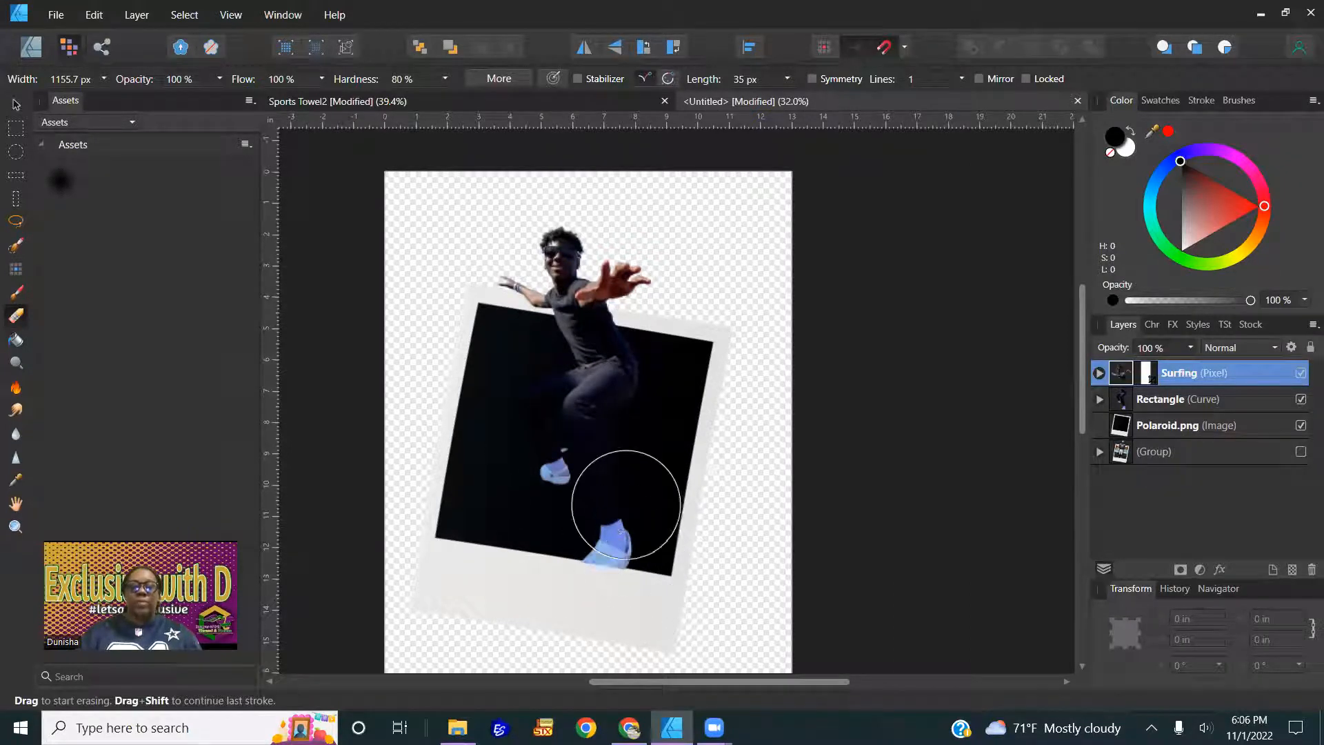
{"action": "mouse_move", "coordinate": [686, 349]}
{"action": "left_mouse_down"}
{"action": "mouse_move", "coordinate": [541, 256]}
{"action": "mouse_move", "coordinate": [466, 279]}
{"action": "left_mouse_up"}
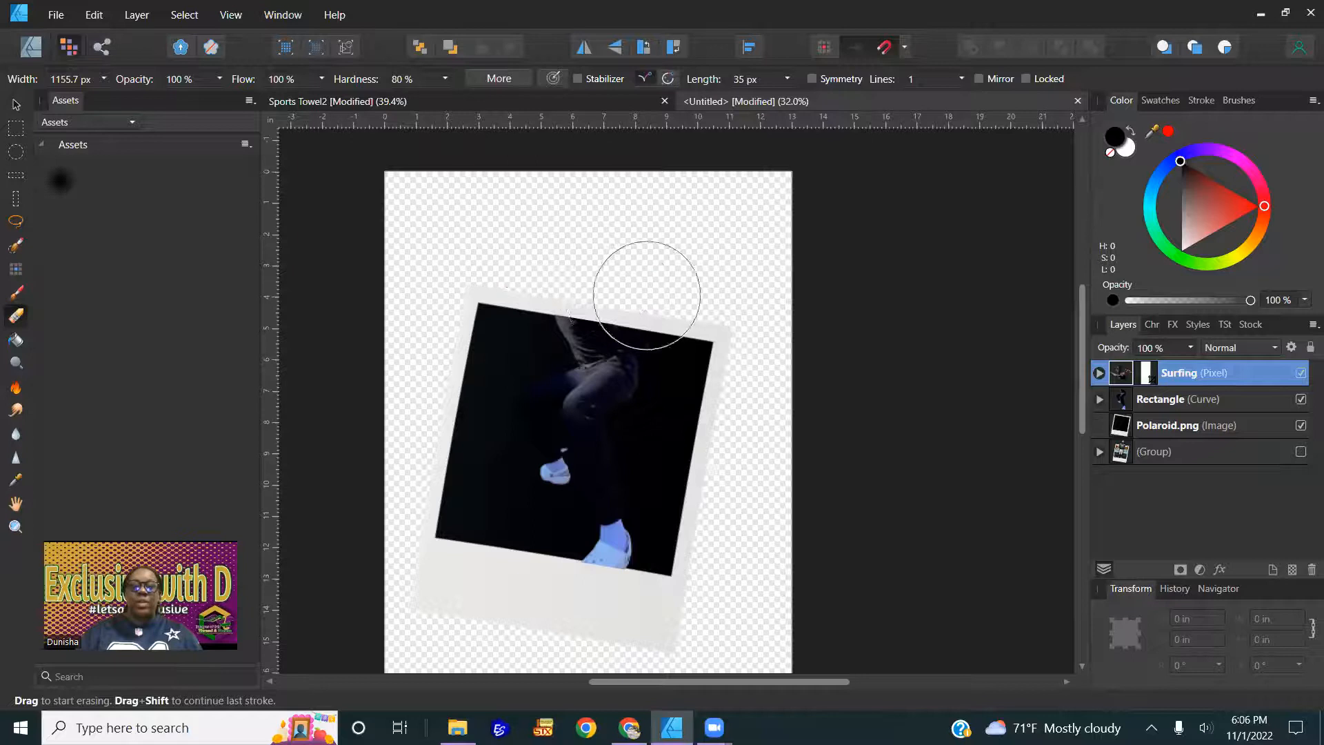
{"action": "key", "text": "ctrl+z"}
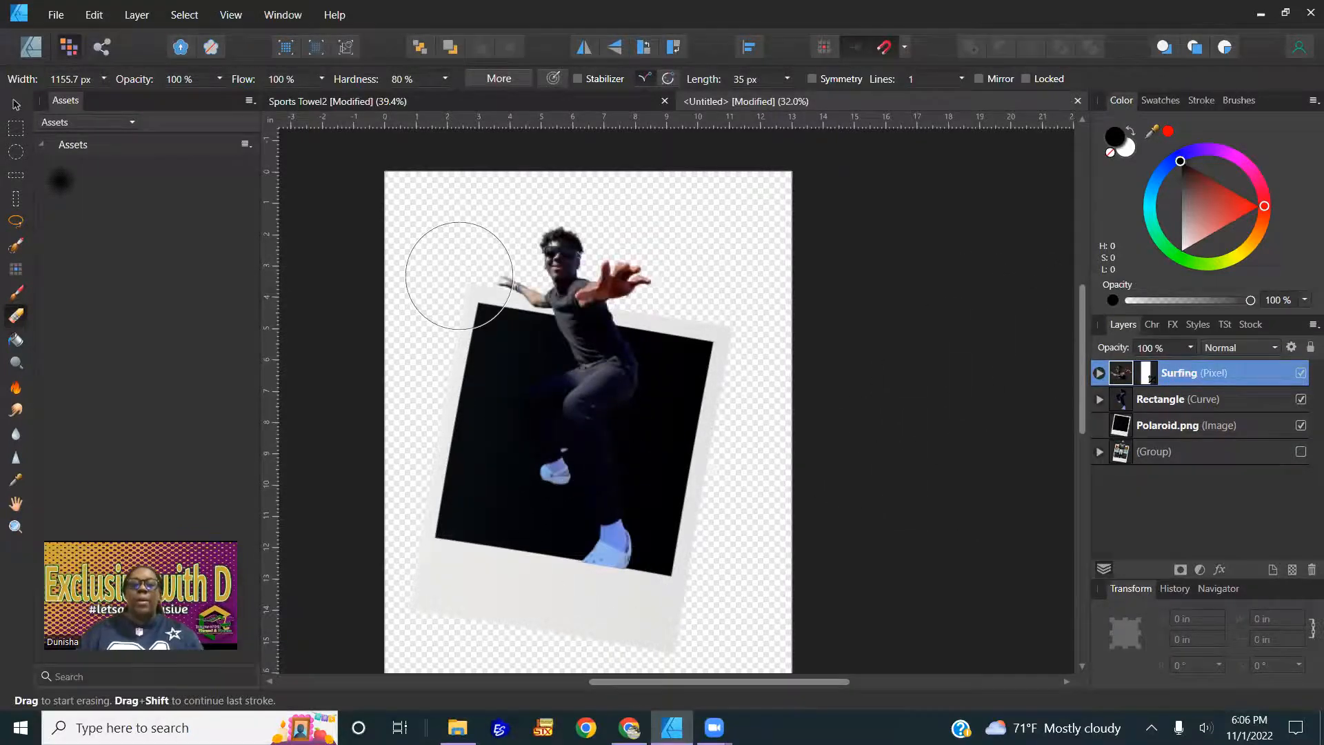
Move the upper-body Surfing cutout away from the legs to show the separate piece, and undo the move
{"action": "left_click", "coordinate": [15, 105]}
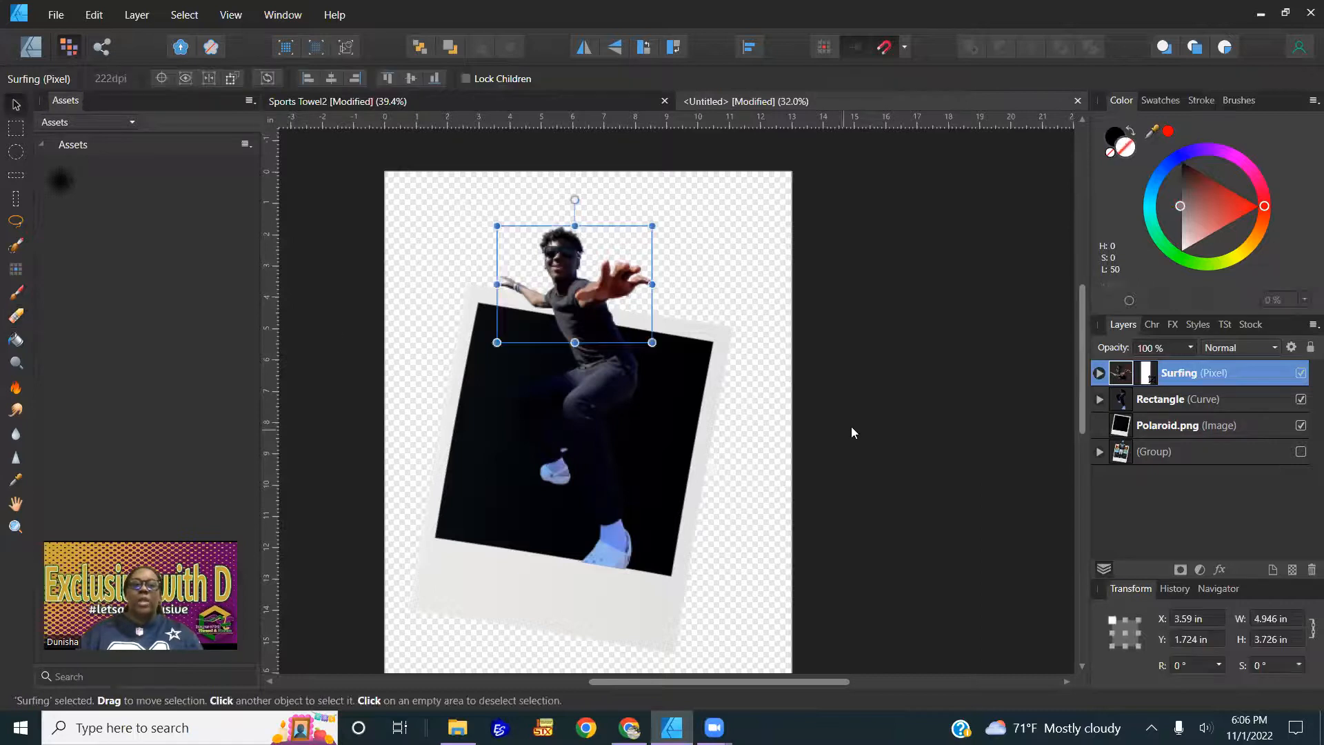
{"action": "left_click_drag", "start_coordinate": [583, 309], "coordinate": [641, 275]}
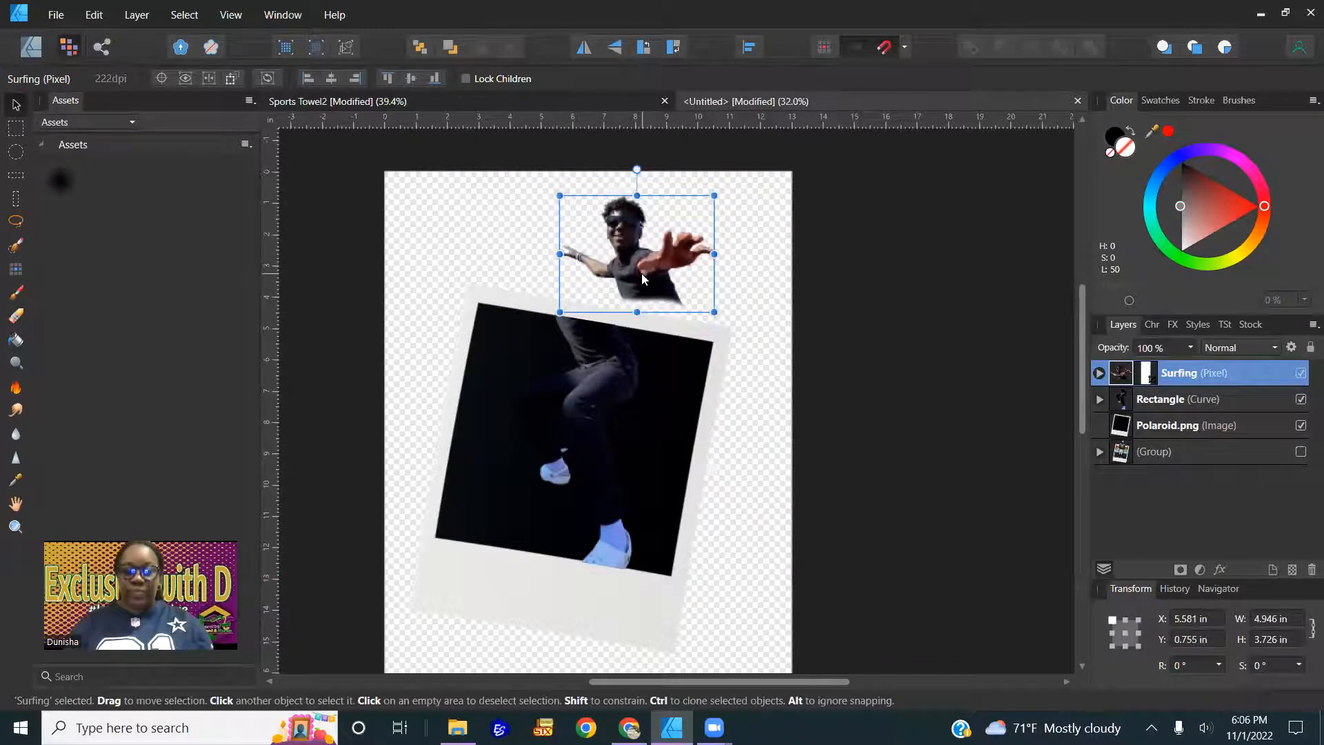
{"action": "key", "text": "ctrl+z"}
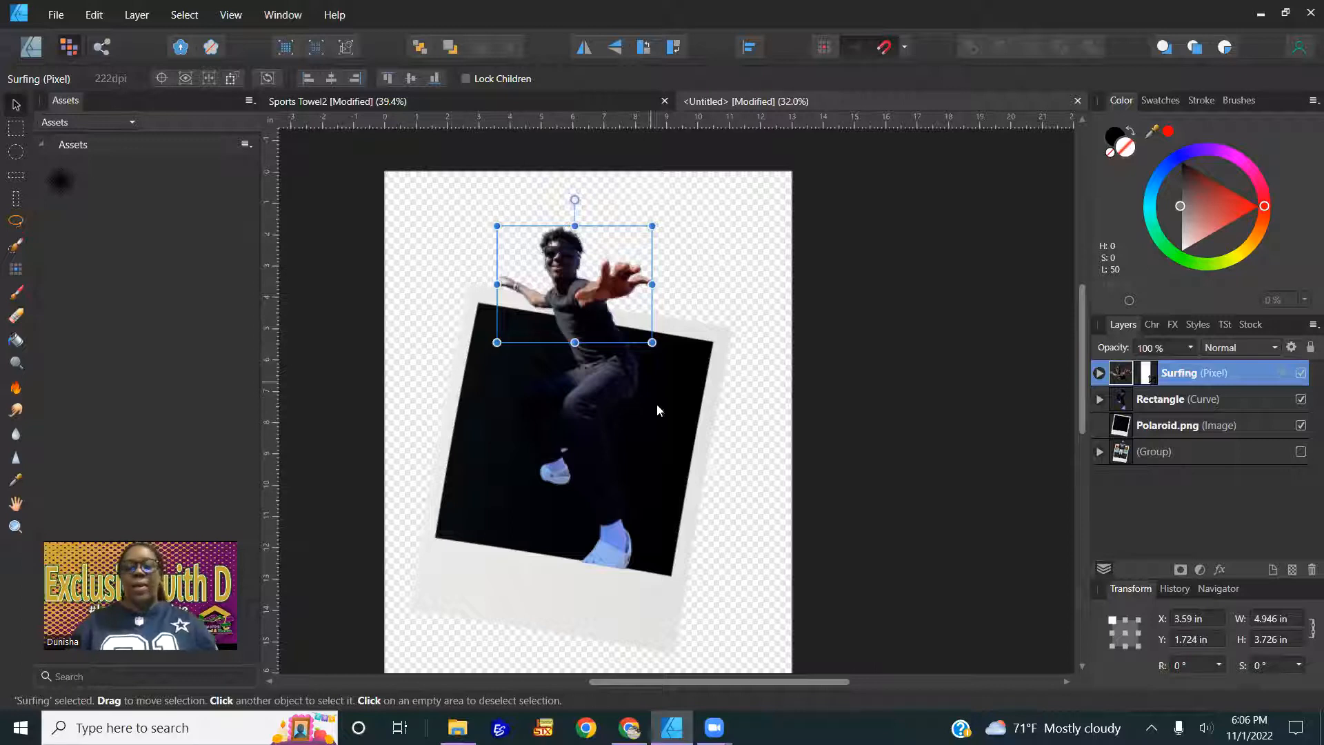
{"action": "left_click", "coordinate": [931, 341]}
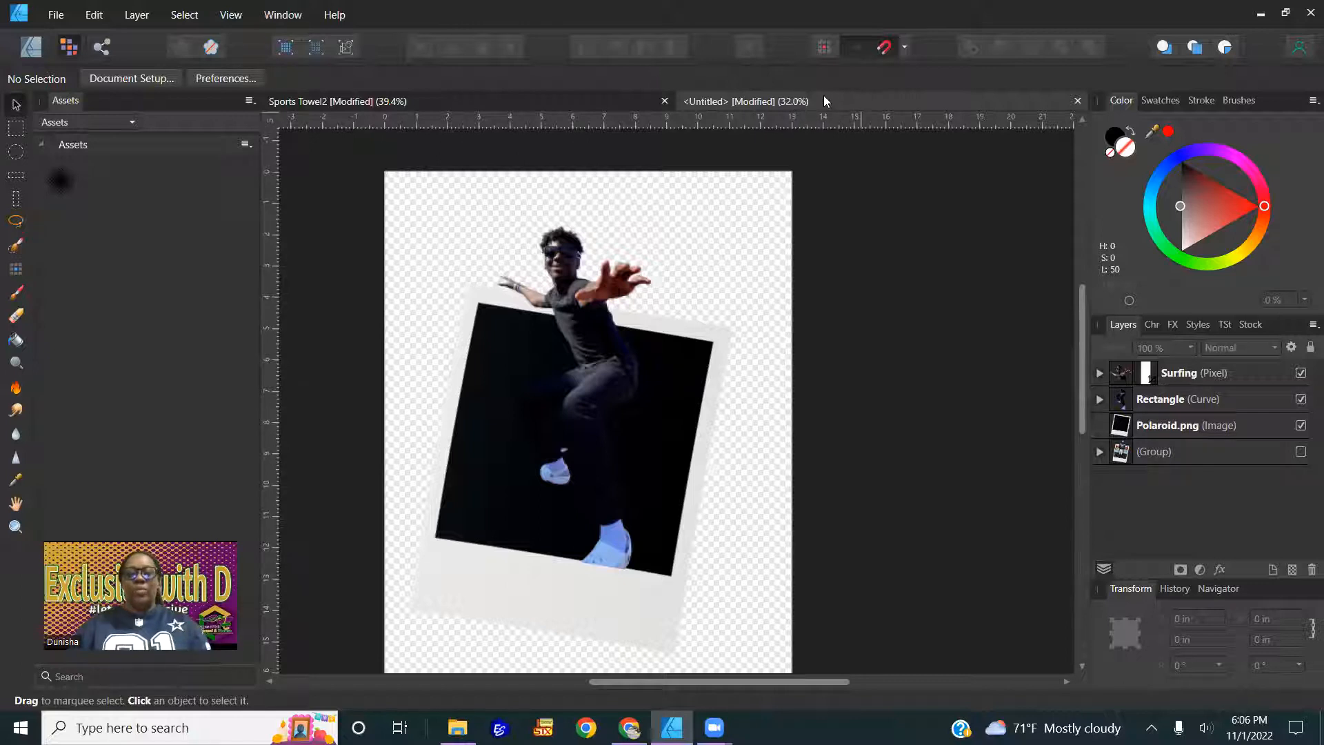
Switch to the Sports Towel2 document, hide the Football layer and make the Cheer layer visible
{"action": "left_click", "coordinate": [573, 105]}
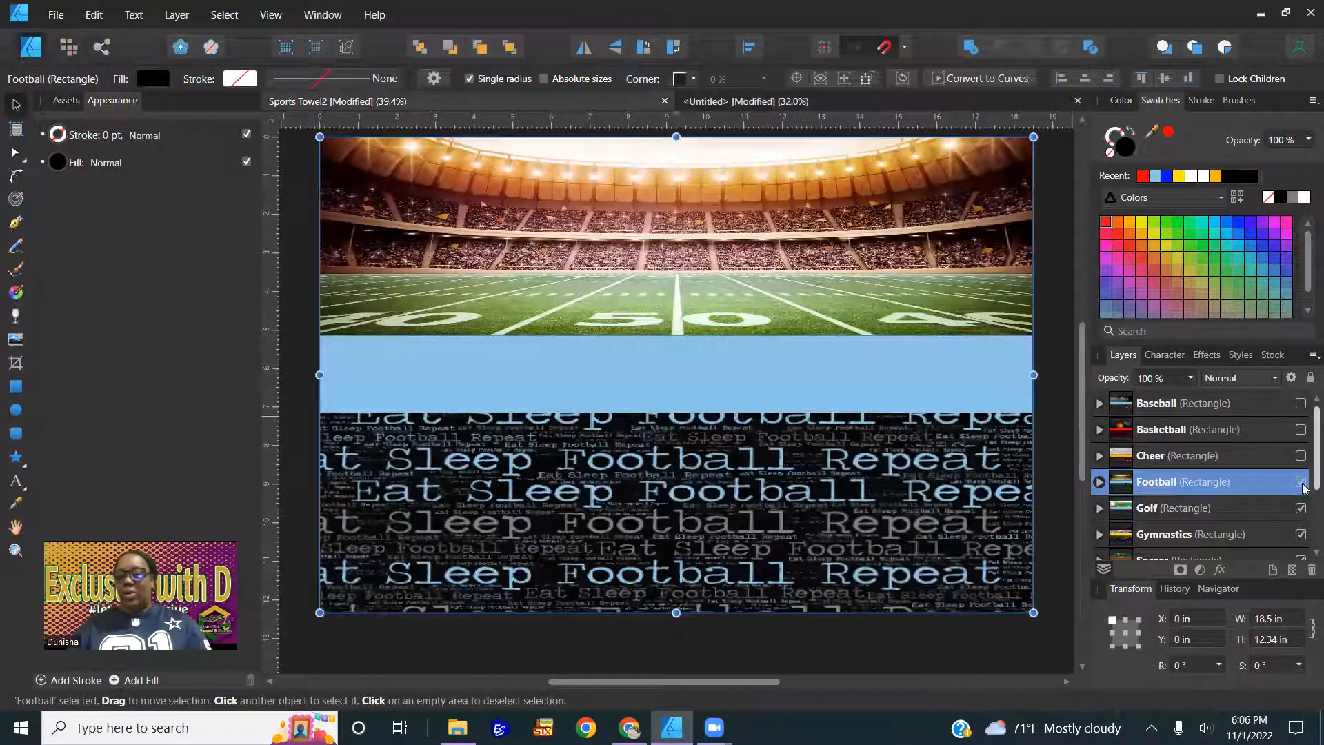
{"action": "left_click", "coordinate": [1301, 481]}
{"action": "scroll", "coordinate": [1245, 495], "scroll_direction": "down", "scroll_amount": 4}
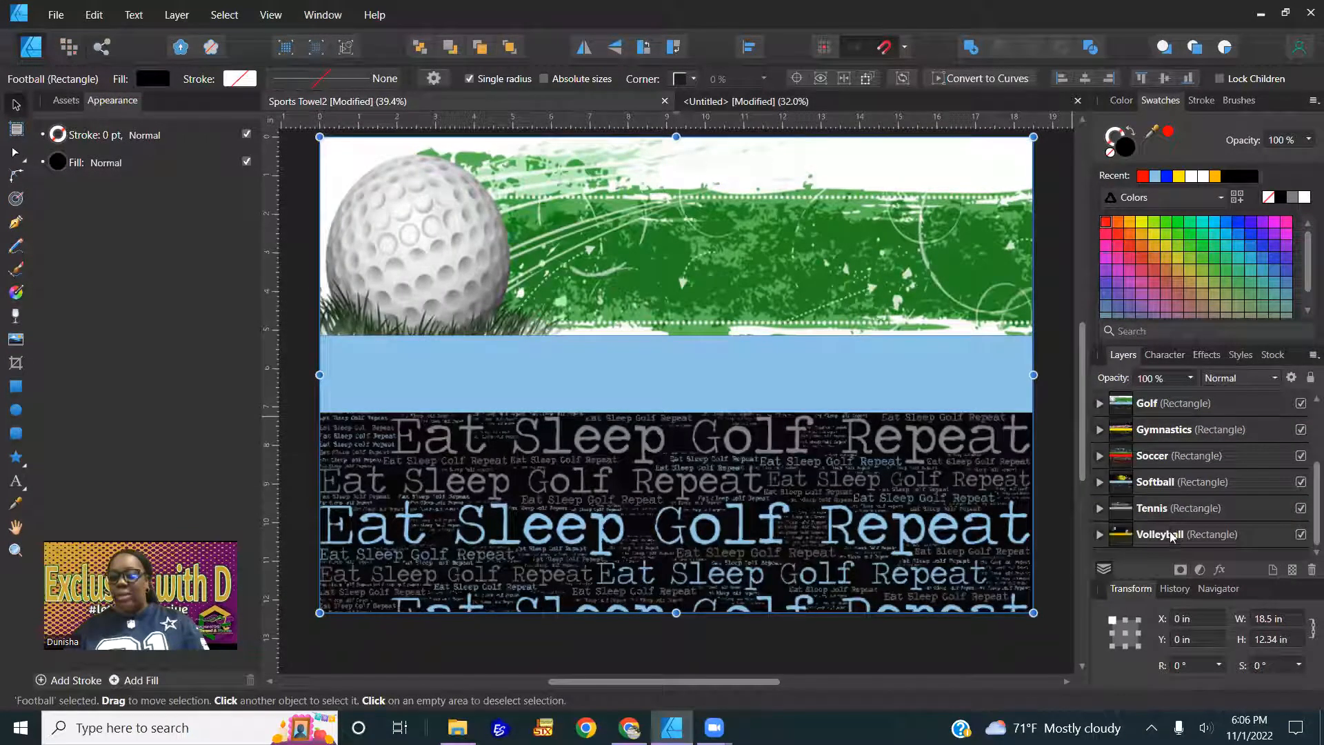
{"action": "scroll", "coordinate": [1179, 514], "scroll_direction": "up", "scroll_amount": 4}
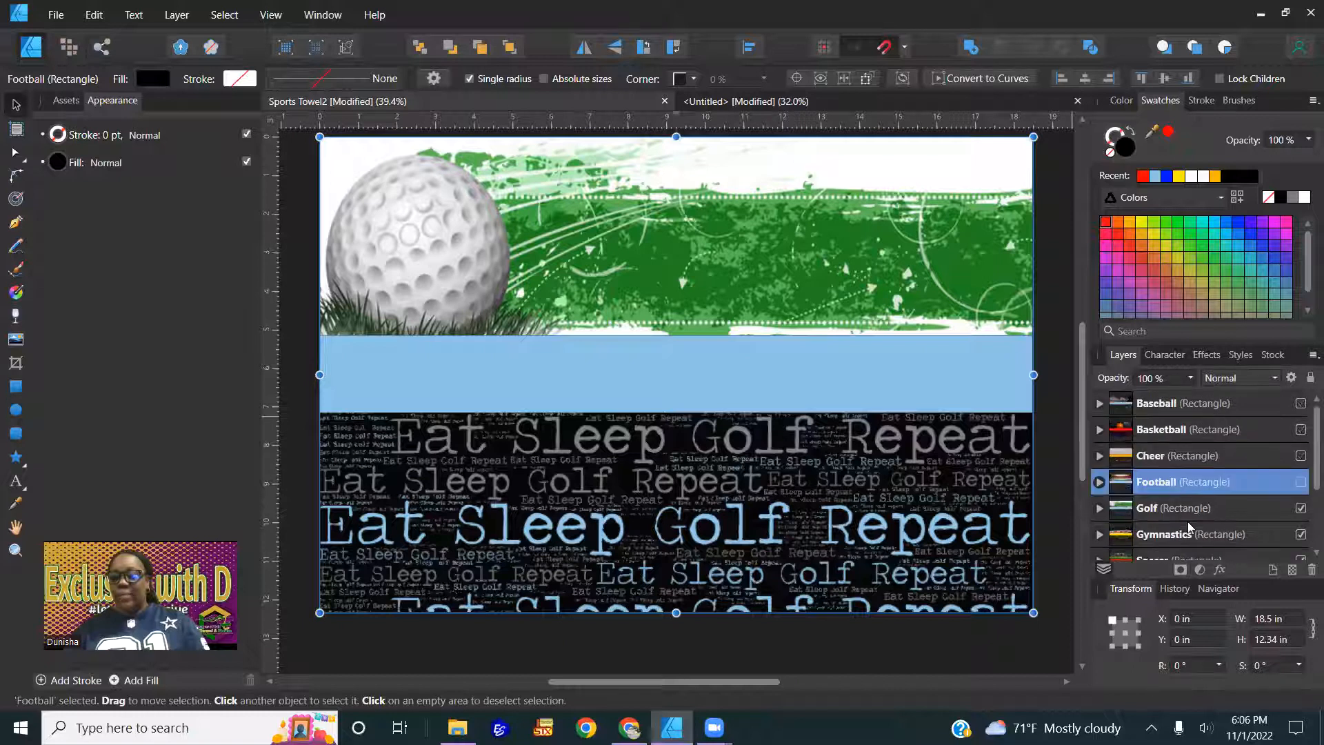
{"action": "left_click", "coordinate": [1294, 455]}
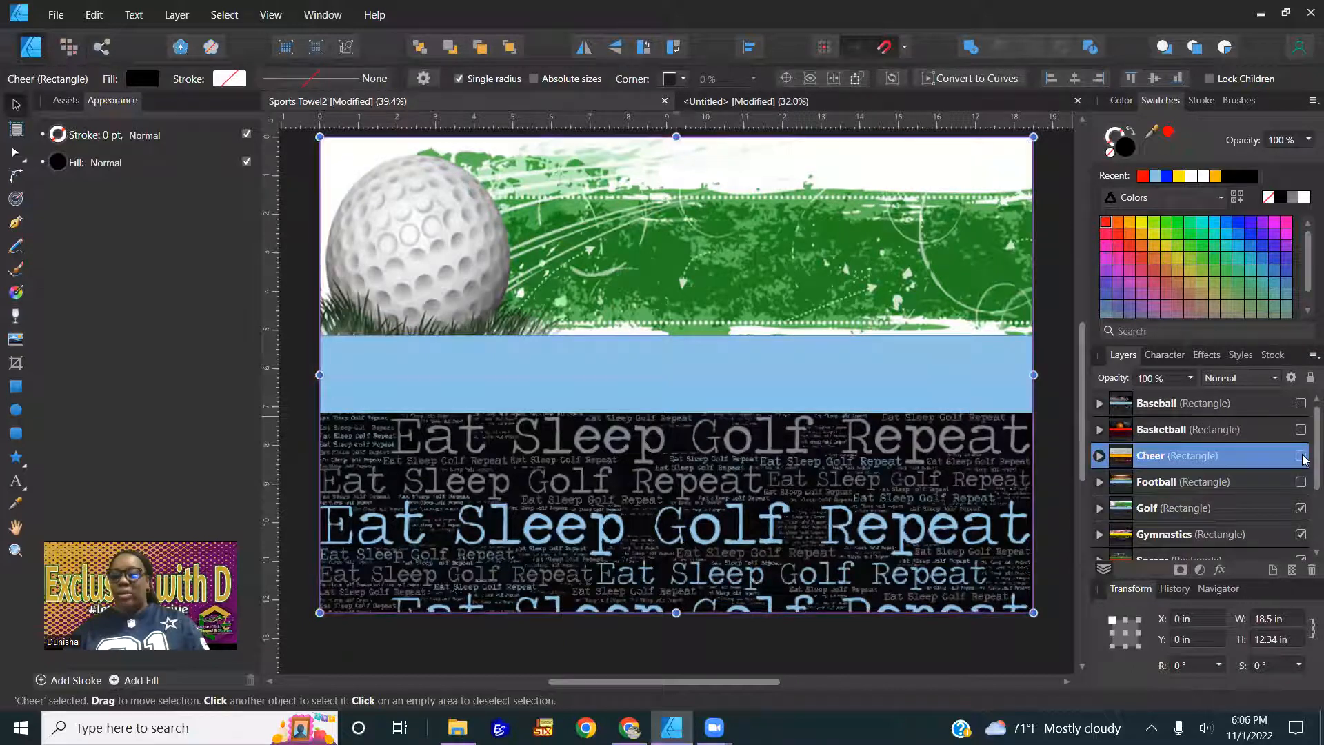
{"action": "left_click", "coordinate": [1302, 455]}
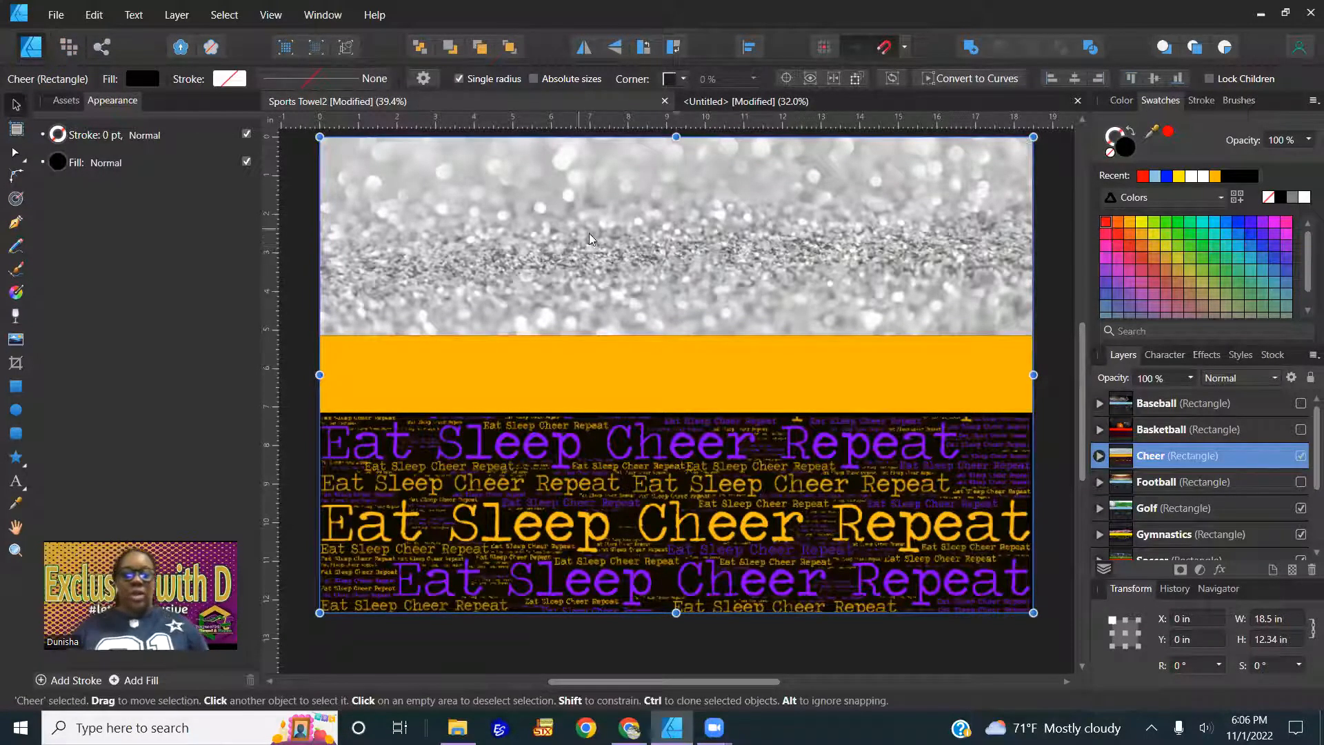
{"action": "left_click", "coordinate": [1056, 289]}
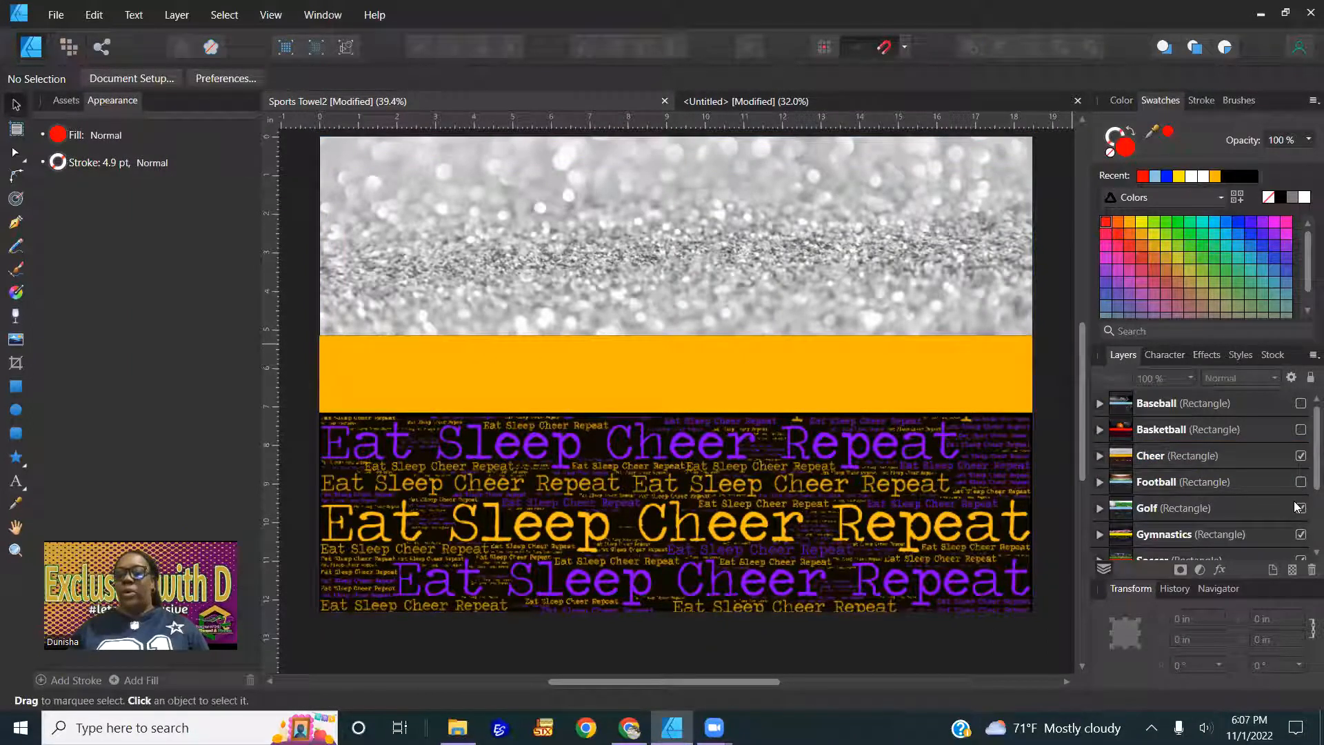
Fill the middle band rectangle inside the Cheer layer with the recently used light blue
{"action": "left_click", "coordinate": [1100, 456]}
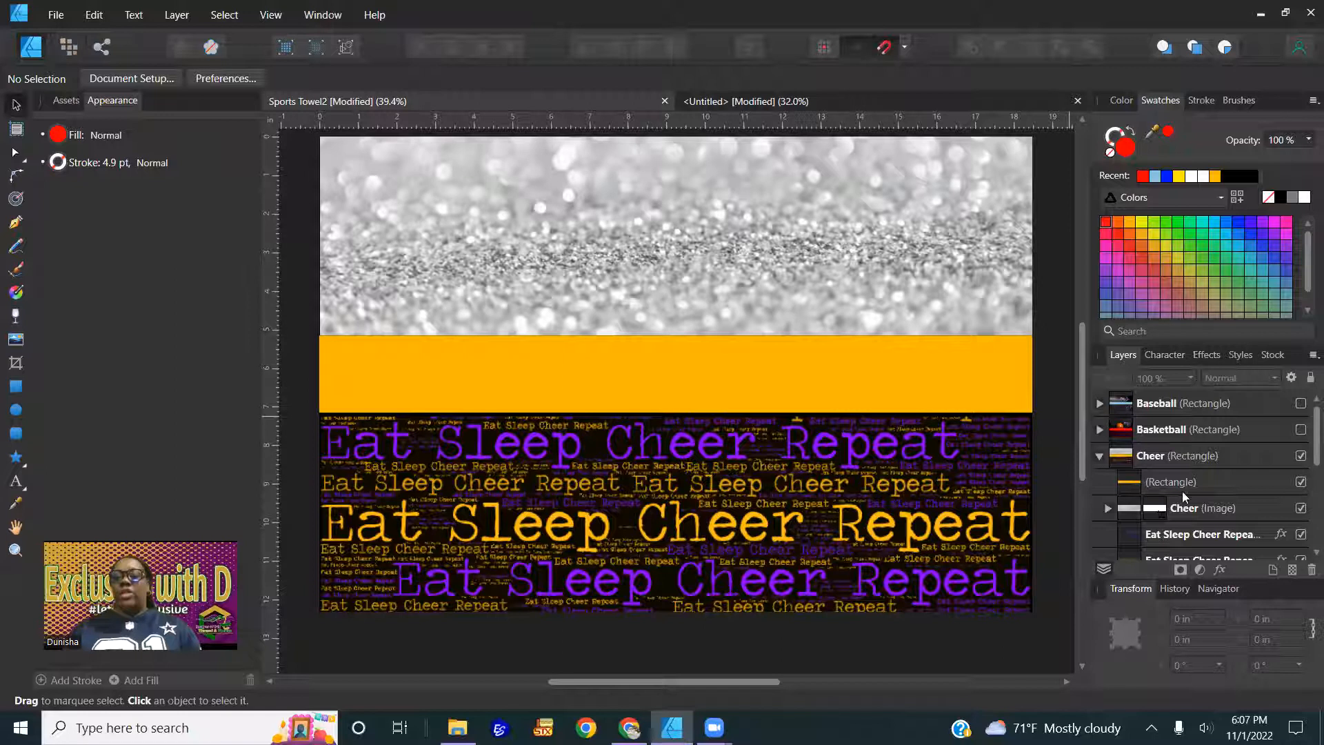
{"action": "left_click", "coordinate": [1184, 488]}
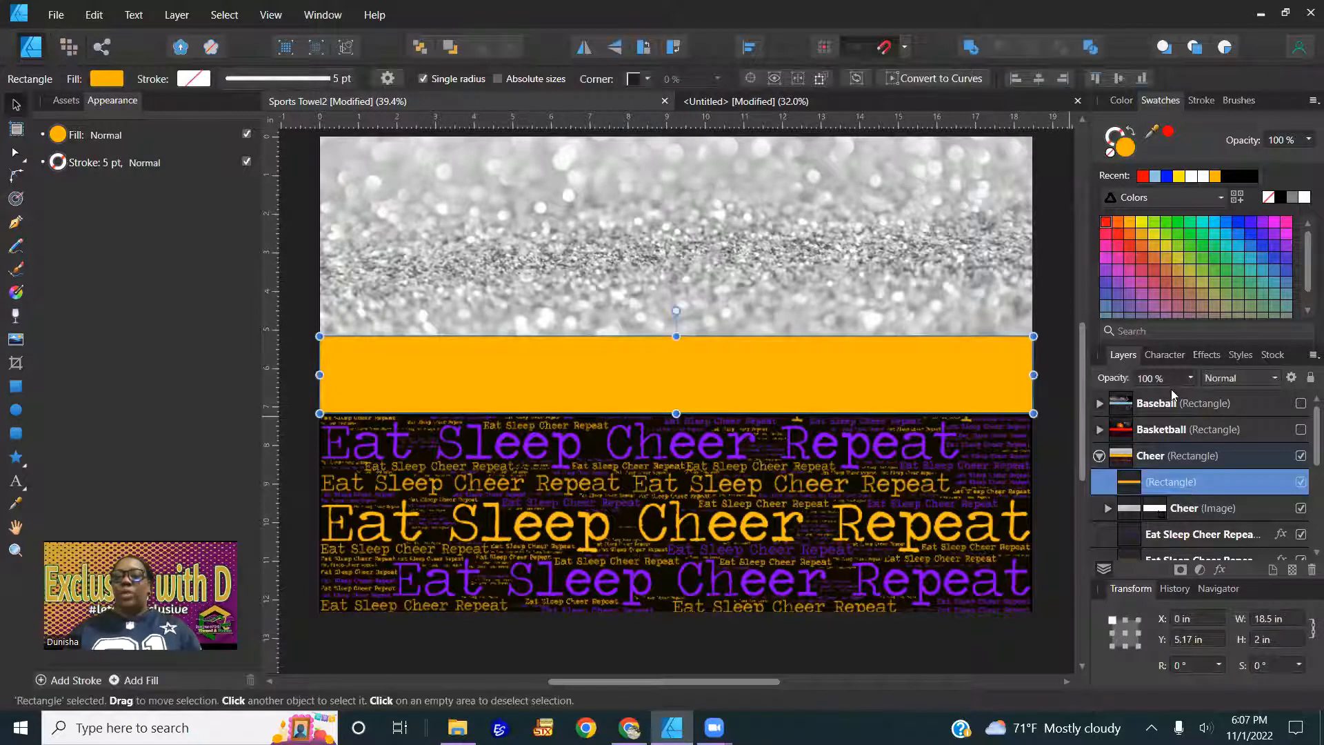
{"action": "left_click", "coordinate": [1157, 177]}
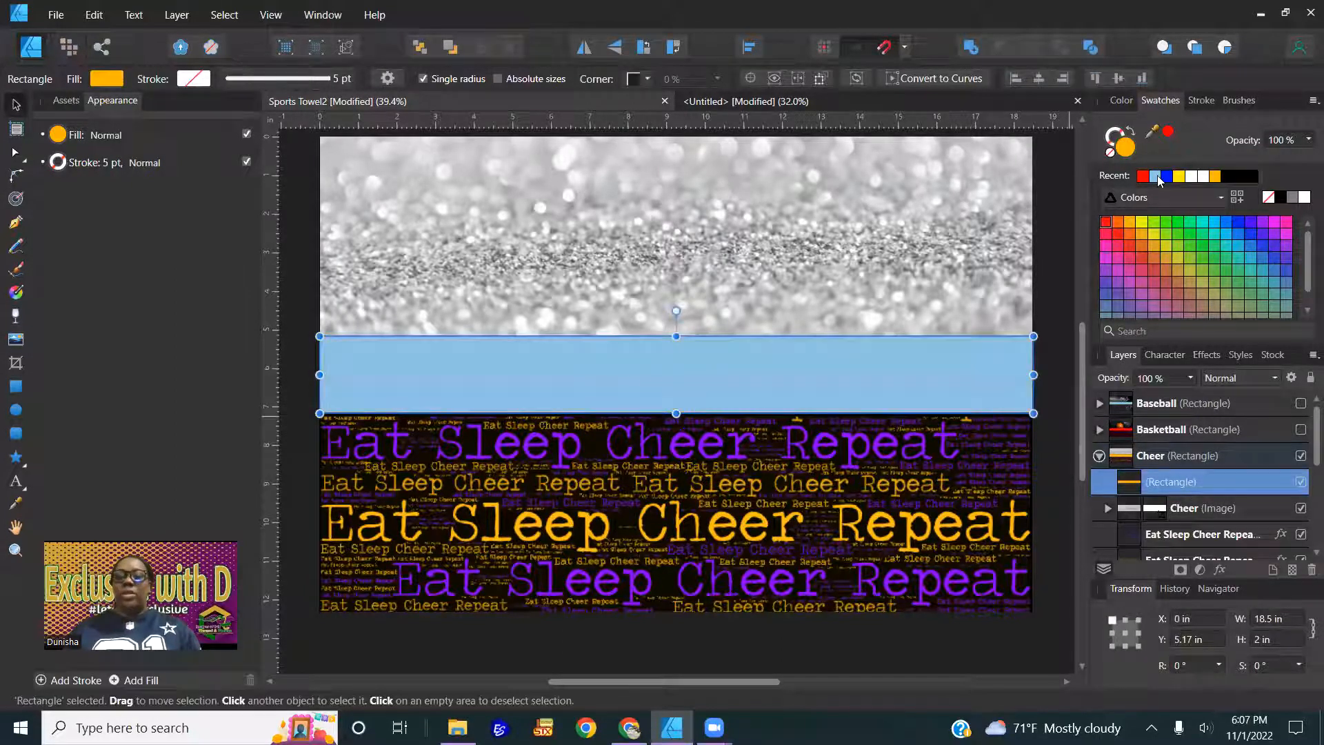
Set the Color Overlay of the upper Eat Sleep Cheer Repeat layer to white and close its layer effects
{"action": "scroll", "coordinate": [1172, 455], "scroll_direction": "down", "scroll_amount": 1}
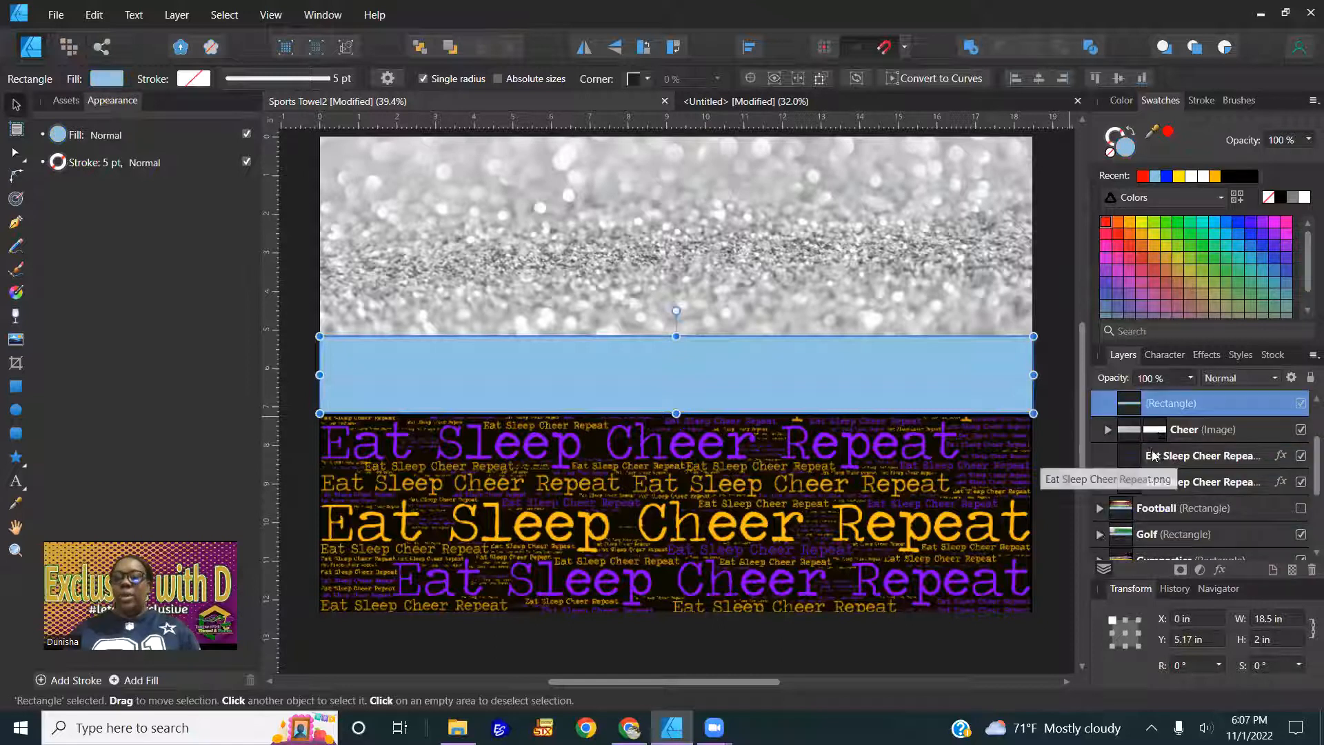
{"action": "left_click", "coordinate": [1168, 458]}
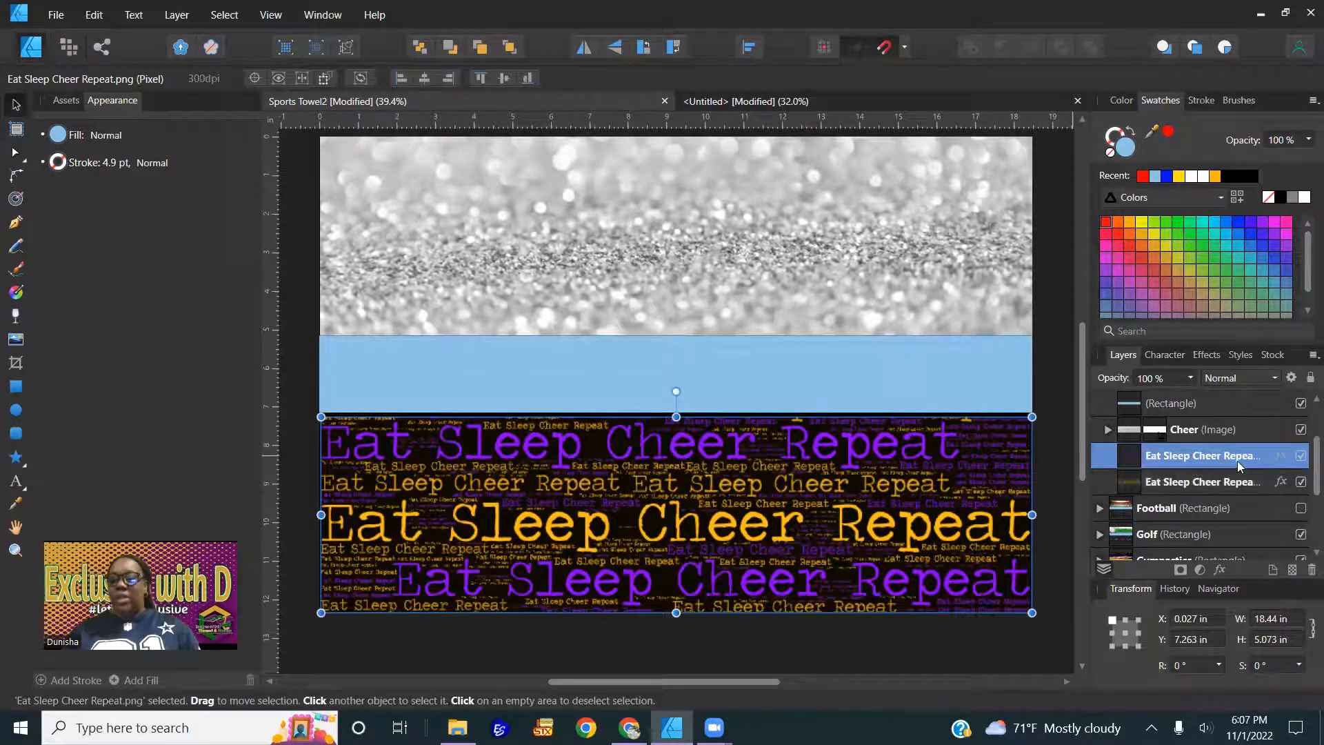
{"action": "left_click", "coordinate": [1282, 455]}
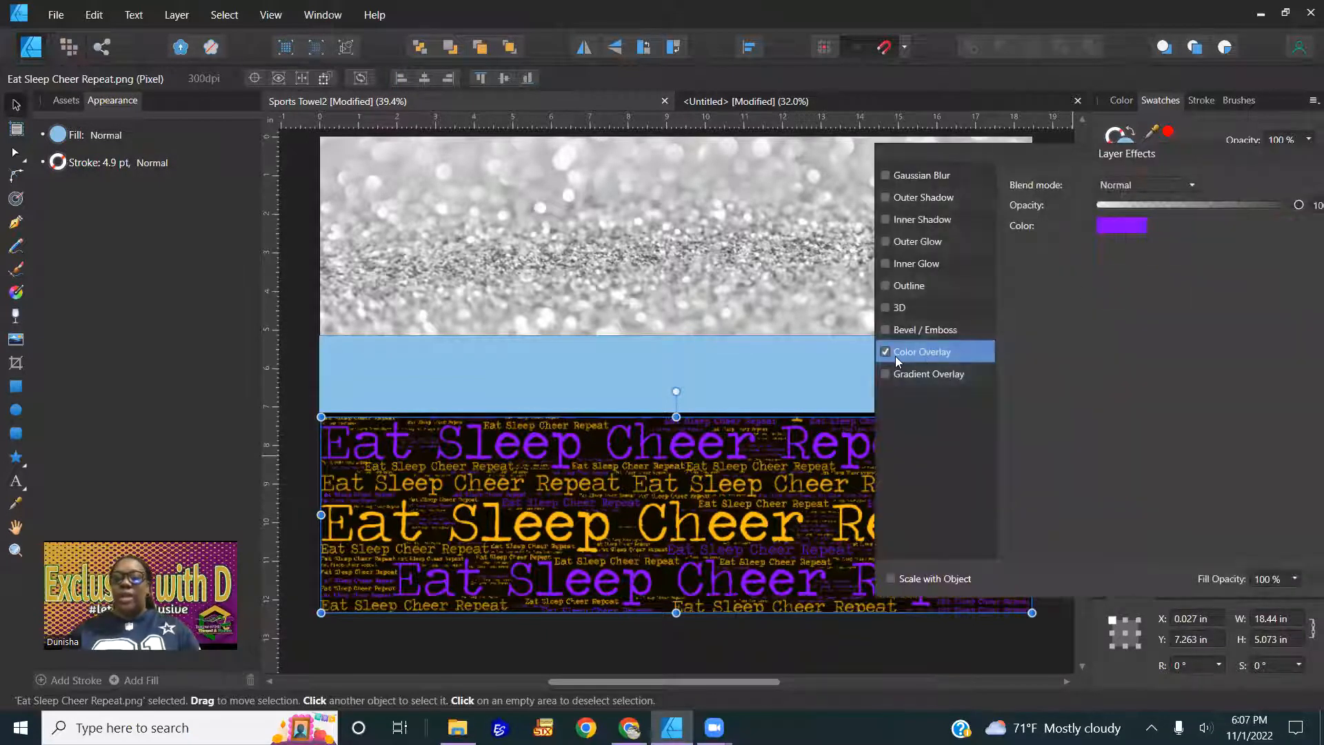
{"action": "left_click", "coordinate": [1113, 225]}
{"action": "left_click", "coordinate": [1164, 362]}
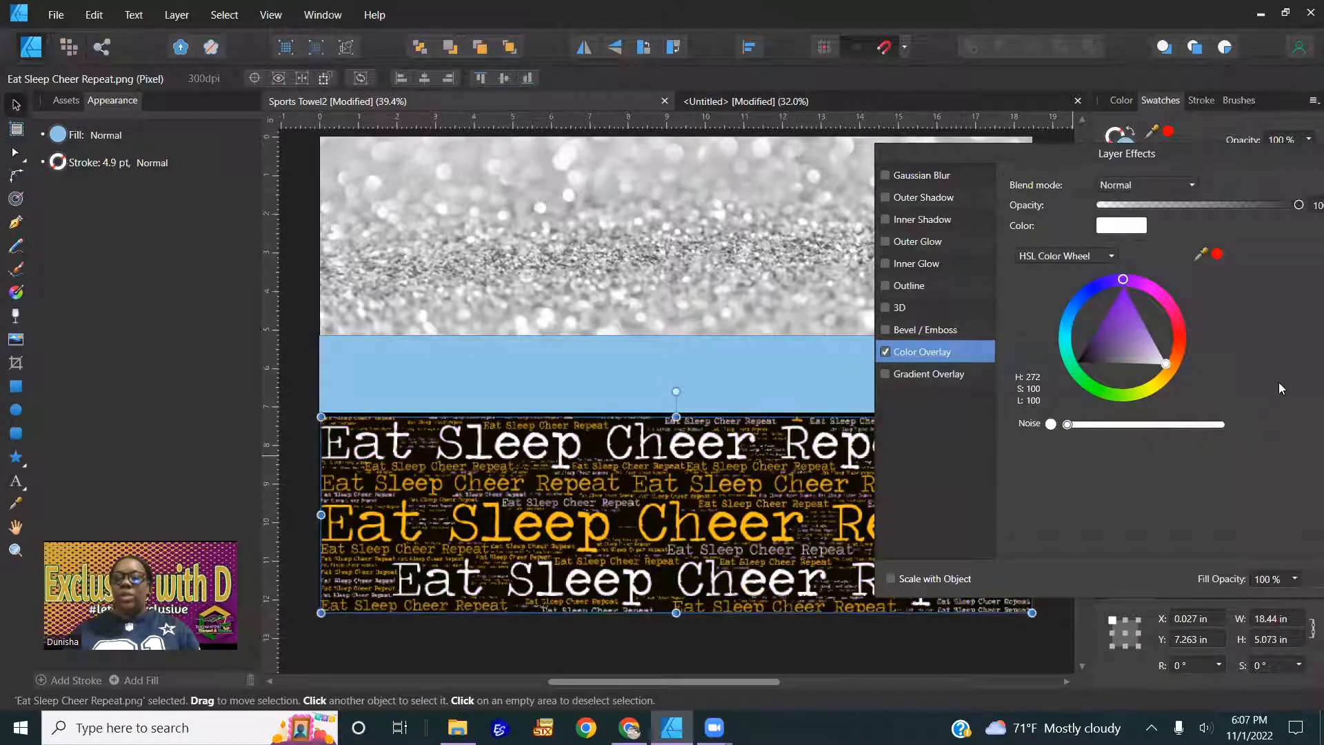
{"action": "left_click", "coordinate": [1302, 579]}
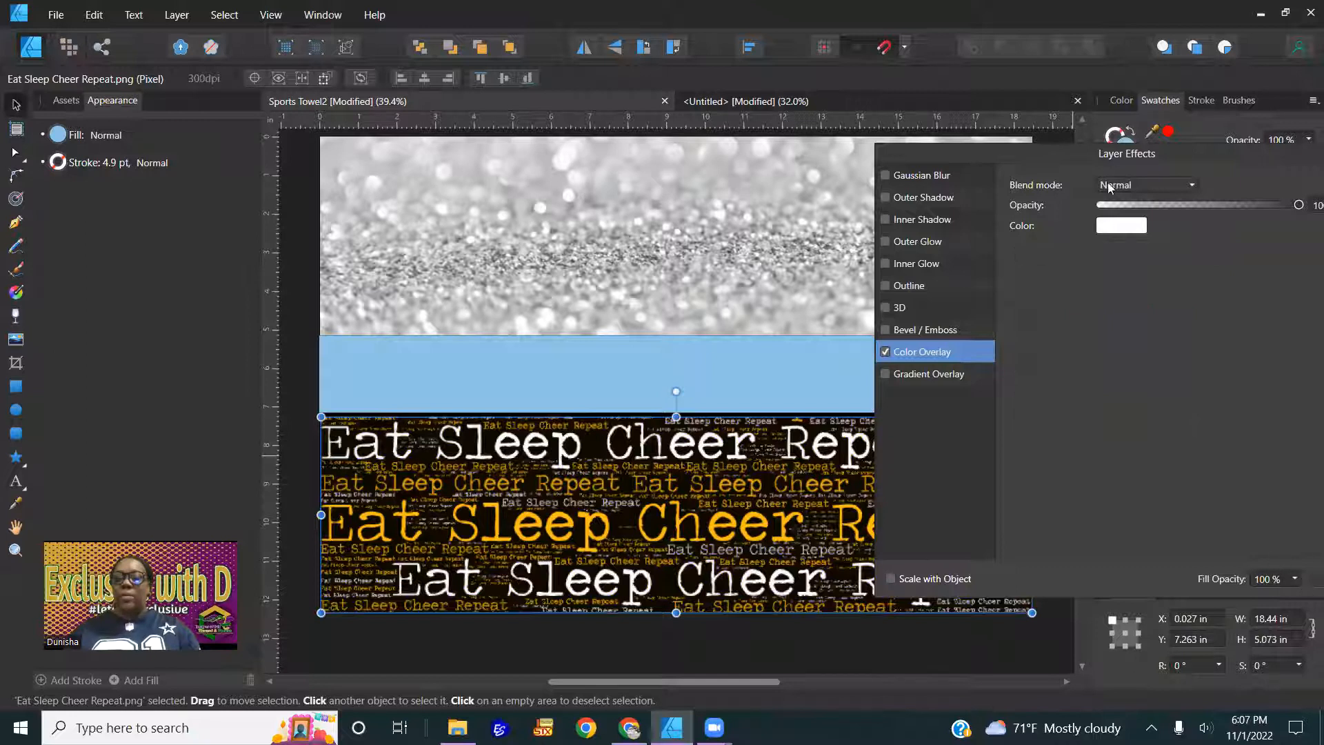
{"action": "left_click_drag", "start_coordinate": [1225, 153], "coordinate": [1192, 155]}
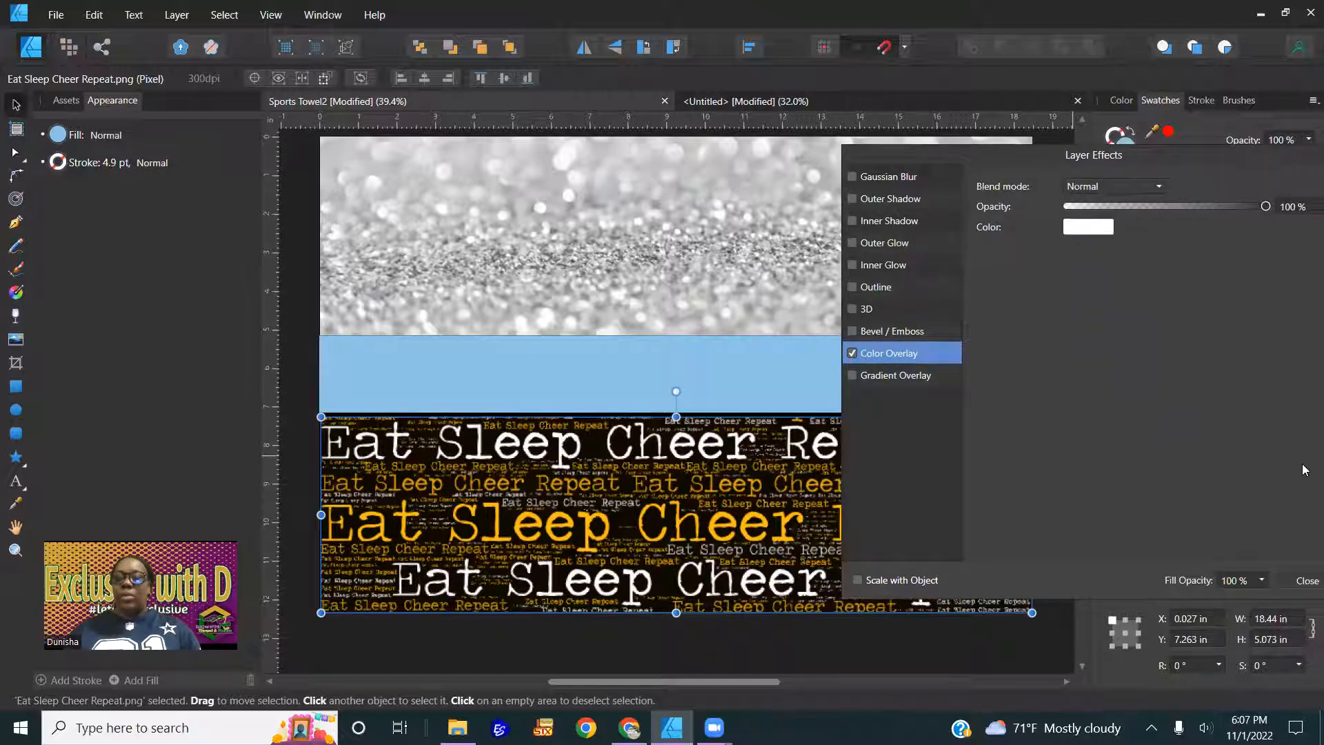
{"action": "left_click", "coordinate": [1306, 581]}
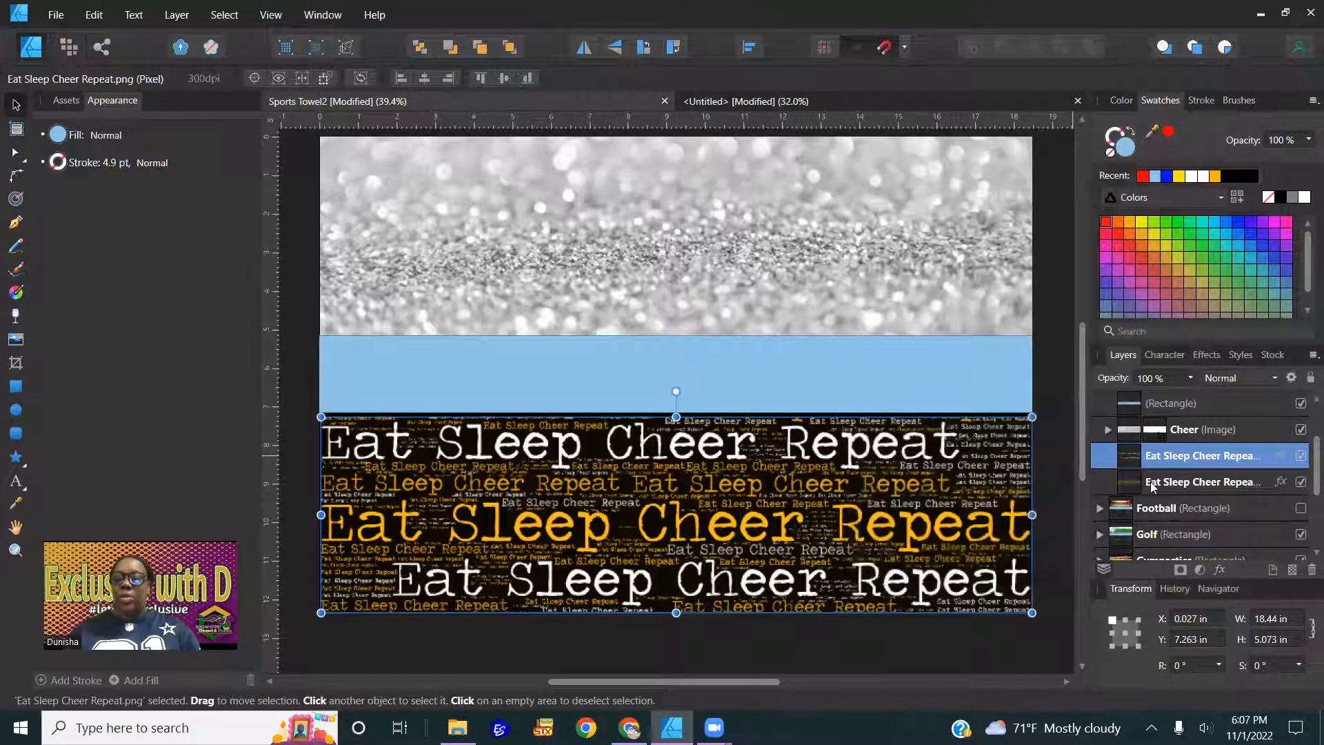
Set the Color Overlay of the lower Eat Sleep Cheer Repeat layer to the light blue sampled from the middle band
{"action": "left_click", "coordinate": [1155, 481]}
{"action": "left_click", "coordinate": [1277, 482]}
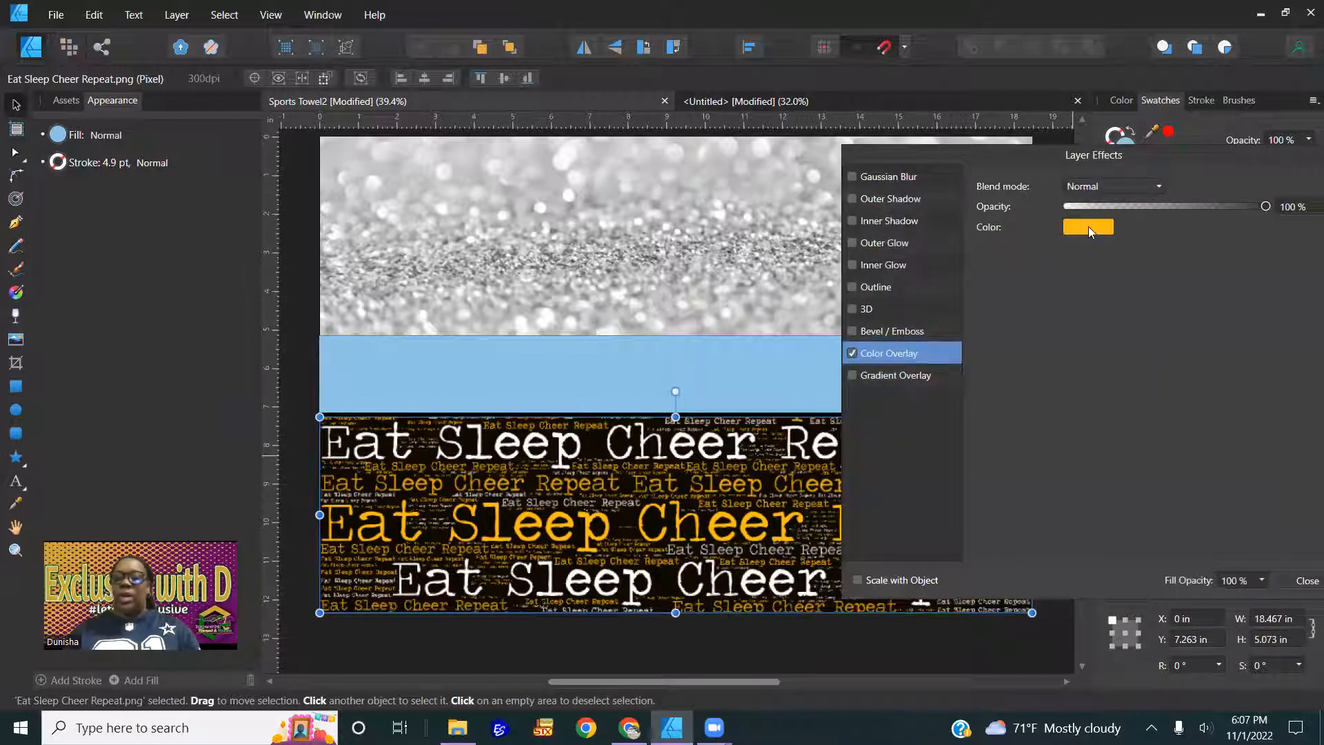
{"action": "left_click", "coordinate": [1088, 227]}
{"action": "left_click_drag", "start_coordinate": [1170, 256], "coordinate": [773, 369]}
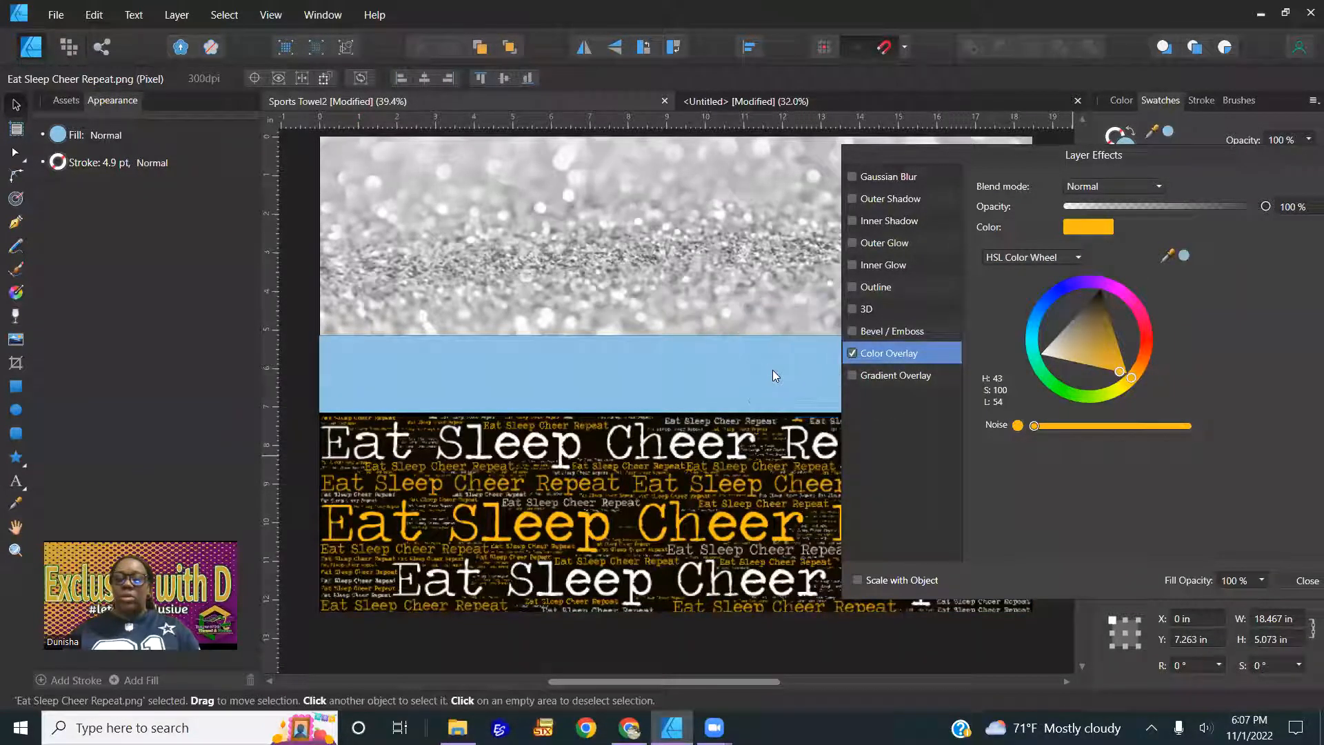
{"action": "left_click", "coordinate": [1185, 256]}
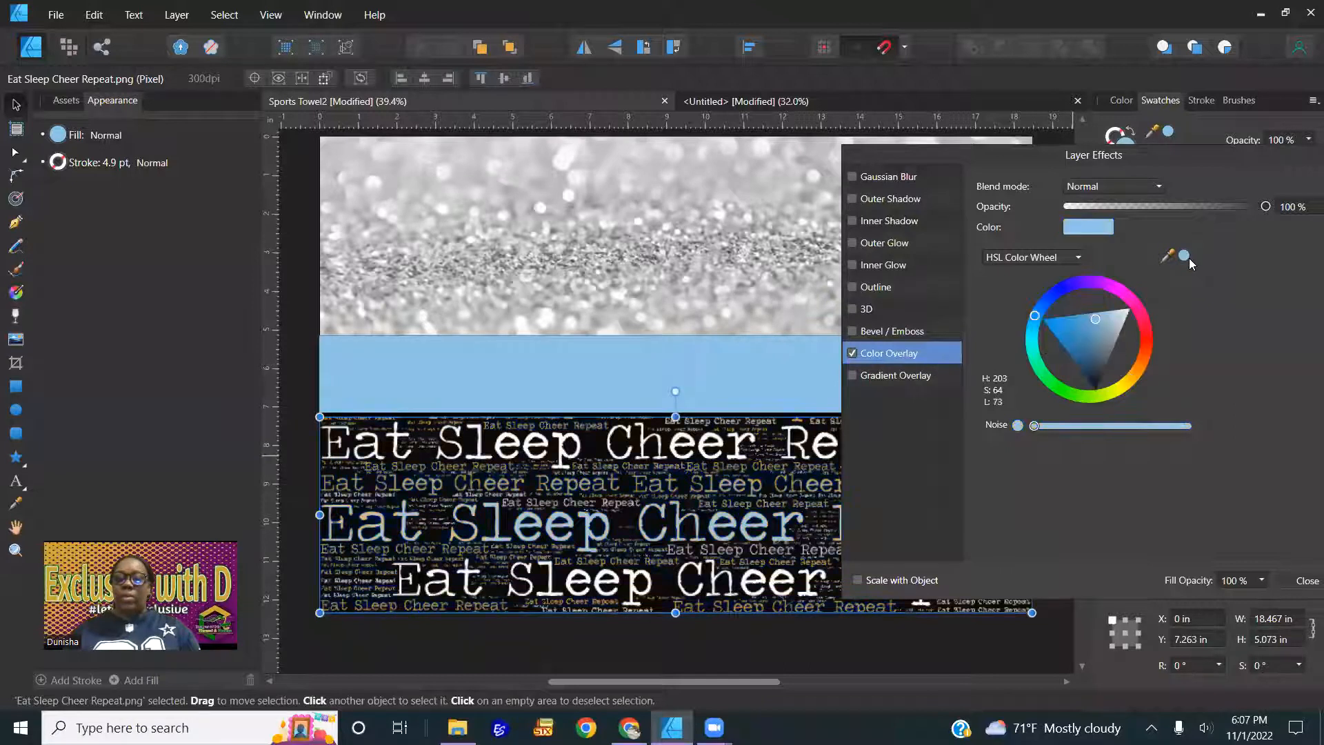
{"action": "left_click", "coordinate": [1306, 581]}
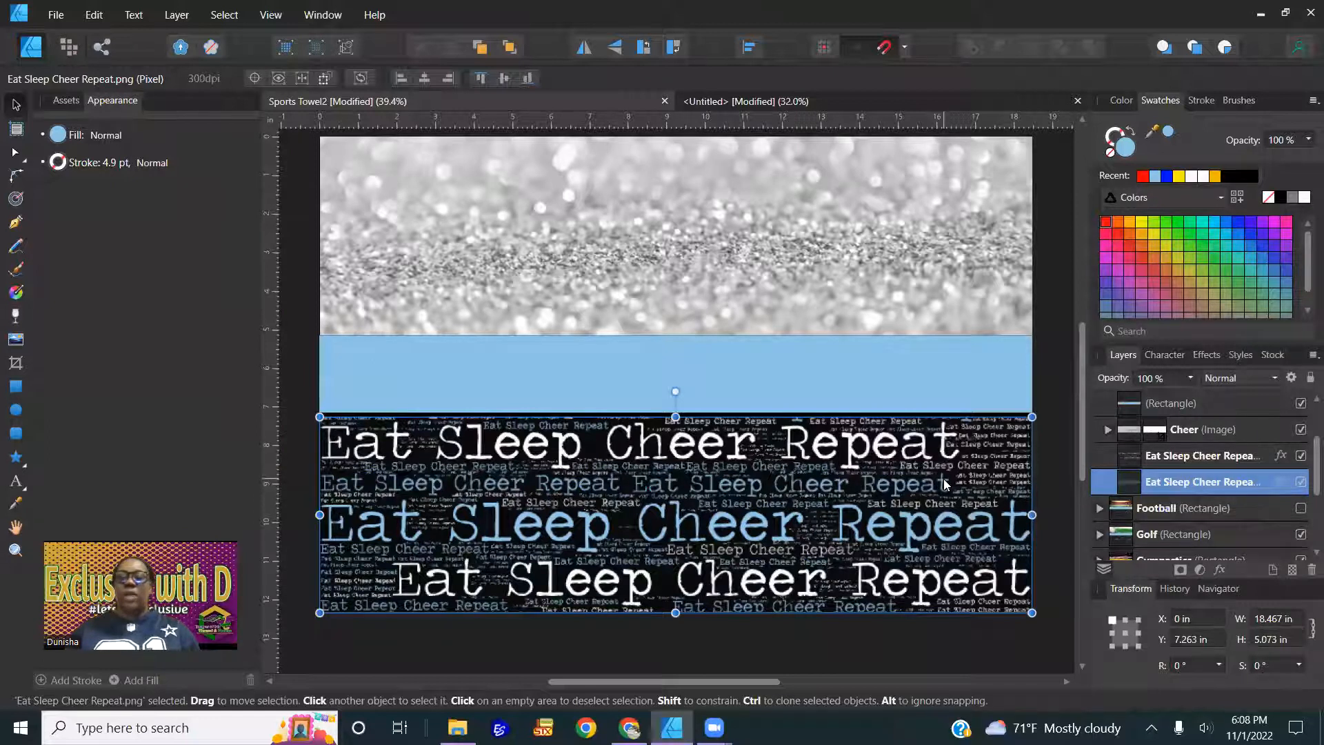
Try red and yellow fills on the Cheer background rectangle, return it to black and deselect it
{"action": "scroll", "coordinate": [1200, 476], "scroll_direction": "up", "scroll_amount": 2}
{"action": "scroll", "coordinate": [901, 569], "scroll_direction": "up", "scroll_amount": 1}
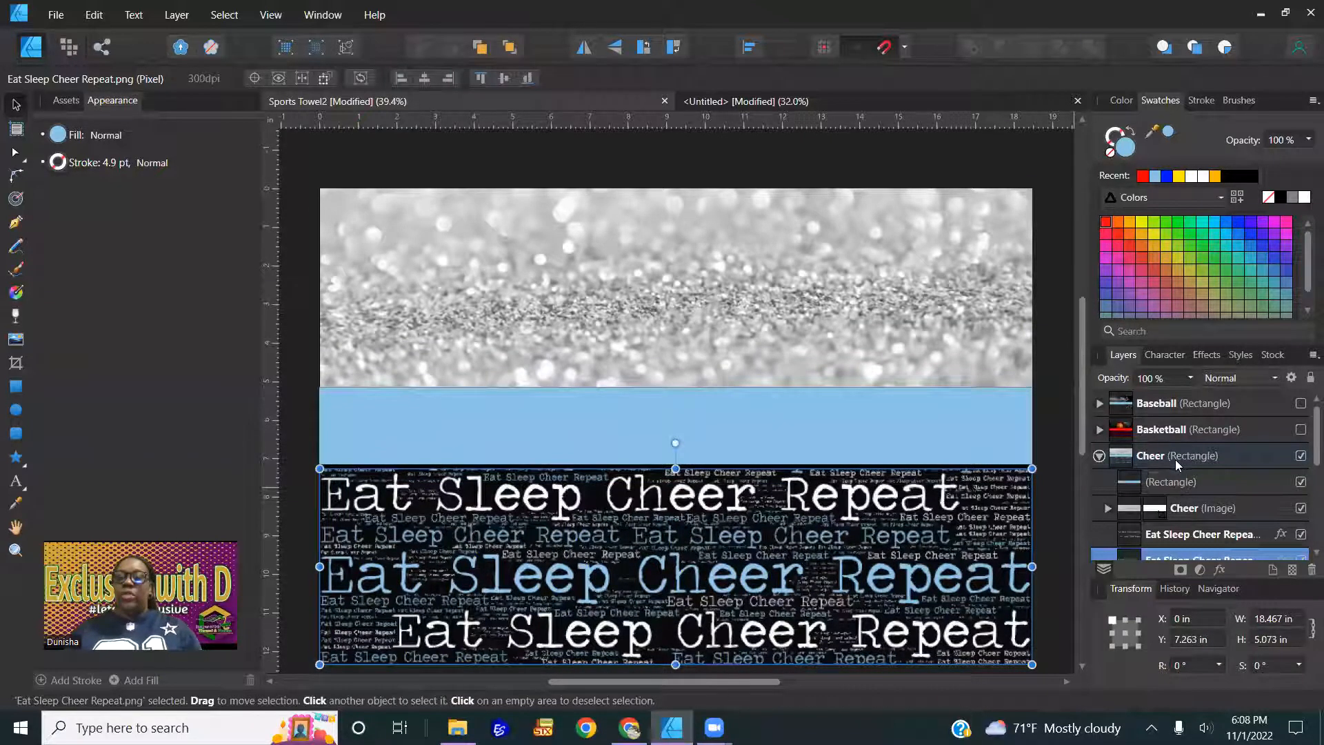
{"action": "left_click", "coordinate": [1152, 452]}
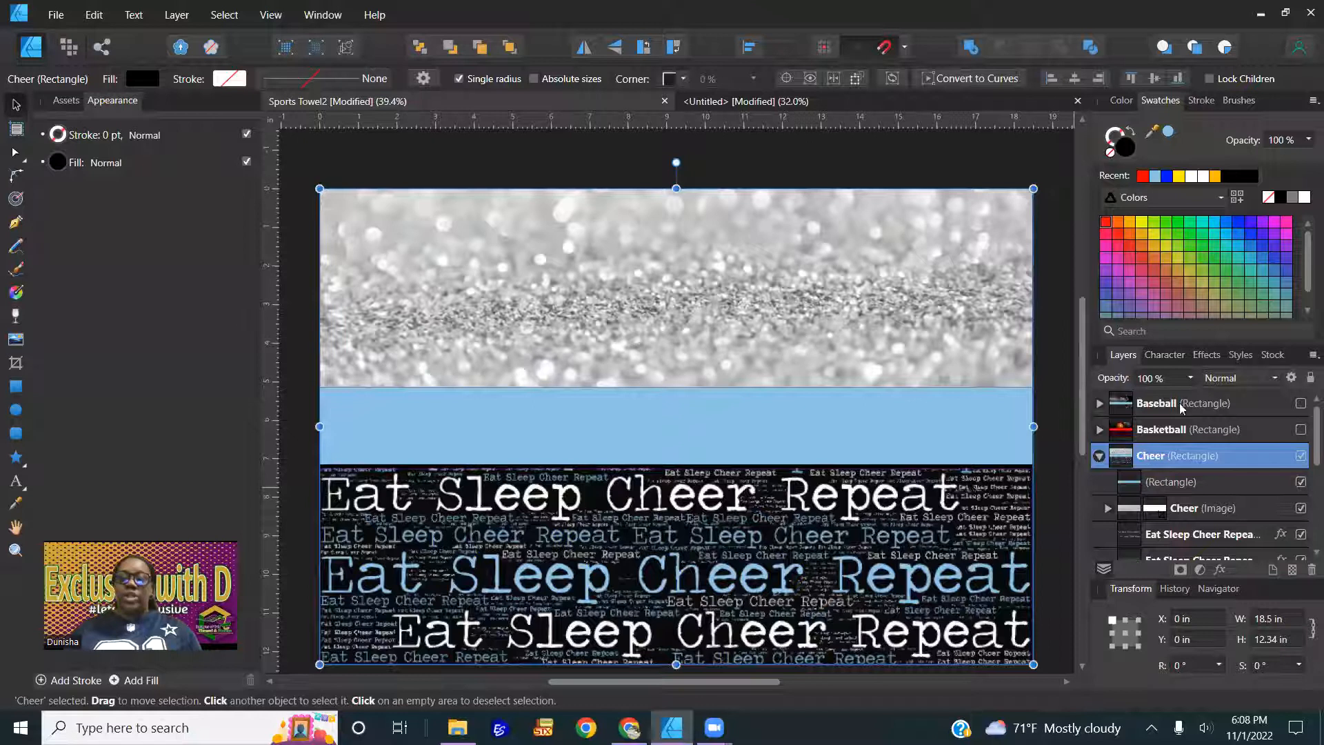
{"action": "left_click", "coordinate": [1143, 177]}
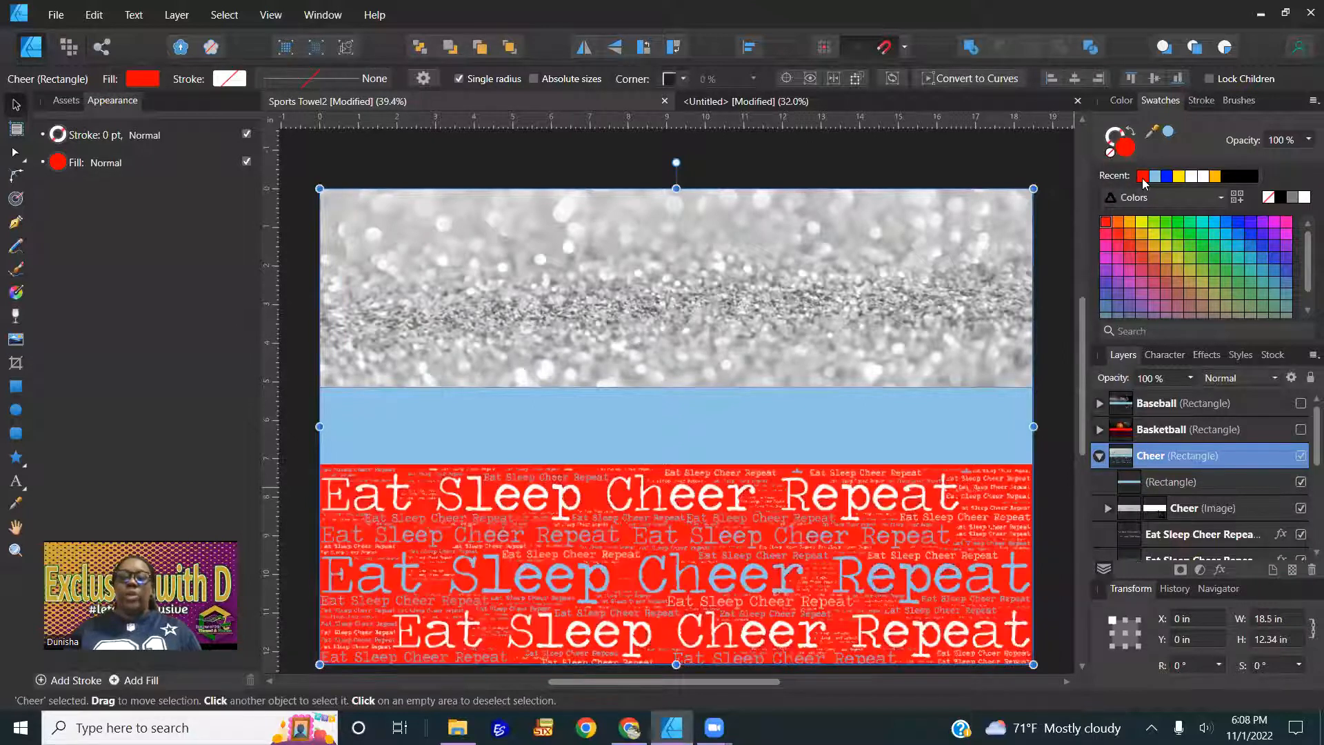
{"action": "left_click", "coordinate": [1179, 178]}
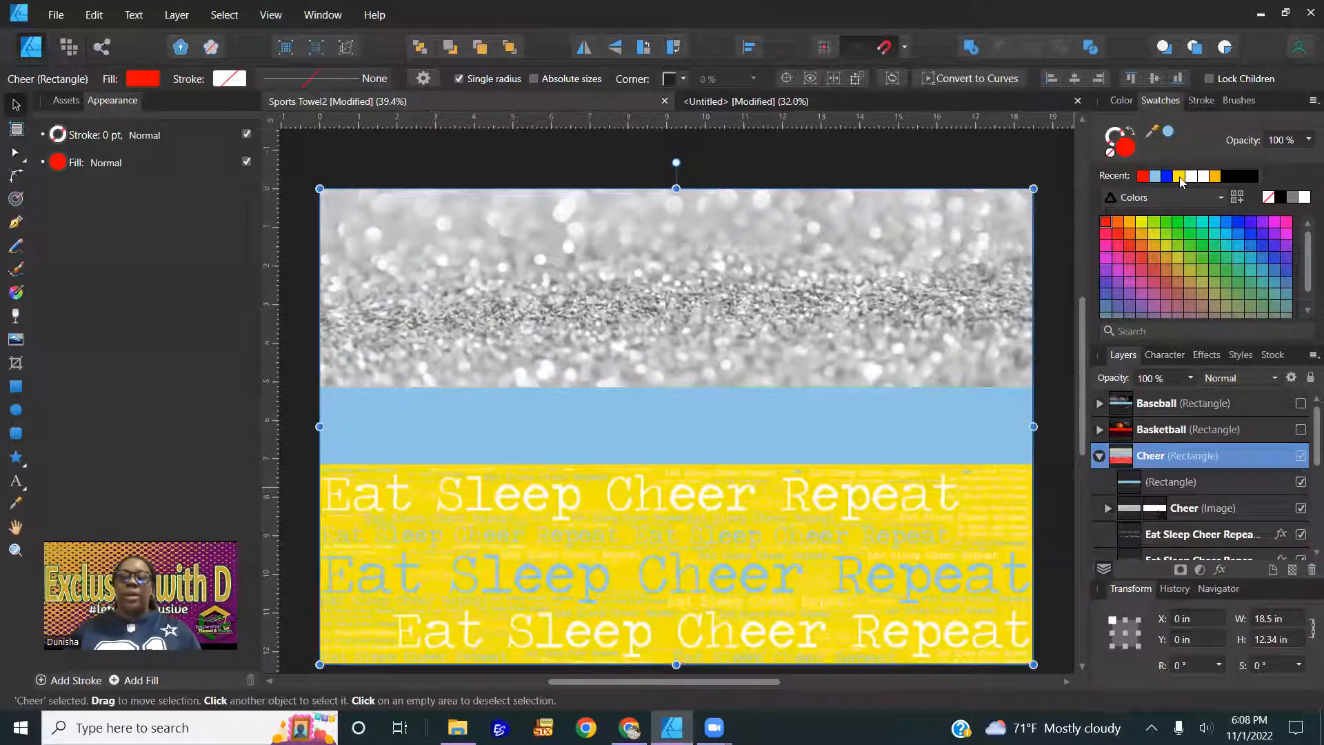
{"action": "left_click", "coordinate": [1281, 200]}
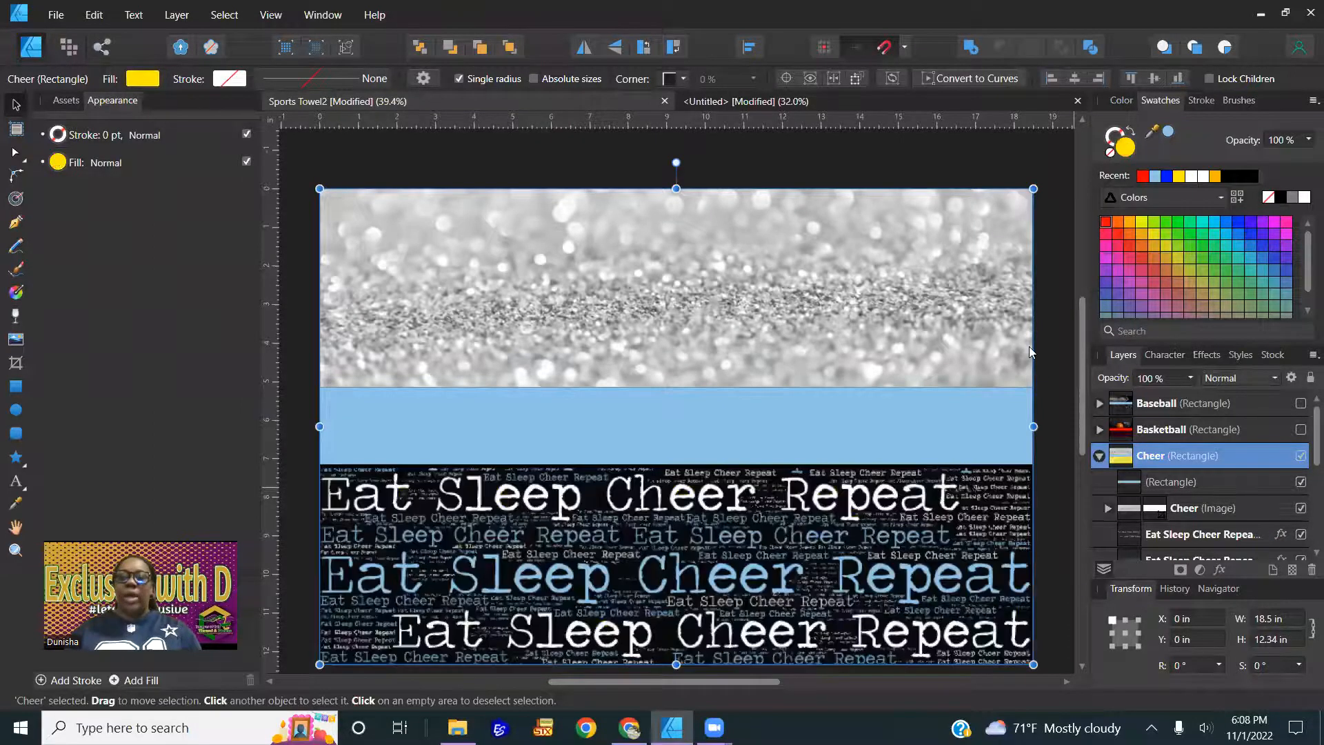
{"action": "left_click", "coordinate": [1058, 277]}
Try light blue, yellow and no fill on the Cheer glitter image, undo the three fill changes and deselect it
{"action": "left_click", "coordinate": [1185, 459]}
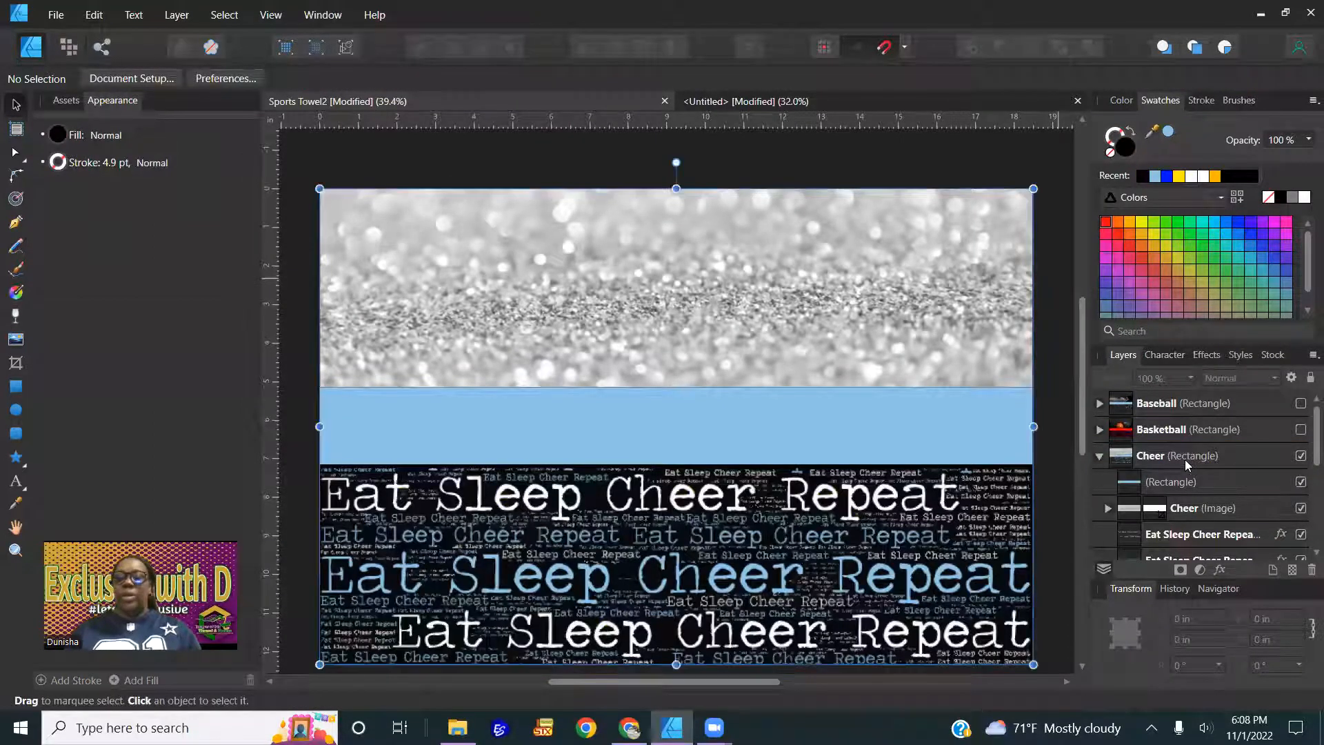
{"action": "scroll", "coordinate": [1188, 467], "scroll_direction": "down", "scroll_amount": 3}
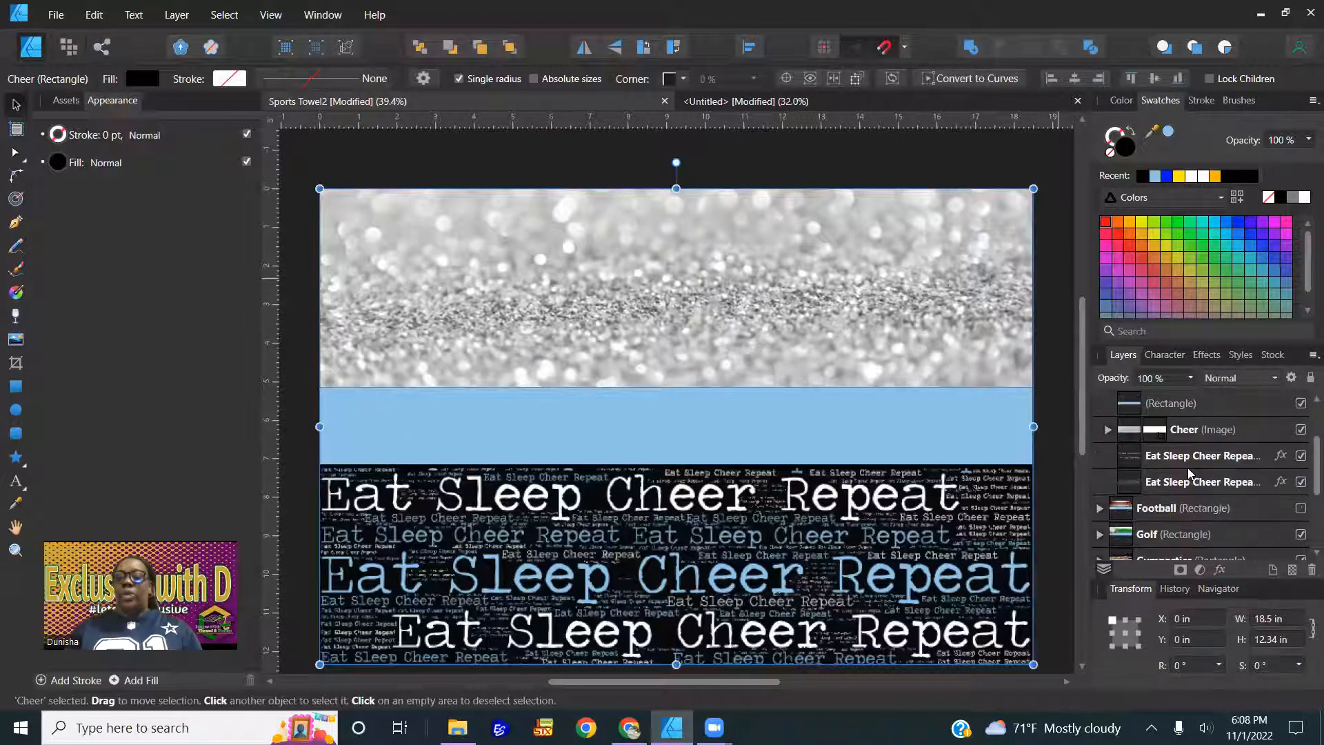
{"action": "left_click", "coordinate": [1203, 432]}
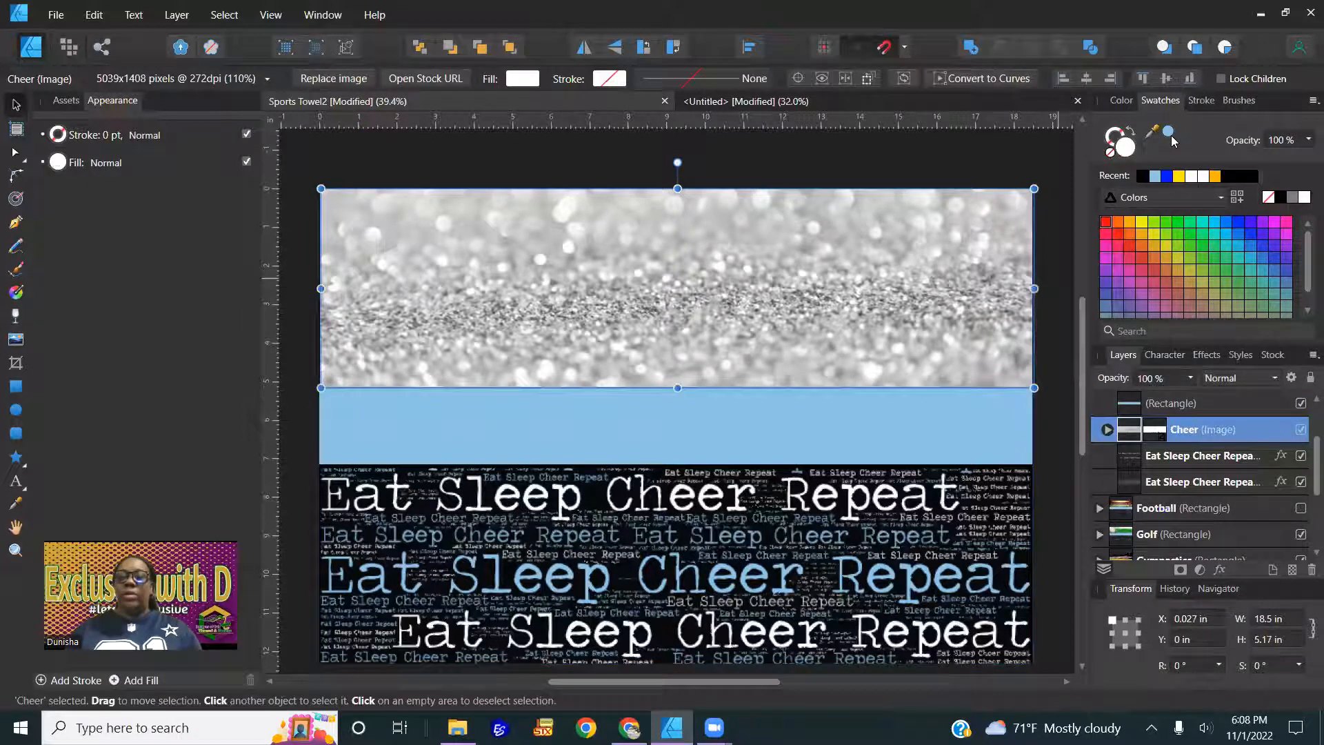
{"action": "left_click", "coordinate": [1169, 134]}
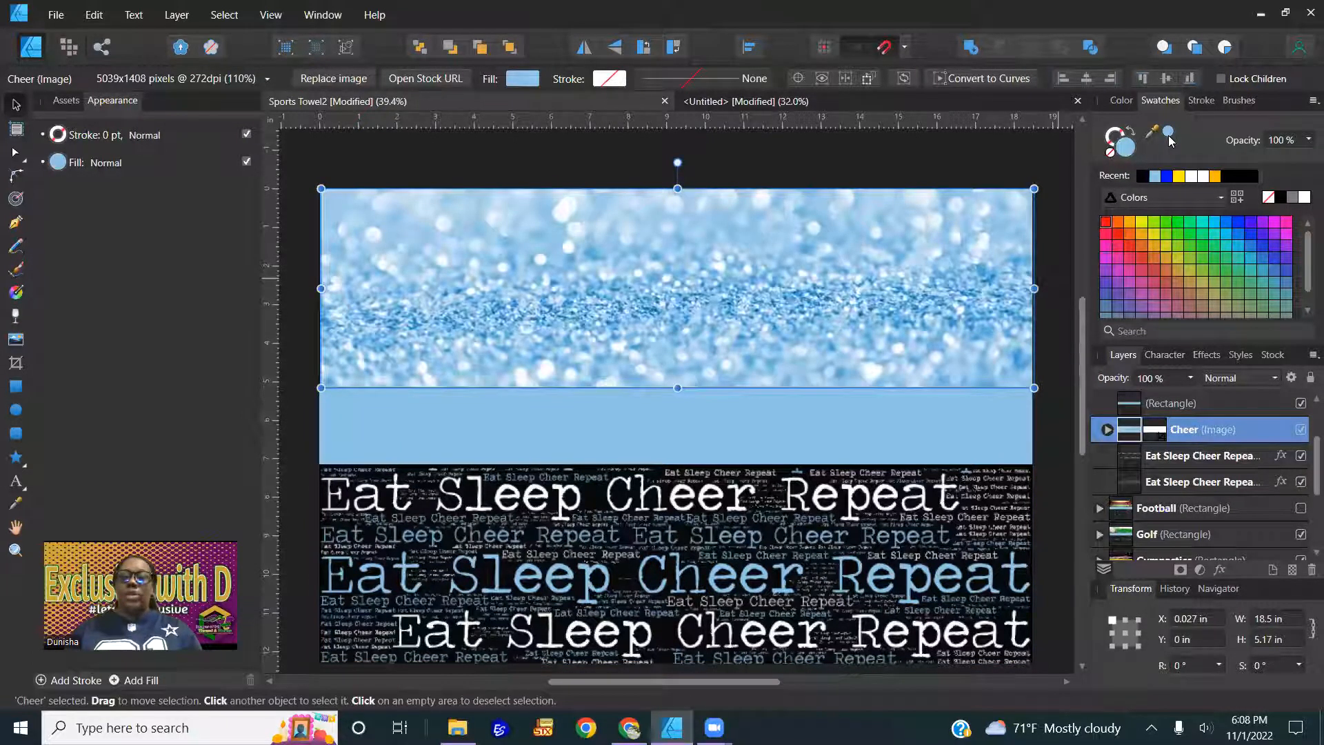
{"action": "left_click", "coordinate": [1180, 177]}
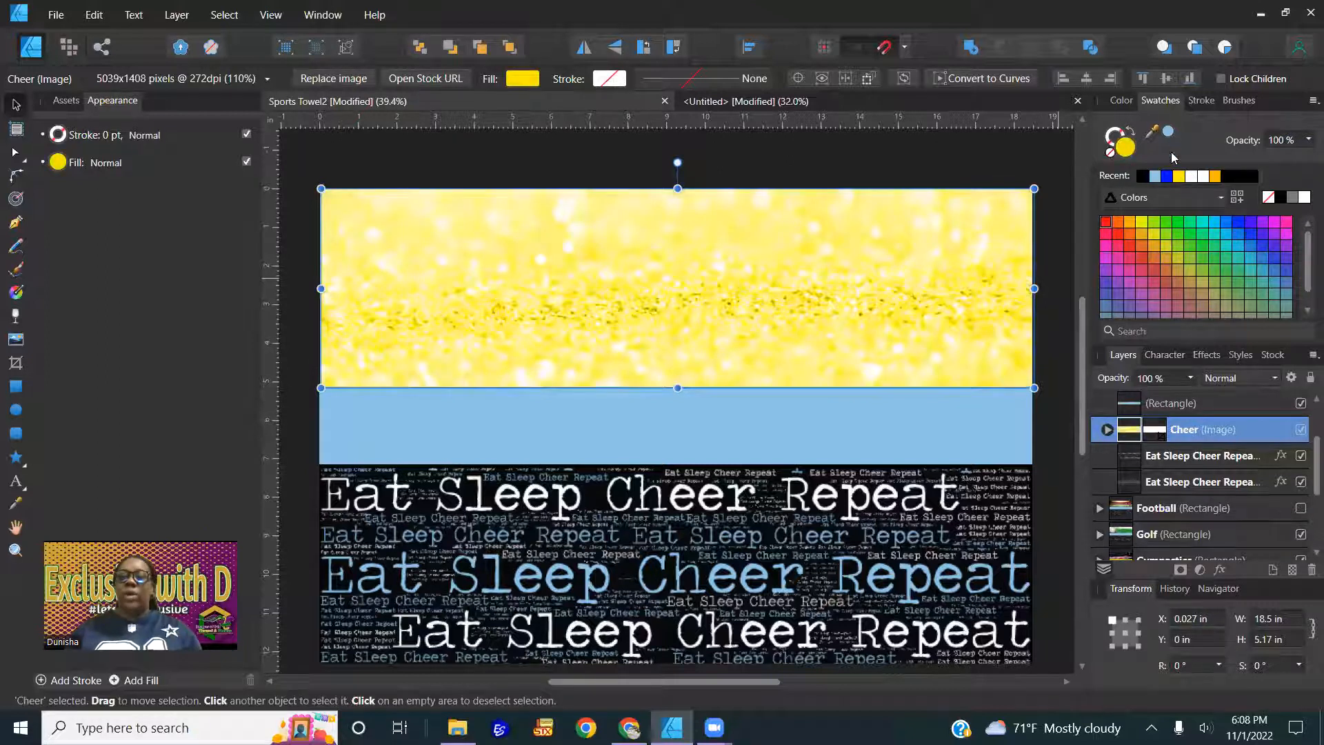
{"action": "left_click", "coordinate": [1268, 197]}
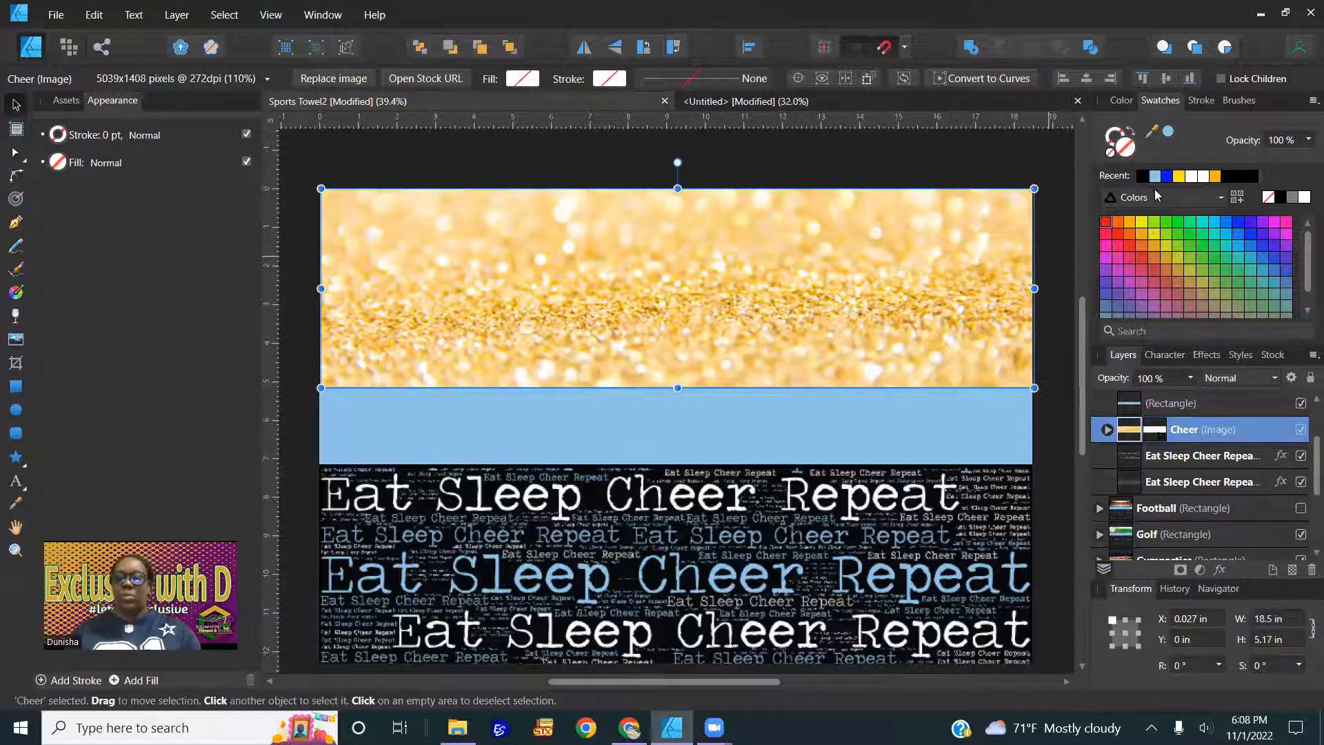
{"action": "key", "text": "ctrl+z"}
{"action": "key", "text": "ctrl+z"}
{"action": "key", "text": "ctrl+z"}
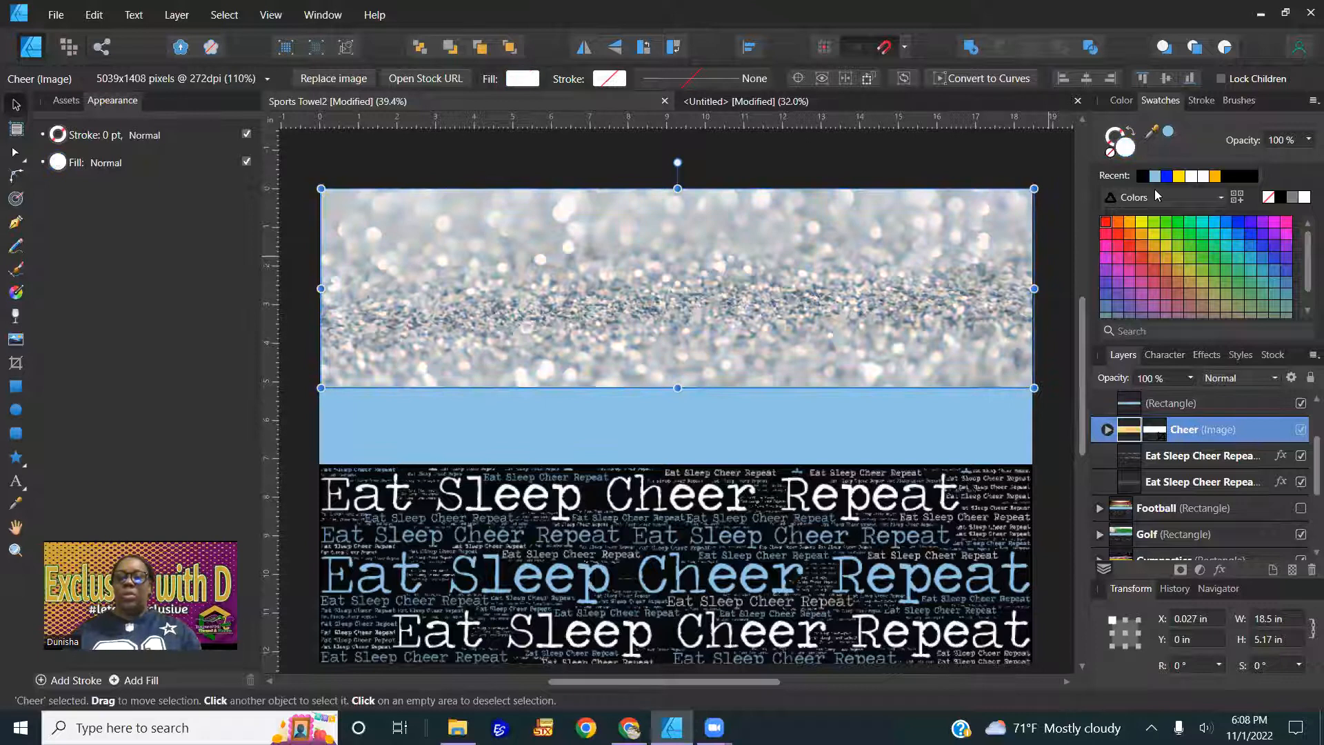
{"action": "left_click", "coordinate": [1049, 228]}
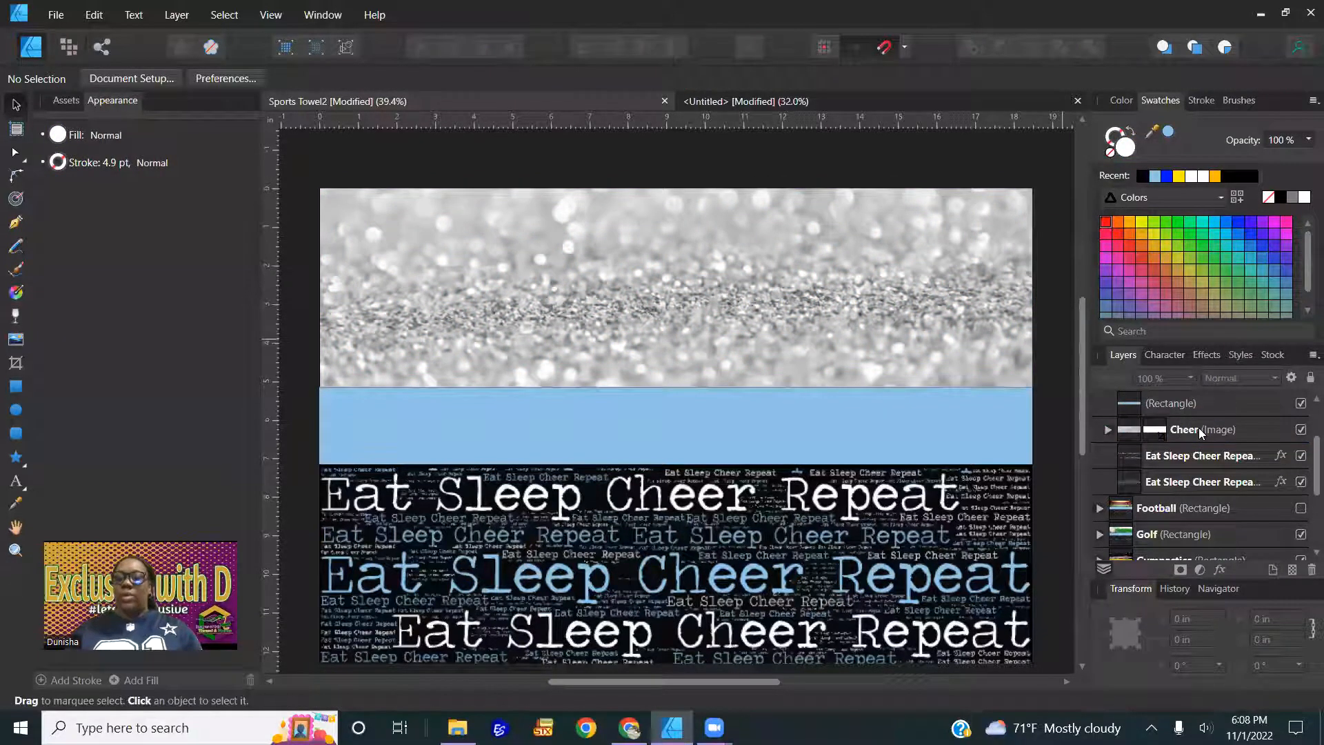
Copy the whole Cheer rectangle layer from Sports Towel2 and paste it into the untitled Polaroid document
{"action": "scroll", "coordinate": [1200, 433], "scroll_direction": "up", "scroll_amount": 2}
{"action": "left_click", "coordinate": [1161, 456]}
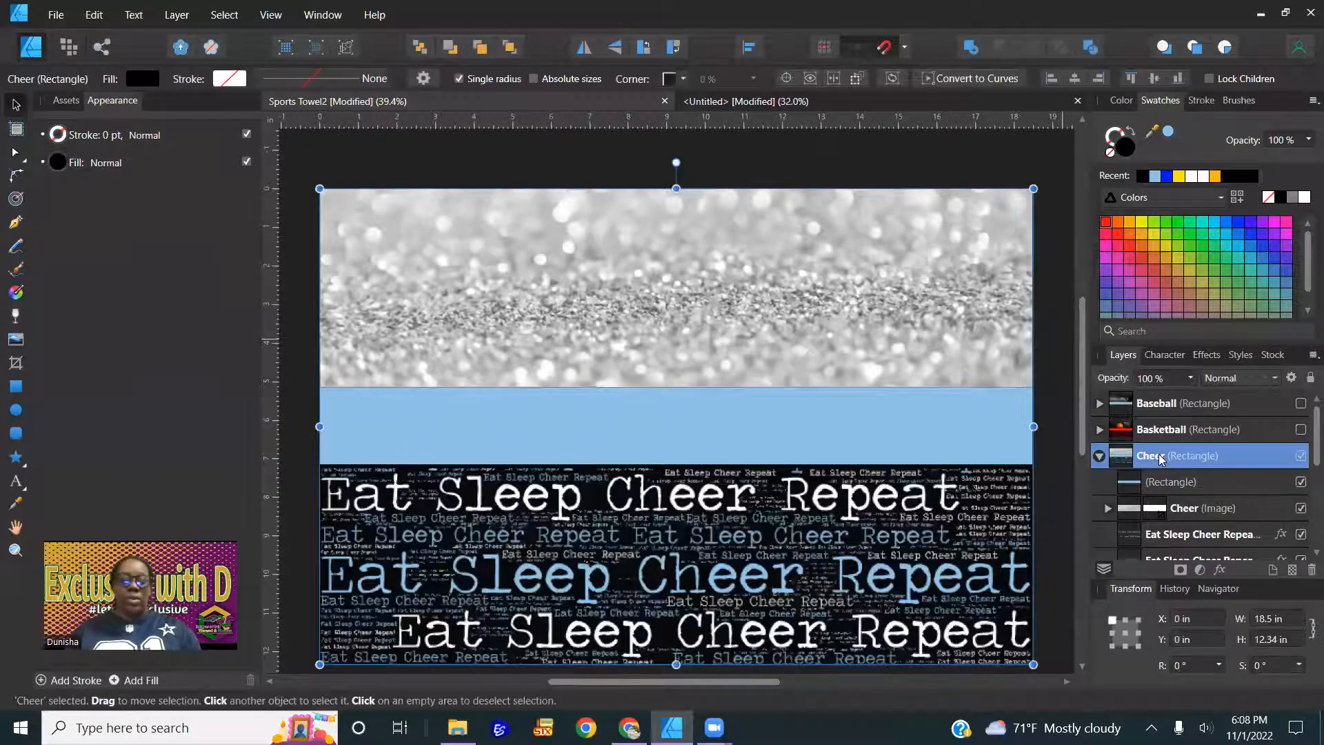
{"action": "left_click", "coordinate": [736, 103]}
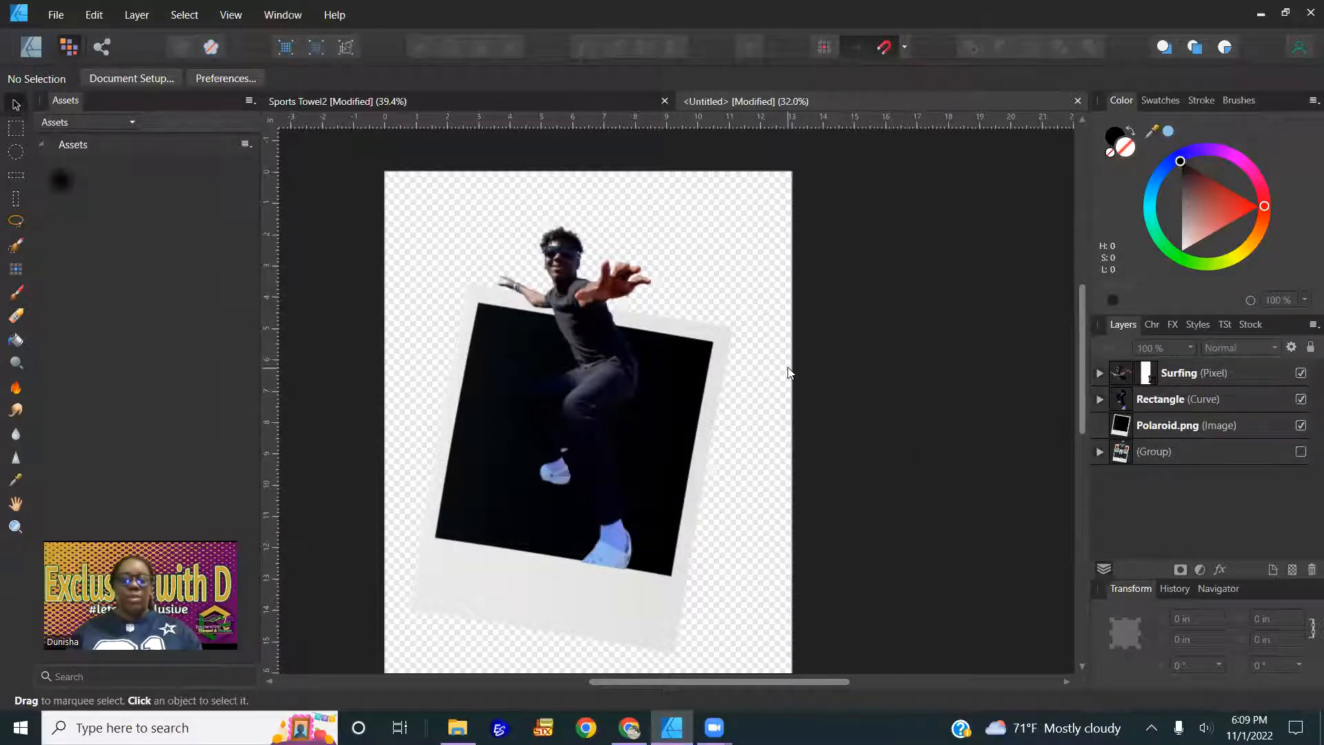
{"action": "key", "text": "ctrl+v"}
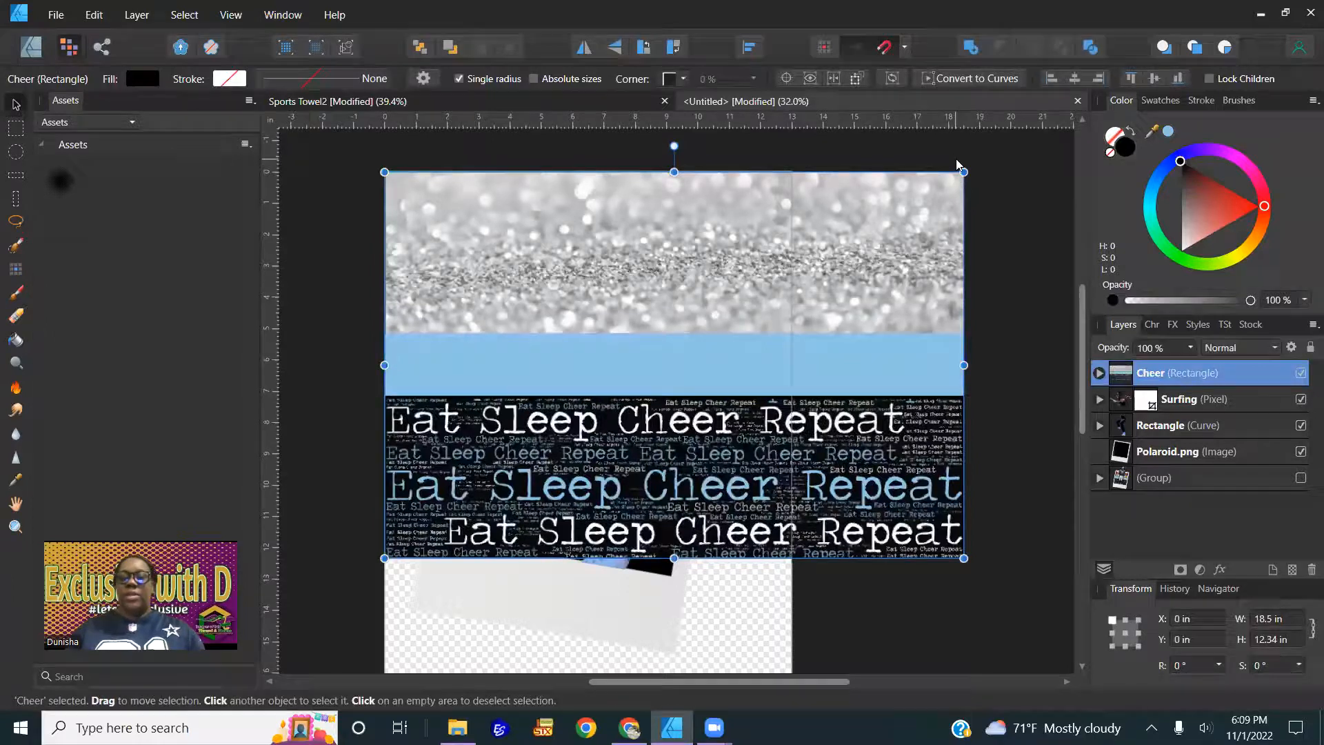
Scale the pasted Cheer background to about 12.35 in wide, rotate it to -9.2° and position it over the Polaroid's photo area
{"action": "left_click_drag", "start_coordinate": [964, 172], "coordinate": [771, 302]}
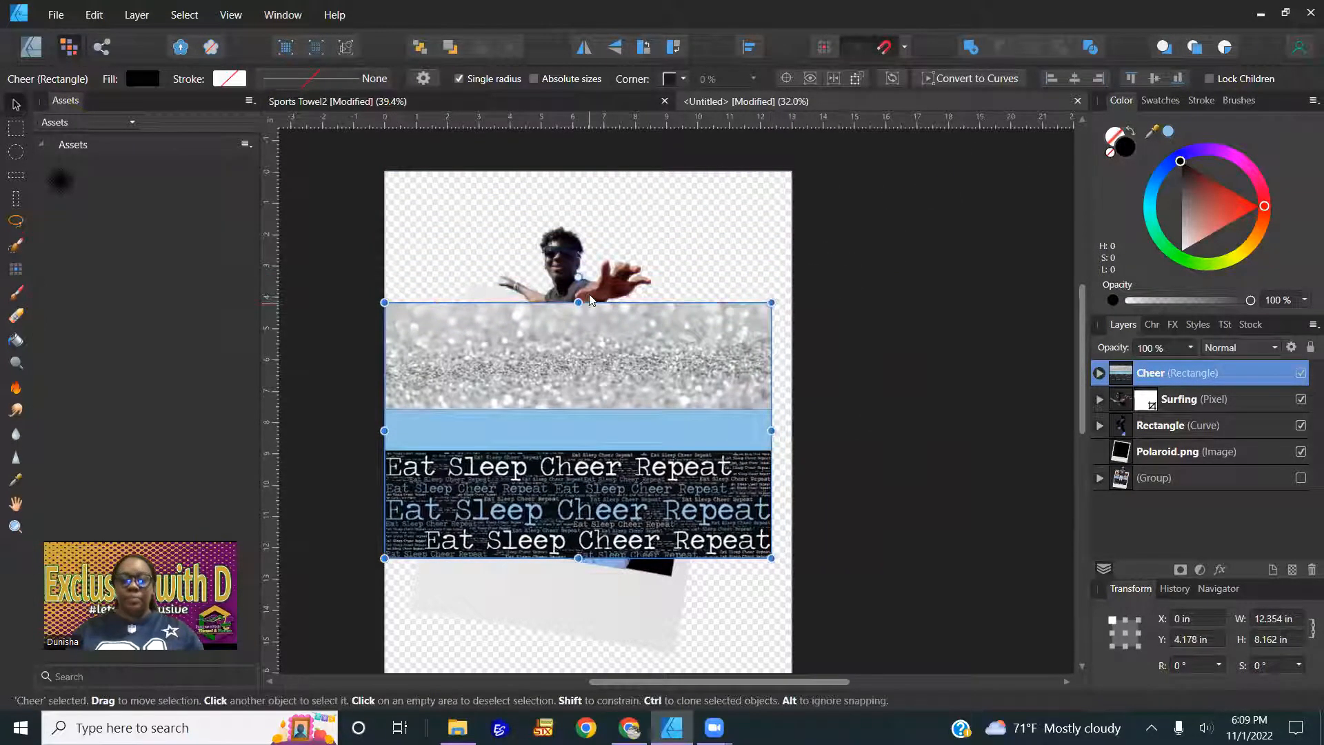
{"action": "mouse_move", "coordinate": [579, 279]}
{"action": "left_mouse_down"}
{"action": "mouse_move", "coordinate": [613, 289]}
{"action": "mouse_move", "coordinate": [602, 274]}
{"action": "left_mouse_up"}
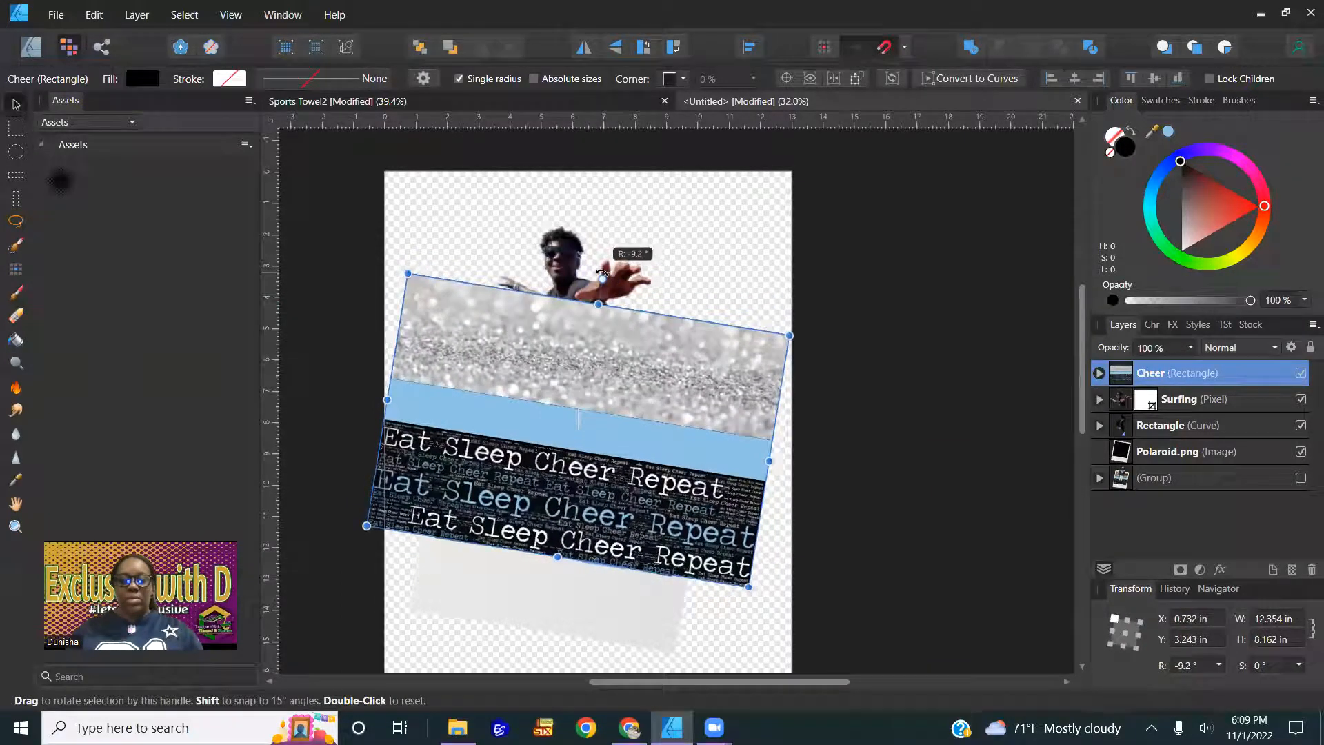
{"action": "left_click_drag", "start_coordinate": [647, 428], "coordinate": [653, 433]}
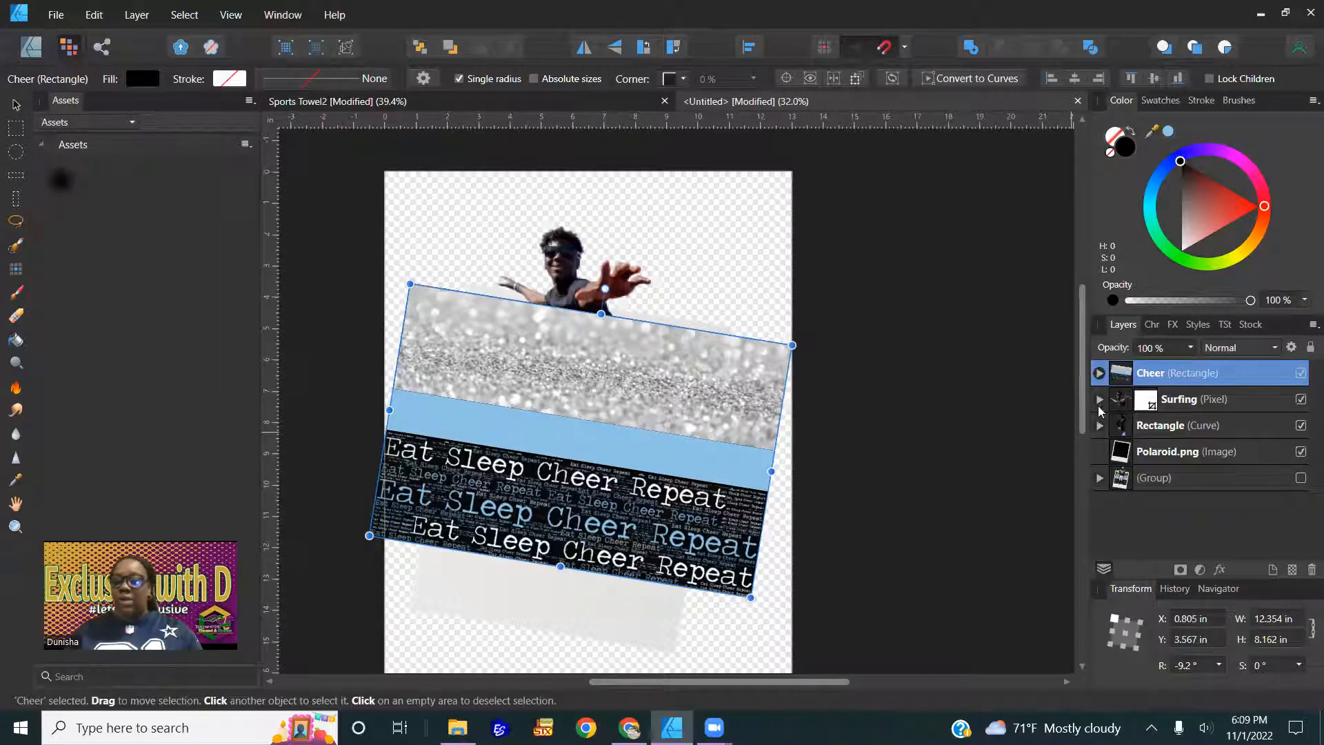
Clip the Cheer background inside the Rectangle curve, order it behind the nested Surfing layer, and clear the selection
{"action": "left_click_drag", "start_coordinate": [1162, 373], "coordinate": [1150, 430]}
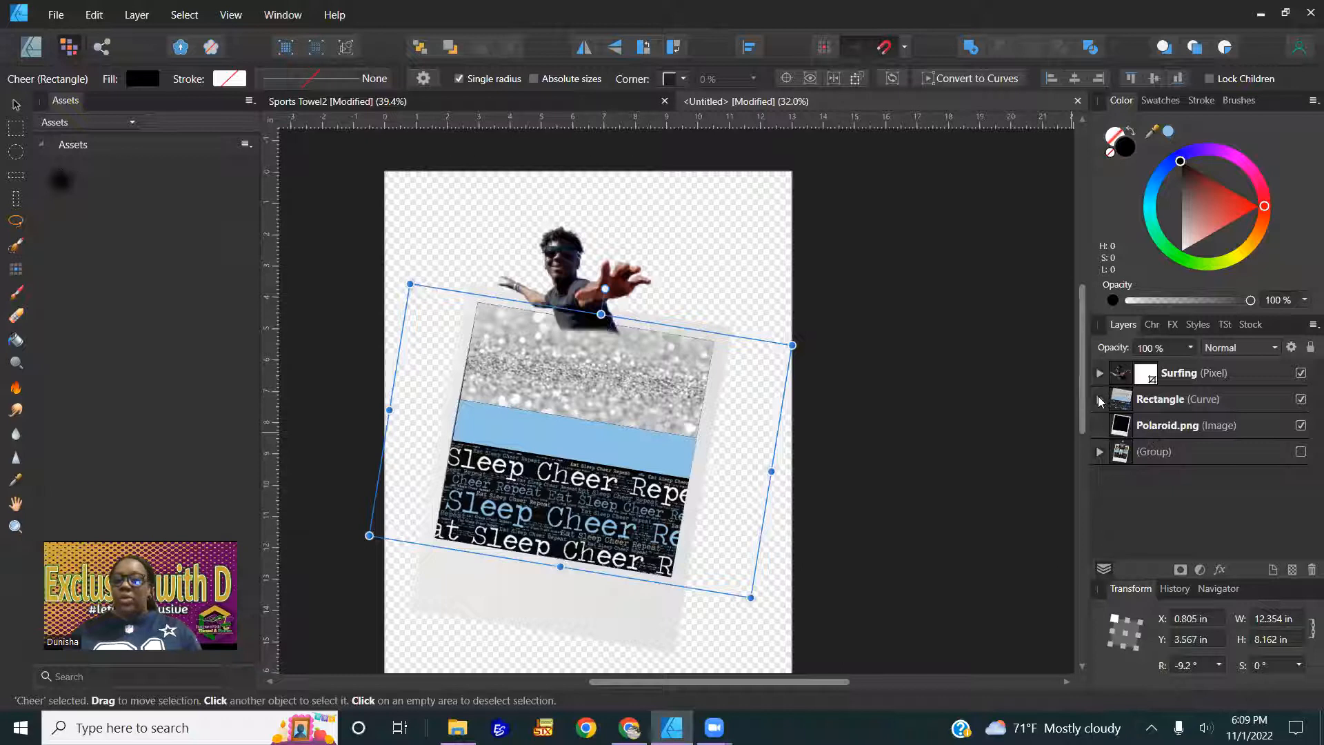
{"action": "left_click", "coordinate": [1100, 399]}
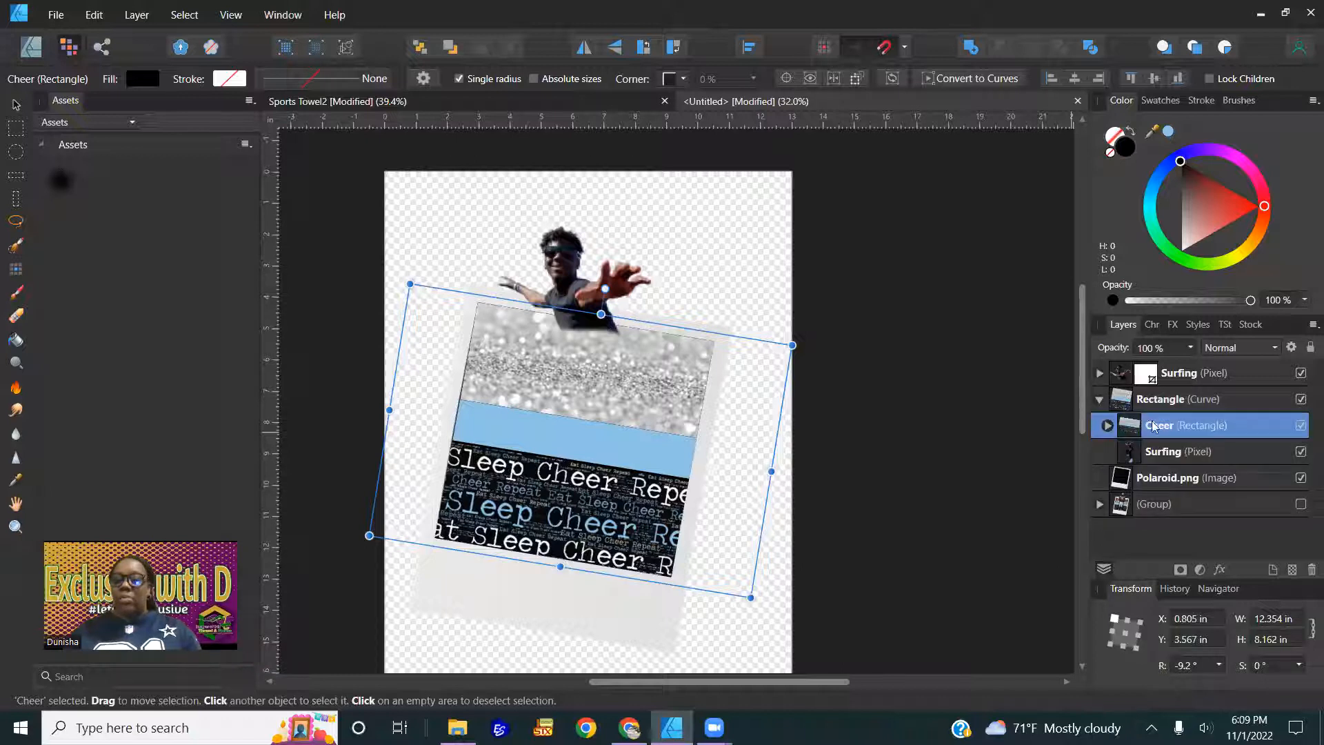
{"action": "left_click", "coordinate": [452, 48]}
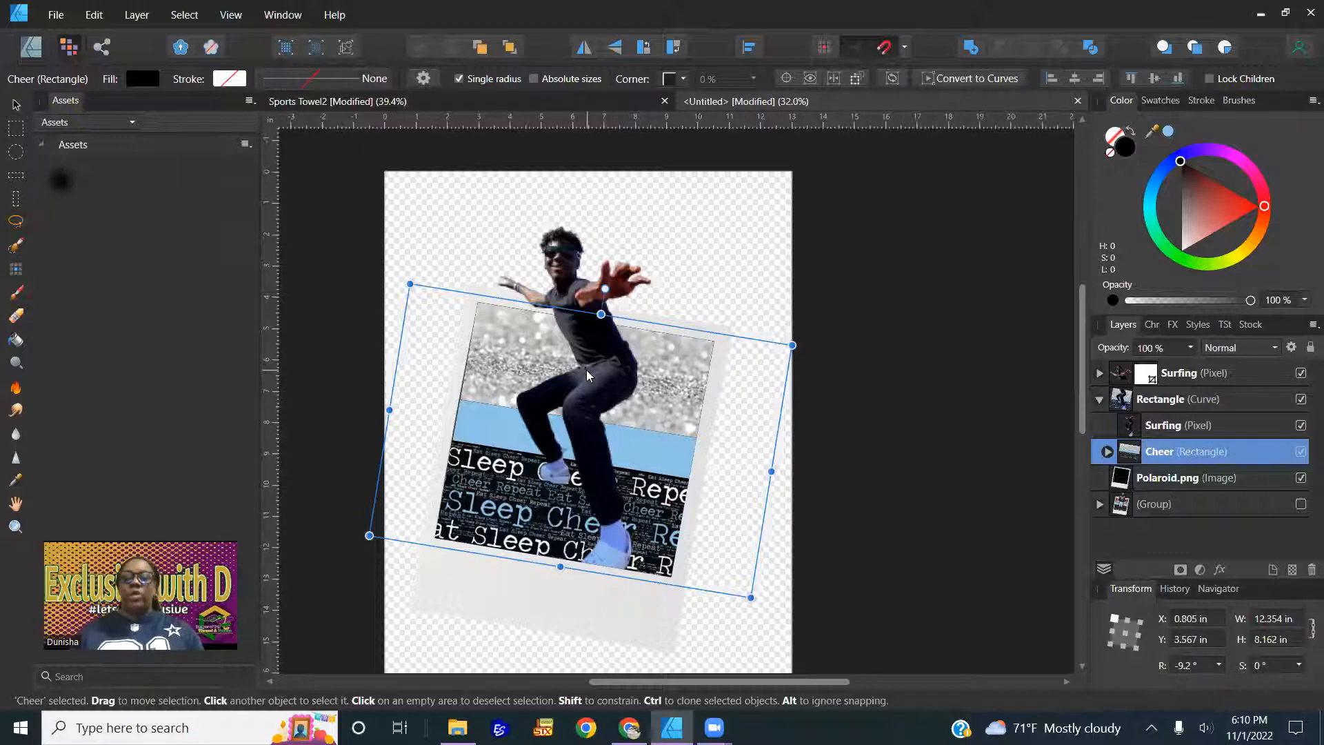
{"action": "left_click", "coordinate": [968, 511]}
{"action": "left_click", "coordinate": [647, 604]}
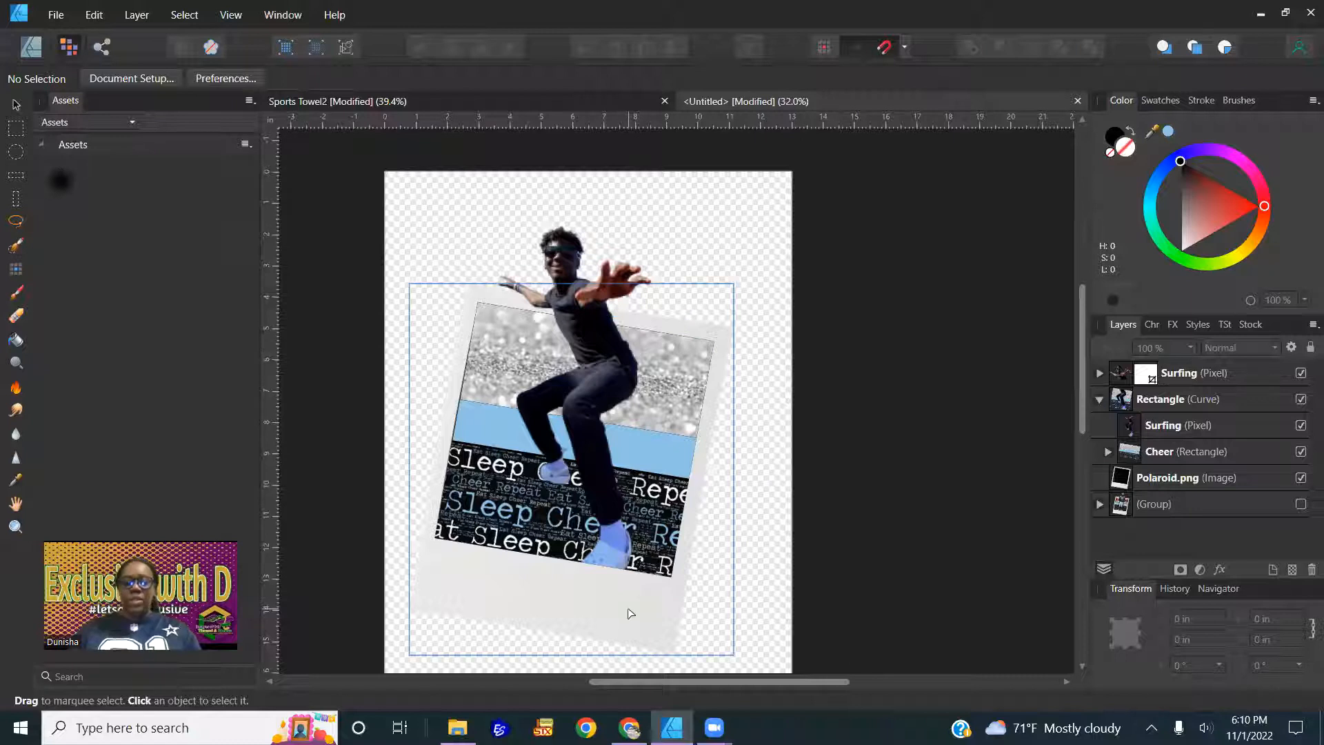
{"action": "left_click", "coordinate": [16, 105]}
{"action": "left_click", "coordinate": [886, 325]}
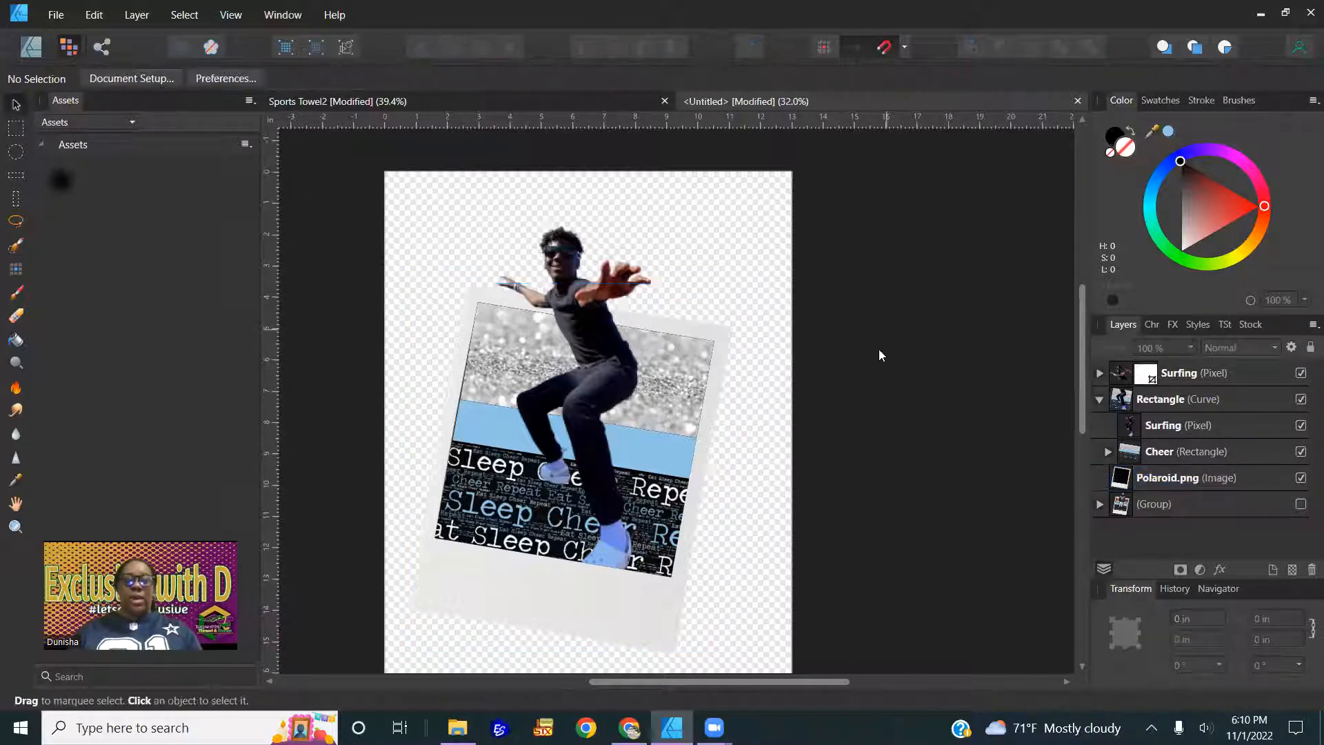
Place the art text "Surfing into Sophmore Year" over the Polaroid's blank lower border and break it into two lines before "Sophmore"
{"action": "left_click", "coordinate": [624, 596]}
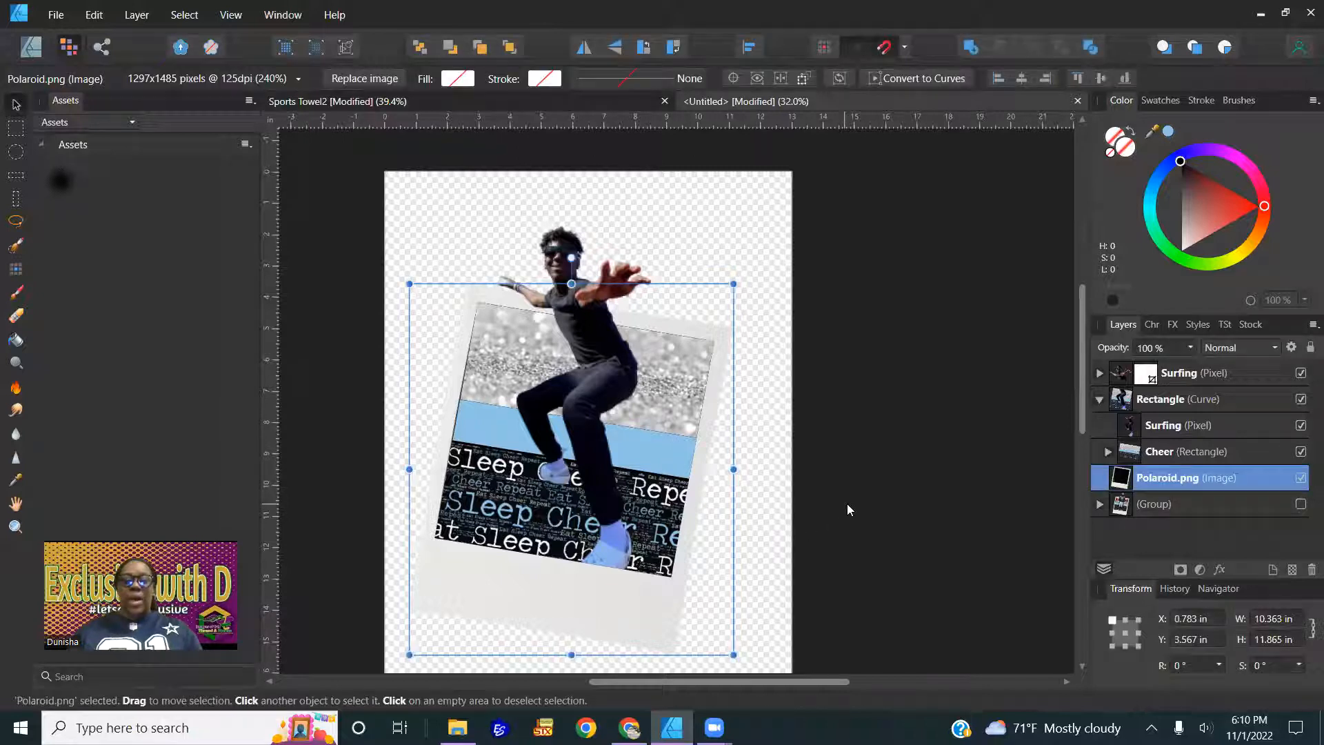
{"action": "left_click", "coordinate": [847, 509]}
{"action": "scroll", "coordinate": [848, 483], "scroll_direction": "down", "scroll_amount": 1}
{"action": "left_click", "coordinate": [34, 44]}
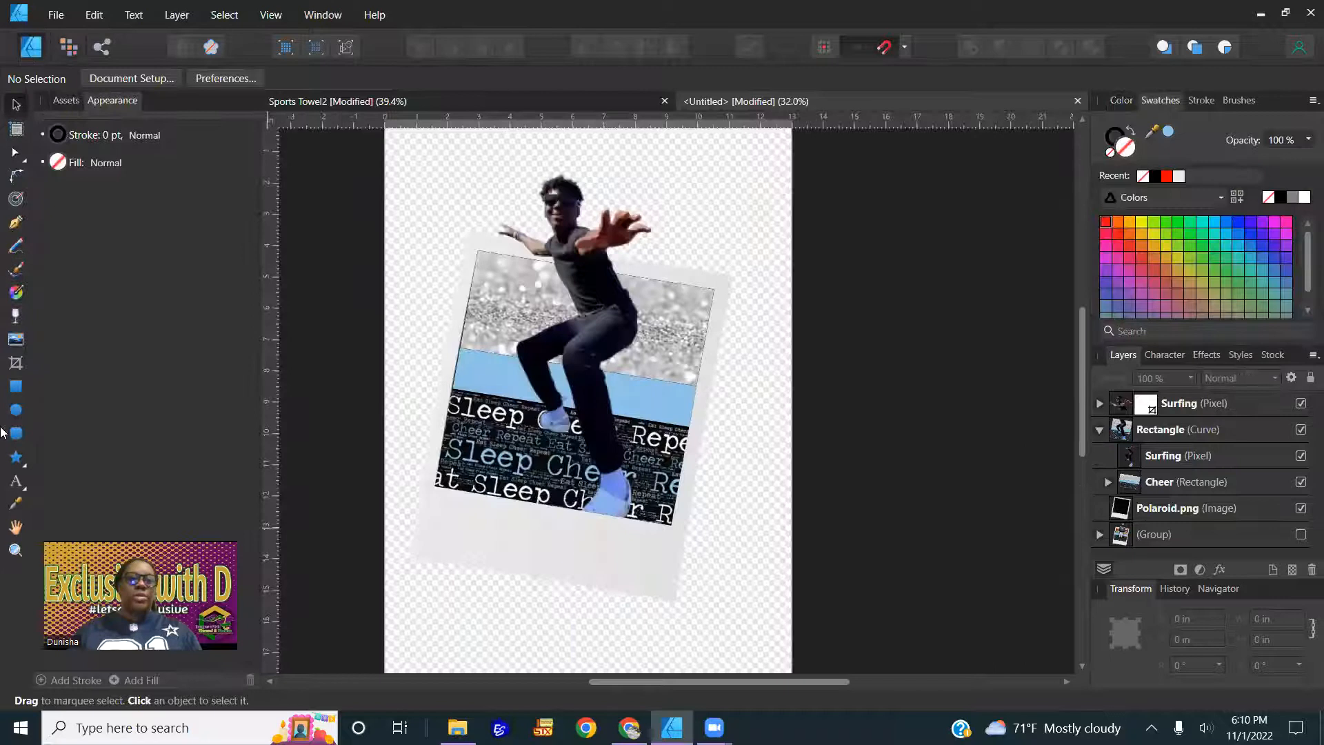
{"action": "left_click", "coordinate": [16, 481]}
{"action": "left_click_drag", "start_coordinate": [443, 511], "coordinate": [569, 579]}
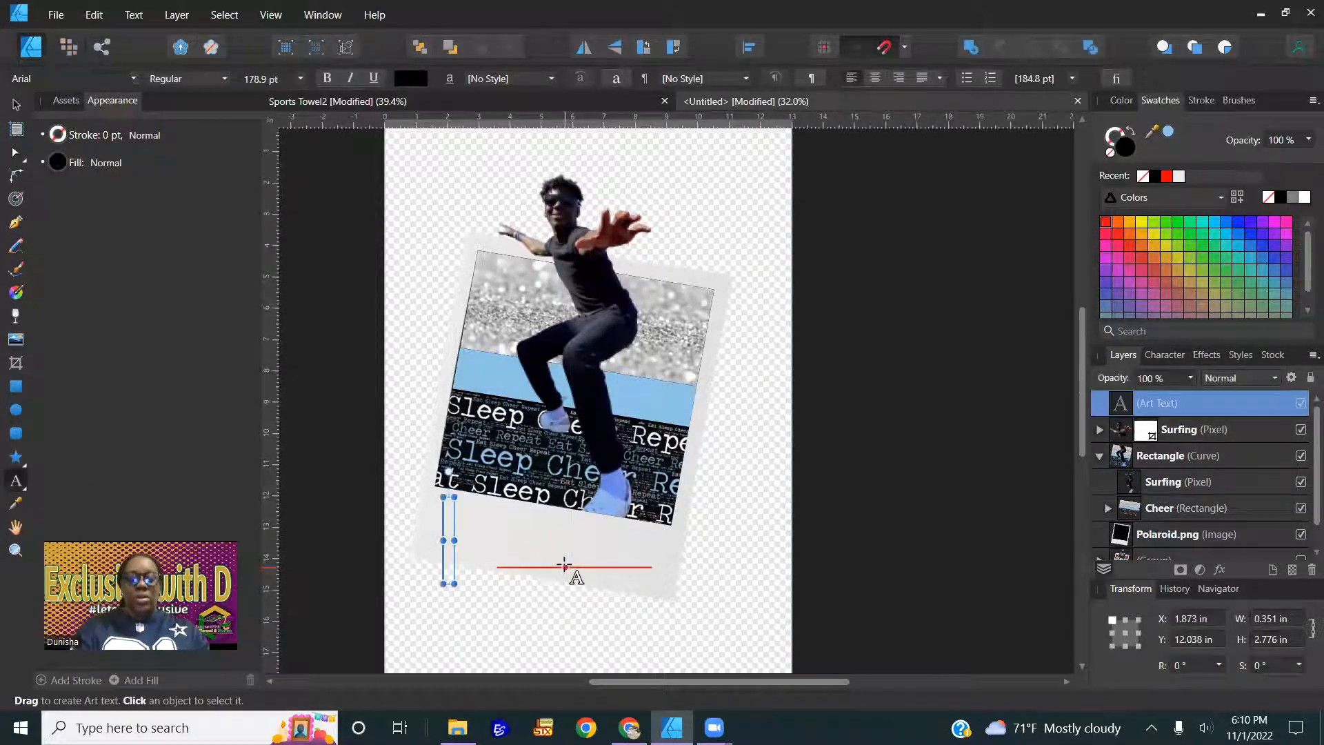
{"action": "type", "text": "Surfing into Sophnore Y"}
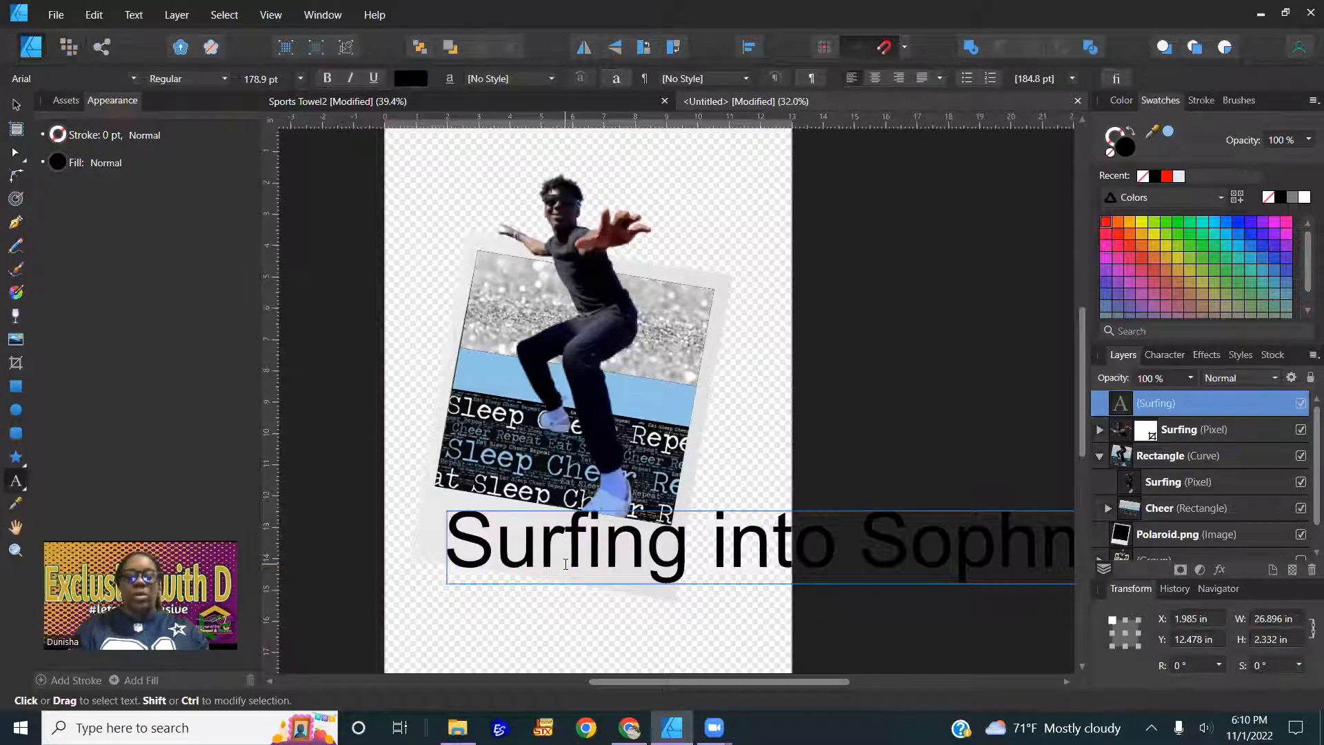
{"action": "type", "text": "ear"}
{"action": "key", "text": "Escape"}
{"action": "left_click", "coordinate": [861, 545]}
{"action": "key", "text": "Return"}
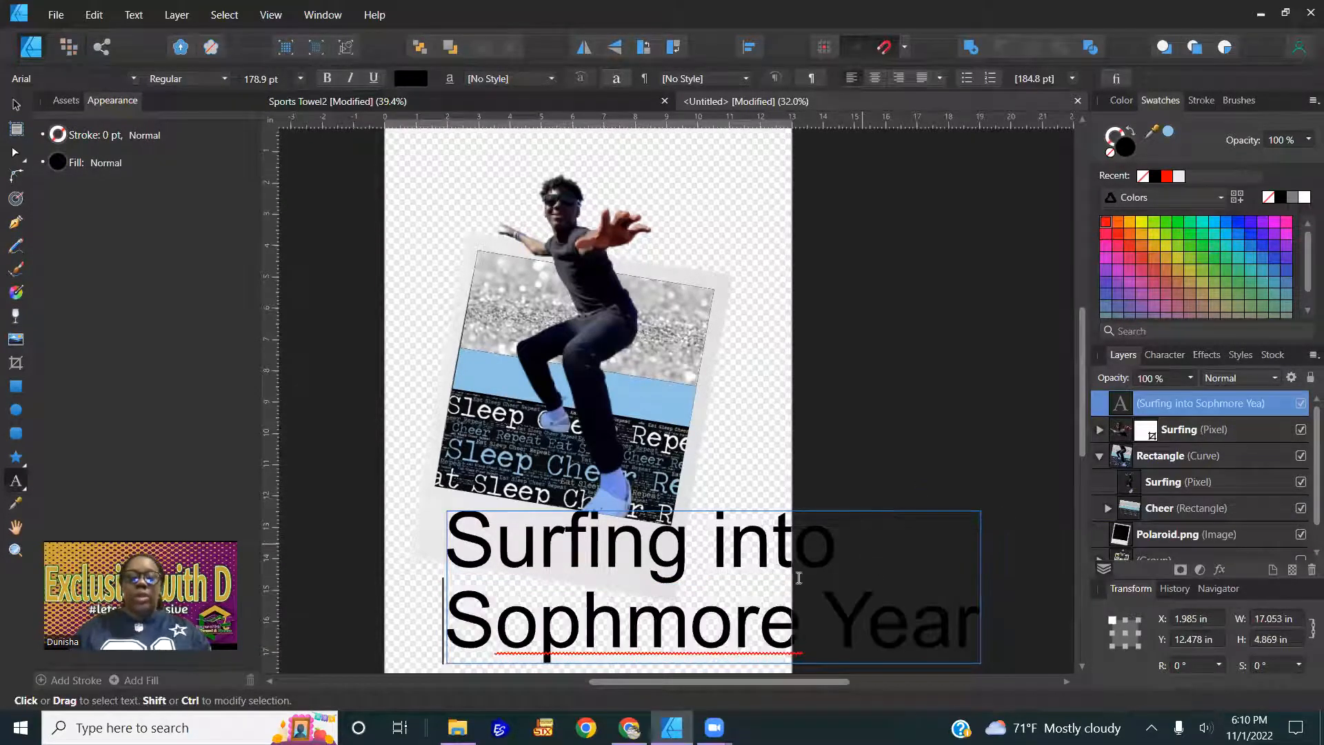
{"action": "key", "text": "Escape"}
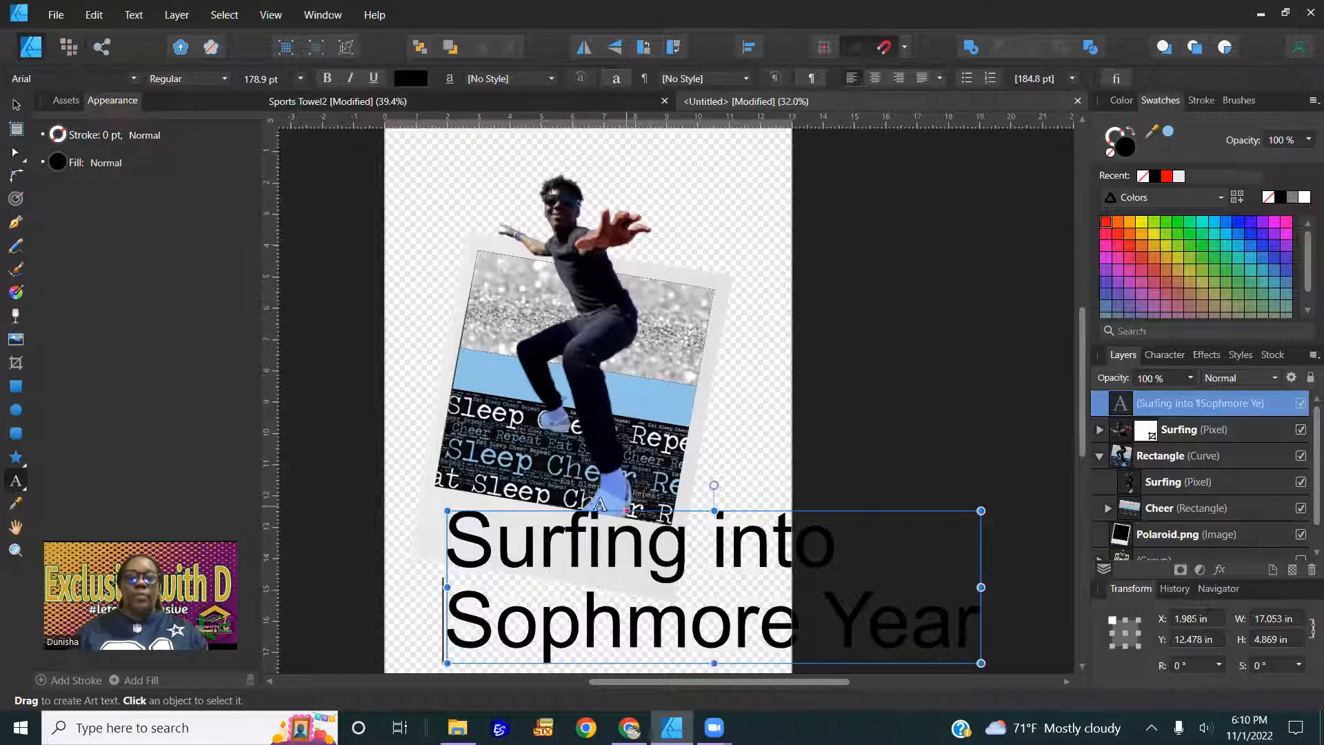
Center-align the two-line caption and fill it with the picked light blue
{"action": "key", "text": "v"}
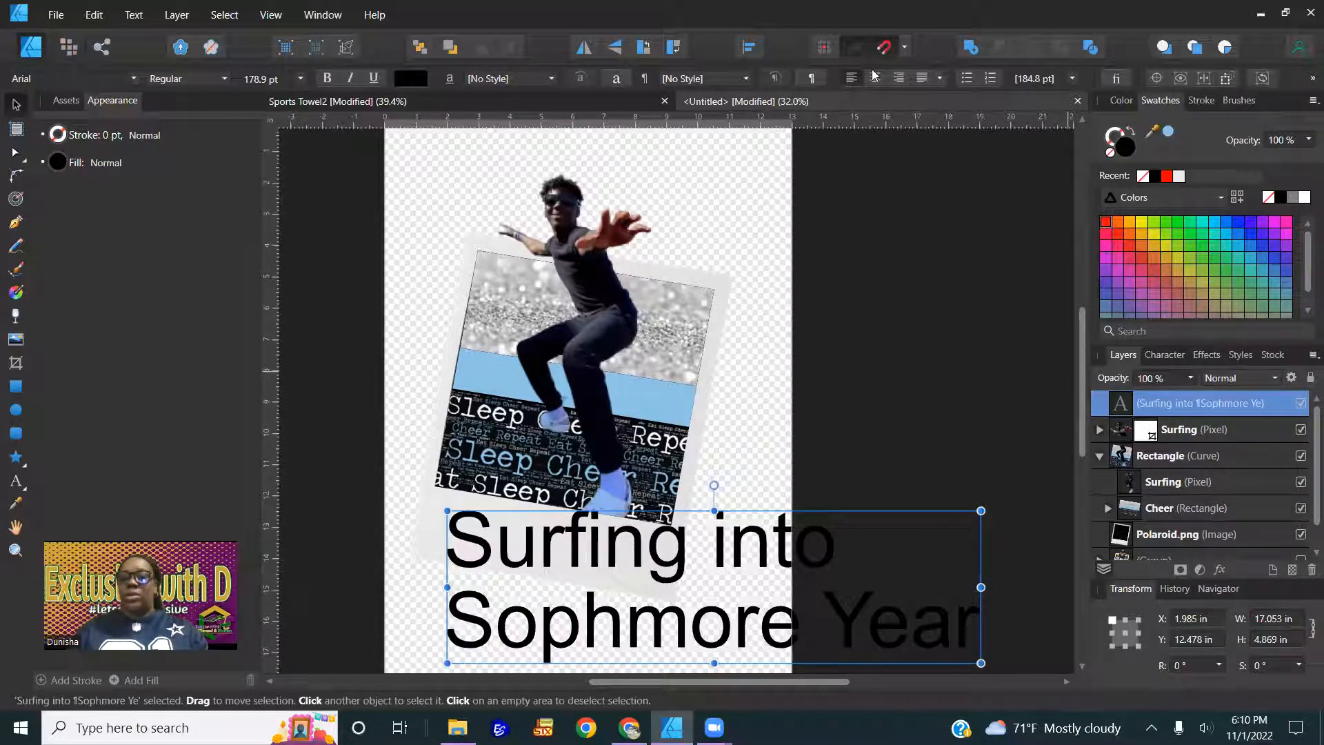
{"action": "left_click", "coordinate": [902, 79]}
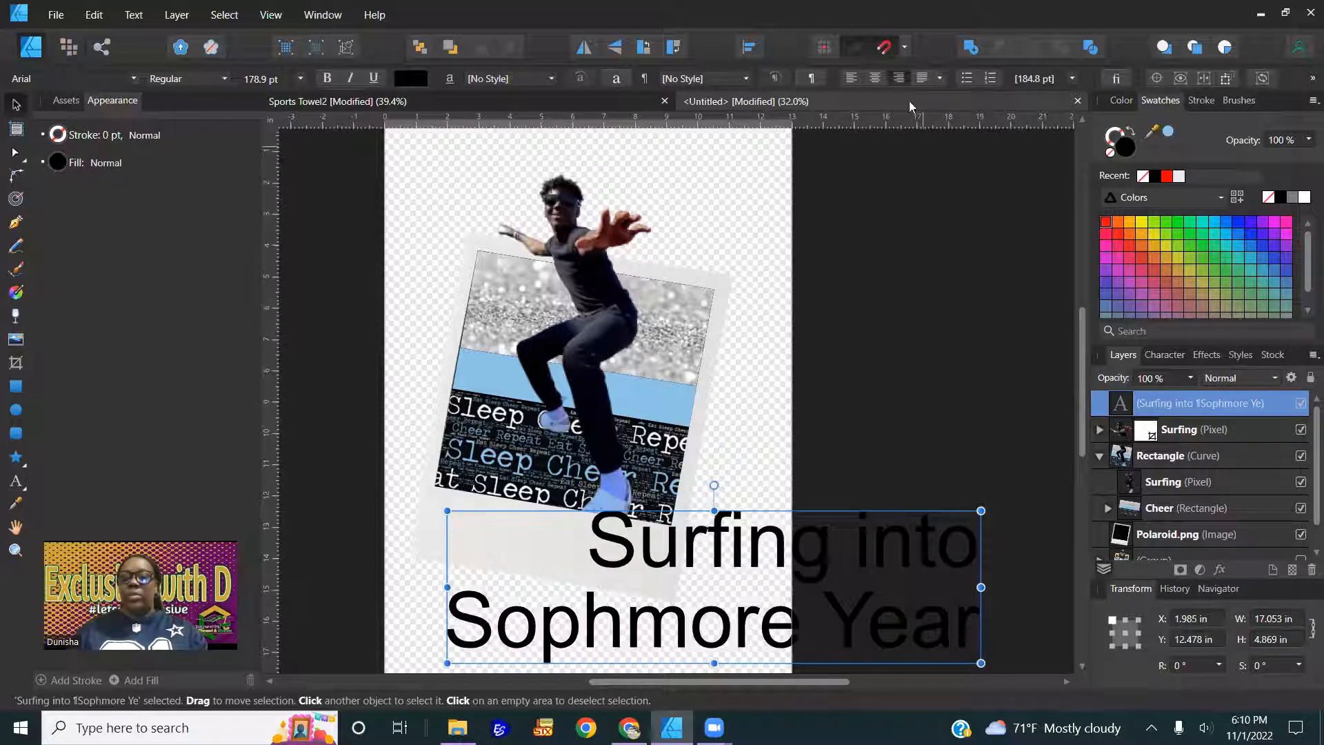
{"action": "left_click", "coordinate": [875, 79]}
{"action": "left_click", "coordinate": [1168, 133]}
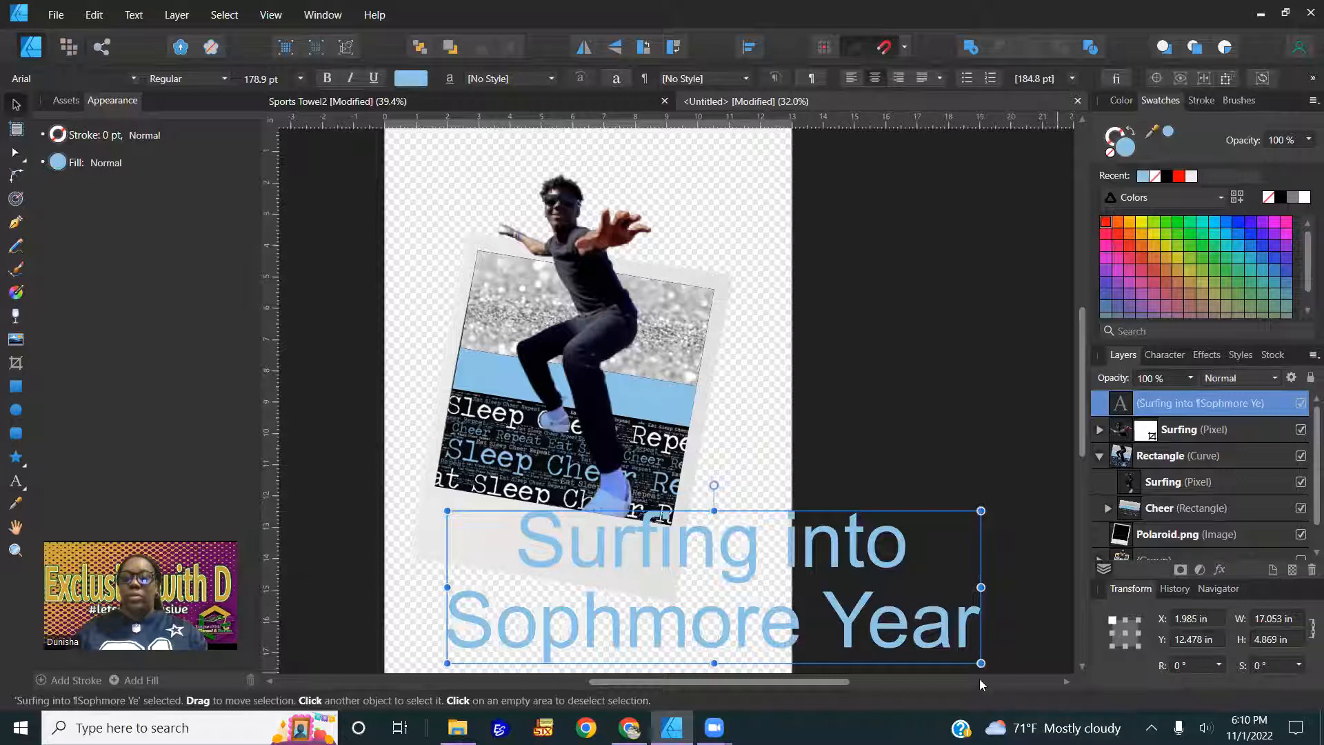
Scale the caption to about 6.76 in wide, rotate it to -8.9° and fit it within the Polaroid's lower border
{"action": "left_click_drag", "start_coordinate": [981, 663], "coordinate": [625, 562]}
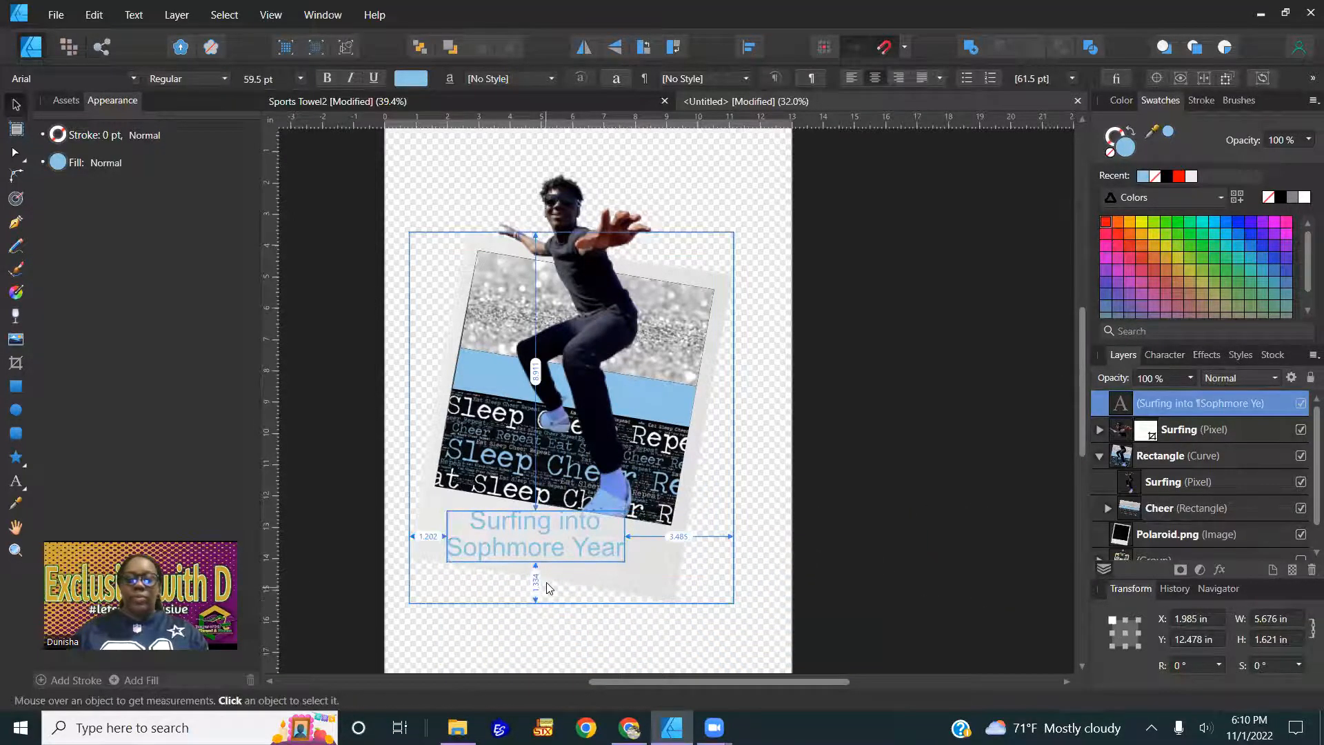
{"action": "scroll", "coordinate": [549, 588], "scroll_direction": "up", "scroll_amount": 3}
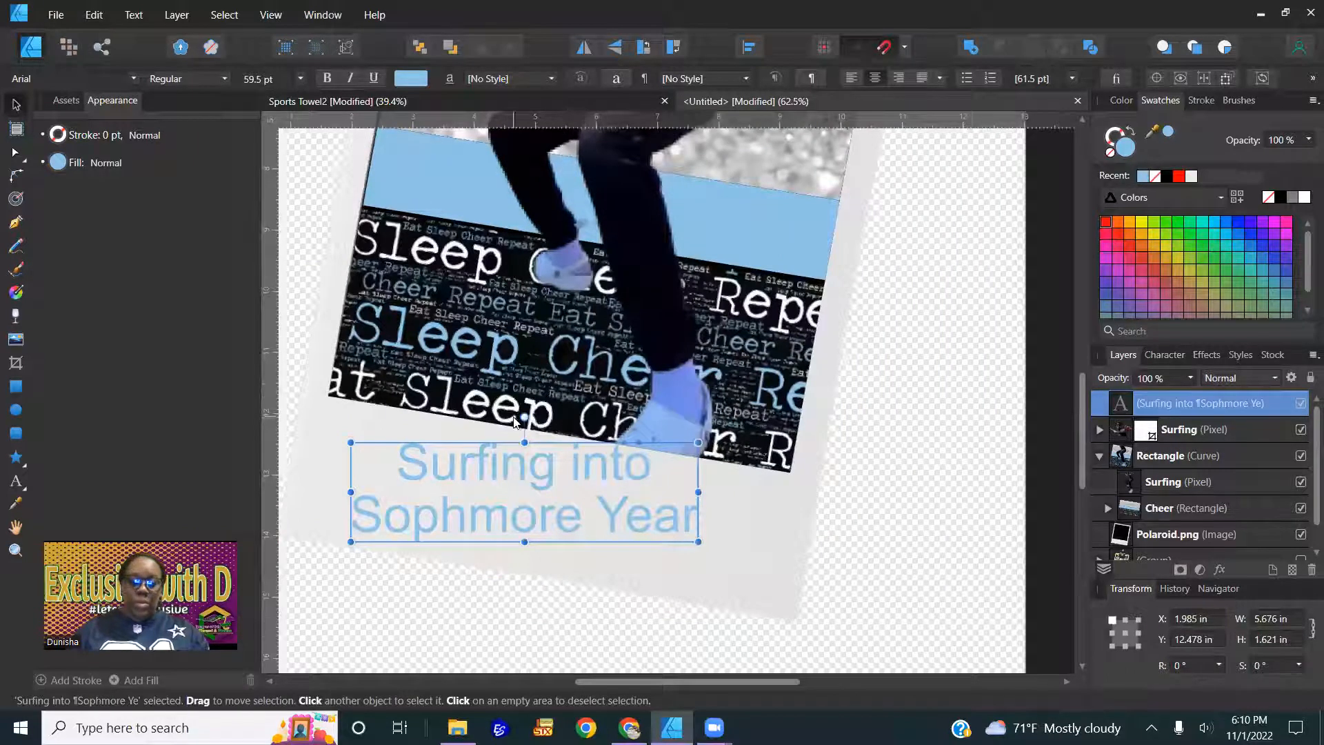
{"action": "left_click_drag", "start_coordinate": [523, 418], "coordinate": [536, 416]}
{"action": "left_click_drag", "start_coordinate": [689, 567], "coordinate": [752, 595]}
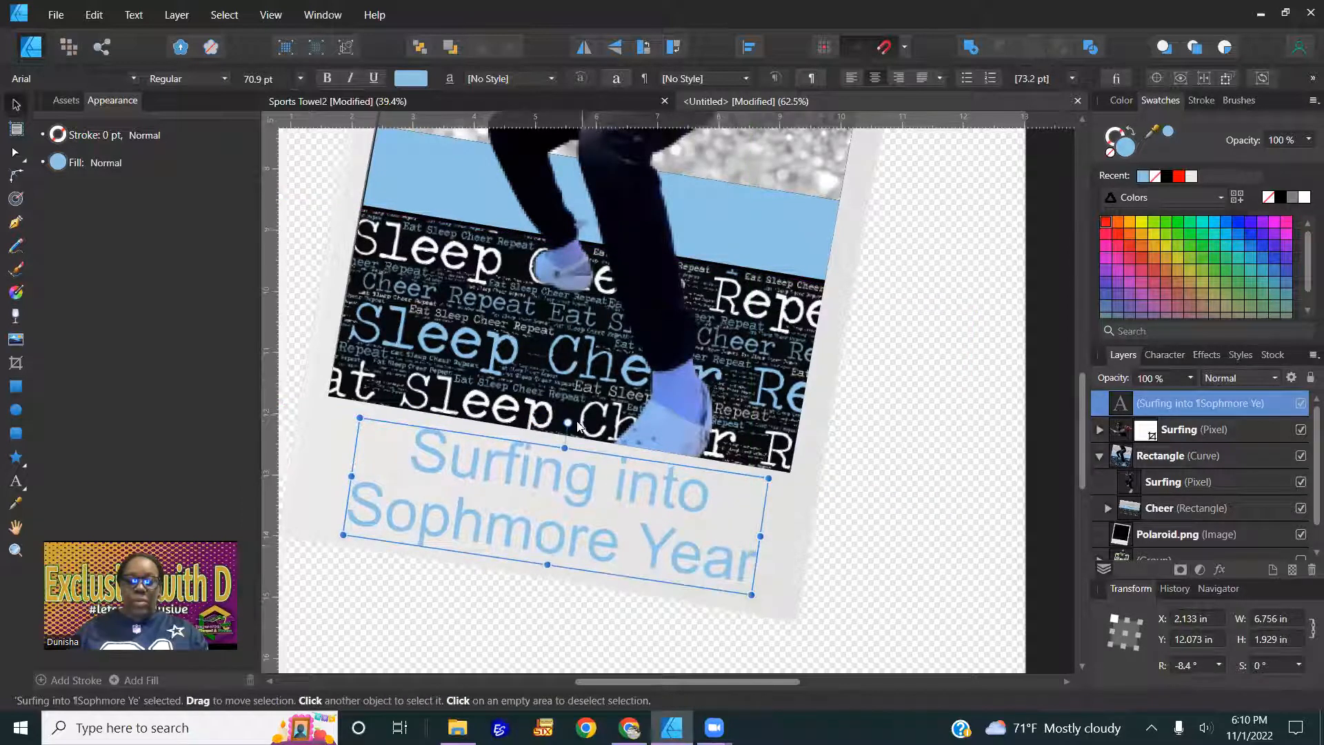
{"action": "left_click_drag", "start_coordinate": [567, 422], "coordinate": [567, 426]}
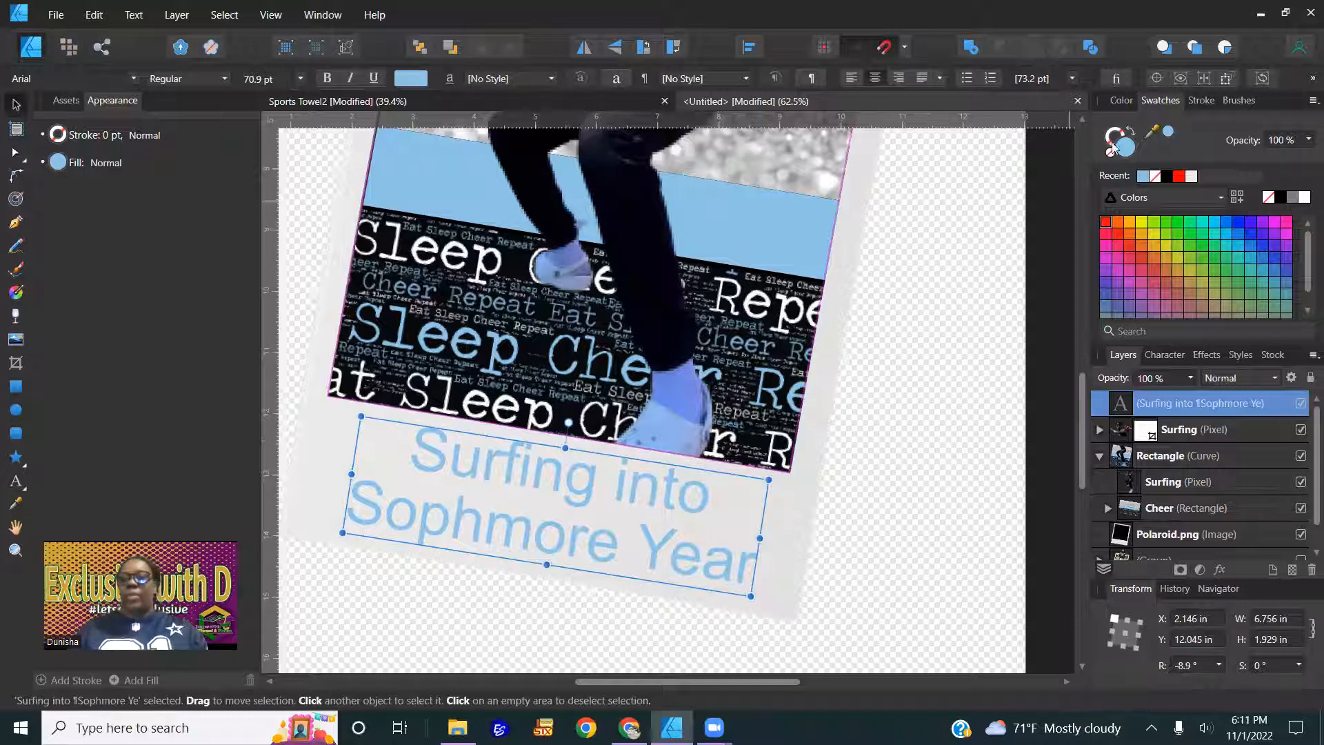
Give the caption a 1 pt black stroke drawn behind its fill, and clear the selection
{"action": "left_click", "coordinate": [1166, 176]}
{"action": "left_click", "coordinate": [1201, 101]}
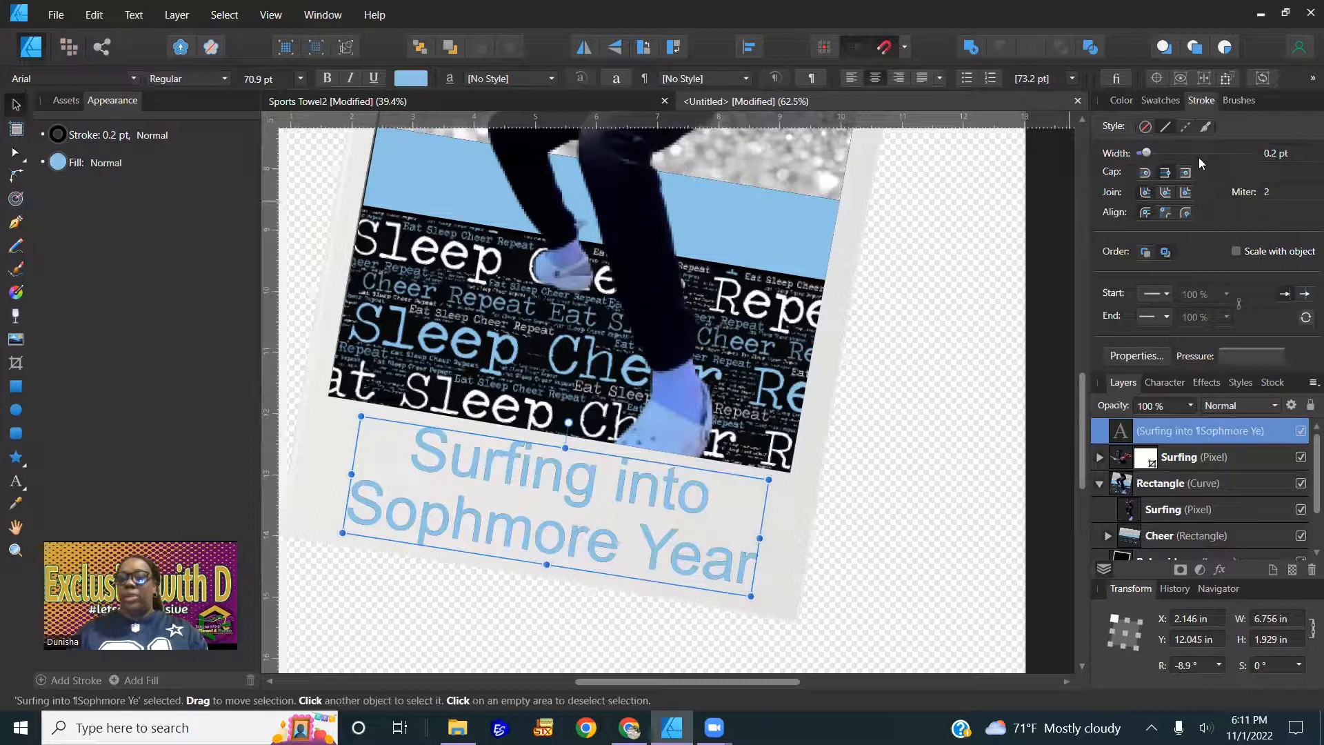
{"action": "left_click", "coordinate": [1308, 152]}
{"action": "type", "text": "1"}
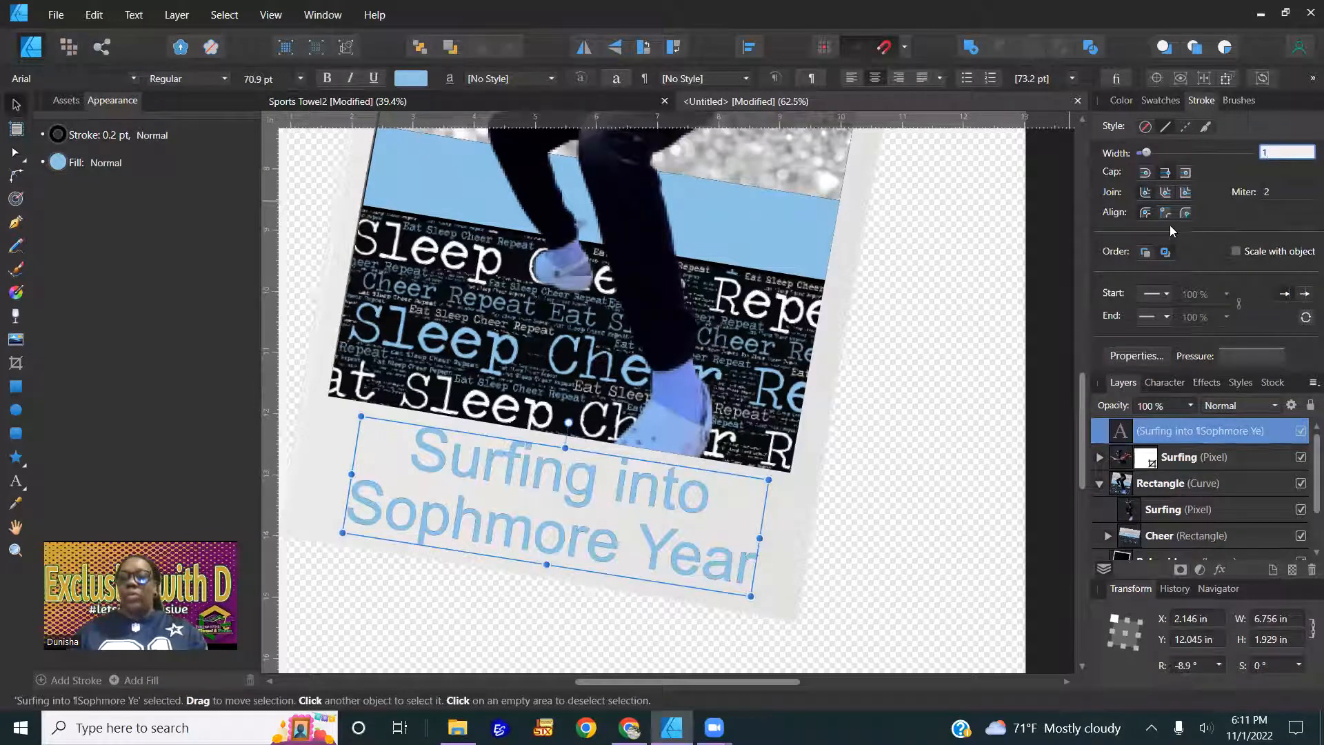
{"action": "key", "text": "Return"}
{"action": "left_click", "coordinate": [1147, 255]}
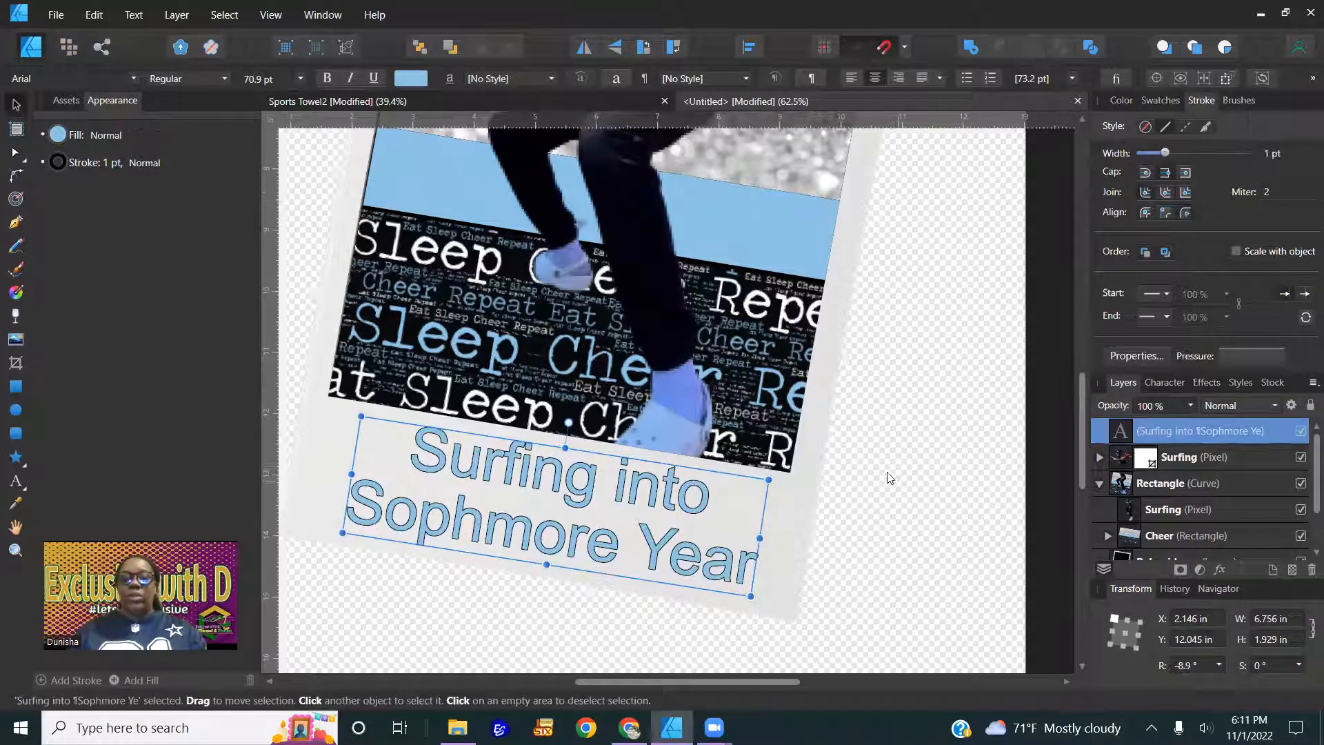
{"action": "scroll", "coordinate": [814, 545], "scroll_direction": "down", "scroll_amount": 3}
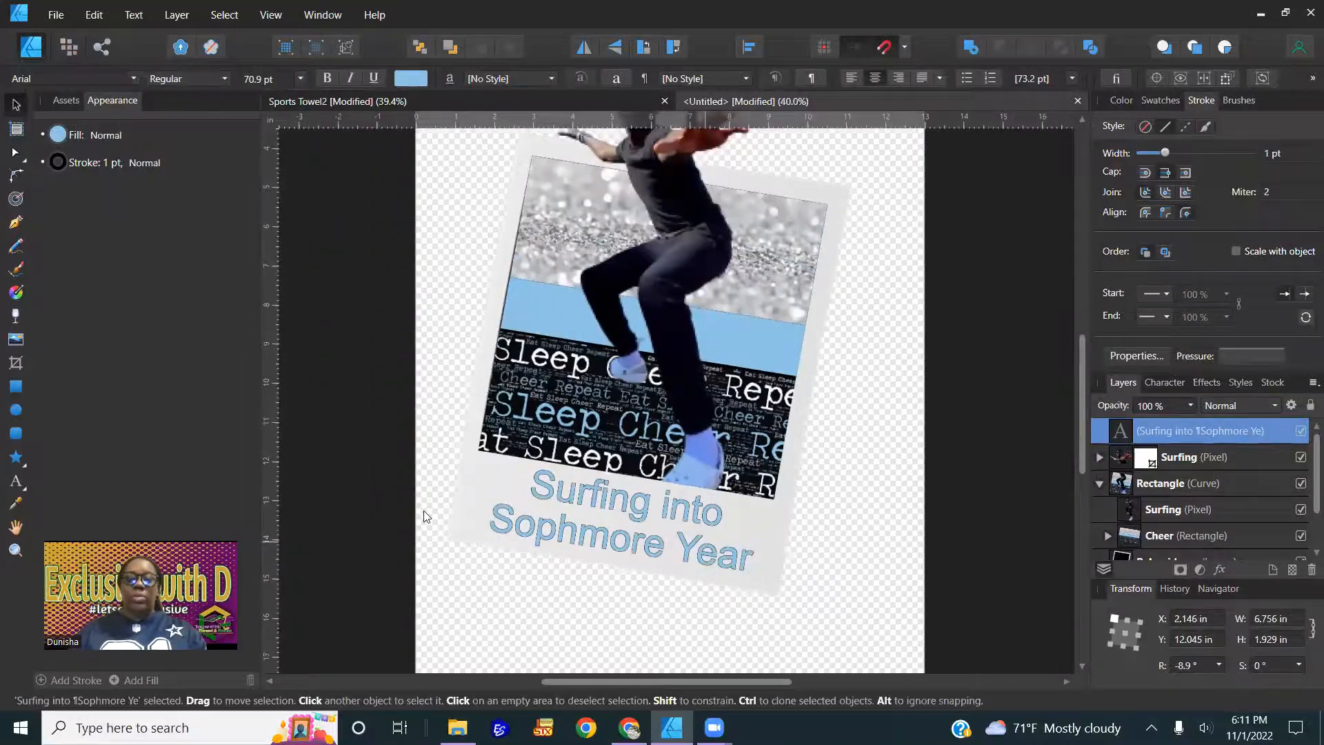
{"action": "left_click", "coordinate": [862, 540]}
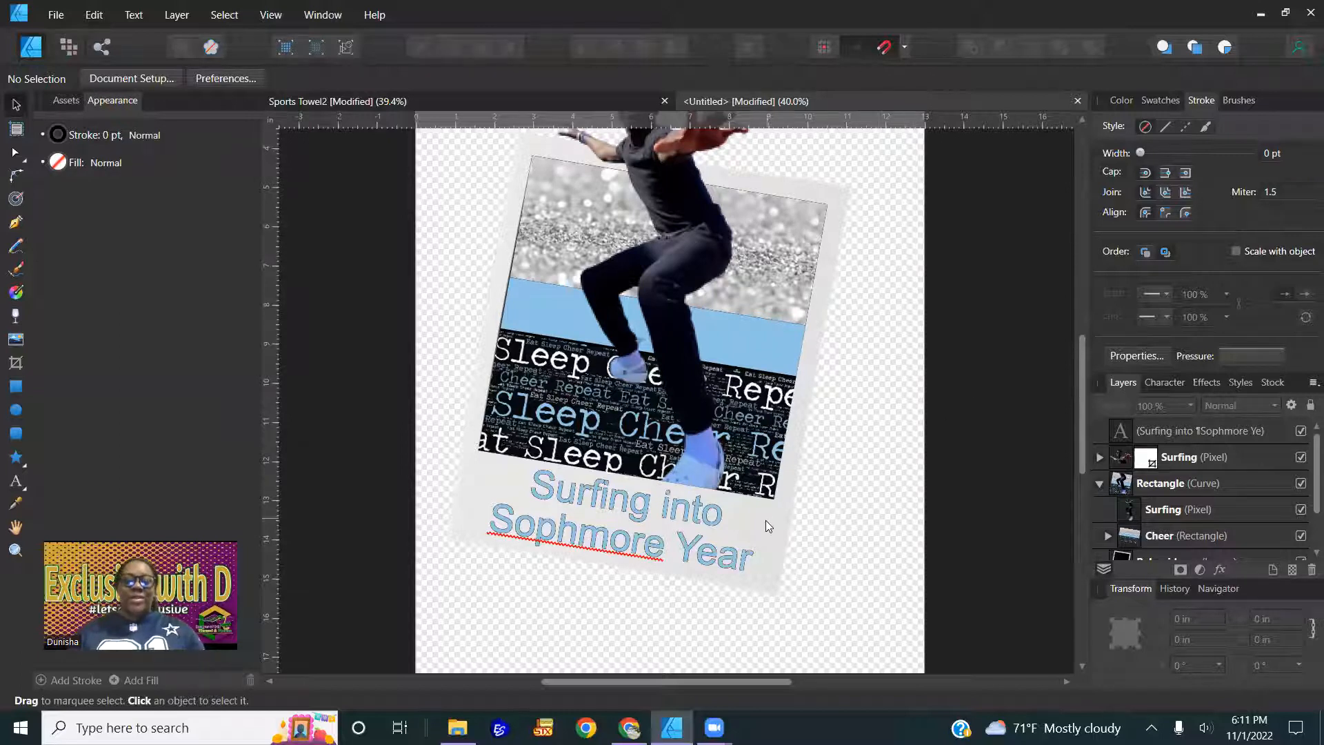
Delete the "Surfing into Sophmore Year" caption and clear the selection
{"action": "scroll", "coordinate": [762, 518], "scroll_direction": "down", "scroll_amount": 2}
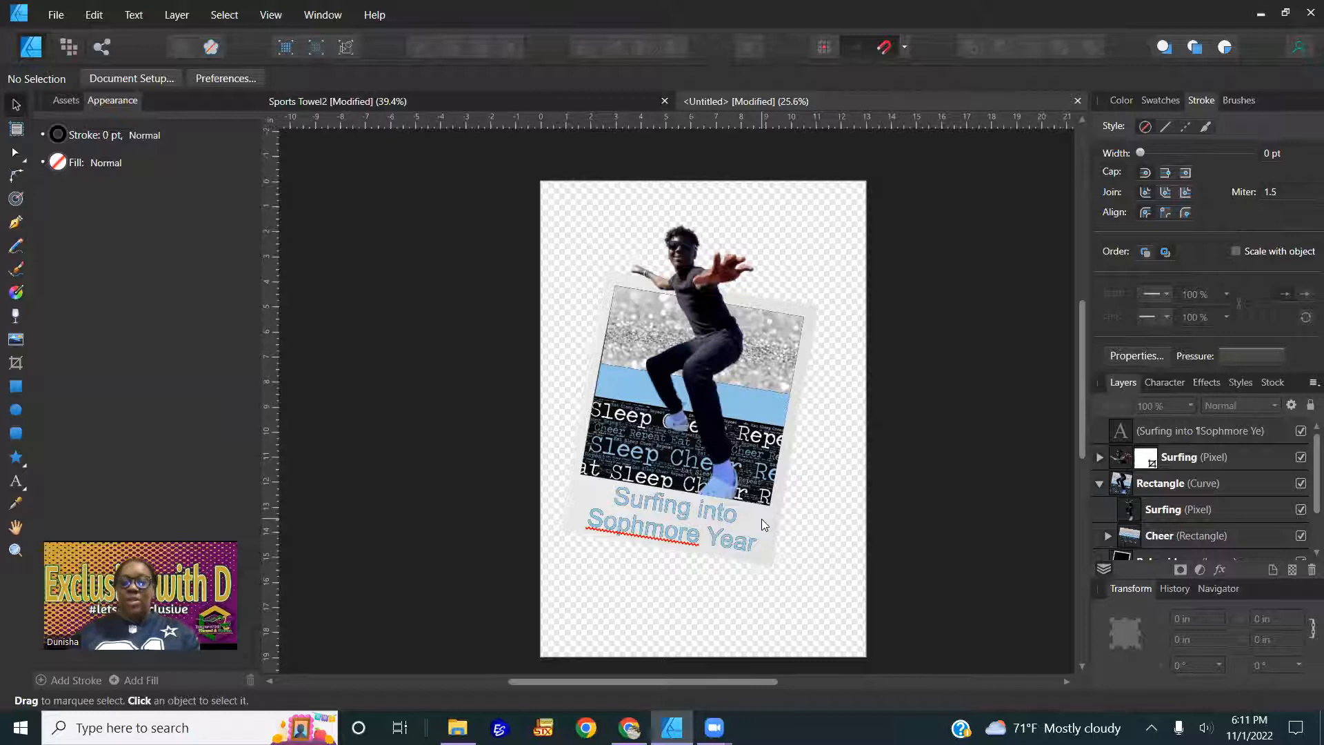
{"action": "left_click", "coordinate": [674, 538]}
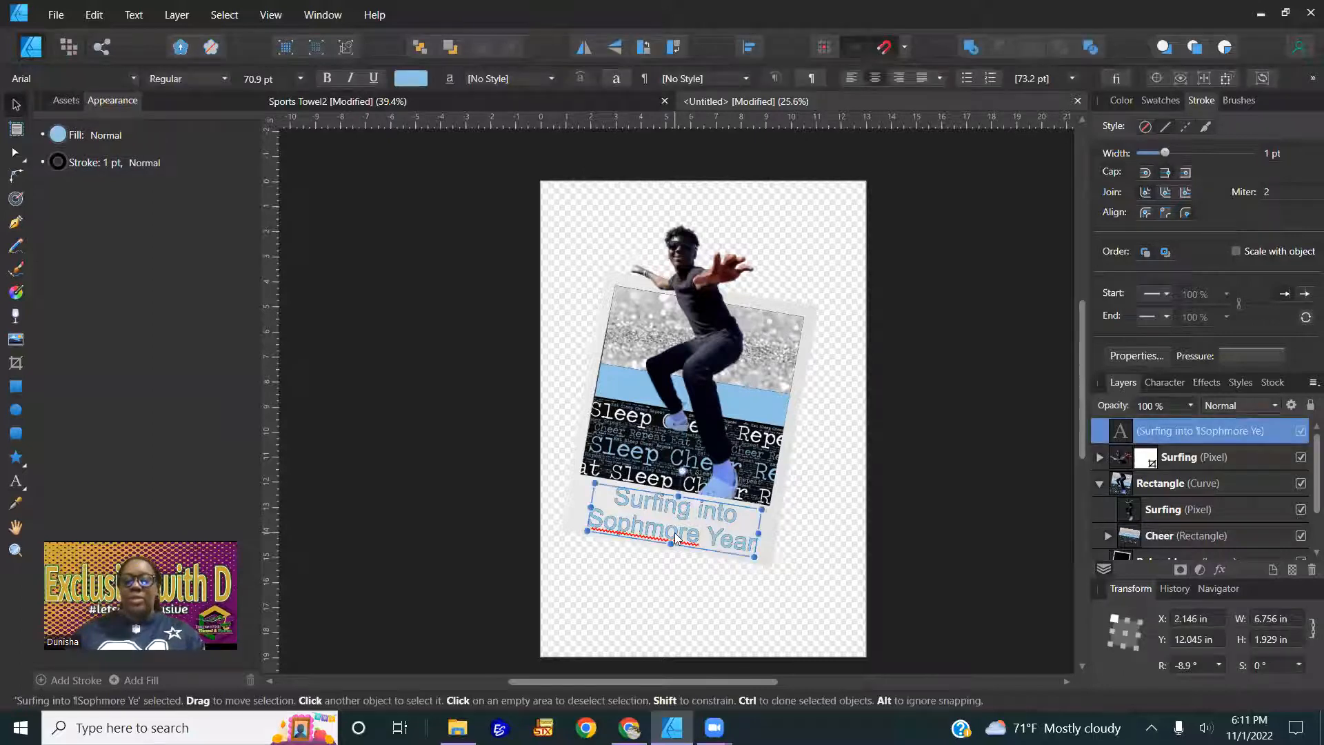
{"action": "key", "text": "Delete"}
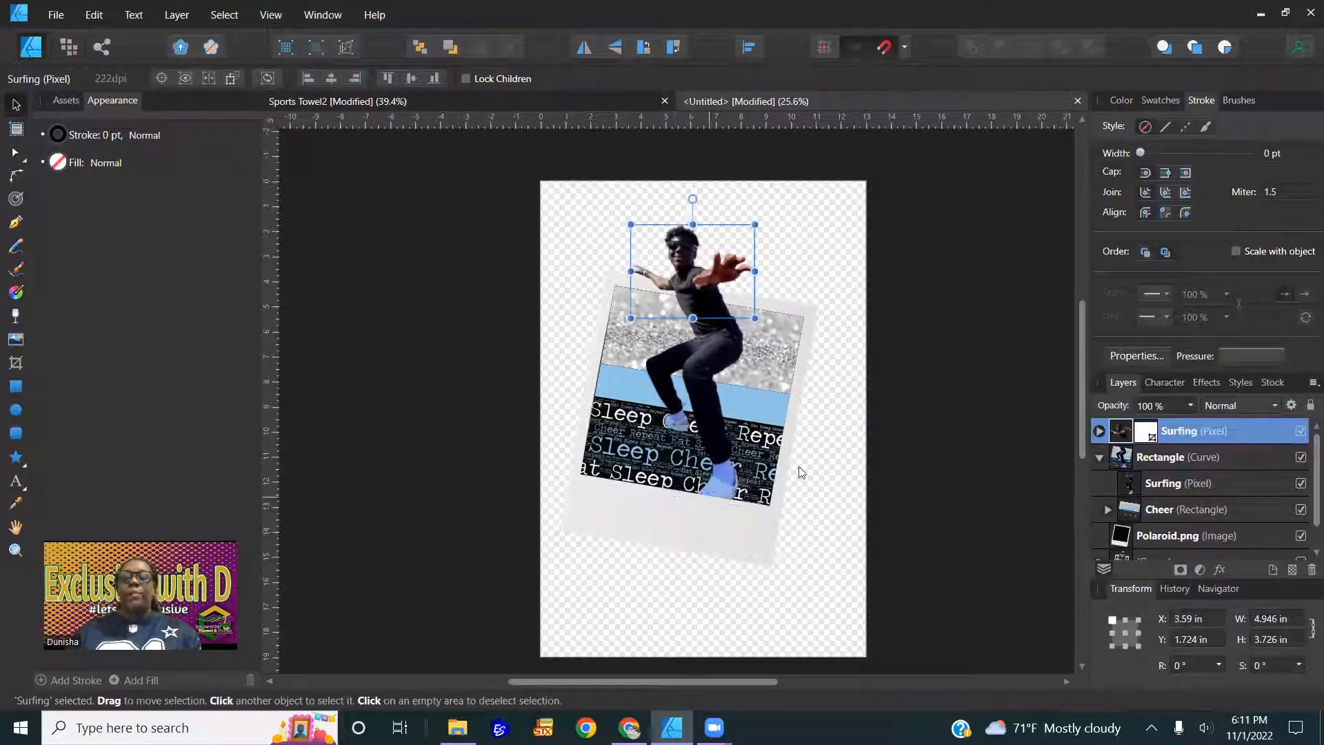
{"action": "left_click", "coordinate": [701, 560]}
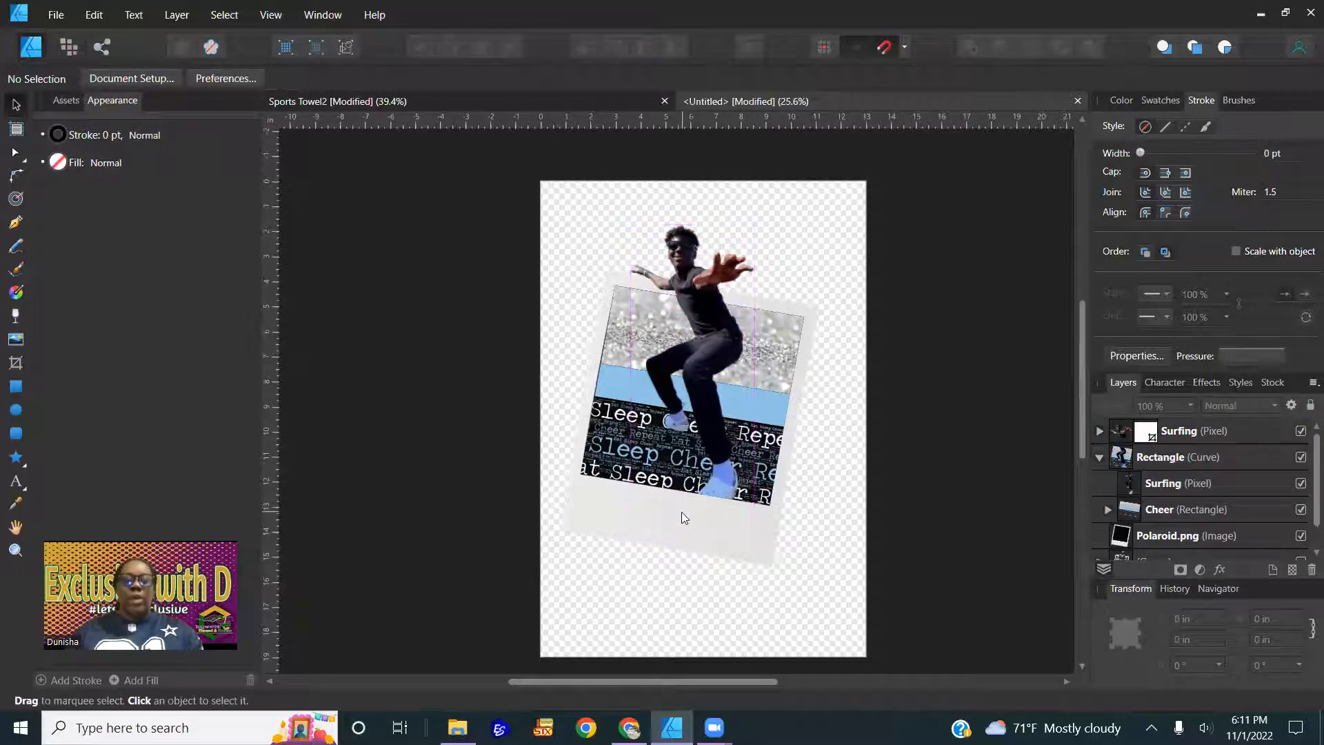
Undo the caption's deletion and replace its wording with the person's first name
{"action": "key", "text": "ctrl+z"}
{"action": "key", "text": "ctrl+z"}
{"action": "key", "text": "ctrl+z"}
{"action": "key", "text": "ctrl+z"}
{"action": "key", "text": "ctrl+z"}
{"action": "key", "text": "ctrl+z"}
{"action": "key", "text": "ctrl+z"}
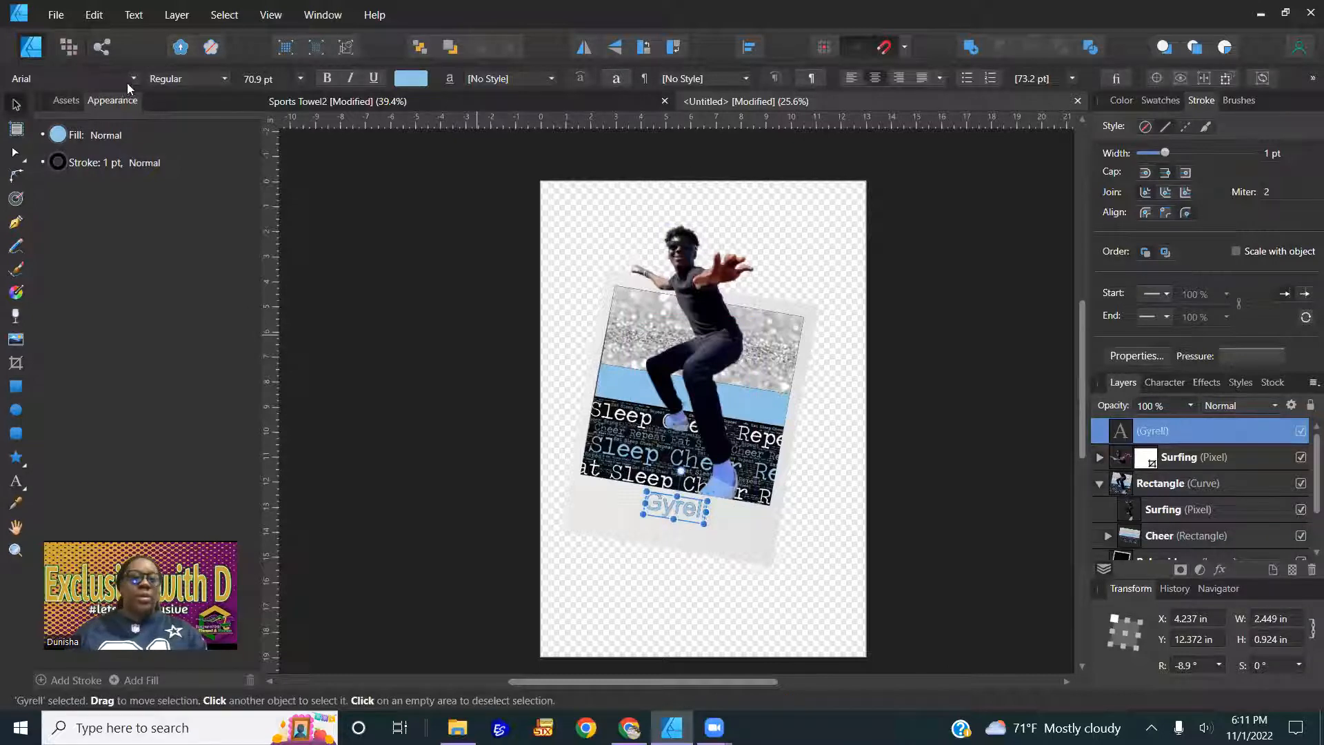
Set the name caption in the Allison Tessa font and move it down onto the Polaroid's lower border
{"action": "left_click", "coordinate": [69, 78]}
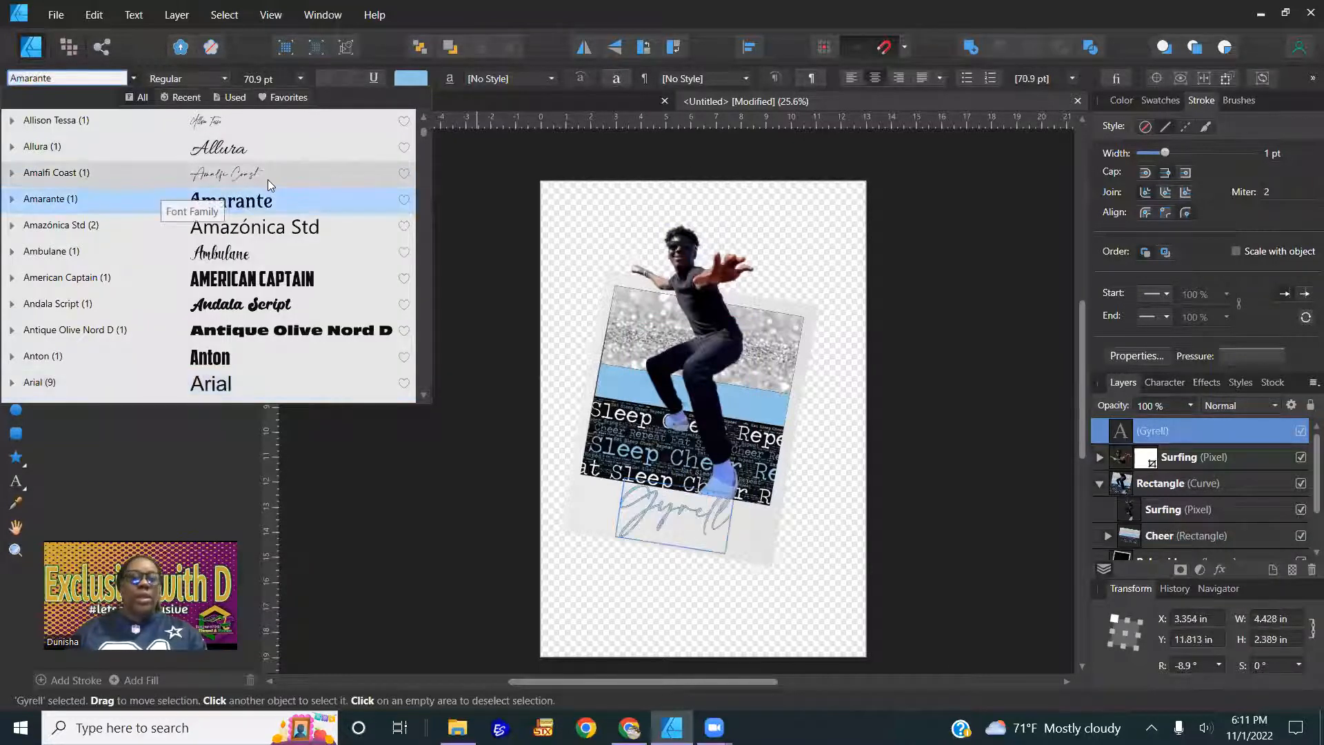
{"action": "left_click", "coordinate": [238, 129]}
{"action": "scroll", "coordinate": [738, 577], "scroll_direction": "up", "scroll_amount": 3}
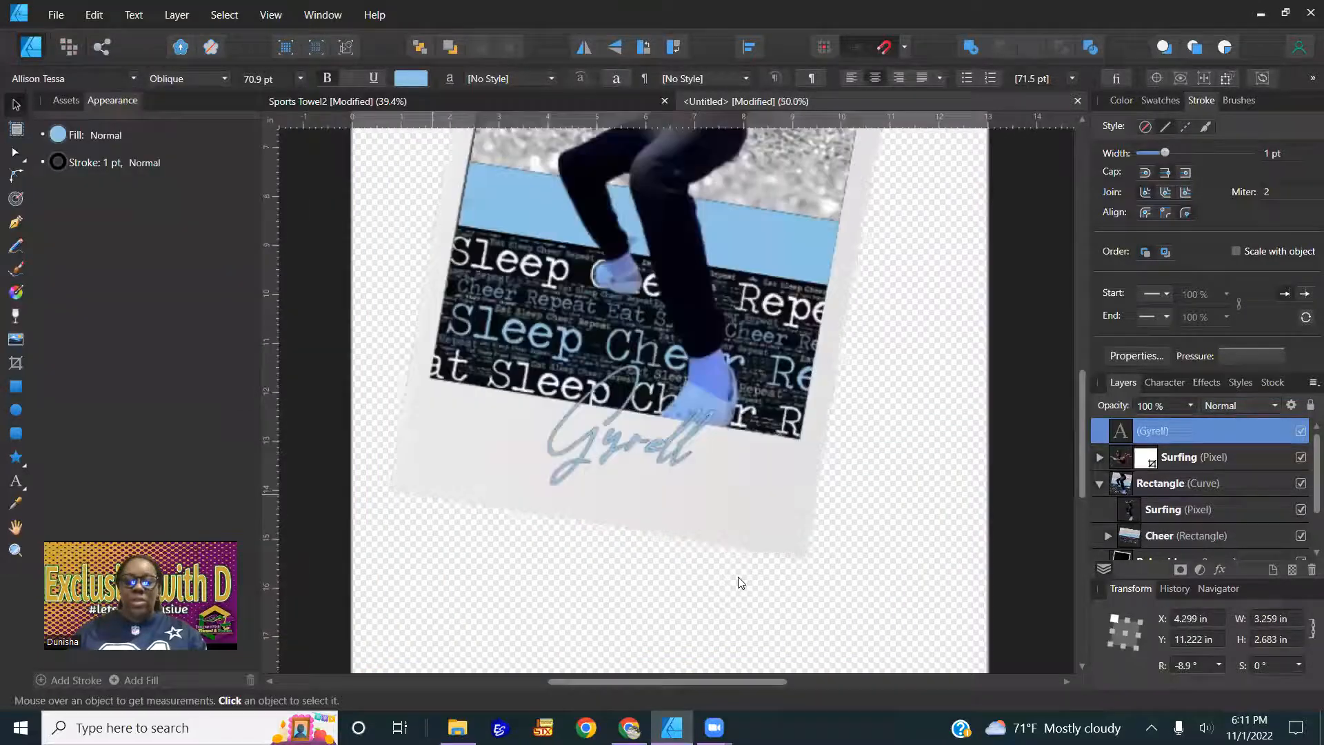
{"action": "left_click_drag", "start_coordinate": [709, 447], "coordinate": [679, 481]}
{"action": "left_click", "coordinate": [77, 81]}
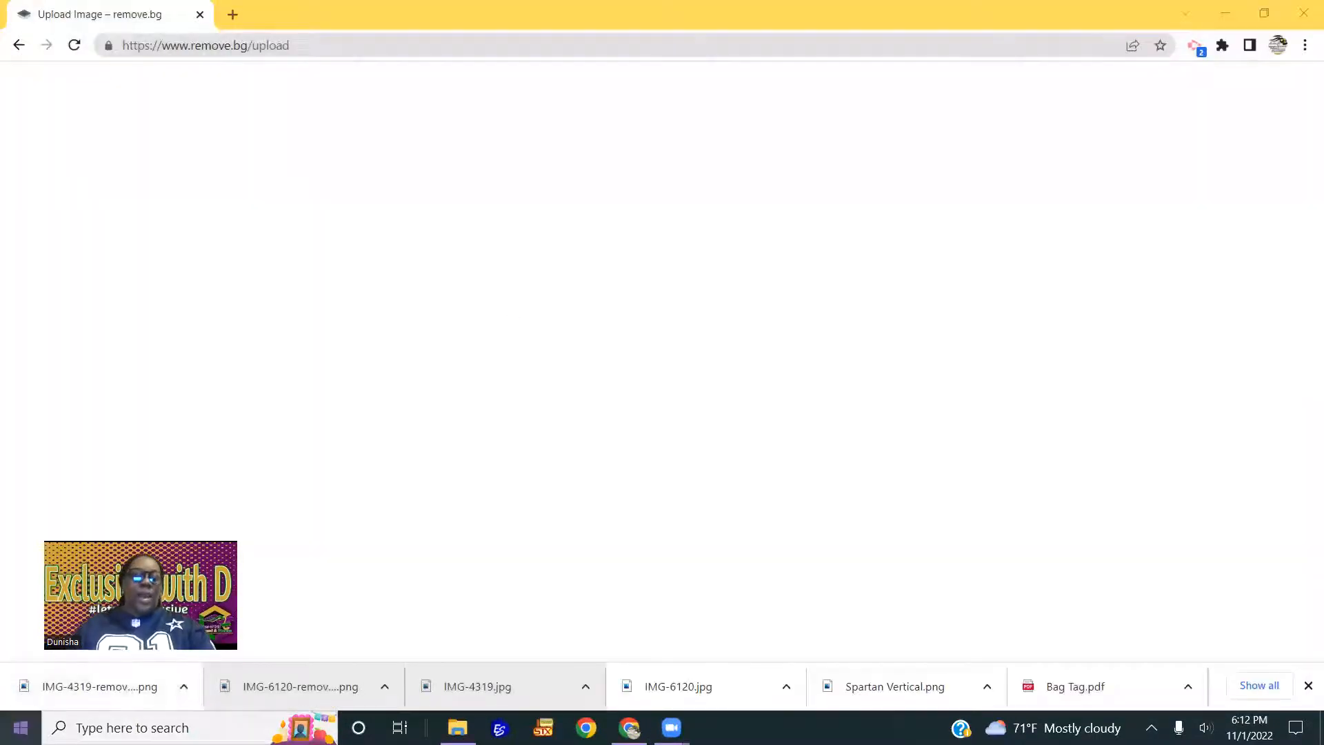
Relaunch Affinity Designer, restore the unsaved Polaroid file, and deselect the Cheer rectangle
{"action": "key", "text": "super"}
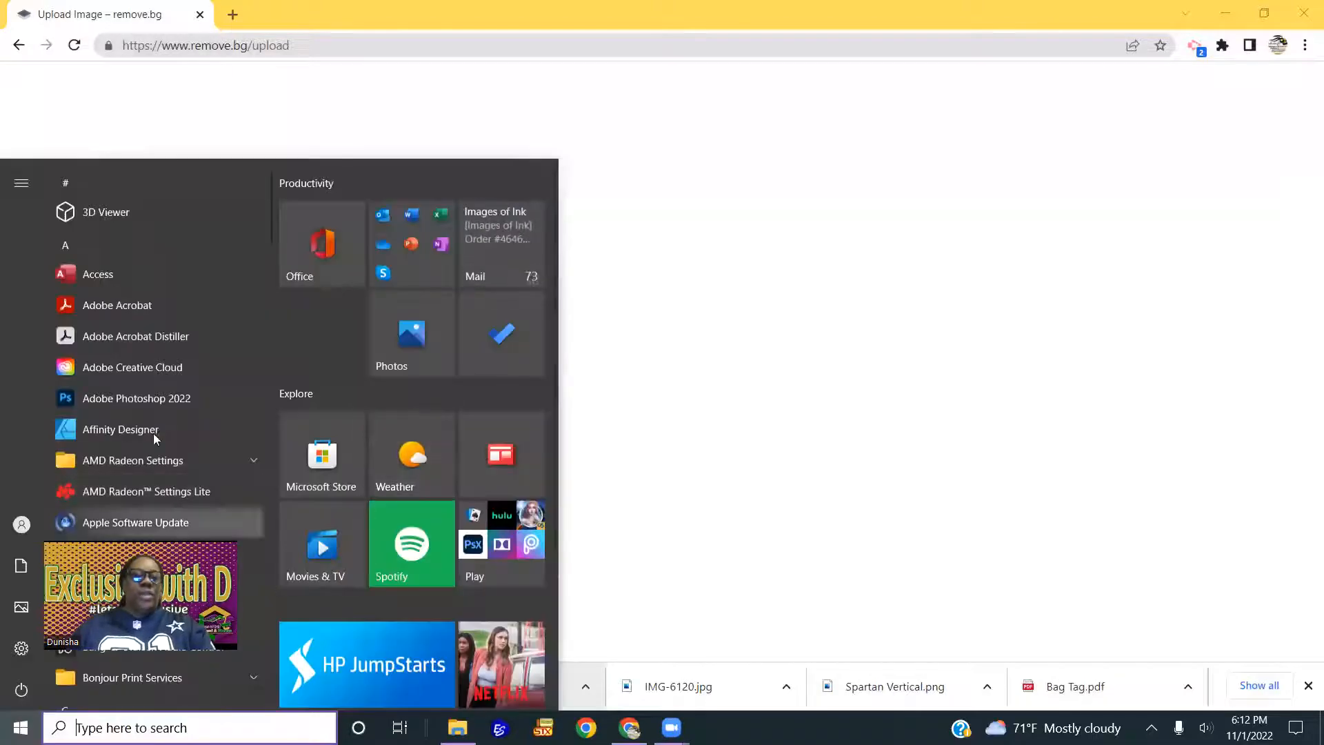
{"action": "left_click", "coordinate": [234, 425]}
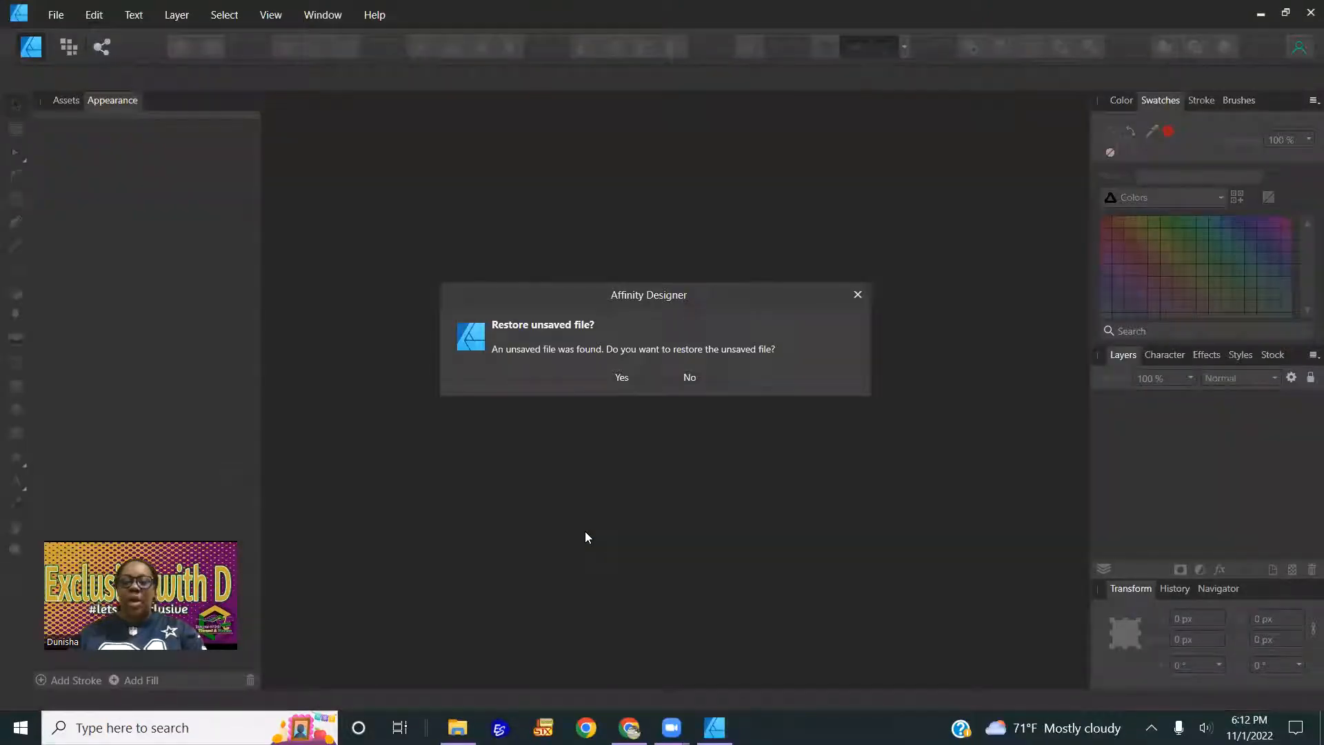
{"action": "left_click", "coordinate": [608, 380]}
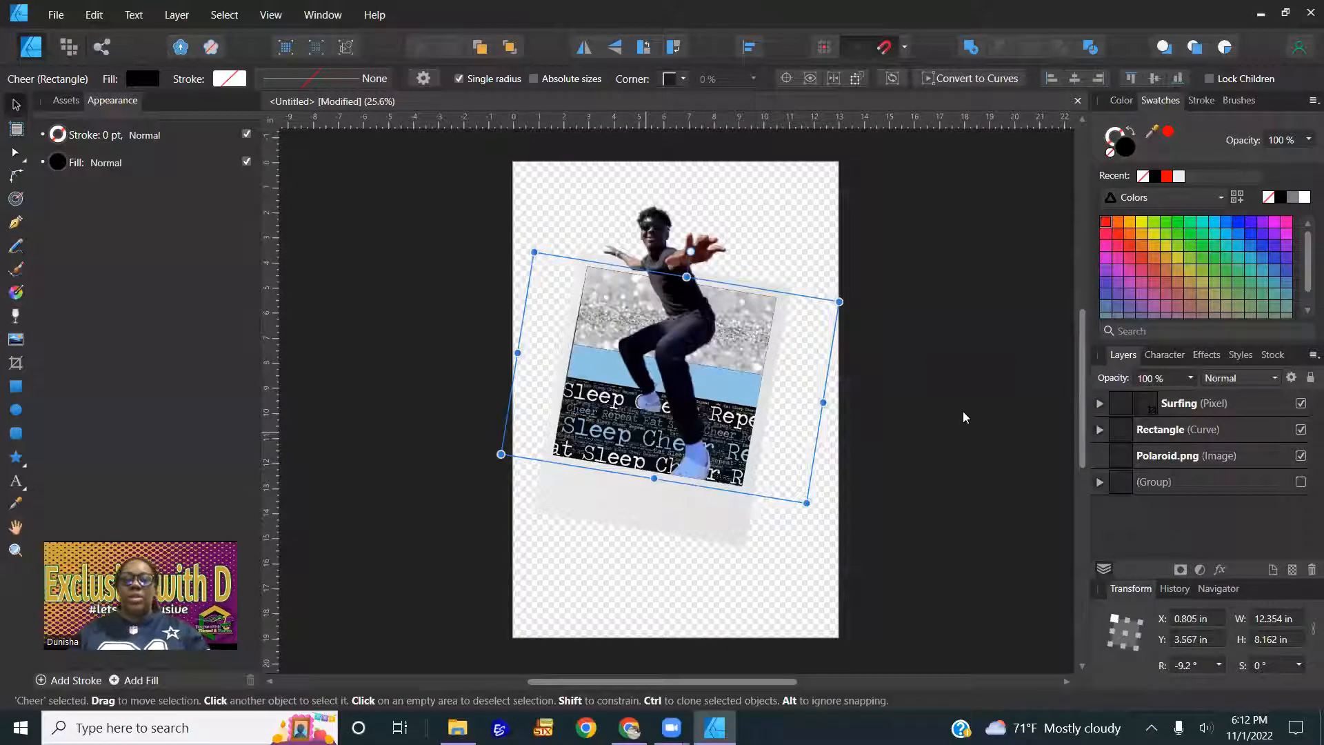
{"action": "left_click", "coordinate": [938, 421]}
Add the person's first name in capitals as art text over the Polaroid's blank lower border
{"action": "left_click", "coordinate": [15, 482]}
{"action": "left_click_drag", "start_coordinate": [564, 473], "coordinate": [624, 530]}
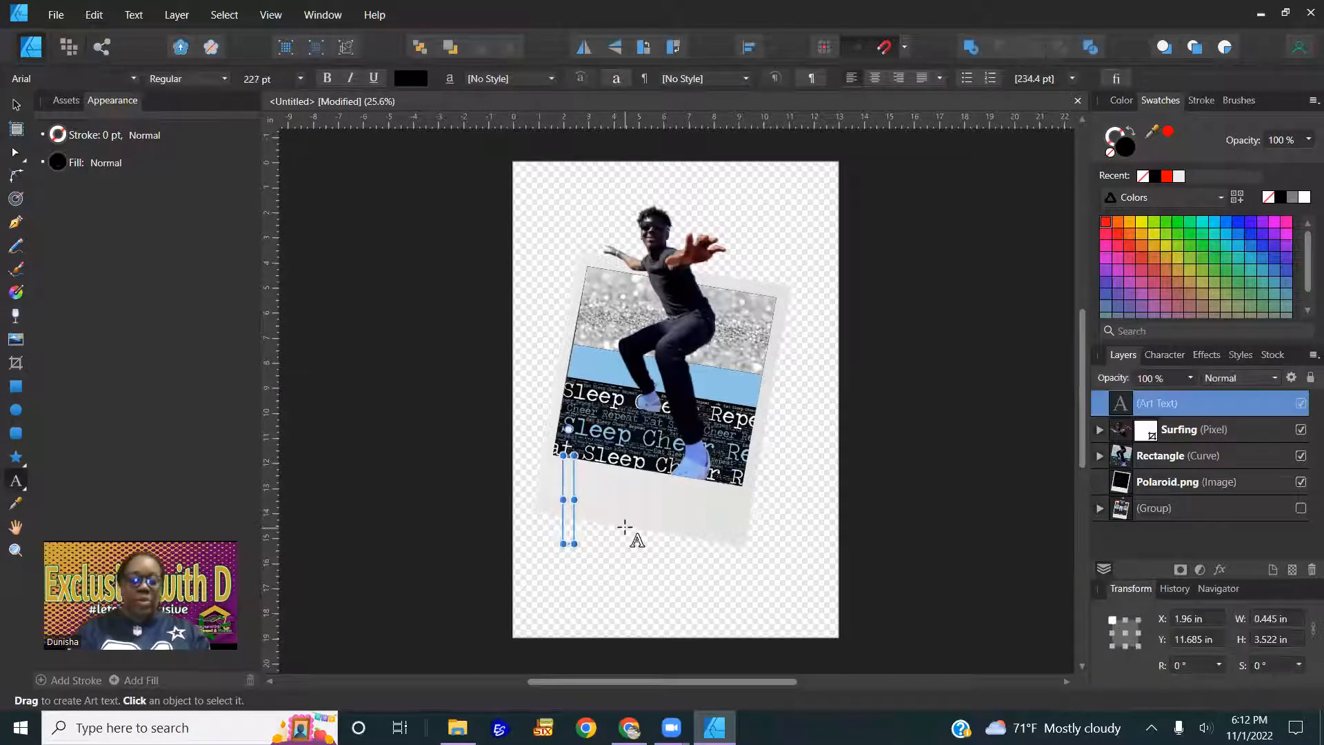
{"action": "type", "text": "G"}
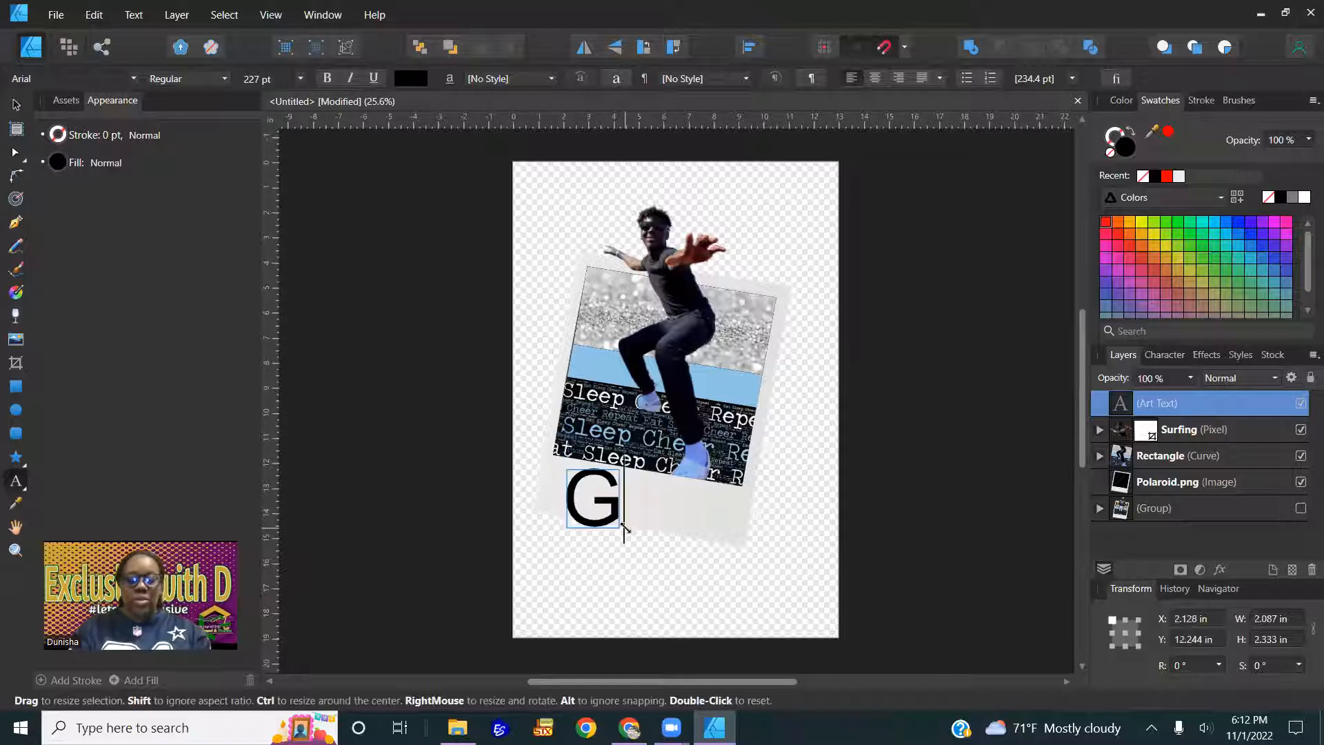
{"action": "type", "text": "YRELL"}
{"action": "key", "text": "Escape"}
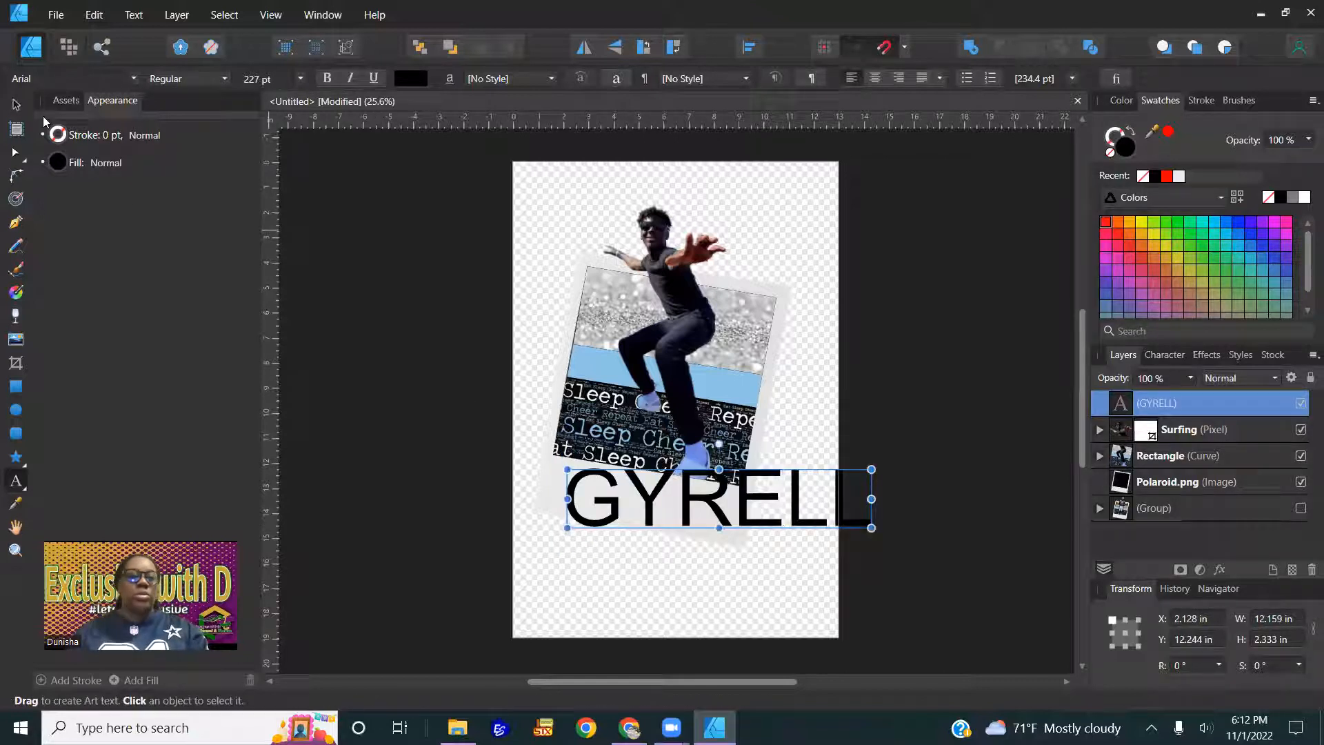
Set the name caption in the Freshman font and shrink it to about 119 pt, placing it over the Polaroid's lower border
{"action": "left_click", "coordinate": [76, 79]}
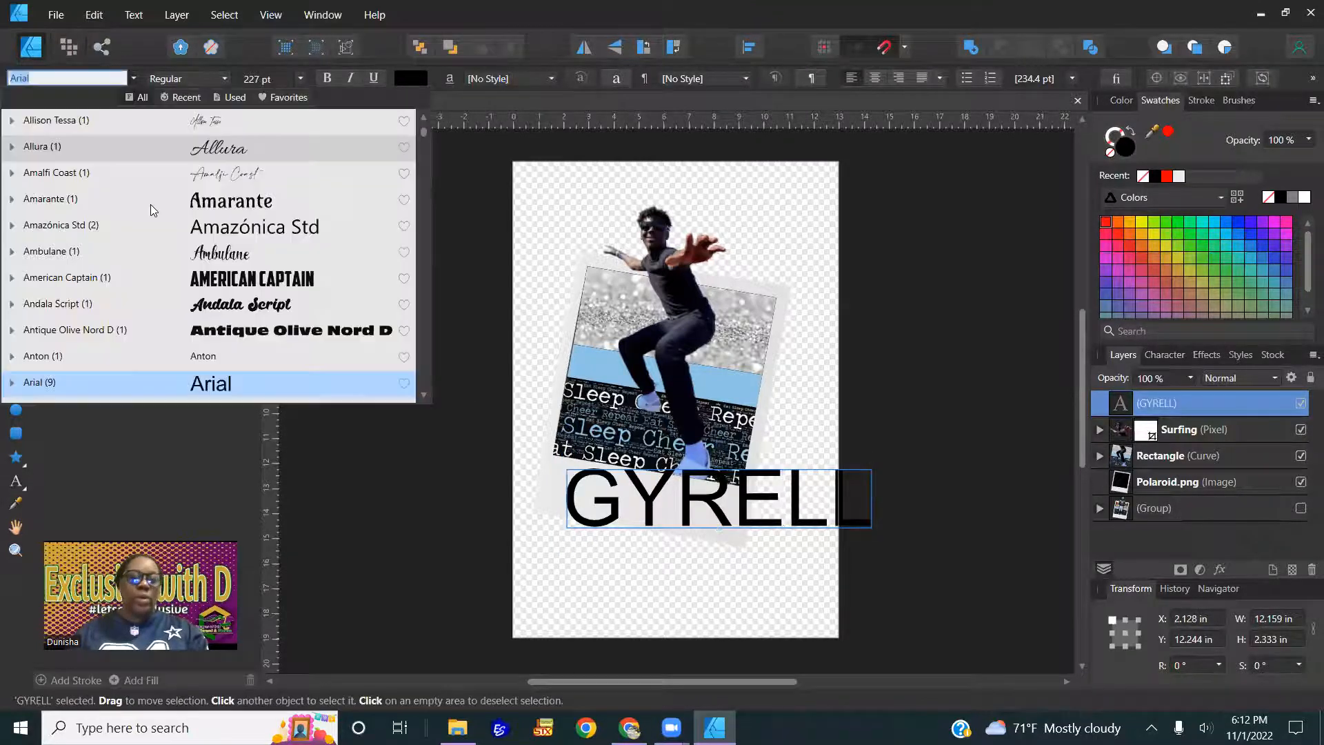
{"action": "scroll", "coordinate": [278, 222], "scroll_direction": "down", "scroll_amount": 1}
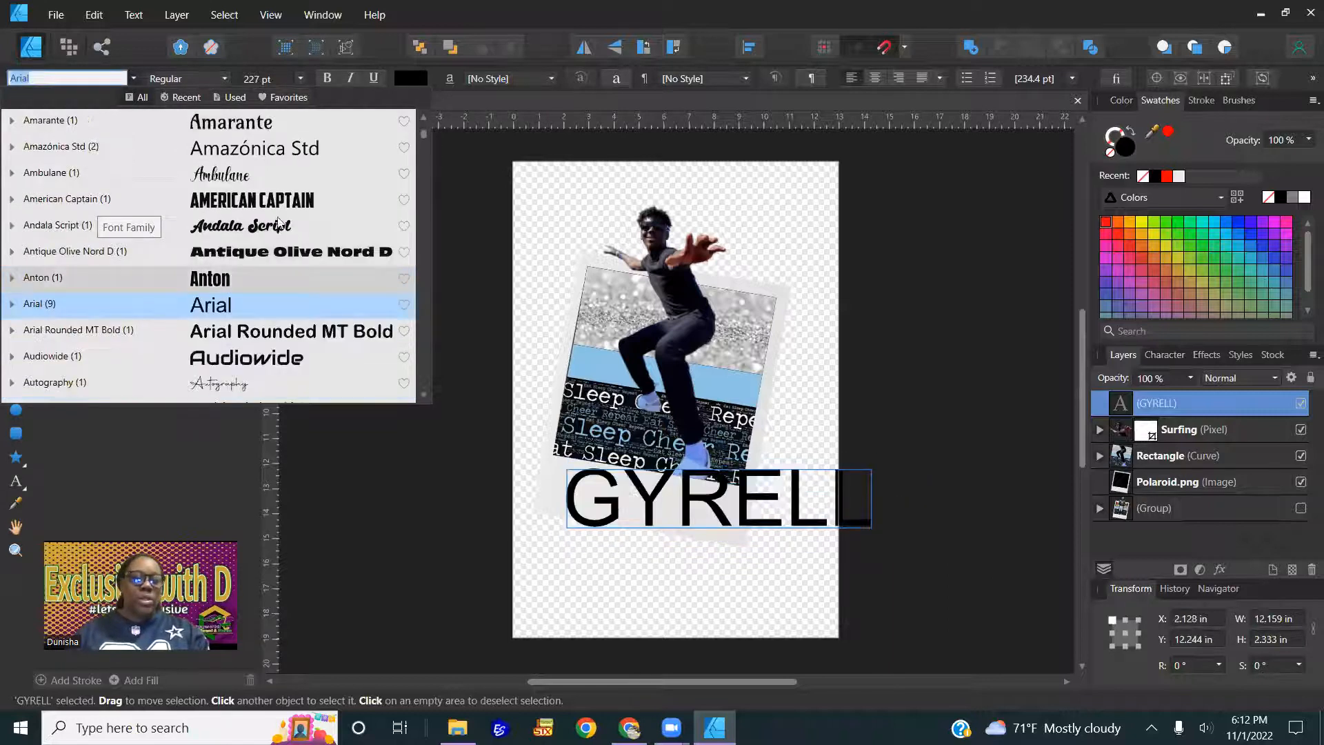
{"action": "scroll", "coordinate": [281, 257], "scroll_direction": "down", "scroll_amount": 10}
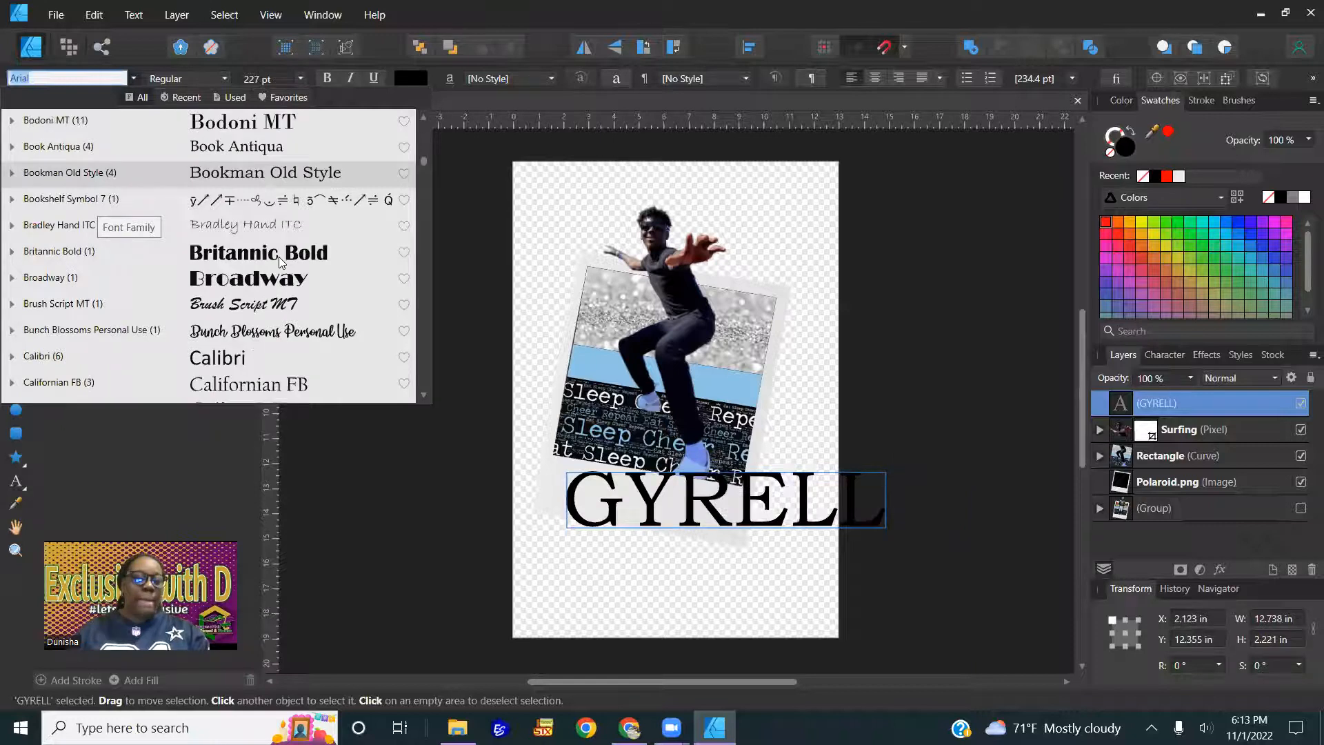
{"action": "type", "text": "Century"}
{"action": "scroll", "coordinate": [280, 262], "scroll_direction": "down", "scroll_amount": 5}
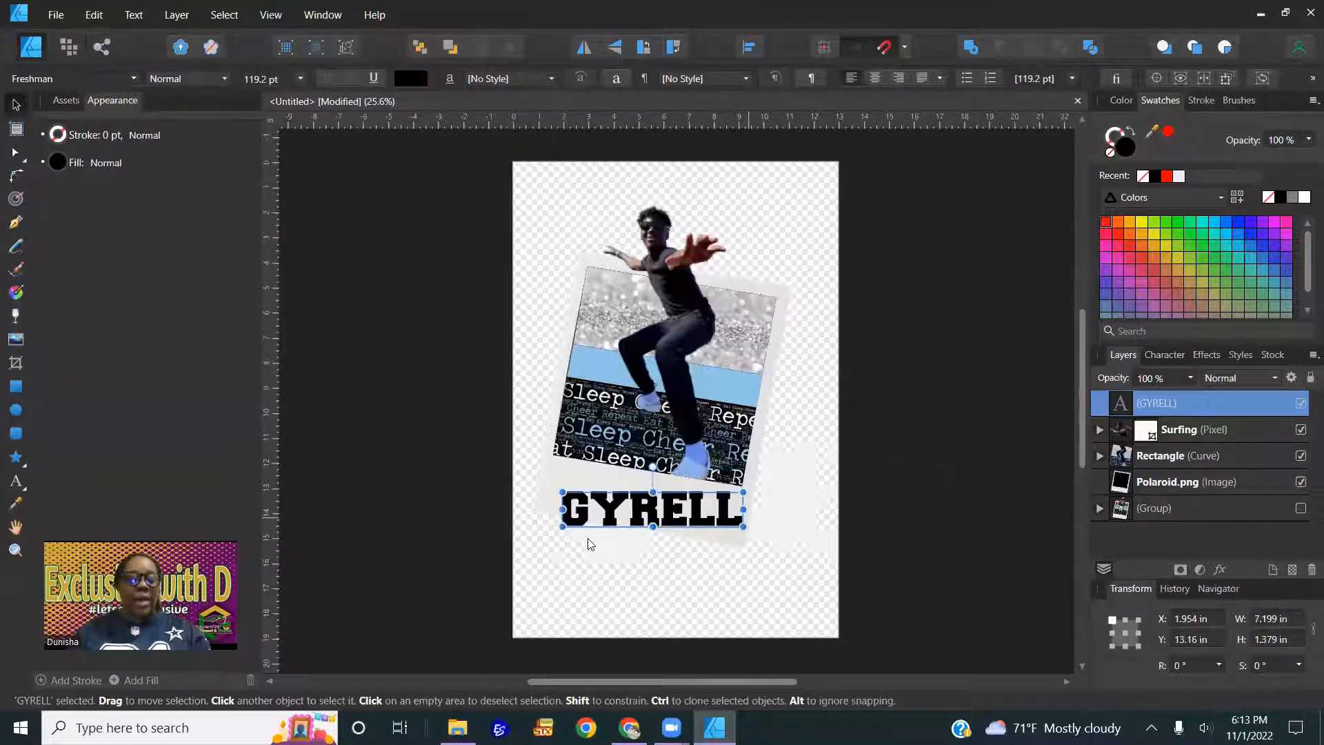
Rotate the name caption to -9° to match the Polaroid's tilt and move it up under the photo area
{"action": "scroll", "coordinate": [592, 525], "scroll_direction": "up", "scroll_amount": 3}
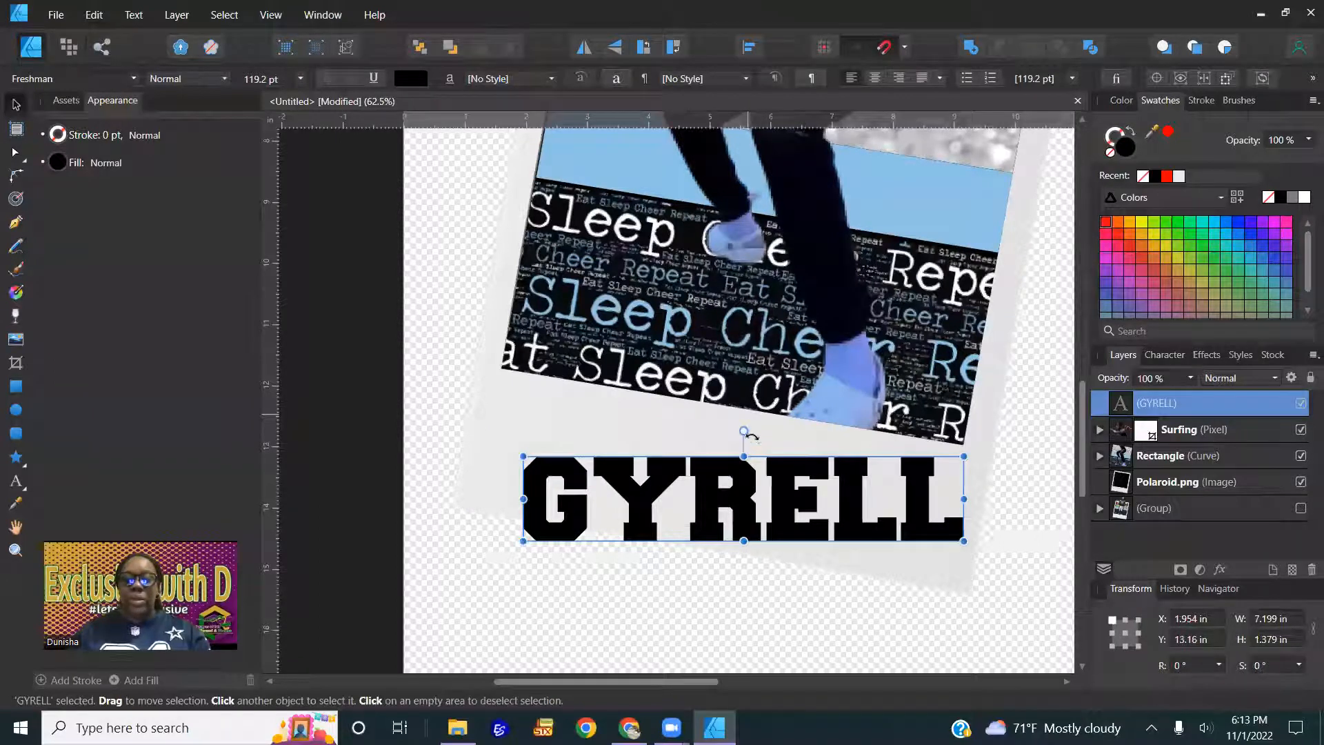
{"action": "left_click_drag", "start_coordinate": [748, 434], "coordinate": [754, 433]}
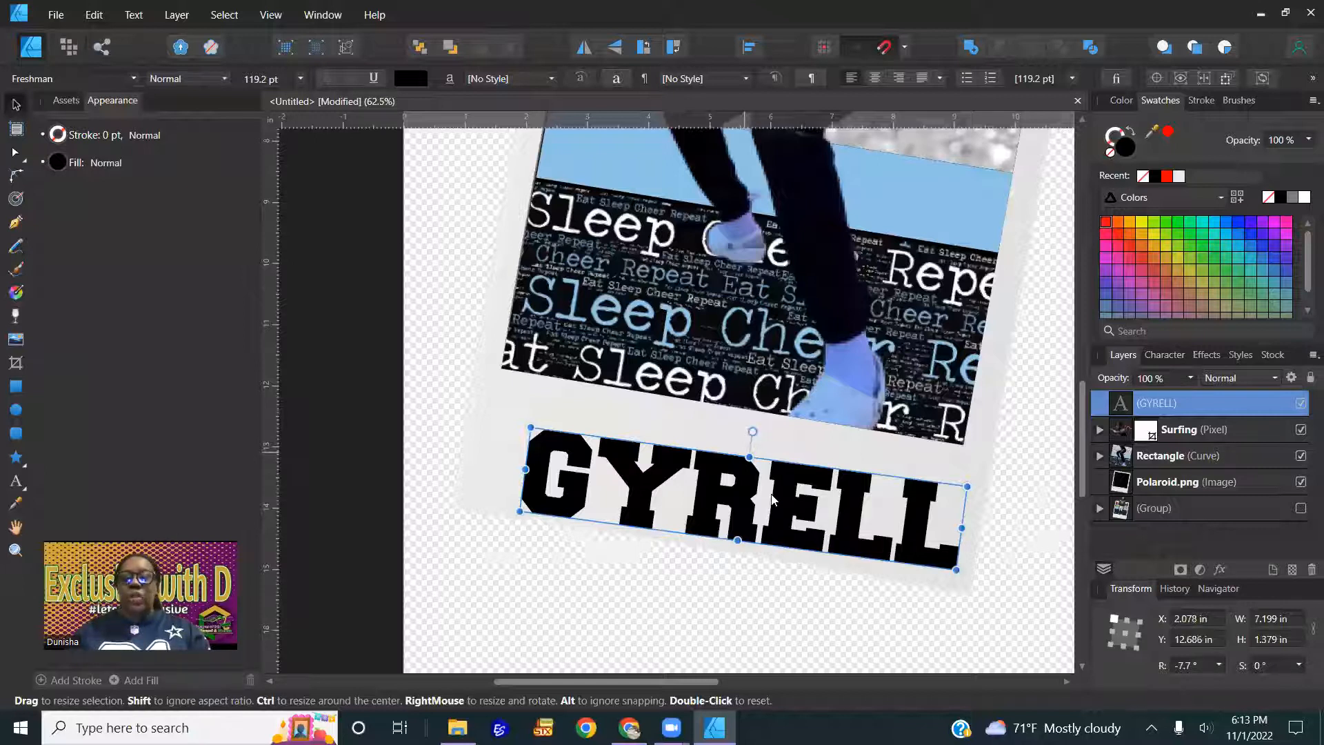
{"action": "key", "text": "ctrl+z"}
{"action": "scroll", "coordinate": [740, 465], "scroll_direction": "down", "scroll_amount": 2}
{"action": "key", "text": "ctrl+z"}
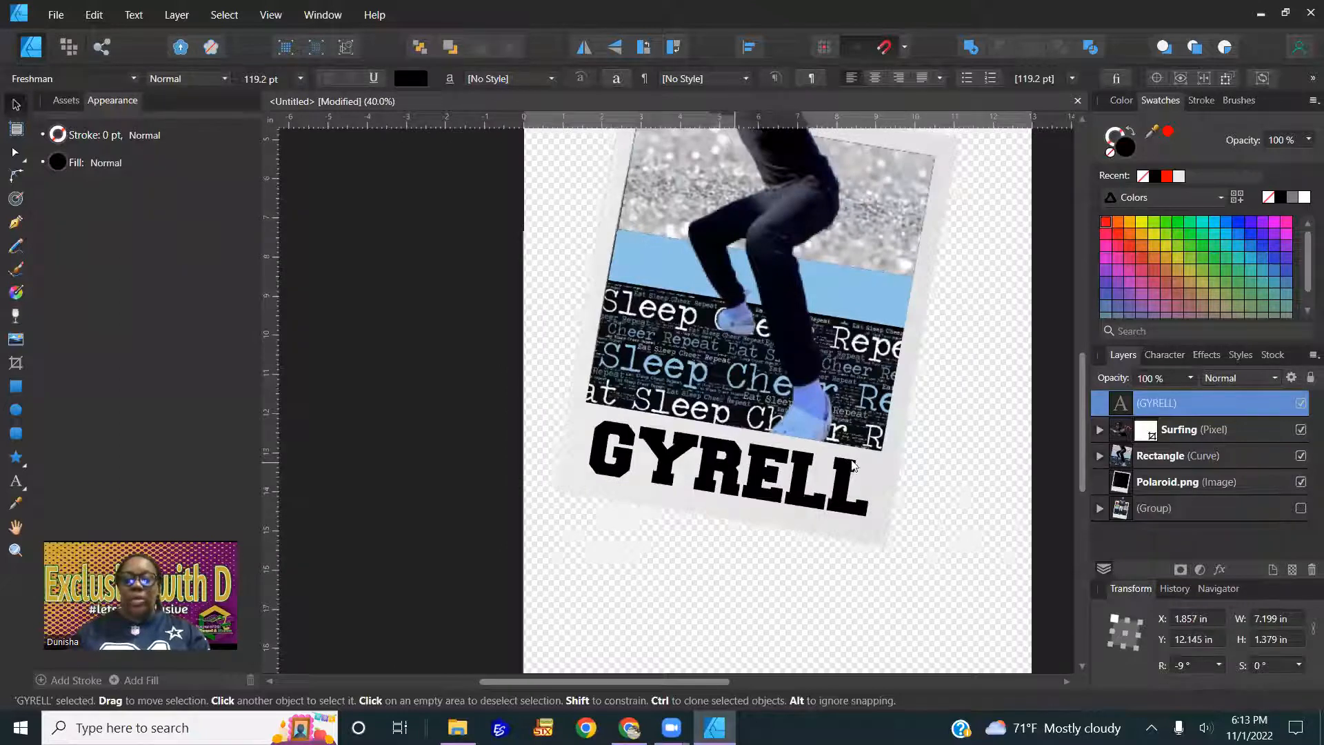
Scale the name caption to about 102.6 pt, center it on the Polaroid's lower border, and select the Polaroid image
{"action": "scroll", "coordinate": [855, 466], "scroll_direction": "up", "scroll_amount": 1}
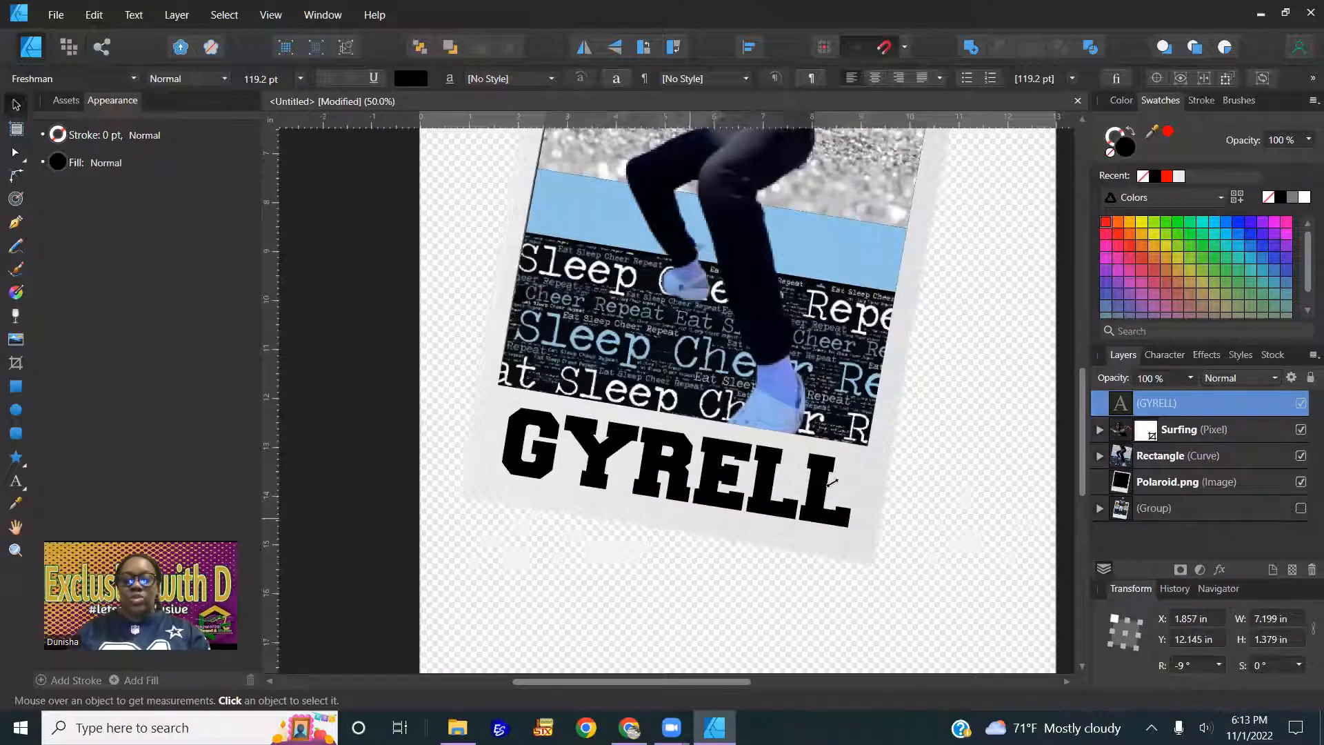
{"action": "key", "text": "ctrl+z"}
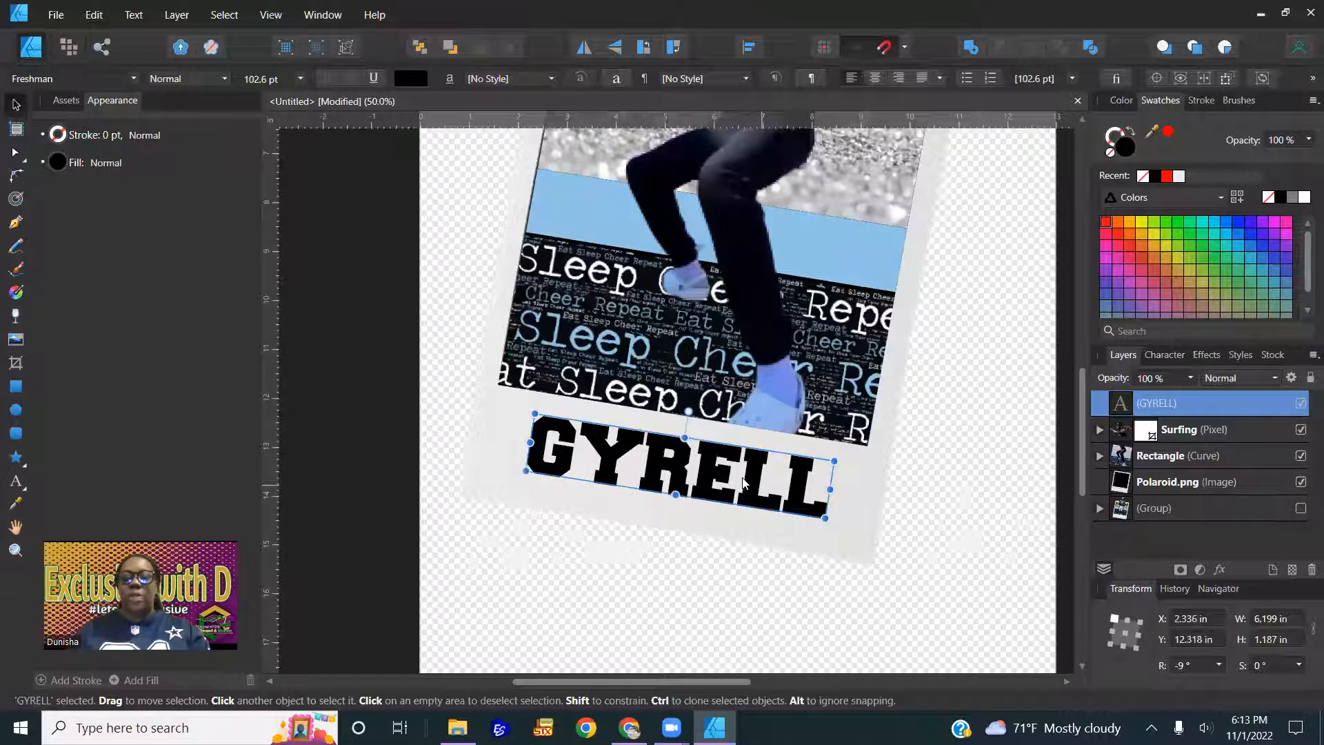
{"action": "left_click_drag", "start_coordinate": [743, 483], "coordinate": [742, 486]}
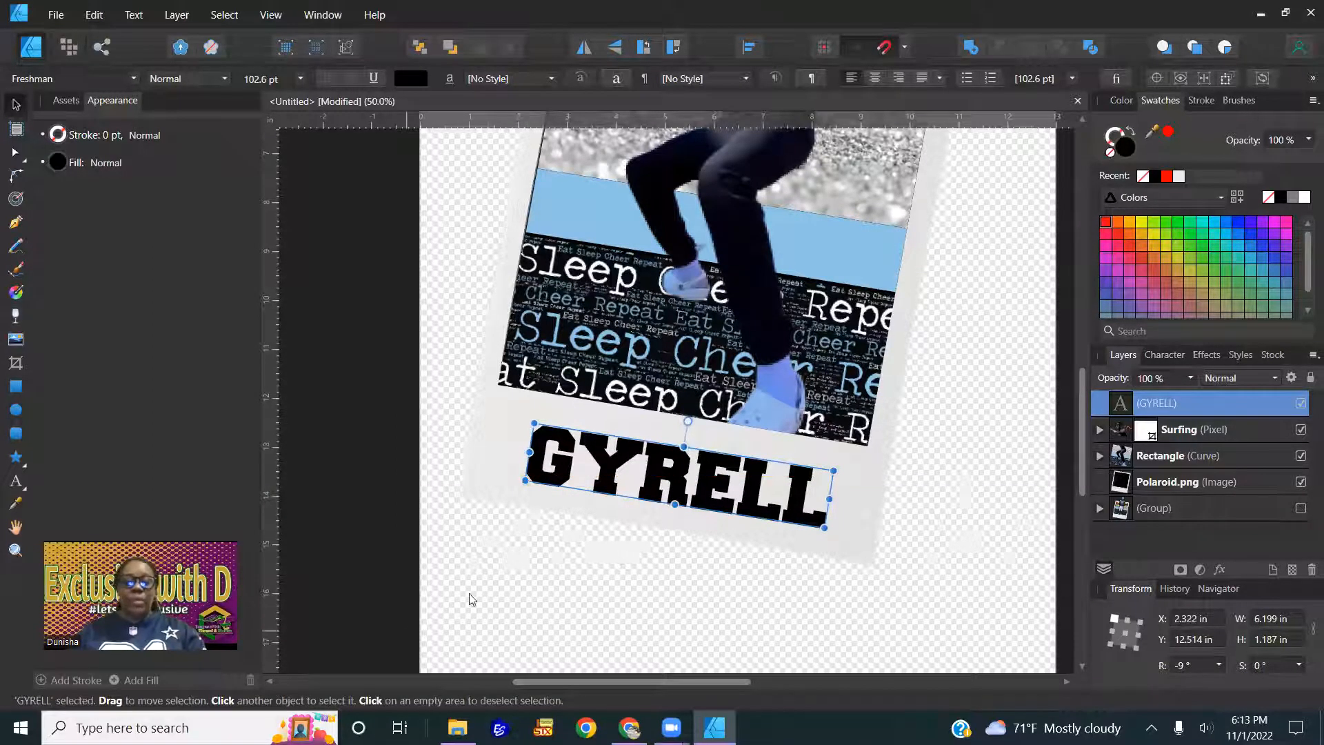
{"action": "left_click", "coordinate": [1154, 489]}
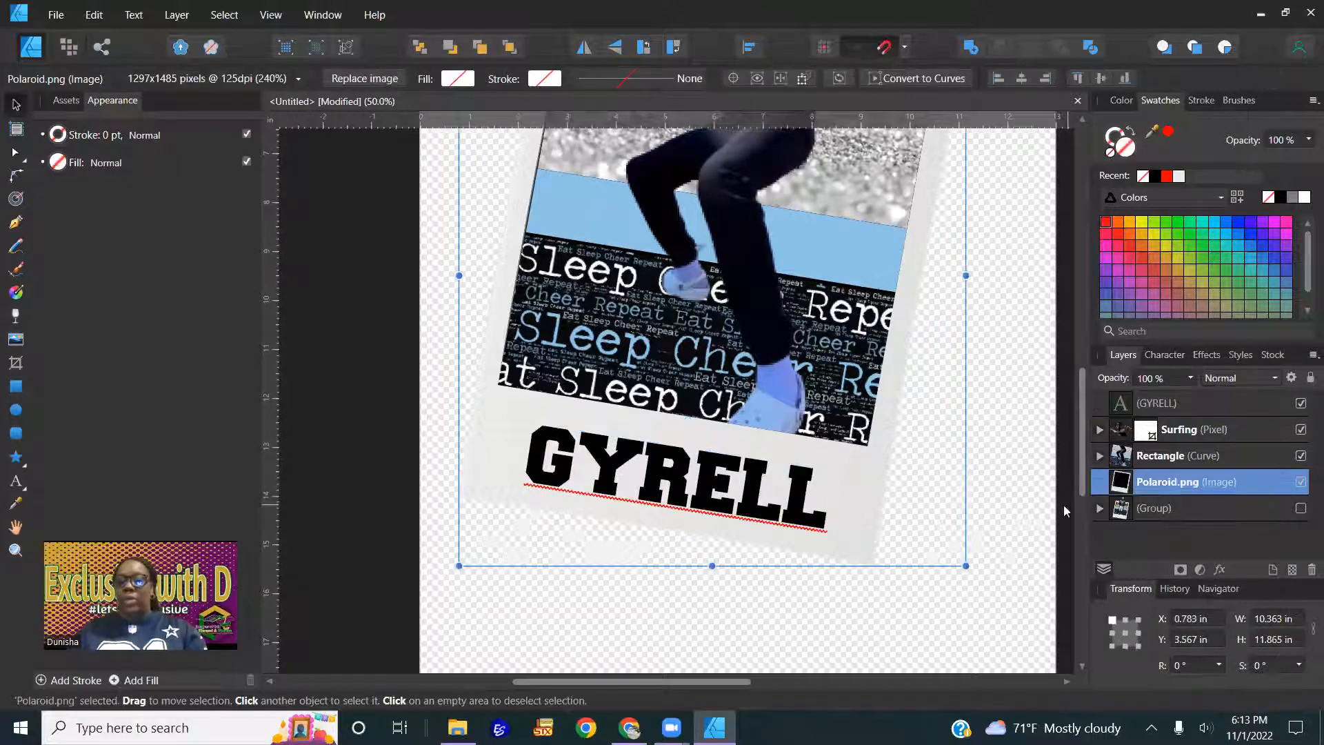
{"action": "left_click", "coordinate": [1219, 569]}
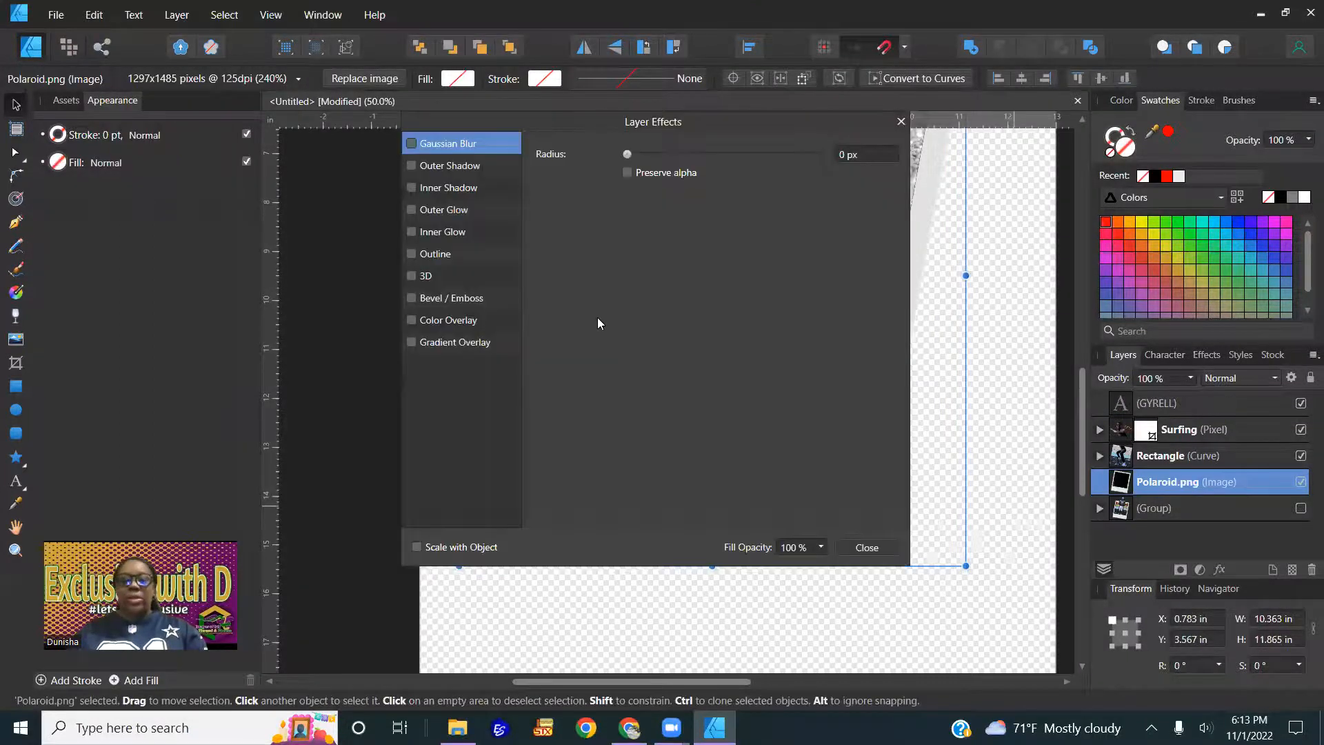
{"action": "left_click", "coordinate": [450, 166]}
{"action": "left_click_drag", "start_coordinate": [549, 117], "coordinate": [277, 135]}
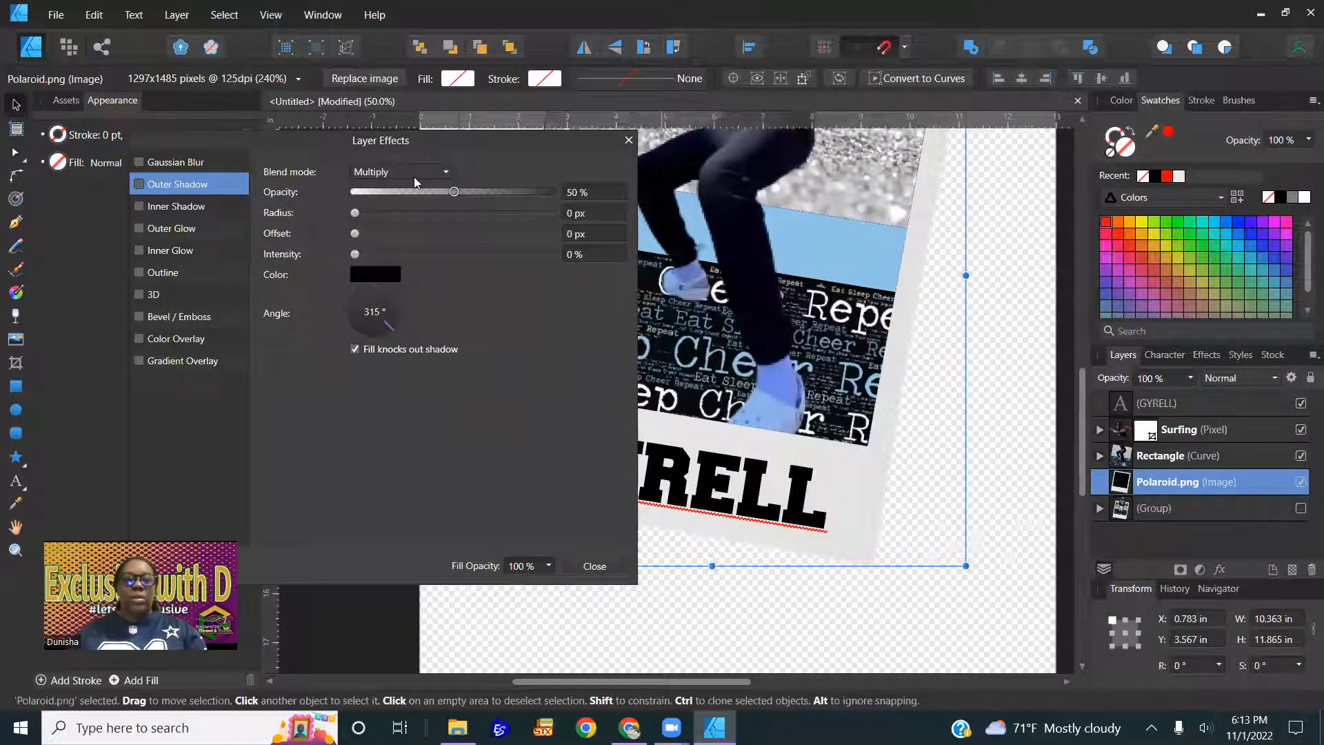
{"action": "key", "text": "Escape"}
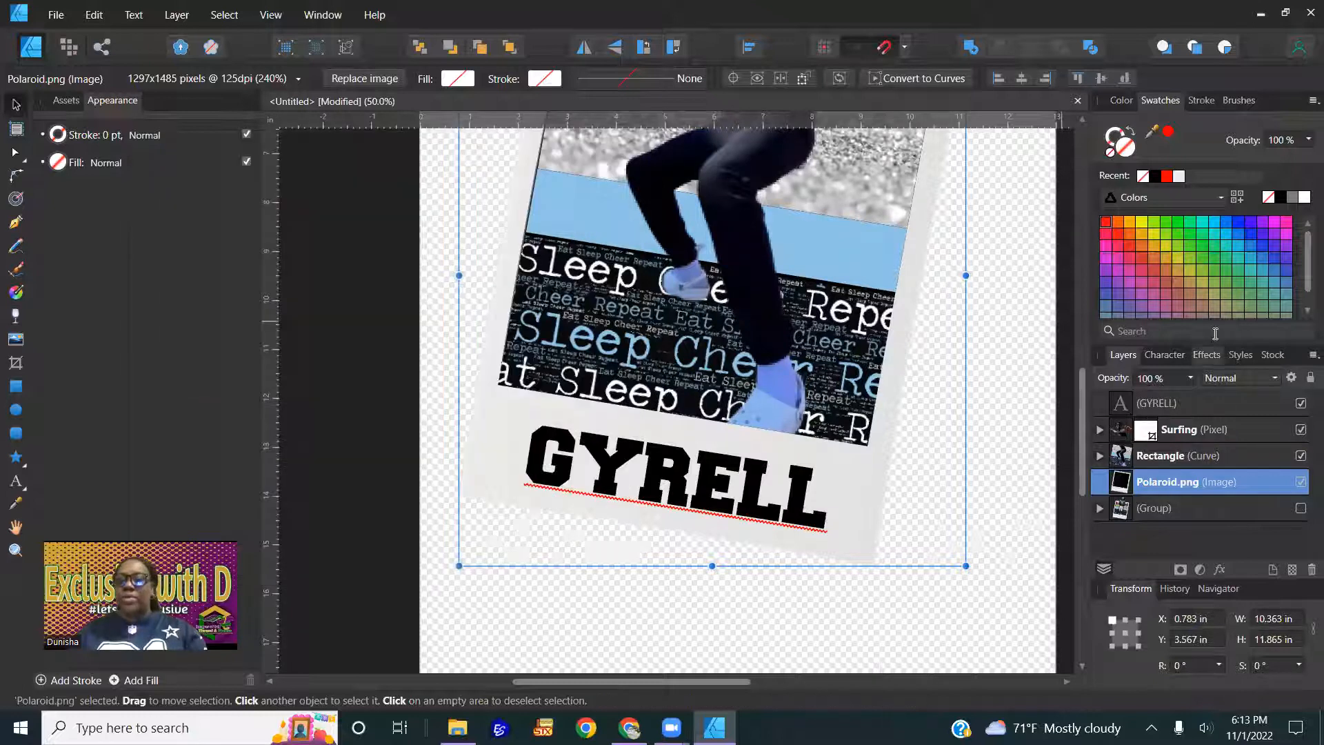
Give the Polaroid image an outer shadow with 50% opacity, about 48.2 px offset and a 308° angle, and deselect it
{"action": "left_click", "coordinate": [1207, 354]}
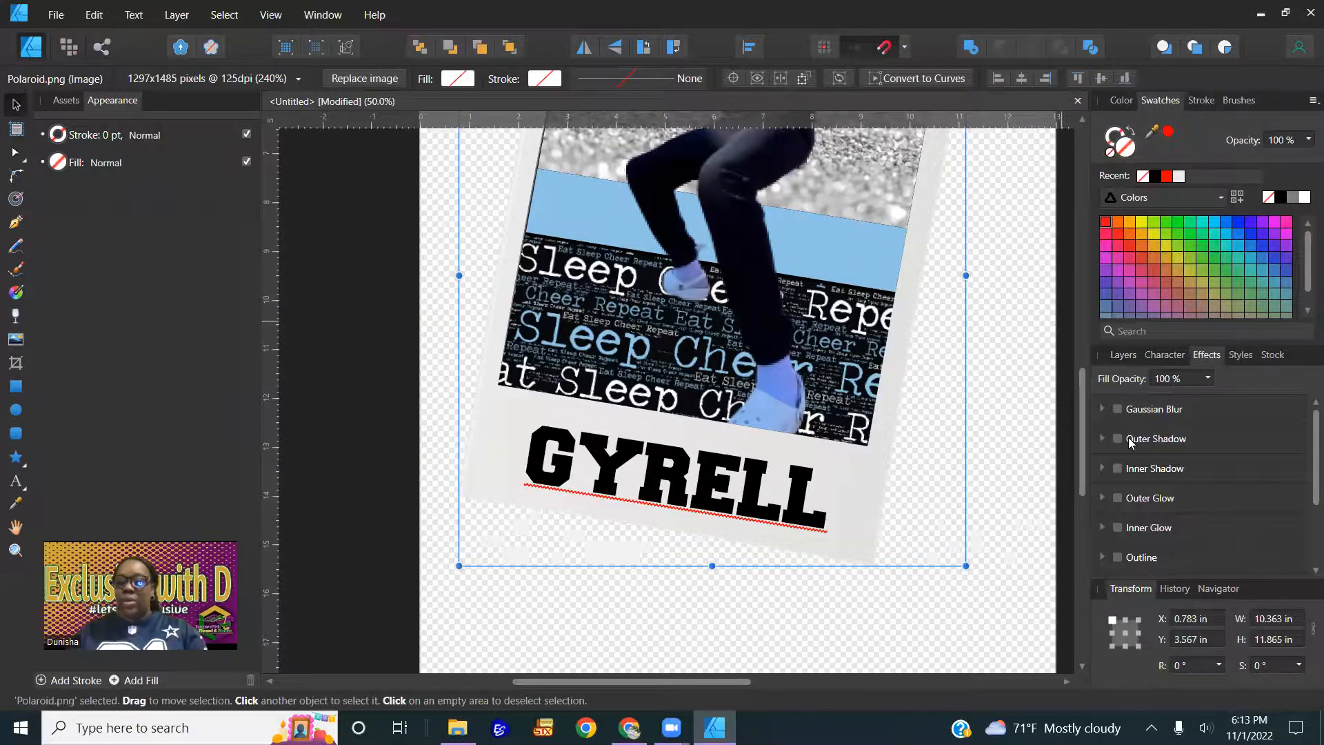
{"action": "left_click", "coordinate": [1103, 439]}
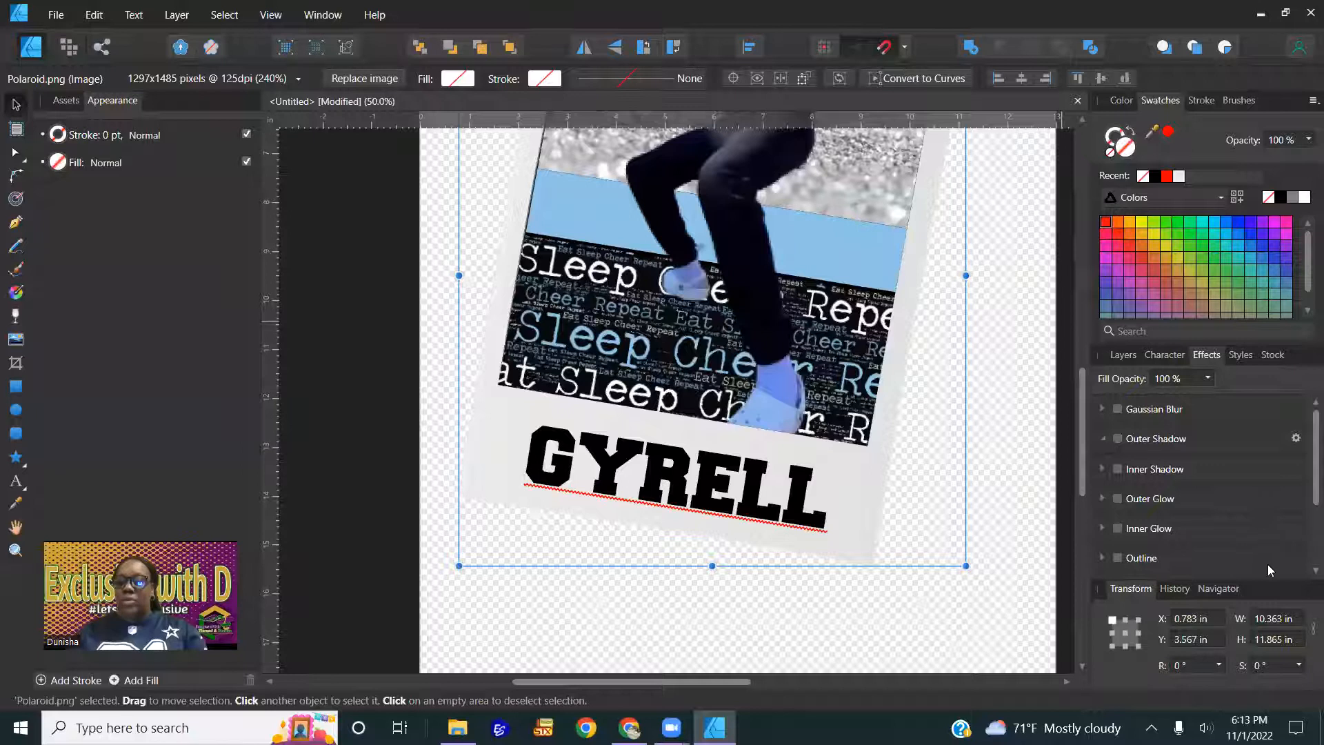
{"action": "key", "text": "ctrl+z"}
{"action": "key", "text": "ctrl+z"}
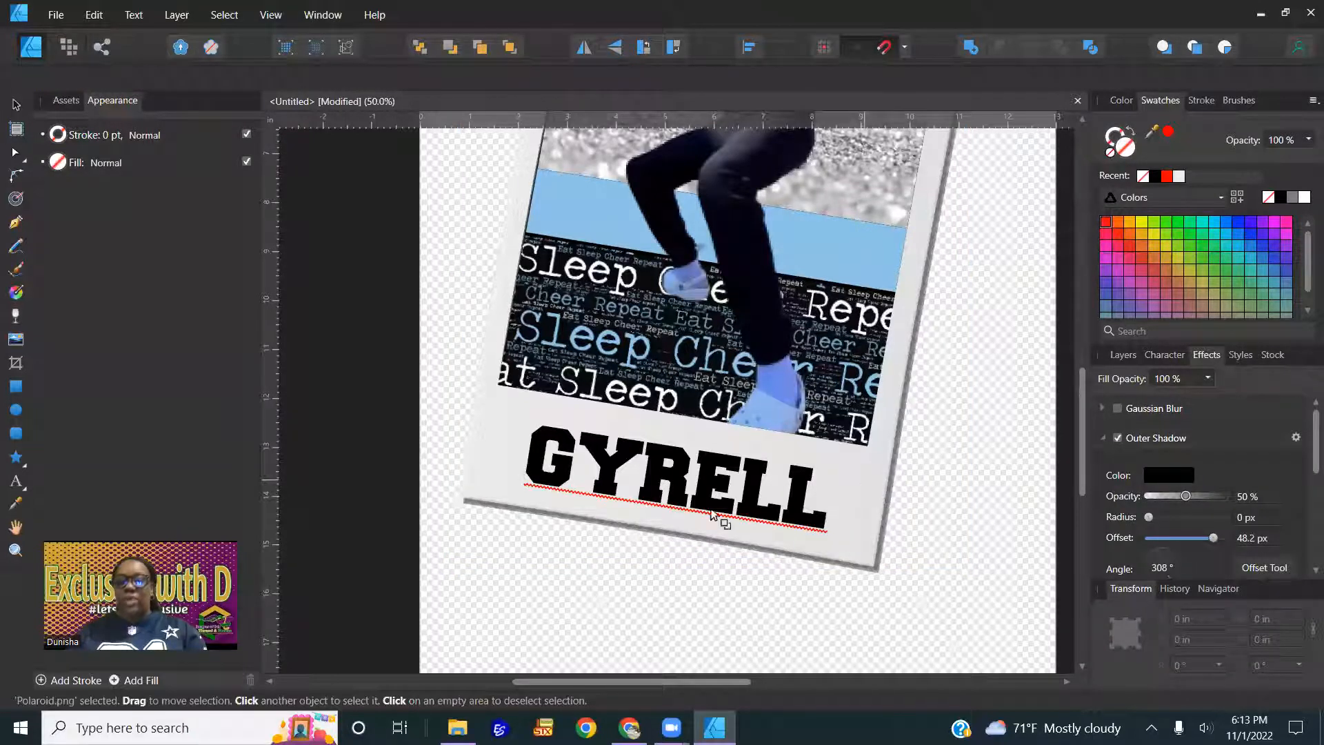
{"action": "left_click", "coordinate": [16, 105]}
{"action": "scroll", "coordinate": [842, 487], "scroll_direction": "down", "scroll_amount": 2}
{"action": "right_click", "coordinate": [842, 498]}
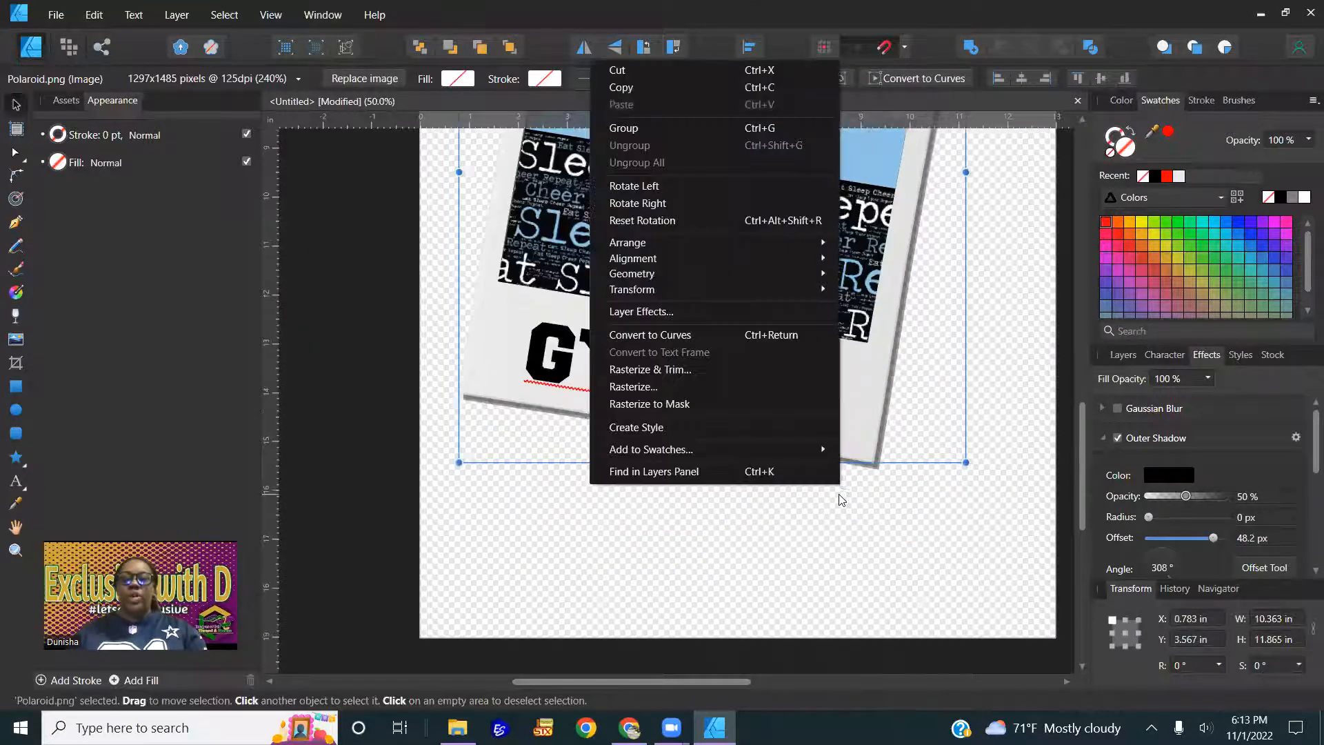
{"action": "left_click", "coordinate": [946, 552]}
{"action": "key", "text": "ctrl+0"}
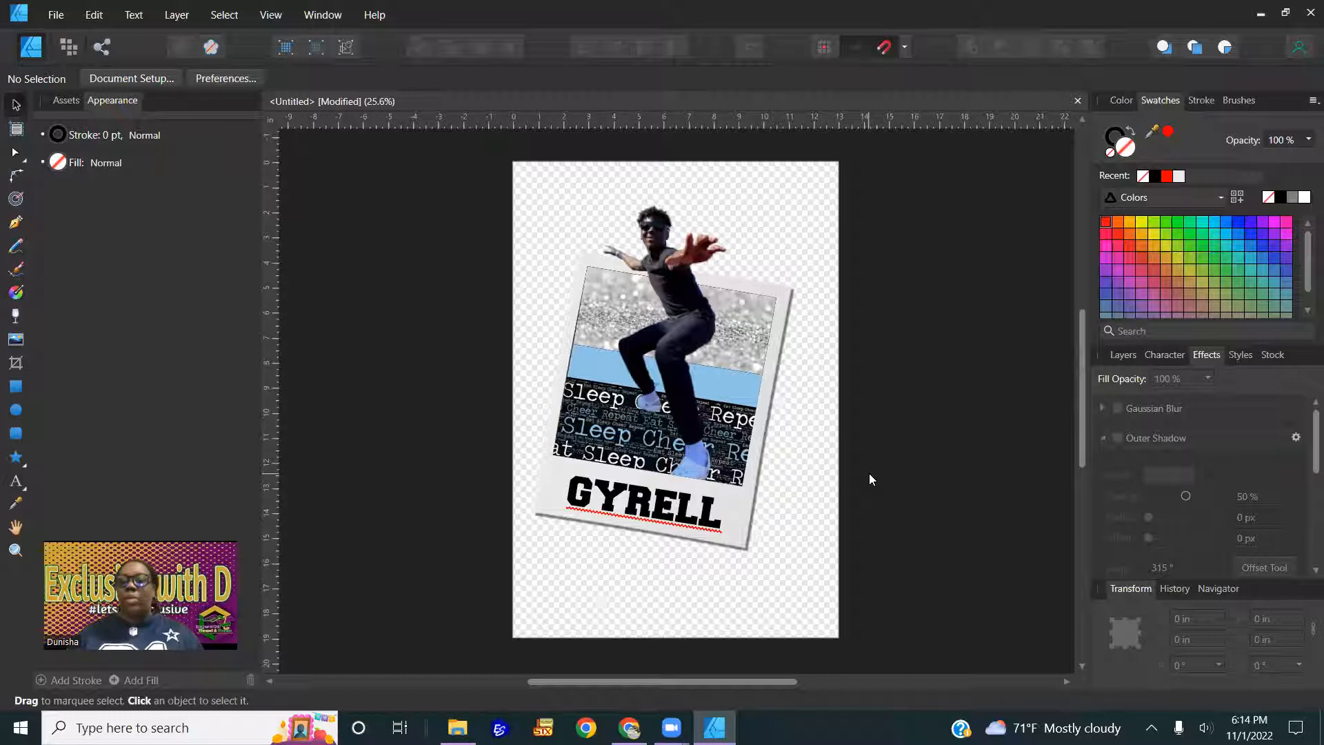
Group the caption, man, background and Polaroid, and center the group on the page
{"action": "left_click", "coordinate": [1123, 356]}
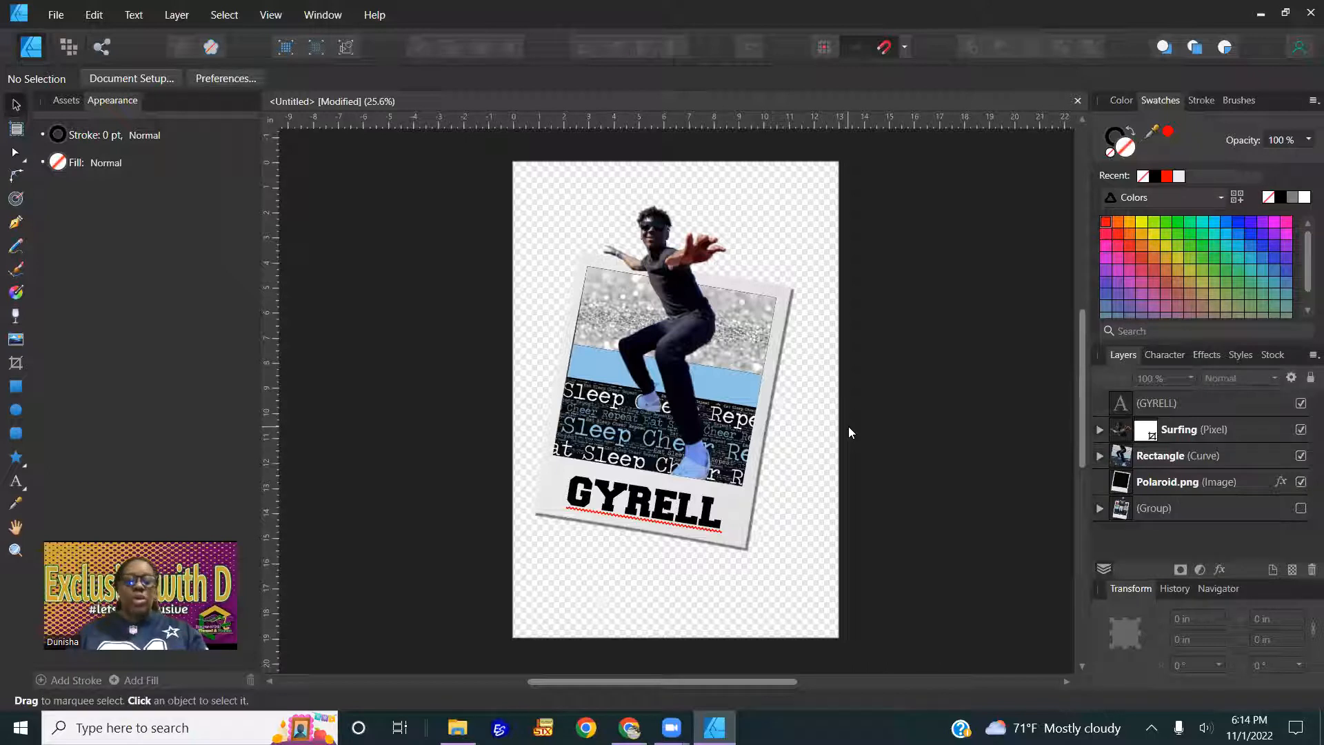
{"action": "key", "text": "ctrl+a"}
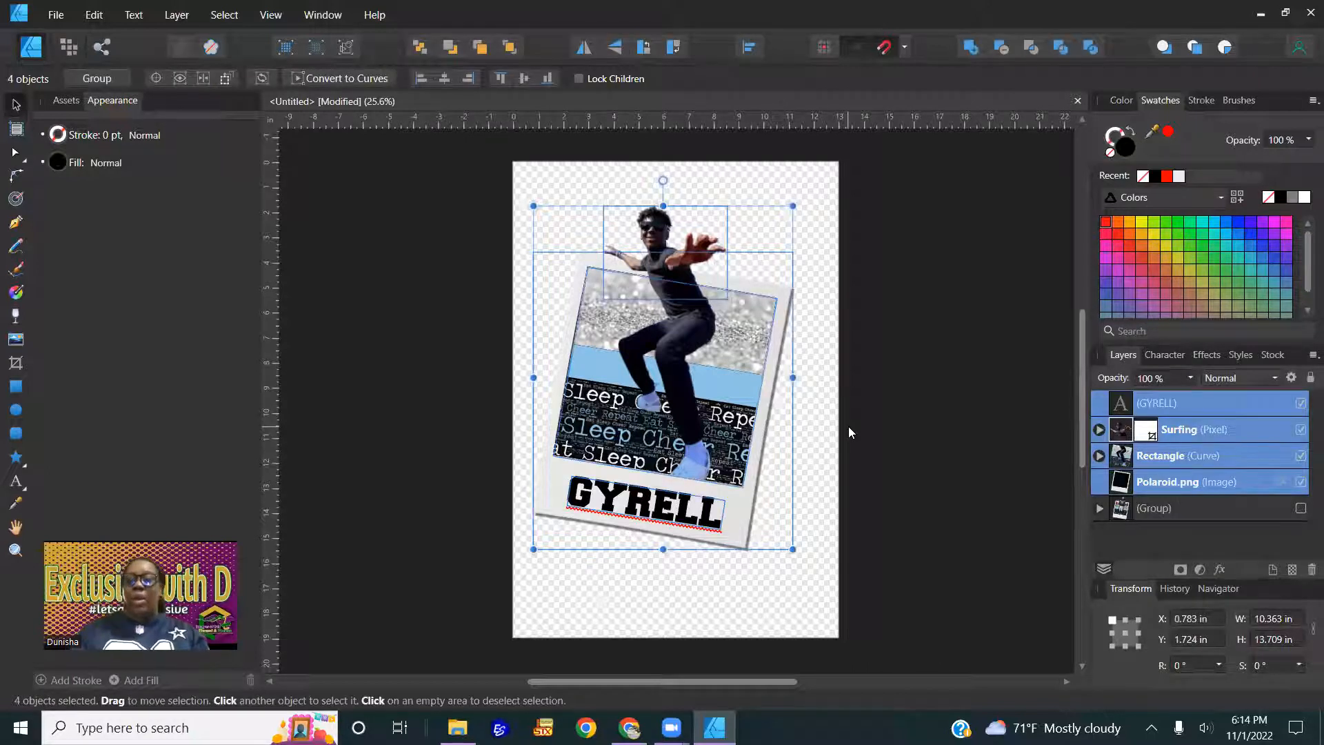
{"action": "right_click", "coordinate": [649, 390]}
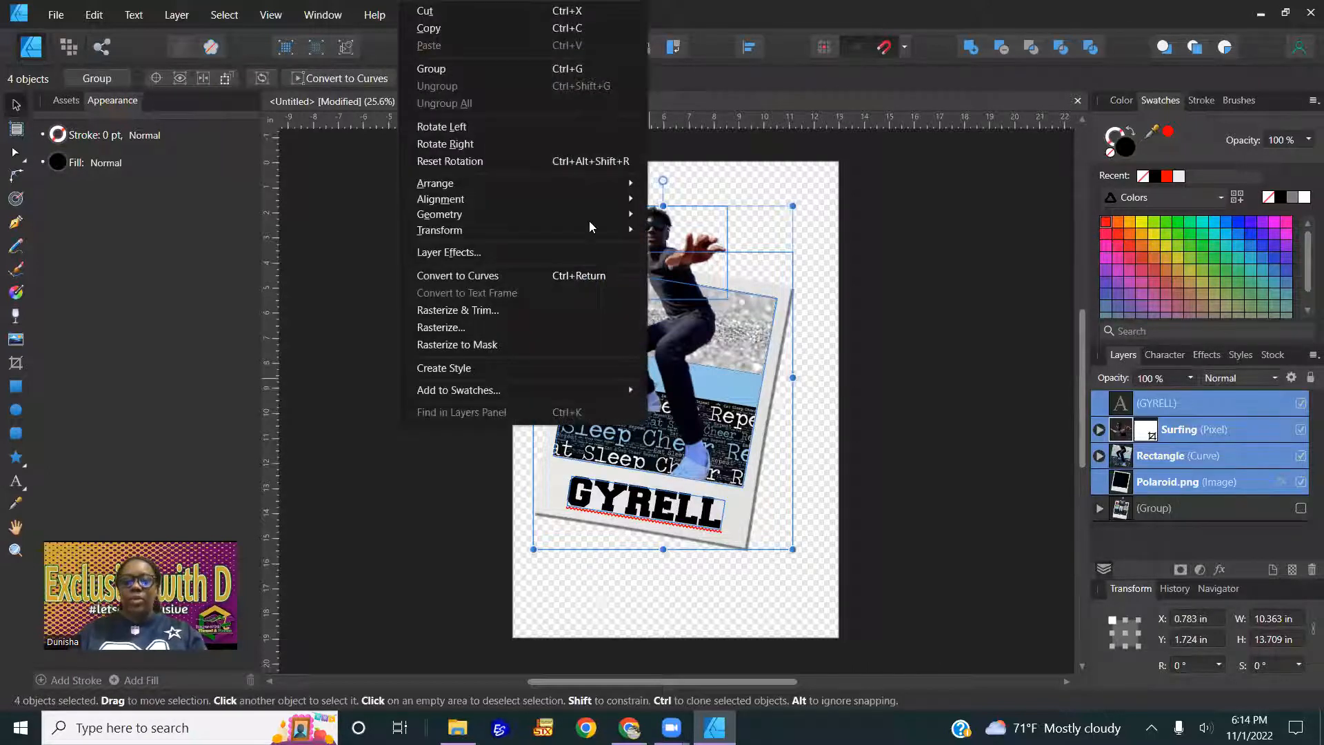
{"action": "left_click", "coordinate": [484, 68]}
{"action": "left_click", "coordinate": [901, 354]}
{"action": "left_click_drag", "start_coordinate": [740, 407], "coordinate": [753, 432]}
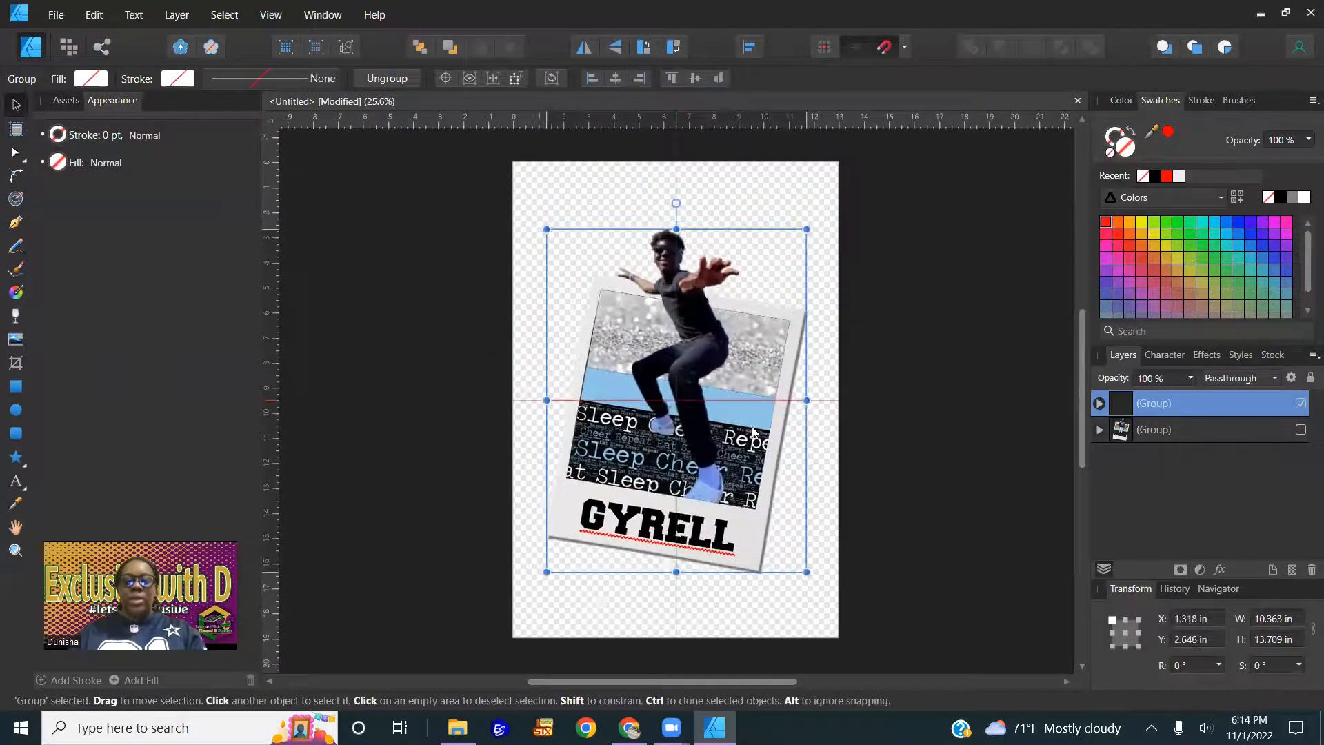
{"action": "left_click", "coordinate": [946, 352]}
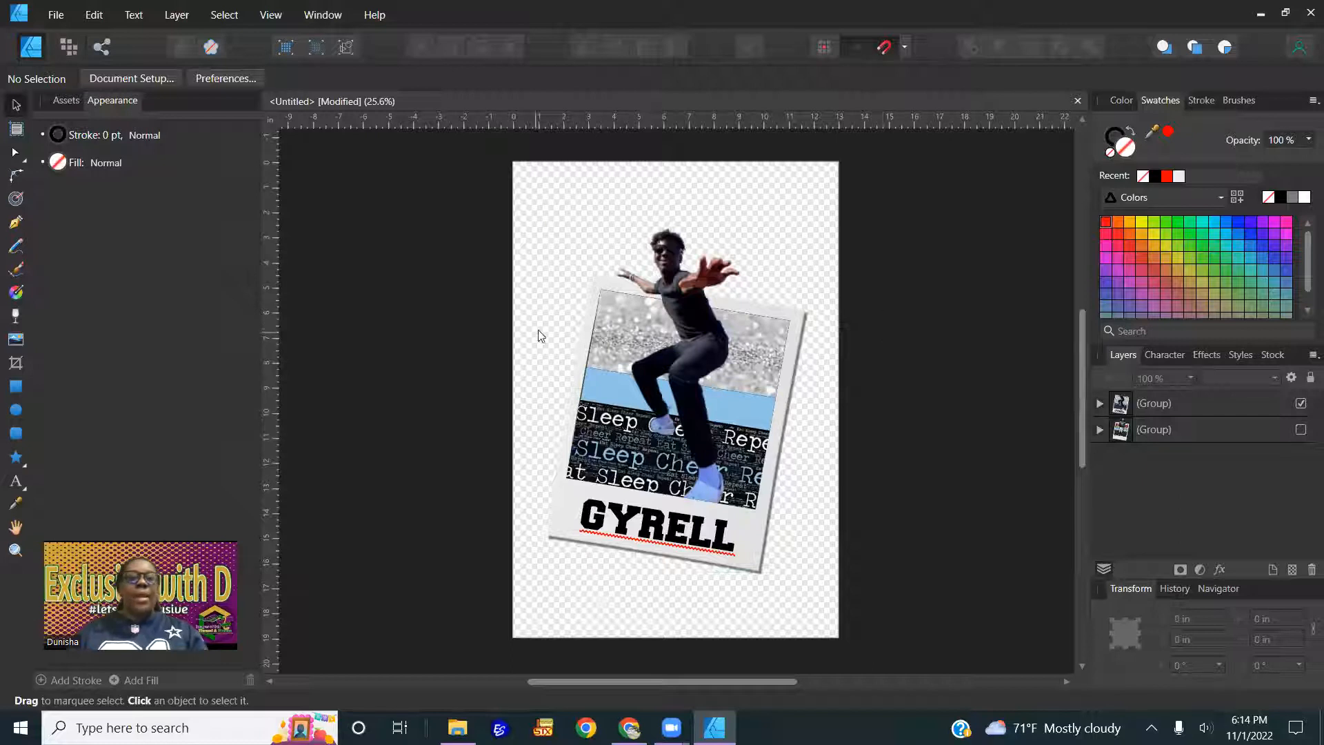
{"action": "left_click", "coordinate": [16, 345]}
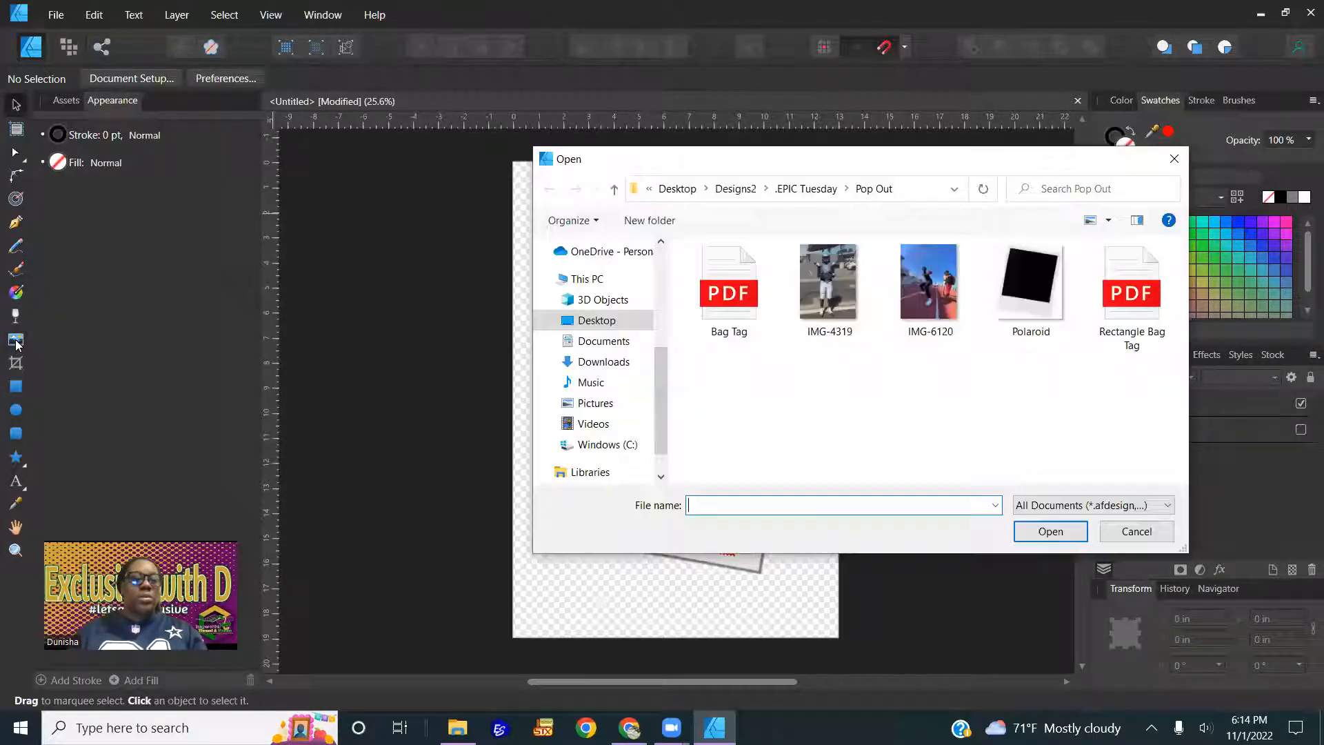
{"action": "left_click", "coordinate": [1135, 532]}
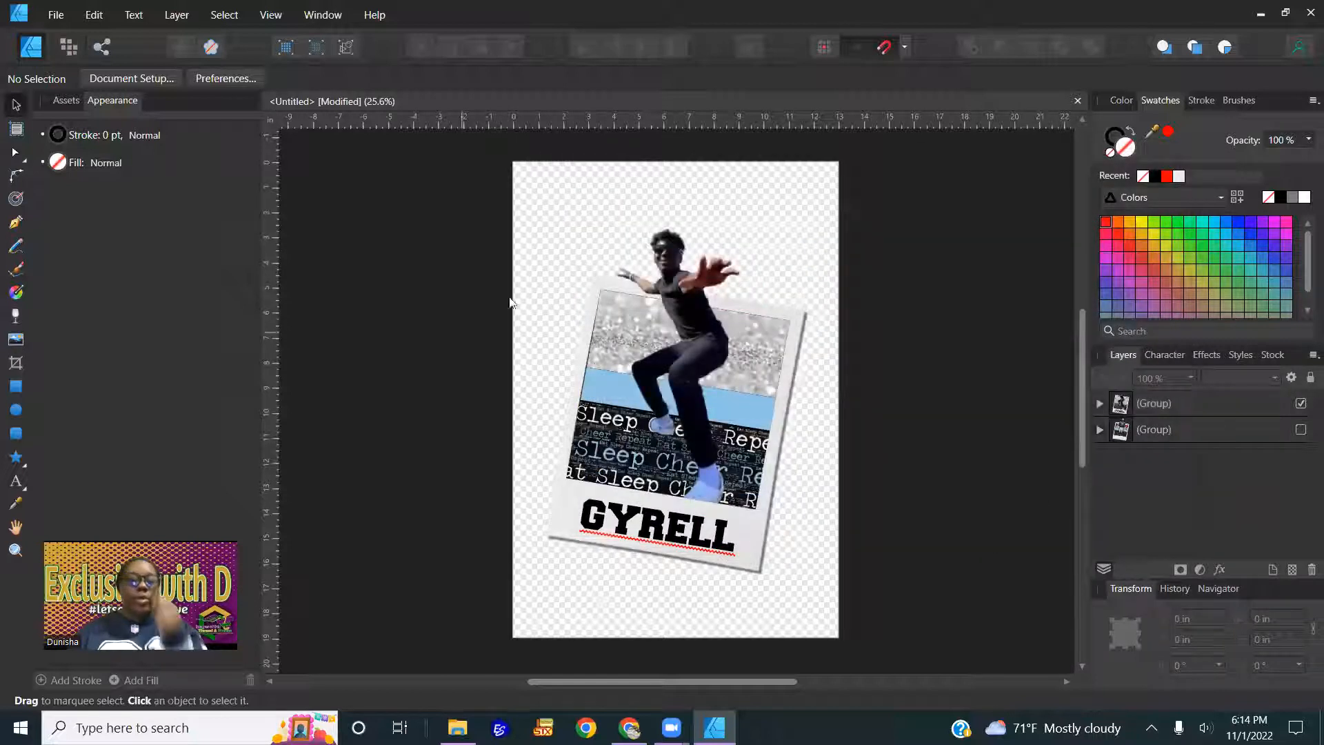
{"action": "left_click", "coordinate": [56, 14]}
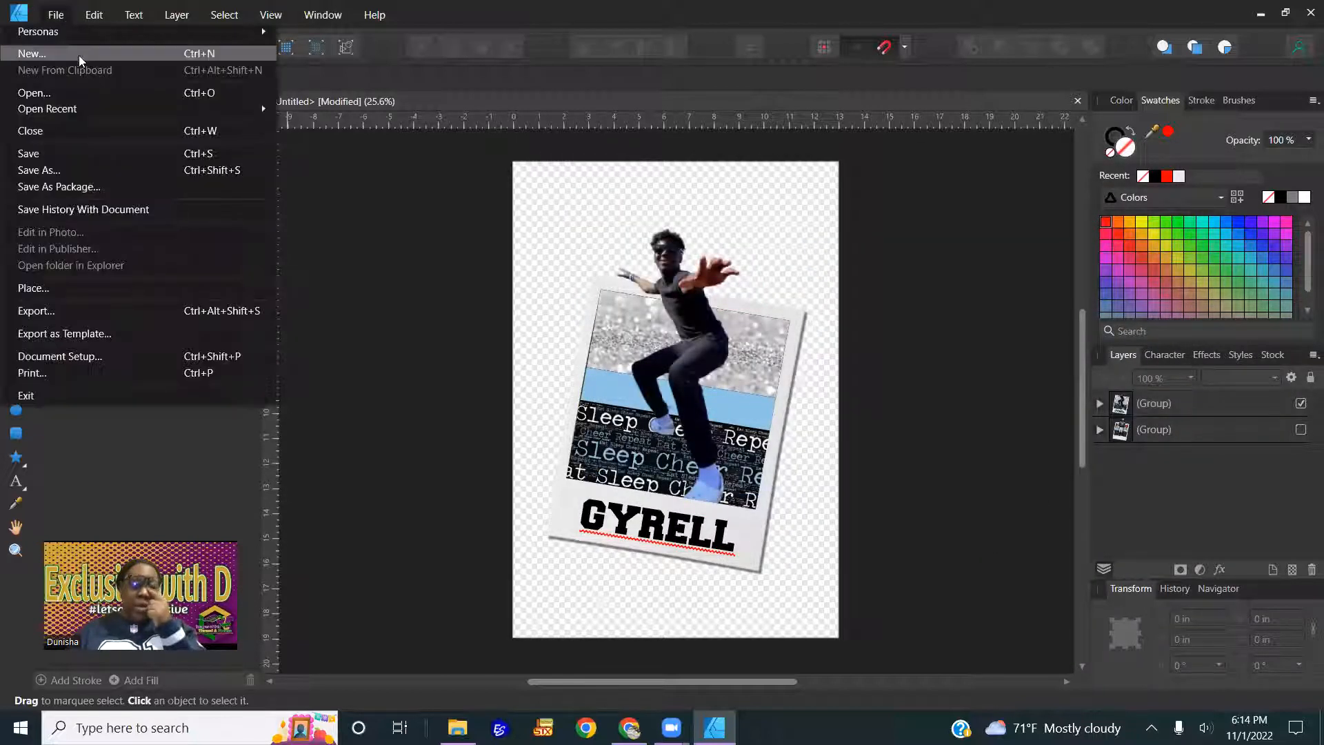
{"action": "left_click", "coordinate": [402, 271]}
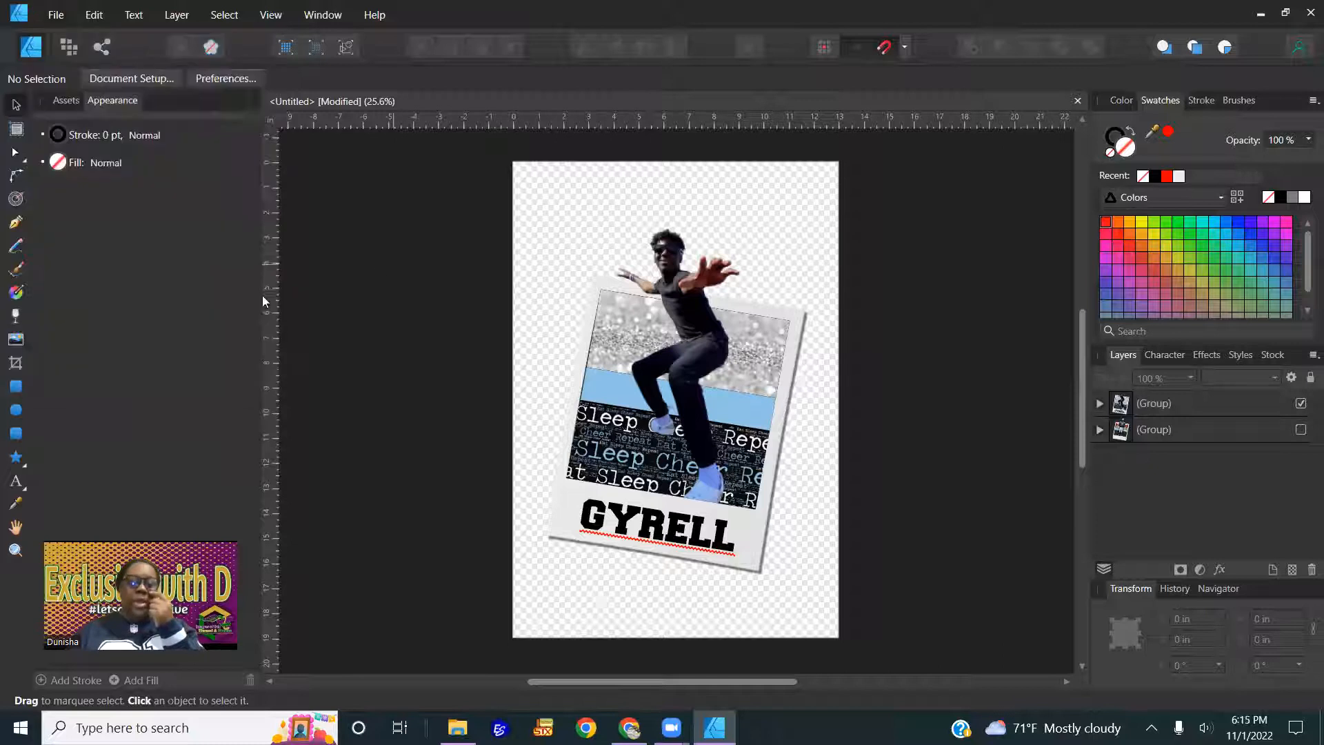
Place the Rectangle Bag Tag PDF from the Pop Out folder at its original size over the Polaroid artwork
{"action": "left_click", "coordinate": [13, 340]}
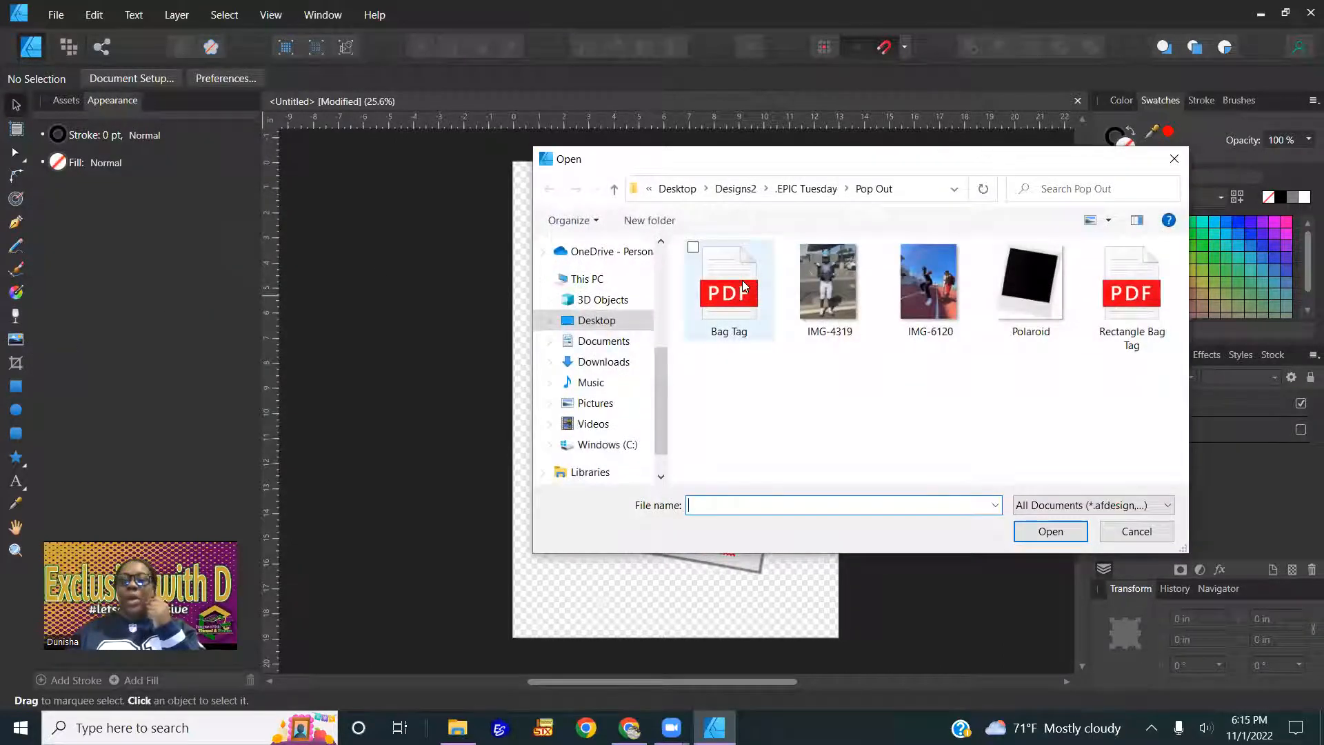
{"action": "left_click", "coordinate": [1137, 293]}
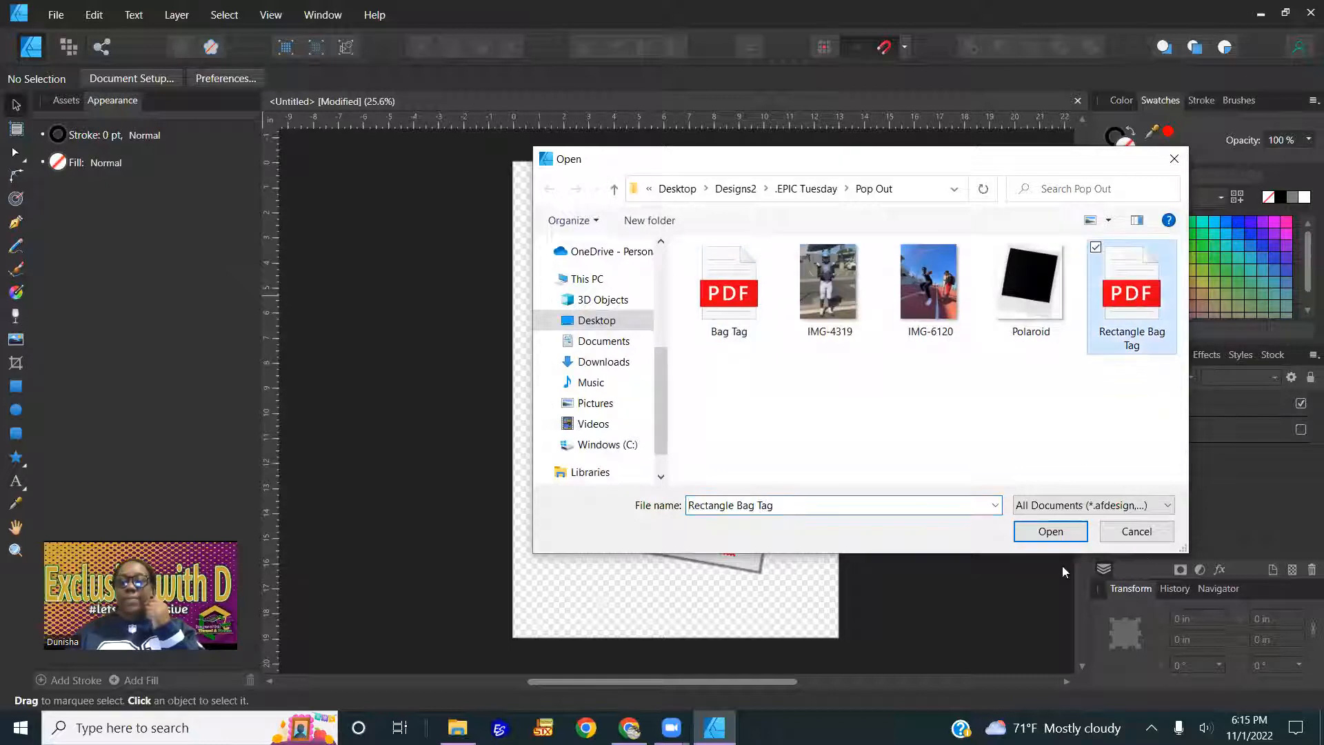
{"action": "left_click", "coordinate": [1052, 533]}
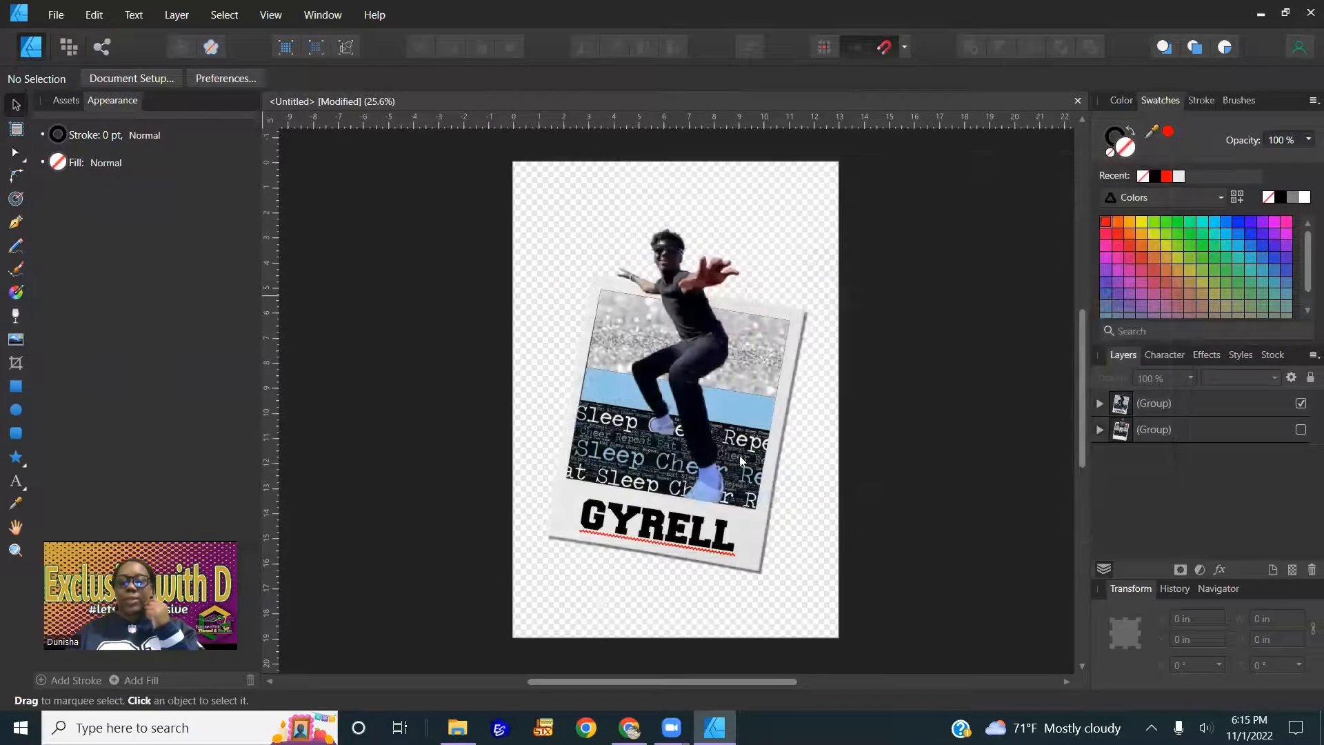
{"action": "left_click", "coordinate": [678, 426]}
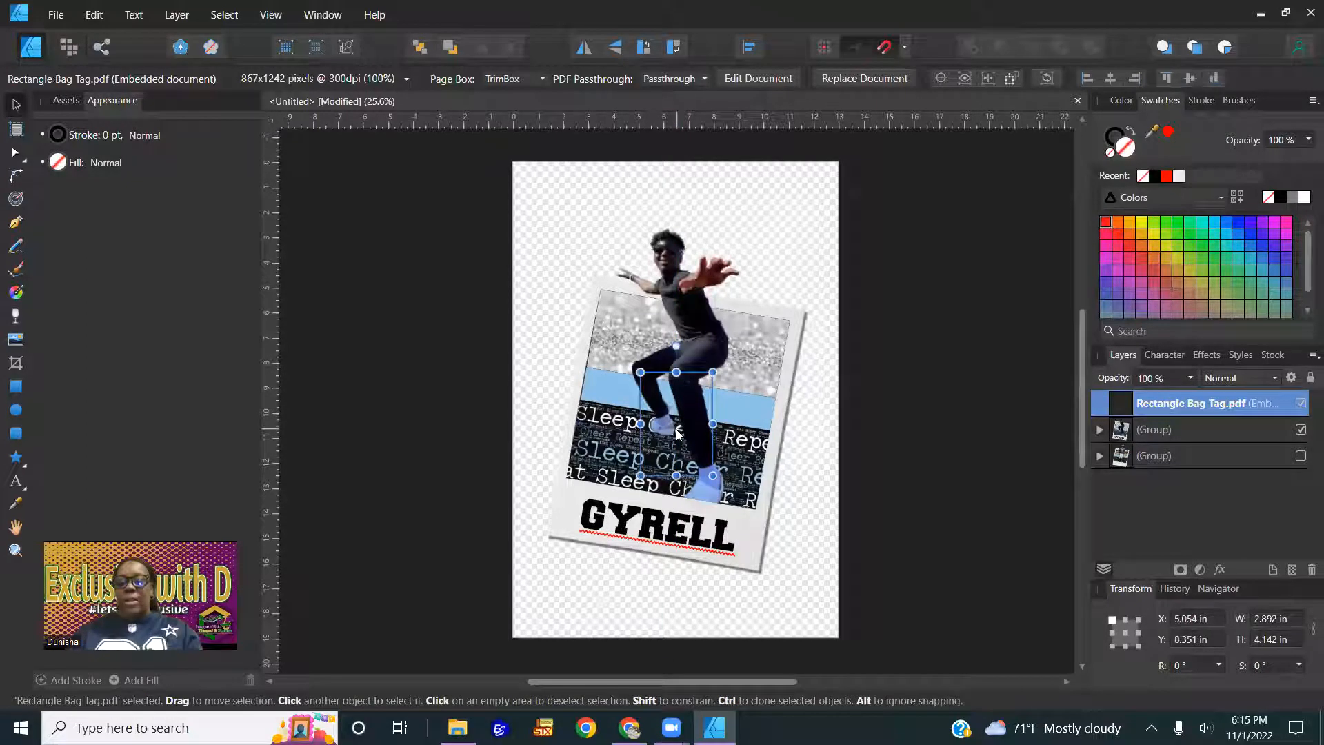
Move the bag tag template beside the man, overlapping the Polaroid's left edge at about X 0.87 in, Y 6.28 in
{"action": "left_click_drag", "start_coordinate": [682, 422], "coordinate": [573, 241]}
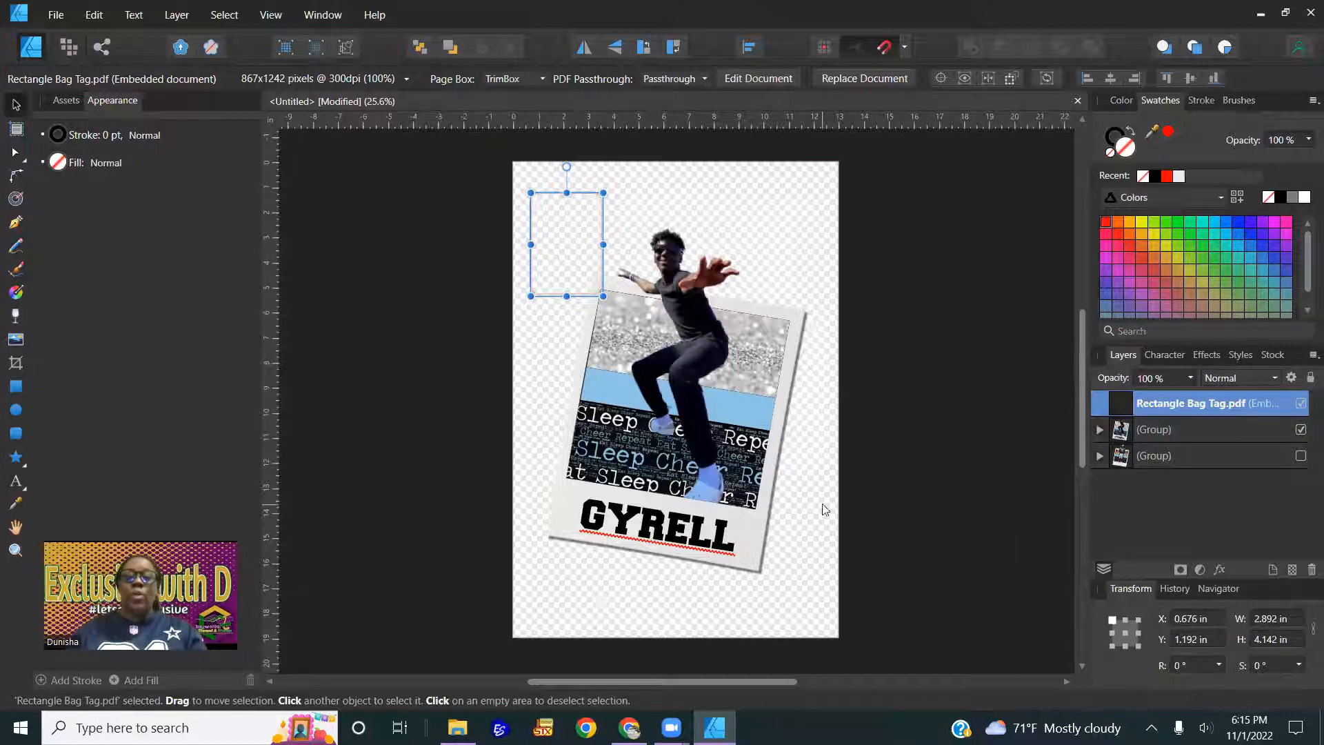
{"action": "left_click_drag", "start_coordinate": [571, 288], "coordinate": [577, 390]}
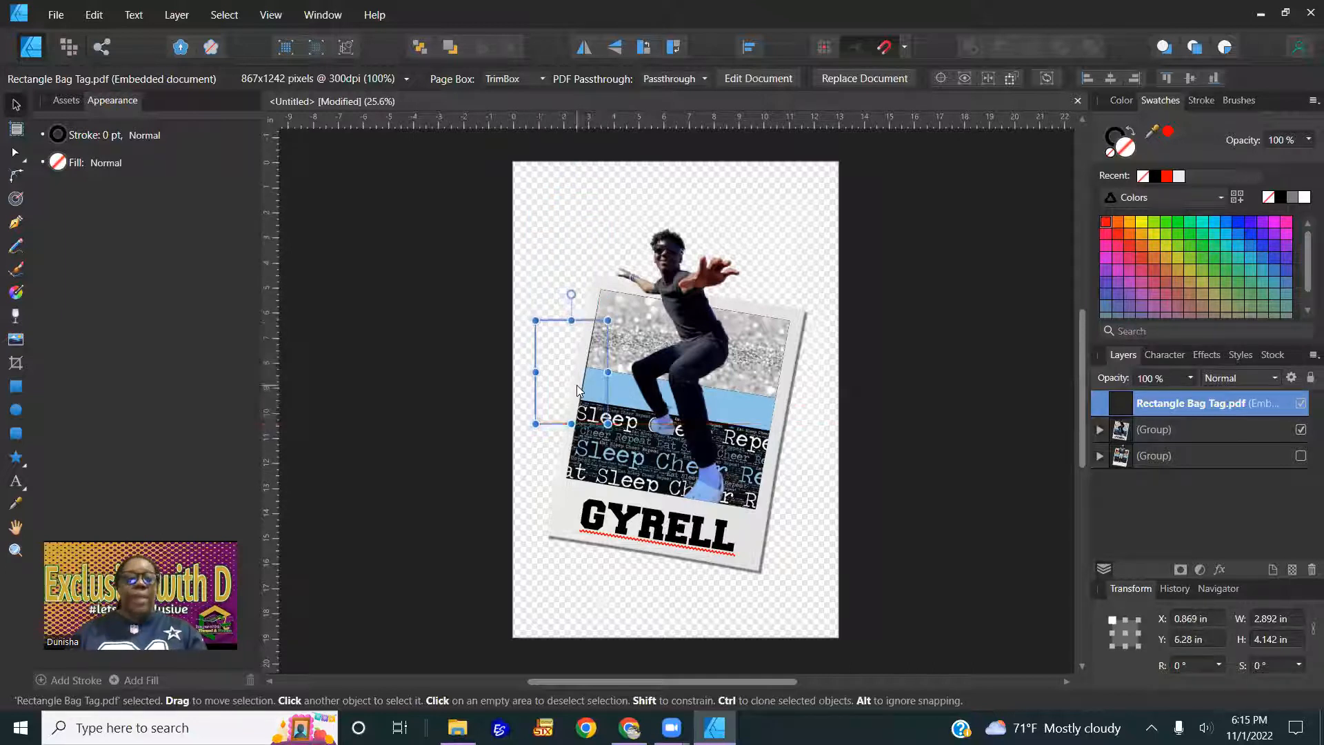
{"action": "scroll", "coordinate": [575, 383], "scroll_direction": "up", "scroll_amount": 5}
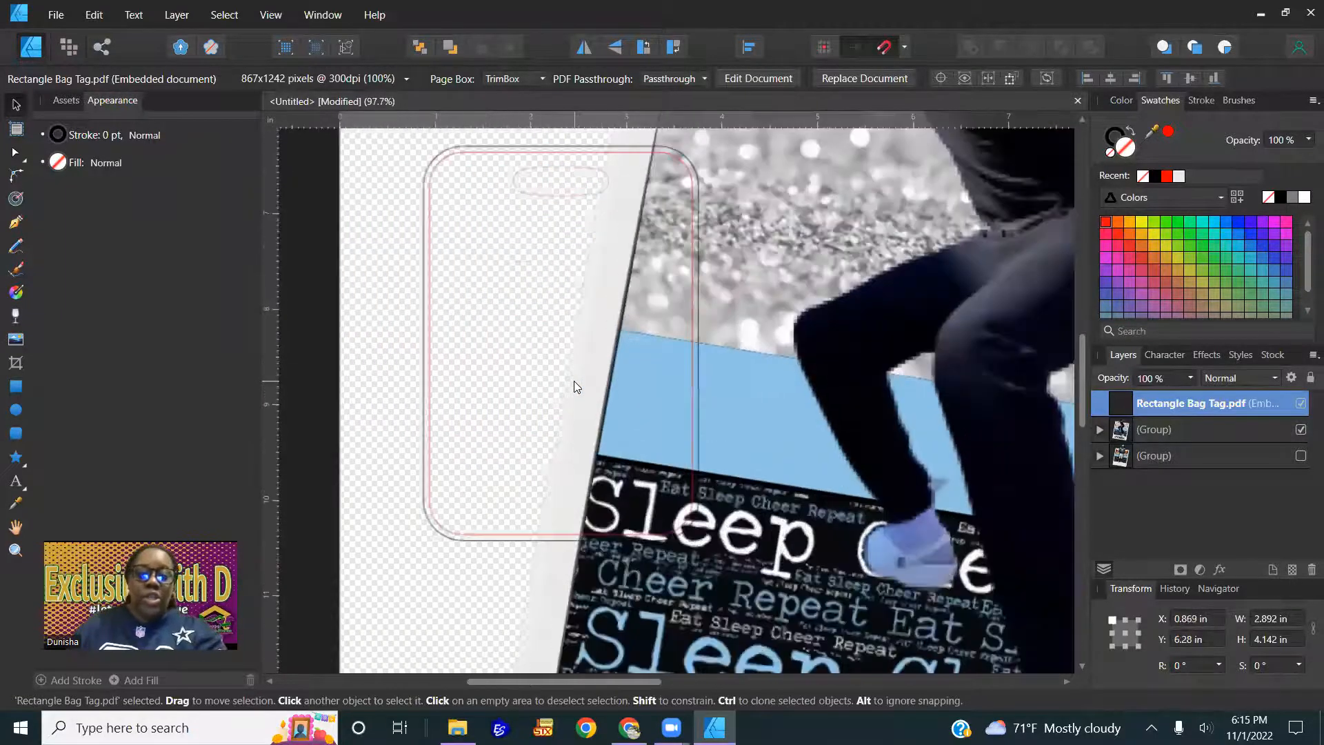
Move the bag tag template to about X 0.3 in, Y 6.55 in and examine its outlines and slot
{"action": "left_click_drag", "start_coordinate": [548, 290], "coordinate": [510, 305]}
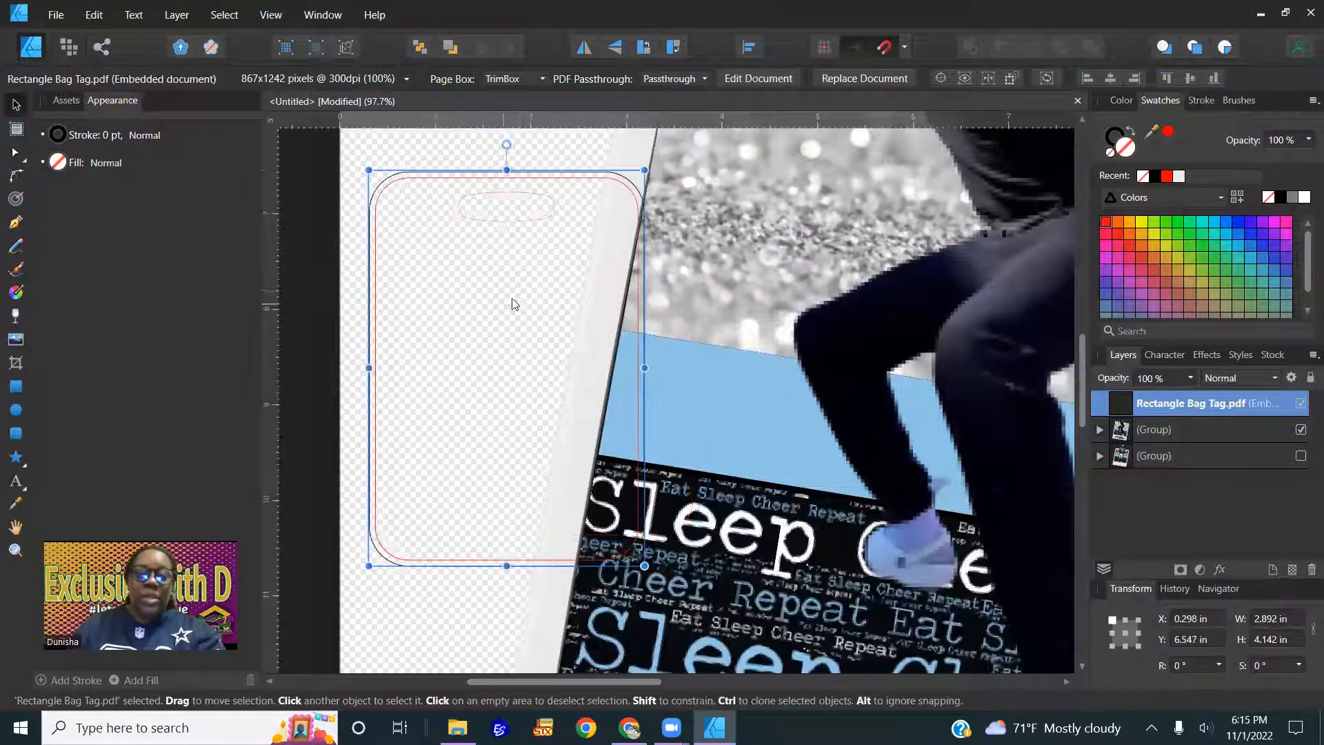
{"action": "scroll", "coordinate": [543, 199], "scroll_direction": "up", "scroll_amount": 5}
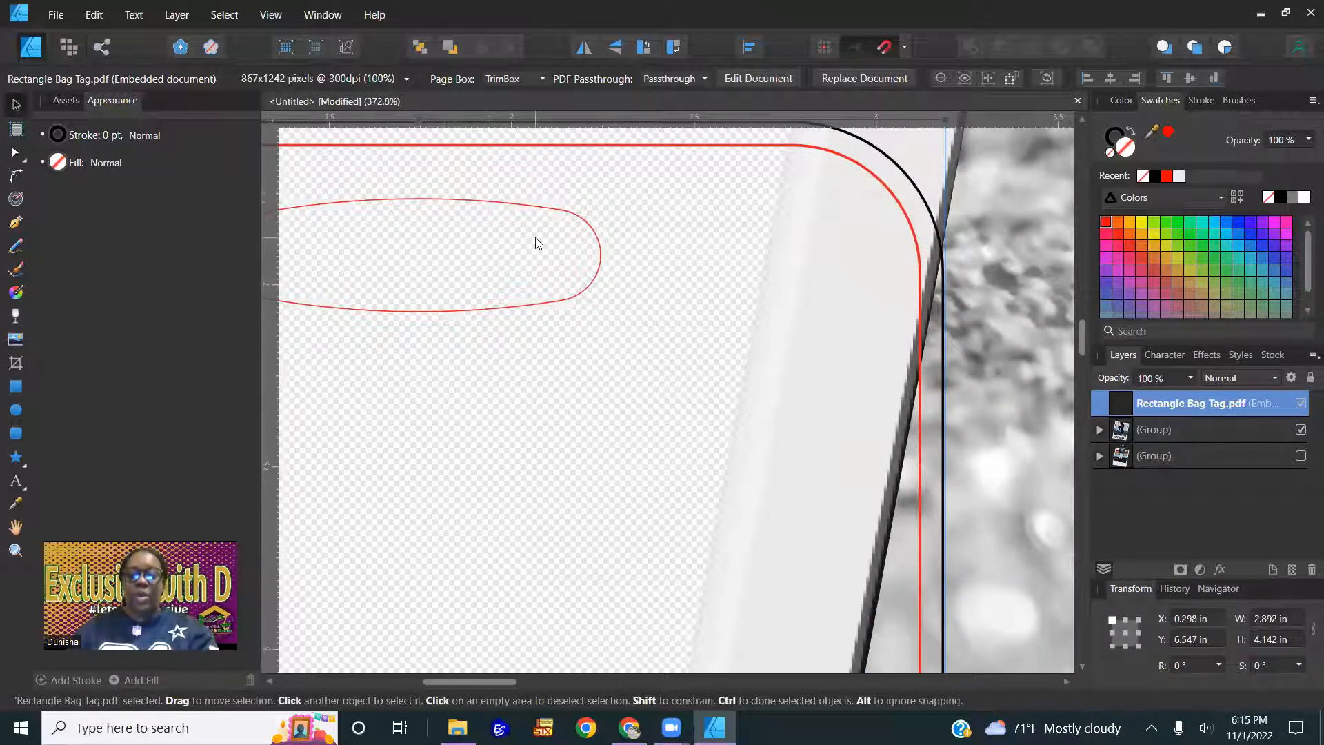
{"action": "scroll", "coordinate": [543, 244], "scroll_direction": "down", "scroll_amount": 5}
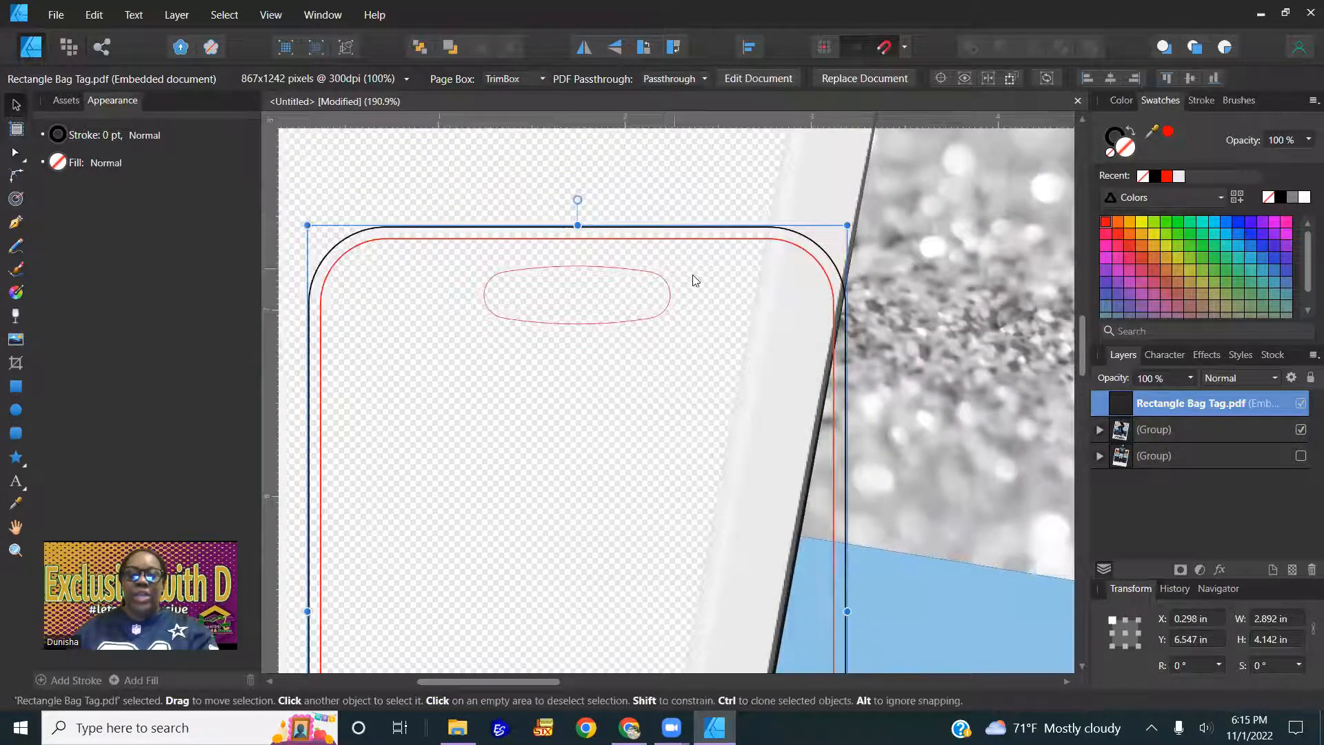
{"action": "scroll", "coordinate": [700, 281], "scroll_direction": "down", "scroll_amount": 8}
{"action": "scroll", "coordinate": [705, 280], "scroll_direction": "down", "scroll_amount": 2}
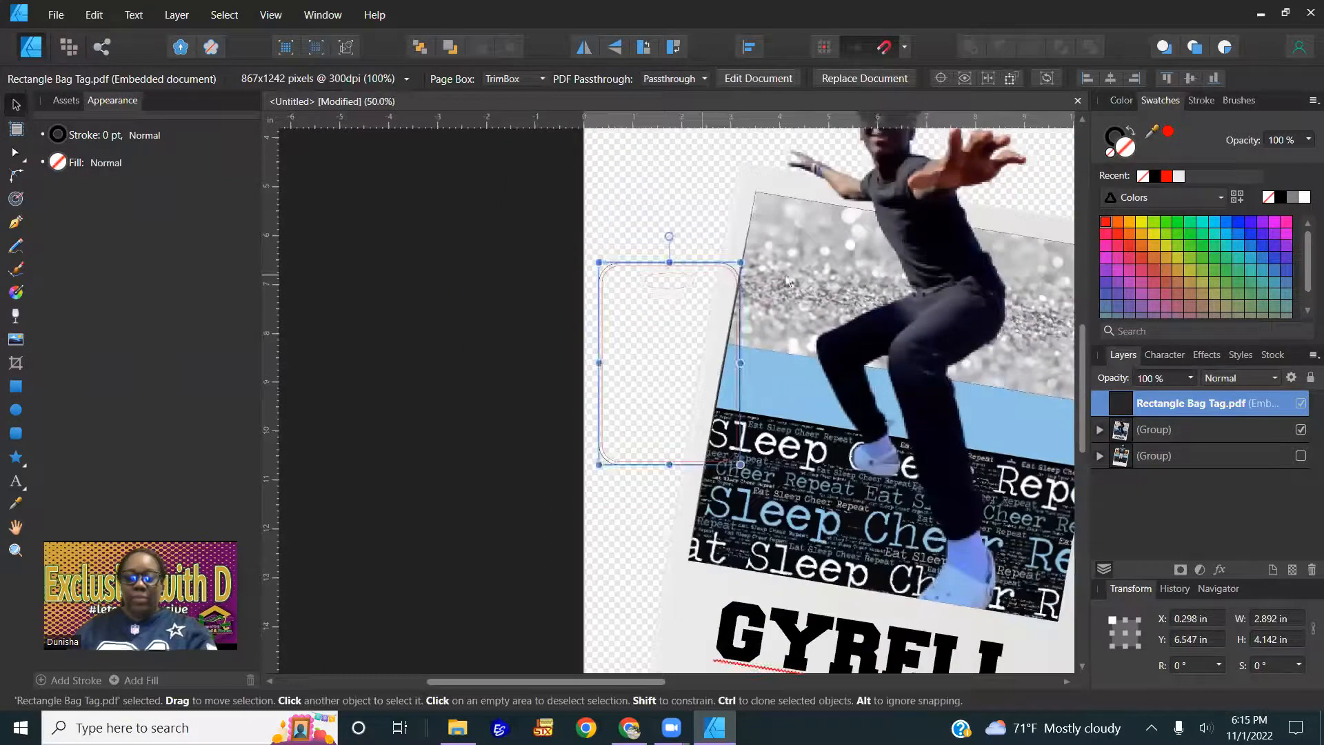
Scale the Polaroid group to about 2.84 × 3.76 in and arrange it beside the bag tag template in the page's upper area
{"action": "left_click", "coordinate": [1004, 320]}
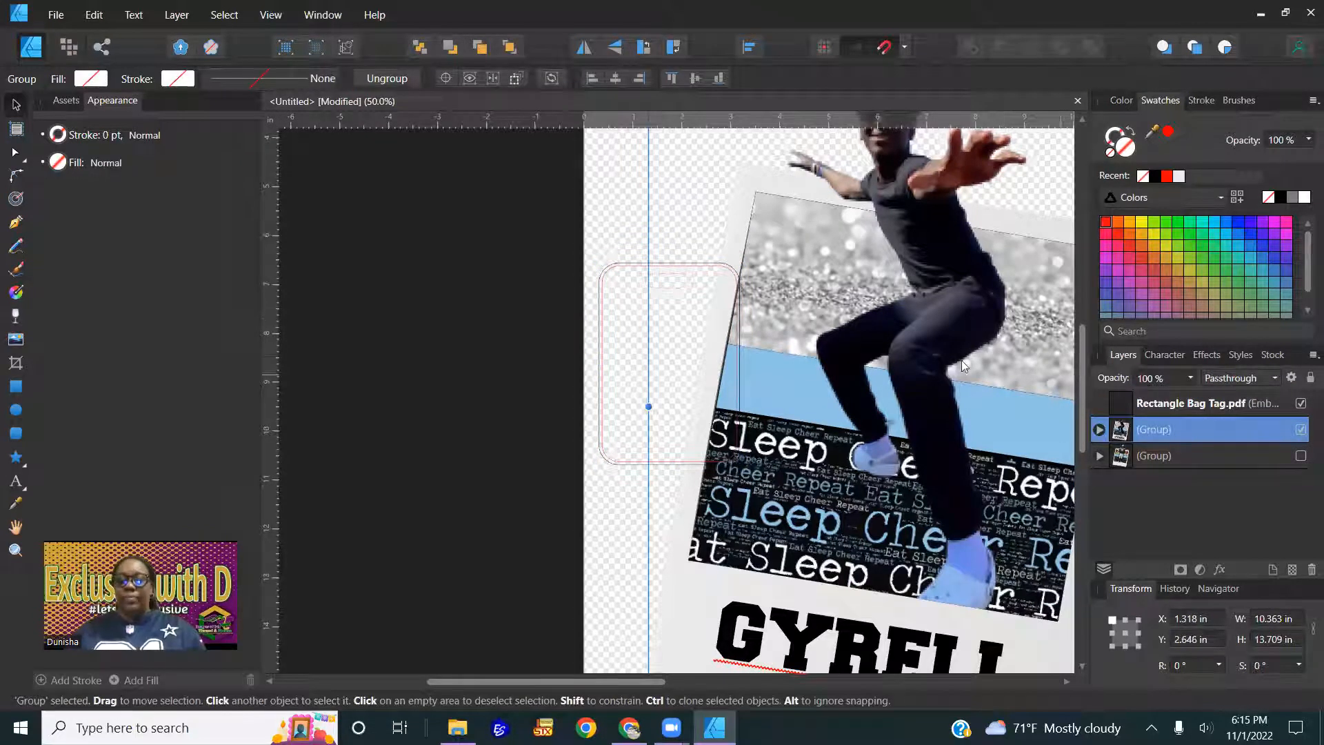
{"action": "key", "text": "ctrl+0"}
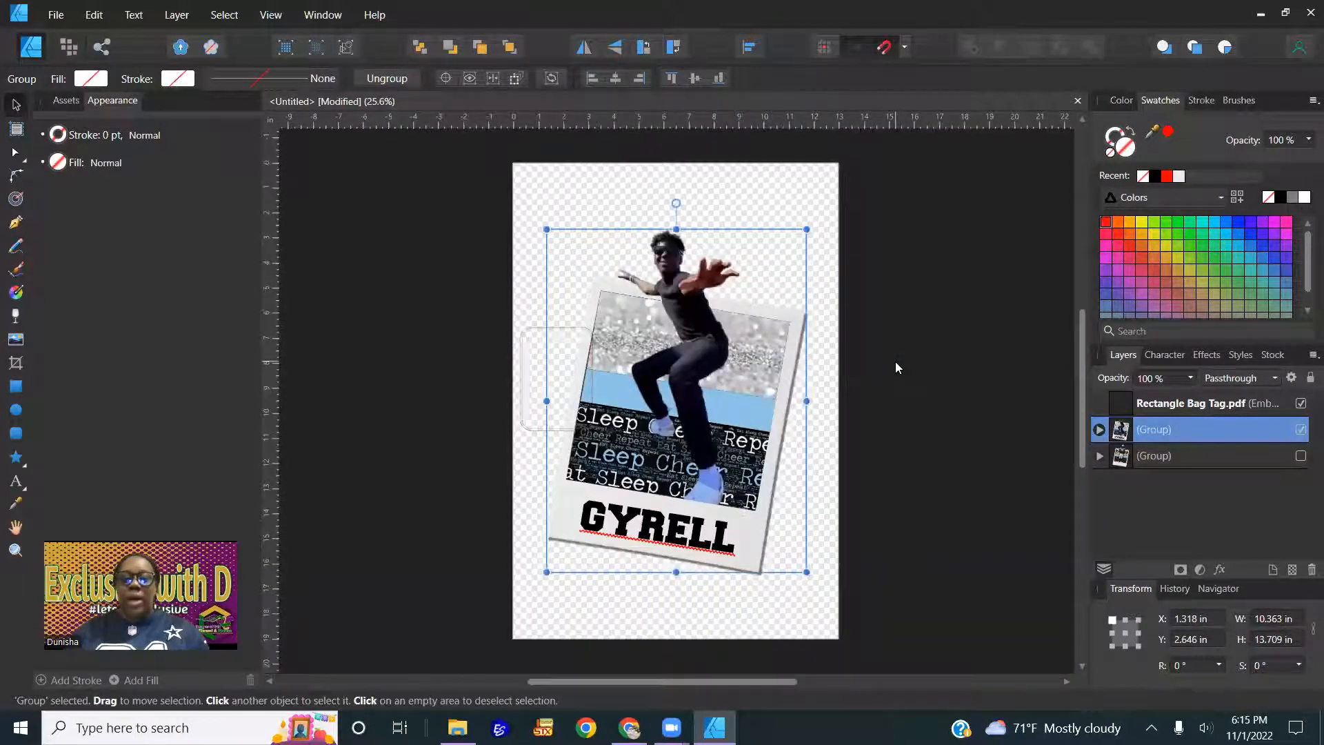
{"action": "left_click_drag", "start_coordinate": [808, 227], "coordinate": [713, 354]}
{"action": "left_click_drag", "start_coordinate": [552, 397], "coordinate": [683, 280]}
{"action": "left_click_drag", "start_coordinate": [673, 421], "coordinate": [794, 343]}
{"action": "scroll", "coordinate": [793, 343], "scroll_direction": "up", "scroll_amount": 2}
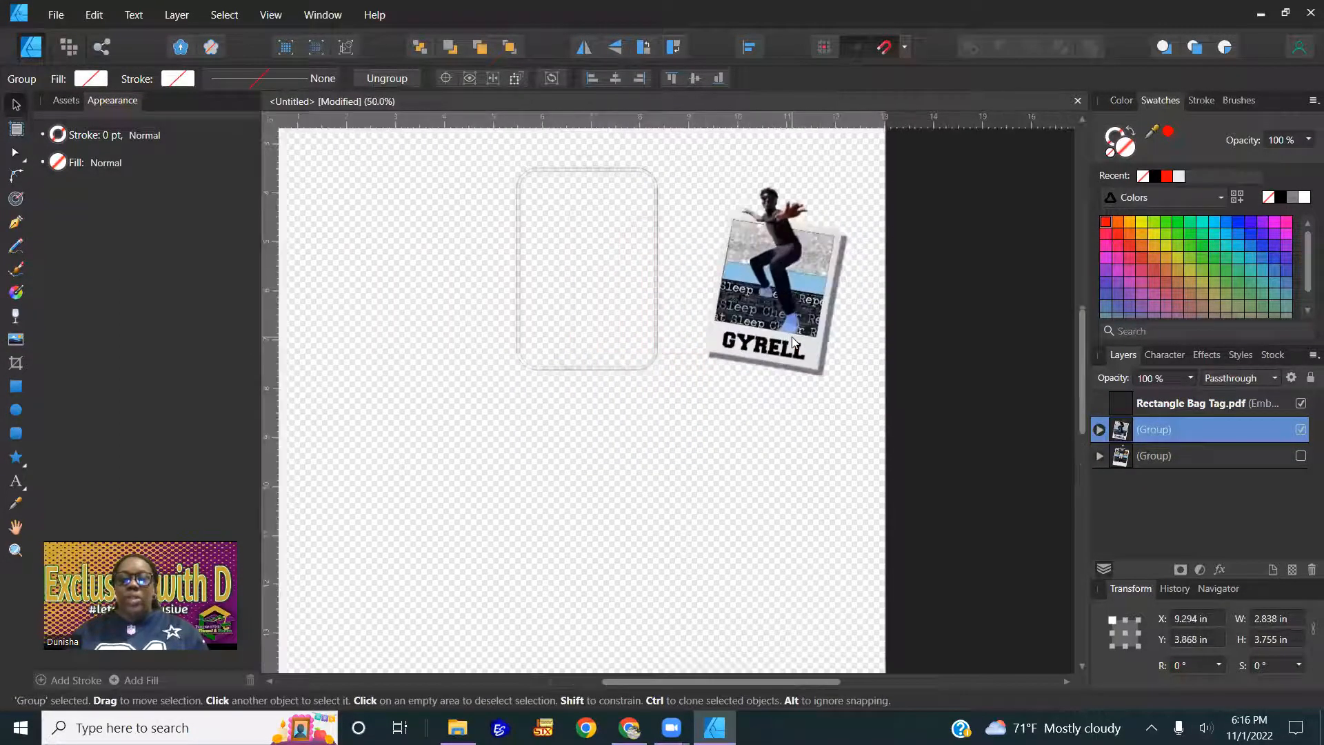
Take the Cheer rectangle out of the Polaroid group to the top of the layer stack and place it over the bag tag
{"action": "left_click", "coordinate": [1100, 431]}
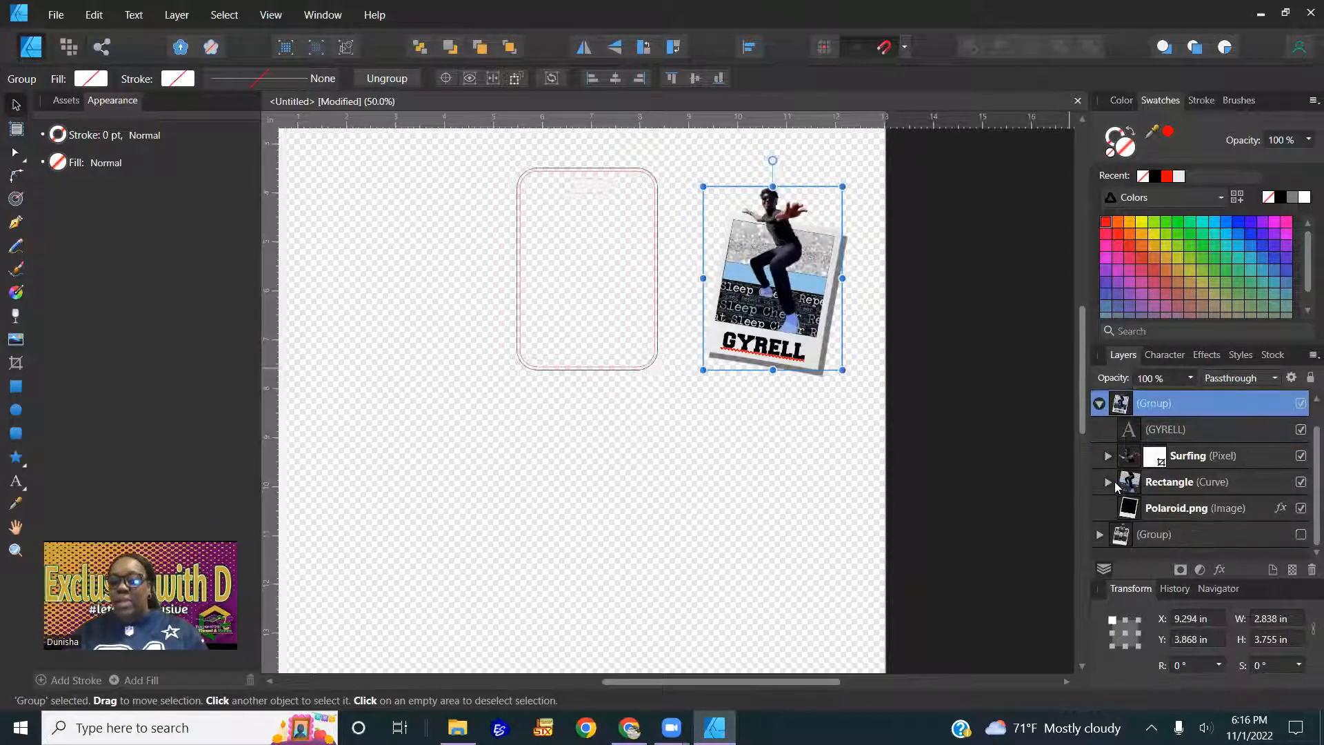
{"action": "left_click", "coordinate": [1107, 483]}
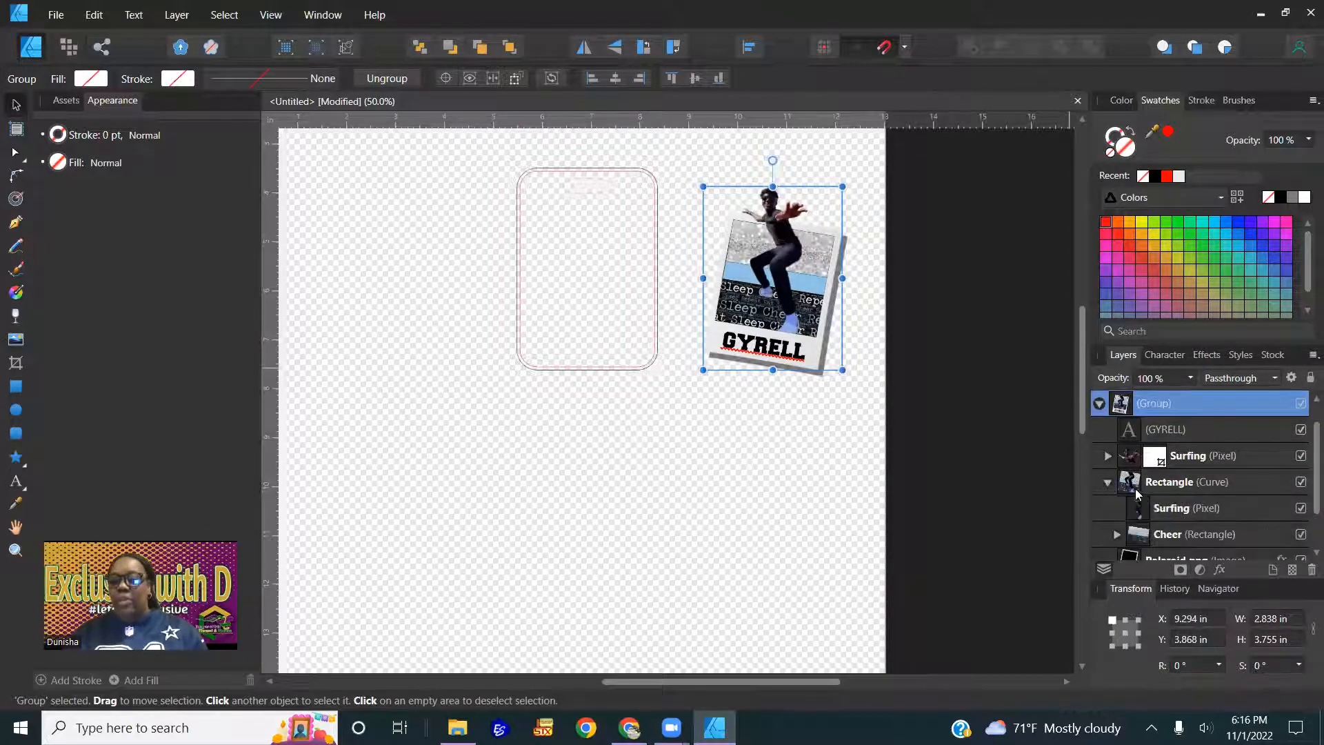
{"action": "scroll", "coordinate": [1179, 530], "scroll_direction": "down", "scroll_amount": 2}
{"action": "left_click", "coordinate": [1170, 487]}
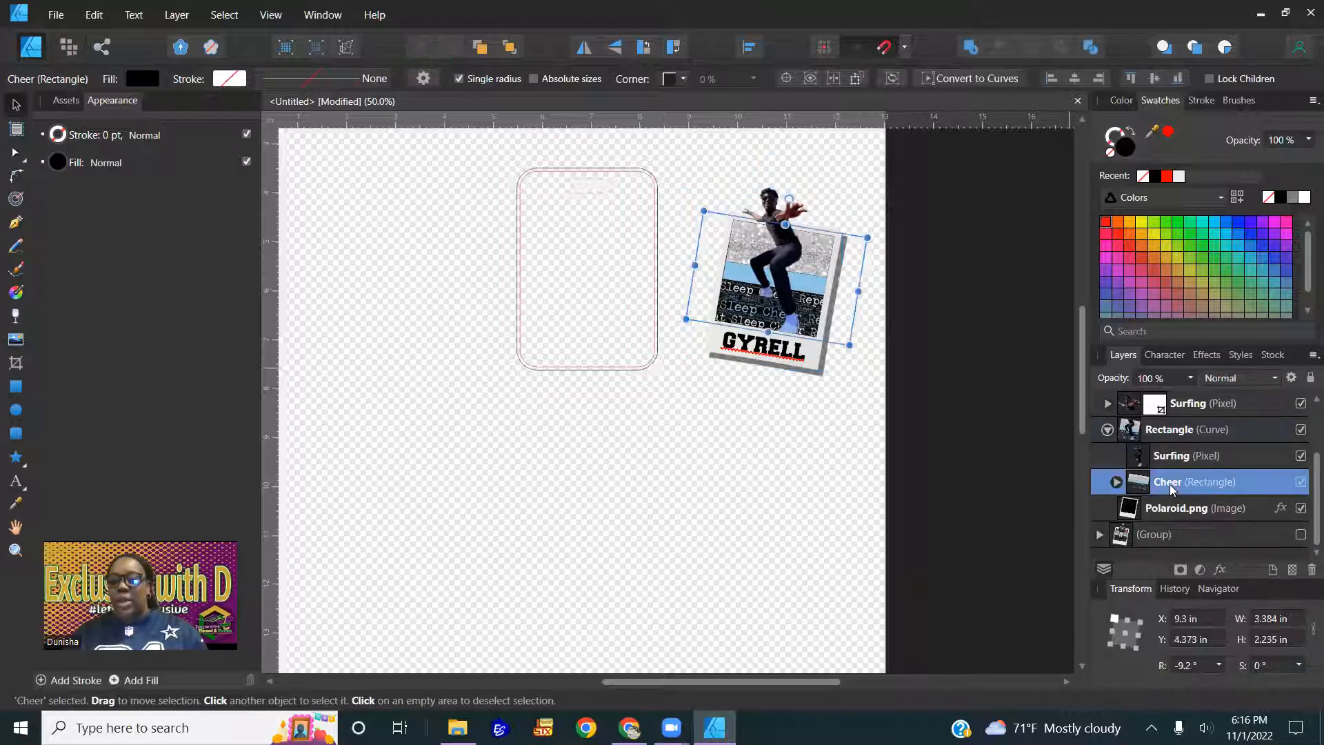
{"action": "left_click_drag", "start_coordinate": [1170, 487], "coordinate": [1101, 398]}
{"action": "left_click_drag", "start_coordinate": [823, 287], "coordinate": [613, 287]}
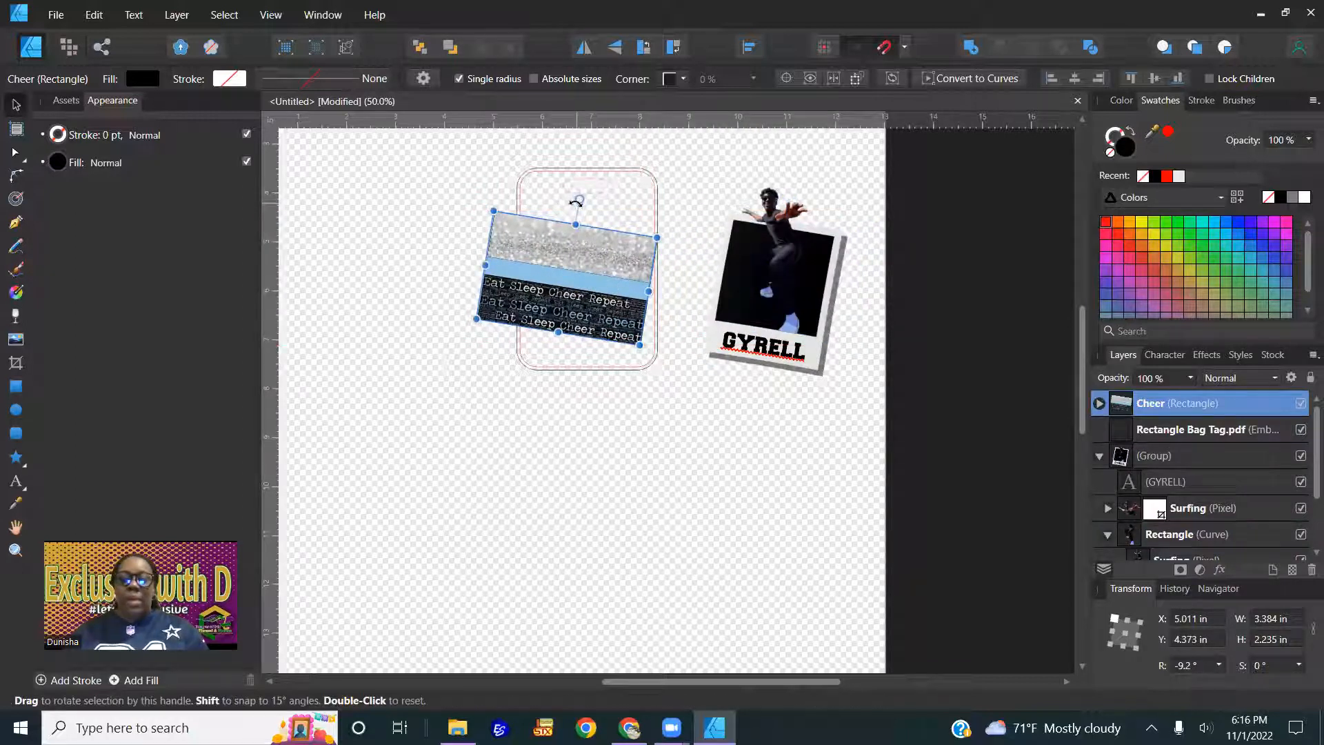
Set the Cheer rectangle's rotation to 0°
{"action": "left_click", "coordinate": [1187, 665]}
{"action": "type", "text": "0"}
{"action": "key", "text": "Return"}
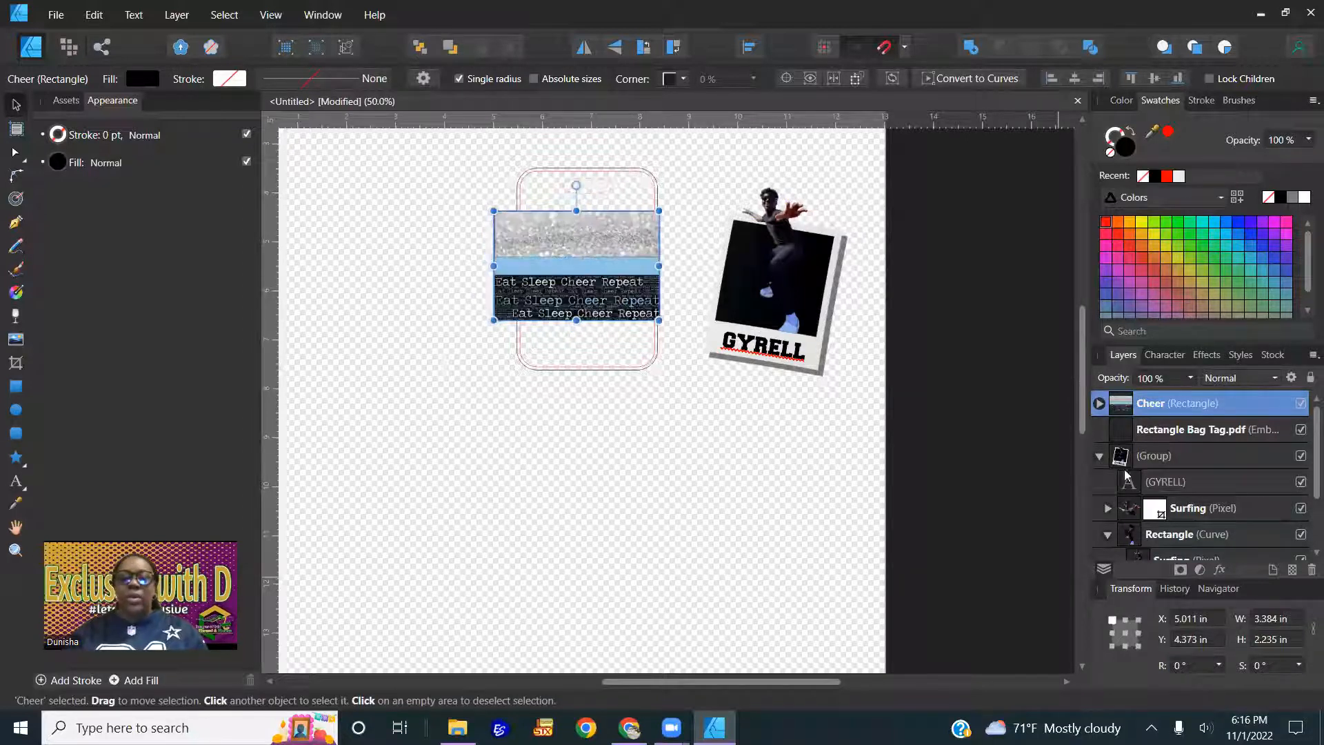
Enlarge the Cheer rectangle to about 5.5 × 4.41 in covering the bag tag, and send it behind all other objects
{"action": "left_click_drag", "start_coordinate": [658, 321], "coordinate": [763, 418]}
{"action": "left_click_drag", "start_coordinate": [664, 361], "coordinate": [624, 320]}
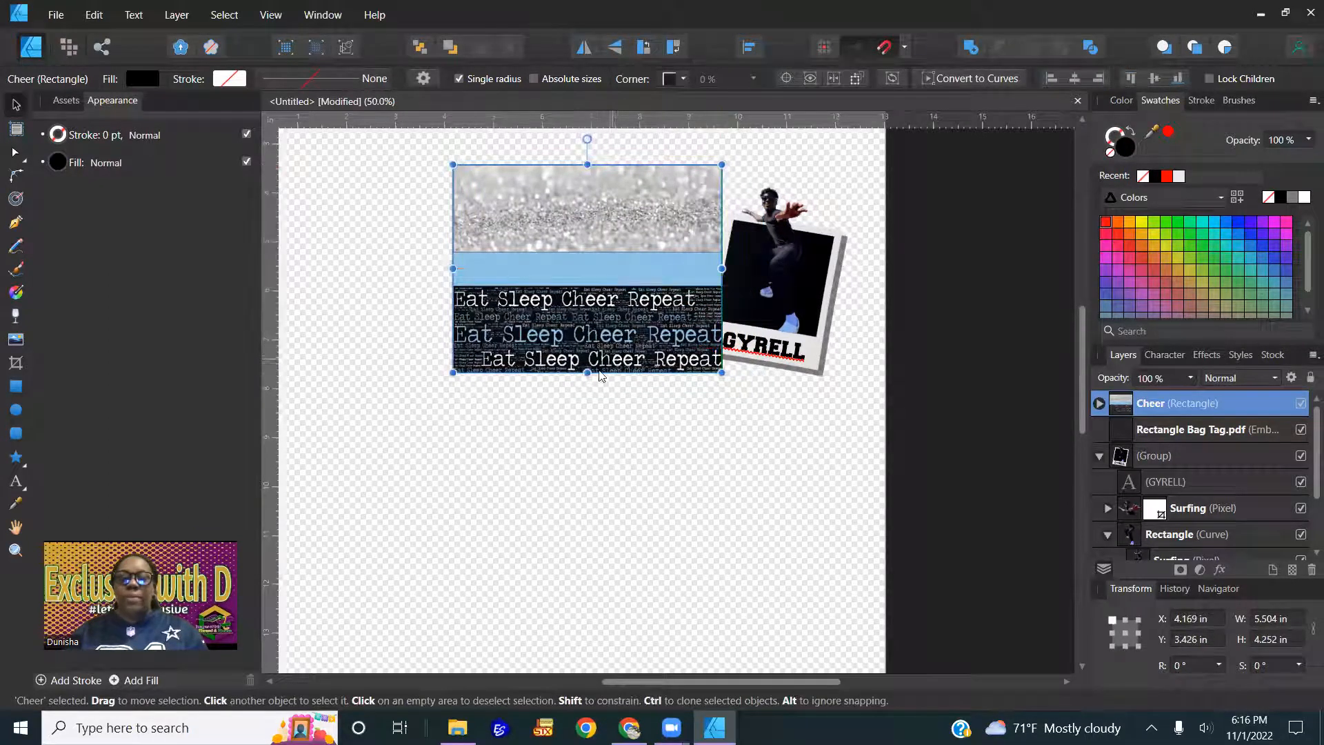
{"action": "left_click_drag", "start_coordinate": [586, 375], "coordinate": [586, 380]}
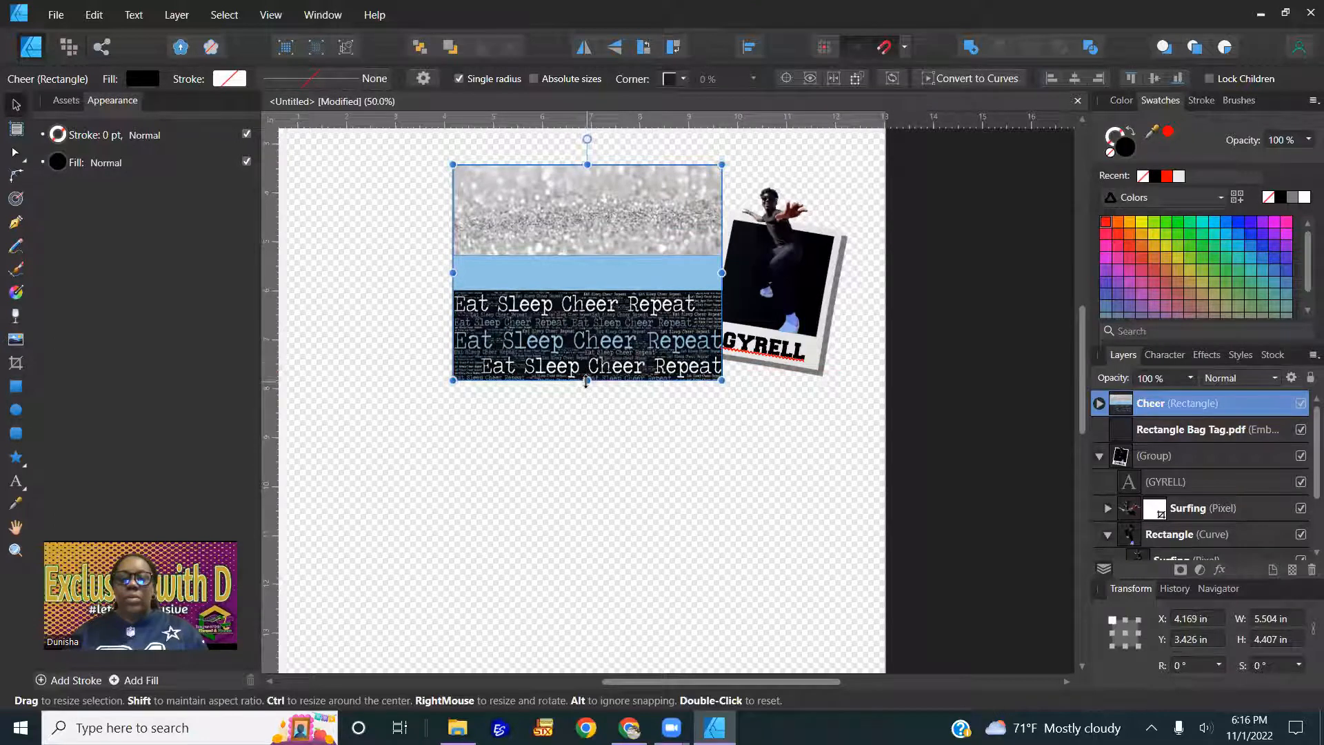
{"action": "left_click", "coordinate": [419, 47]}
{"action": "left_click", "coordinate": [917, 329]}
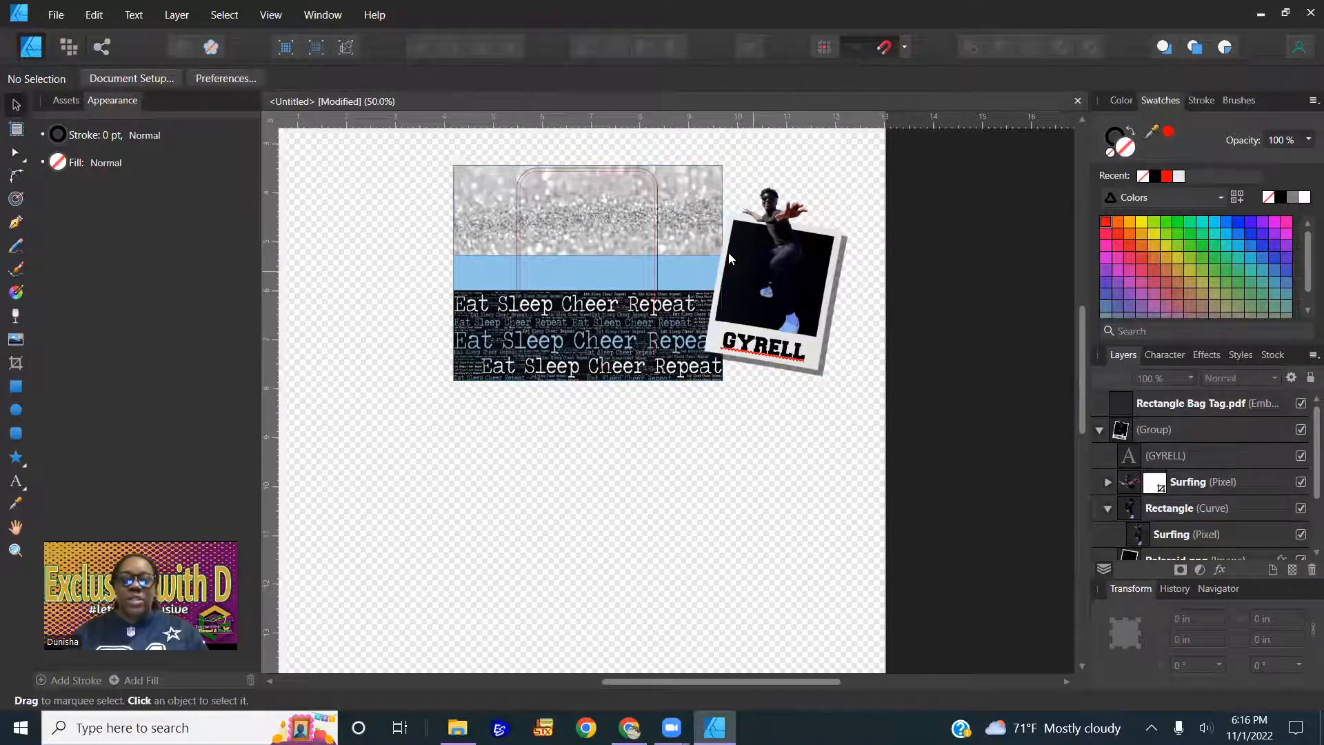
Preview the Cheer rectangle at 50% opacity behind the bag tag outline, and return it to 100%
{"action": "scroll", "coordinate": [625, 236], "scroll_direction": "up", "scroll_amount": 3}
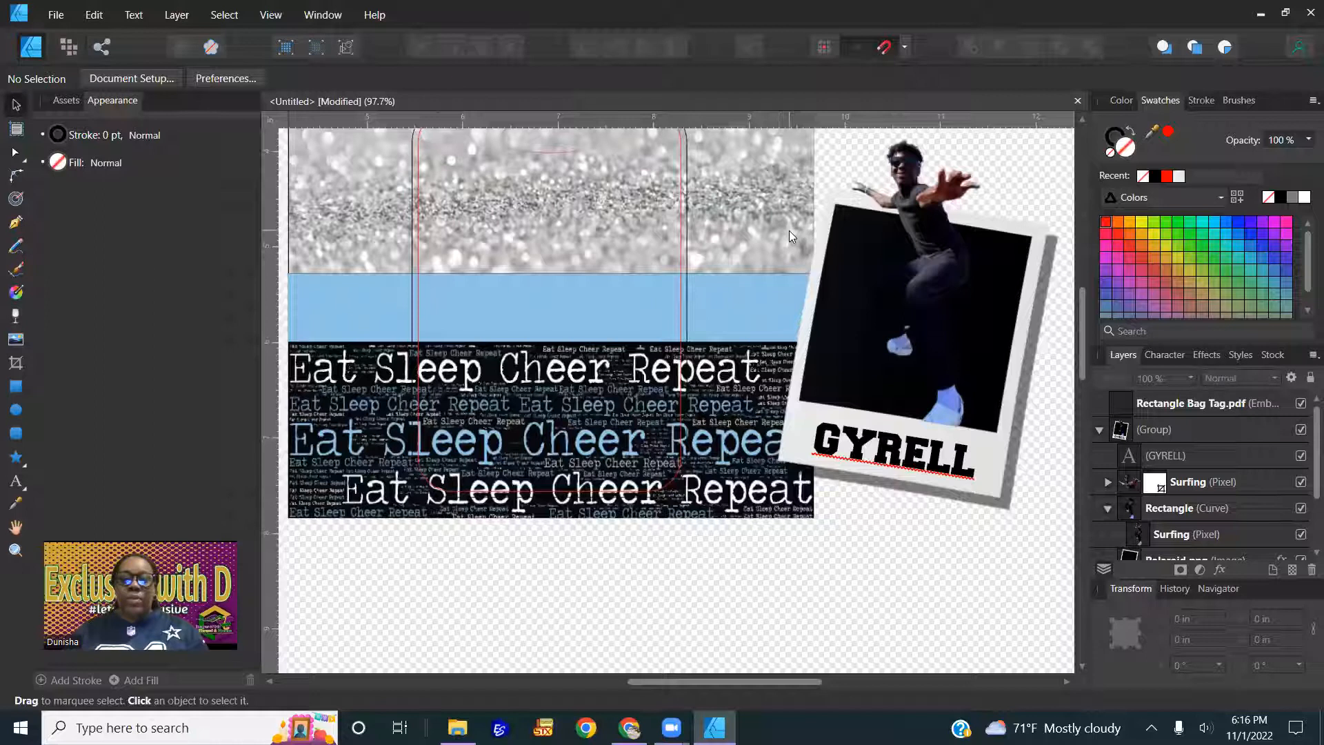
{"action": "left_click", "coordinate": [789, 230]}
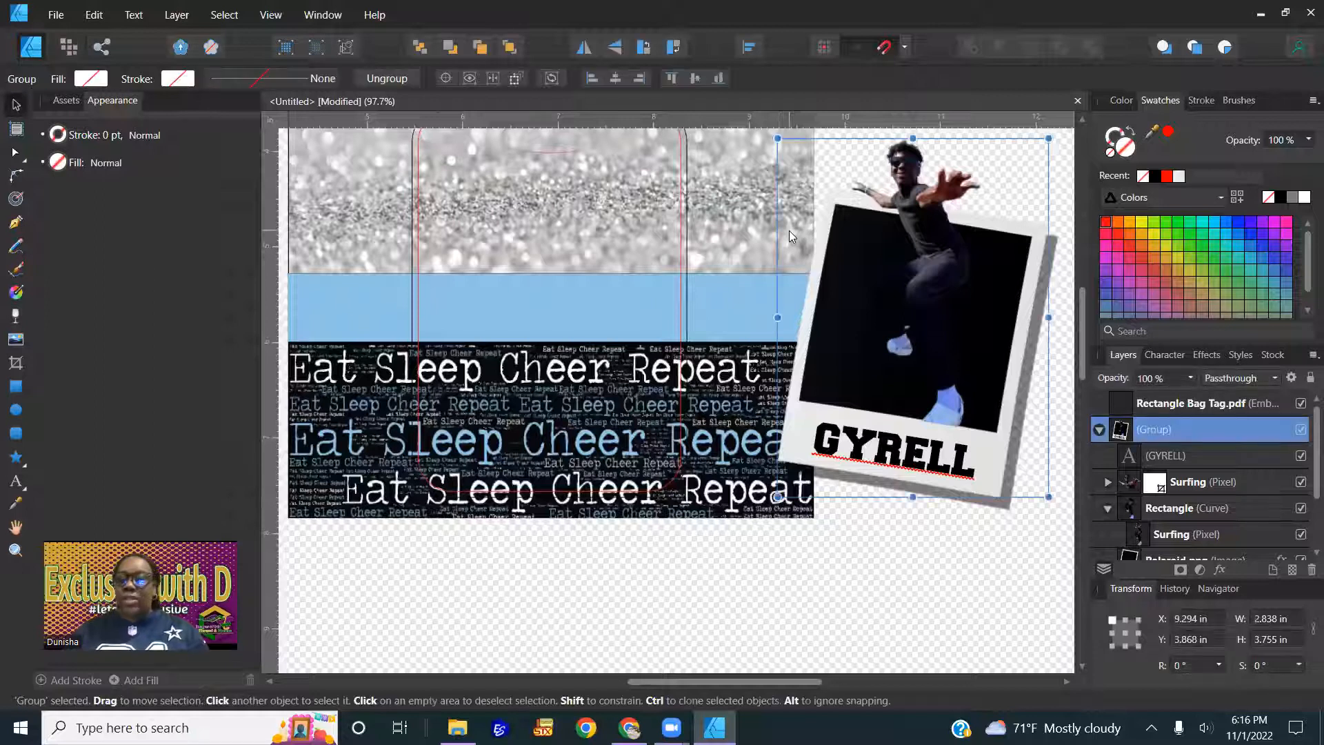
{"action": "left_click", "coordinate": [717, 205]}
{"action": "key", "text": "5"}
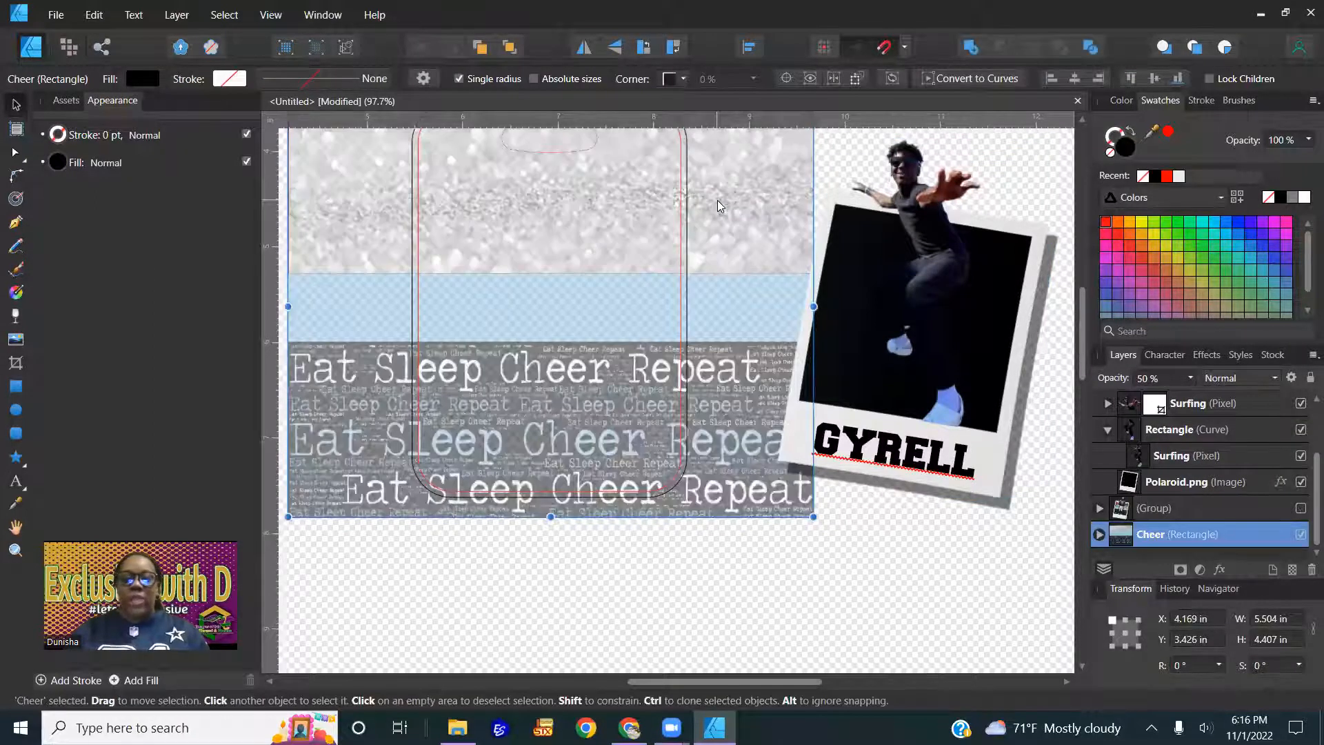
{"action": "key", "text": "0"}
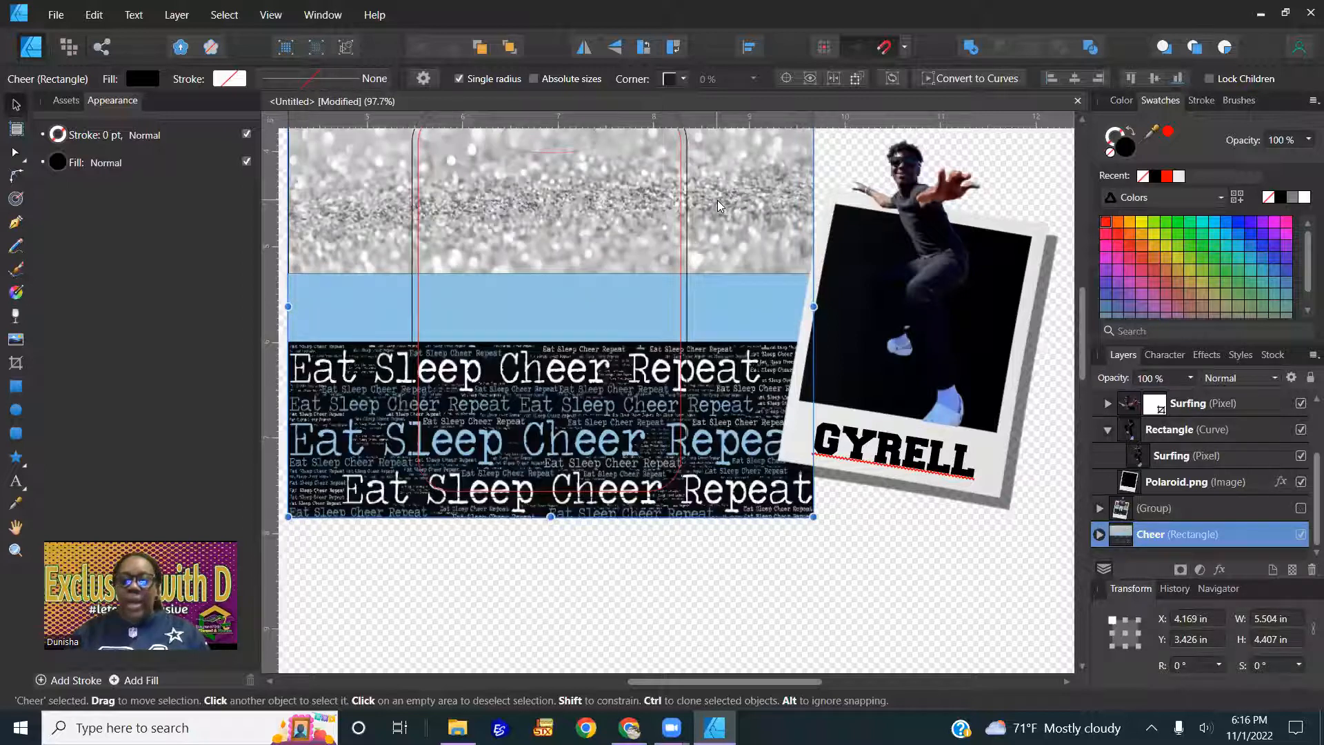
Center the Polaroid group on the bag tag, scaled to about 2.31 × 3.06 in at X 5.75 in, Y 4.35 in
{"action": "scroll", "coordinate": [561, 294], "scroll_direction": "up", "scroll_amount": 1}
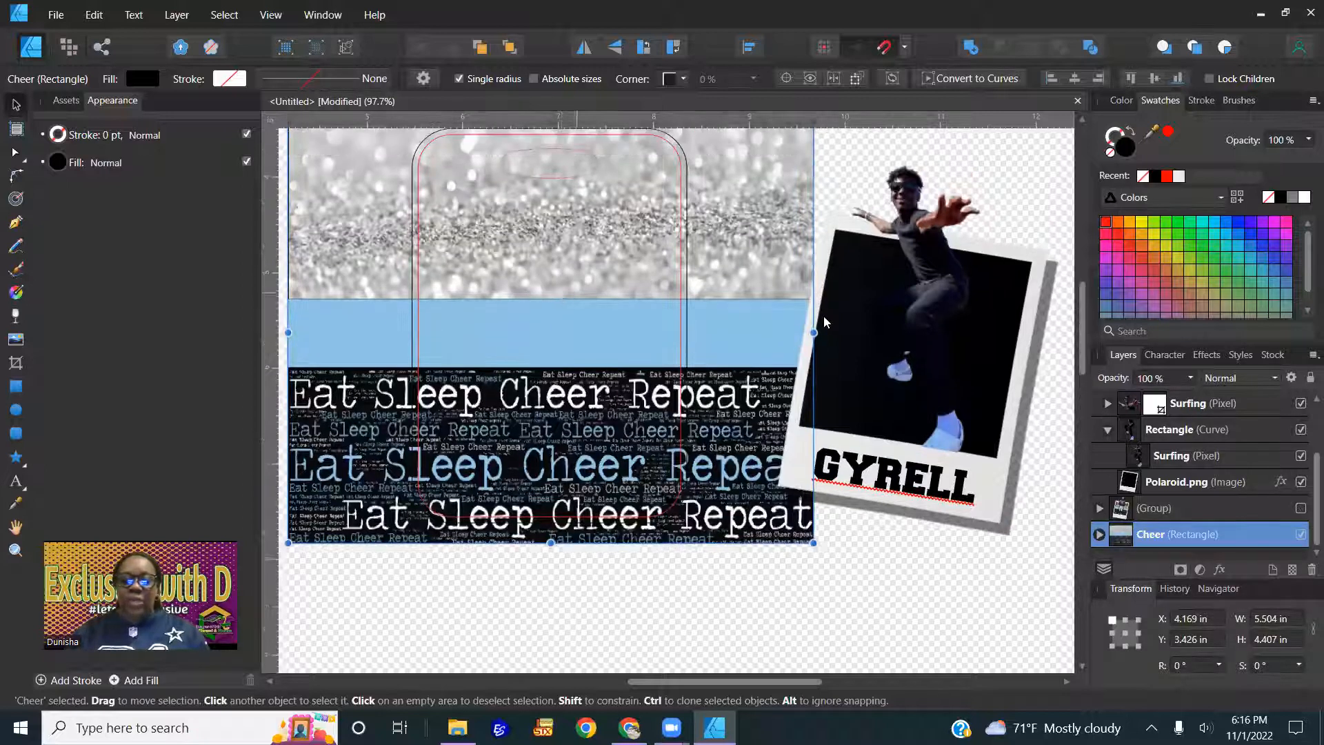
{"action": "left_click", "coordinate": [924, 336]}
{"action": "left_click_drag", "start_coordinate": [861, 352], "coordinate": [499, 340]}
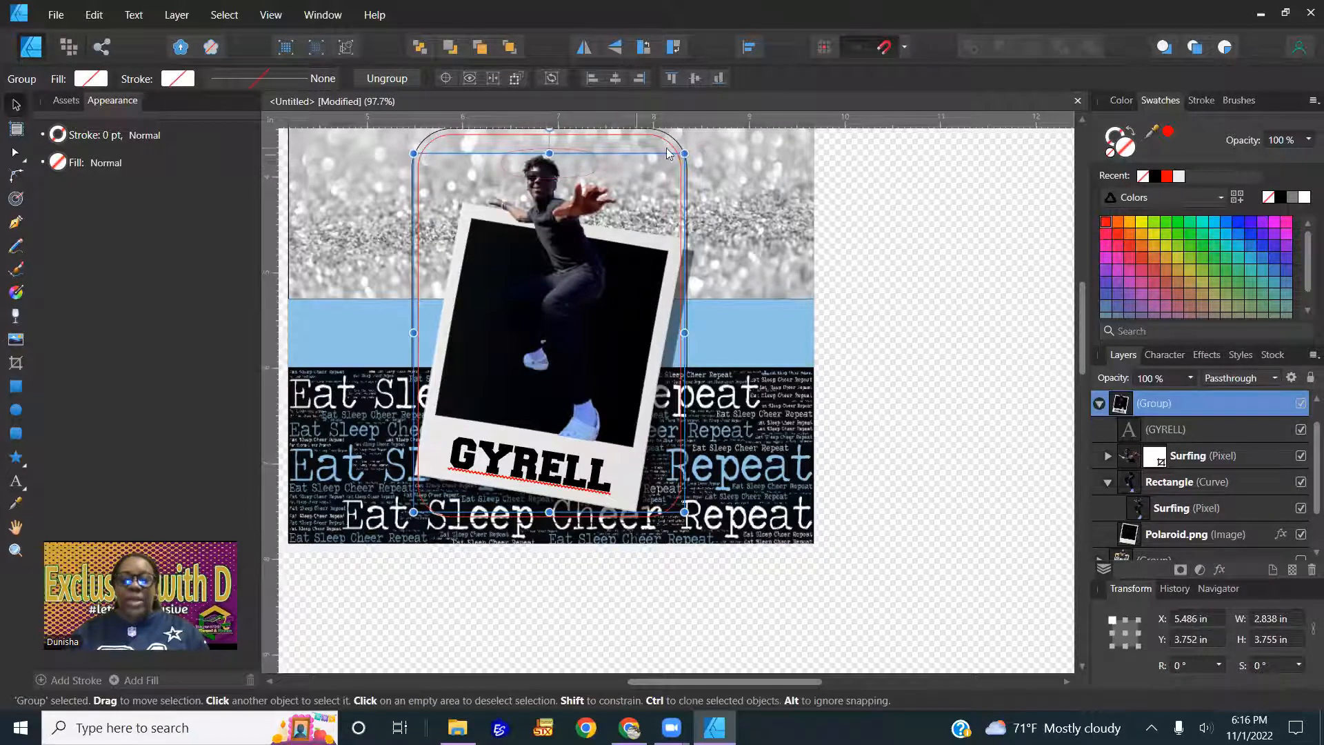
{"action": "left_click_drag", "start_coordinate": [685, 156], "coordinate": [661, 190]}
{"action": "left_click_drag", "start_coordinate": [556, 334], "coordinate": [556, 354]}
{"action": "scroll", "coordinate": [614, 525], "scroll_direction": "up", "scroll_amount": 5}
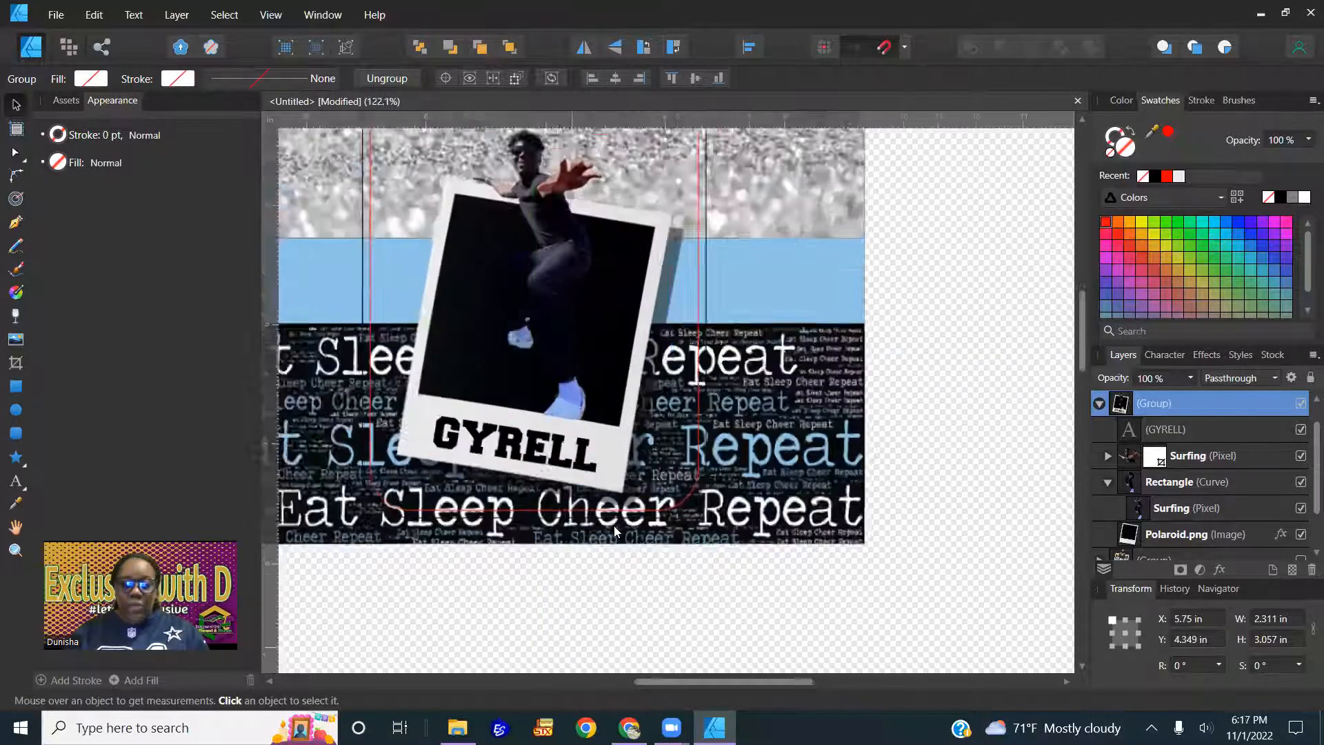
{"action": "scroll", "coordinate": [614, 526], "scroll_direction": "down", "scroll_amount": 1}
{"action": "scroll", "coordinate": [652, 470], "scroll_direction": "down", "scroll_amount": 4}
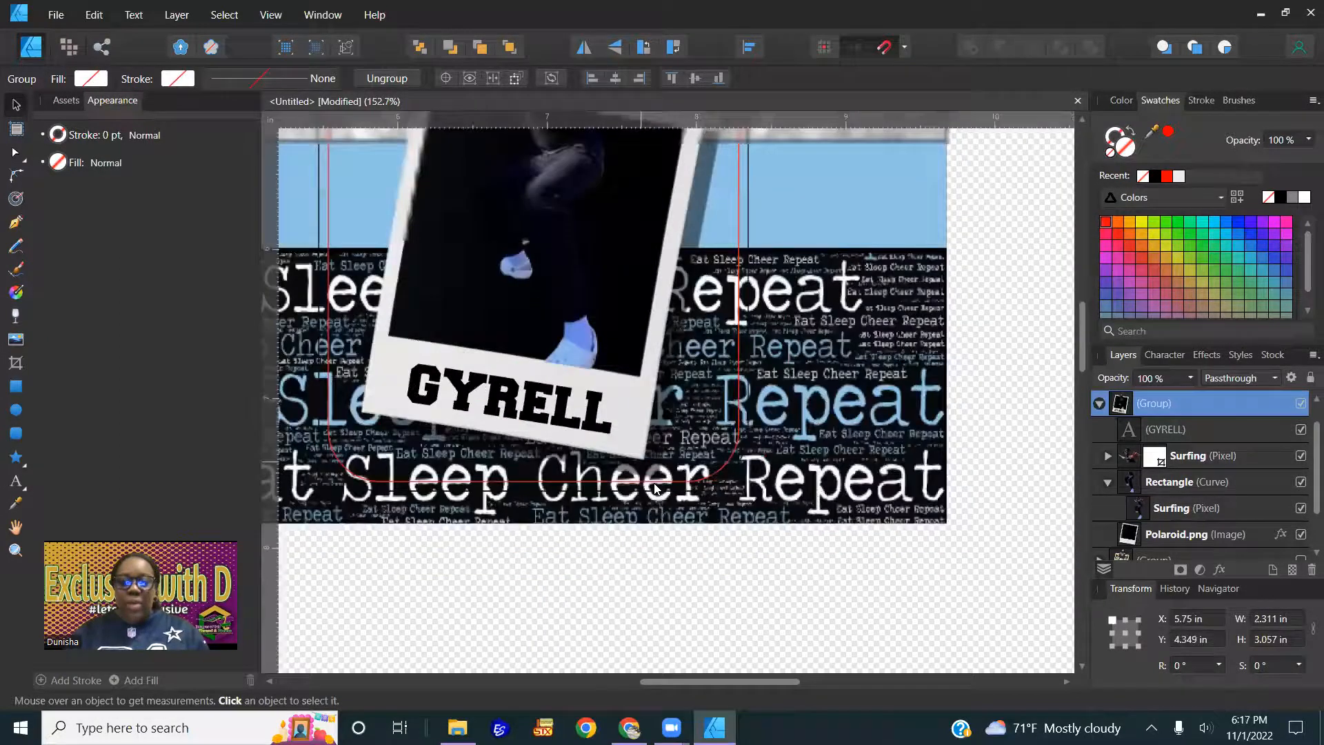
{"action": "scroll", "coordinate": [655, 486], "scroll_direction": "down", "scroll_amount": 1}
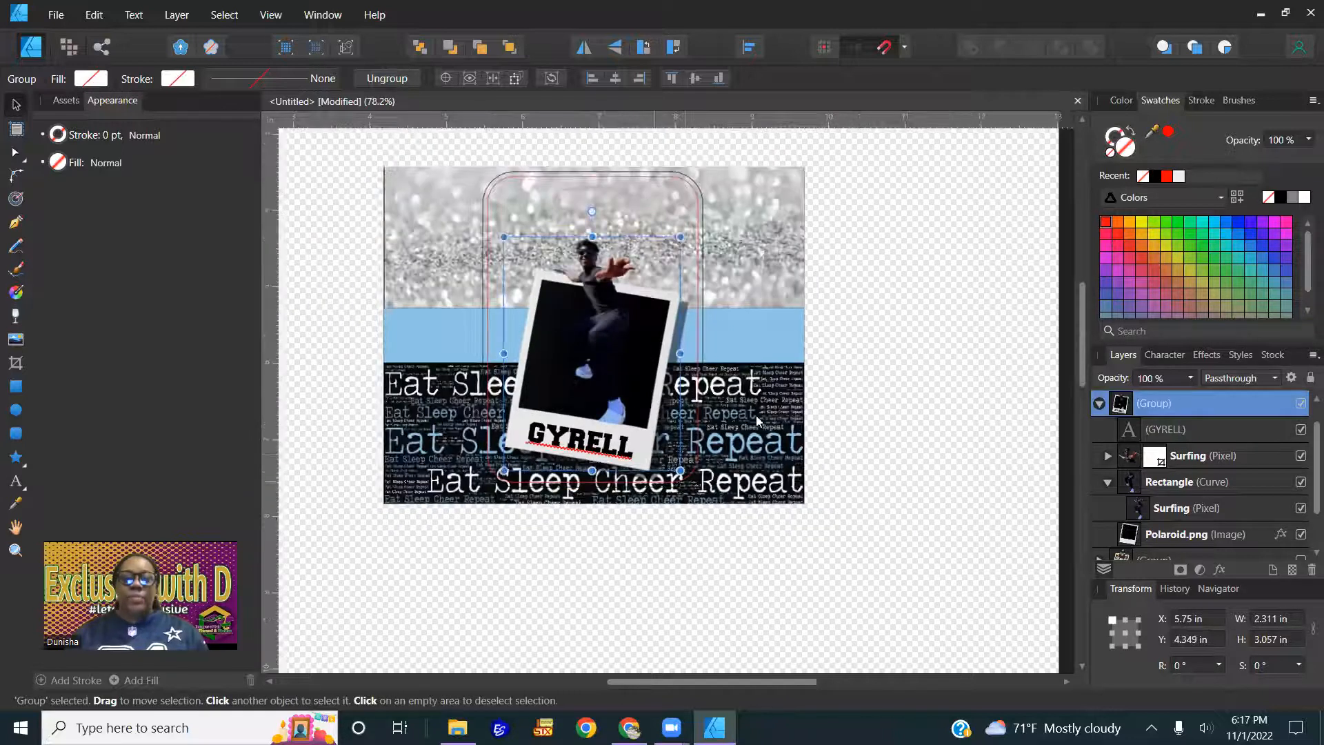
{"action": "left_click", "coordinate": [964, 354]}
Duplicate the Cheer background rectangle and select the upper copy
{"action": "left_click", "coordinate": [759, 282]}
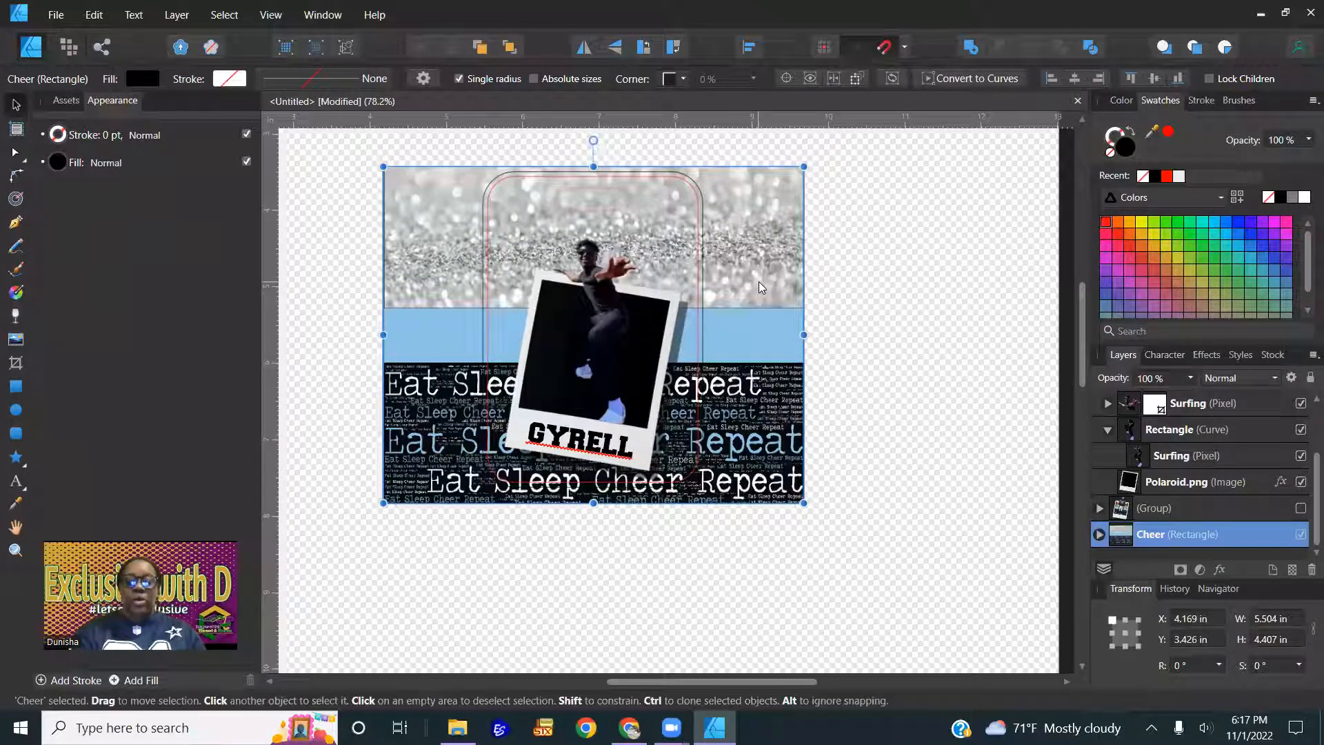
{"action": "key", "text": "ctrl+j"}
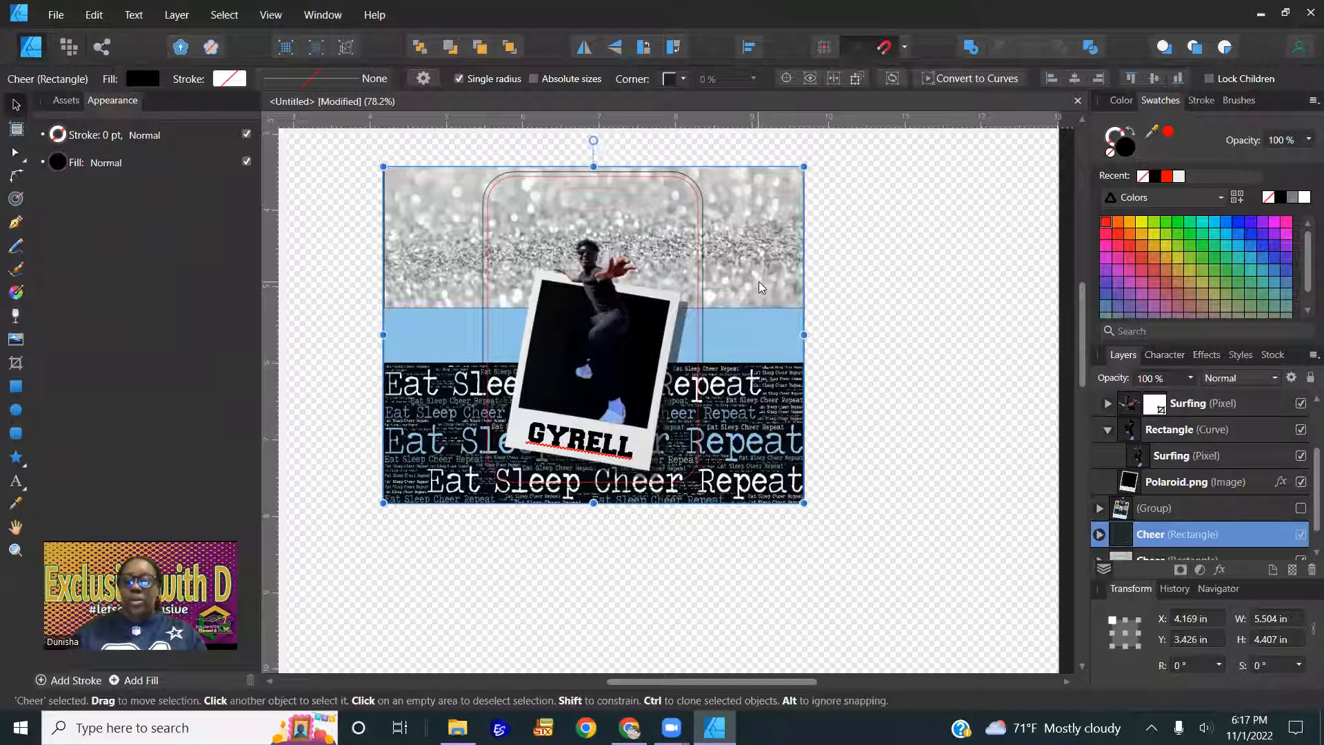
{"action": "left_click", "coordinate": [936, 306]}
{"action": "scroll", "coordinate": [1160, 532], "scroll_direction": "down", "scroll_amount": 1}
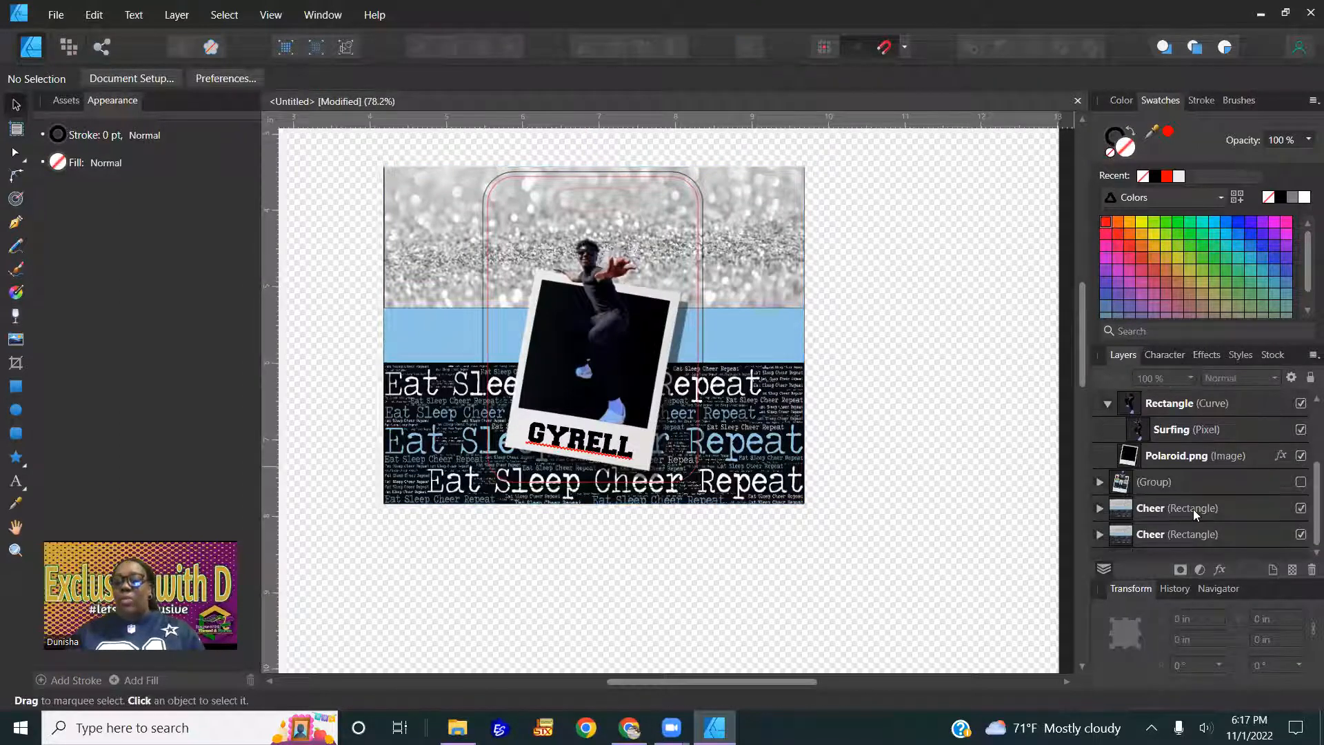
{"action": "left_click", "coordinate": [1185, 507]}
{"action": "scroll", "coordinate": [1147, 506], "scroll_direction": "up", "scroll_amount": 1}
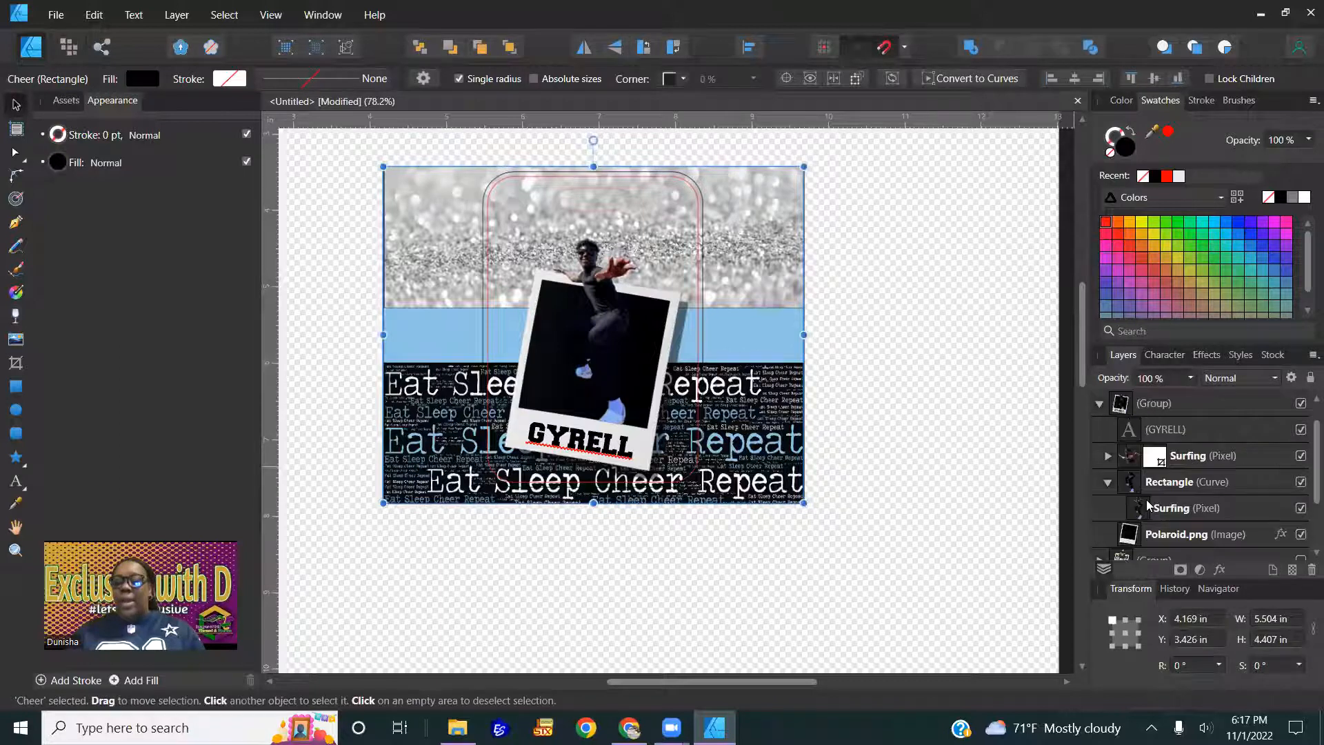
{"action": "scroll", "coordinate": [1173, 510], "scroll_direction": "down", "scroll_amount": 1}
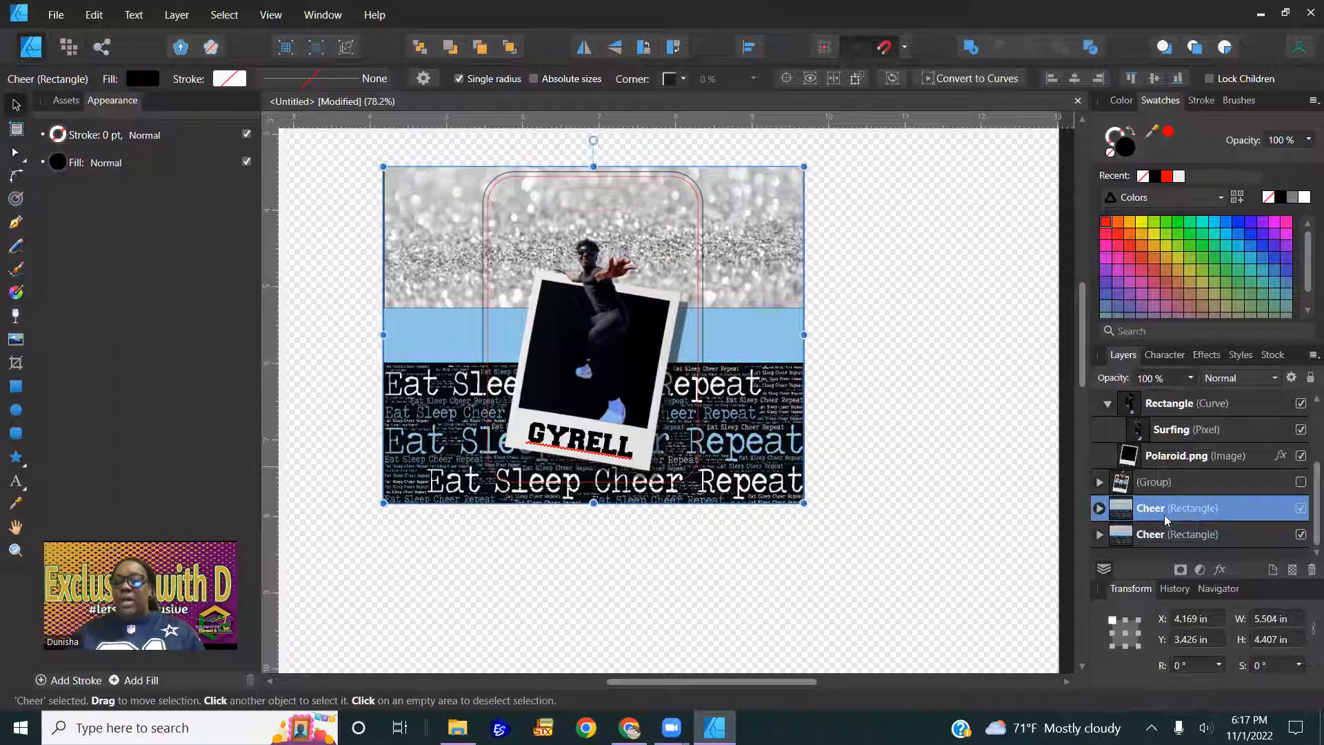
{"action": "scroll", "coordinate": [1164, 515], "scroll_direction": "up", "scroll_amount": 2}
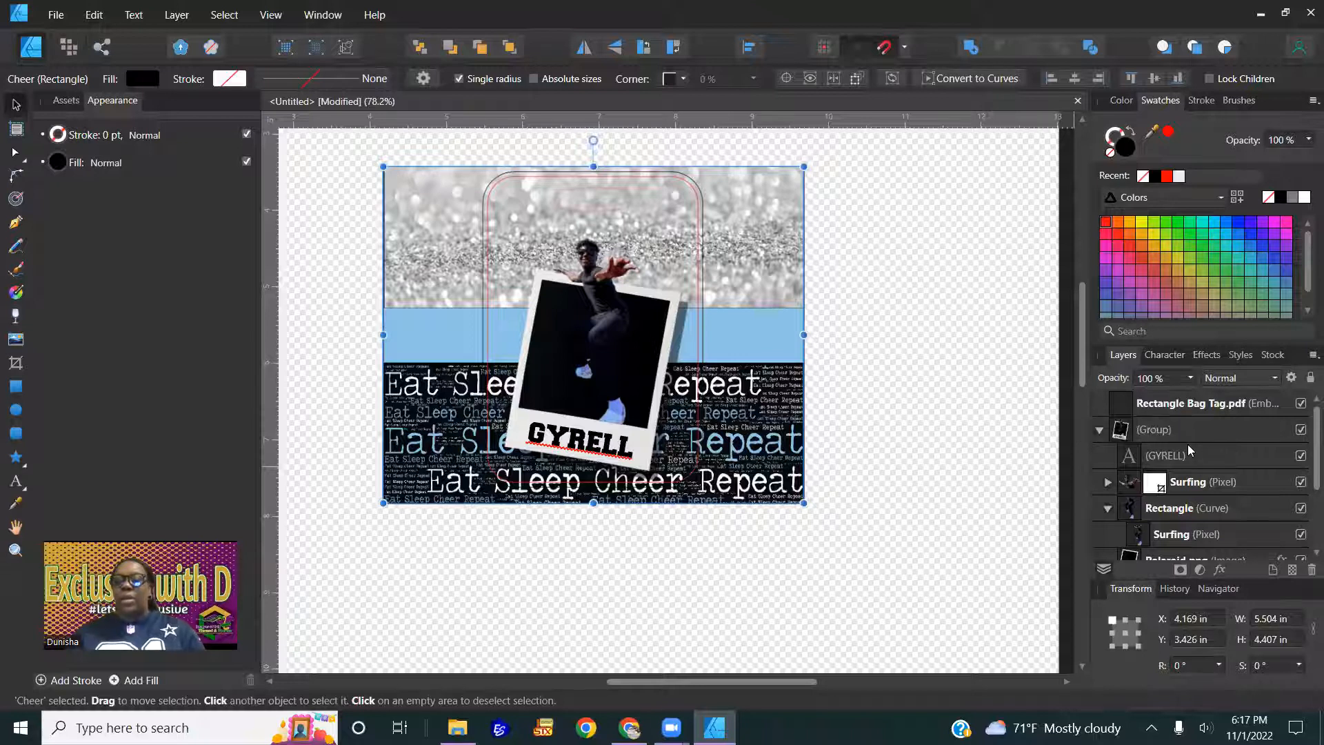
Rename the Rectangle Bag Tag.pdf layer to RBT
{"action": "double_click", "coordinate": [1200, 405]}
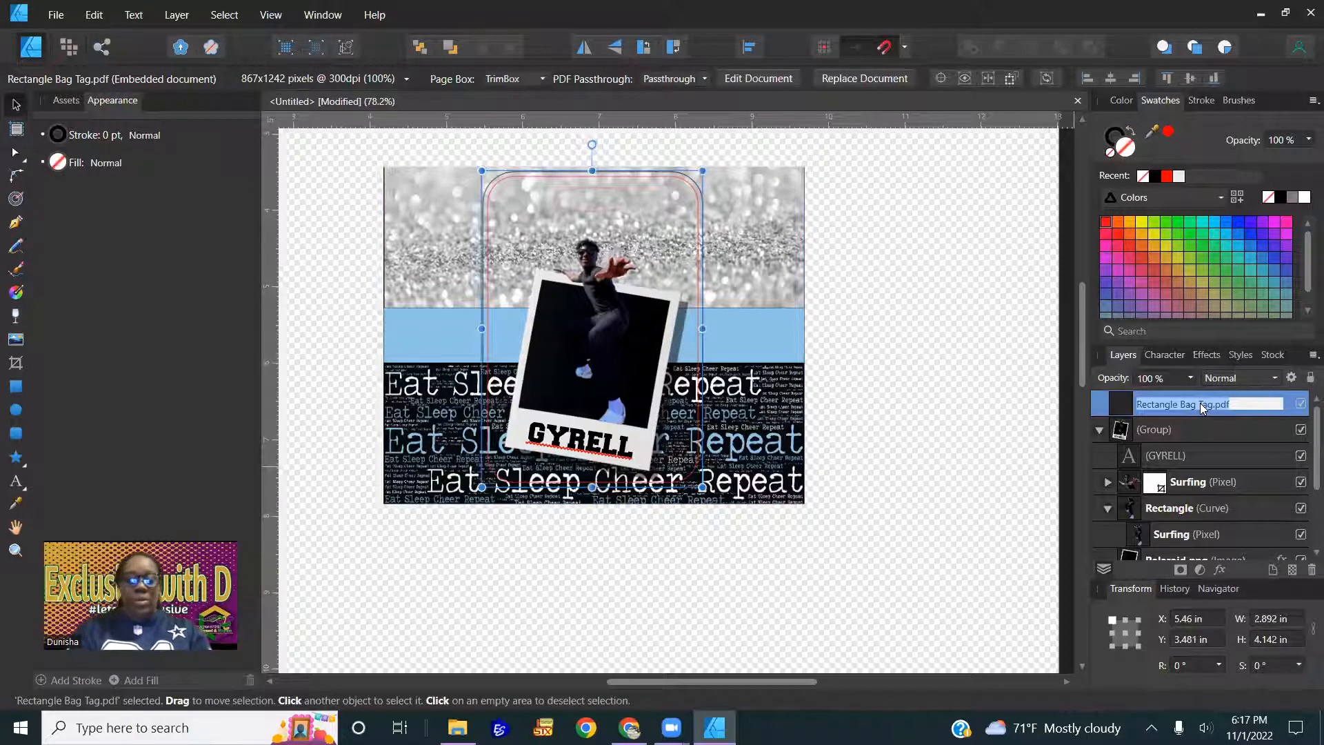
{"action": "type", "text": "RBT"}
{"action": "left_click", "coordinate": [983, 481]}
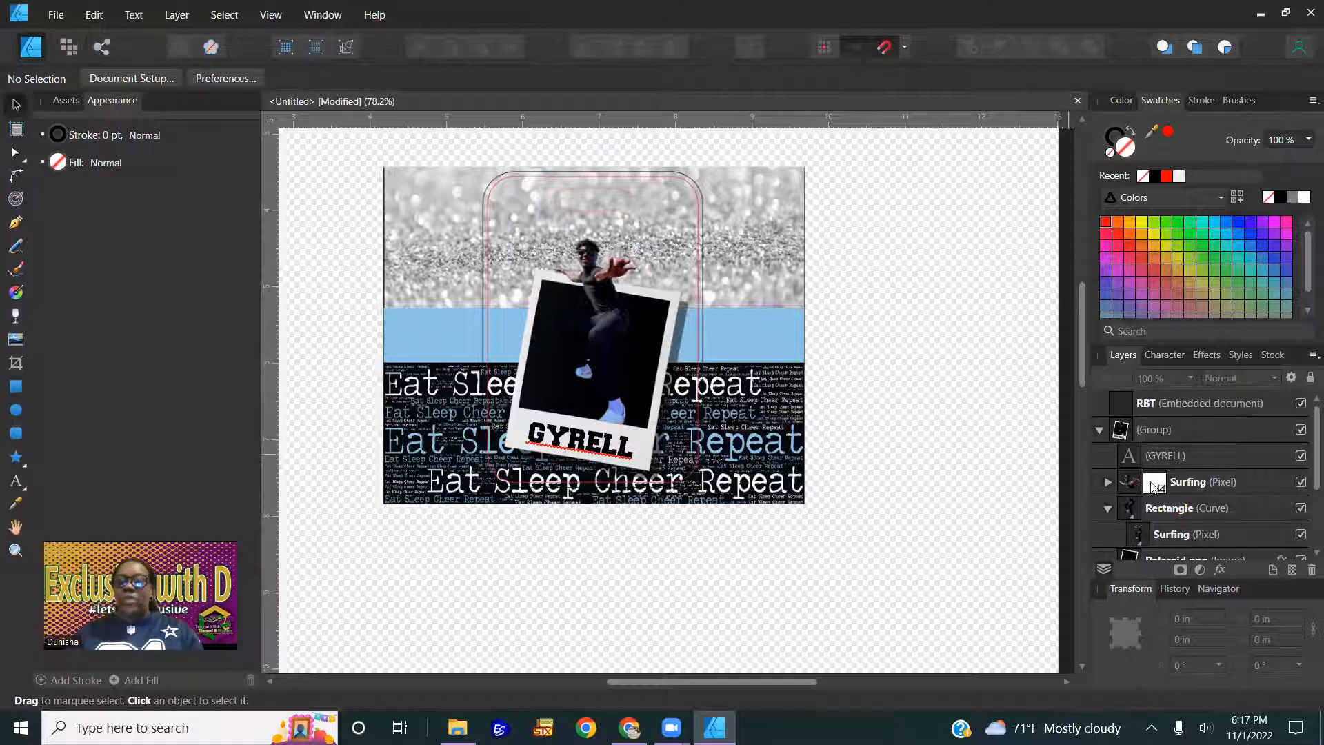
Clip the upper Cheer copy inside the RBT layer and shift it to about X 3.54 in, Y 3.35 in
{"action": "scroll", "coordinate": [1154, 487], "scroll_direction": "down", "scroll_amount": 3}
{"action": "left_click", "coordinate": [777, 448]}
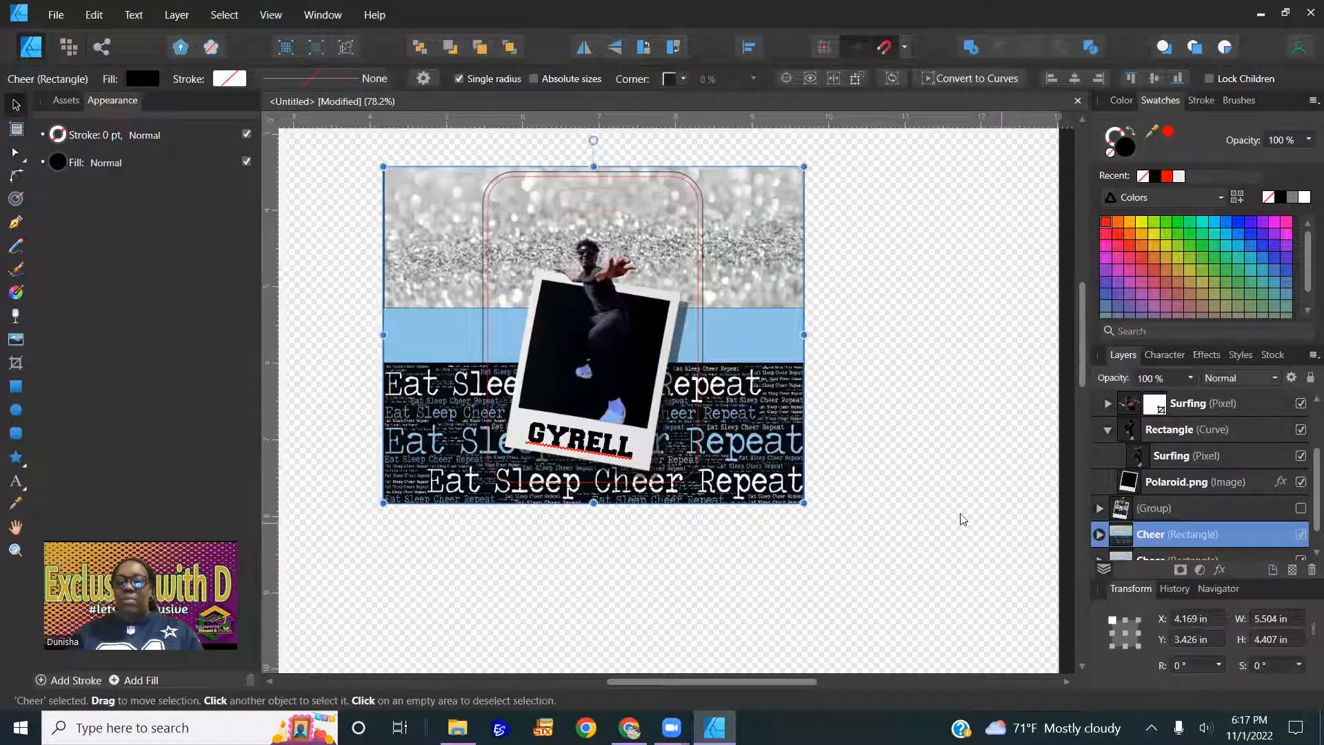
{"action": "scroll", "coordinate": [961, 517], "scroll_direction": "up", "scroll_amount": 3}
{"action": "scroll", "coordinate": [1203, 485], "scroll_direction": "up", "scroll_amount": 3}
{"action": "scroll", "coordinate": [1202, 485], "scroll_direction": "down", "scroll_amount": 4}
{"action": "left_click_drag", "start_coordinate": [1197, 509], "coordinate": [1182, 405]}
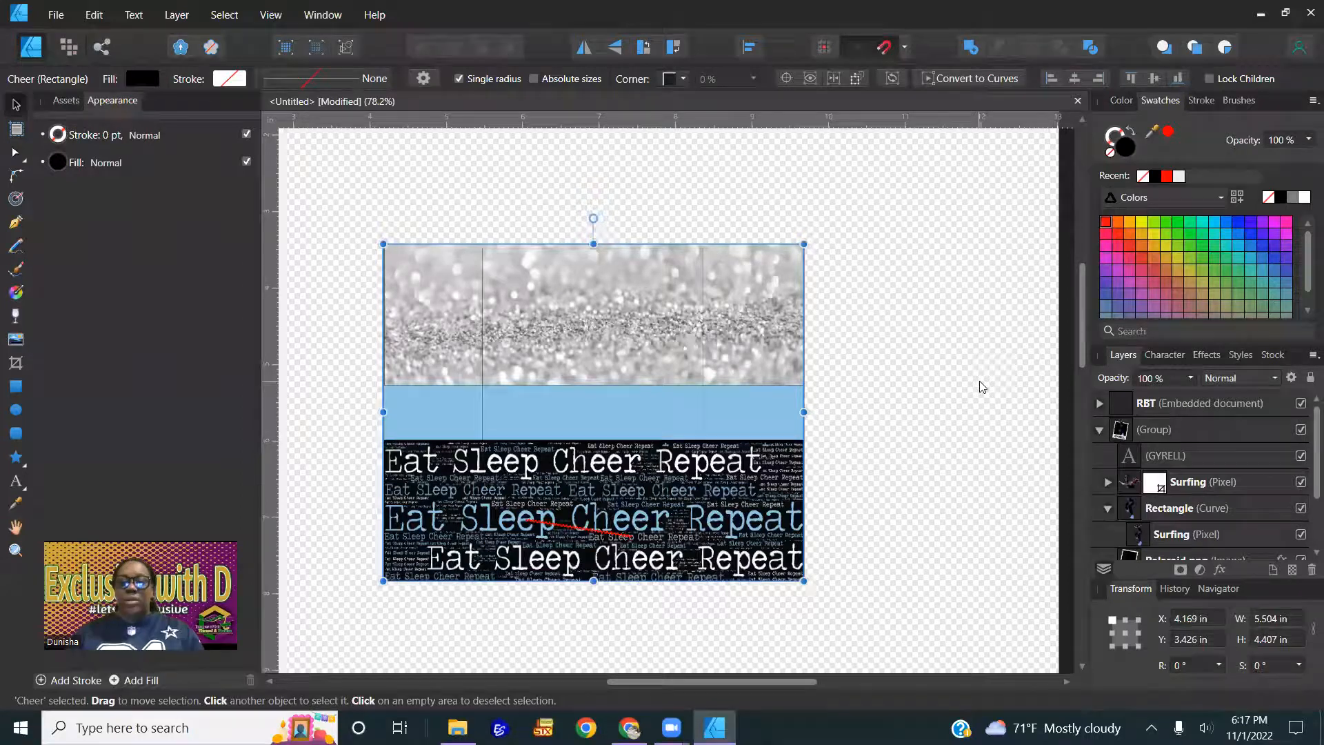
{"action": "left_click_drag", "start_coordinate": [778, 400], "coordinate": [726, 397]}
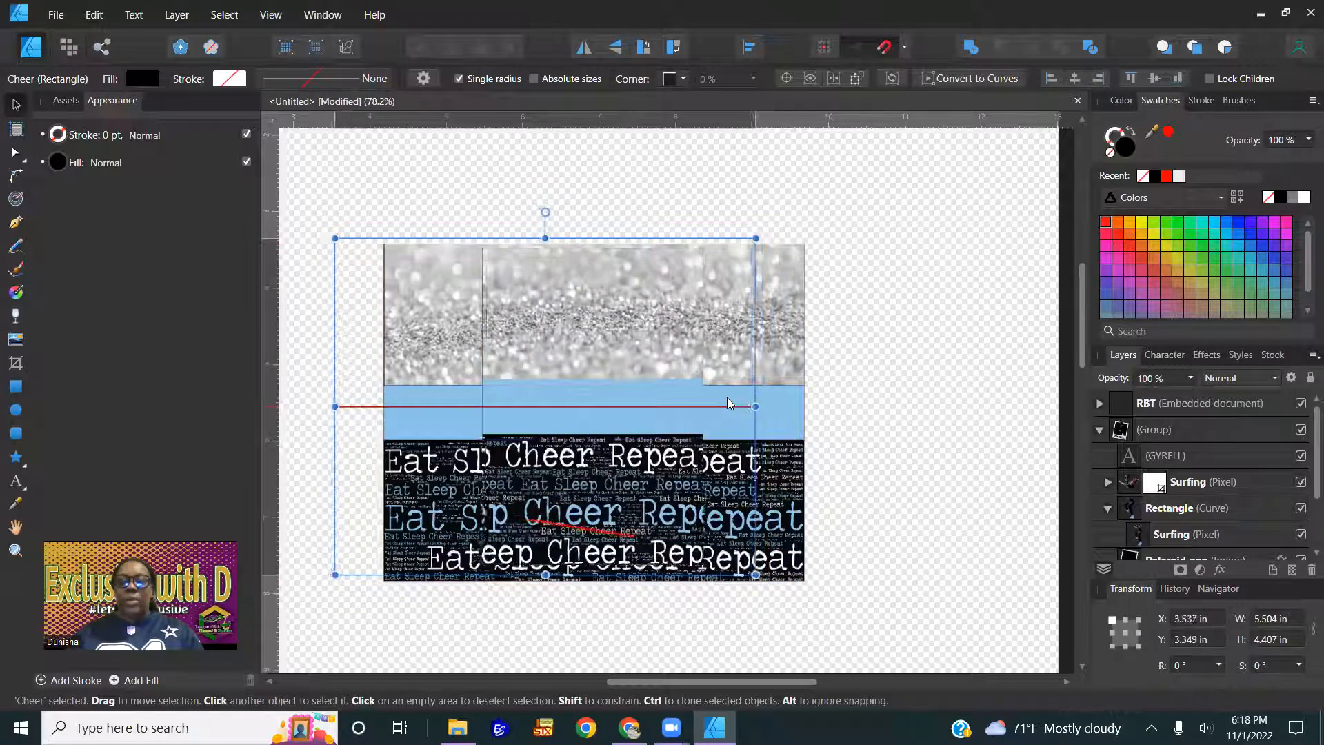
Undo the last clip and shift of the upper Cheer copy so it is a separate layer again
{"action": "key", "text": "ctrl+z"}
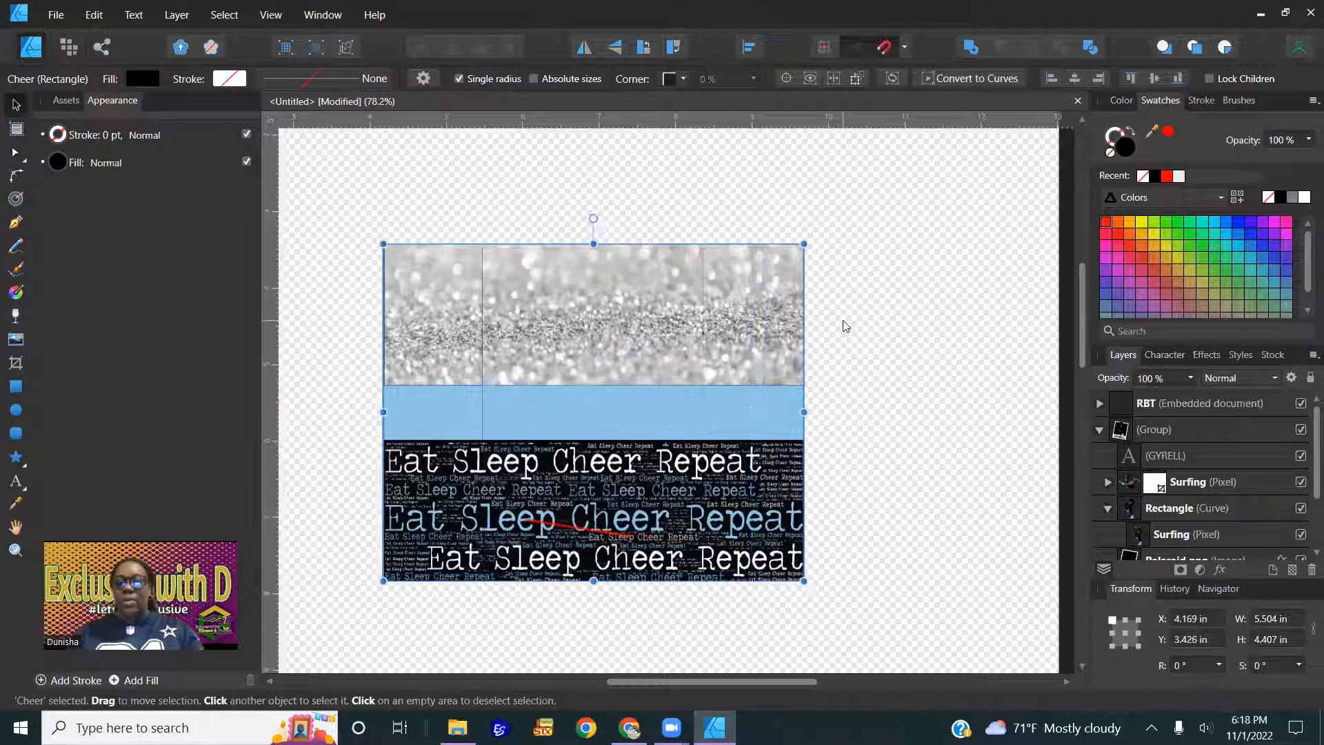
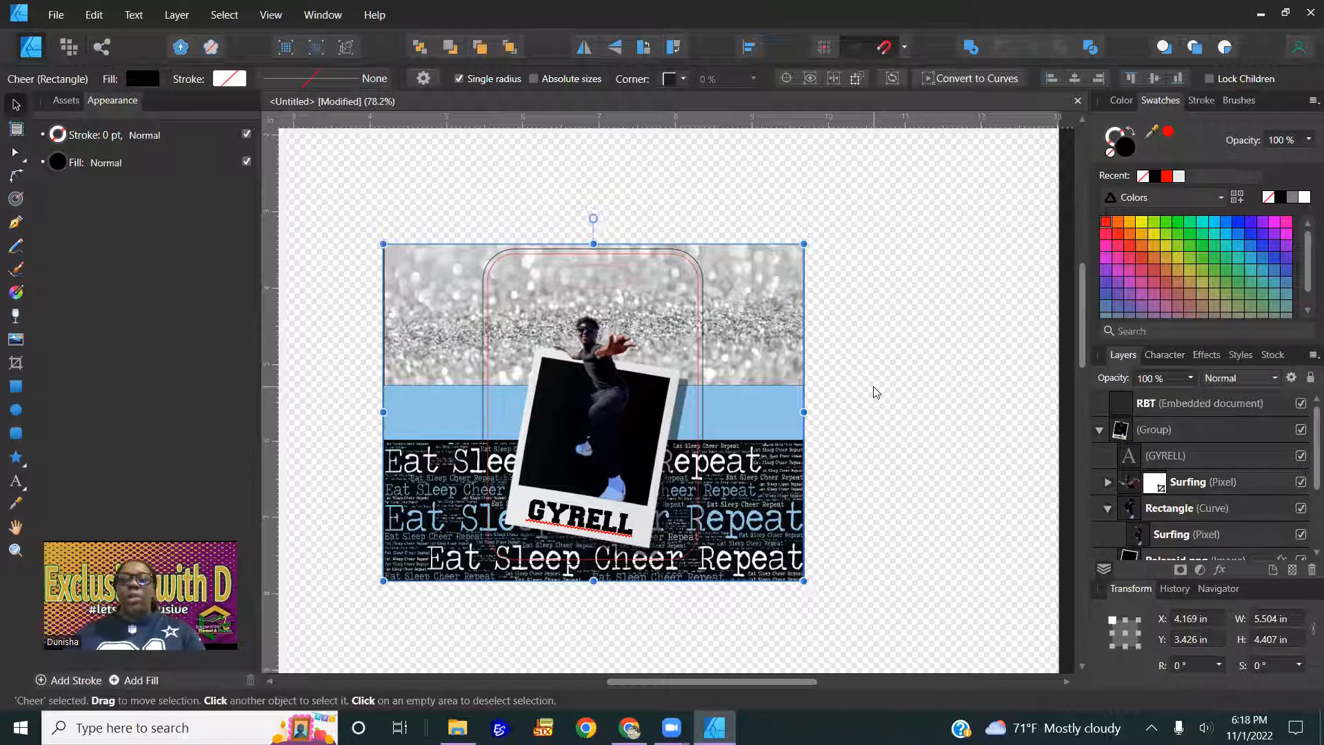
Open the embedded RBT document to examine its curve layers, and close it again
{"action": "double_click", "coordinate": [1147, 406]}
{"action": "key", "text": "Return"}
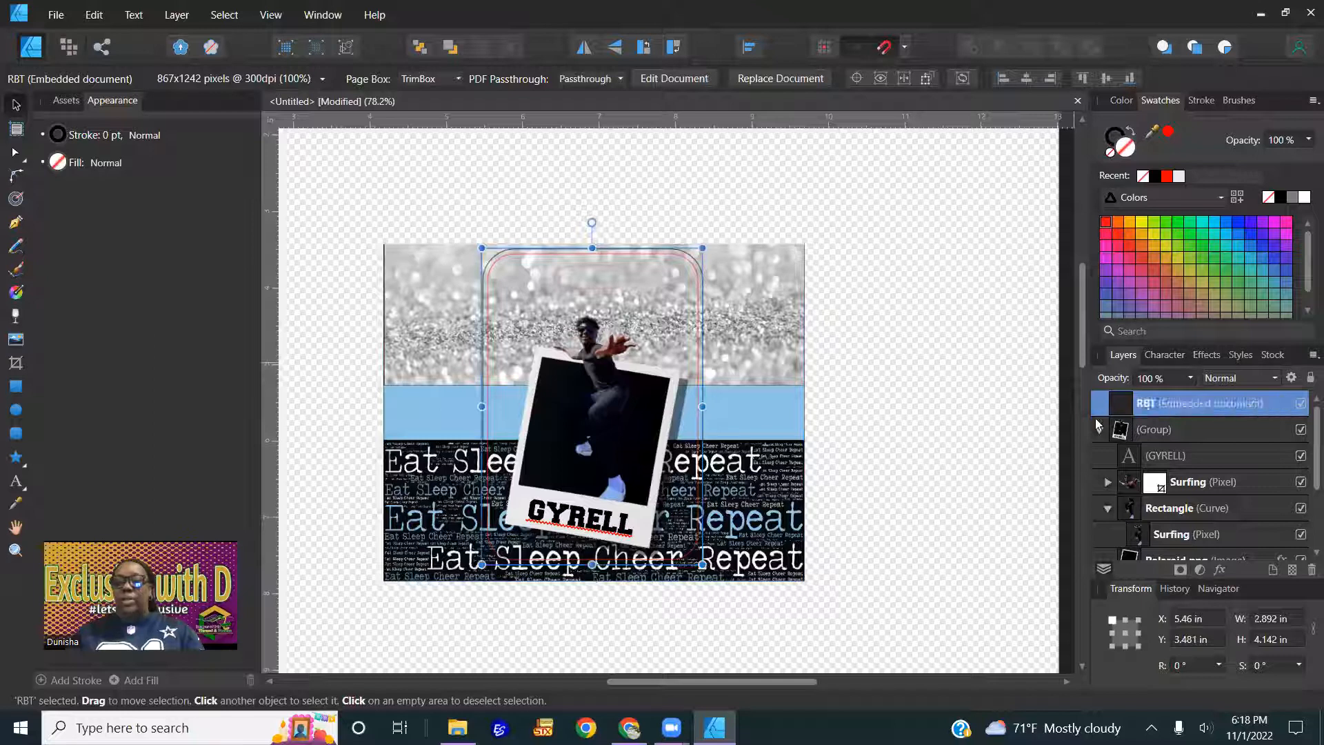
{"action": "left_click", "coordinate": [1173, 429]}
{"action": "left_click", "coordinate": [1202, 406]}
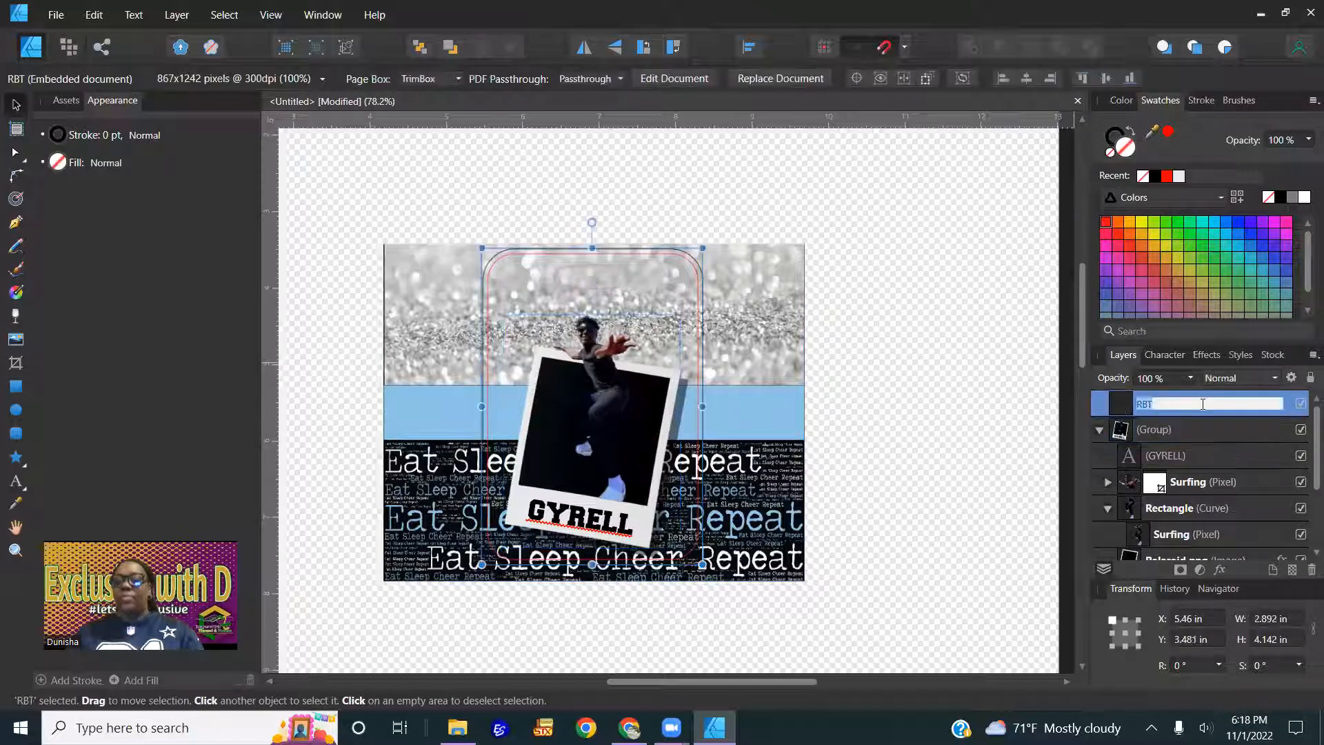
{"action": "left_click", "coordinate": [1119, 406], "text": "ctrl"}
{"action": "double_click", "coordinate": [1119, 406]}
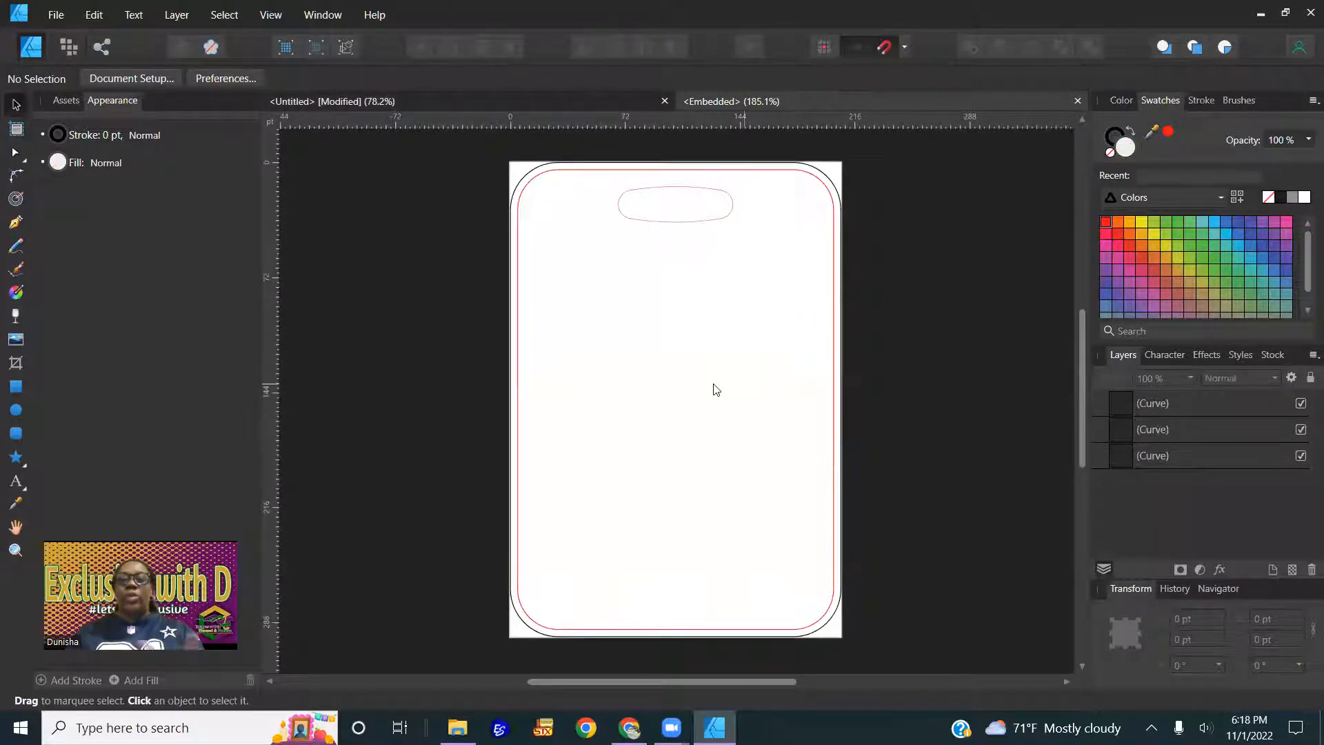
{"action": "left_click", "coordinate": [1078, 101]}
Hide both Cheer background rectangles and clear the selection
{"action": "left_click", "coordinate": [659, 334]}
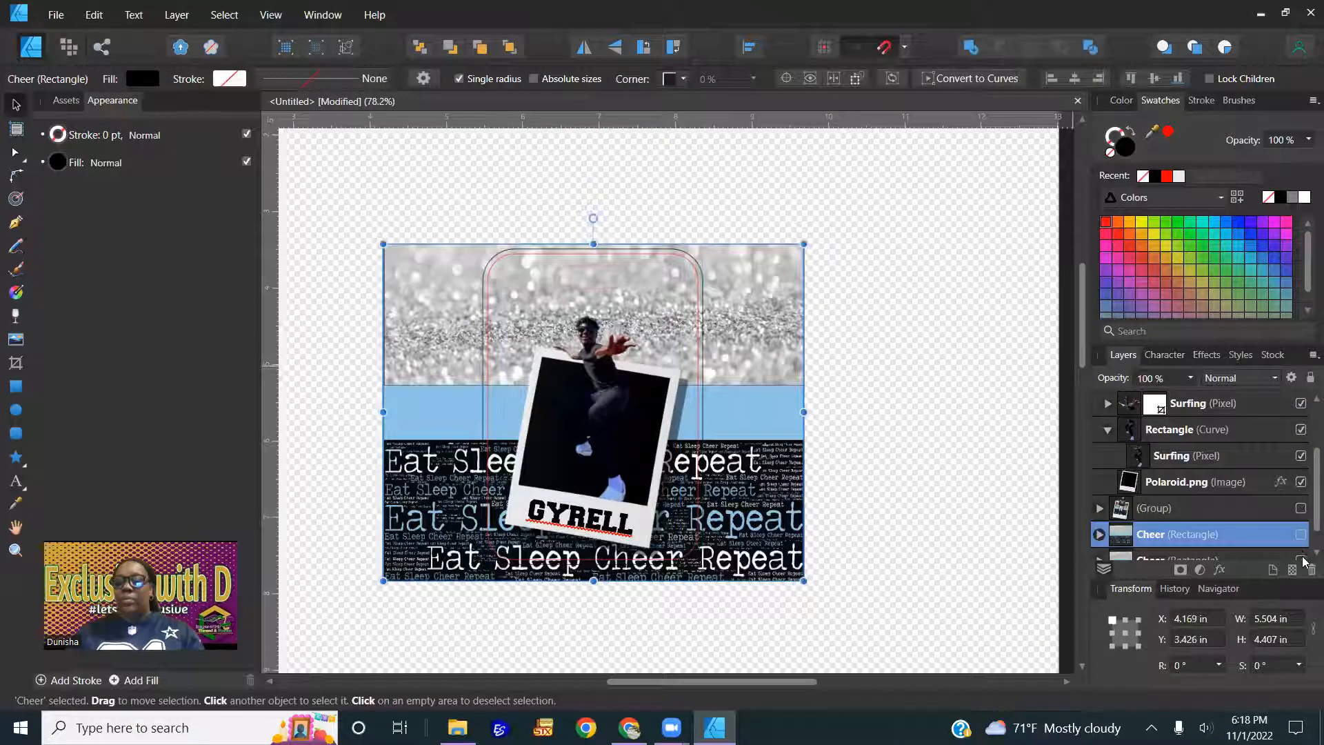
{"action": "scroll", "coordinate": [1306, 562], "scroll_direction": "down", "scroll_amount": 1}
{"action": "left_click", "coordinate": [1214, 542]}
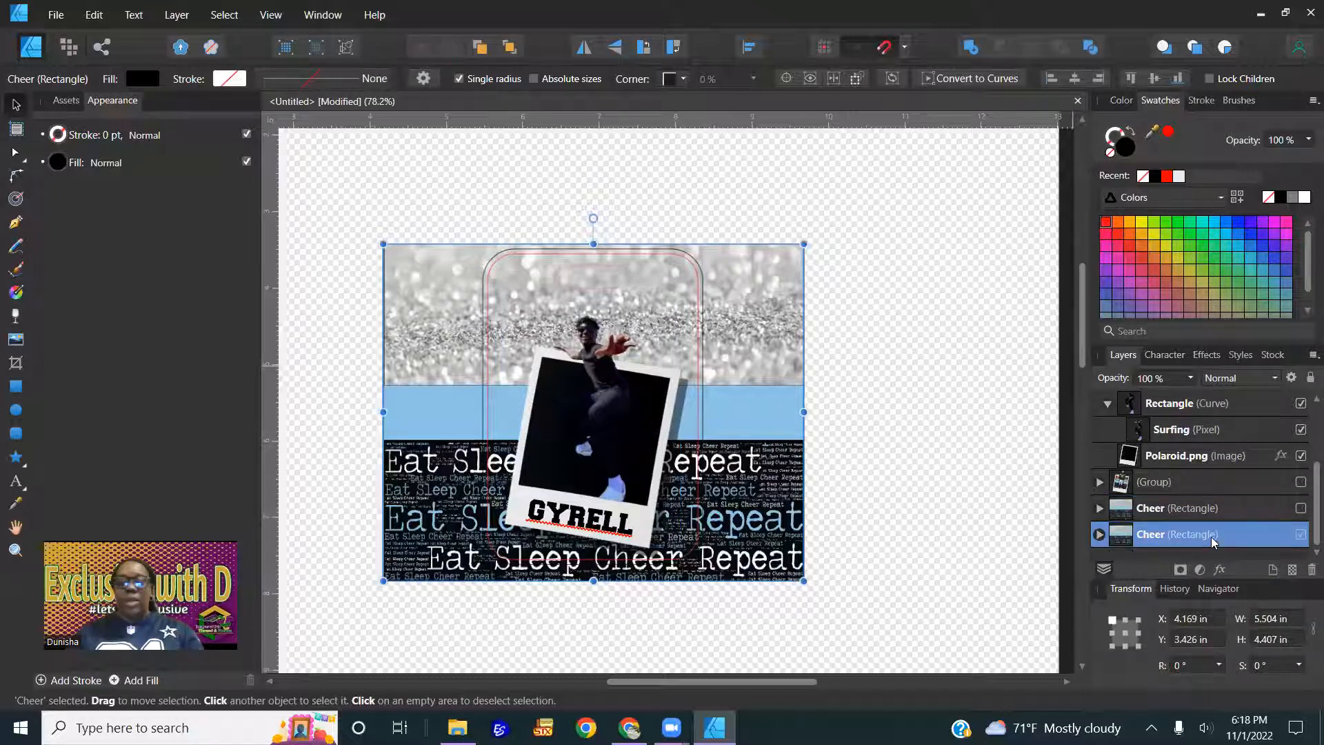
{"action": "left_click", "coordinate": [1301, 534]}
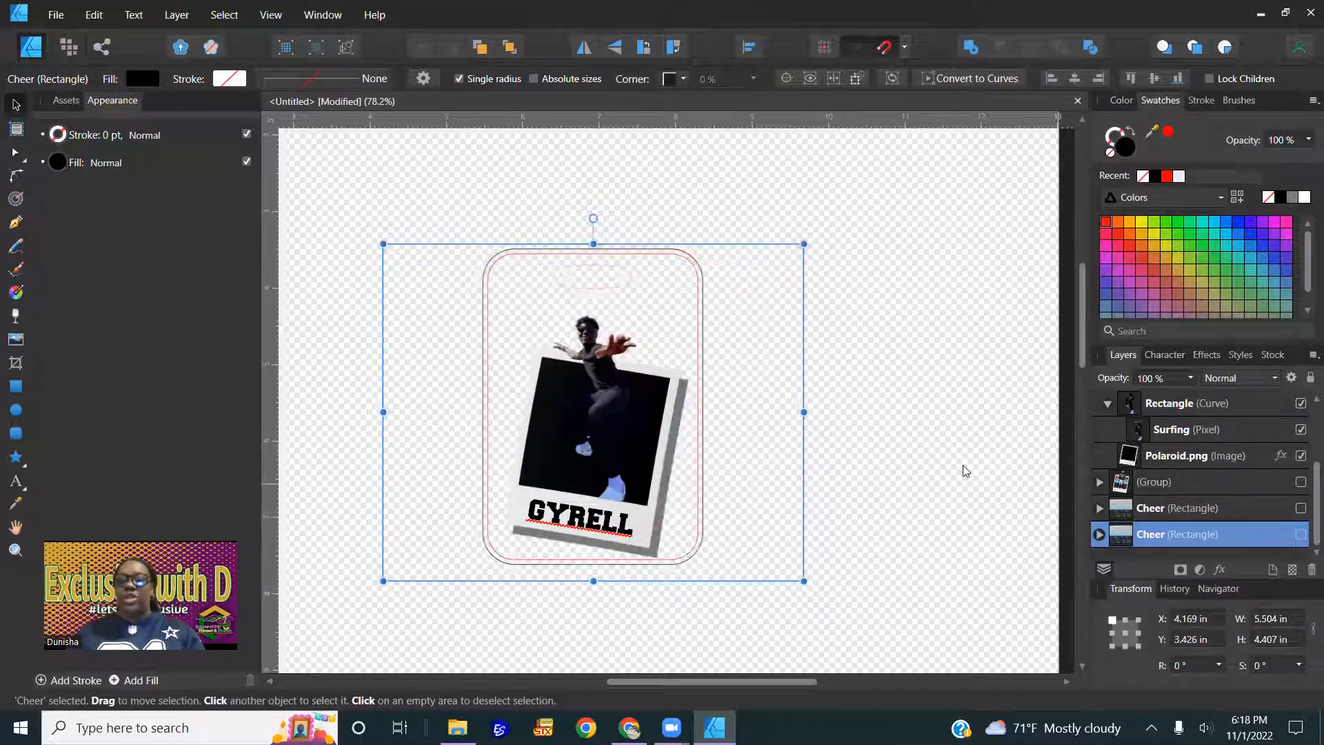
{"action": "left_click", "coordinate": [947, 464]}
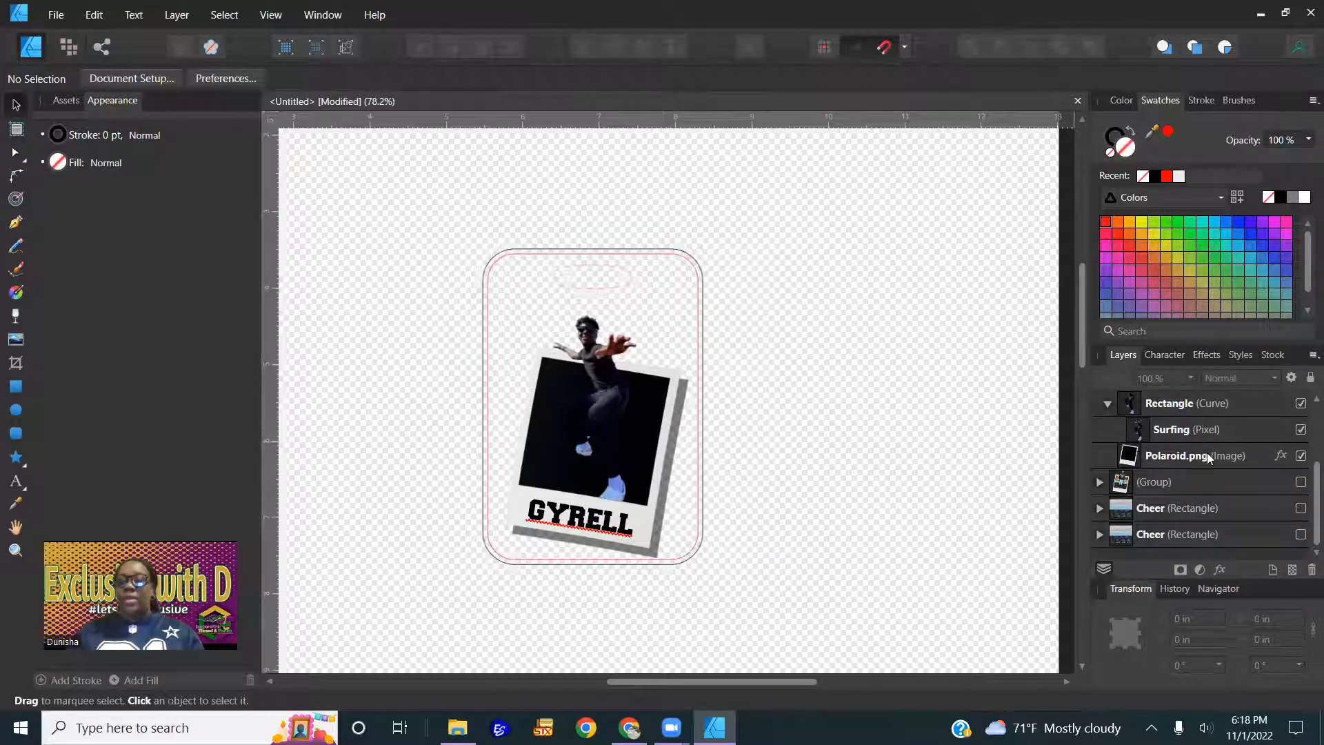
Open the embedded RBT document and draw a red-filled ellipse about 184 × 193 pt over the tag
{"action": "scroll", "coordinate": [1192, 442], "scroll_direction": "up", "scroll_amount": 2}
{"action": "left_click", "coordinate": [1121, 404], "text": "alt"}
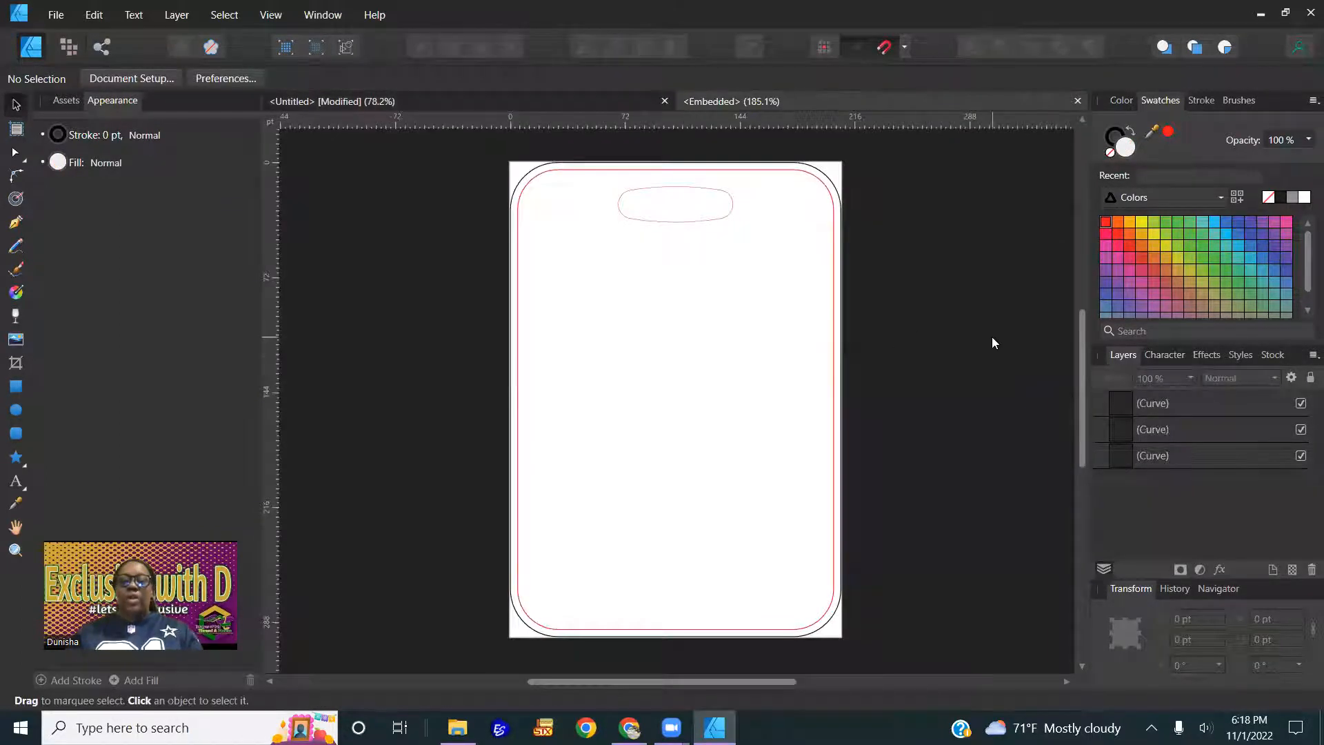
{"action": "left_click", "coordinate": [15, 408]}
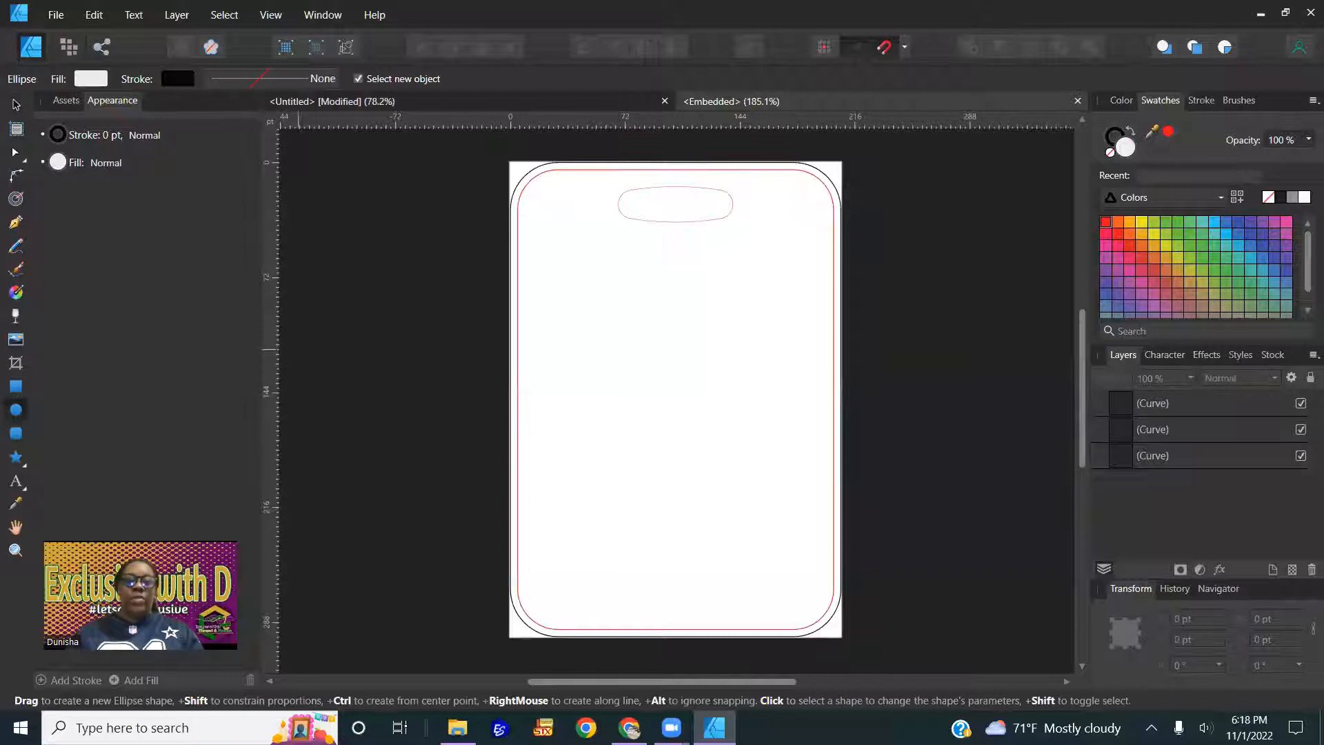
{"action": "mouse_move", "coordinate": [467, 206]}
{"action": "left_mouse_down"}
{"action": "mouse_move", "coordinate": [692, 423]}
{"action": "mouse_move", "coordinate": [760, 514]}
{"action": "left_mouse_up"}
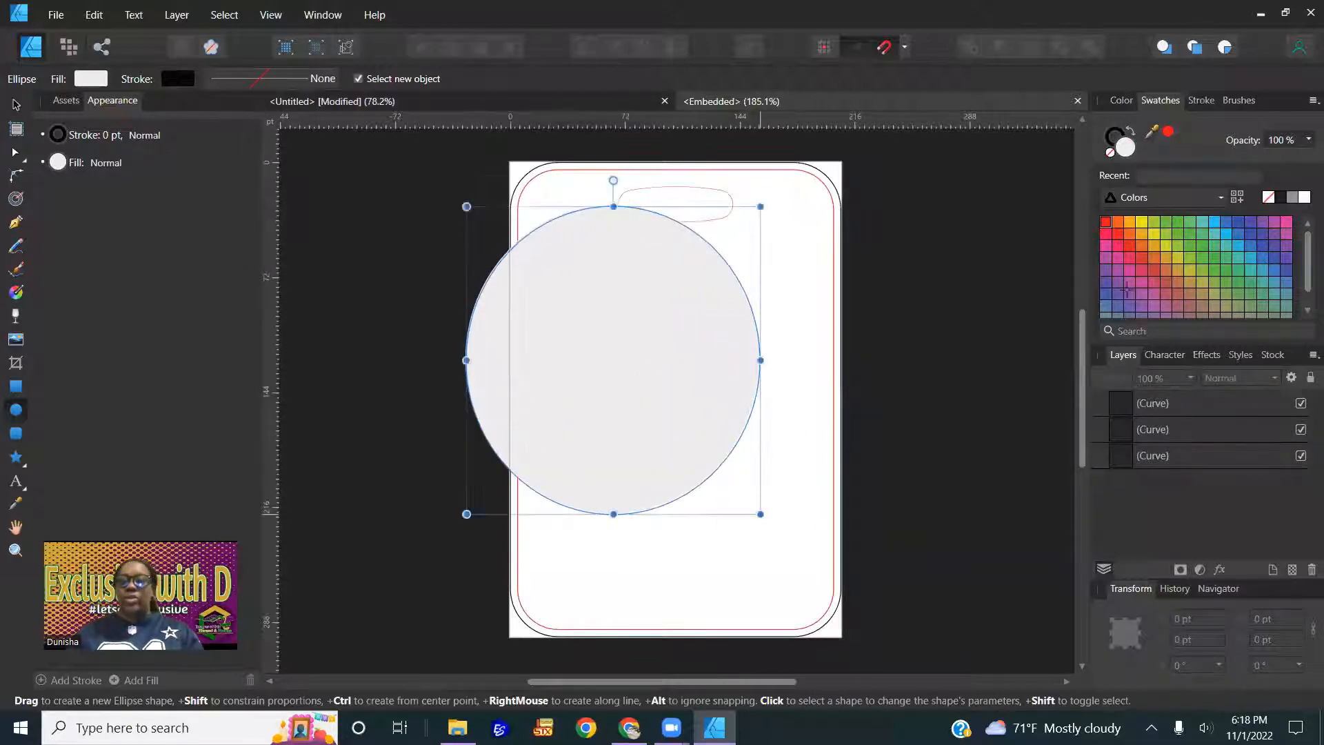
{"action": "left_click", "coordinate": [1169, 131]}
{"action": "left_click_drag", "start_coordinate": [678, 430], "coordinate": [684, 502]}
{"action": "key", "text": "ctrl+z"}
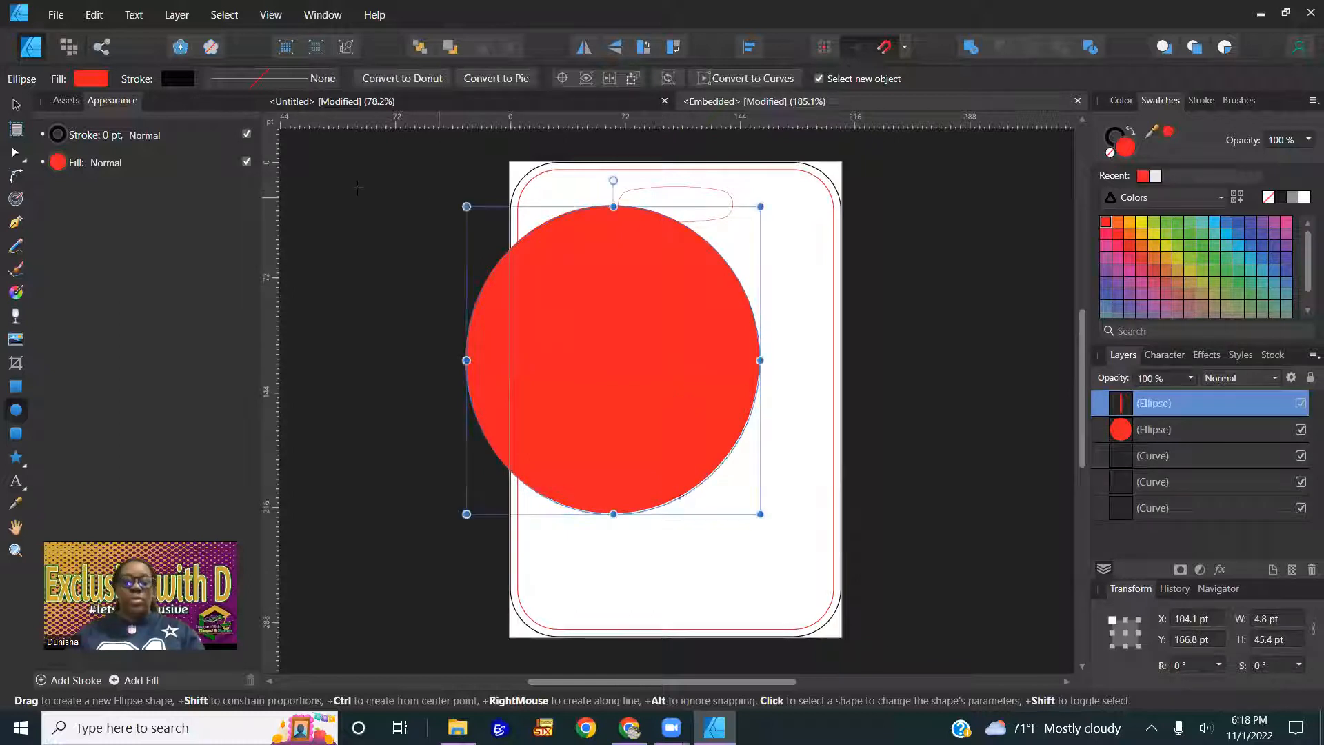
Move the red ellipse to about X -18.6 pt, Y 91.6 pt and check how it appears in the main document
{"action": "left_click", "coordinate": [15, 105]}
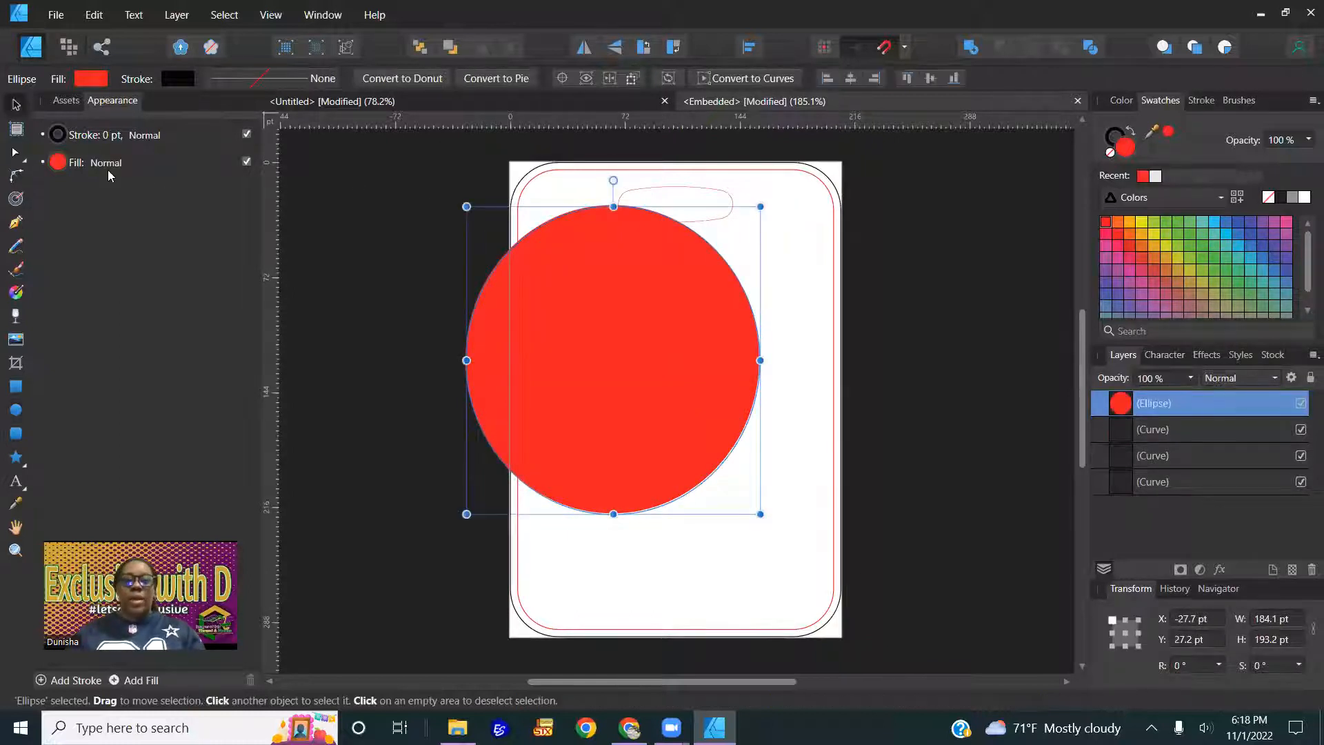
{"action": "left_click_drag", "start_coordinate": [628, 324], "coordinate": [643, 427]}
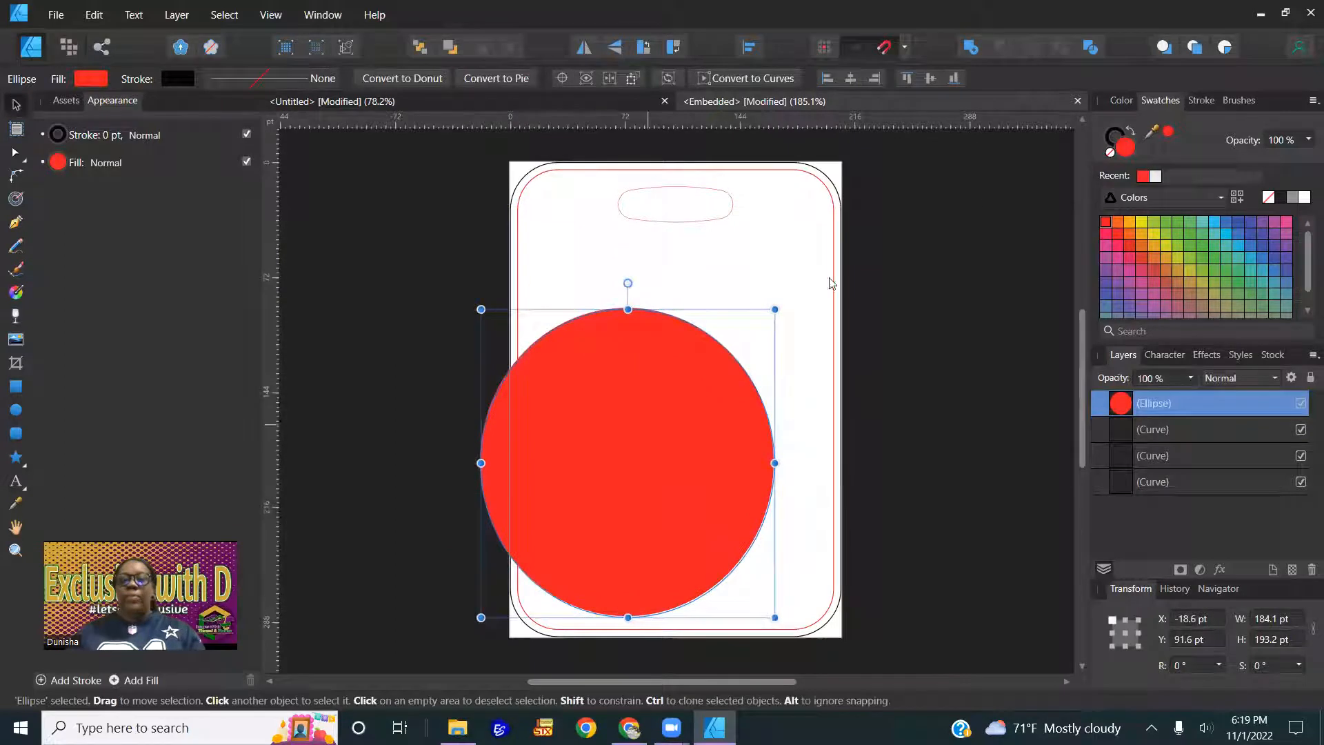
{"action": "left_click", "coordinate": [536, 109]}
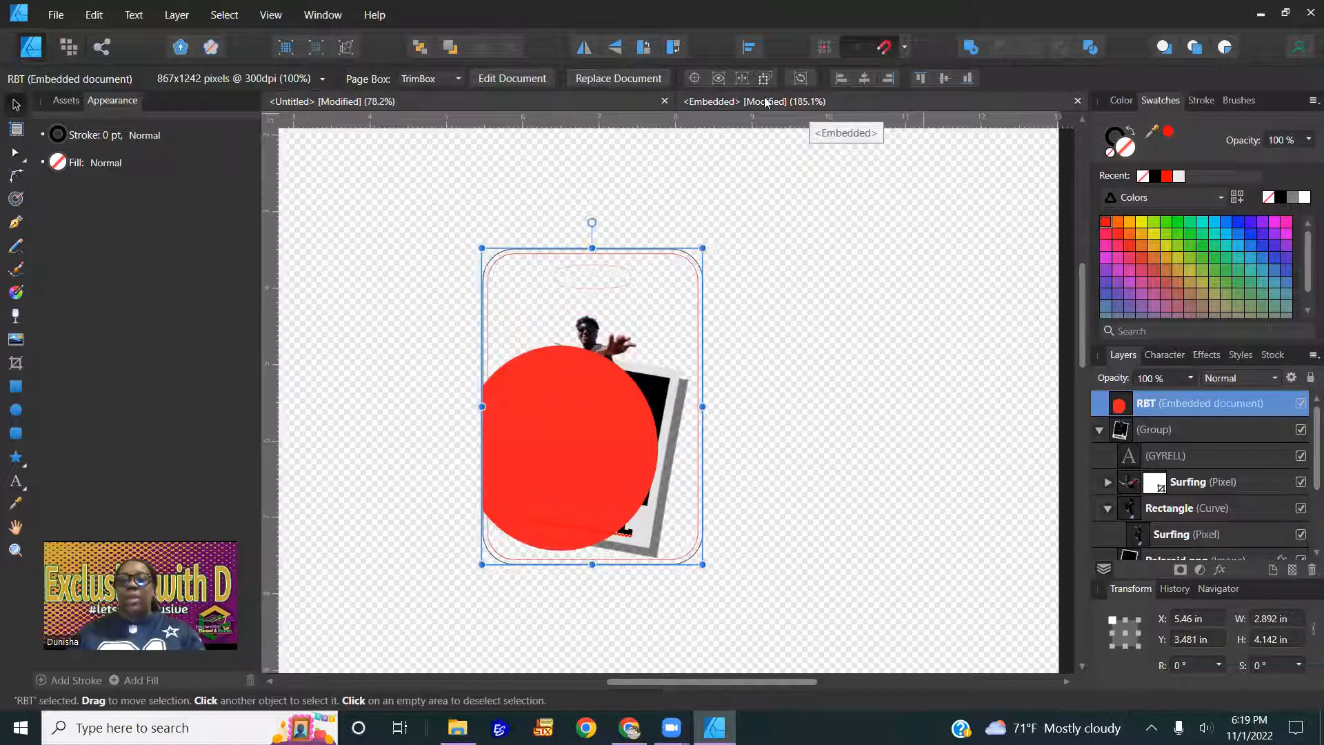
{"action": "left_click", "coordinate": [816, 102]}
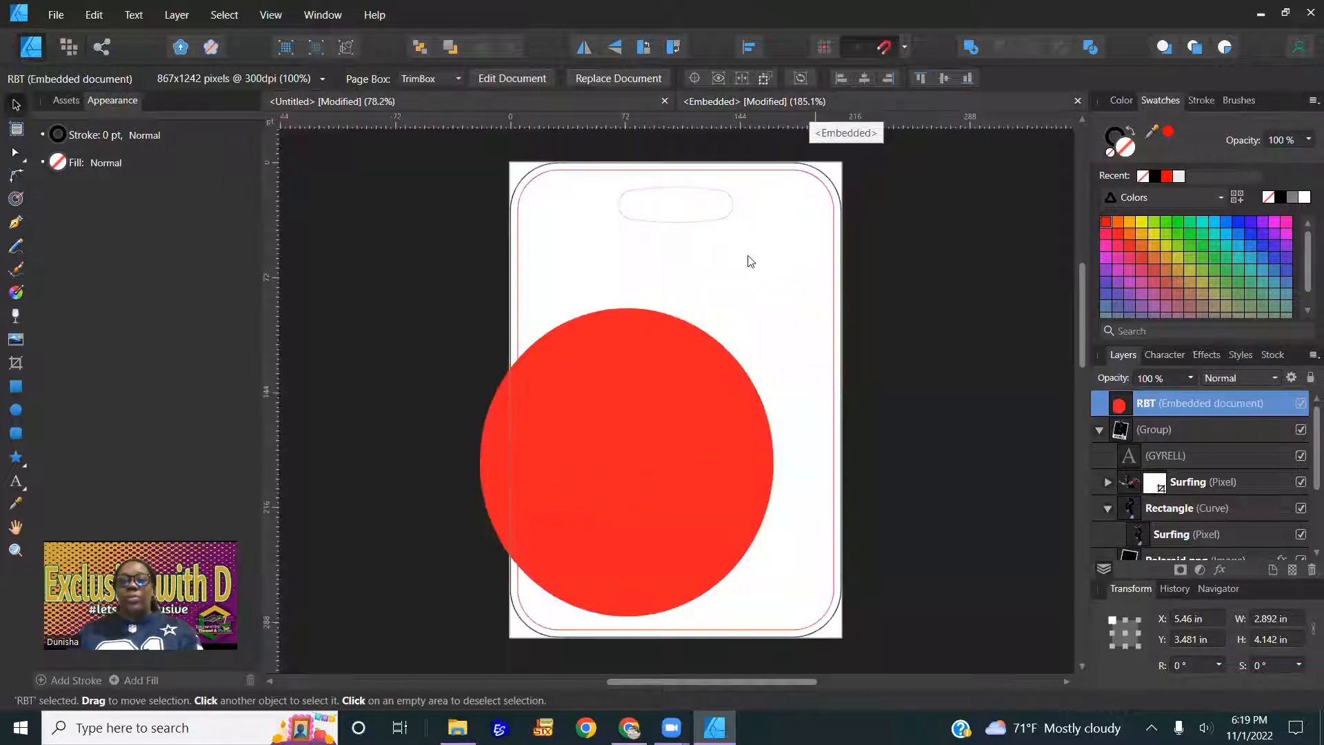
Move the red ellipse over the tag's upper right corner, at about X 95.9 pt, Y -30.3 pt, and close the embedded document
{"action": "left_click", "coordinate": [585, 506]}
{"action": "left_click_drag", "start_coordinate": [585, 506], "coordinate": [767, 313]}
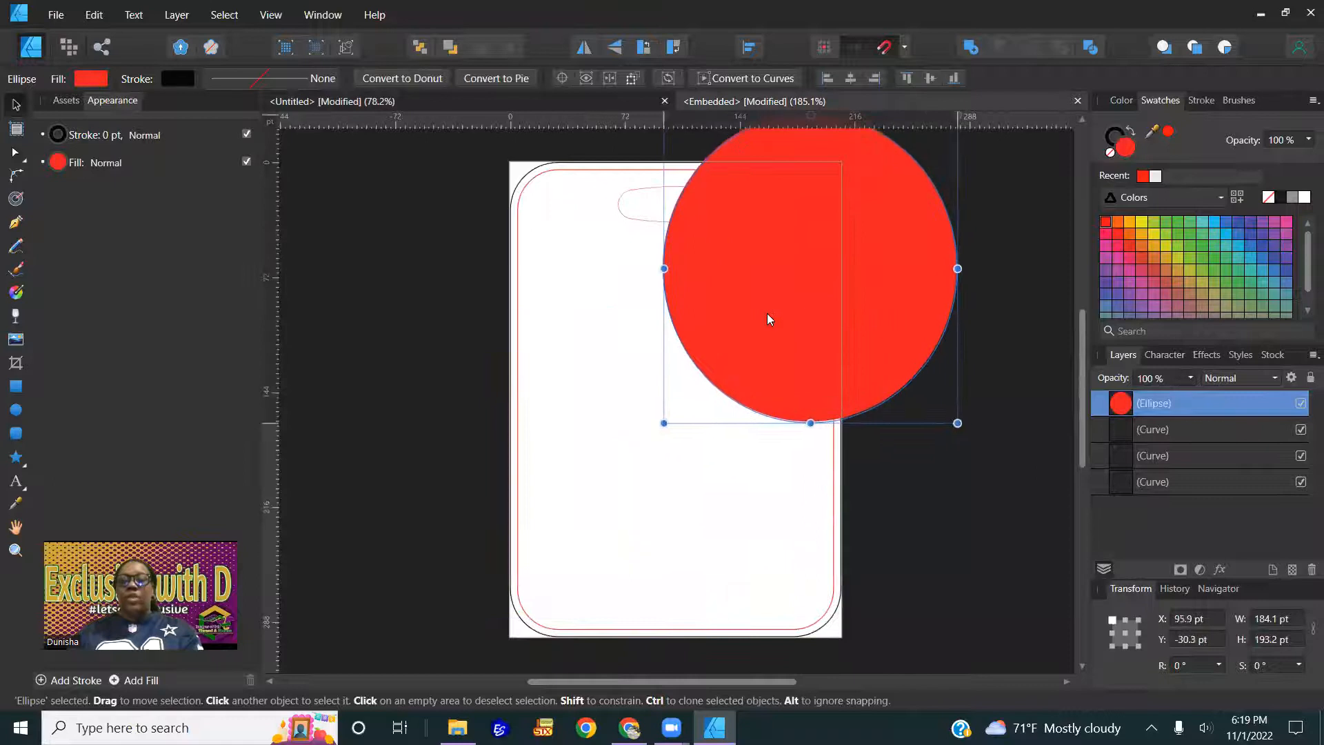
{"action": "left_click", "coordinate": [1078, 100]}
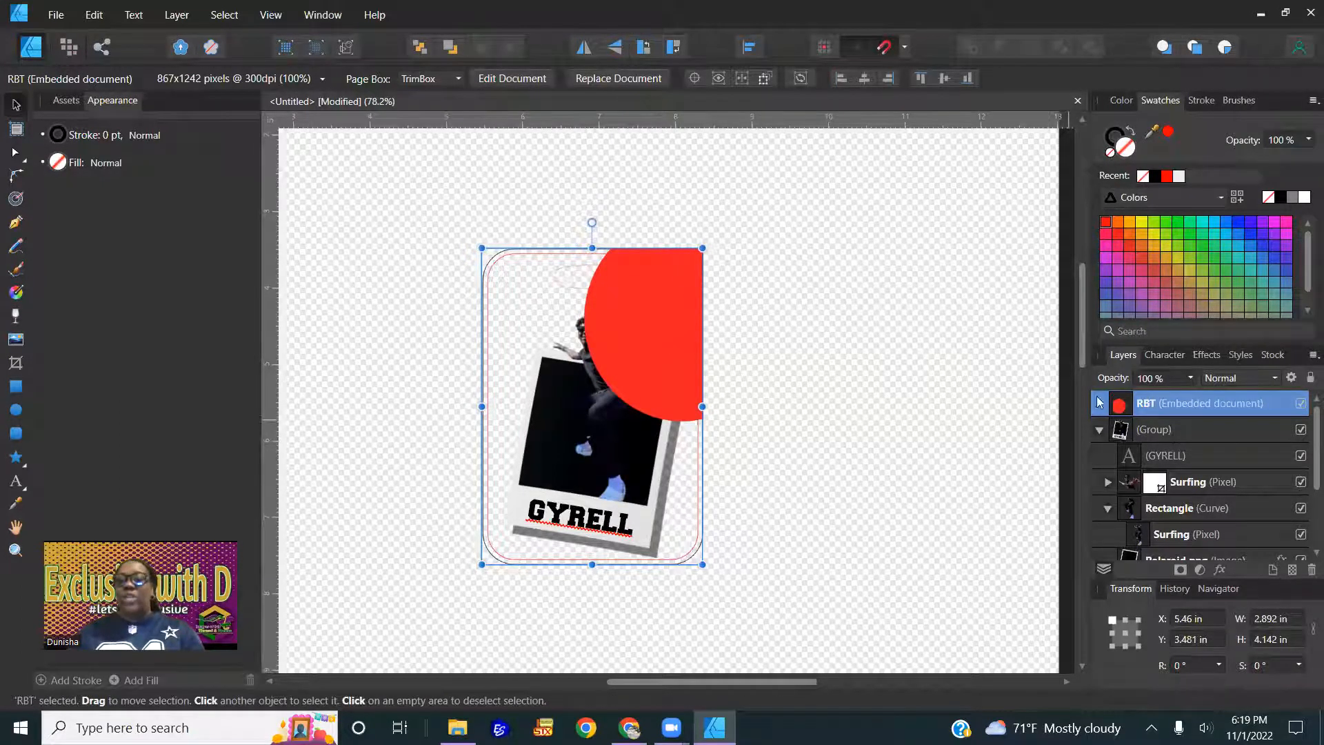
Reopen the RBT document, move the red ellipse to the tag's bottom edge at about X 16.9 pt, Y 219.9 pt, and close it
{"action": "double_click", "coordinate": [1116, 417]}
{"action": "left_click_drag", "start_coordinate": [696, 298], "coordinate": [646, 667]}
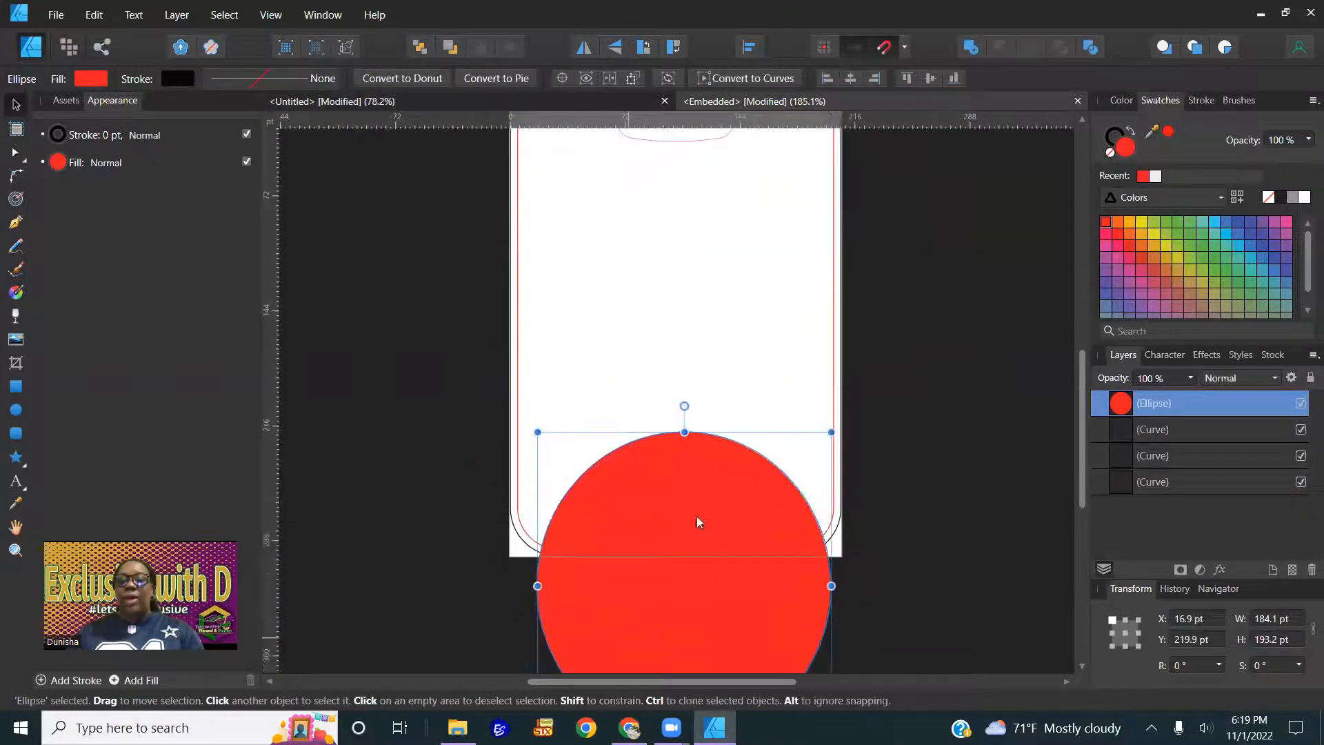
{"action": "left_click", "coordinate": [1078, 101]}
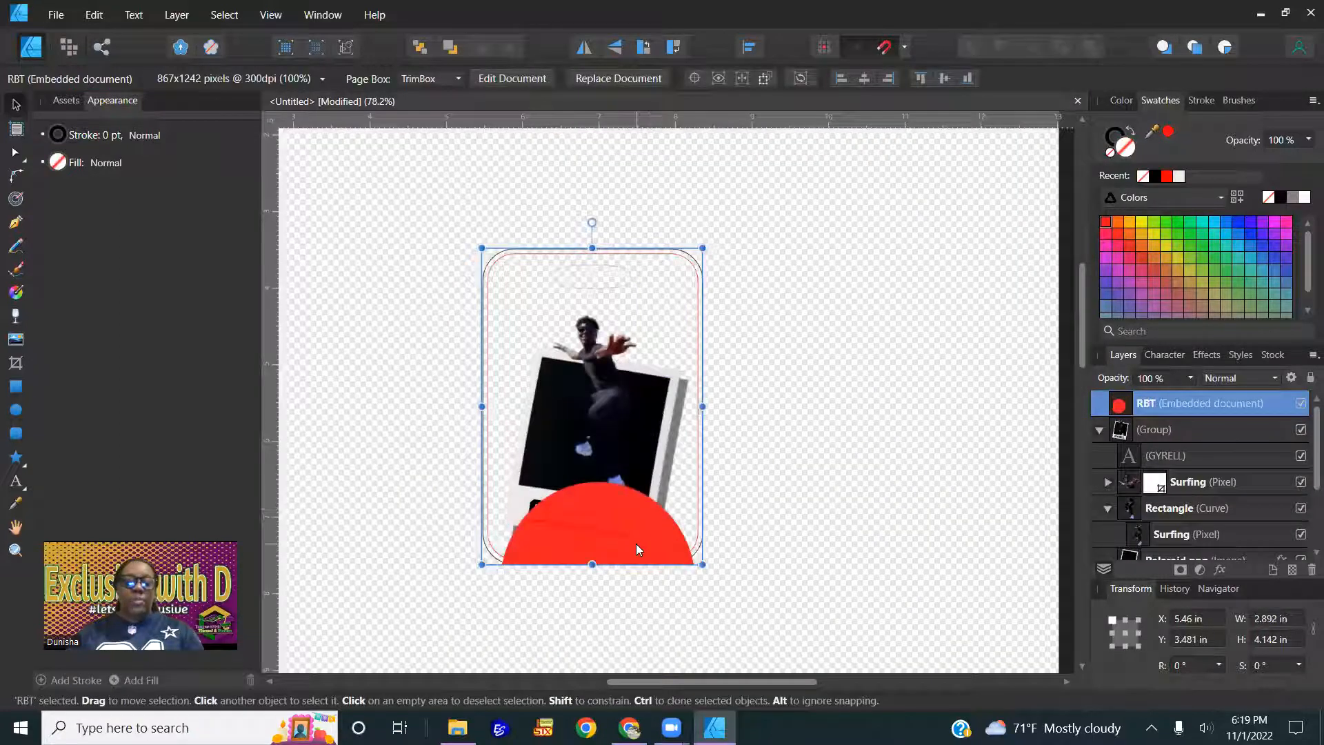
Reopen the embedded RBT document and delete the red ellipse
{"action": "double_click", "coordinate": [1120, 407]}
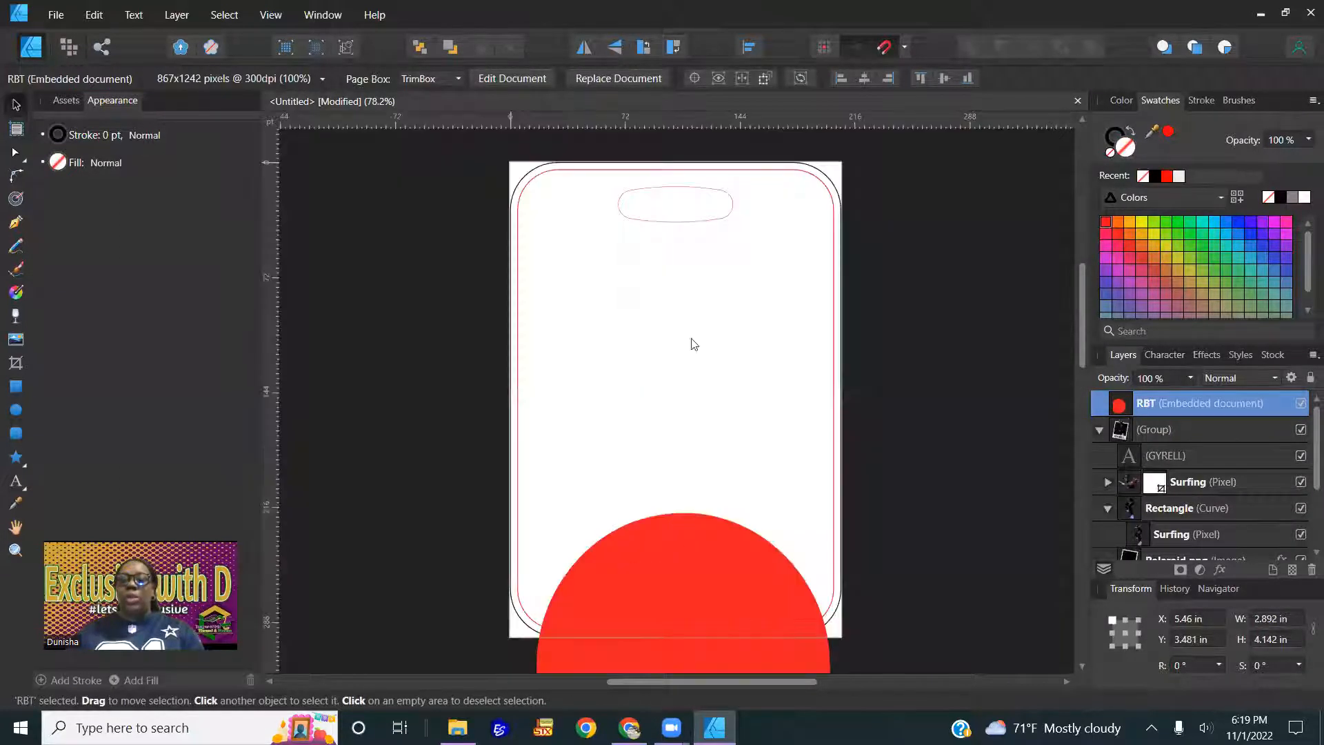
{"action": "left_click", "coordinate": [669, 606]}
{"action": "key", "text": "Delete"}
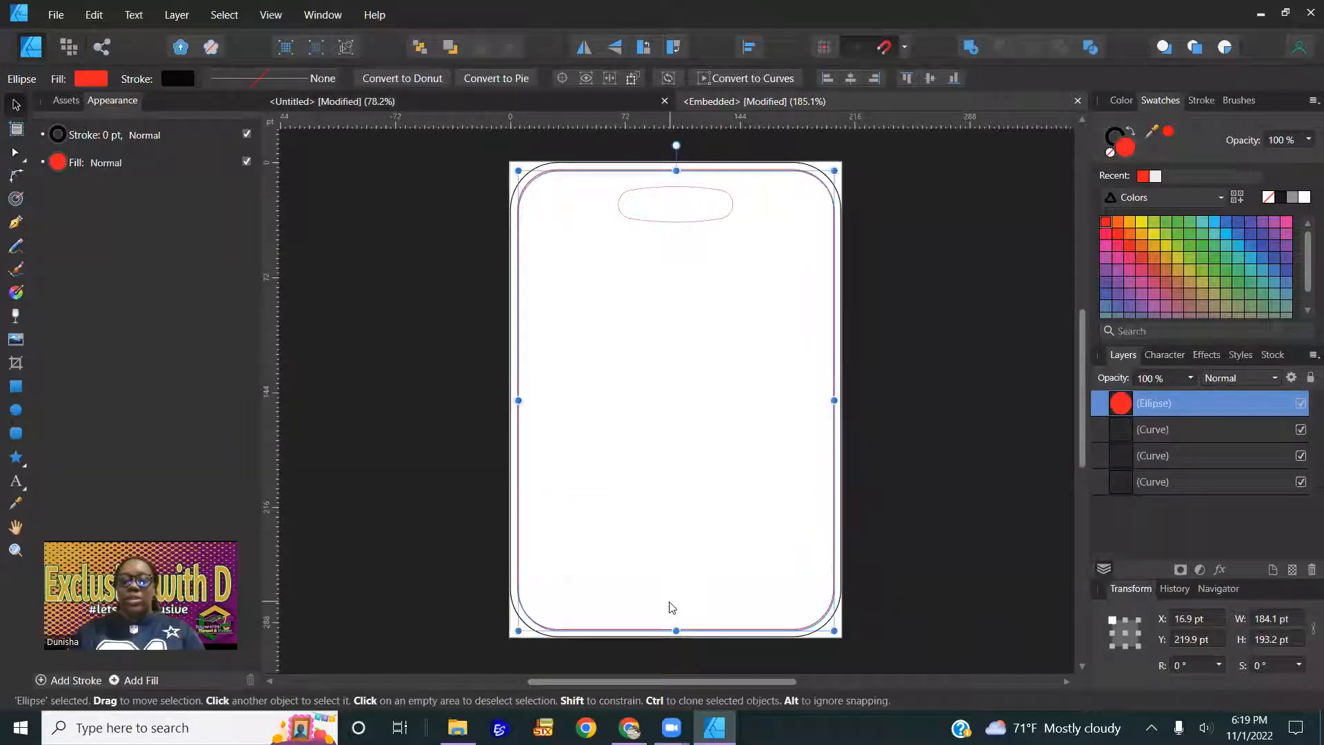
{"action": "left_click", "coordinate": [1034, 392]}
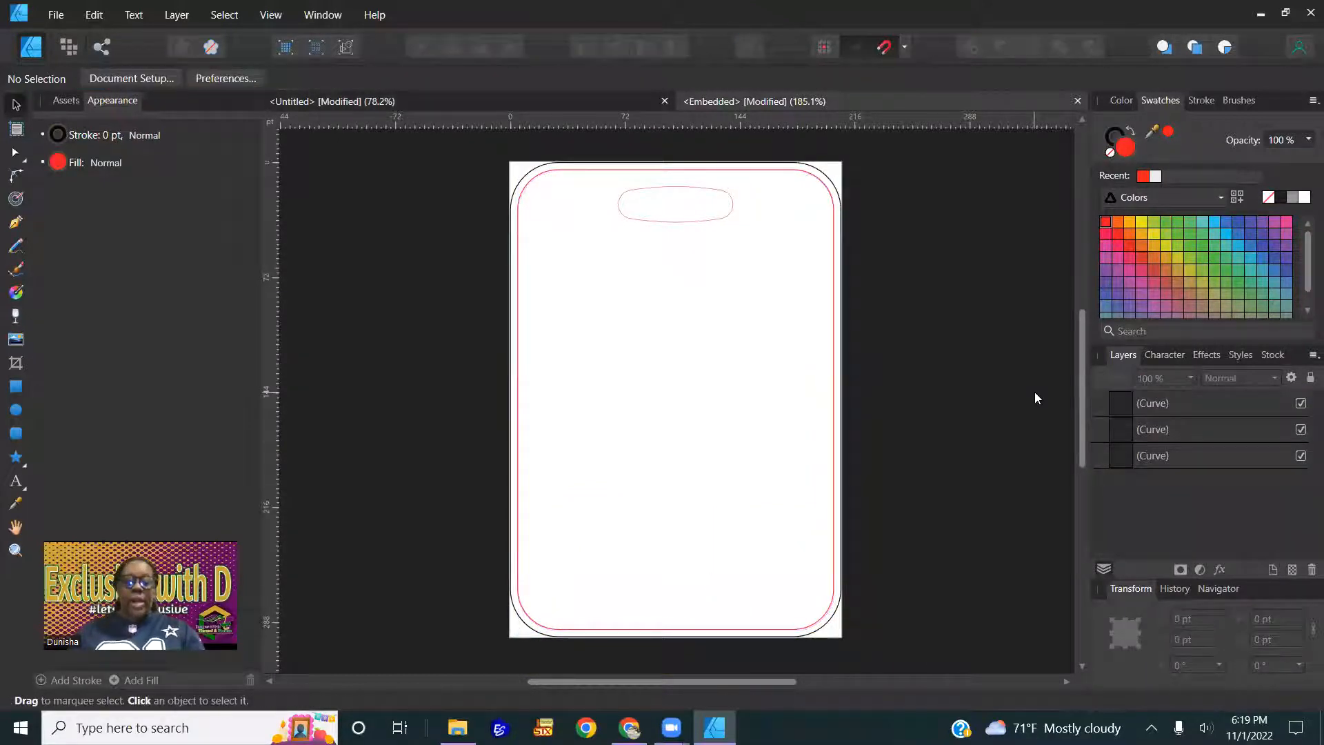
Paste the Cheer rectangle into the RBT document and center it over the tag at X -94 pt, Y -9.5 pt
{"action": "key", "text": "ctrl+v"}
{"action": "left_click_drag", "start_coordinate": [745, 636], "coordinate": [720, 223]}
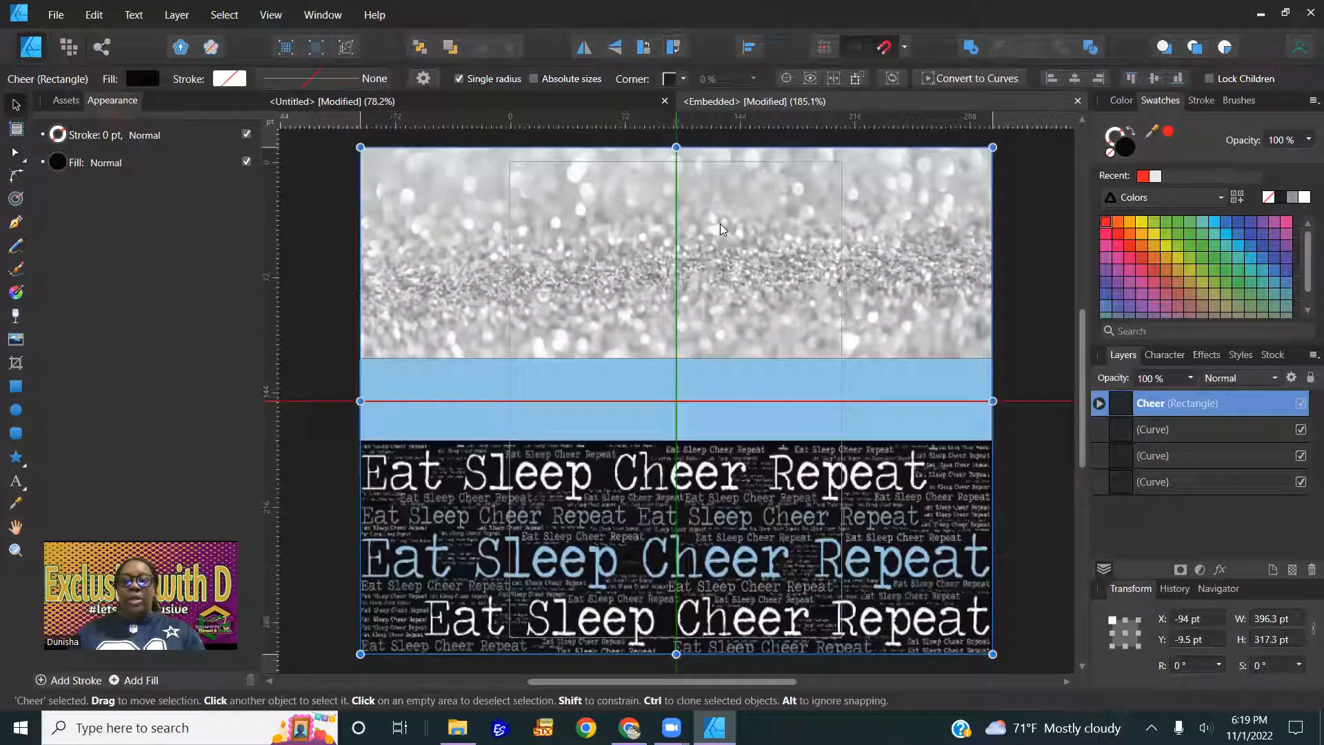
{"action": "scroll", "coordinate": [789, 209], "scroll_direction": "down", "scroll_amount": 2}
{"action": "scroll", "coordinate": [750, 342], "scroll_direction": "up", "scroll_amount": 2}
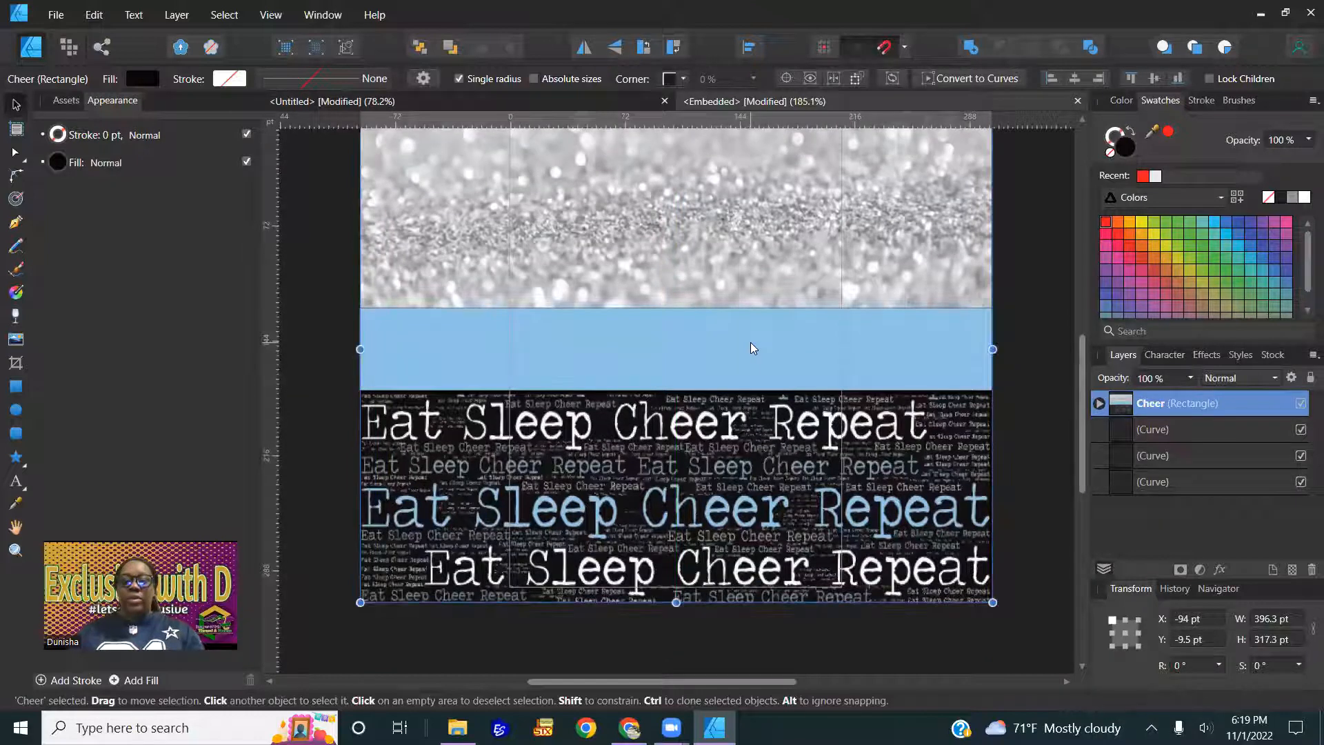
Identify the three tag curves and send the Cheer rectangle behind them all
{"action": "left_click", "coordinate": [1139, 487]}
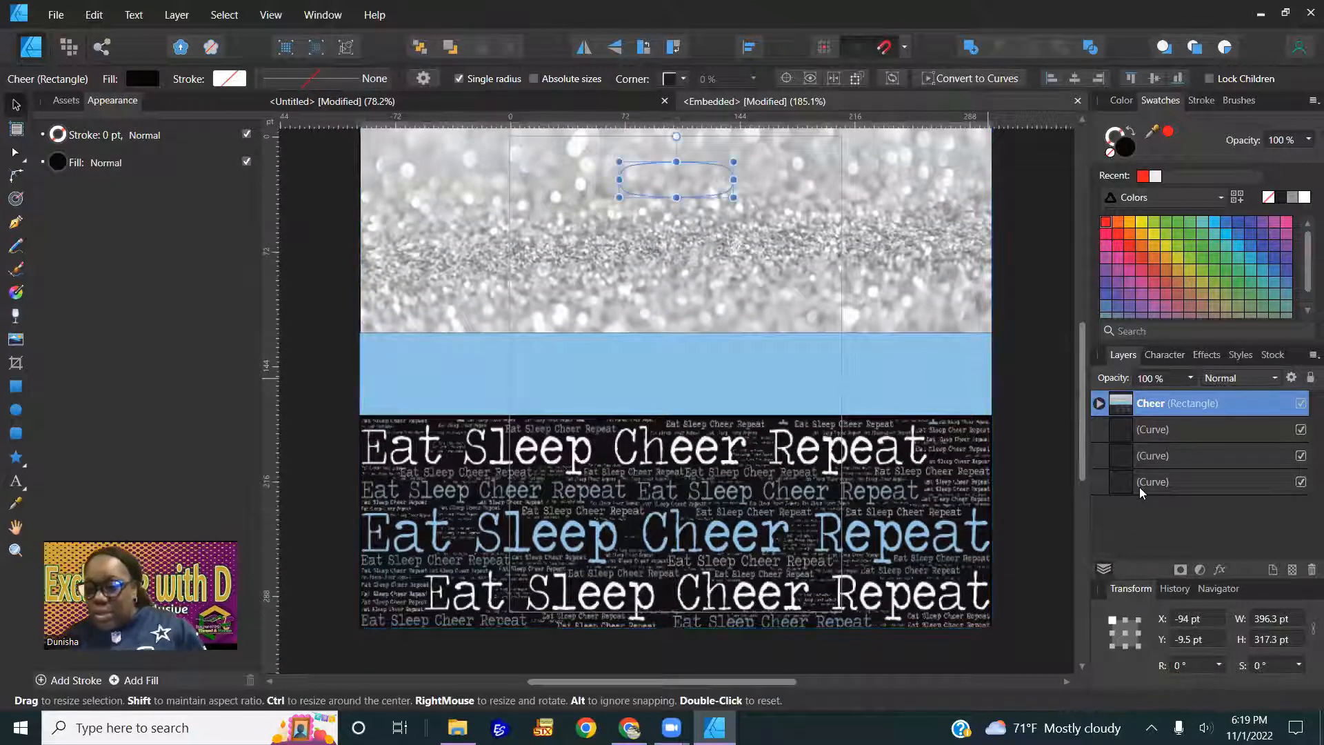
{"action": "left_click", "coordinate": [1144, 451]}
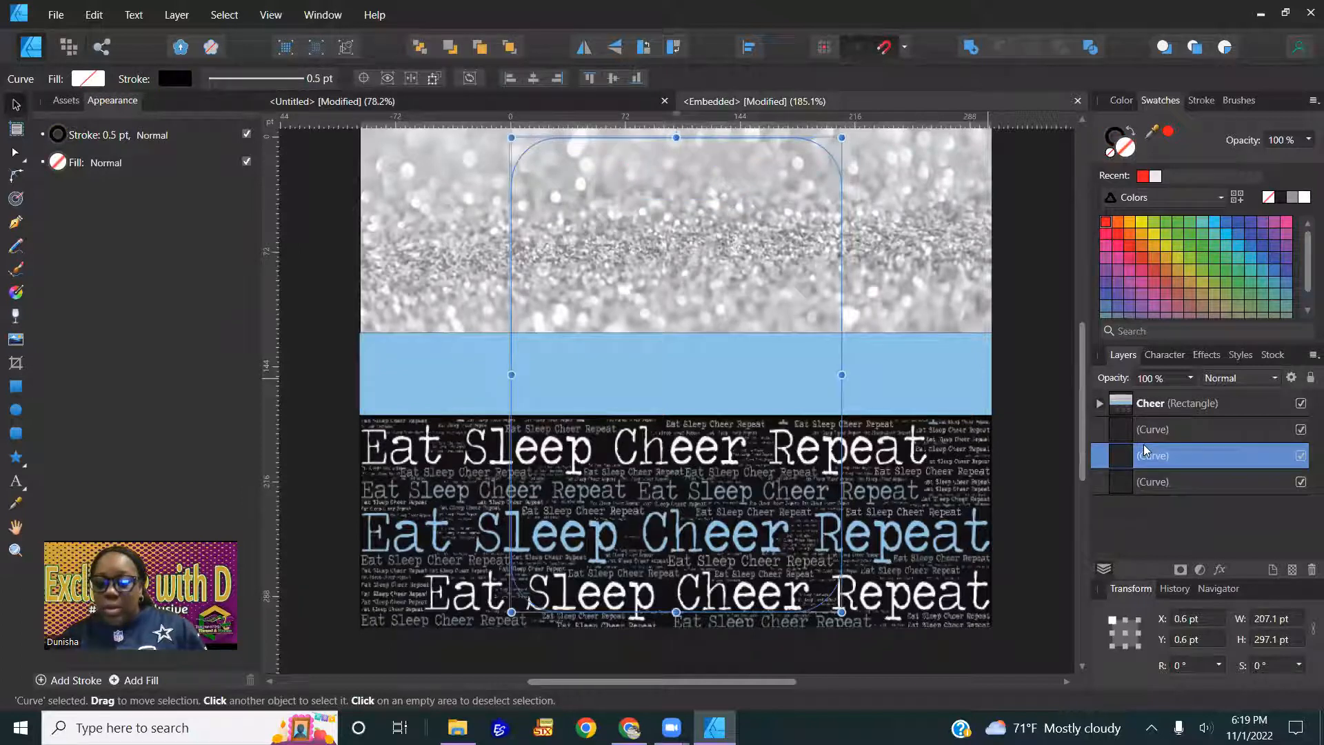
{"action": "left_click", "coordinate": [1143, 437]}
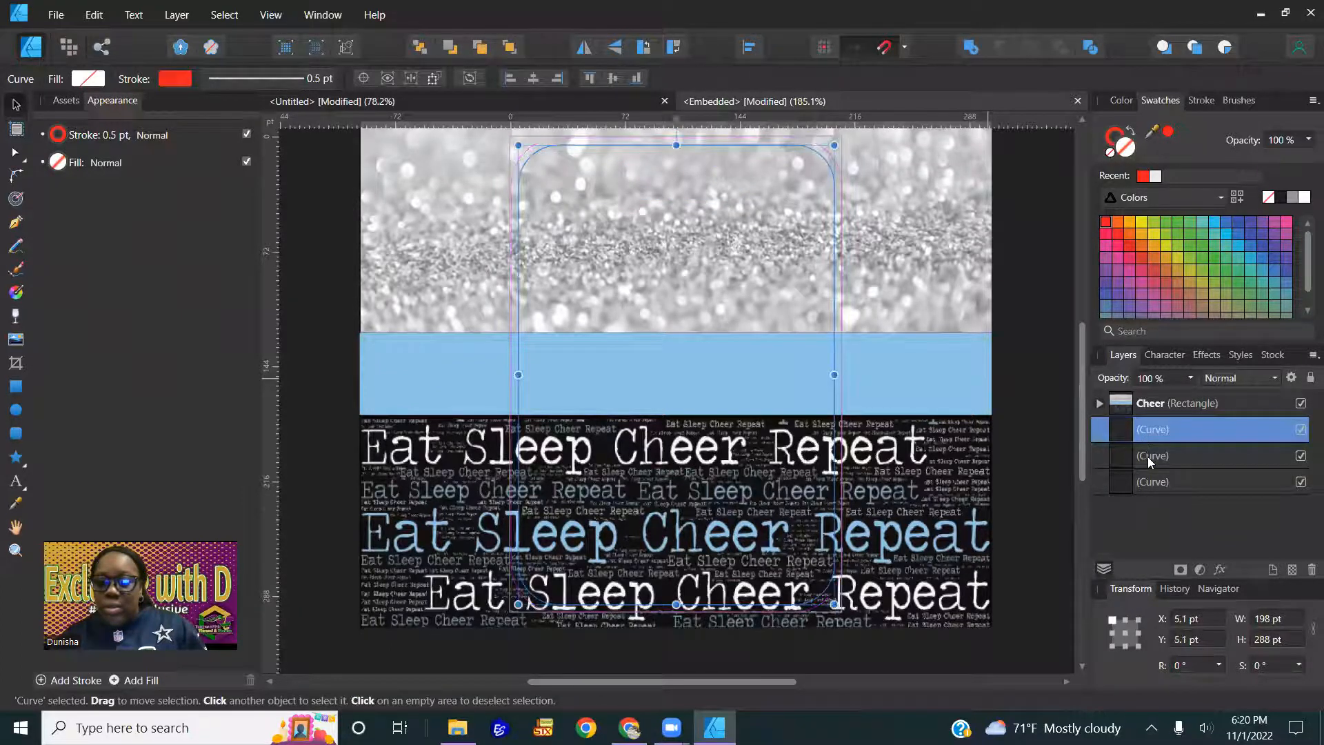
{"action": "left_click", "coordinate": [1148, 457]}
{"action": "left_click", "coordinate": [1149, 404]}
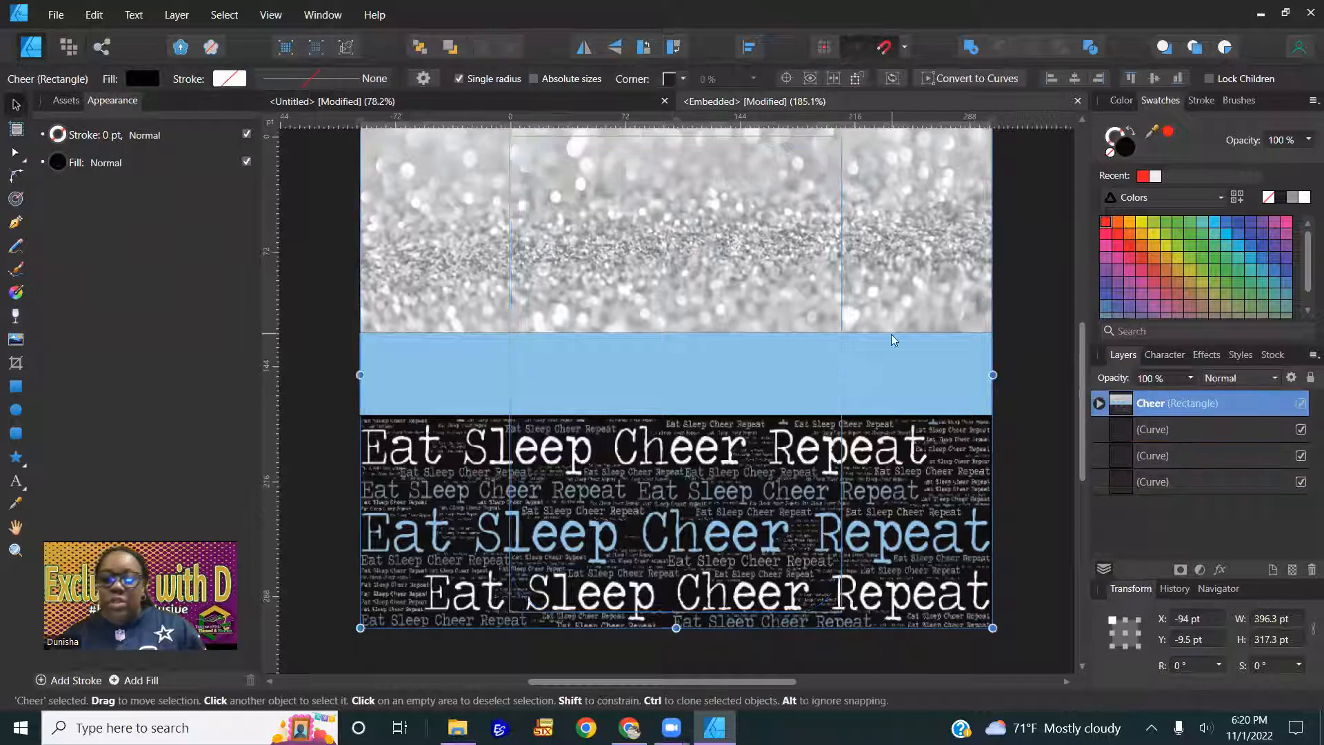
{"action": "left_click", "coordinate": [420, 47]}
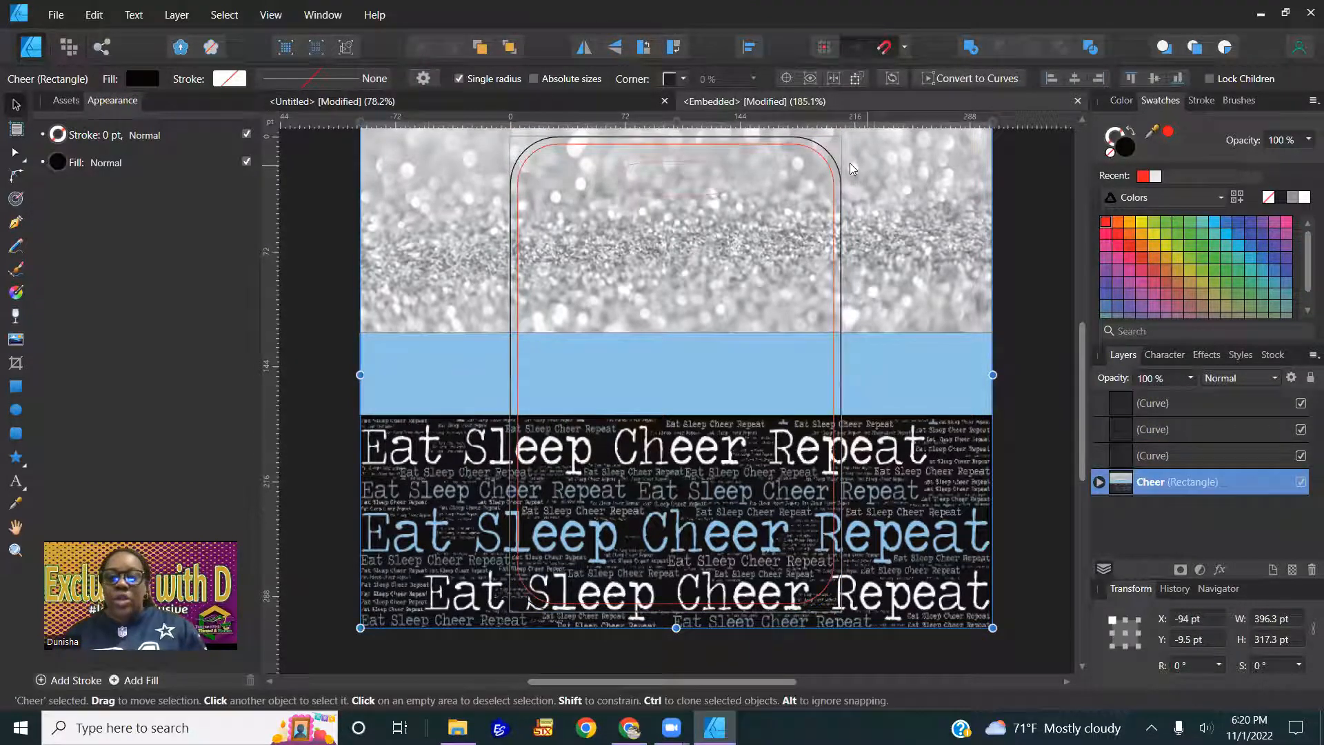
Clip the Cheer rectangle inside the tag's outer black curve and close the embedded RBT document
{"action": "left_click", "coordinate": [818, 150]}
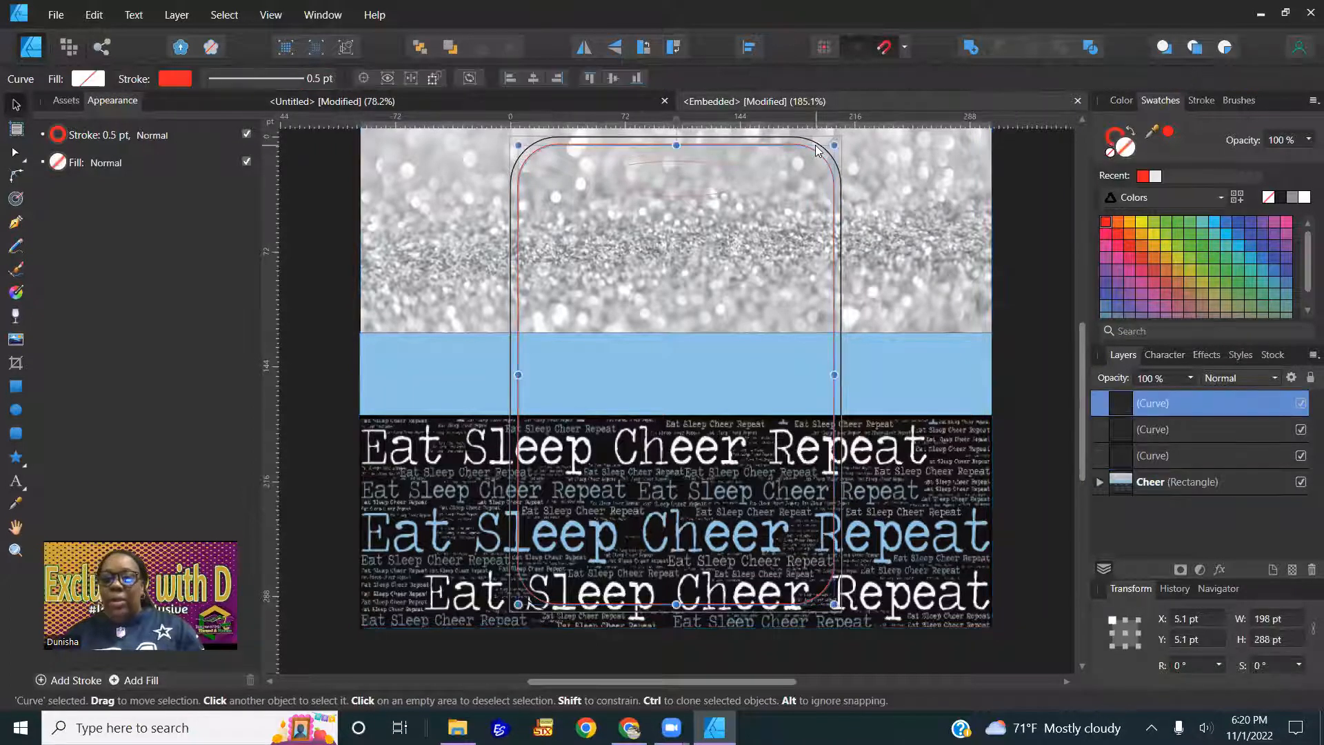
{"action": "left_click", "coordinate": [1156, 432]}
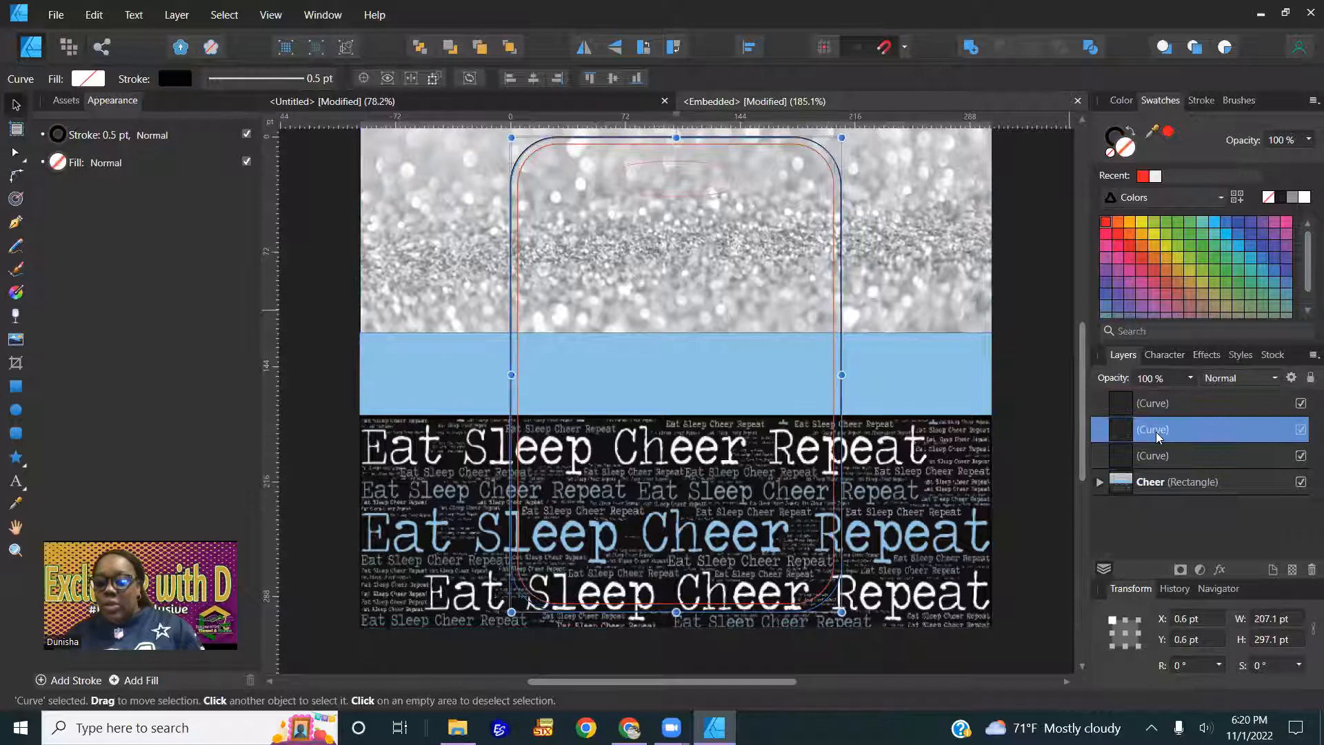
{"action": "left_click_drag", "start_coordinate": [1154, 484], "coordinate": [1154, 434]}
{"action": "left_click", "coordinate": [954, 363]}
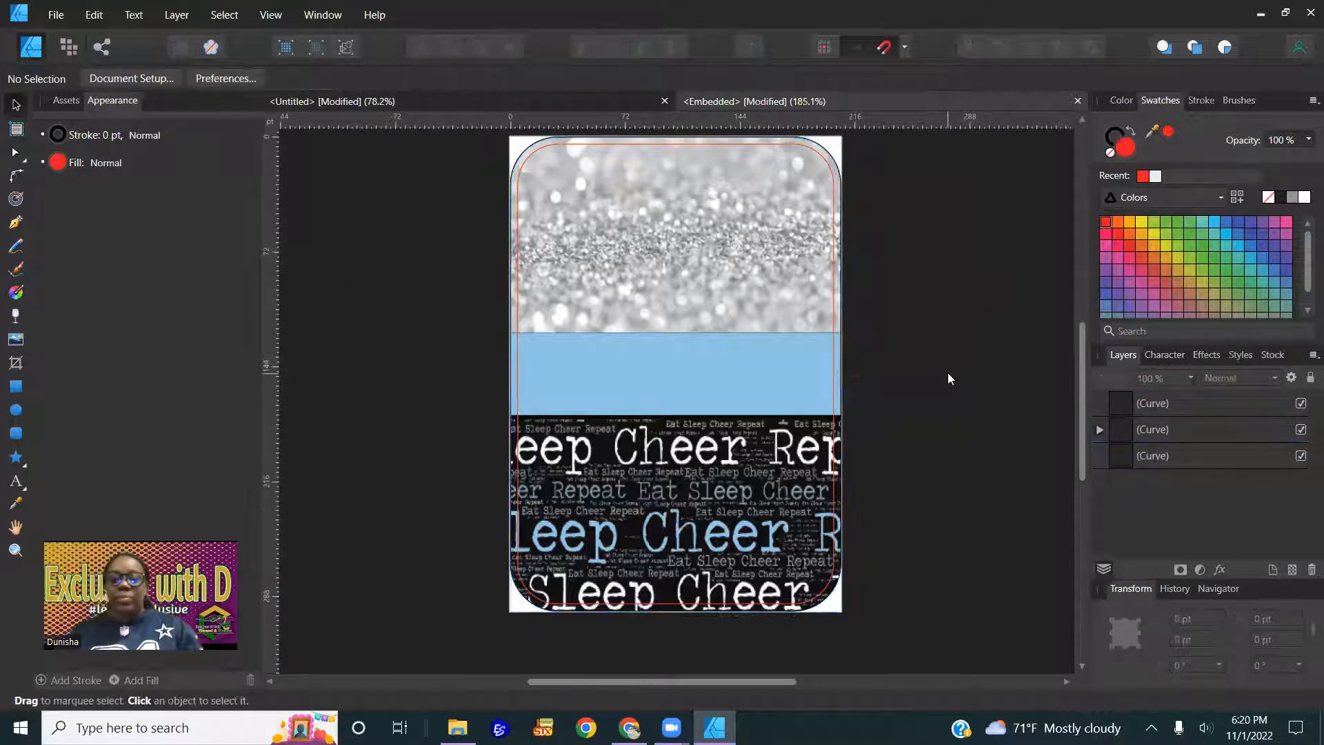
{"action": "left_click", "coordinate": [1078, 103]}
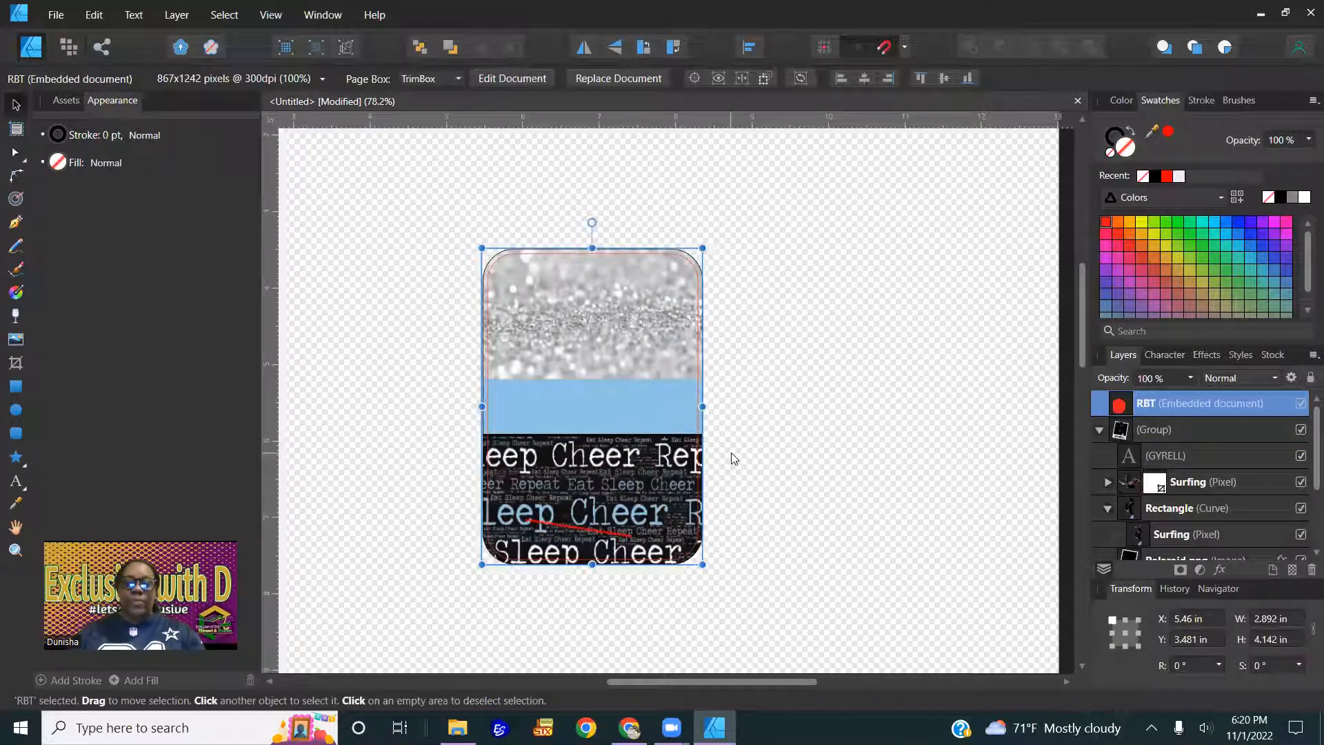
Collapse the visible Polaroid group and bring it to the front, above the embedded RBT document
{"action": "scroll", "coordinate": [650, 386], "scroll_direction": "up", "scroll_amount": 4}
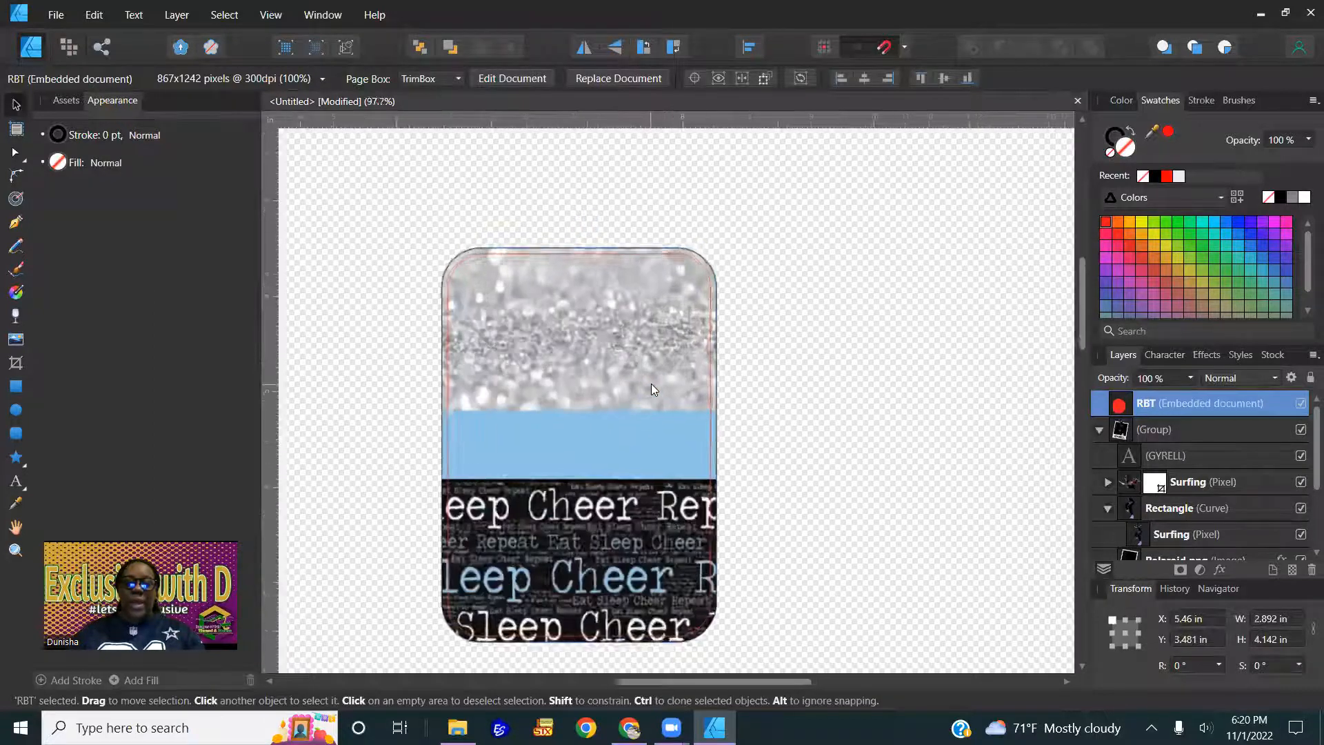
{"action": "scroll", "coordinate": [653, 388], "scroll_direction": "down", "scroll_amount": 5}
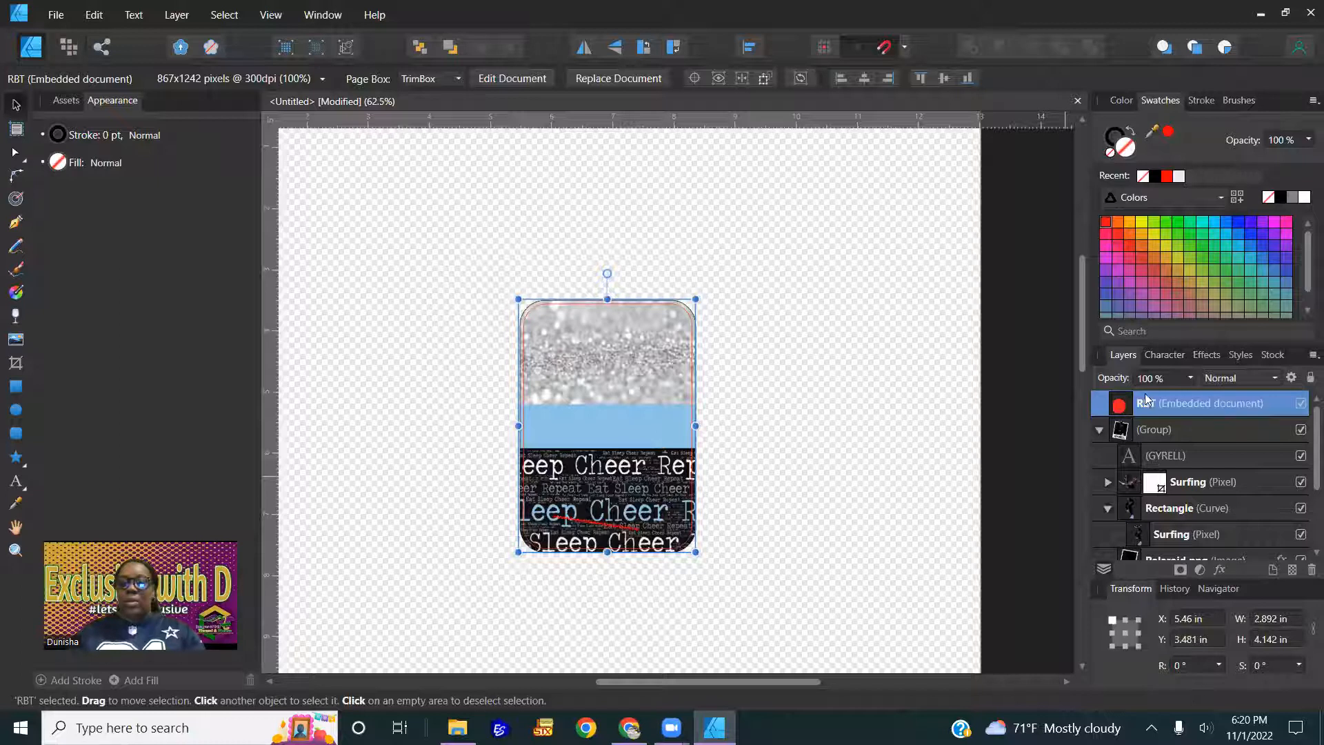
{"action": "left_click", "coordinate": [1141, 431]}
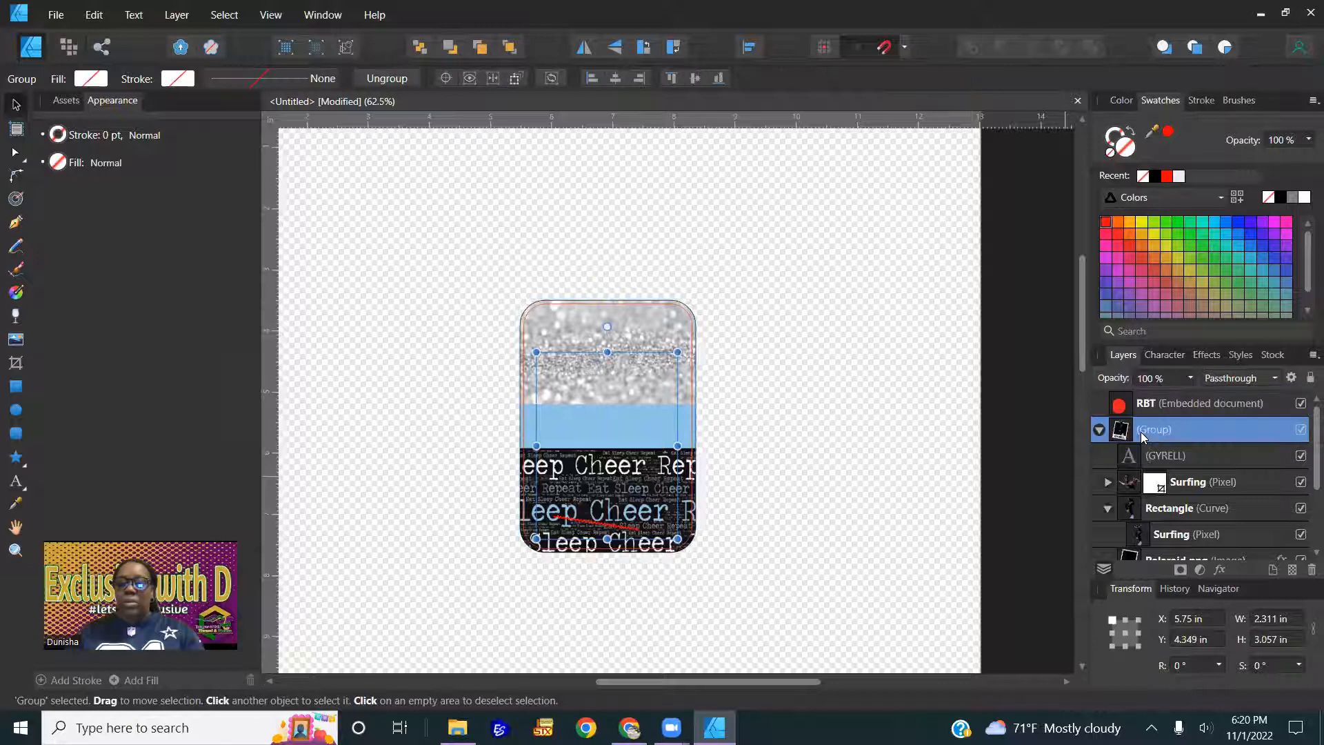
{"action": "left_click", "coordinate": [1100, 431]}
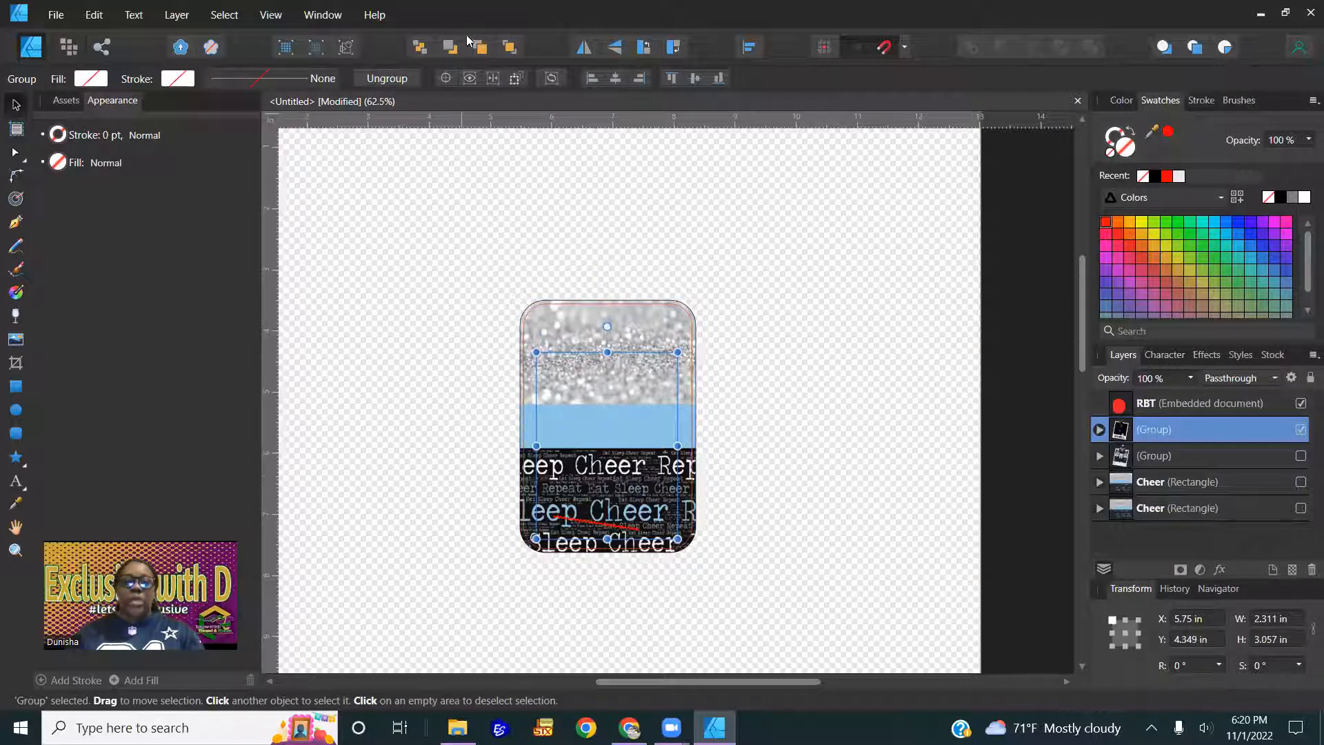
{"action": "left_click", "coordinate": [511, 54]}
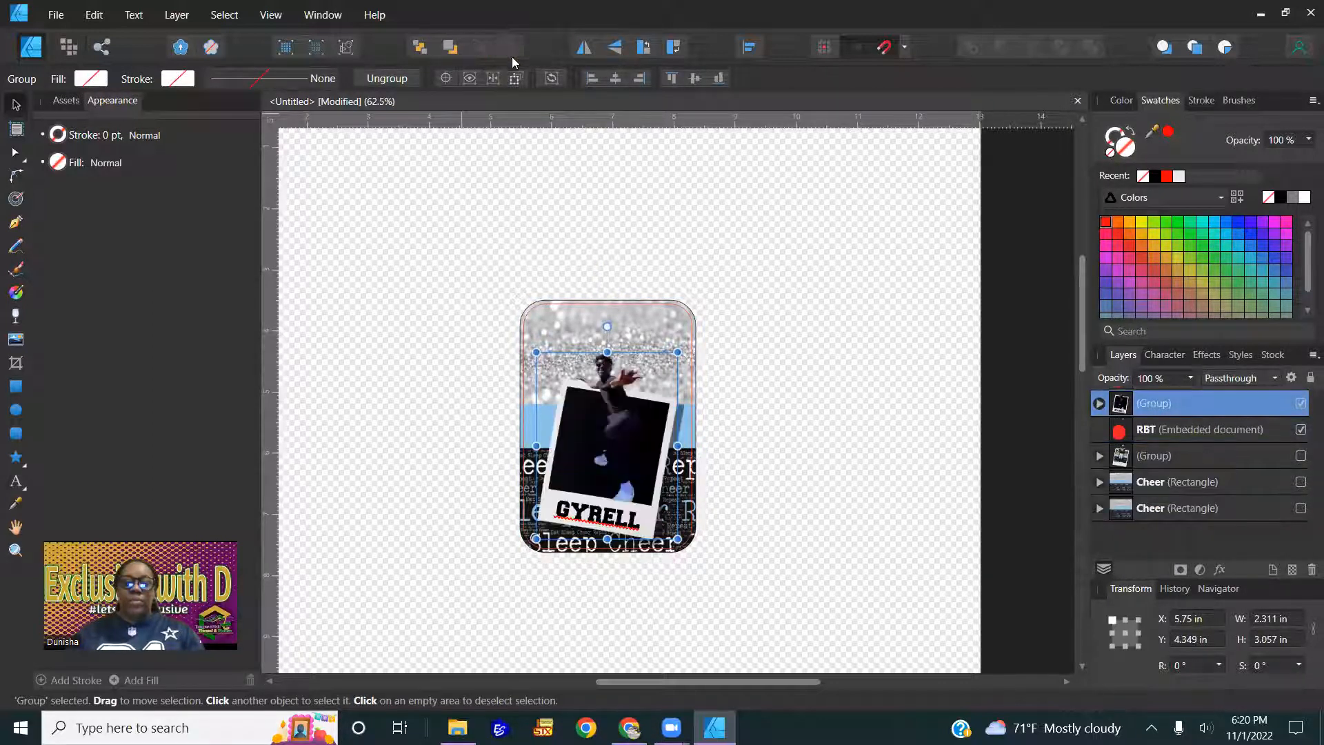
{"action": "left_click", "coordinate": [814, 409]}
{"action": "left_click", "coordinate": [600, 437]}
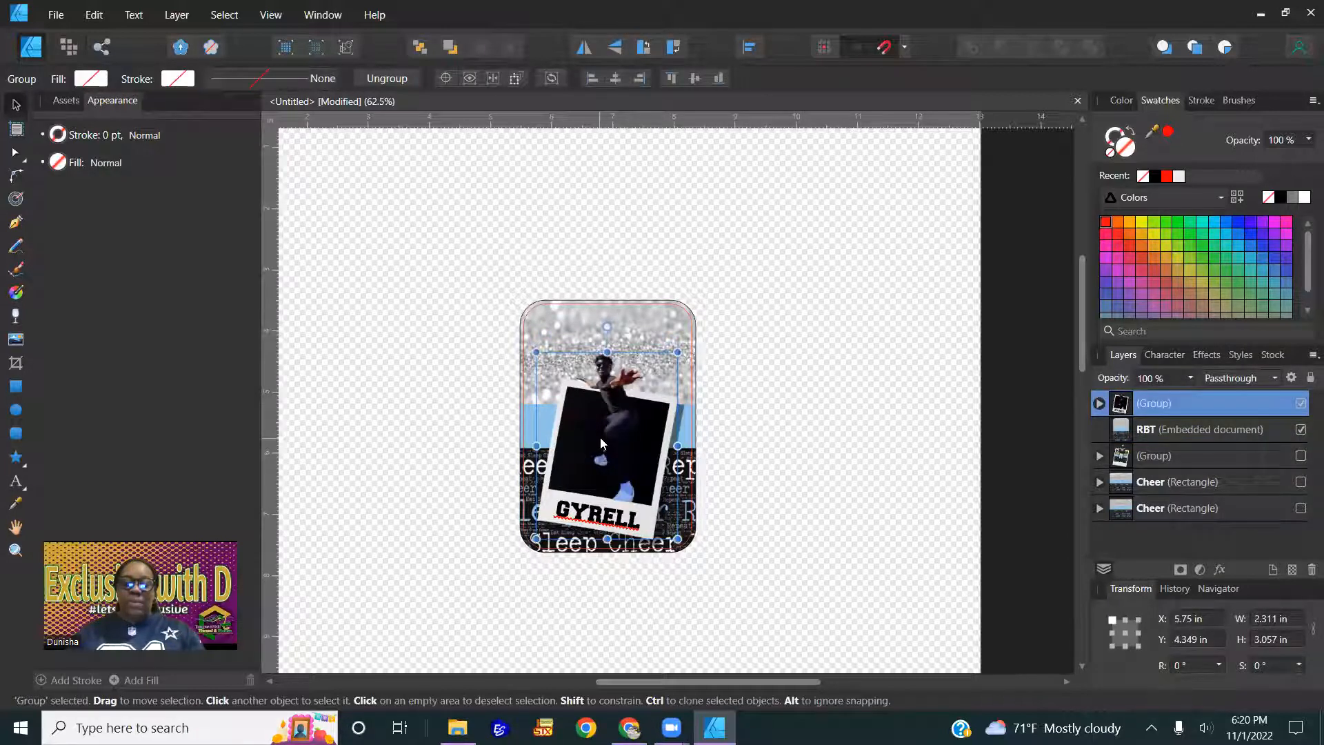
Show the bottom Cheer rectangle and try to clip it inside the Polaroid group's Rectangle curve, beneath the Surfing photo
{"action": "left_click", "coordinate": [1301, 508]}
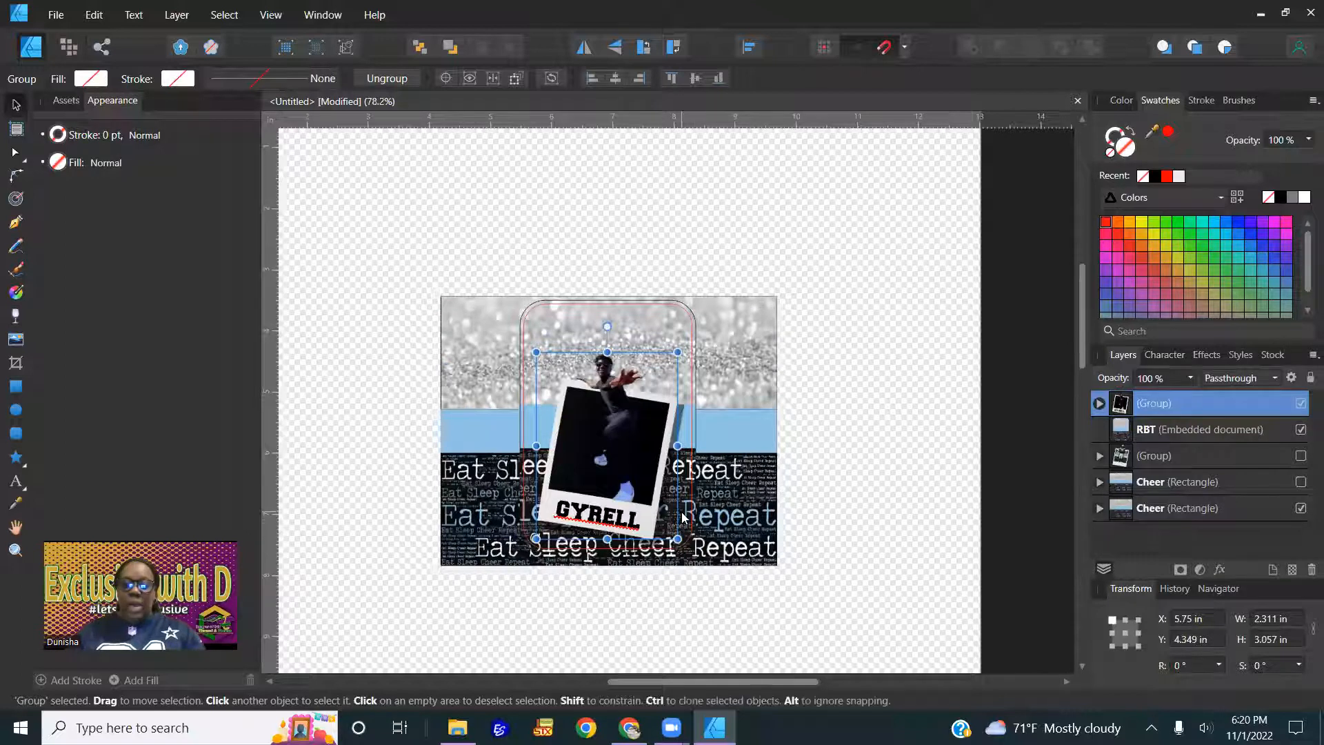
{"action": "scroll", "coordinate": [682, 517], "scroll_direction": "up", "scroll_amount": 4}
{"action": "left_click_drag", "start_coordinate": [786, 384], "coordinate": [786, 374]}
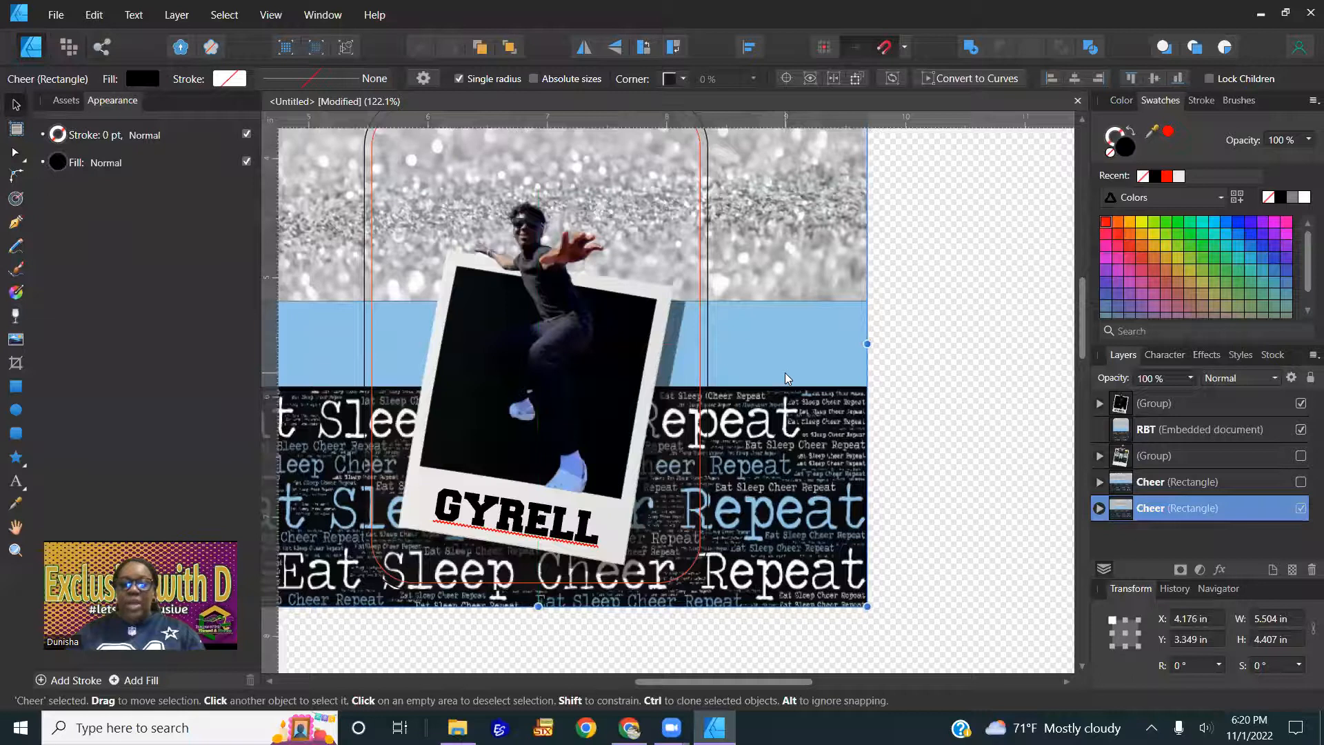
{"action": "scroll", "coordinate": [786, 374], "scroll_direction": "down", "scroll_amount": 1}
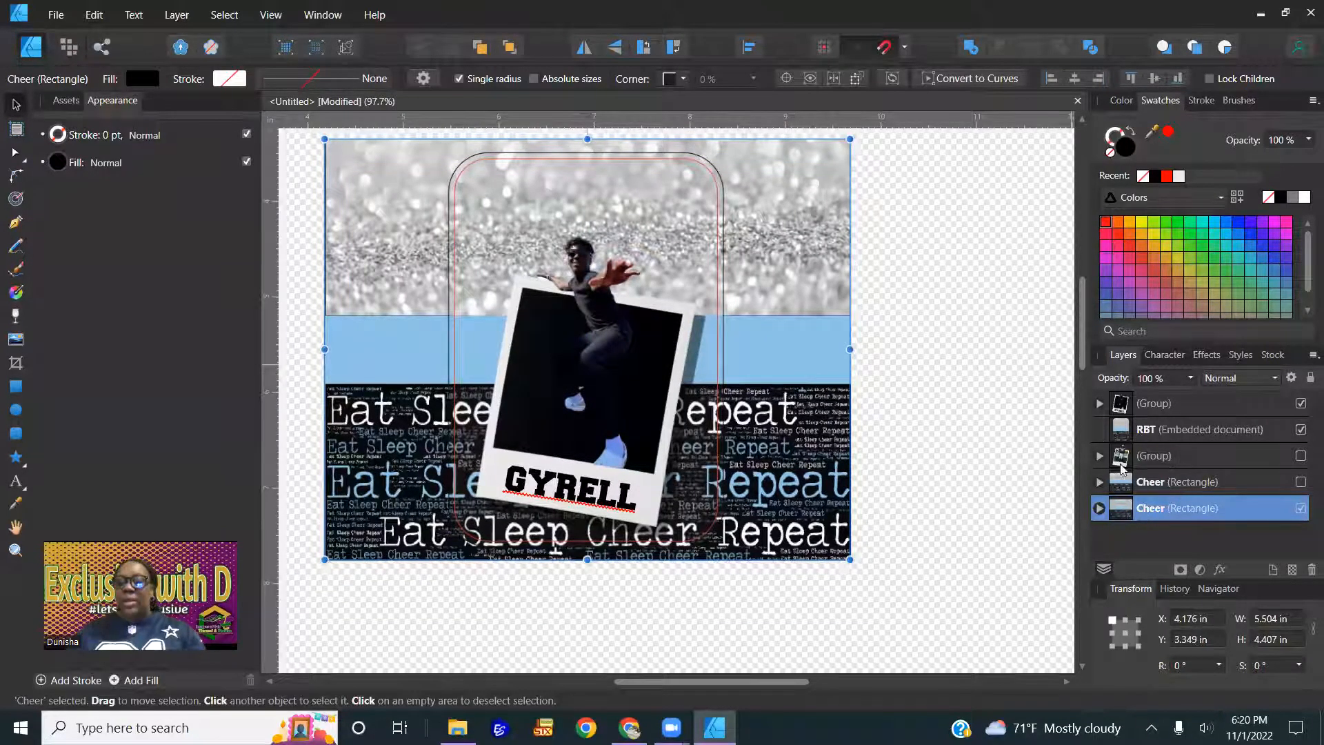
{"action": "left_click", "coordinate": [1100, 412]}
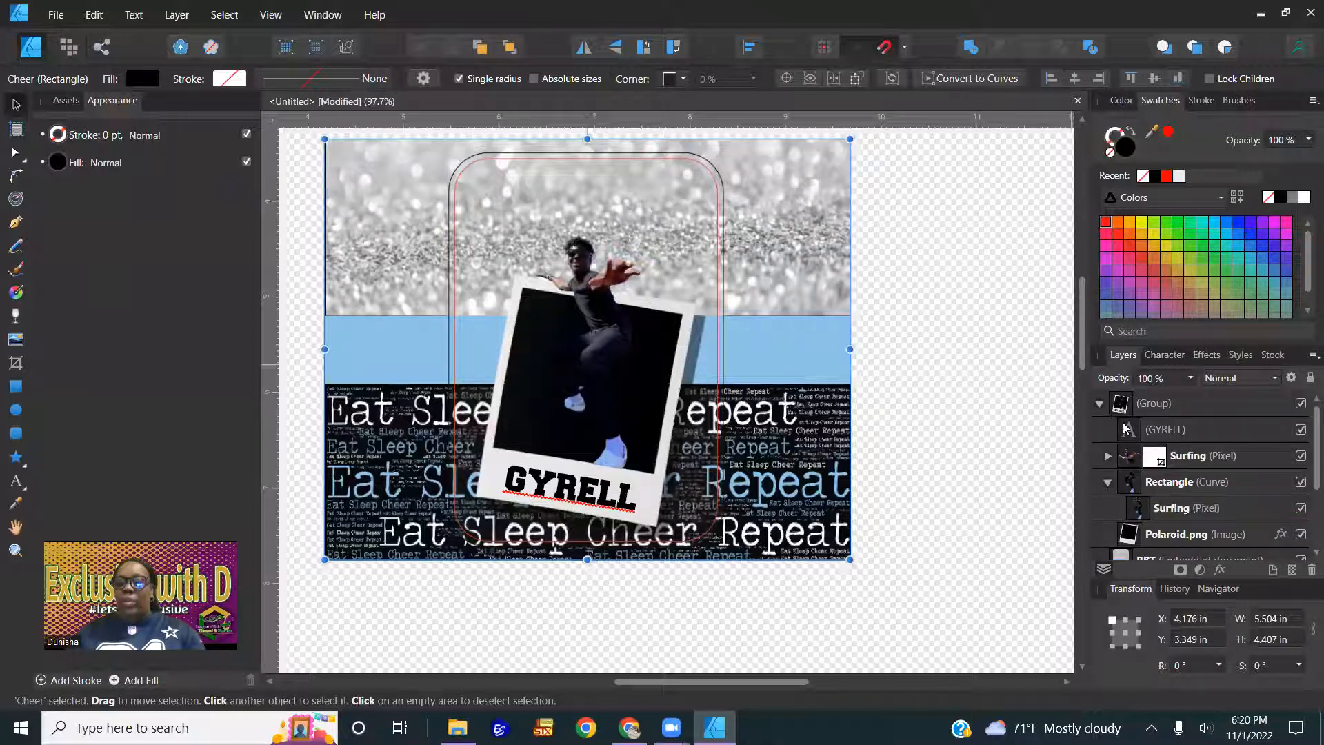
{"action": "scroll", "coordinate": [1193, 493], "scroll_direction": "down", "scroll_amount": 3}
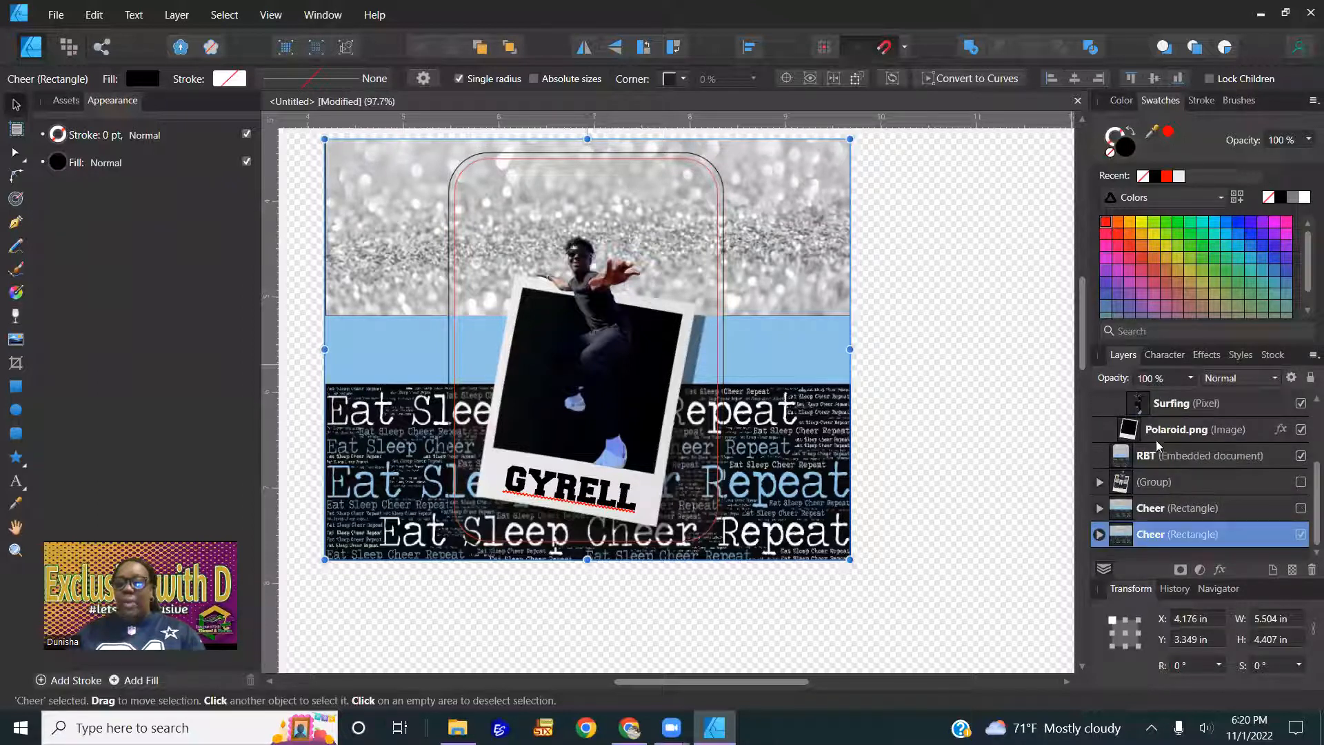
{"action": "scroll", "coordinate": [1166, 463], "scroll_direction": "up", "scroll_amount": 3}
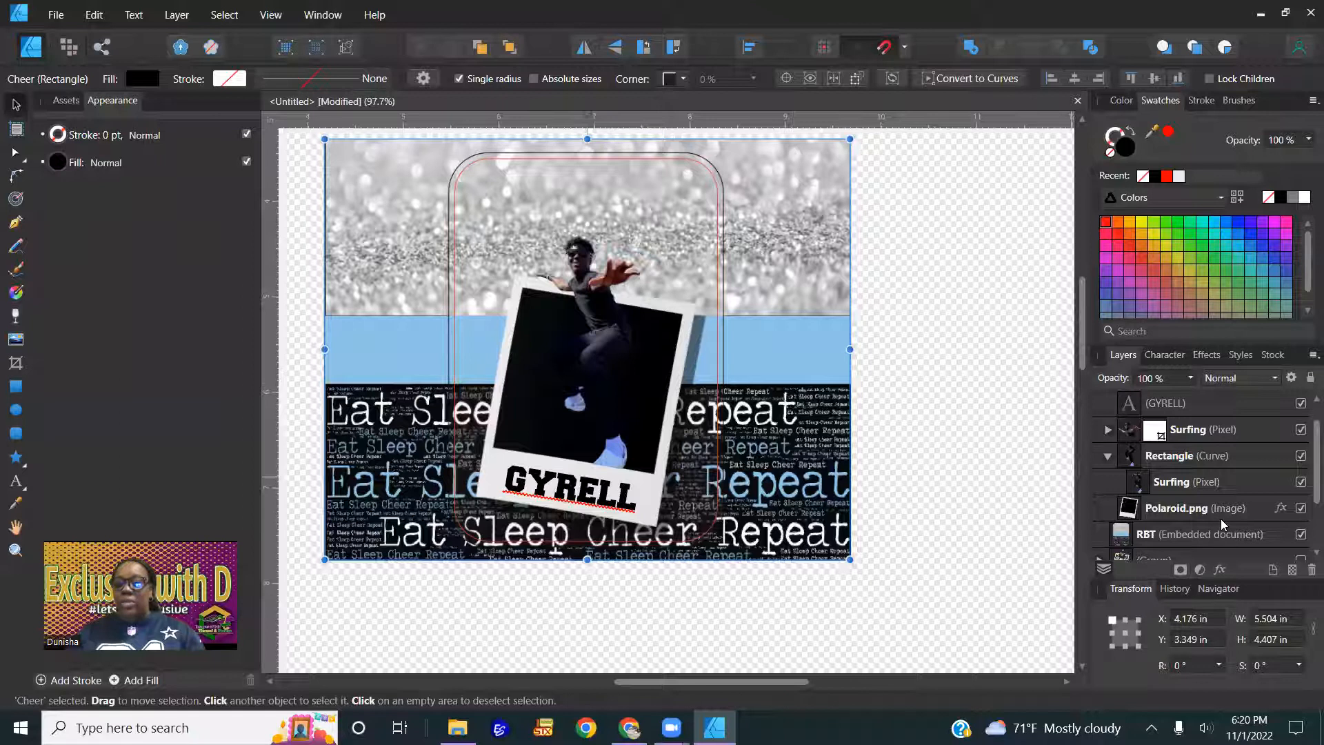
{"action": "left_click_drag", "start_coordinate": [1174, 455], "coordinate": [1148, 421]}
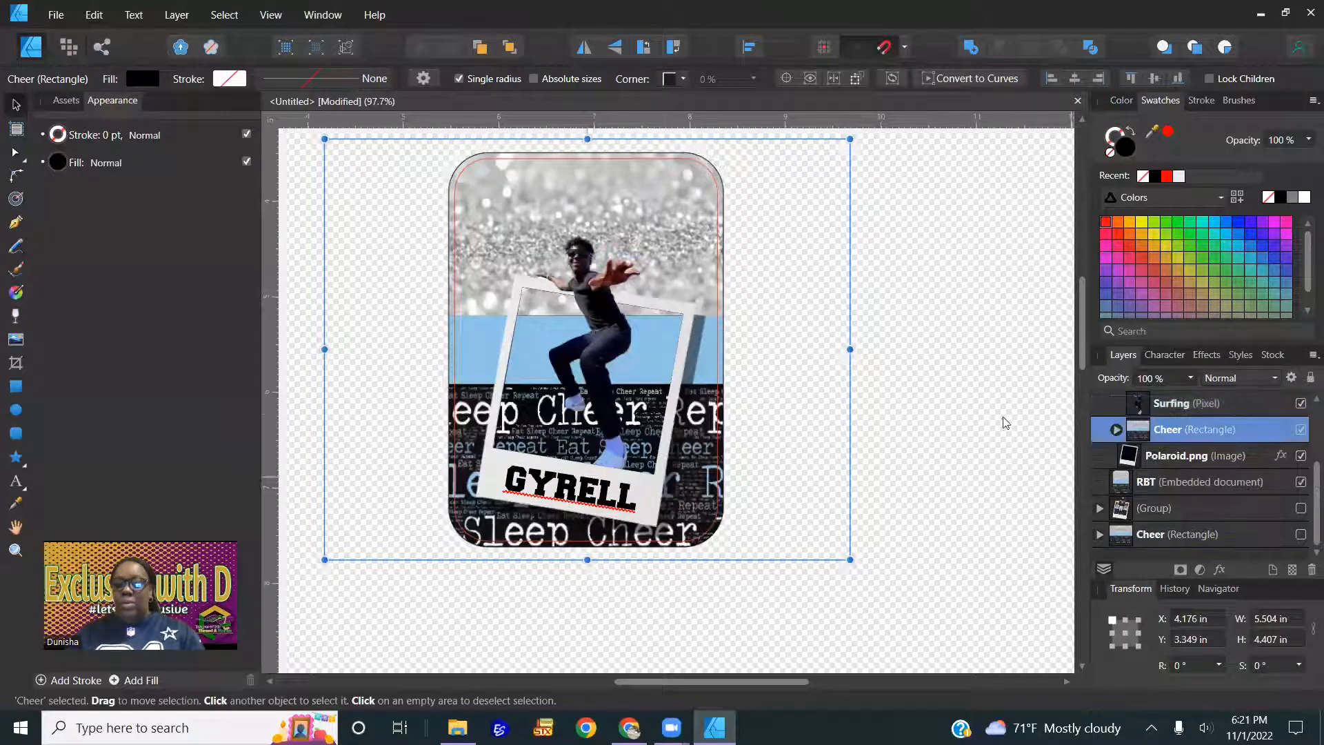
{"action": "left_click", "coordinate": [910, 421]}
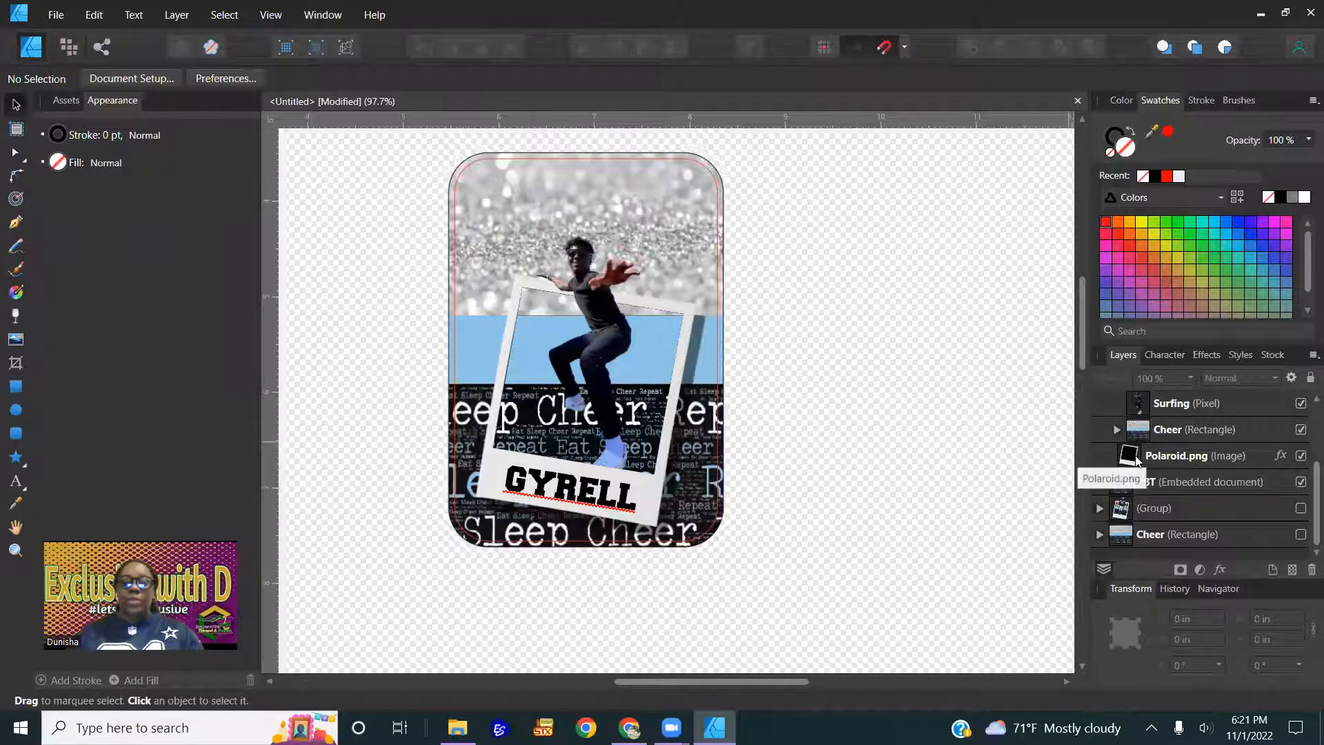
Undo the clipping of the Cheer rectangle inside the Rectangle curve and hide the bottom Cheer rectangle again
{"action": "key", "text": "ctrl+z"}
{"action": "key", "text": "ctrl+shift+bracketleft"}
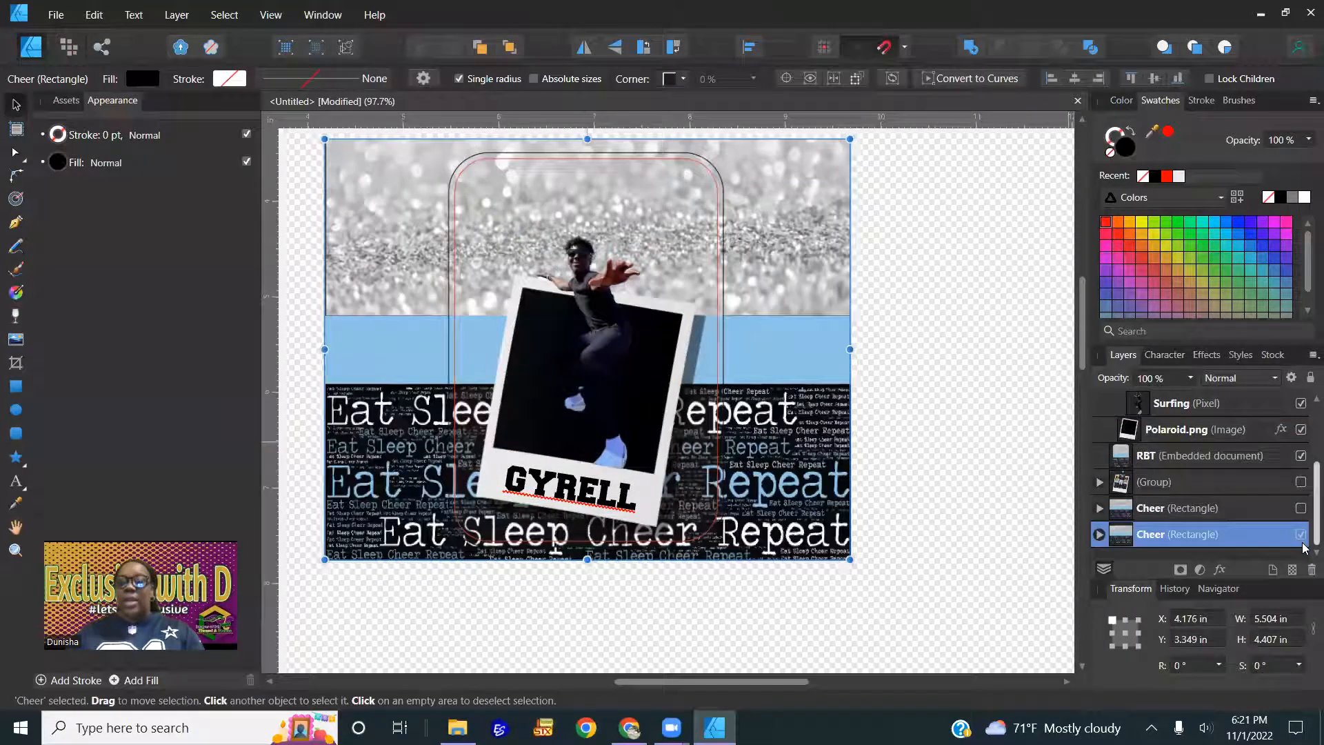
{"action": "left_click", "coordinate": [931, 477]}
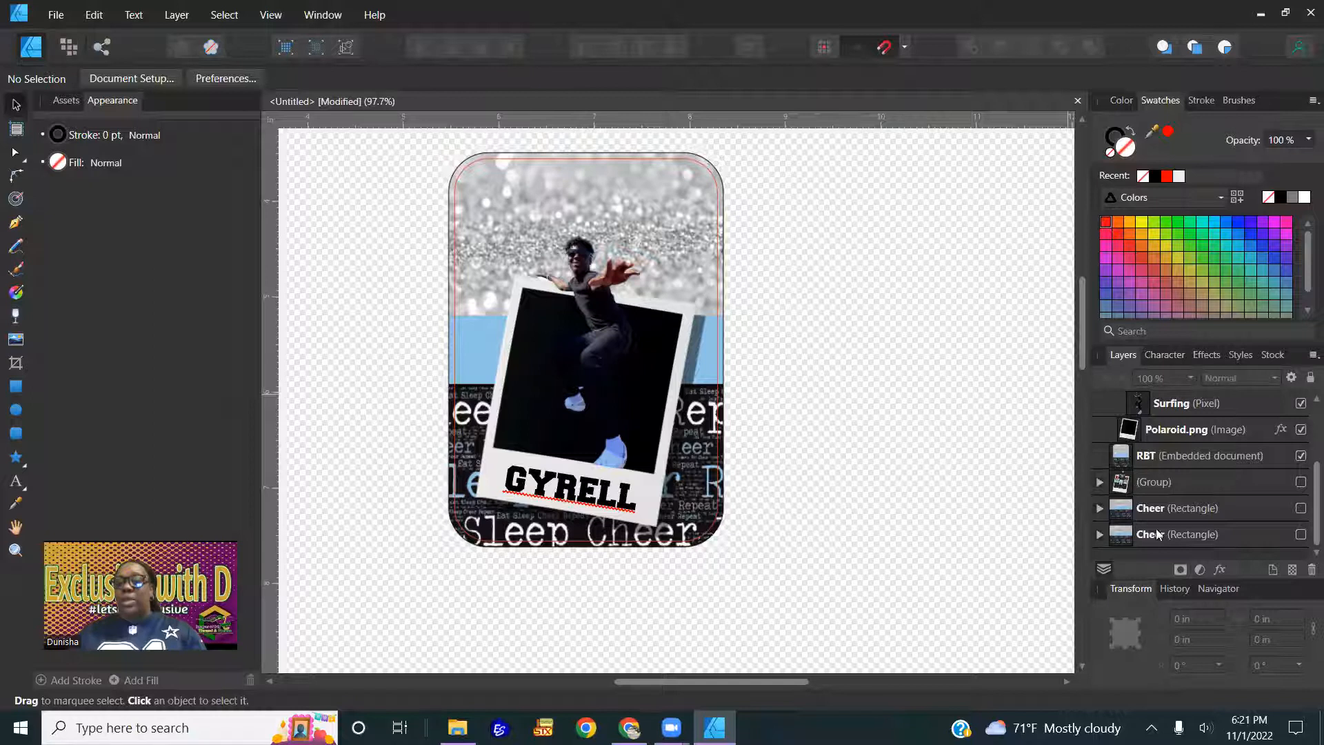
{"action": "left_click", "coordinate": [1300, 535]}
{"action": "left_click", "coordinate": [1300, 534]}
Try to move the Cheer glitter image out of the bottom Cheer rectangle and clip it inside the Rectangle curve beneath the Surfing photo
{"action": "left_click", "coordinate": [1099, 535]}
{"action": "scroll", "coordinate": [1199, 493], "scroll_direction": "down", "scroll_amount": 3}
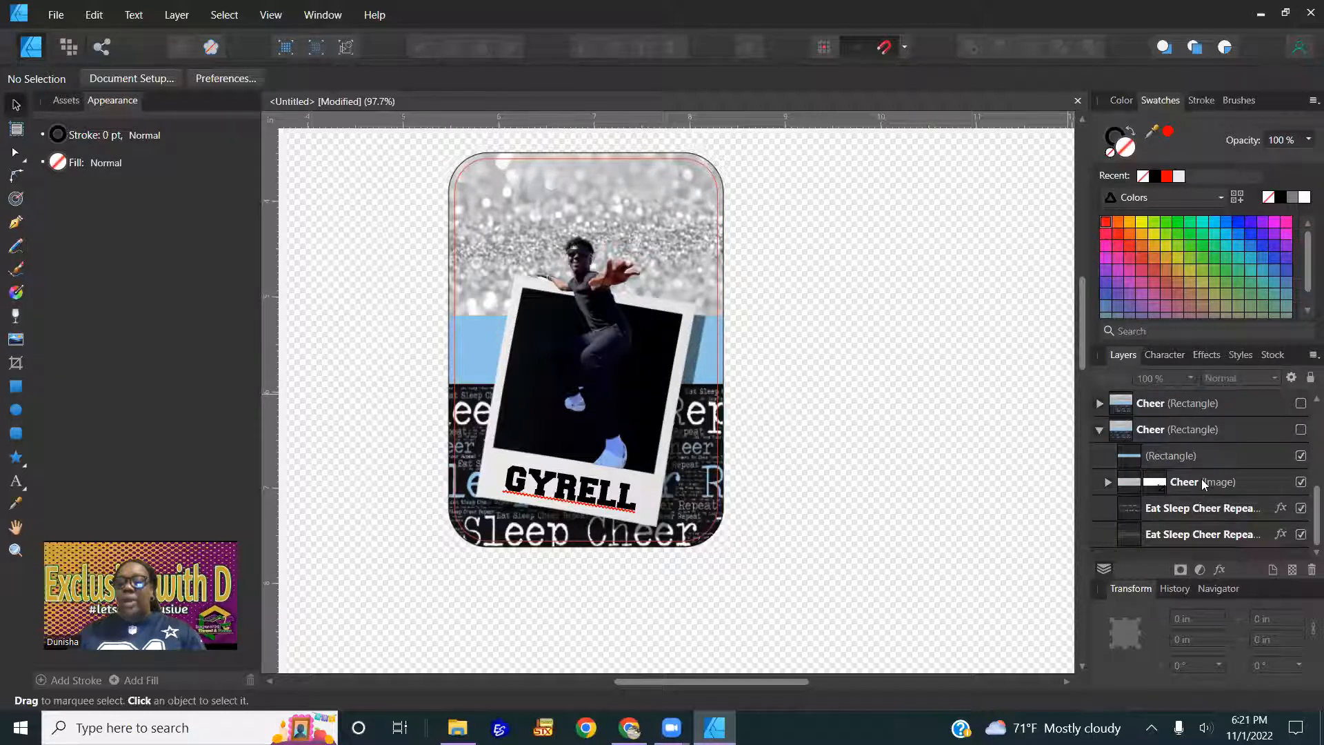
{"action": "double_click", "coordinate": [1202, 481]}
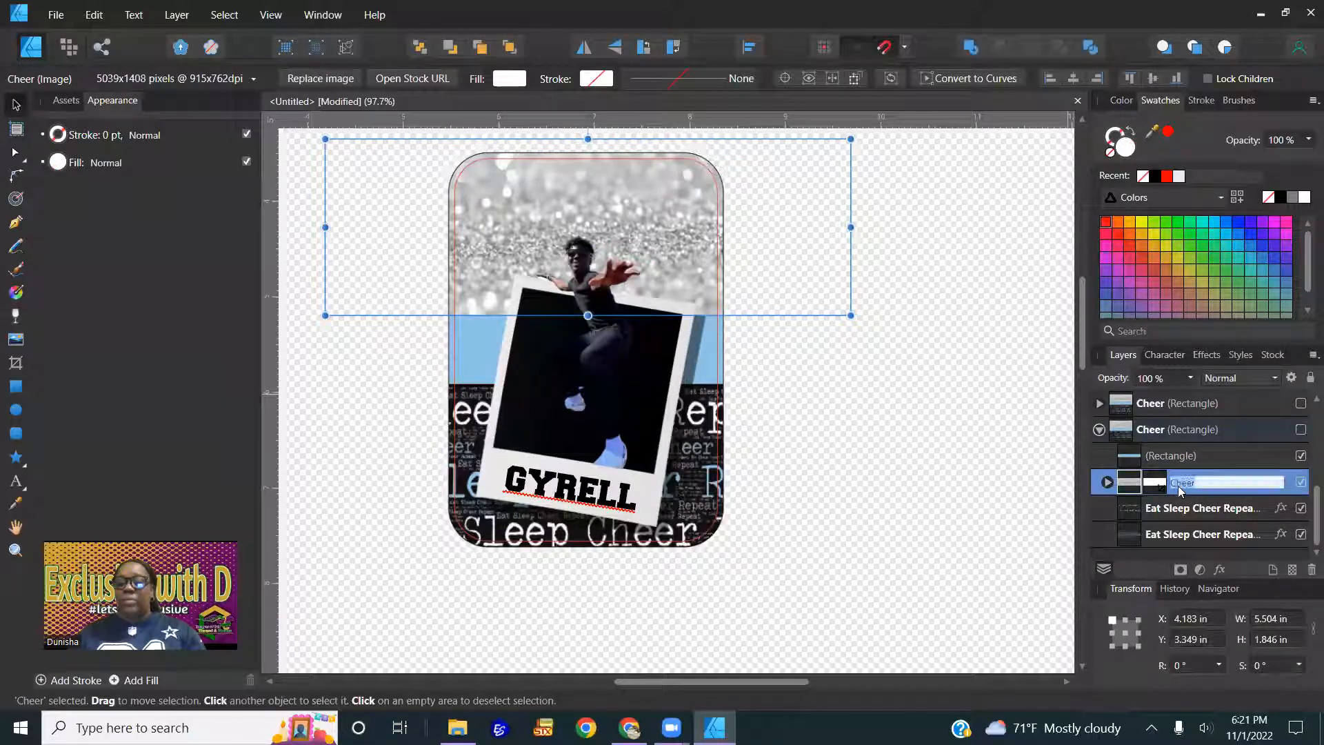
{"action": "scroll", "coordinate": [1178, 487], "scroll_direction": "up", "scroll_amount": 3}
{"action": "mouse_move", "coordinate": [1121, 482]}
{"action": "left_mouse_down"}
{"action": "mouse_move", "coordinate": [1164, 421]}
{"action": "mouse_move", "coordinate": [1151, 502]}
{"action": "mouse_move", "coordinate": [1127, 508]}
{"action": "left_mouse_up"}
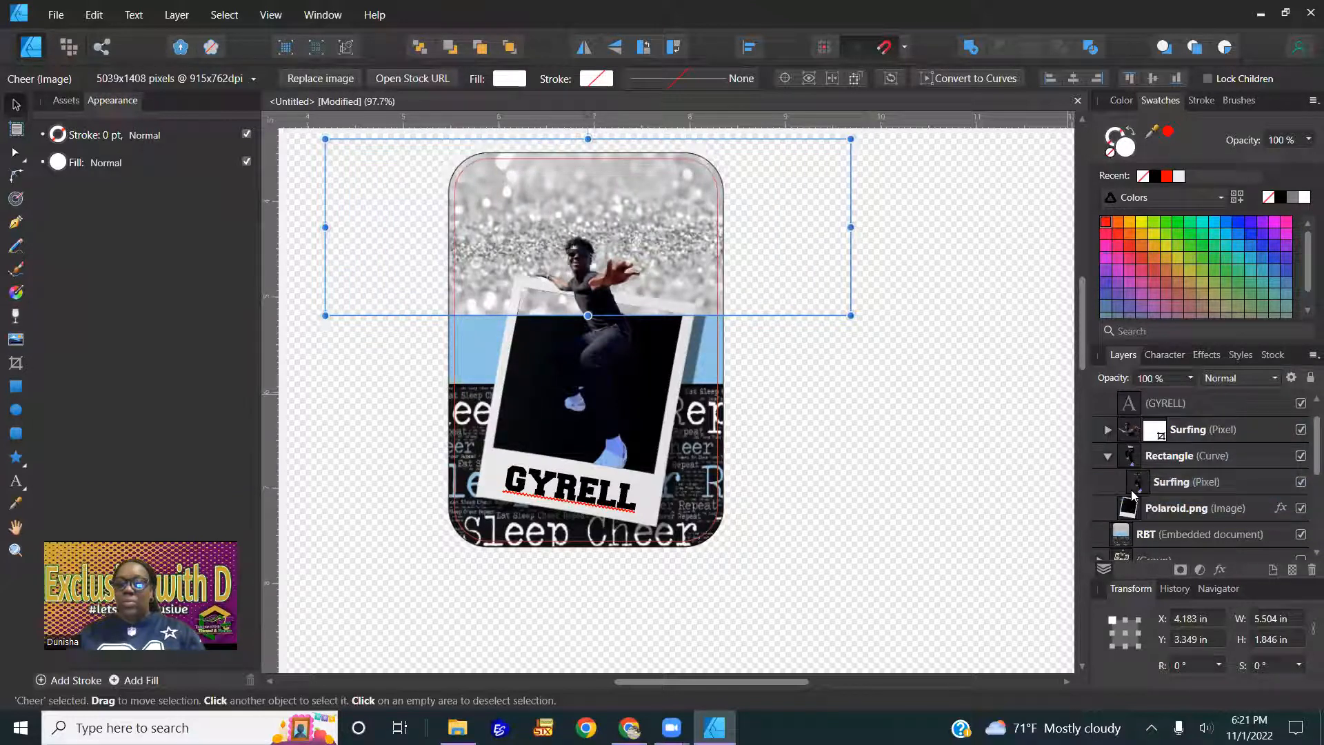
Fit the glitter image to the Polaroid opening at about 2.73 by 2.09 in and -12.5° rotation, and remove it from the curve
{"action": "left_click_drag", "start_coordinate": [703, 223], "coordinate": [683, 410]}
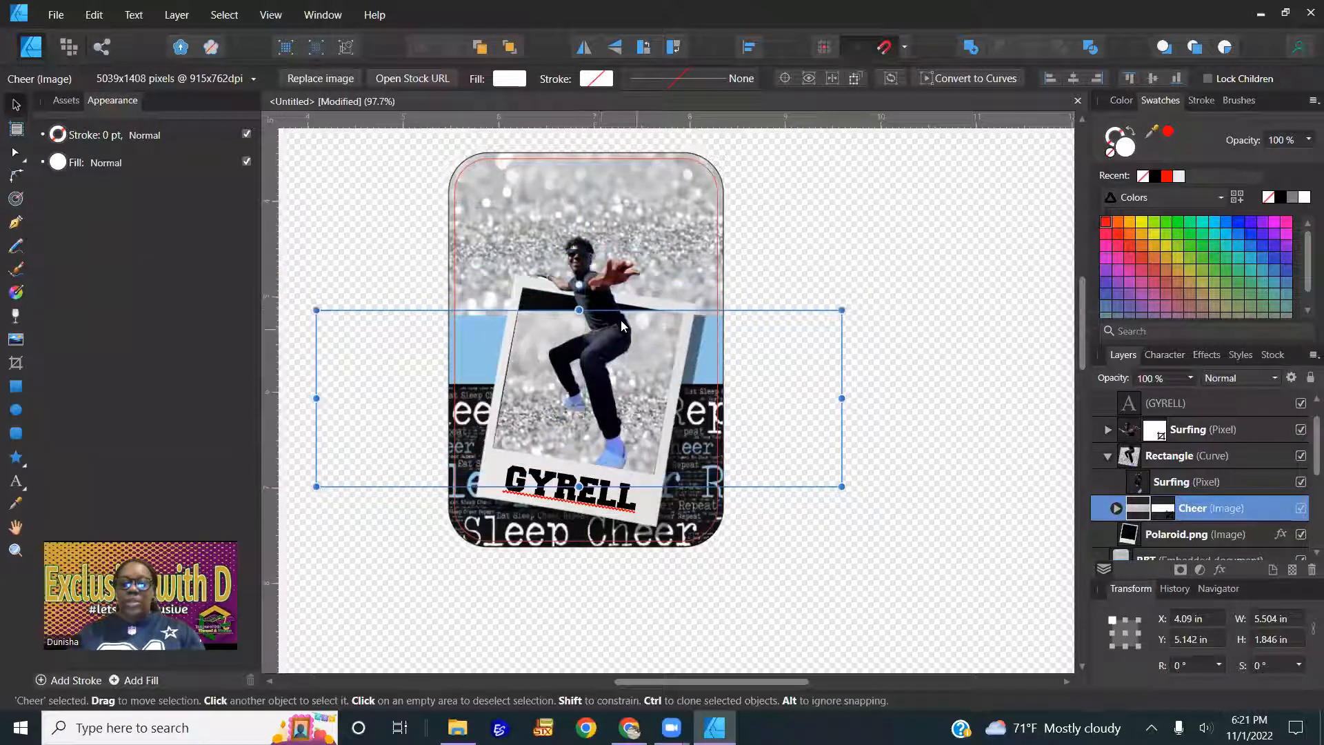
{"action": "left_click_drag", "start_coordinate": [578, 304], "coordinate": [578, 280]}
{"action": "left_click_drag", "start_coordinate": [316, 386], "coordinate": [400, 387]}
{"action": "left_click_drag", "start_coordinate": [621, 259], "coordinate": [648, 263]}
{"action": "left_click_drag", "start_coordinate": [835, 433], "coordinate": [717, 443]}
{"action": "left_click_drag", "start_coordinate": [406, 338], "coordinate": [468, 353]}
{"action": "left_click_drag", "start_coordinate": [717, 306], "coordinate": [721, 306]}
{"action": "key", "text": "Delete"}
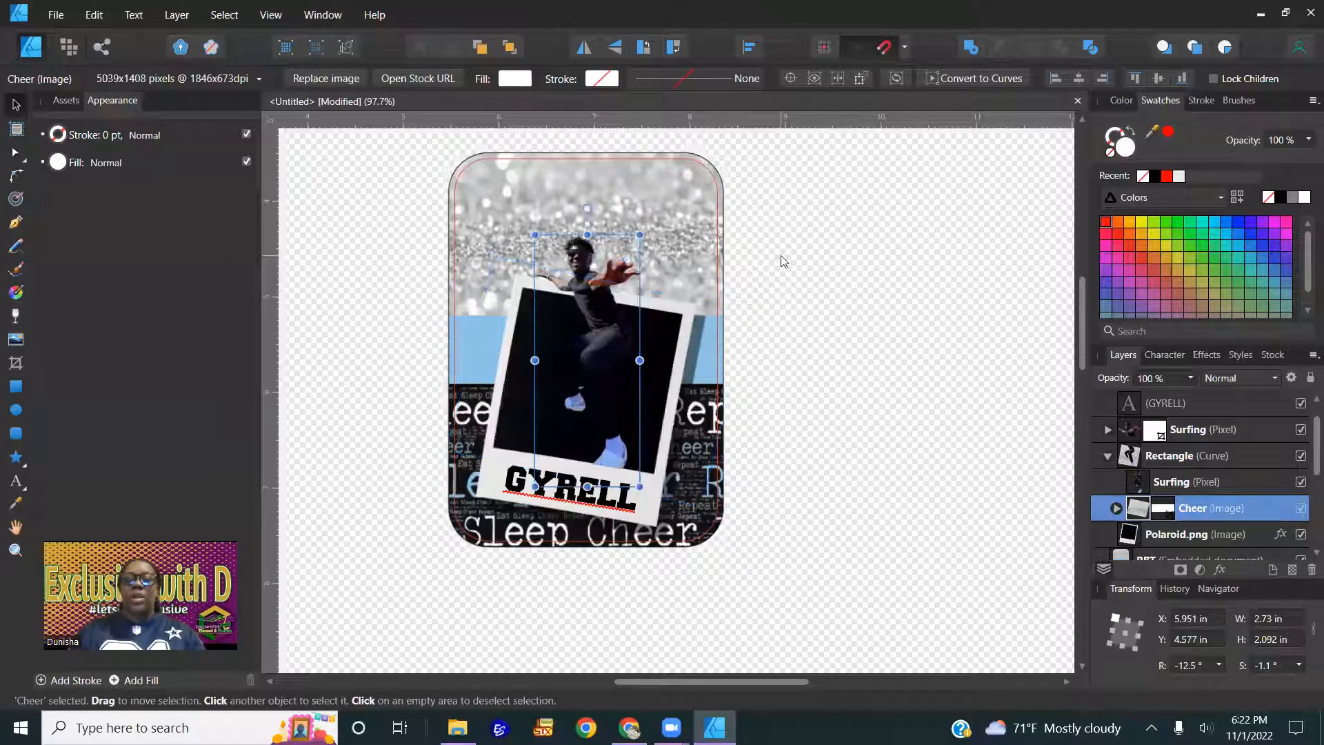
{"action": "left_click", "coordinate": [821, 398]}
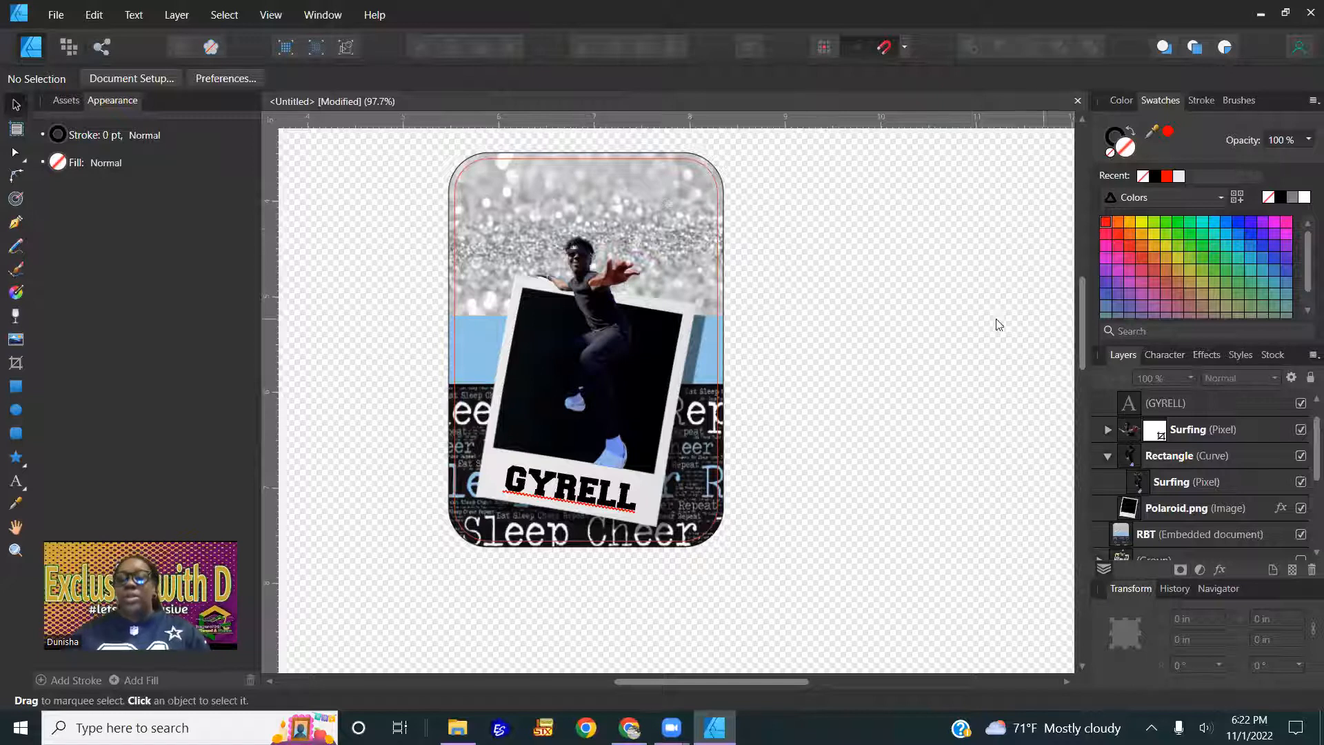
Open the embedded RBT document and hide the two curves above and below the one containing the Cheer background
{"action": "scroll", "coordinate": [666, 266], "scroll_direction": "up", "scroll_amount": 3}
{"action": "double_click", "coordinate": [681, 327]}
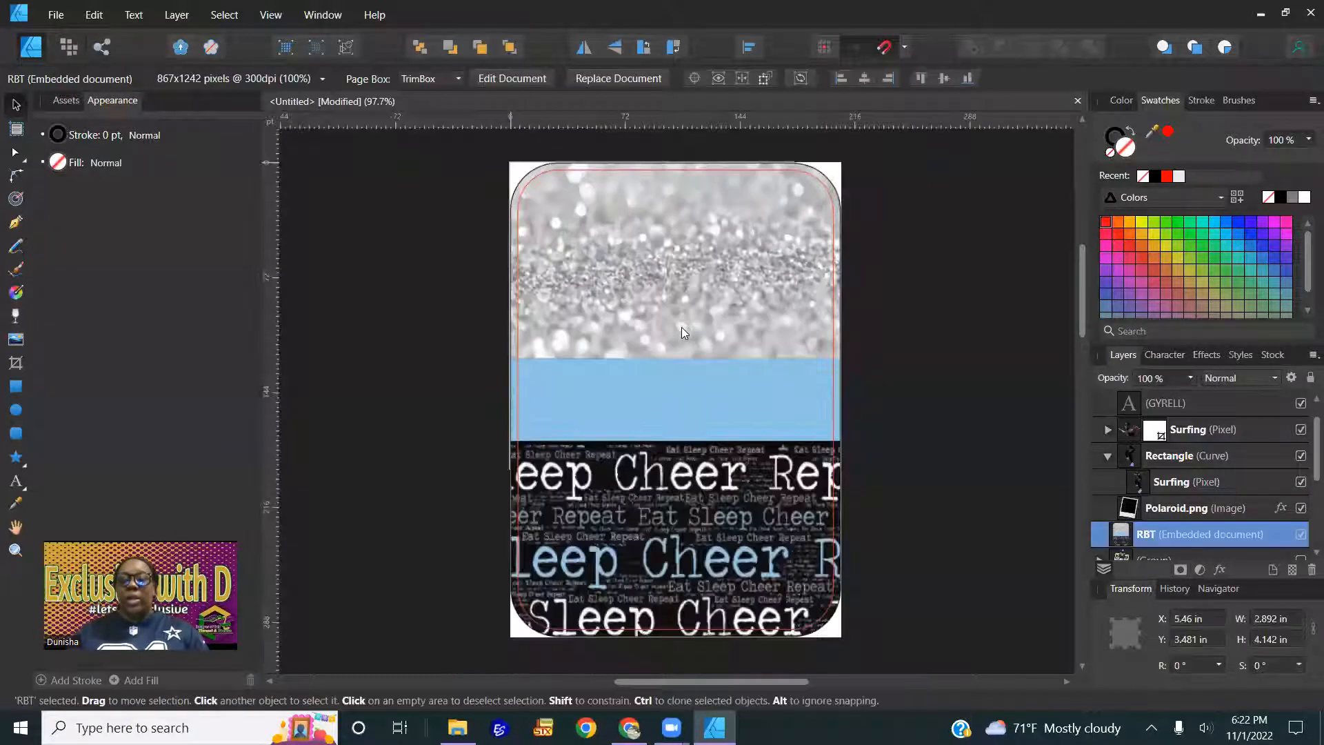
{"action": "left_click", "coordinate": [1301, 404]}
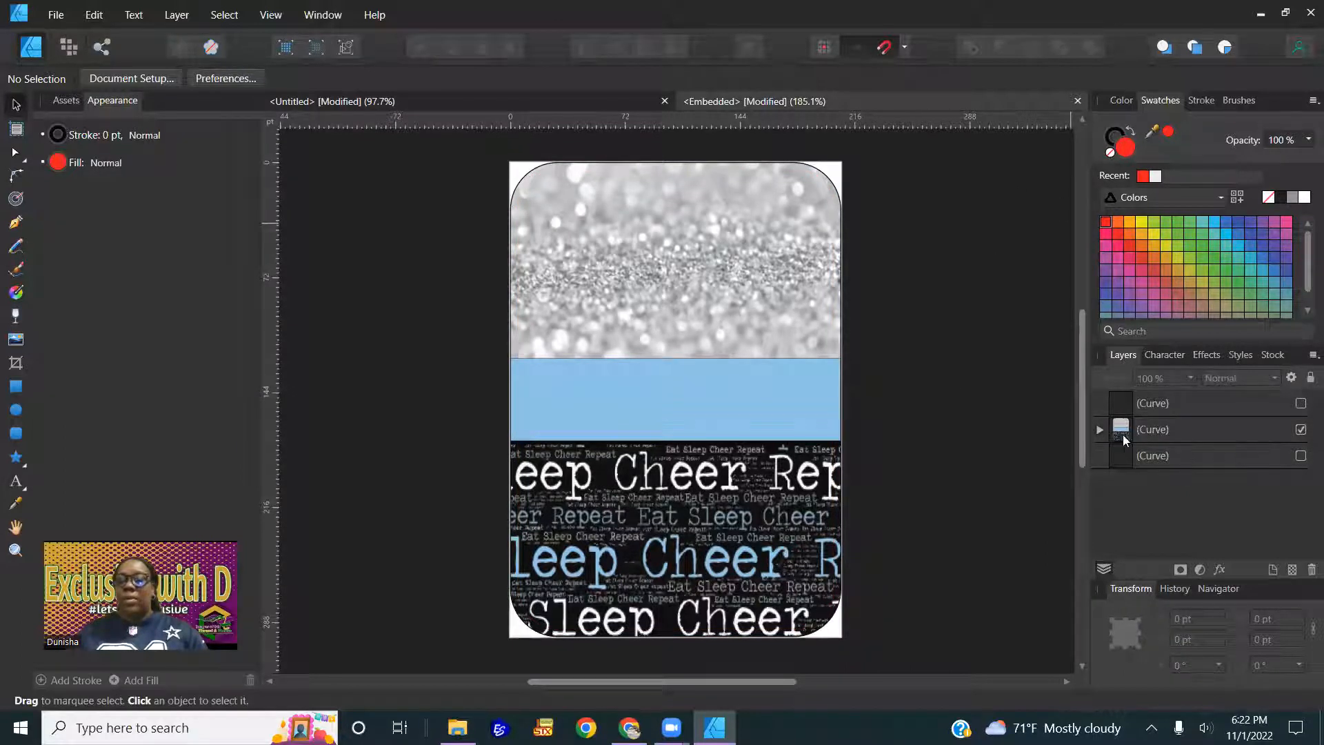
Remove the black stroke from the curve containing the Cheer background and close the embedded RBT document
{"action": "left_click", "coordinate": [1187, 437]}
{"action": "left_click", "coordinate": [1118, 141]}
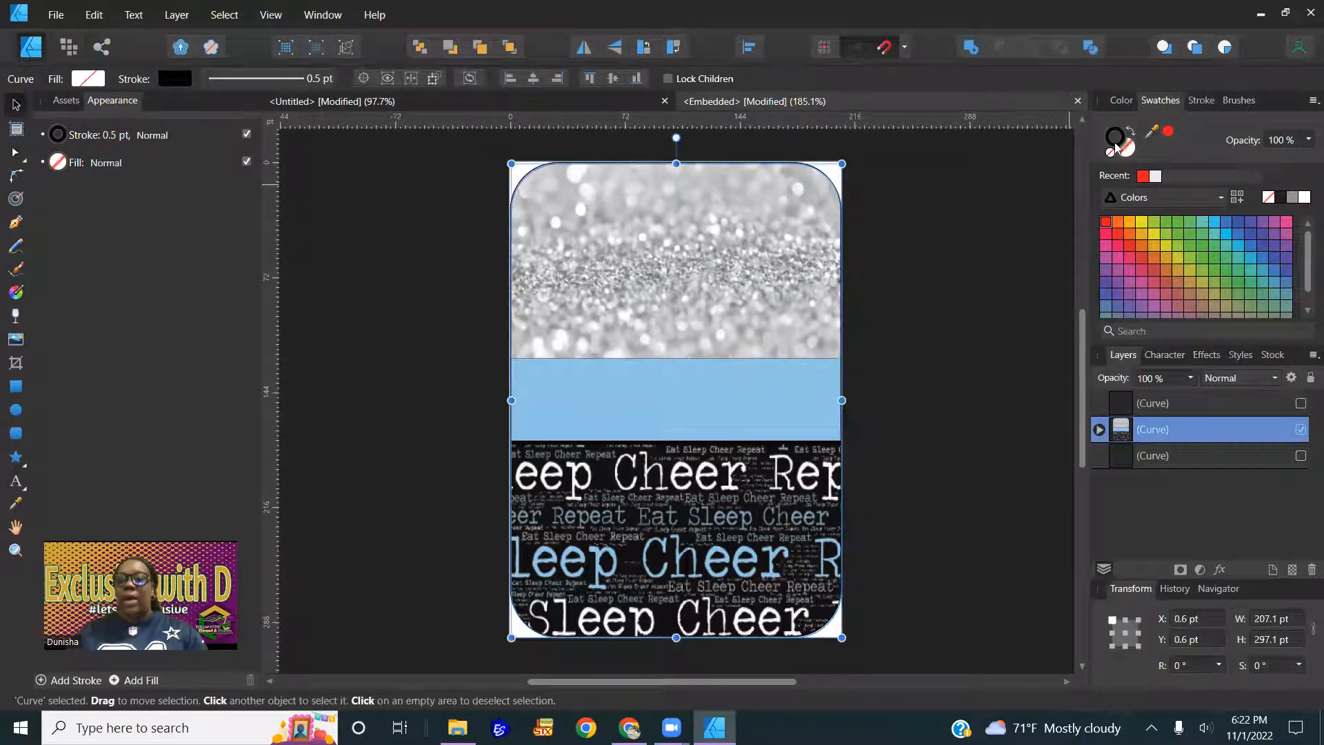
{"action": "left_click", "coordinate": [1111, 153]}
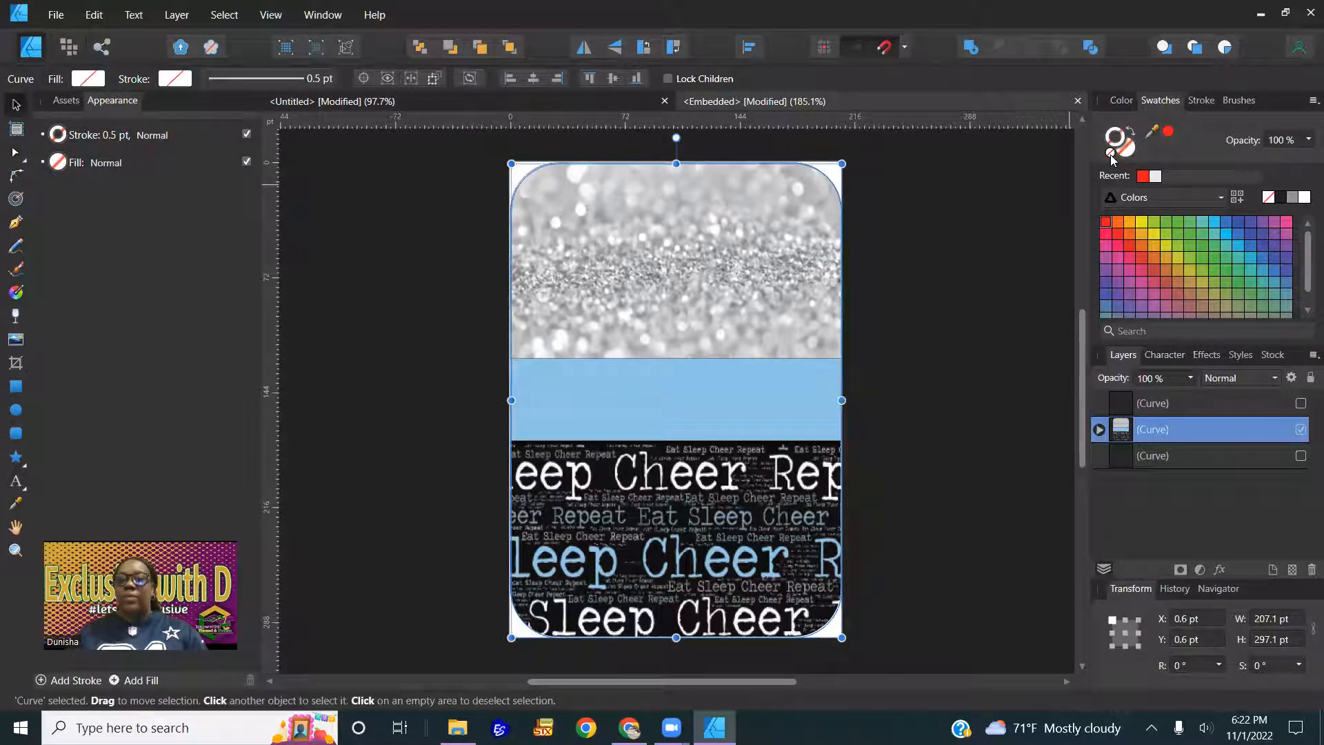
{"action": "left_click", "coordinate": [928, 256]}
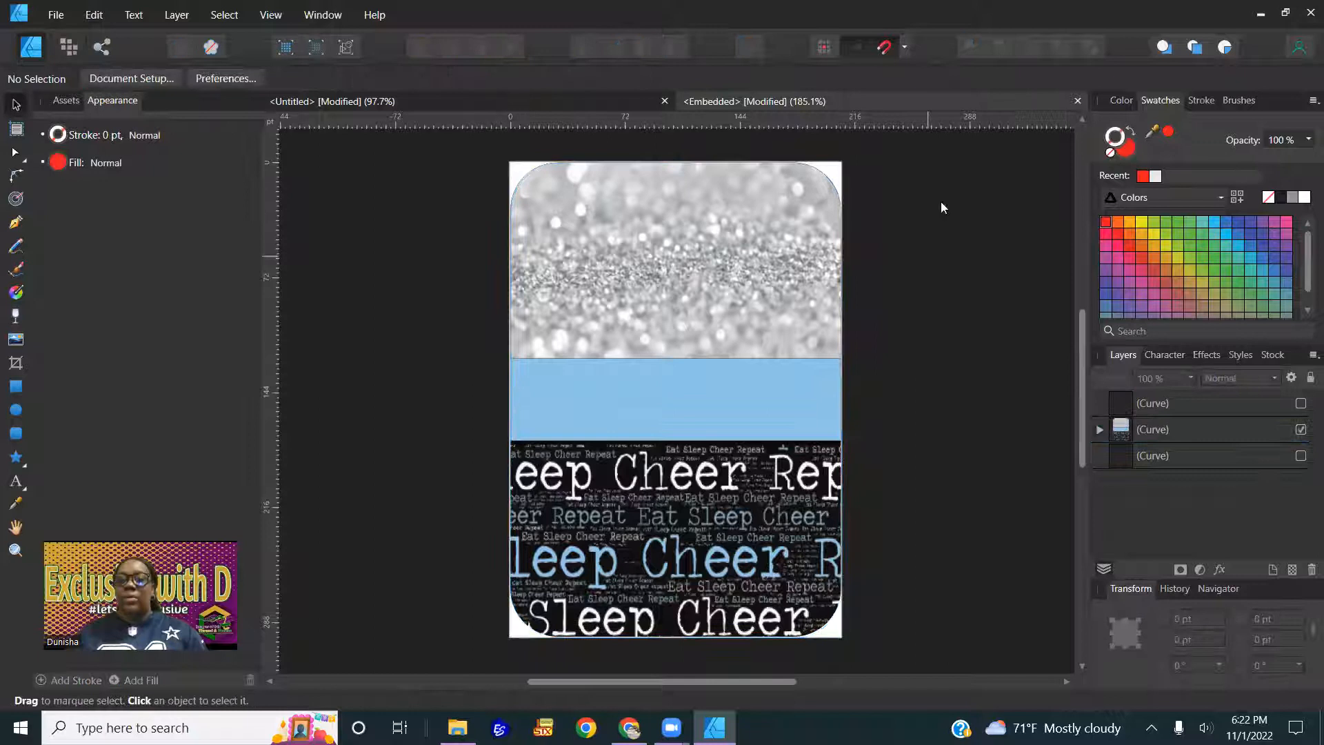
{"action": "left_click", "coordinate": [1078, 101]}
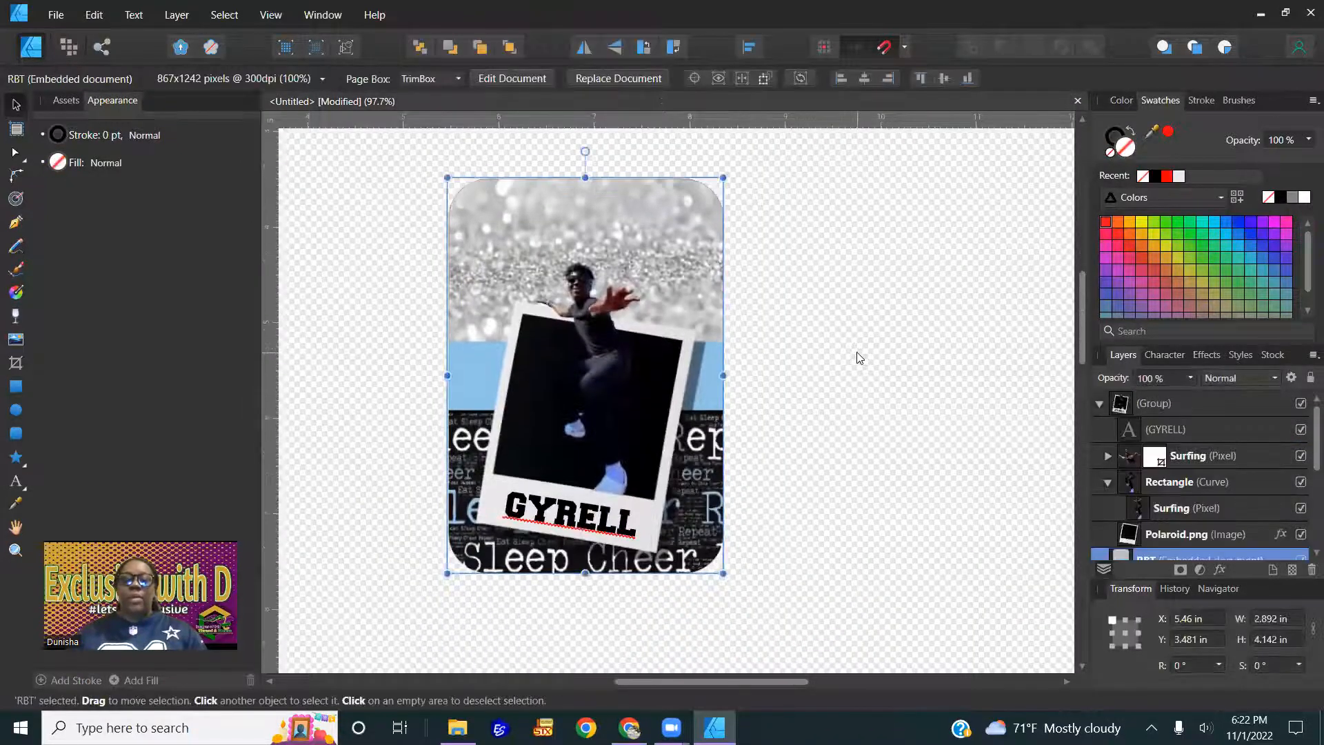
{"action": "left_click", "coordinate": [888, 373]}
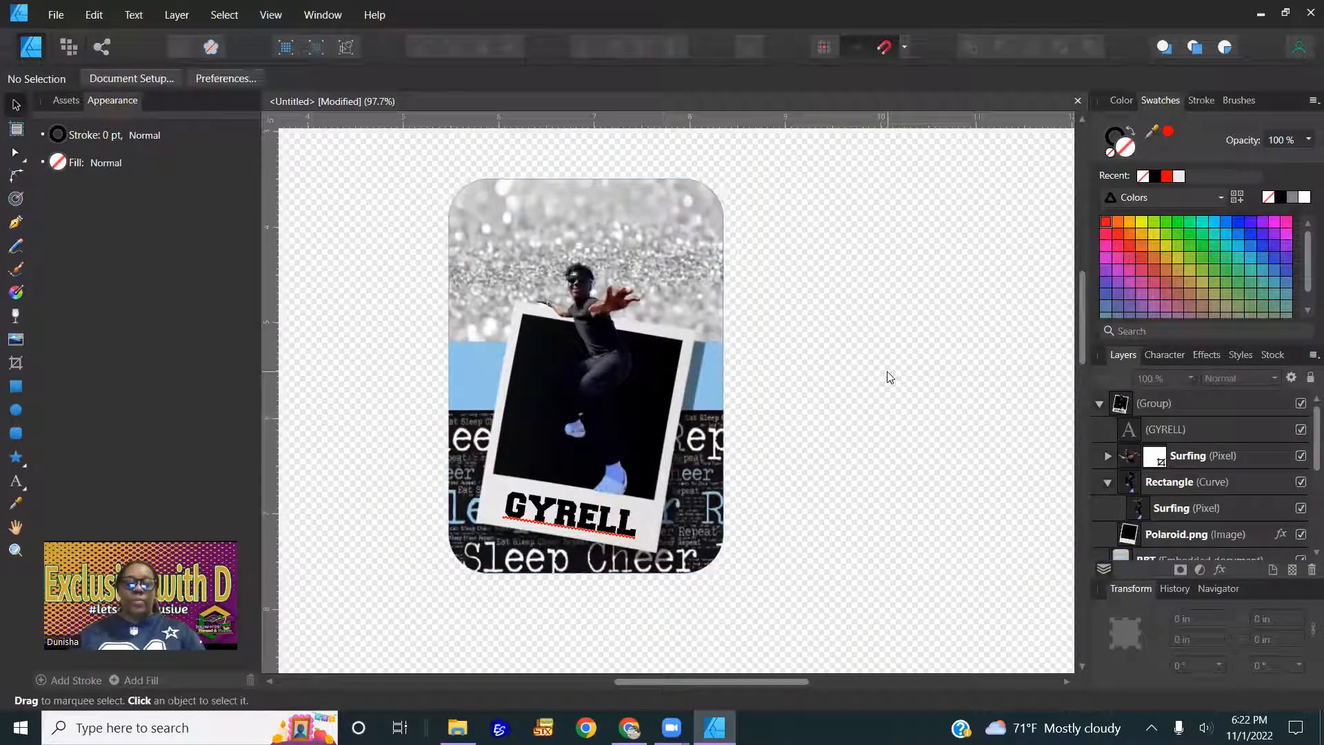
Start opening another file and look through the Downloads folder for the required design
{"action": "left_click", "coordinate": [14, 344]}
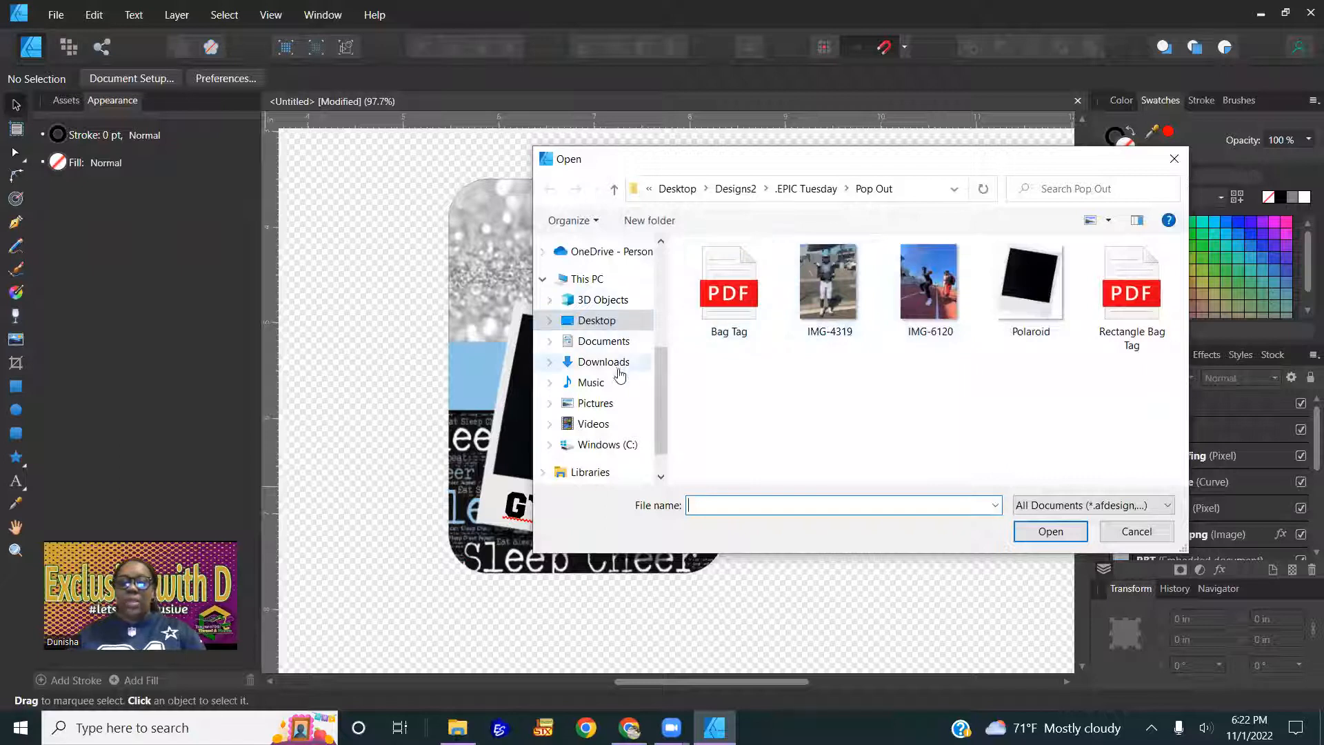
{"action": "scroll", "coordinate": [621, 376], "scroll_direction": "up", "scroll_amount": 3}
{"action": "scroll", "coordinate": [621, 376], "scroll_direction": "up", "scroll_amount": 1}
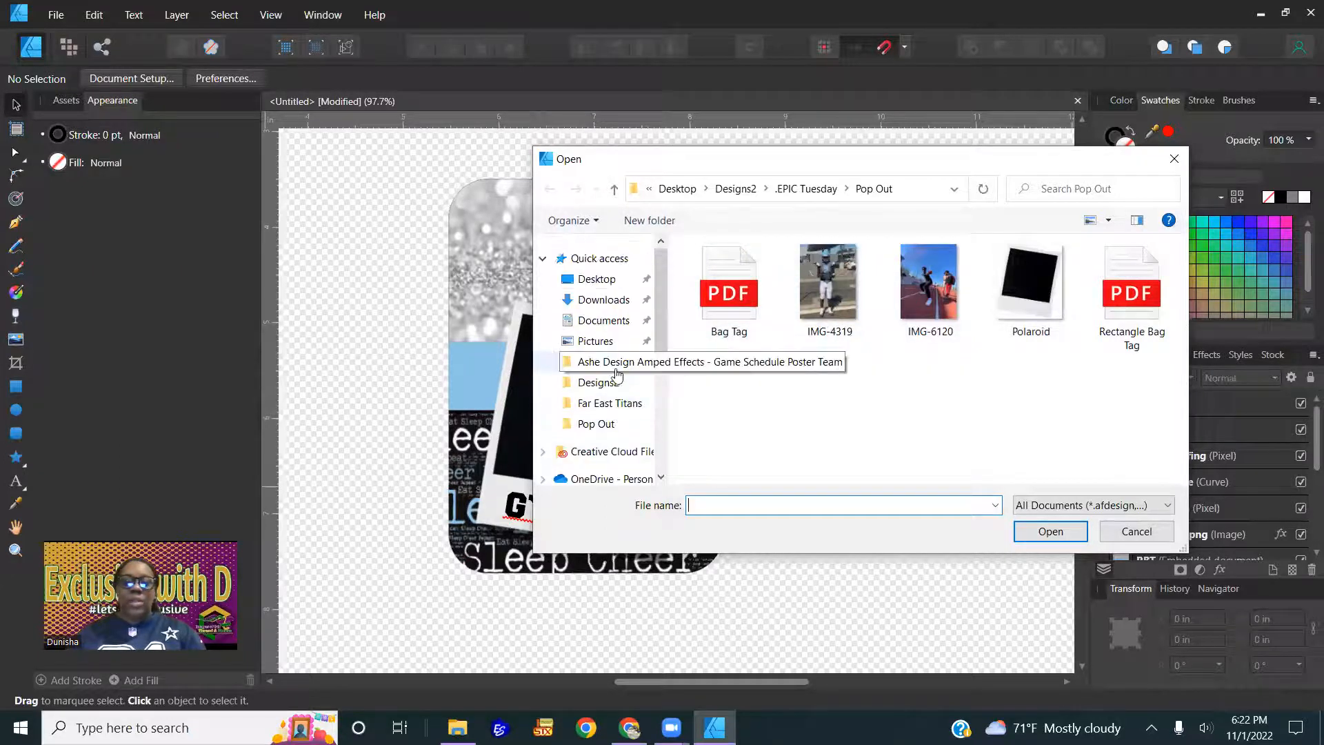
{"action": "left_click", "coordinate": [606, 301]}
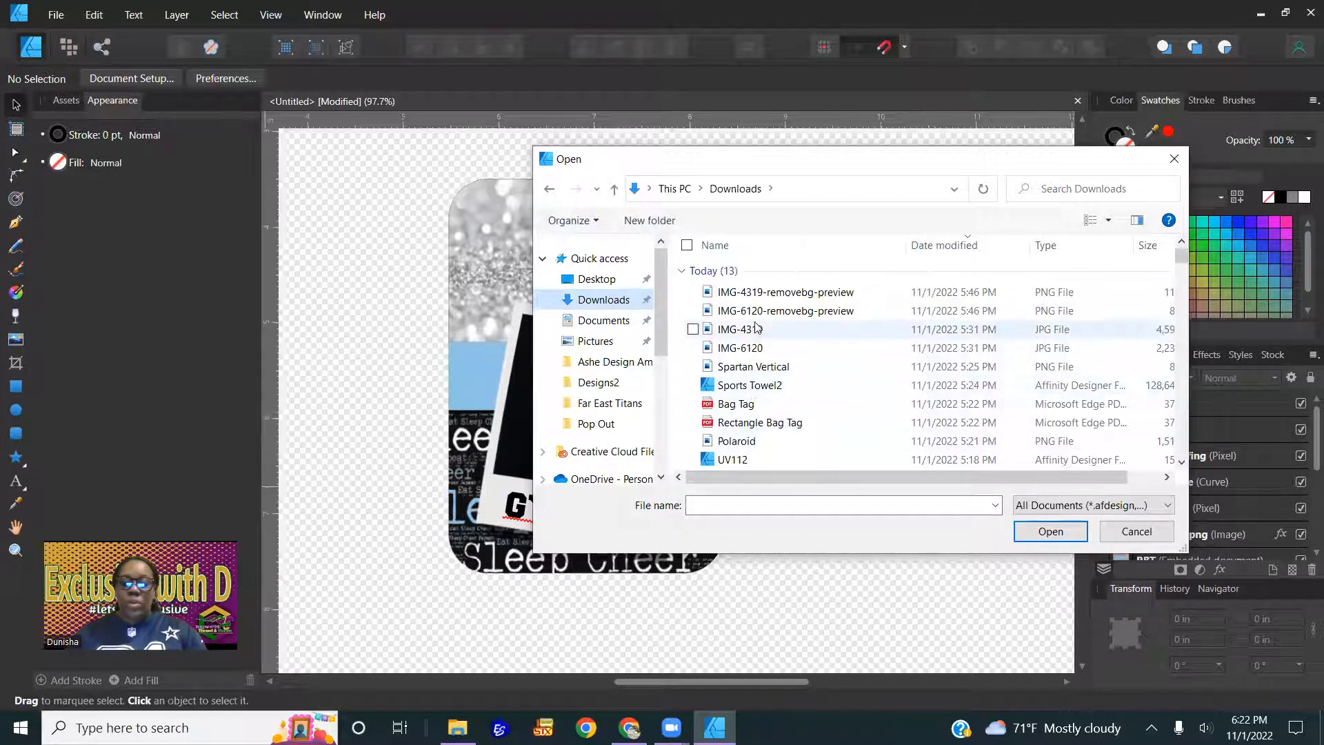
{"action": "scroll", "coordinate": [753, 424], "scroll_direction": "down", "scroll_amount": 1}
{"action": "scroll", "coordinate": [753, 431], "scroll_direction": "down", "scroll_amount": 2}
{"action": "scroll", "coordinate": [754, 434], "scroll_direction": "up", "scroll_amount": 4}
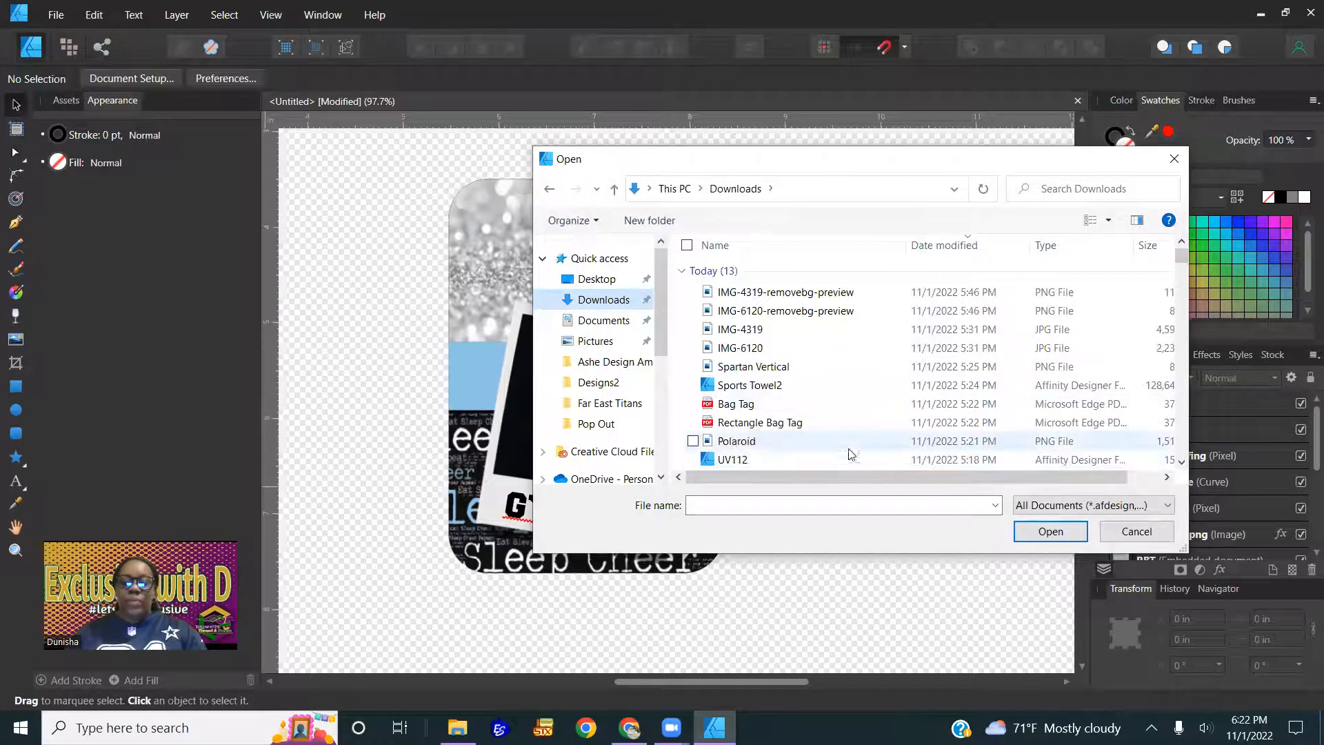
Search the Designs2 folder for "spartan" and choose the Spartans Logo image for placing in the design
{"action": "left_click", "coordinate": [613, 383]}
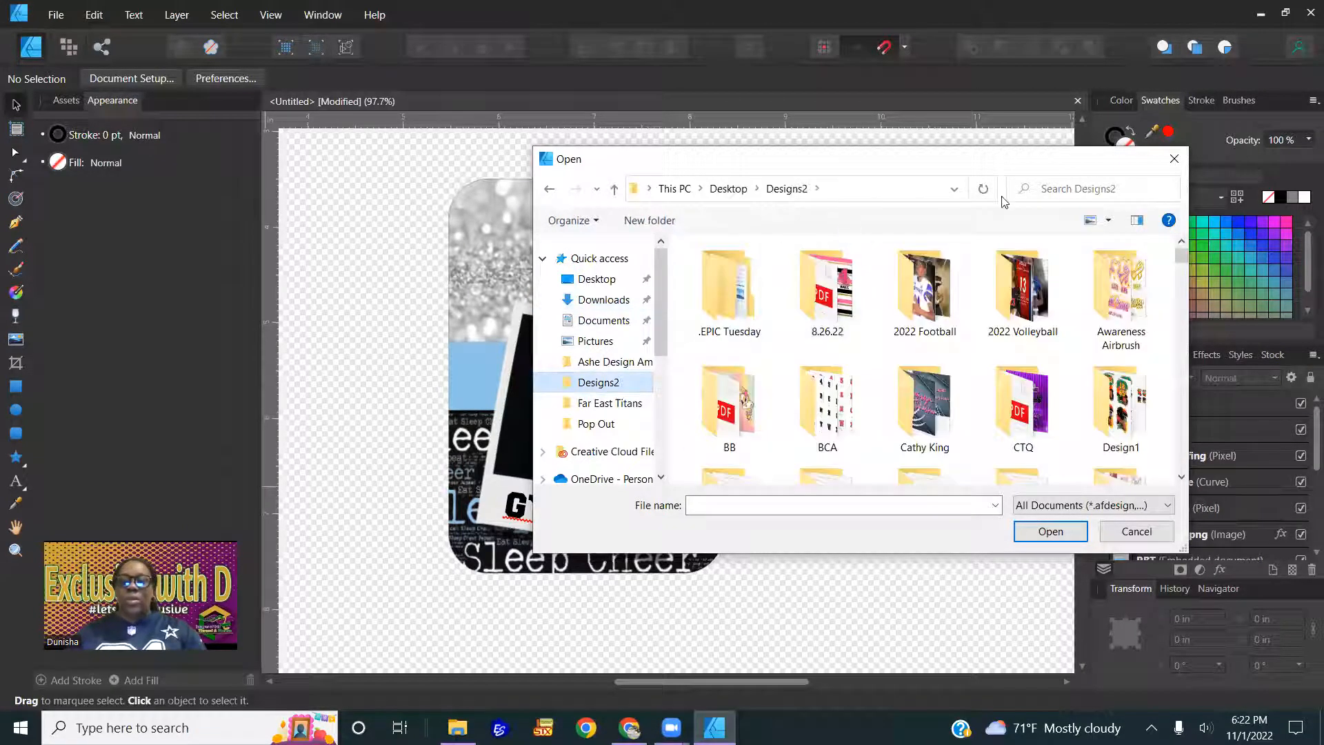
{"action": "left_click", "coordinate": [1088, 184]}
{"action": "type", "text": "spar"}
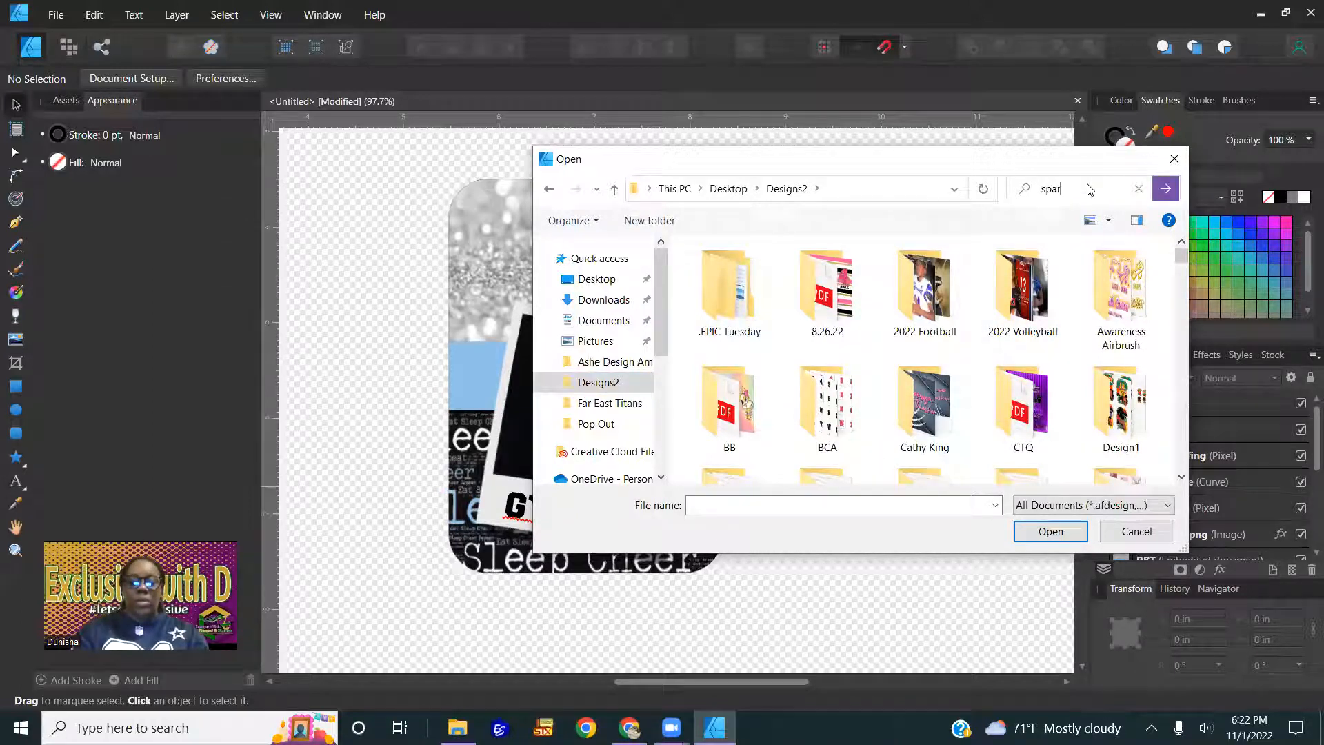
{"action": "type", "text": "tan"}
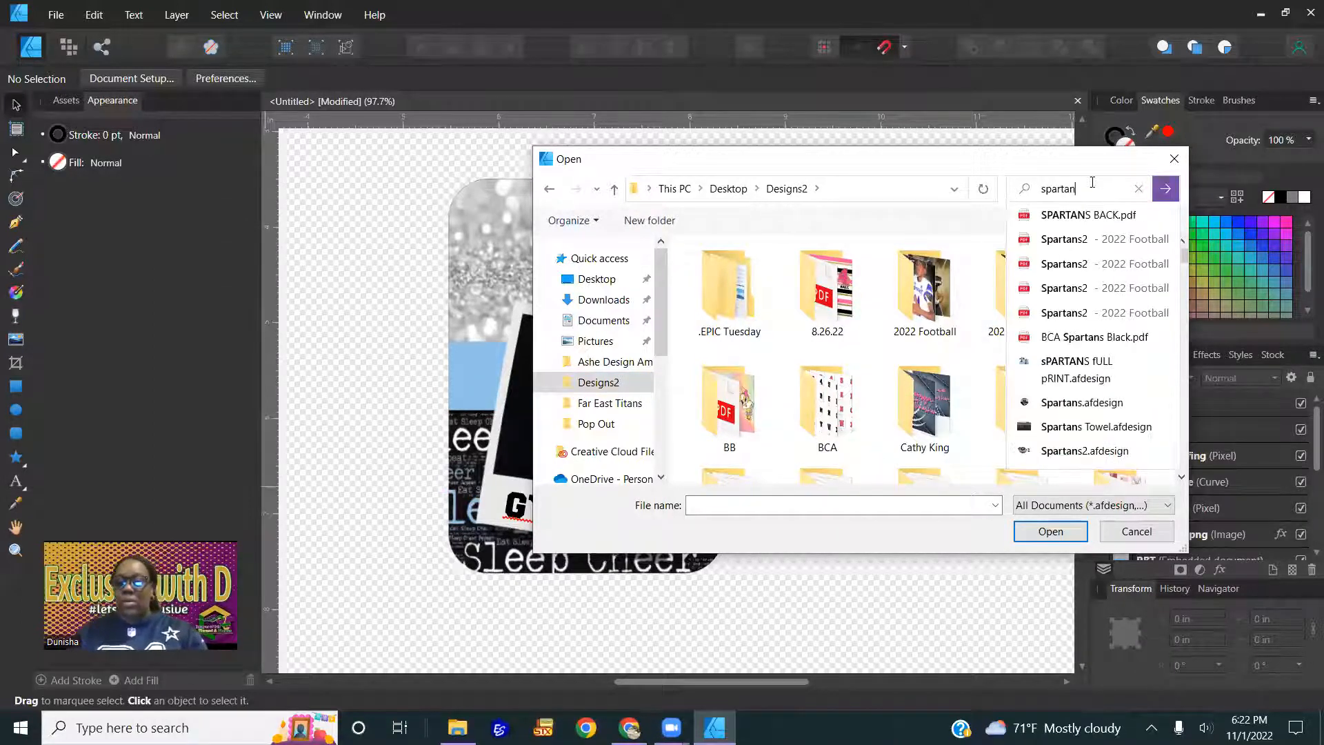
{"action": "left_click", "coordinate": [1163, 191]}
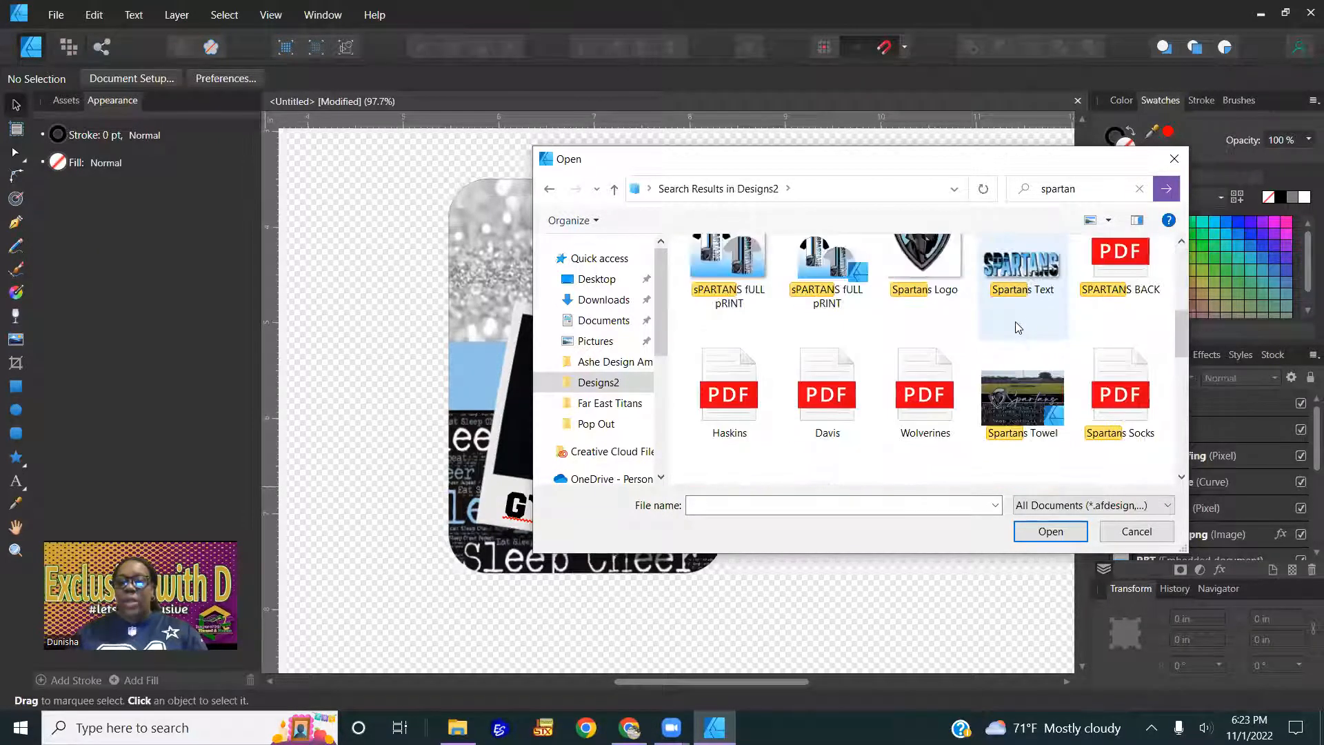
{"action": "scroll", "coordinate": [1016, 327], "scroll_direction": "up", "scroll_amount": 1}
{"action": "double_click", "coordinate": [925, 269]}
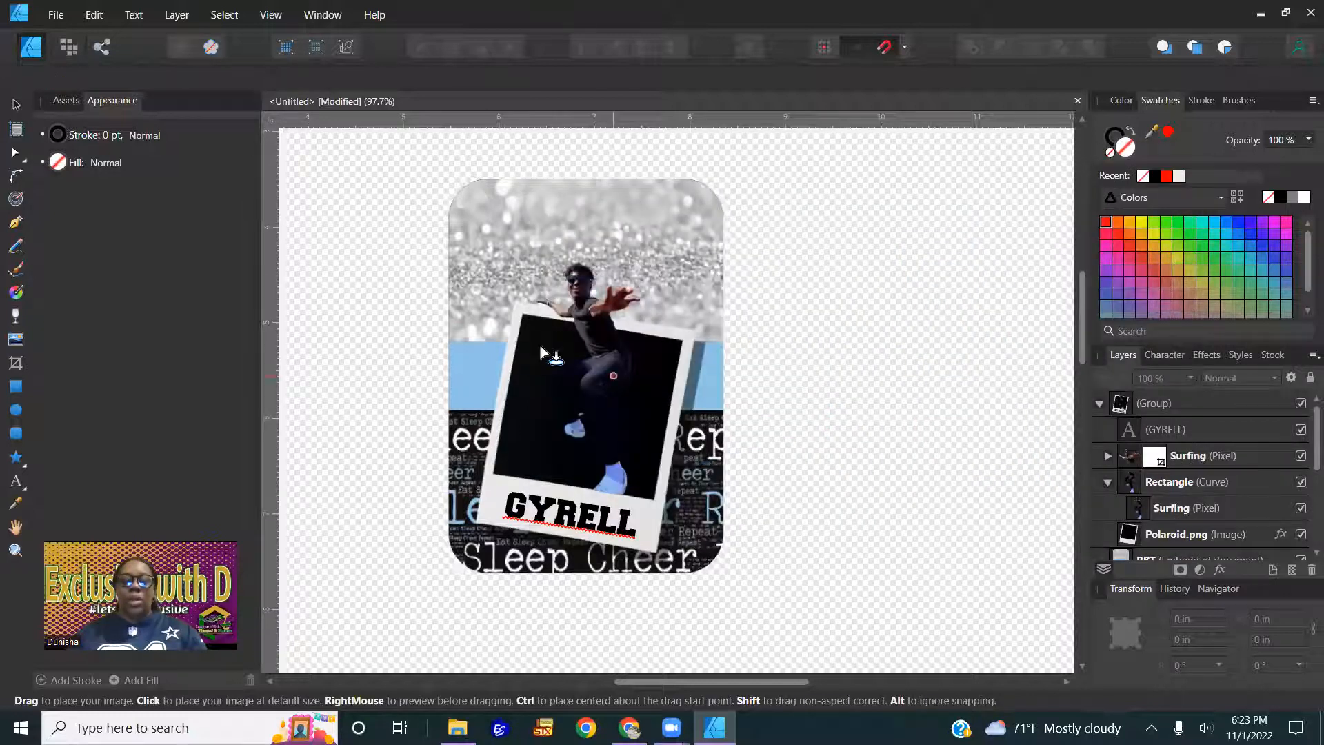
Place the Spartans logo over the lower-left part of the Polaroid and size it to about 0.8 by 0.8 in
{"action": "left_click", "coordinate": [499, 354]}
{"action": "left_click_drag", "start_coordinate": [339, 513], "coordinate": [578, 312]}
{"action": "left_click_drag", "start_coordinate": [610, 251], "coordinate": [524, 431]}
{"action": "scroll", "coordinate": [528, 427], "scroll_direction": "up", "scroll_amount": 3}
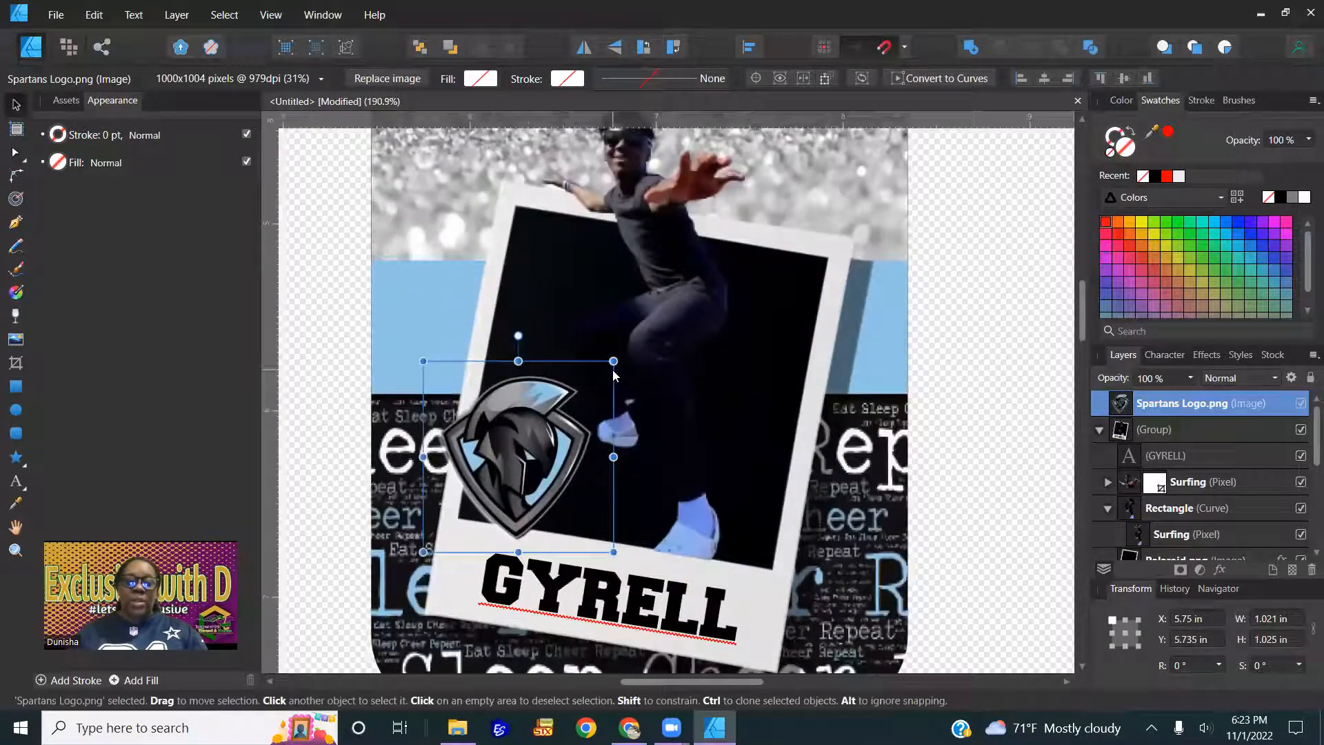
{"action": "left_click_drag", "start_coordinate": [615, 365], "coordinate": [578, 397]}
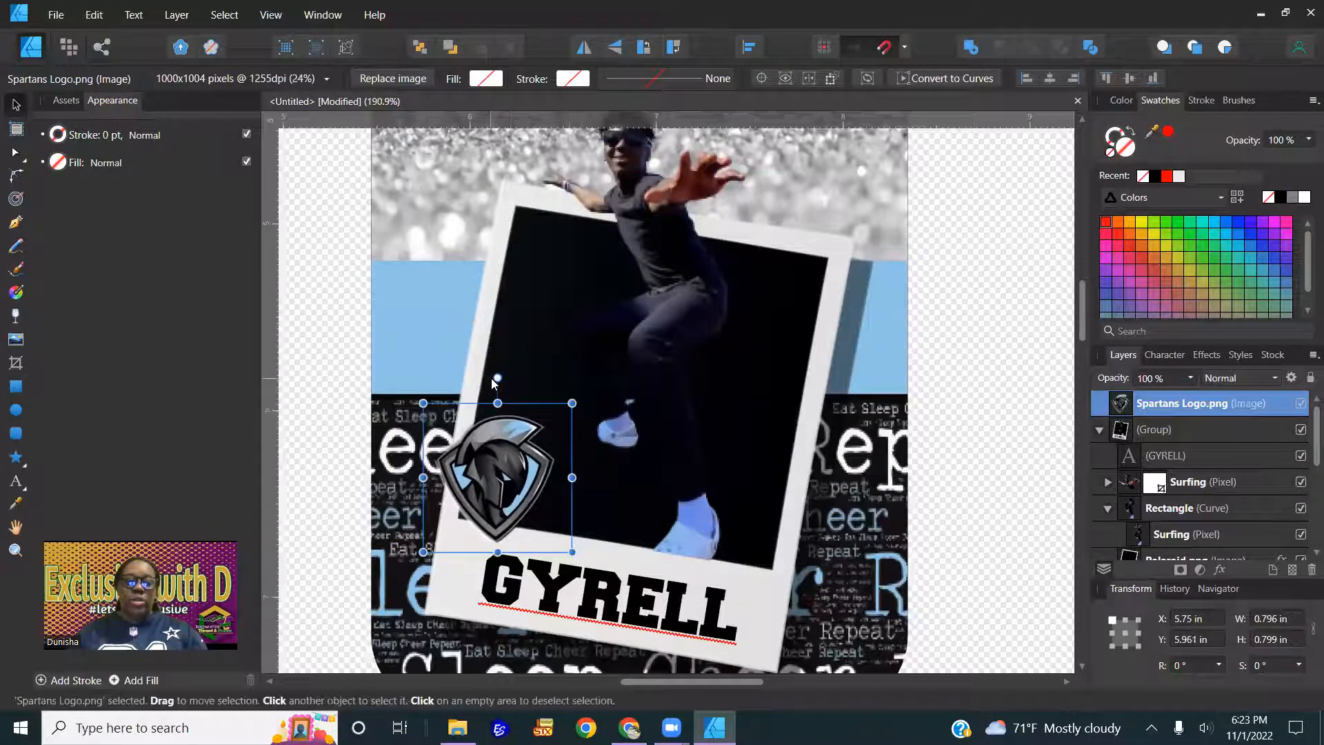
{"action": "left_click_drag", "start_coordinate": [491, 378], "coordinate": [505, 391]}
{"action": "key", "text": "ctrl+z"}
{"action": "key", "text": "ctrl+z"}
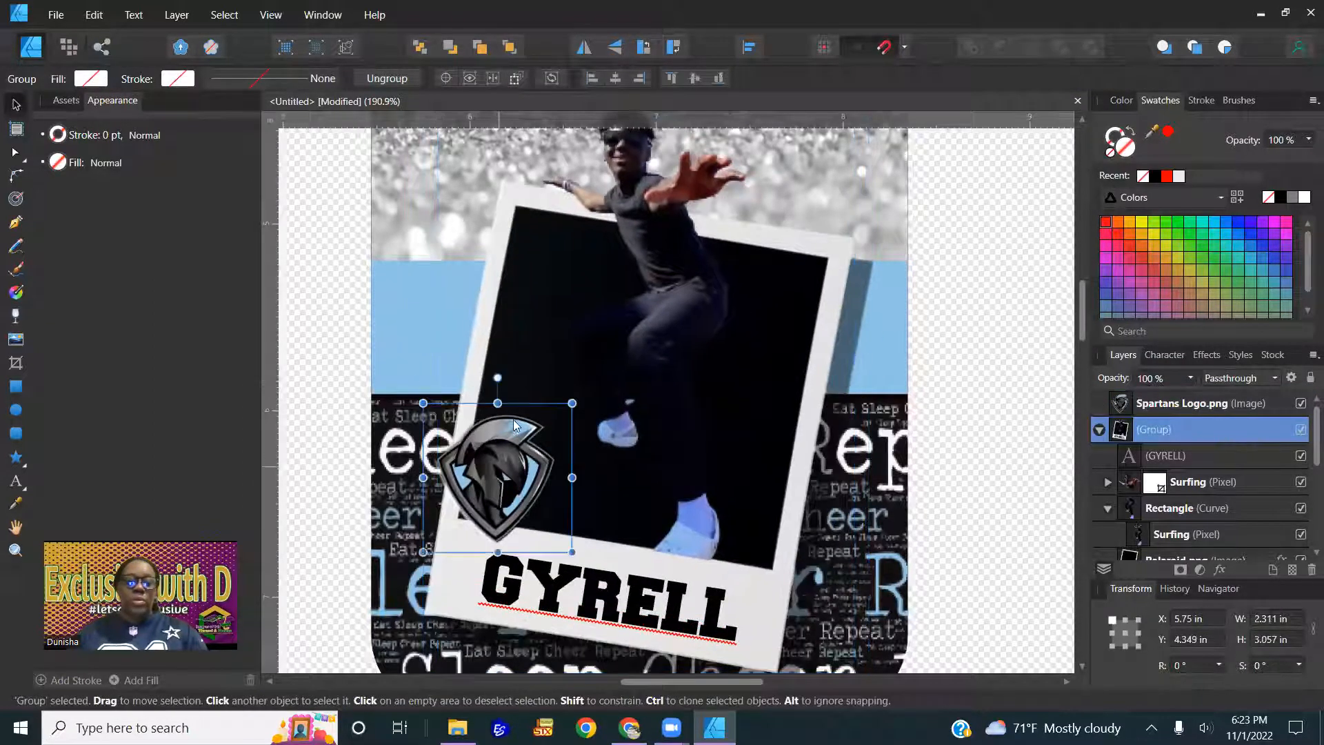
Rotate the Spartans logo to -12.5° and move it into the lower-left corner of the Polaroid's black opening
{"action": "left_click_drag", "start_coordinate": [498, 379], "coordinate": [545, 379]}
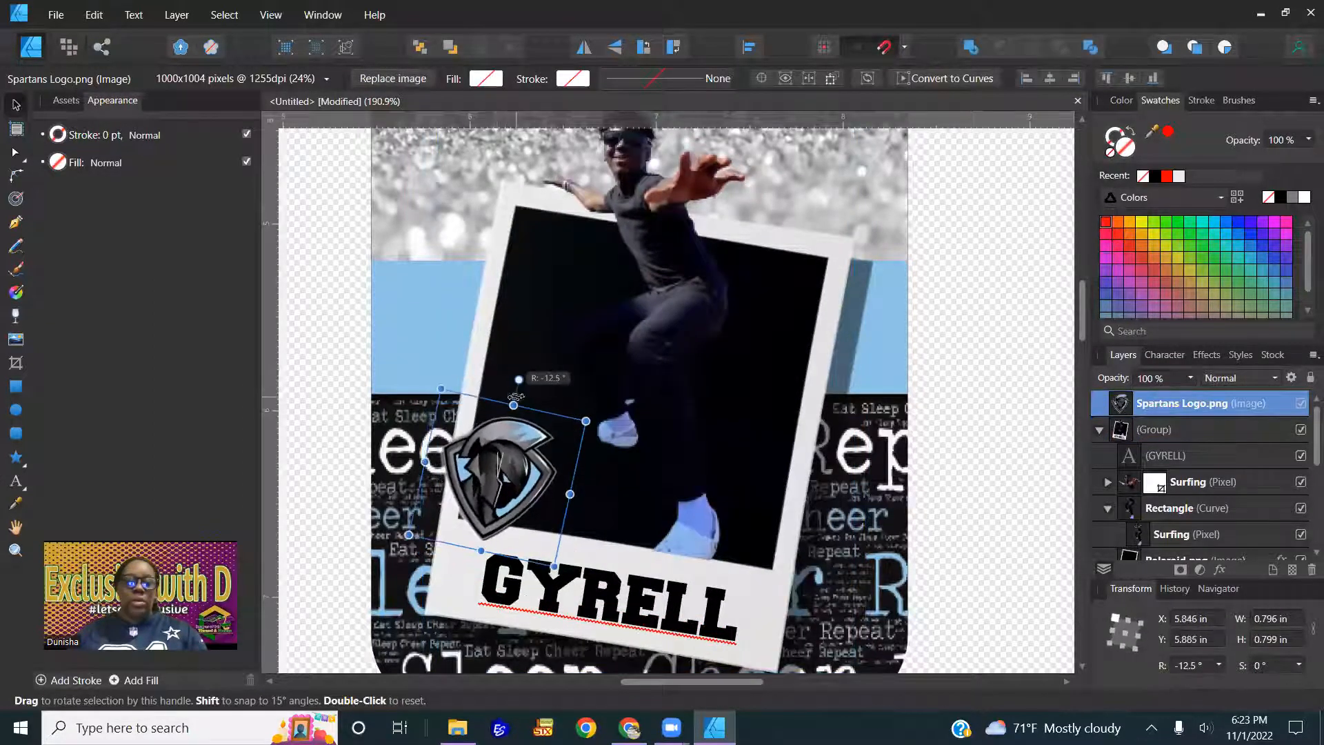
{"action": "left_click_drag", "start_coordinate": [530, 447], "coordinate": [558, 443]}
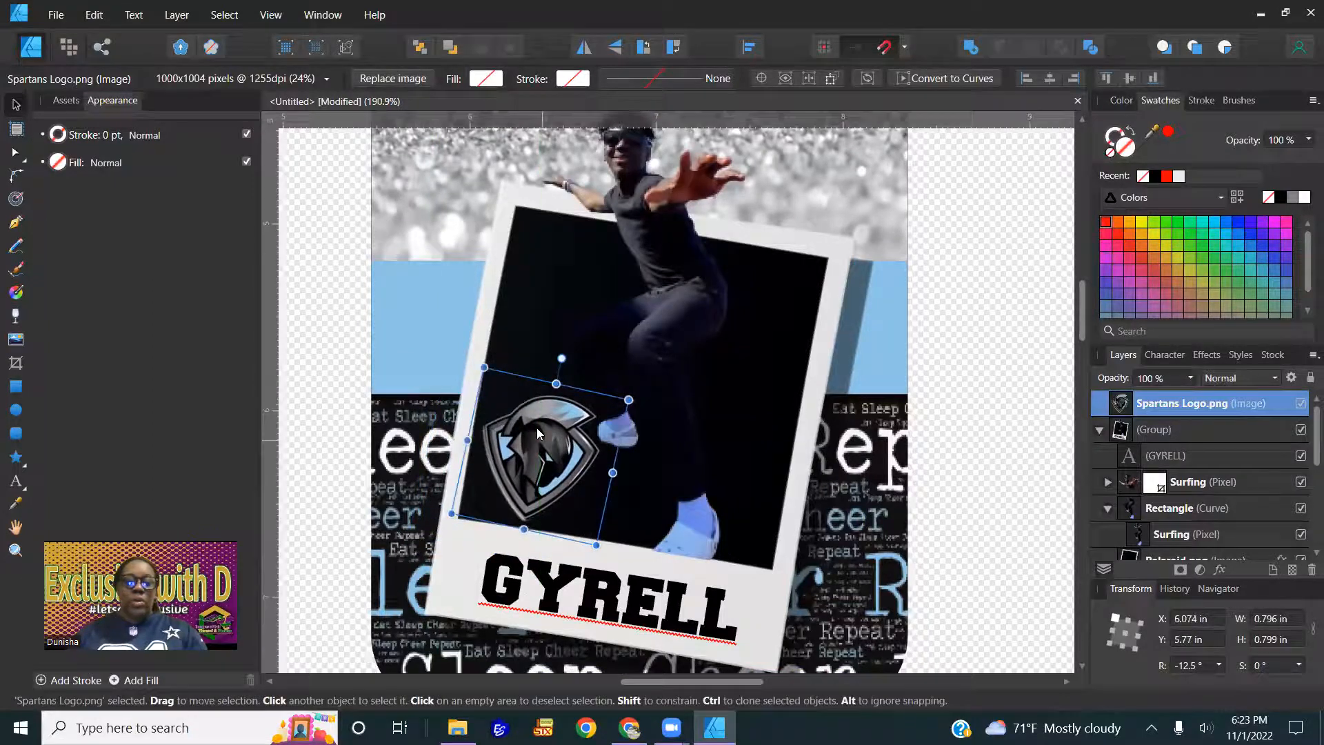
{"action": "scroll", "coordinate": [534, 413], "scroll_direction": "down", "scroll_amount": 5}
{"action": "scroll", "coordinate": [578, 478], "scroll_direction": "up", "scroll_amount": 2}
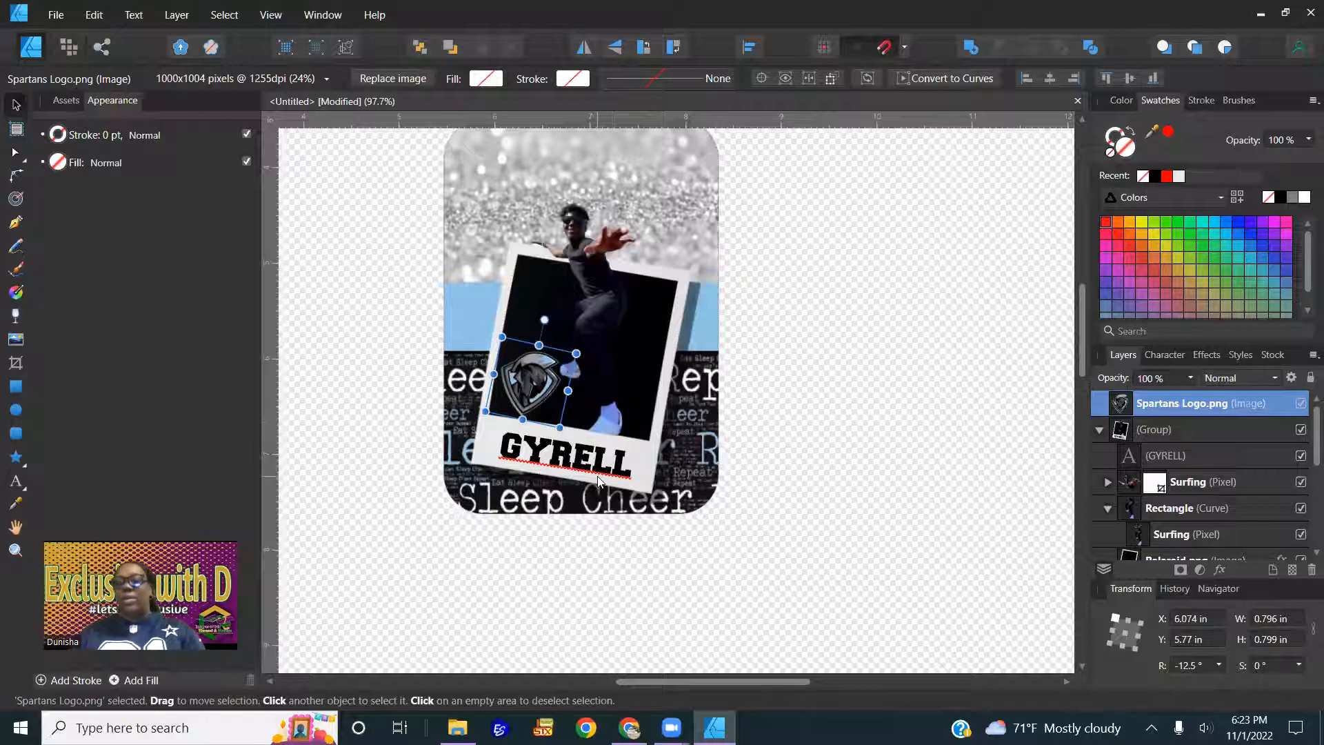
{"action": "left_click", "coordinate": [884, 467]}
{"action": "scroll", "coordinate": [821, 444], "scroll_direction": "down", "scroll_amount": 1}
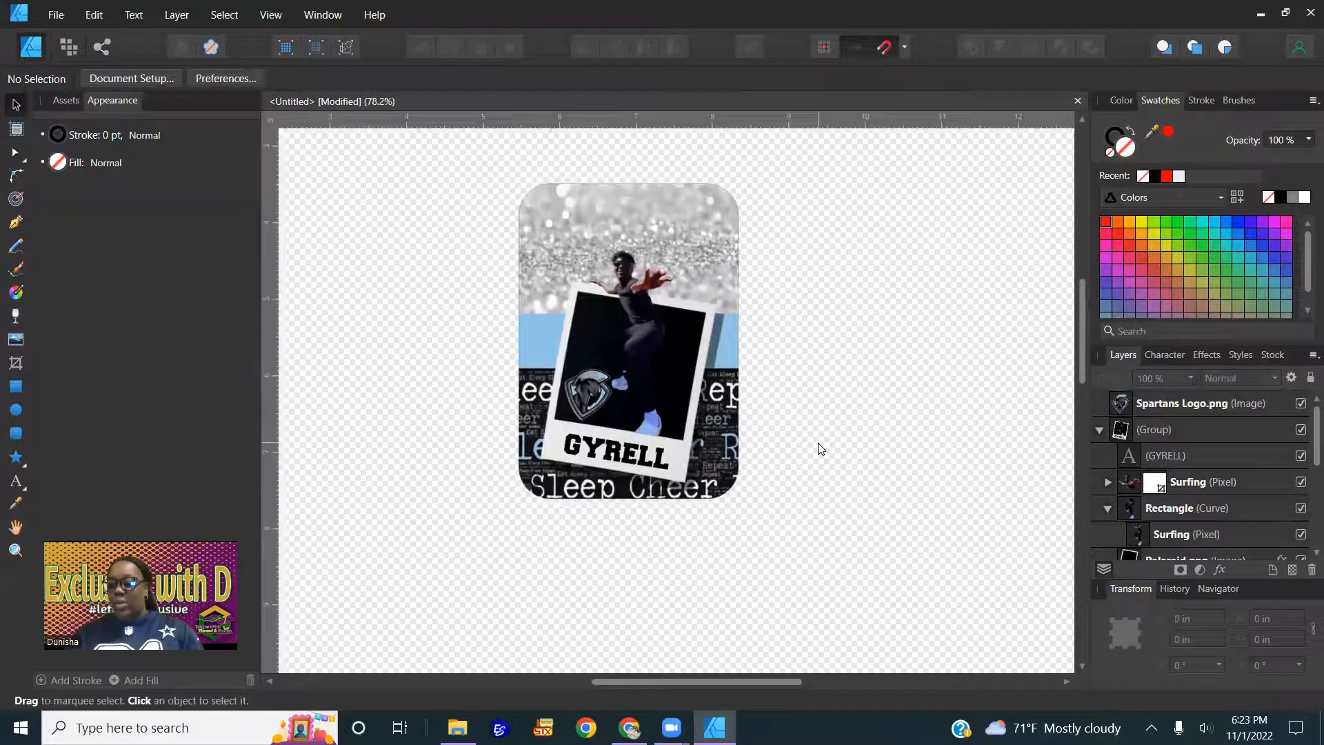
{"action": "left_click", "coordinate": [692, 403]}
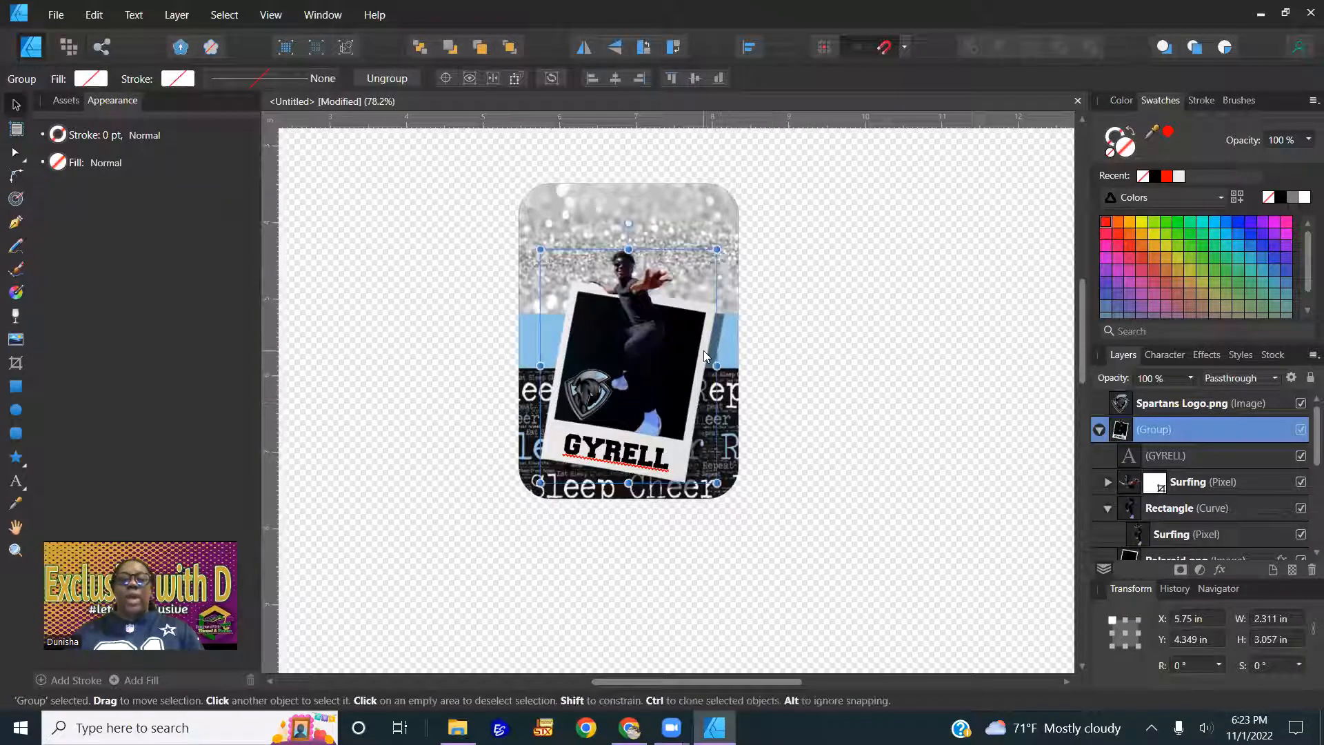
{"action": "left_click", "coordinate": [809, 300]}
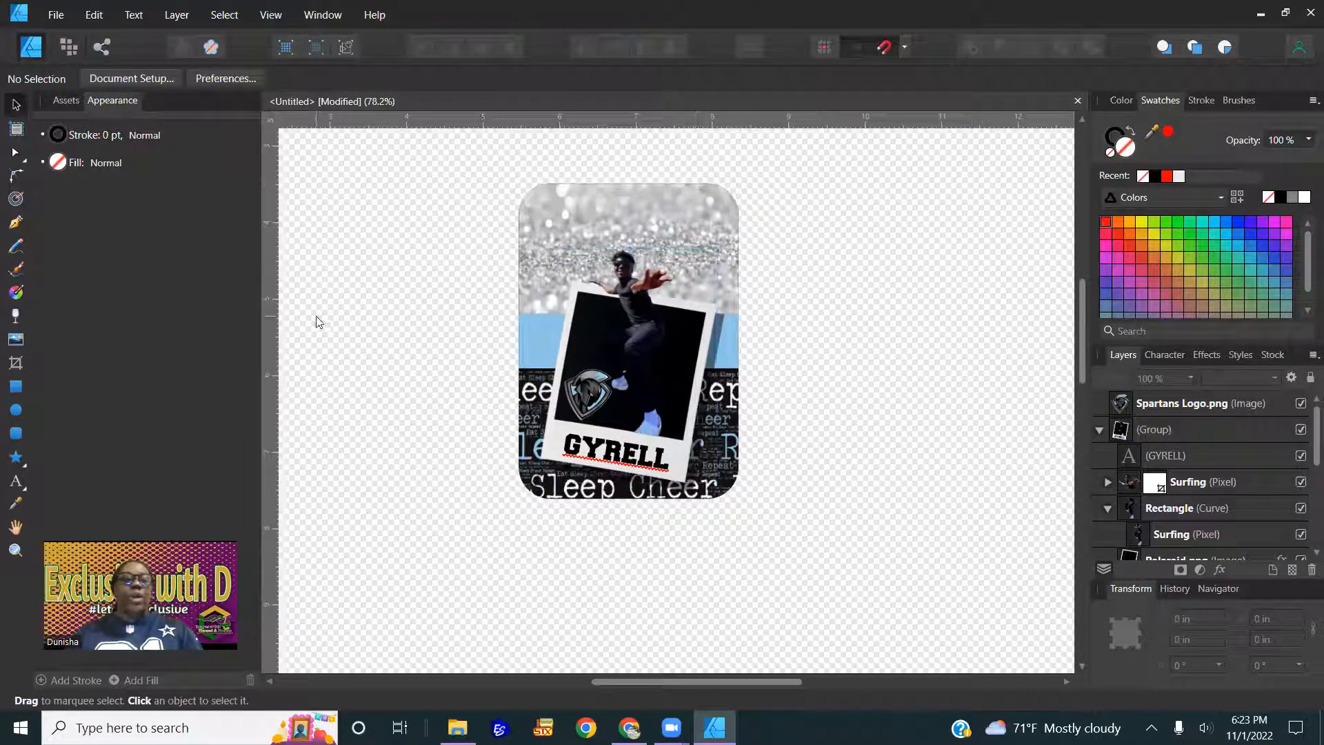
Place Bag Tag.pdf from the Pop Out folder to the right of the rectangular tag and rotate it 90° to stand upright
{"action": "left_click", "coordinate": [13, 344]}
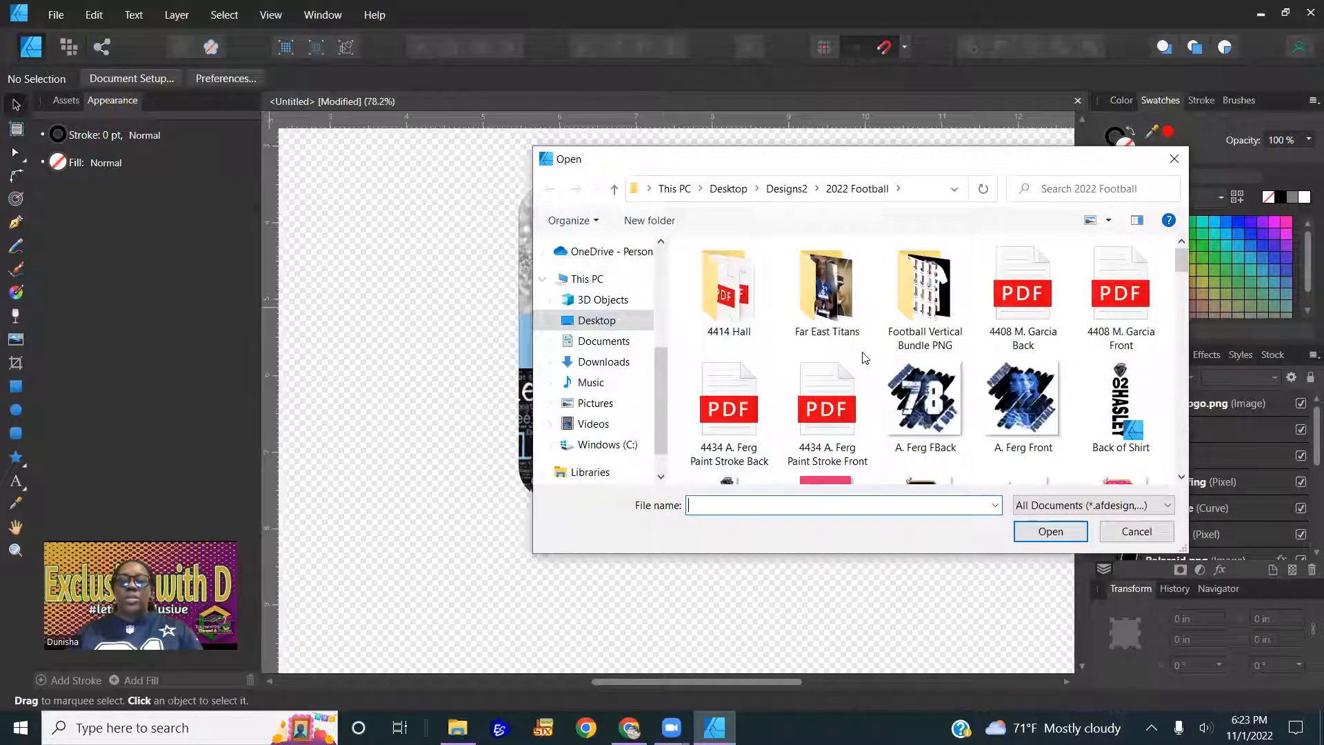
{"action": "scroll", "coordinate": [865, 358], "scroll_direction": "down", "scroll_amount": 2}
{"action": "scroll", "coordinate": [616, 386], "scroll_direction": "up", "scroll_amount": 2}
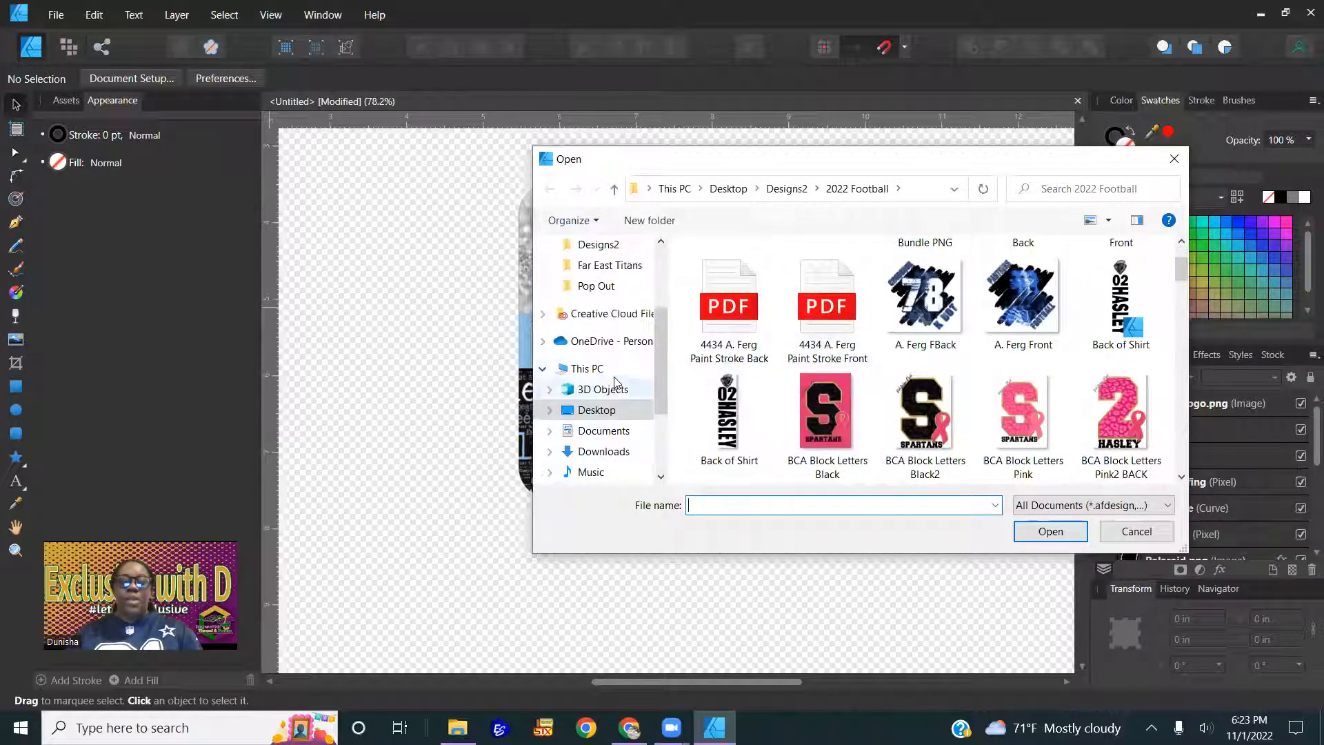
{"action": "scroll", "coordinate": [616, 381], "scroll_direction": "up", "scroll_amount": 1}
{"action": "left_click", "coordinate": [596, 327]}
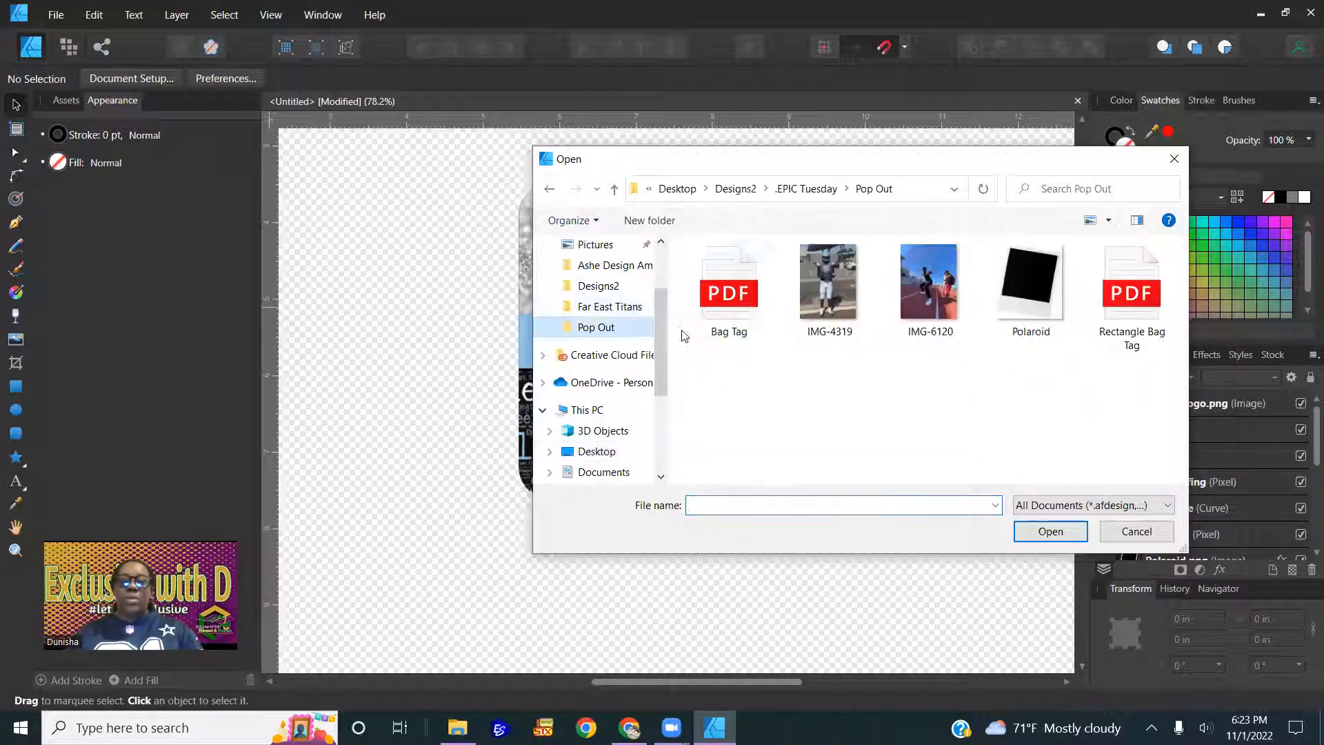
{"action": "double_click", "coordinate": [715, 316]}
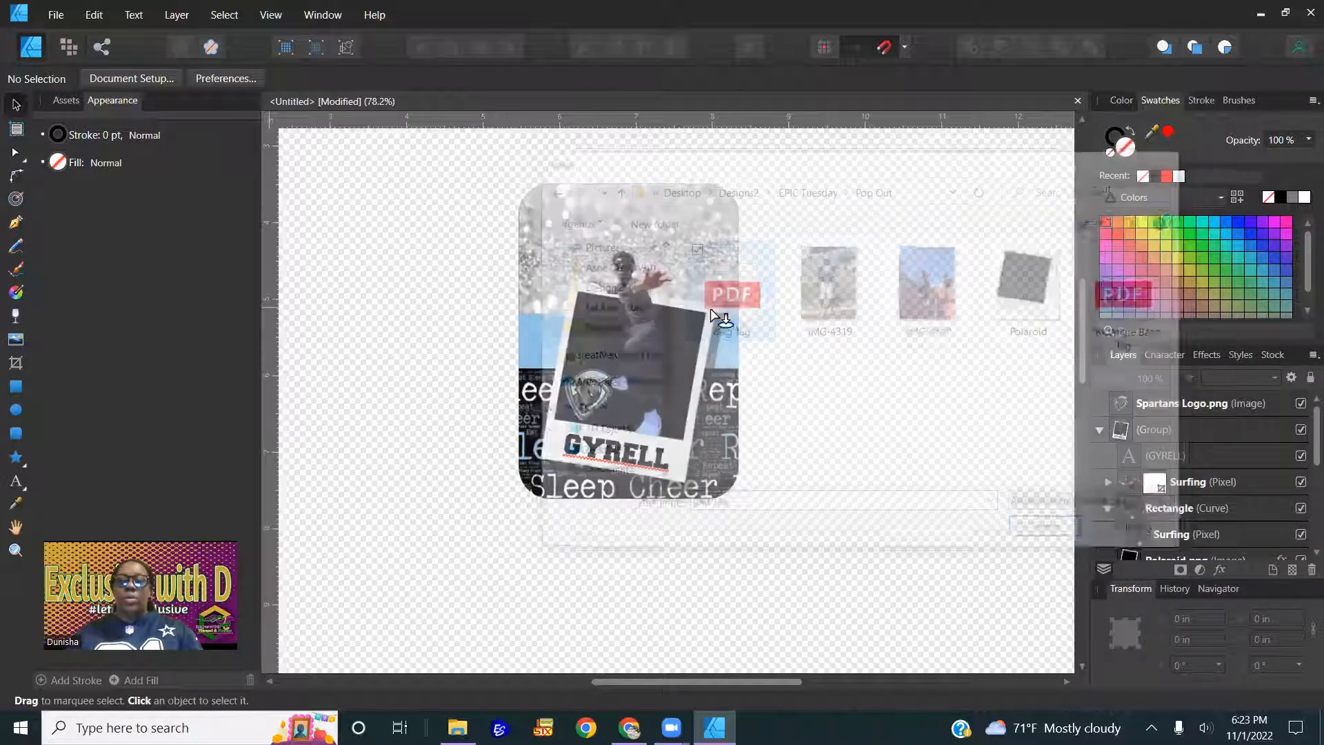
{"action": "left_click", "coordinate": [391, 330]}
{"action": "left_click_drag", "start_coordinate": [438, 351], "coordinate": [878, 337]}
{"action": "left_click", "coordinate": [647, 47]}
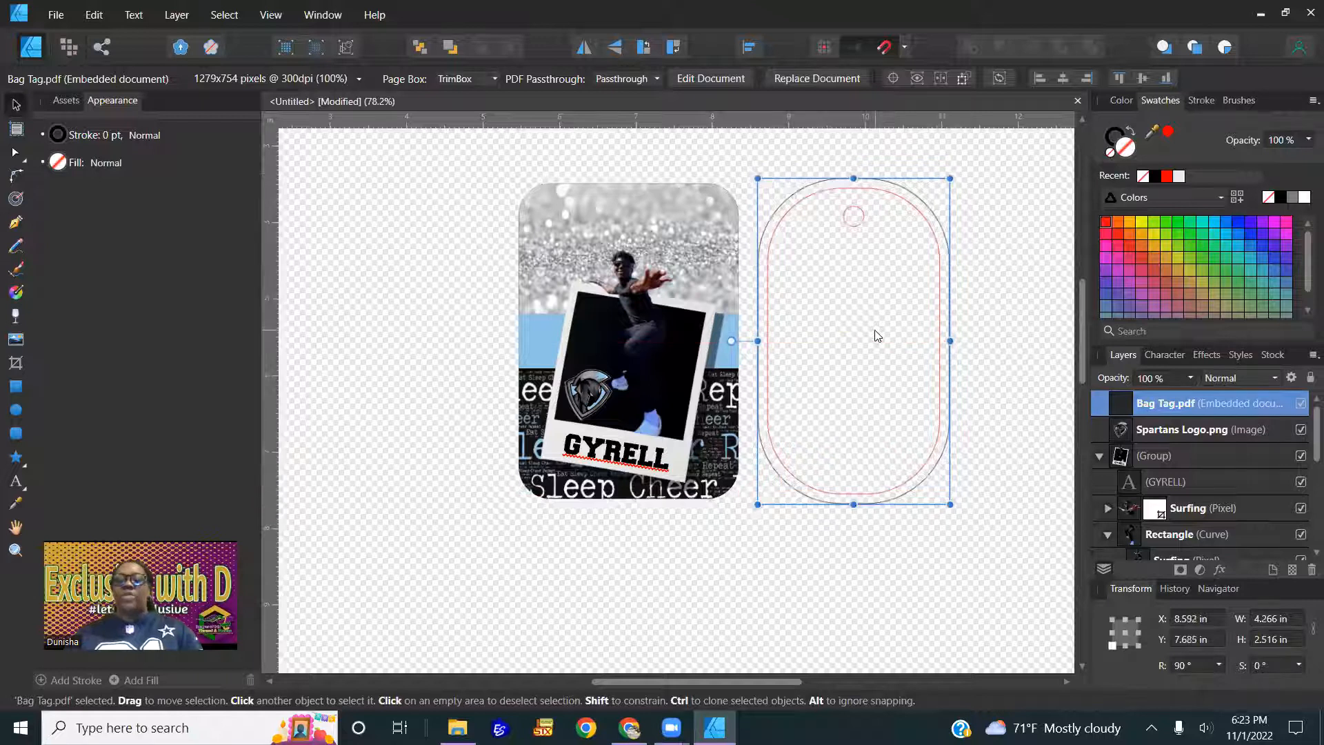